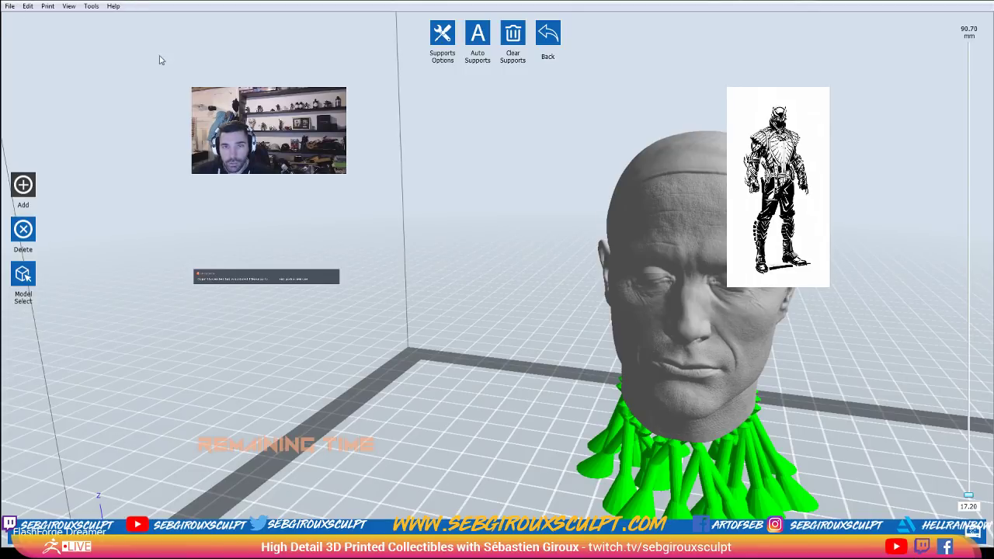
# Examine the head model from several angles, covering the face, scalp, skin texture and the tree supports under the neck.
pyautogui.moveTo(481, 360)
pyautogui.mouseDown(button='right')
pyautogui.moveTo(519, 366)
pyautogui.moveTo(462, 357)
pyautogui.mouseUp(button='right')
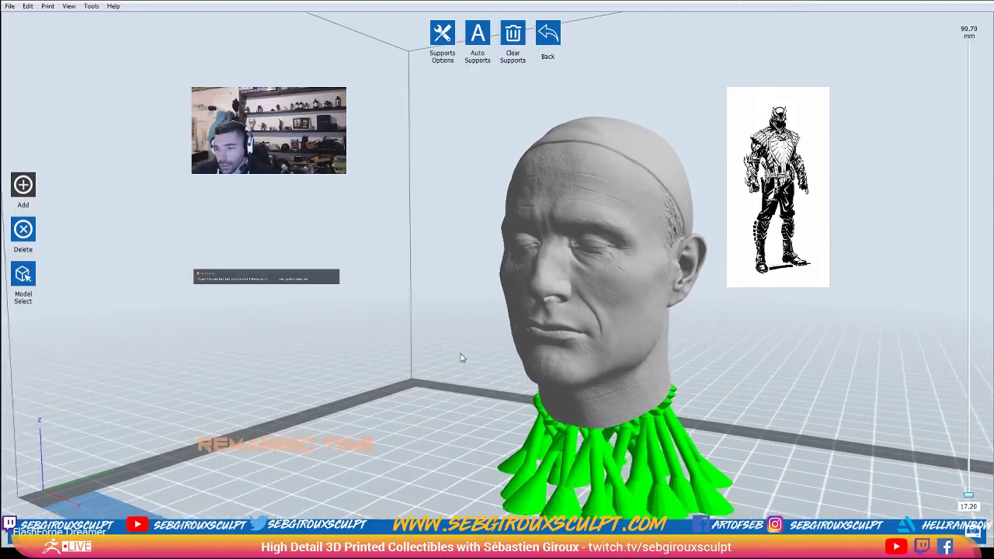
pyautogui.scroll(8, 582, 339)
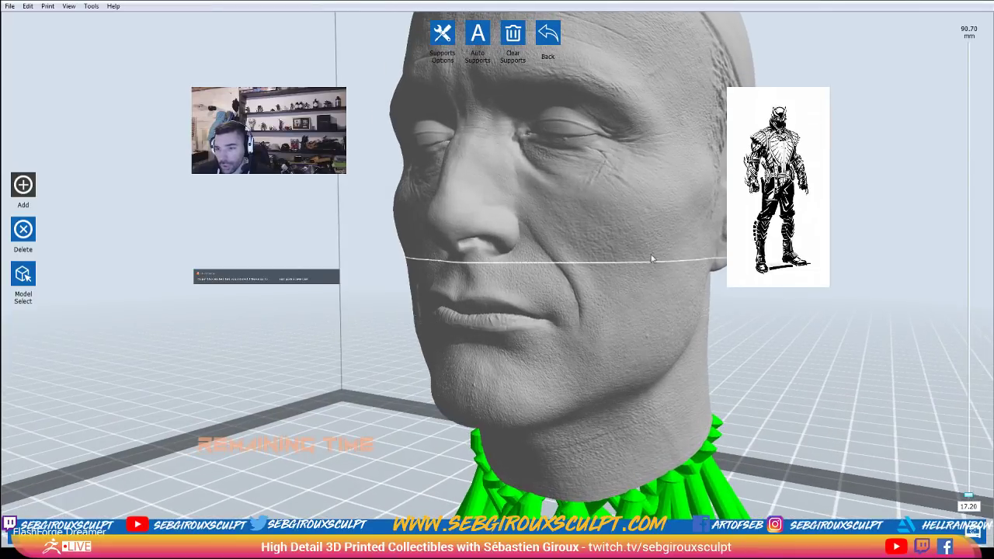
pyautogui.moveTo(652, 259); pyautogui.dragTo(649, 272)
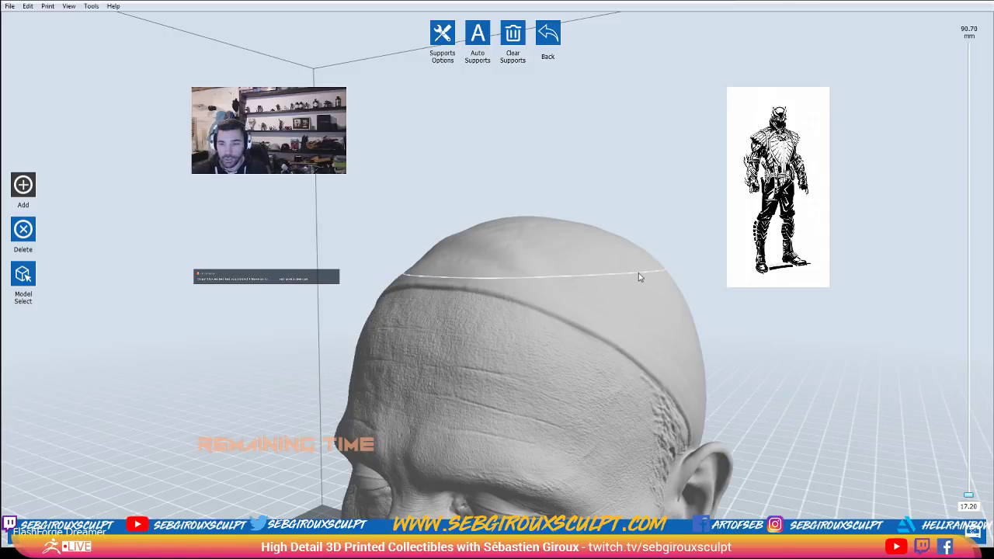
pyautogui.moveTo(594, 315); pyautogui.dragTo(430, 391, button='right')
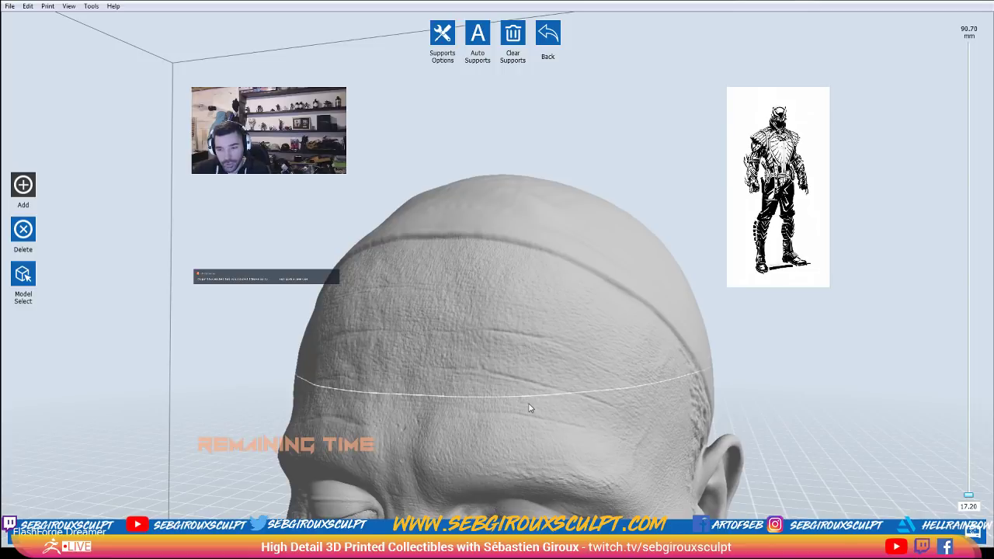
pyautogui.moveTo(530, 408); pyautogui.dragTo(579, 399, button='right')
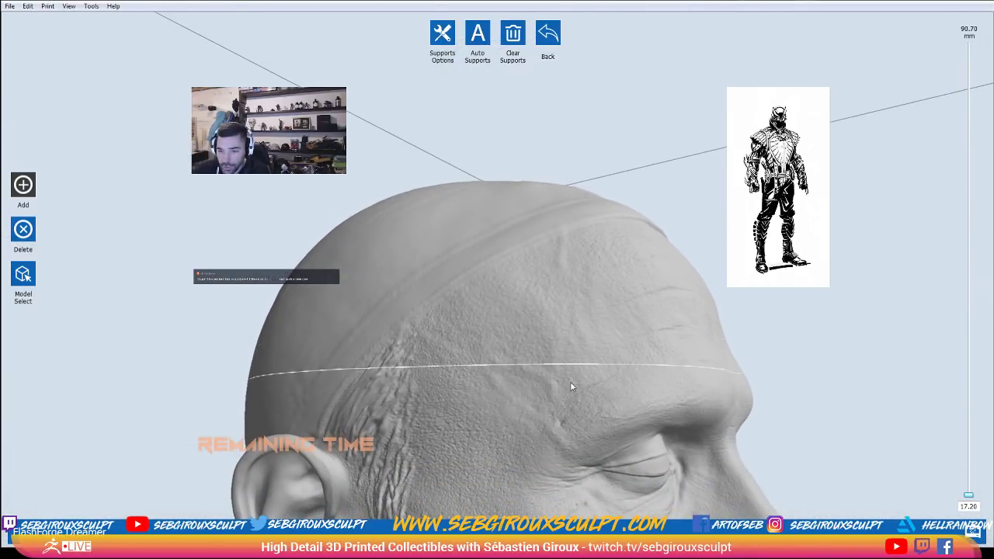
pyautogui.scroll(-2, 570, 383)
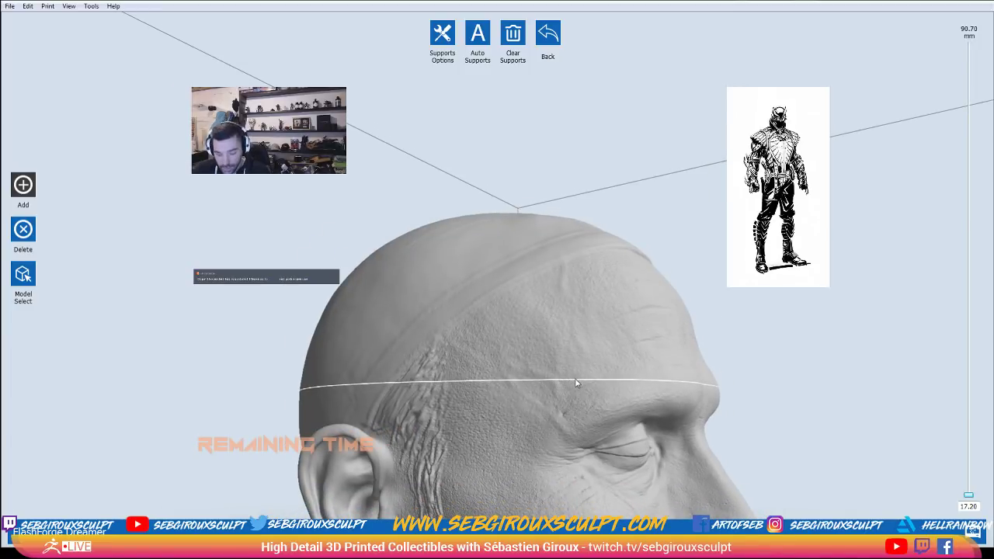
pyautogui.moveTo(570, 381); pyautogui.dragTo(697, 408, button='right')
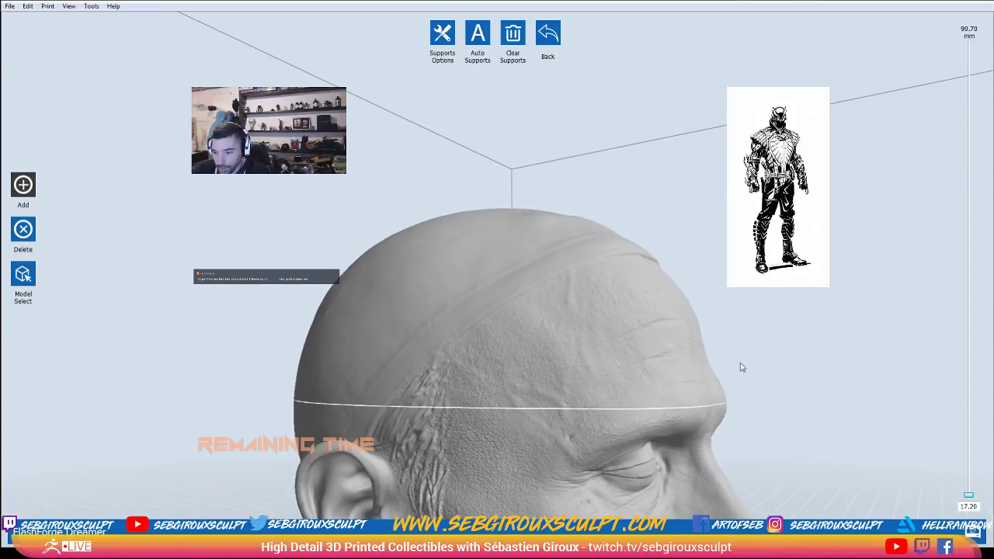
pyautogui.moveTo(739, 364); pyautogui.dragTo(741, 384, button='middle')
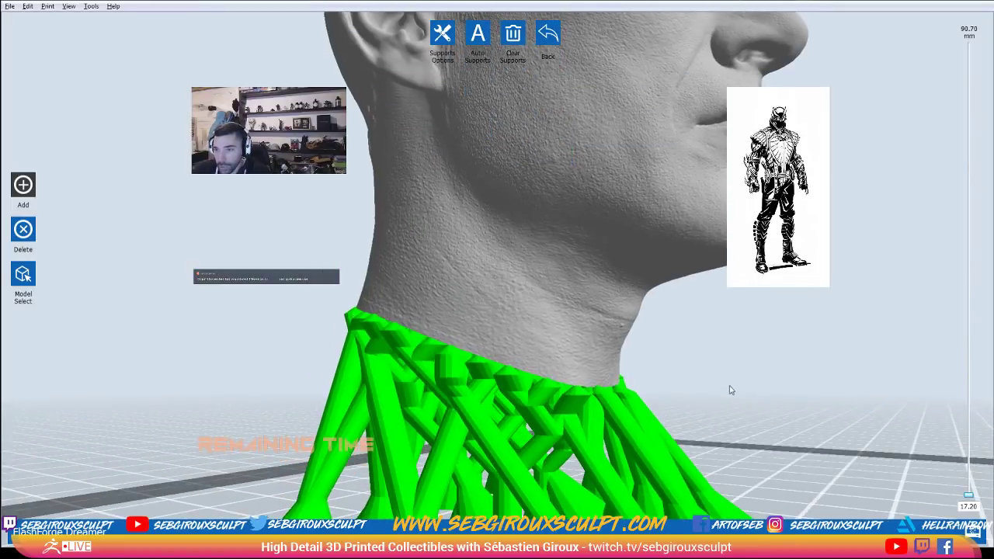
pyautogui.moveTo(730, 391); pyautogui.dragTo(694, 208, button='right')
pyautogui.moveTo(730, 132)
pyautogui.mouseDown(button='middle')
pyautogui.moveTo(734, 206)
pyautogui.moveTo(727, 132)
pyautogui.mouseUp(button='middle')
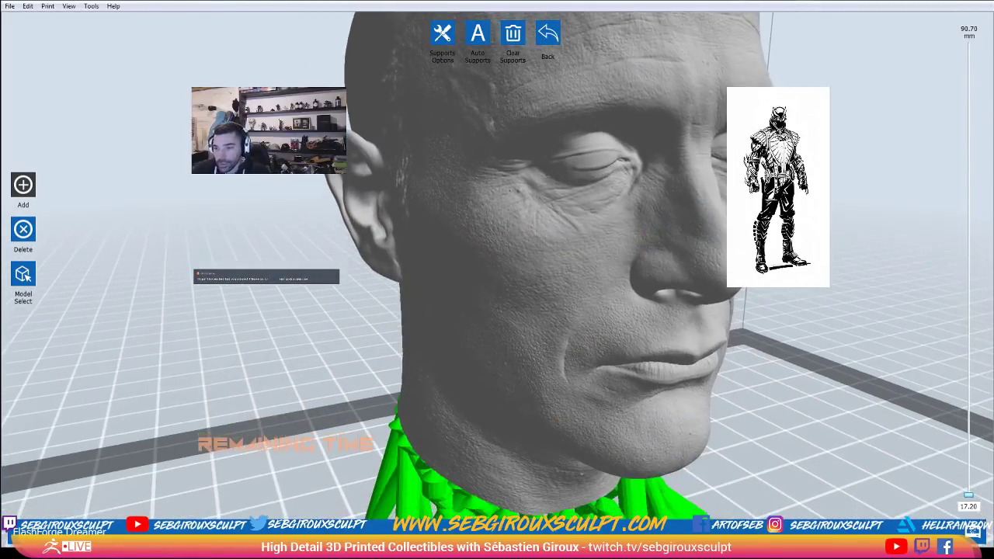
pyautogui.scroll(-5, 603, 223)
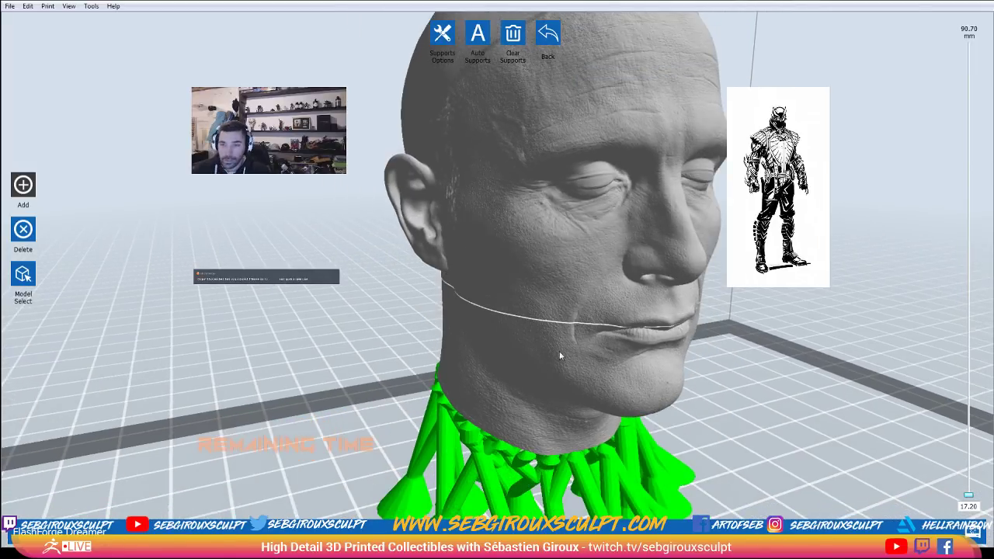
pyautogui.moveTo(747, 385); pyautogui.dragTo(691, 355, button='right')
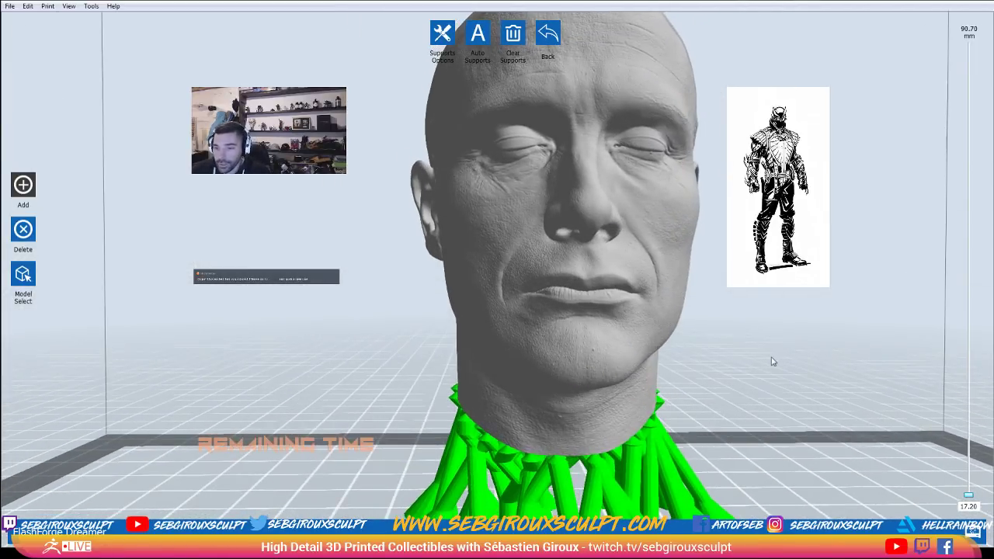
pyautogui.moveTo(758, 363); pyautogui.dragTo(603, 325, button='right')
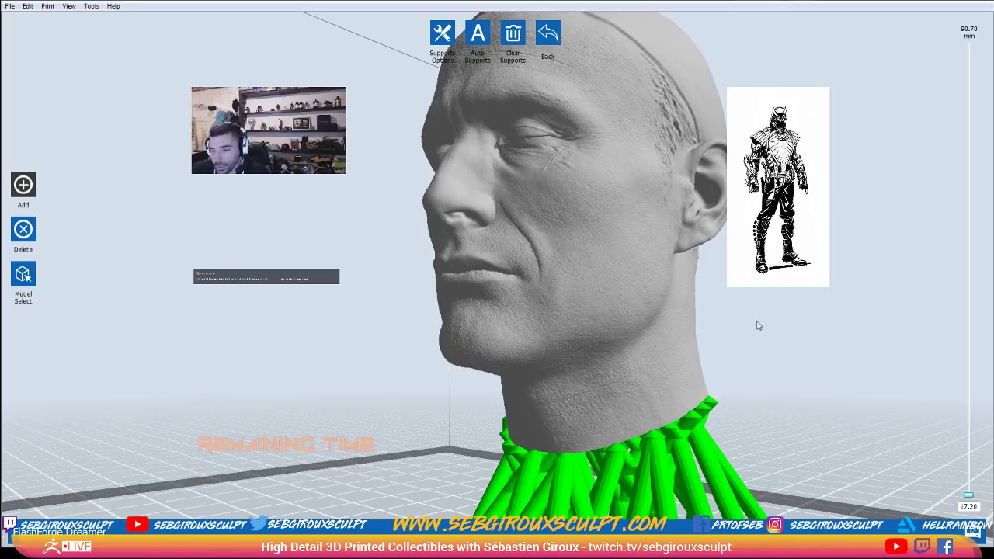
# Set the viewing height to 85.60 mm and examine the tree supports inside the head and beneath the neck.
pyautogui.moveTo(789, 359); pyautogui.dragTo(929, 474, button='right')
pyautogui.moveTo(976, 496); pyautogui.dragTo(975, 80)
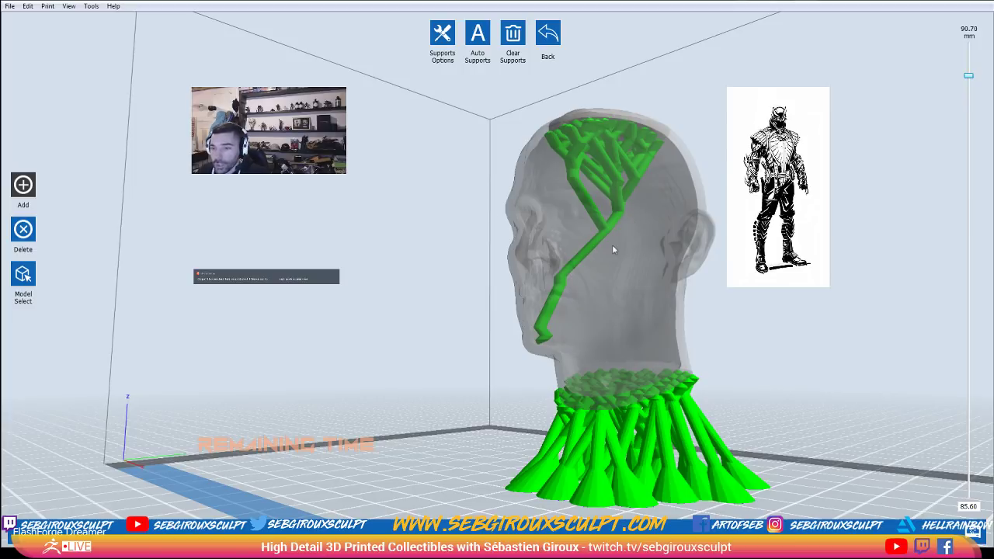
pyautogui.moveTo(612, 245); pyautogui.dragTo(576, 268, button='right')
pyautogui.moveTo(576, 271); pyautogui.dragTo(606, 265)
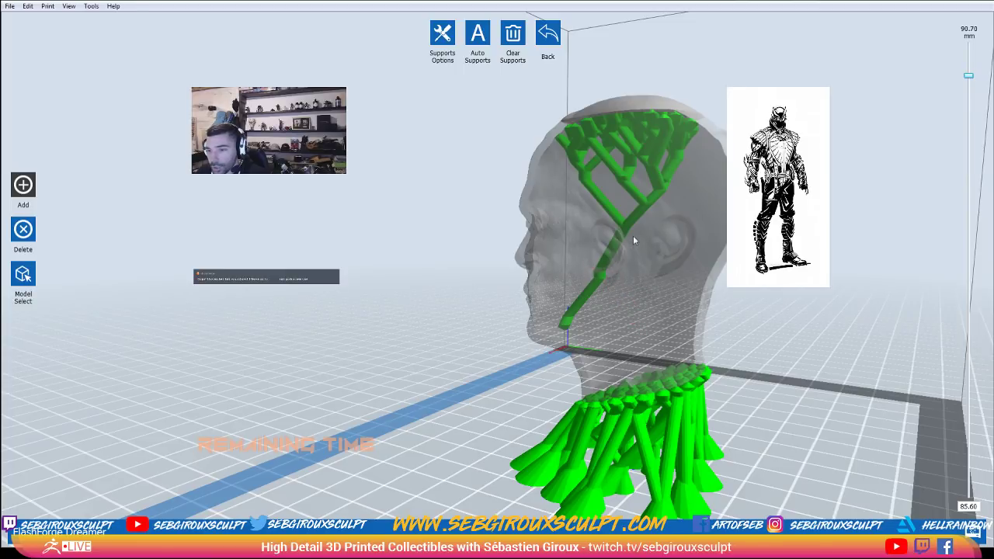
pyautogui.moveTo(665, 313); pyautogui.dragTo(680, 373)
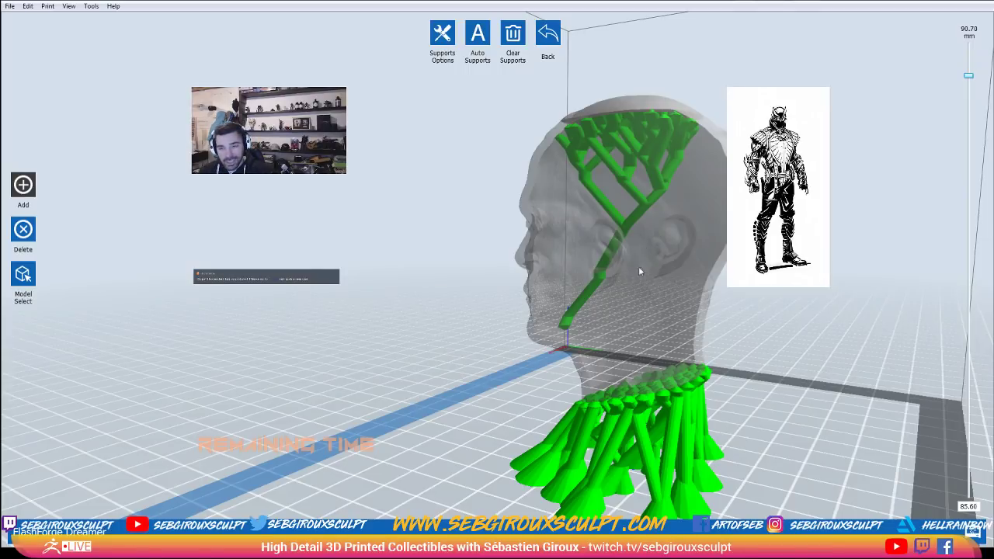
pyautogui.moveTo(639, 266); pyautogui.dragTo(610, 246, button='right')
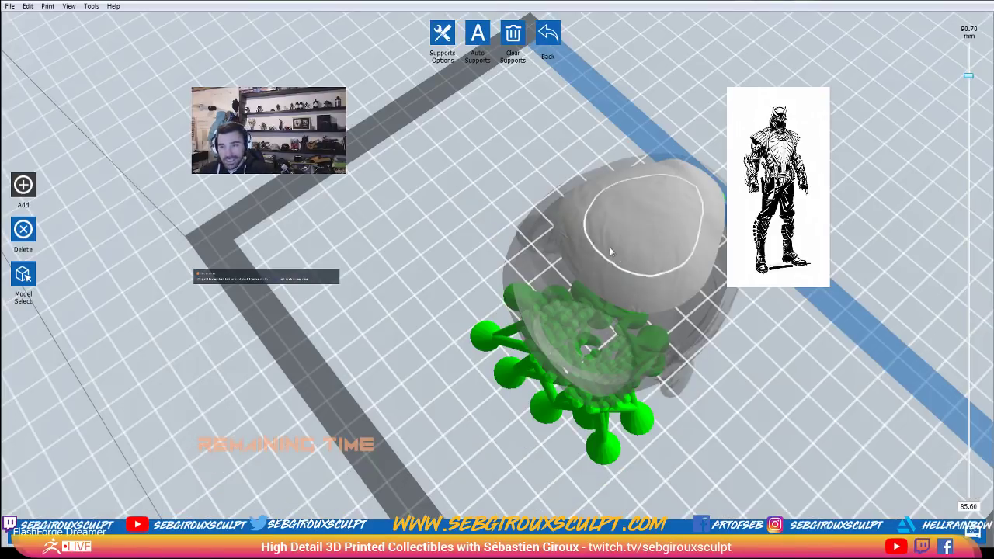
pyautogui.moveTo(620, 300); pyautogui.dragTo(648, 287)
pyautogui.moveTo(647, 284); pyautogui.dragTo(682, 266, button='right')
pyautogui.scroll(3, 646, 233)
pyautogui.moveTo(645, 231); pyautogui.dragTo(527, 282, button='right')
pyautogui.moveTo(588, 319); pyautogui.dragTo(499, 334, button='right')
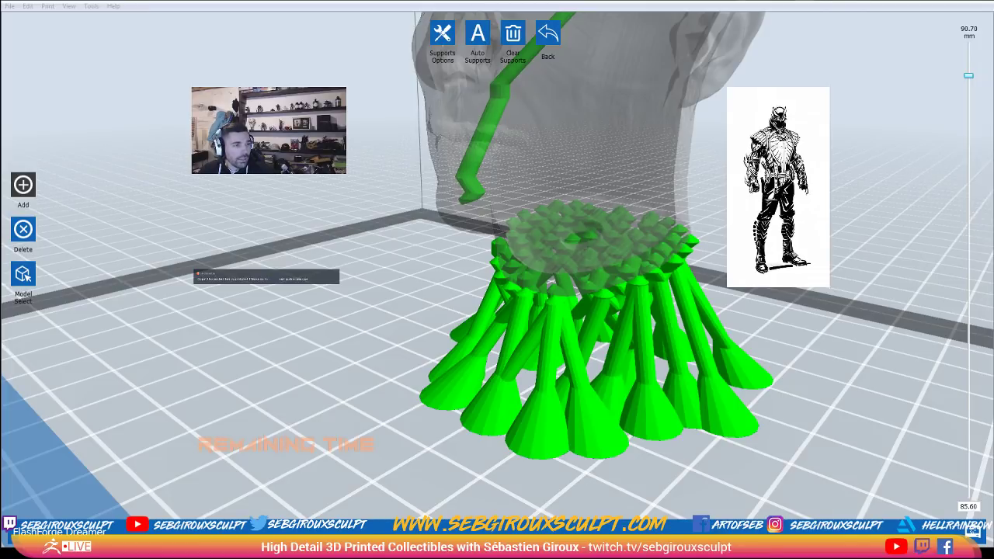
# Bring the Talon folder window into view and minimise FlashPrint and ZBrush to expose the desktop.
pyautogui.moveTo(0, 344); pyautogui.dragTo(74, 371)
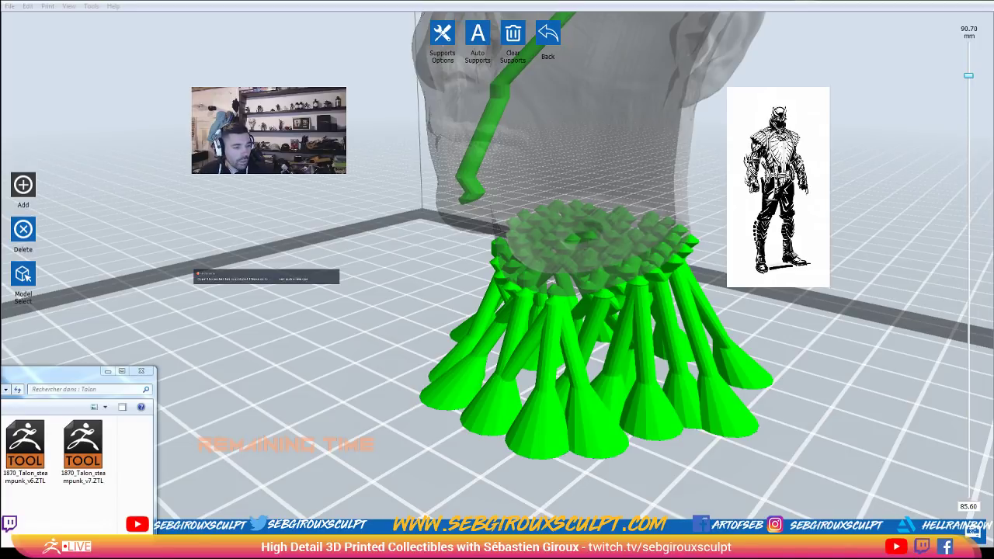
pyautogui.click(947, 4)
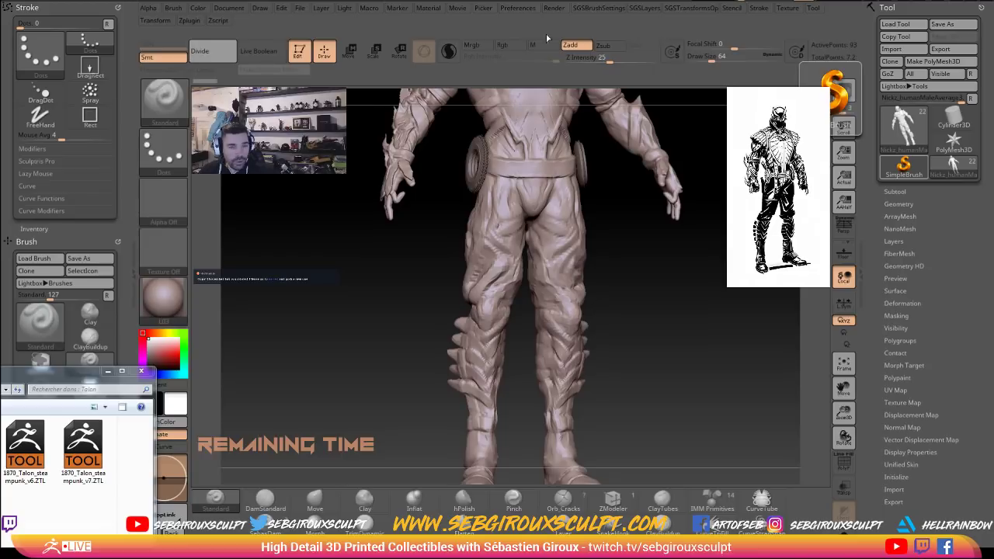
pyautogui.click(962, 4)
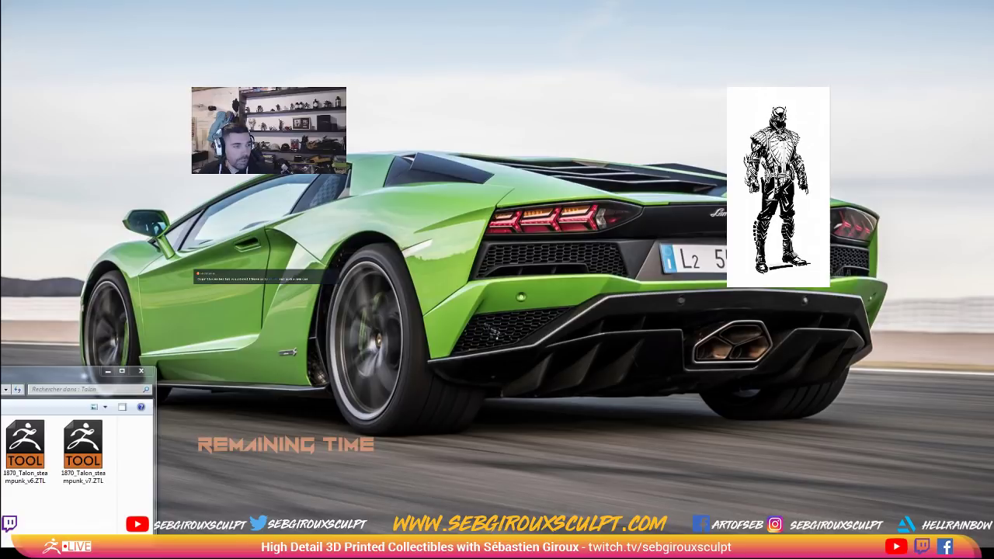
# Bring the MeshLab and Meshmixer shortcuts into view on the main desktop.
pyautogui.moveTo(225, 155); pyautogui.dragTo(172, 118)
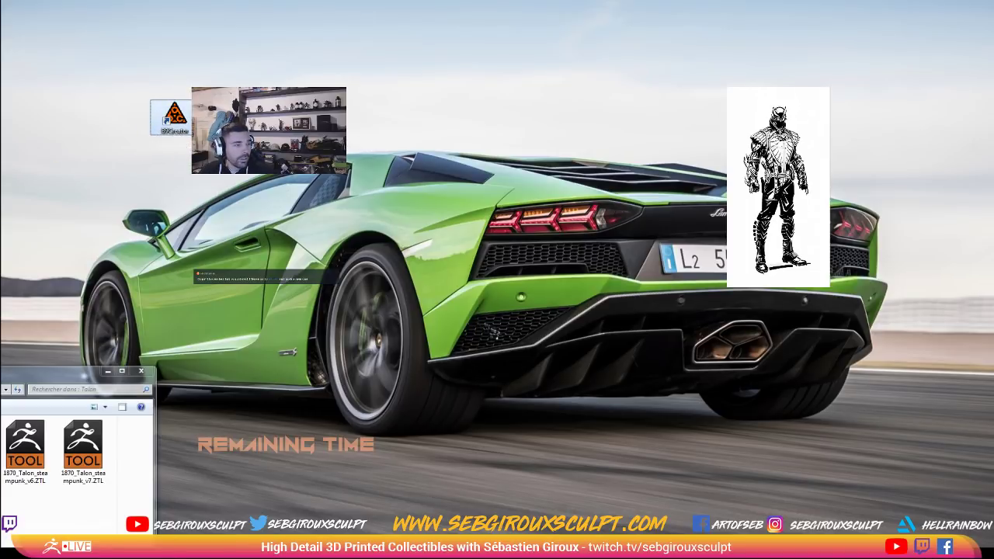
pyautogui.press('Delete')
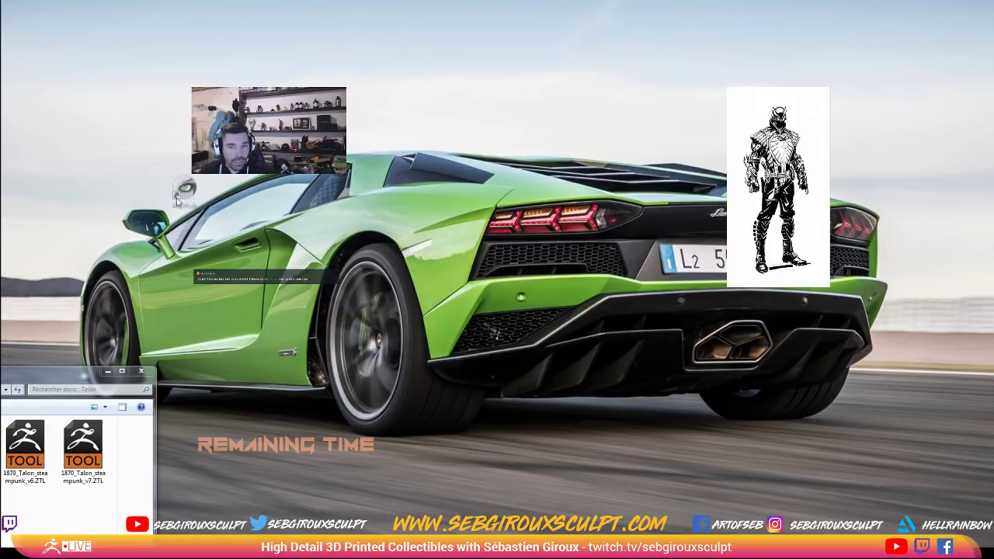
pyautogui.hotkey('ctrl', 'z')
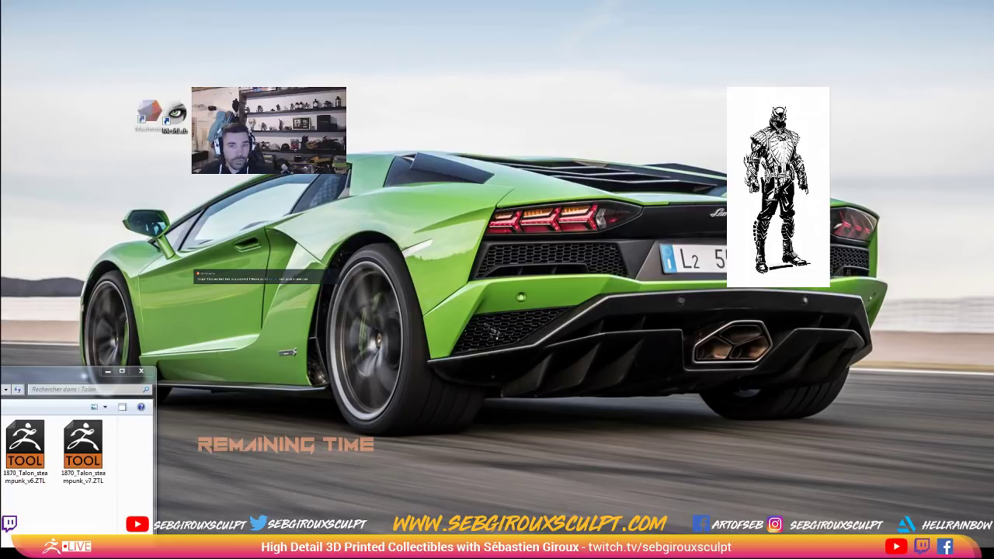
pyautogui.hotkey('ctrl', 'z')
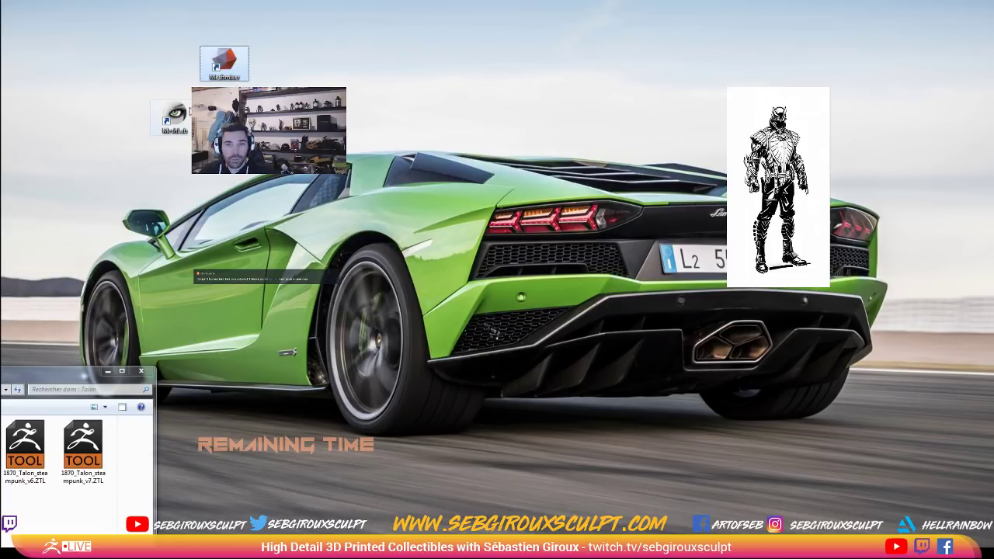
# Clear the MeshLab and Meshmixer shortcuts off the main desktop again.
pyautogui.click(186, 116)
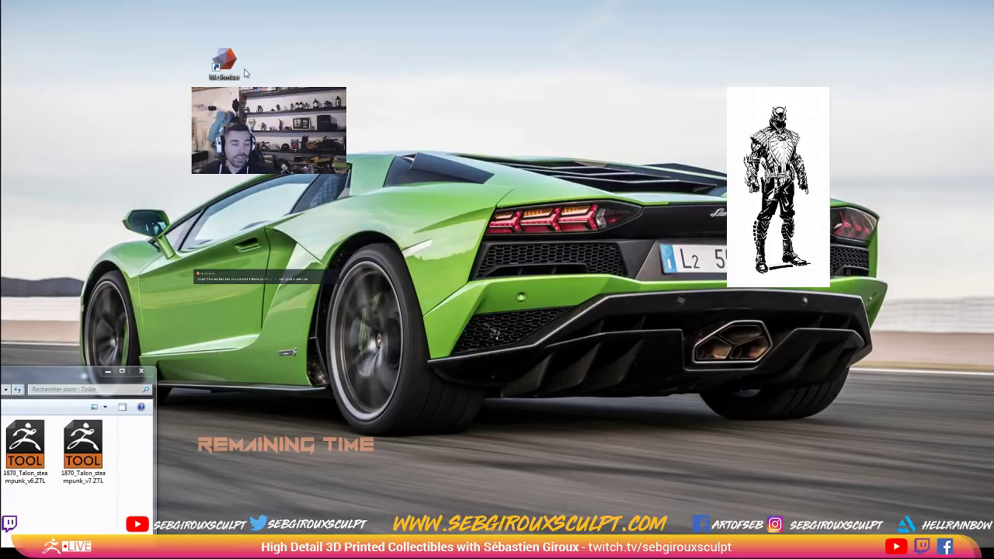
pyautogui.moveTo(230, 60); pyautogui.dragTo(0, 233)
pyautogui.press('Delete')
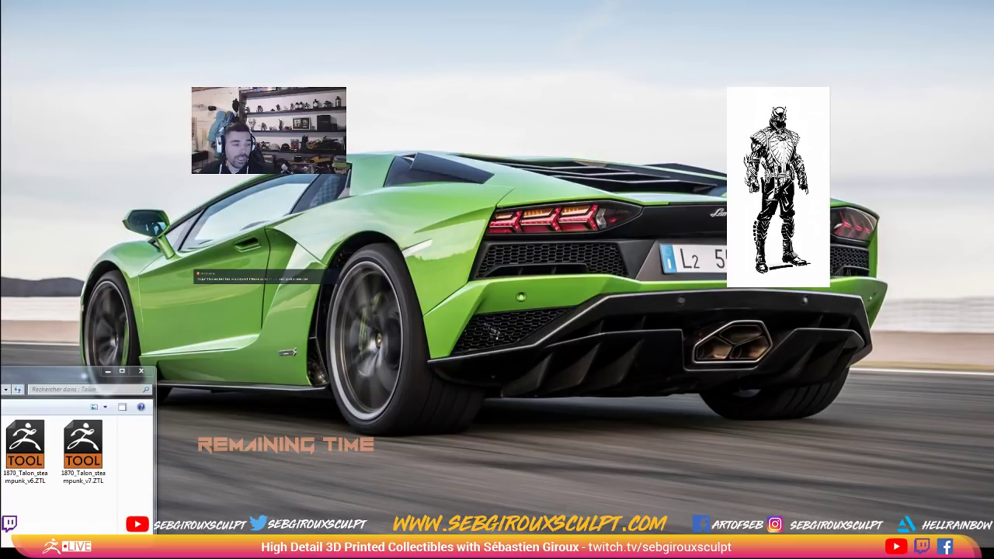
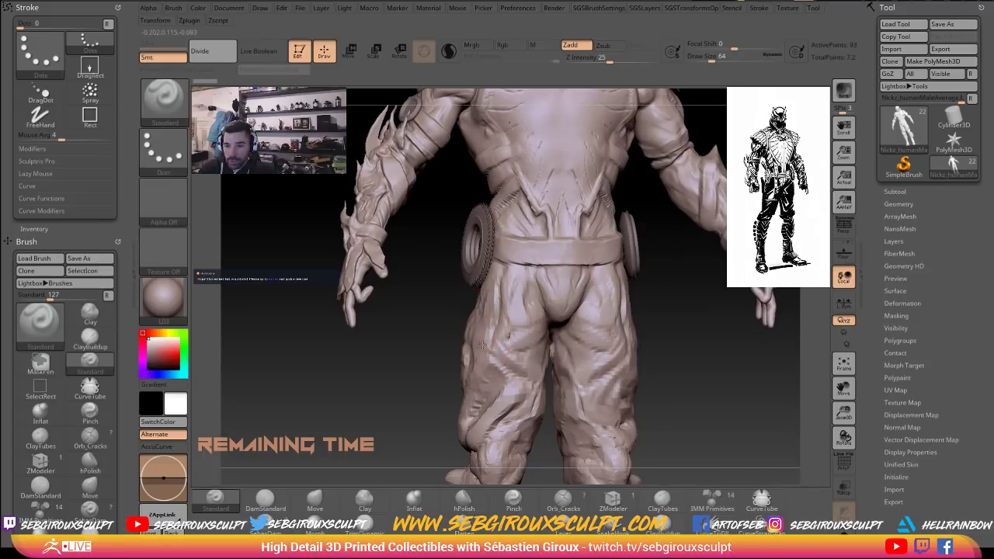
# View the costumed figure's waist and legs up close and close ZBrush without saving the project changes.
pyautogui.press('ctrl')
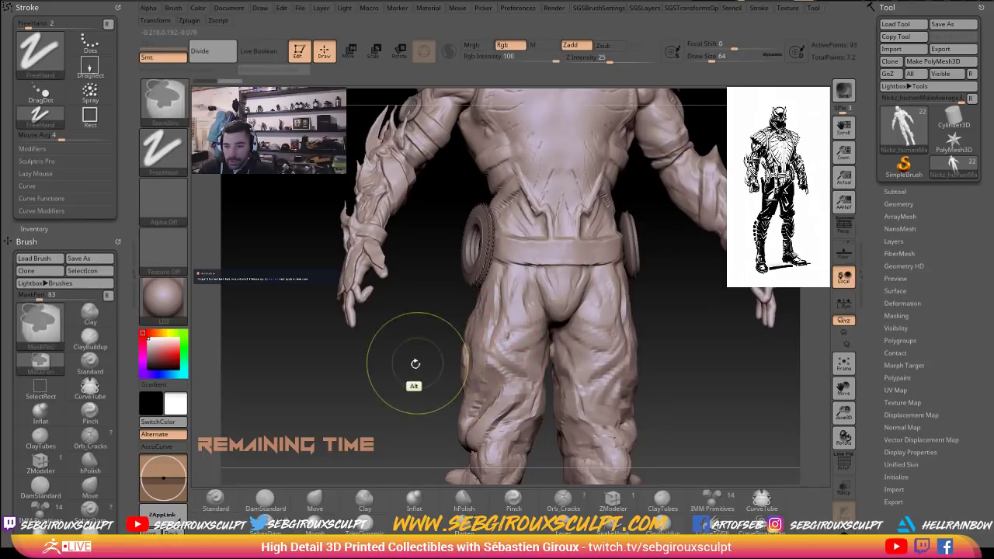
pyautogui.keyDown('ctrl'); pyautogui.moveTo(409, 365); pyautogui.dragTo(426, 408, button='right'); pyautogui.keyUp('ctrl')
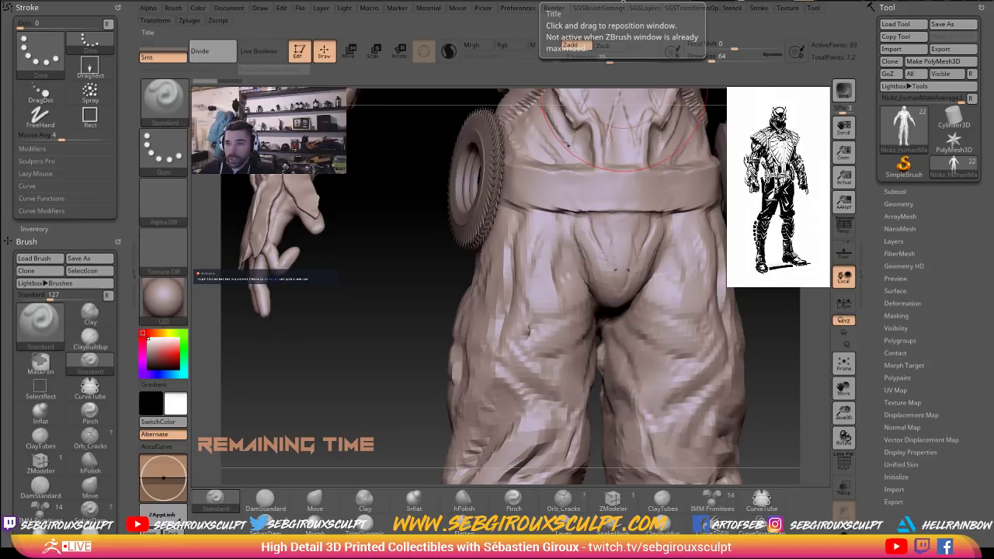
pyautogui.click(992, 3)
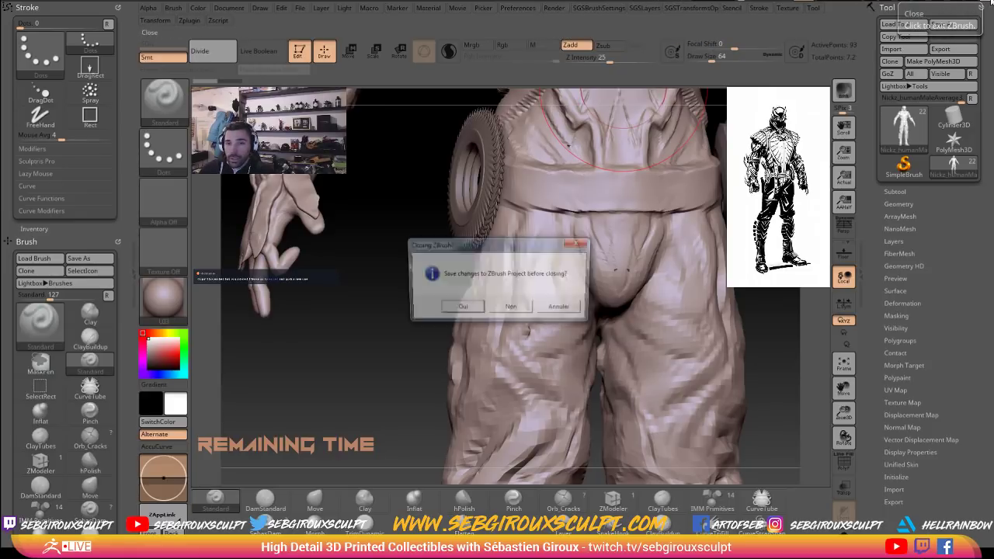
pyautogui.click(511, 309)
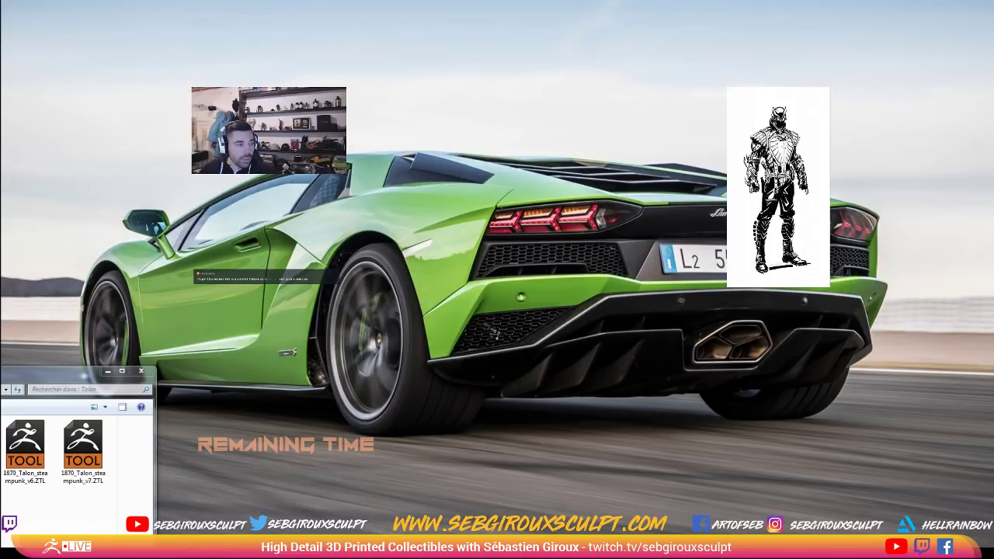
# Open the Windows Task Manager, enlarge its window to look through the running processes, and select CCXProcess.exe.
pyautogui.hotkey('ctrl', 'shift', 'Escape')
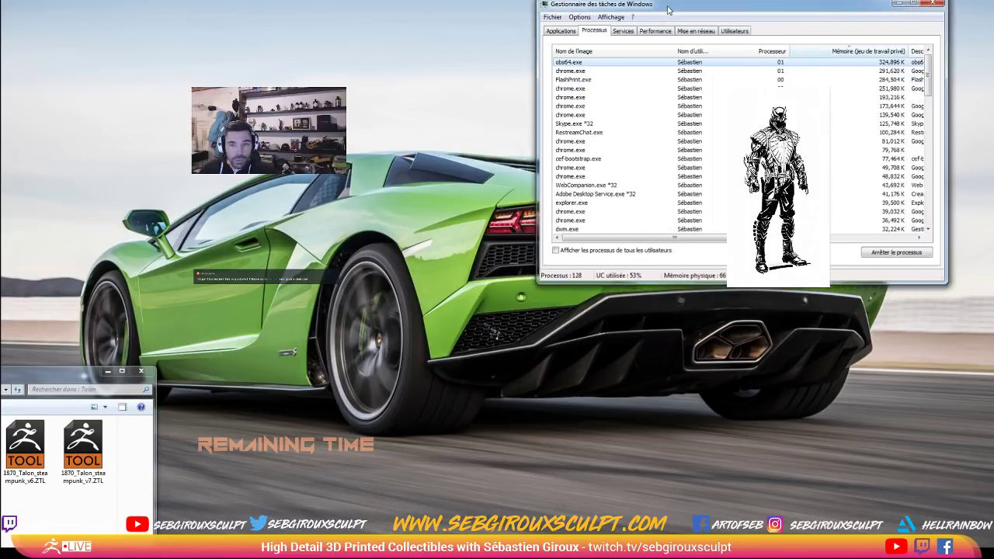
pyautogui.moveTo(676, 14); pyautogui.dragTo(484, 59)
pyautogui.moveTo(623, 331); pyautogui.dragTo(623, 502)
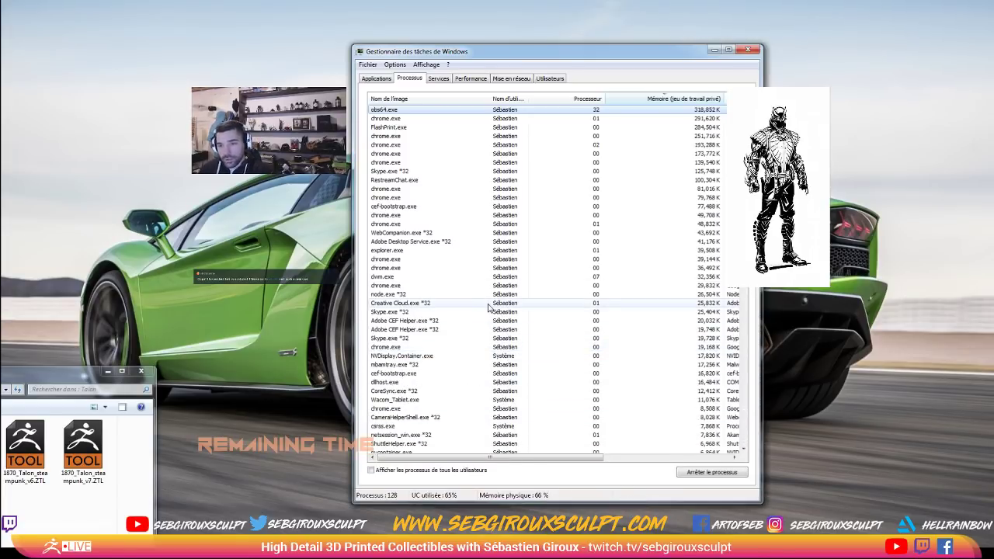
pyautogui.click(535, 302)
pyautogui.scroll(-5, 535, 298)
pyautogui.scroll(-9, 534, 297)
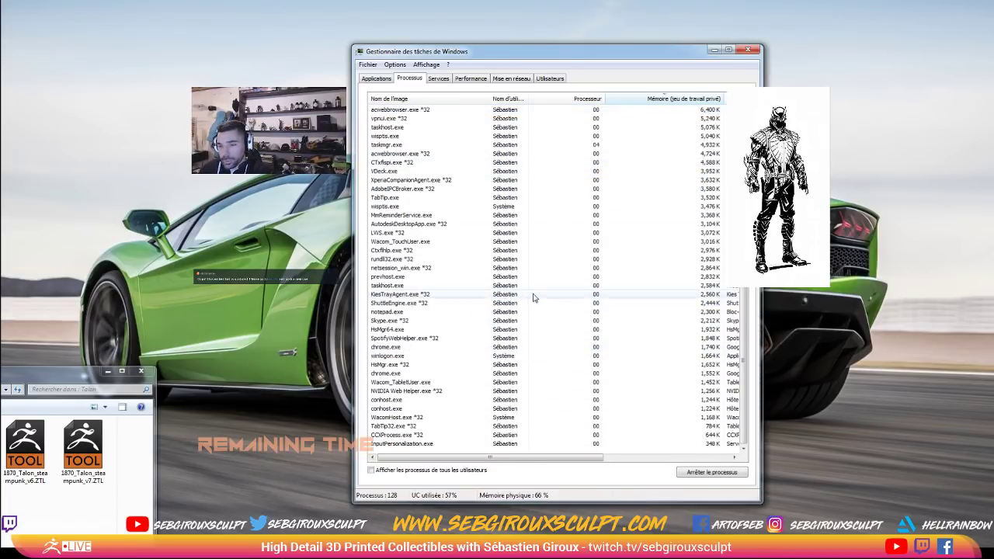
pyautogui.click(409, 435)
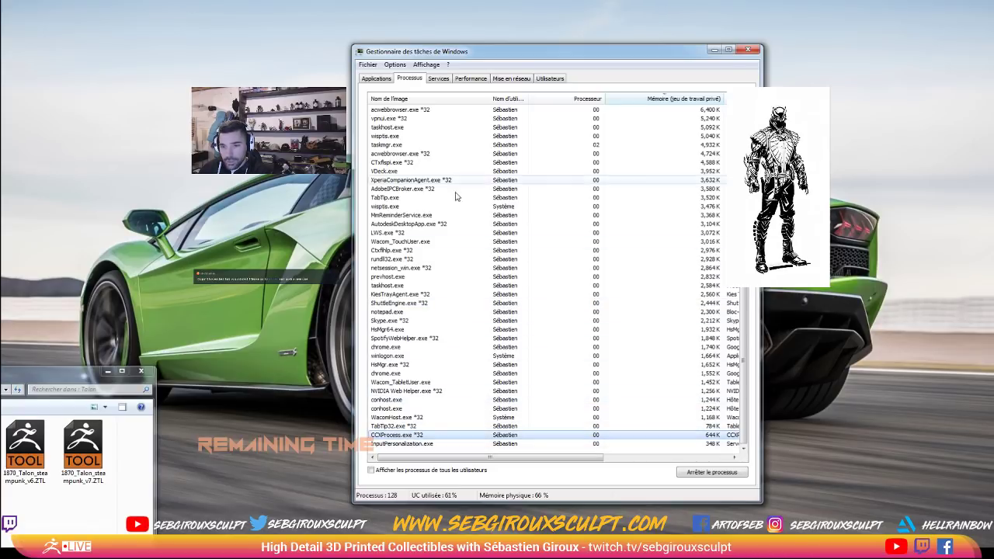
# Show the list of Windows services and sort it by name in ascending order.
pyautogui.click(437, 78)
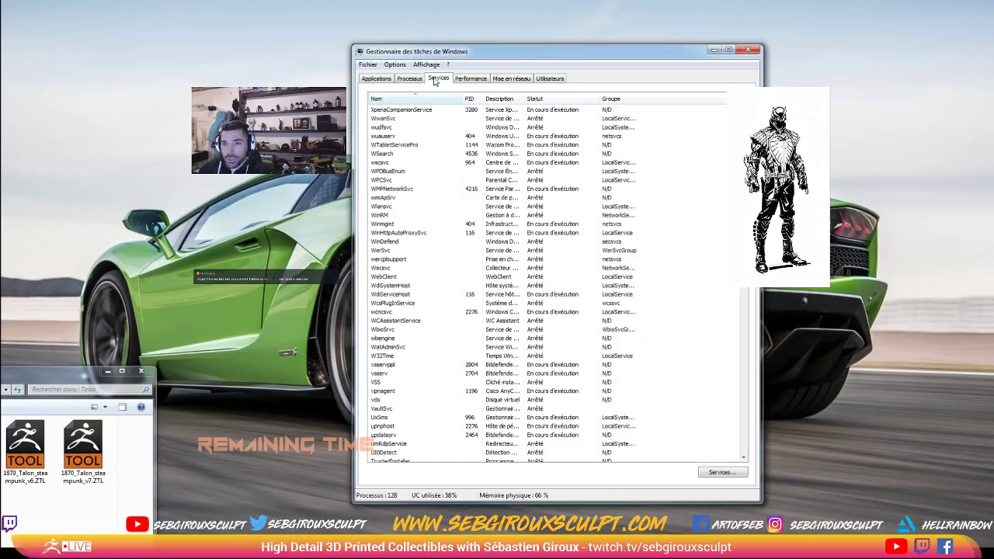
pyautogui.click(547, 373)
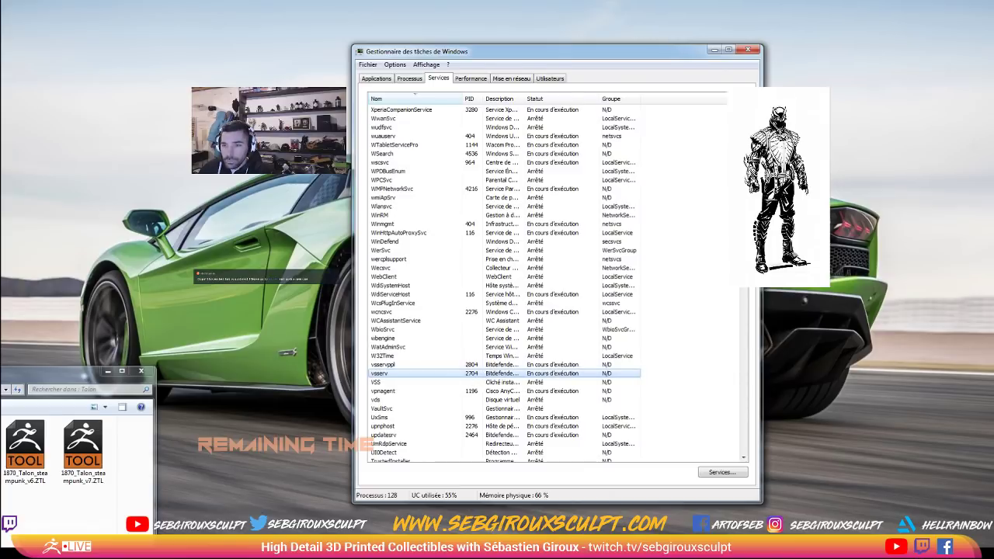
pyautogui.scroll(-8, 560, 334)
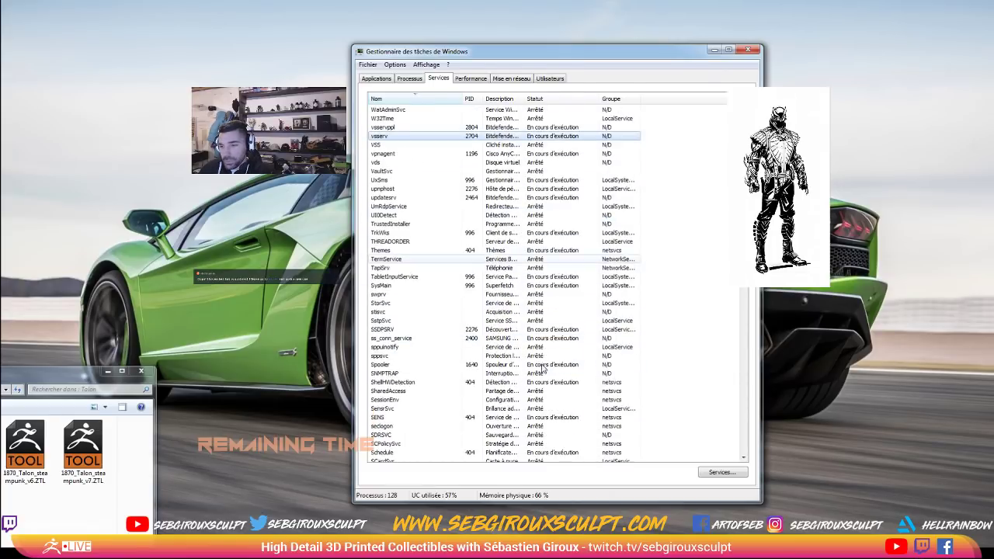
pyautogui.scroll(8, 557, 356)
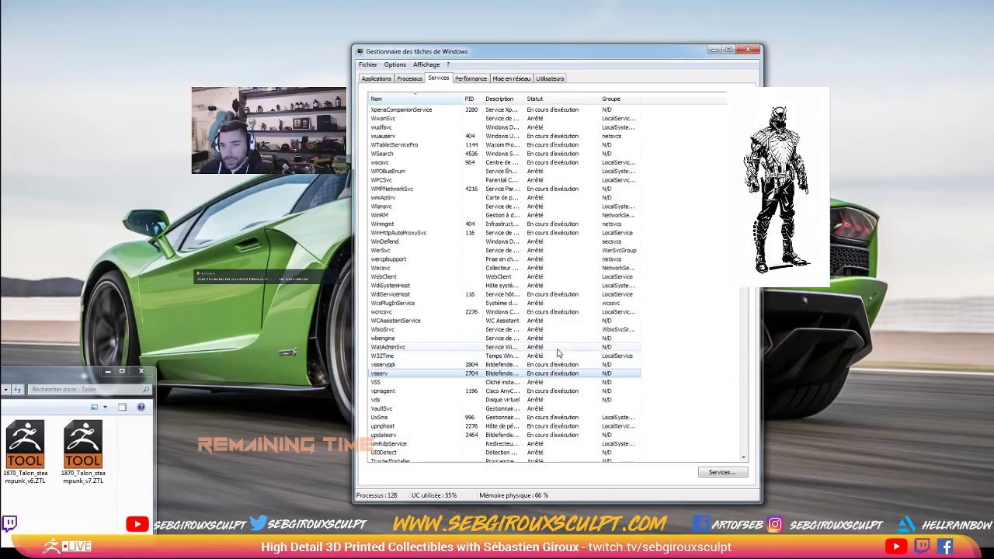
pyautogui.click(411, 101)
# Restart the WTabletServicePro service by stopping and starting it, and close the Task Manager.
pyautogui.scroll(-20, 443, 341)
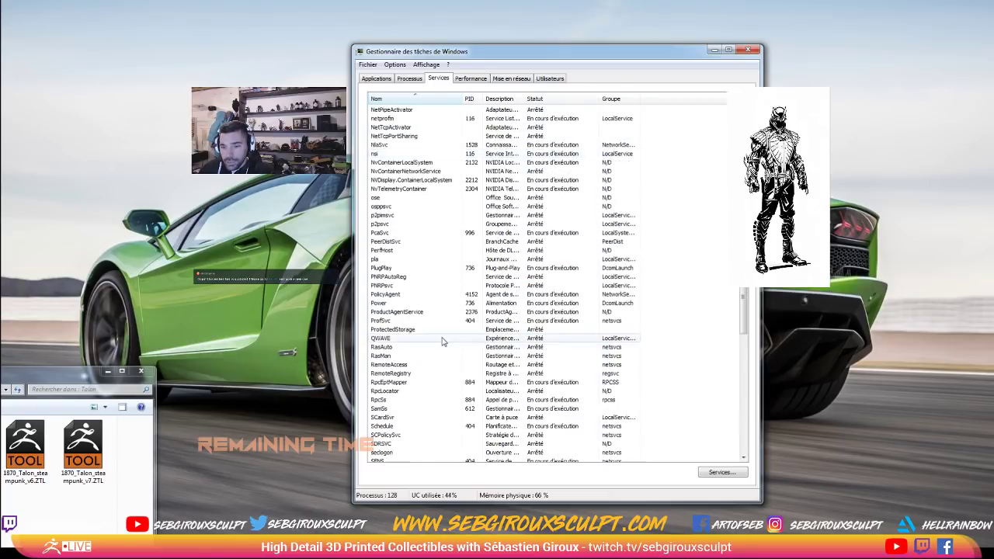
pyautogui.scroll(-13, 443, 342)
pyautogui.click(417, 420)
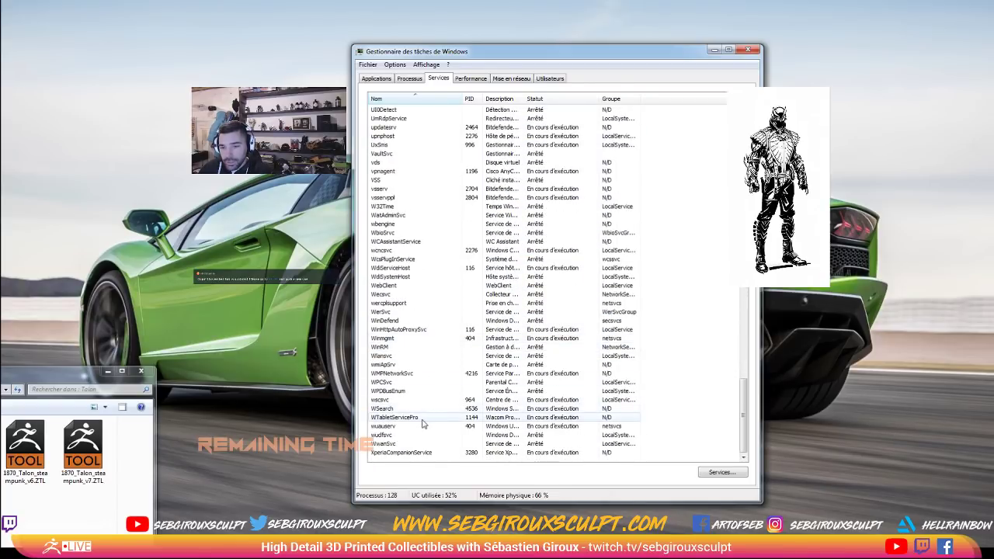
pyautogui.rightClick(418, 424)
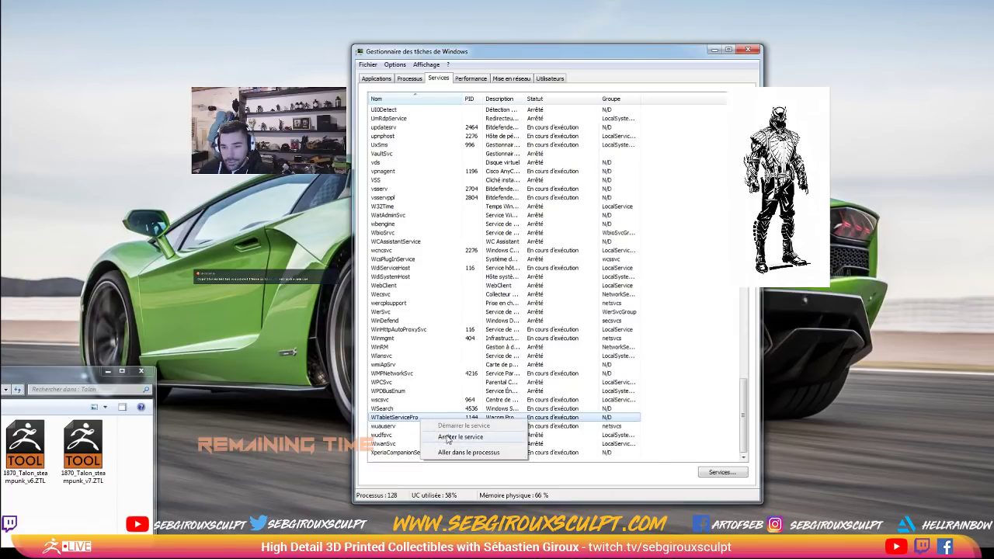
pyautogui.click(466, 437)
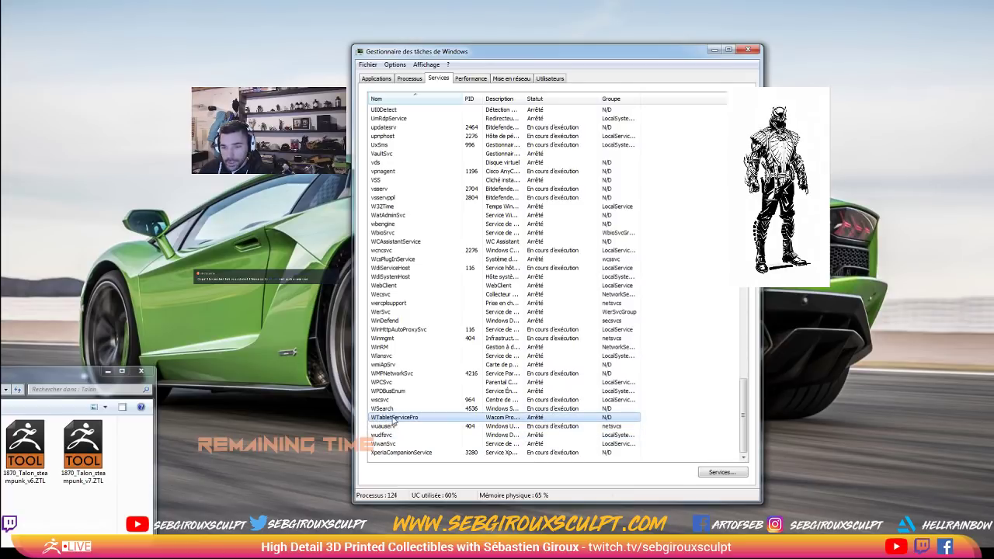
pyautogui.rightClick(413, 420)
pyautogui.click(444, 424)
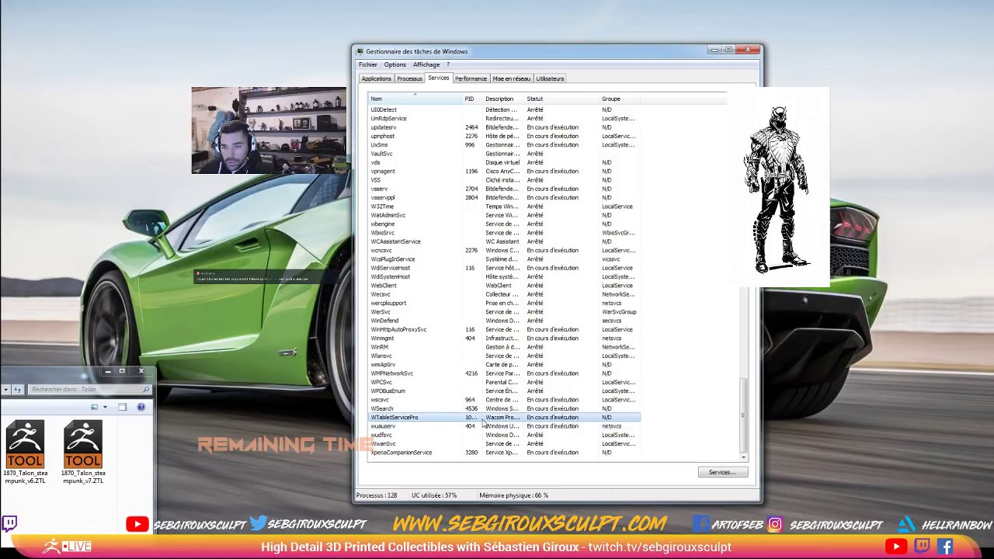
pyautogui.click(748, 50)
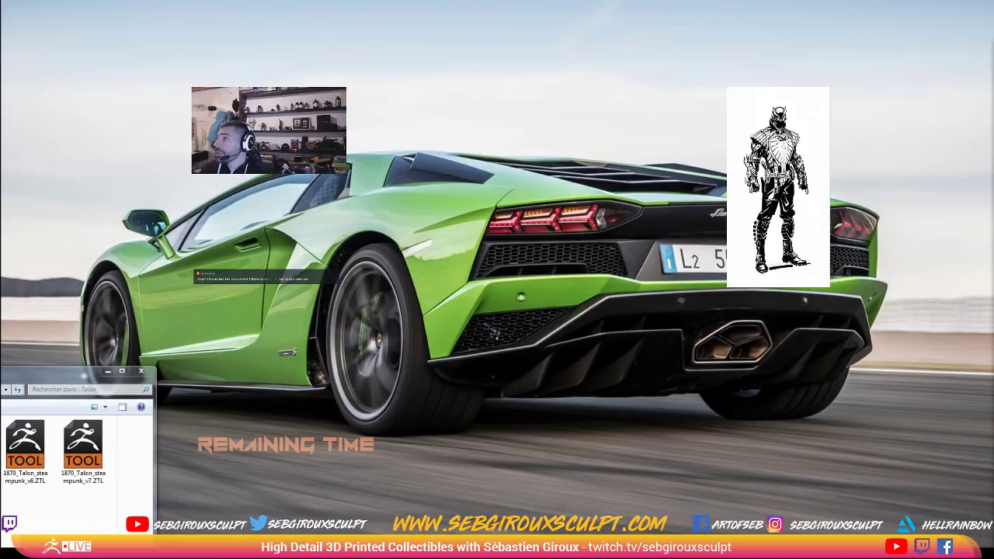
# Bring the browser window onto the main desktop, maximize it, and look through the character artist's ArtStation portfolio thumbnails.
pyautogui.moveTo(993, 389); pyautogui.dragTo(569, 107)
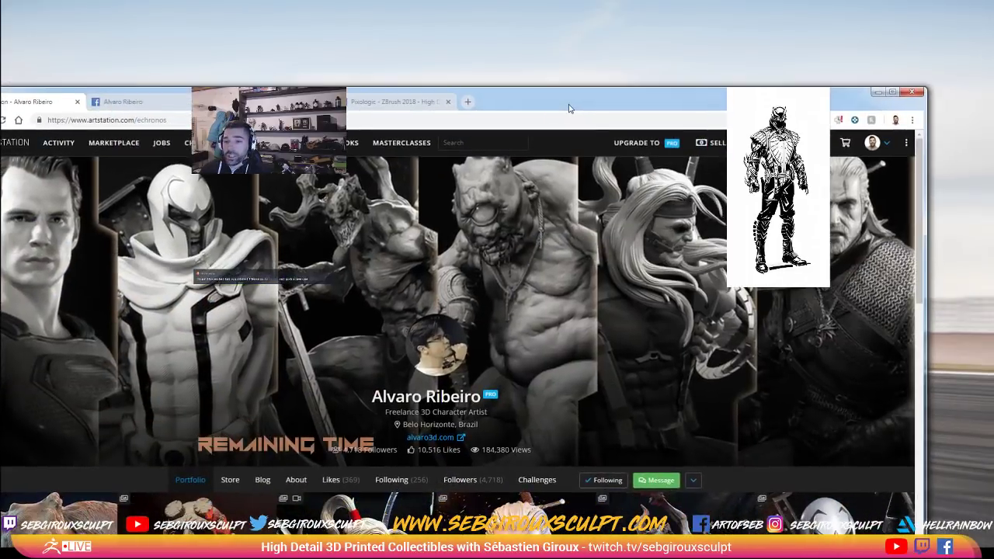
pyautogui.doubleClick(570, 109)
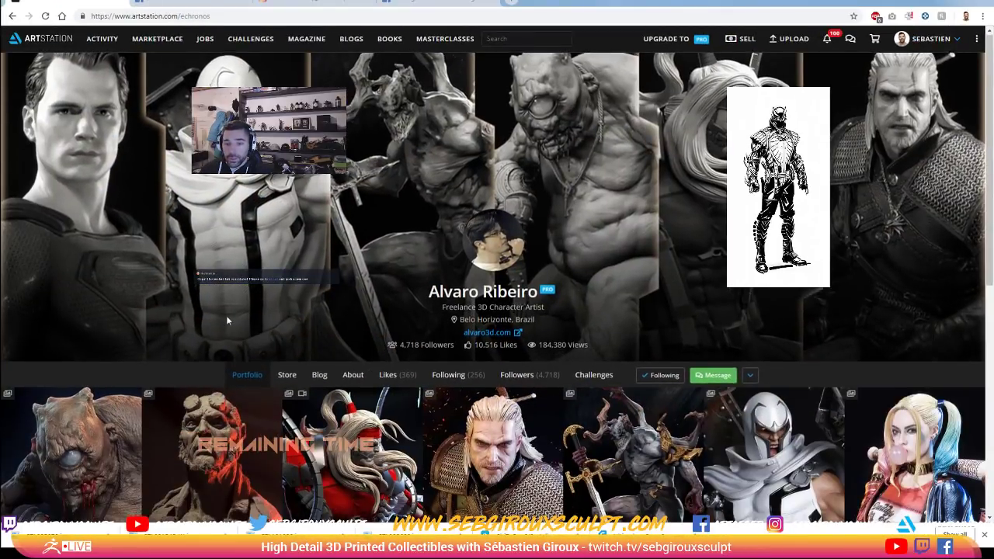
pyautogui.scroll(-3, 227, 316)
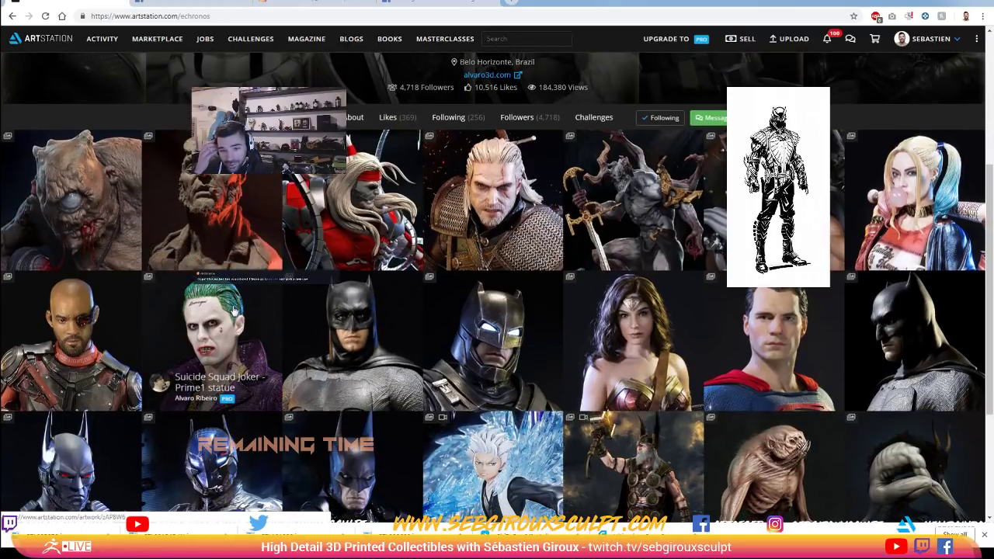
pyautogui.scroll(-2, 373, 278)
pyautogui.scroll(-1, 373, 279)
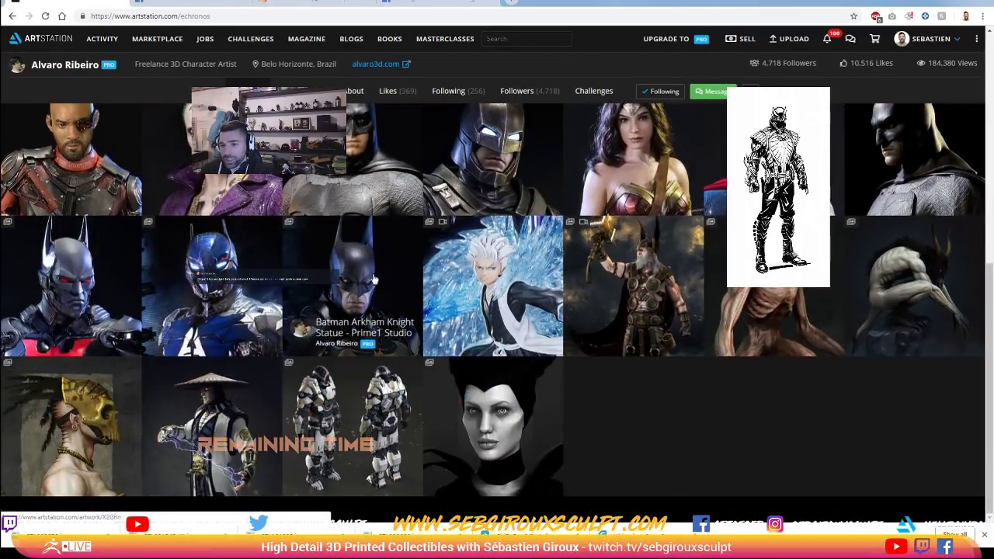
pyautogui.scroll(3, 490, 340)
pyautogui.scroll(3, 489, 340)
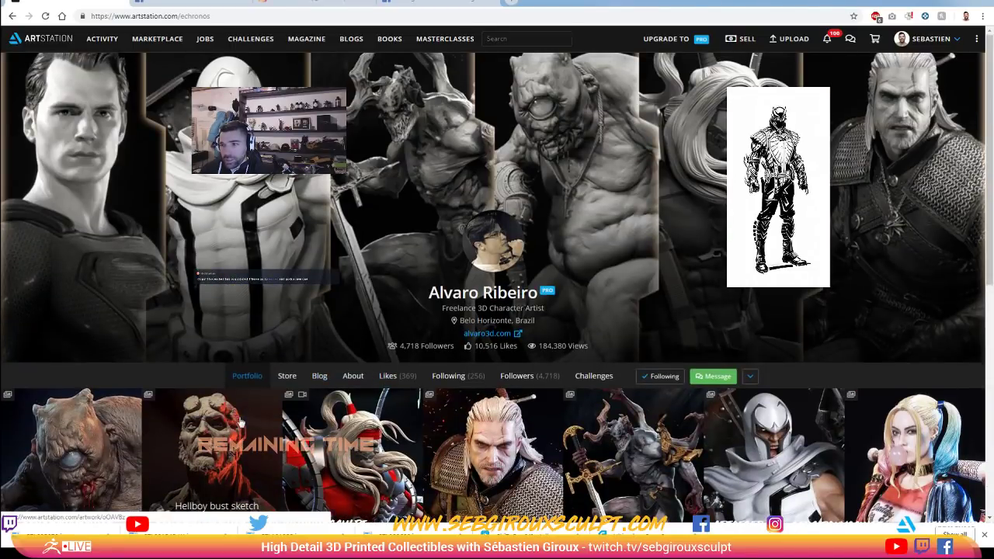
pyautogui.scroll(-3, 241, 424)
pyautogui.scroll(-1, 339, 392)
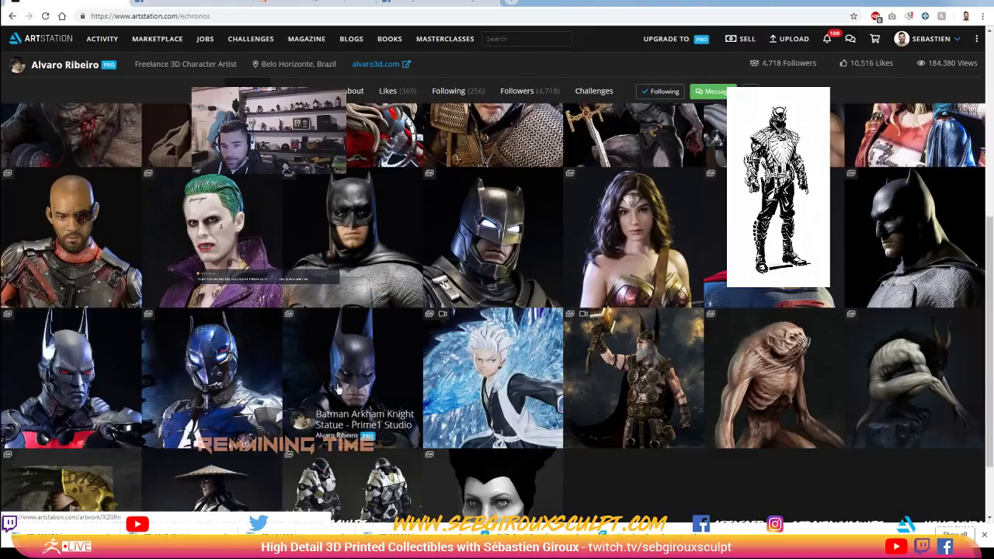
pyautogui.scroll(-1, 513, 455)
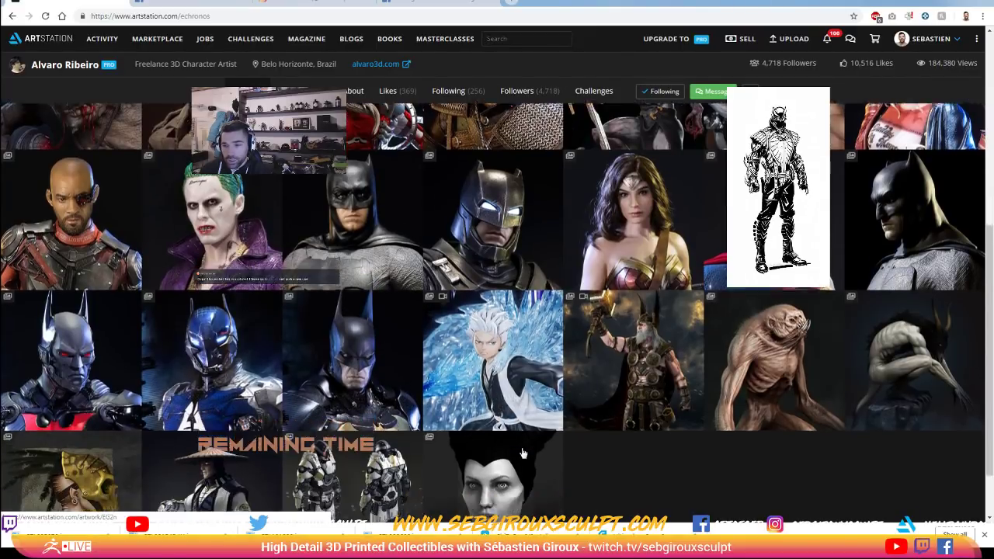
pyautogui.scroll(5, 209, 223)
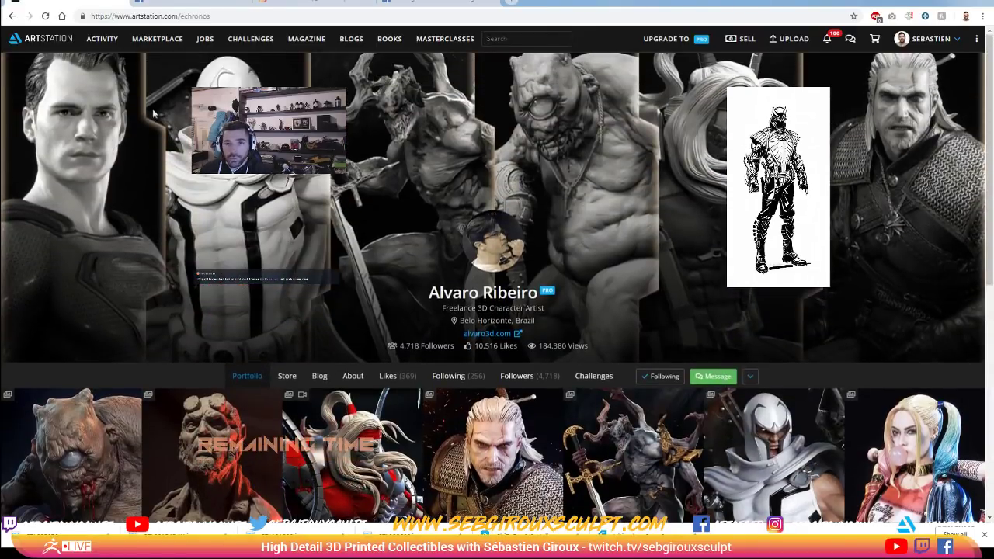
# Look through the live video posts on the same artist's Facebook timeline.
pyautogui.click(193, 1)
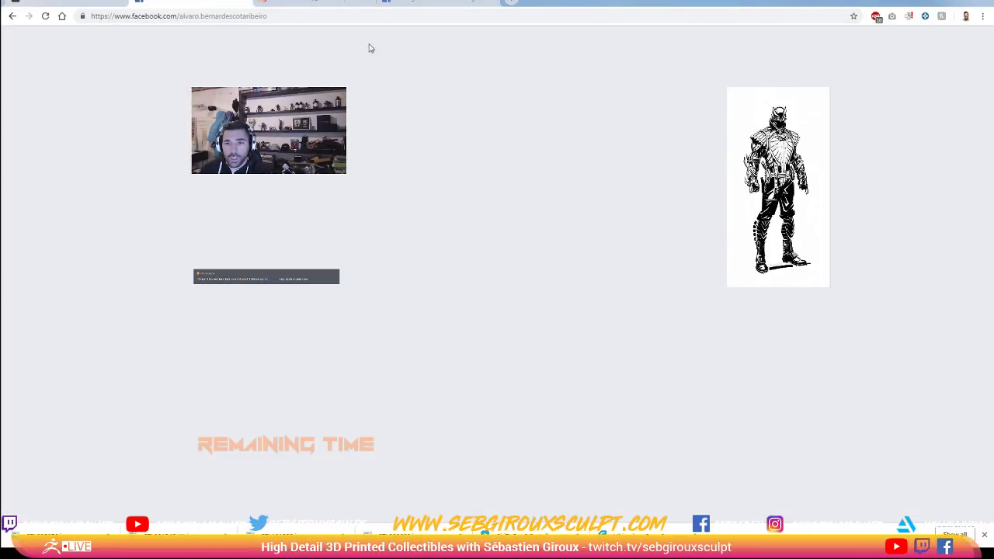
pyautogui.scroll(-2, 124, 359)
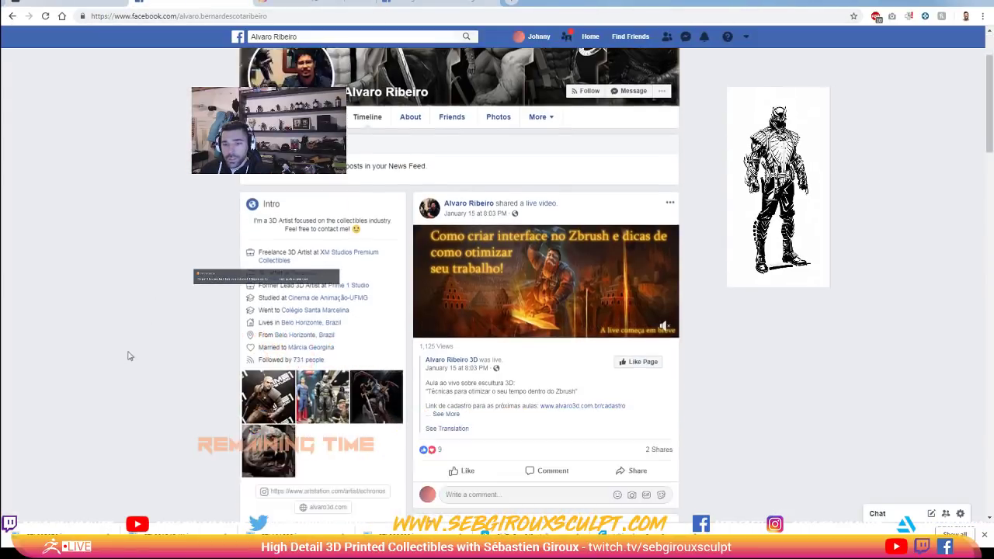
pyautogui.scroll(-7, 129, 355)
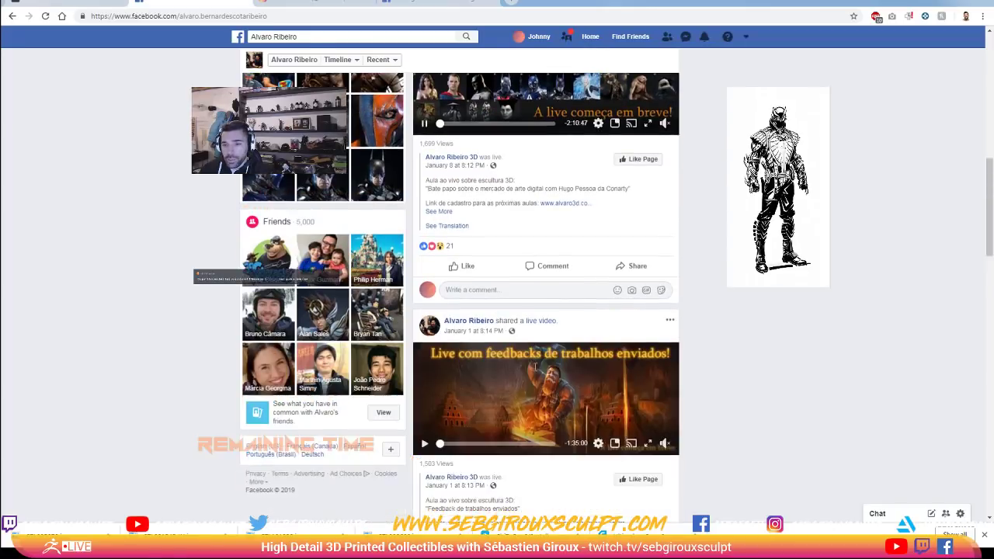
pyautogui.scroll(-3, 619, 406)
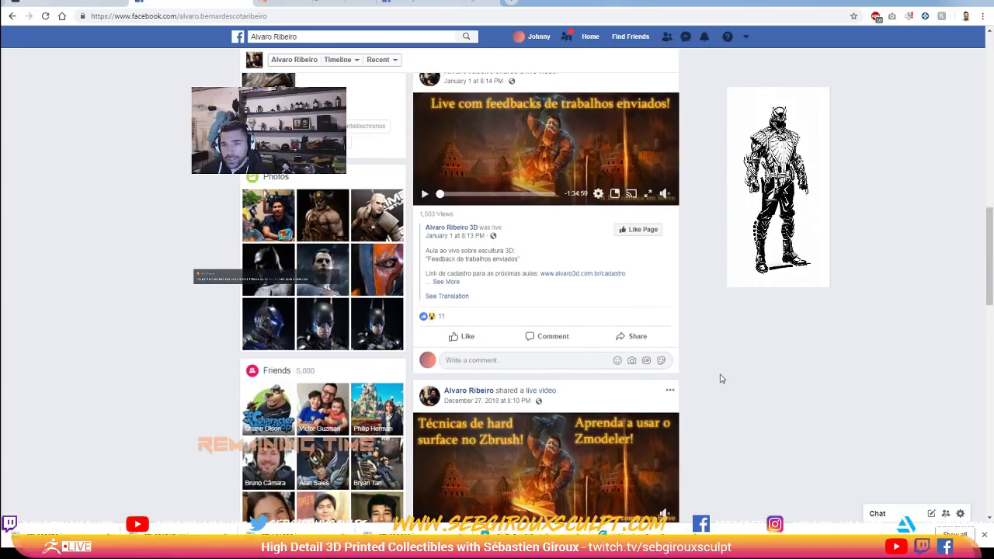
pyautogui.scroll(-7, 720, 379)
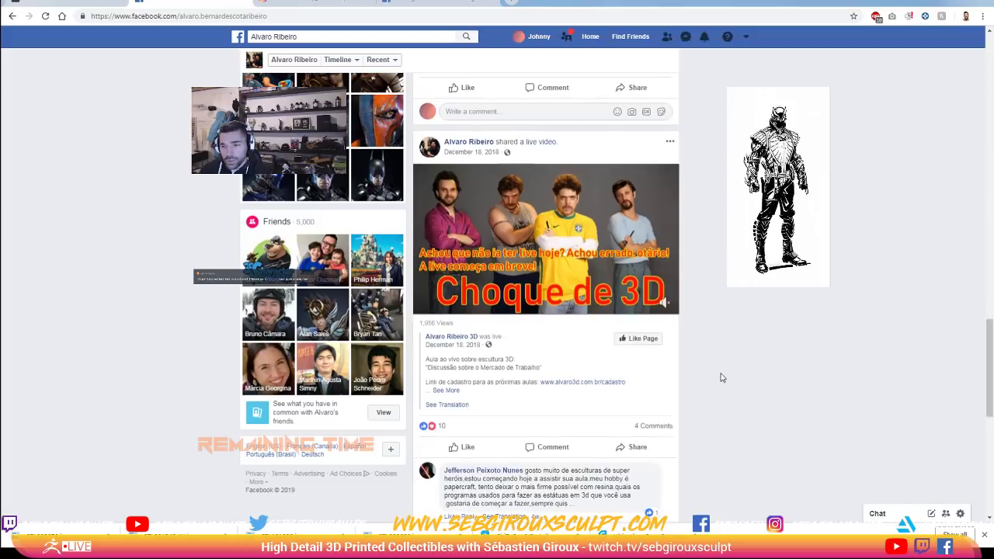
pyautogui.scroll(-1, 721, 378)
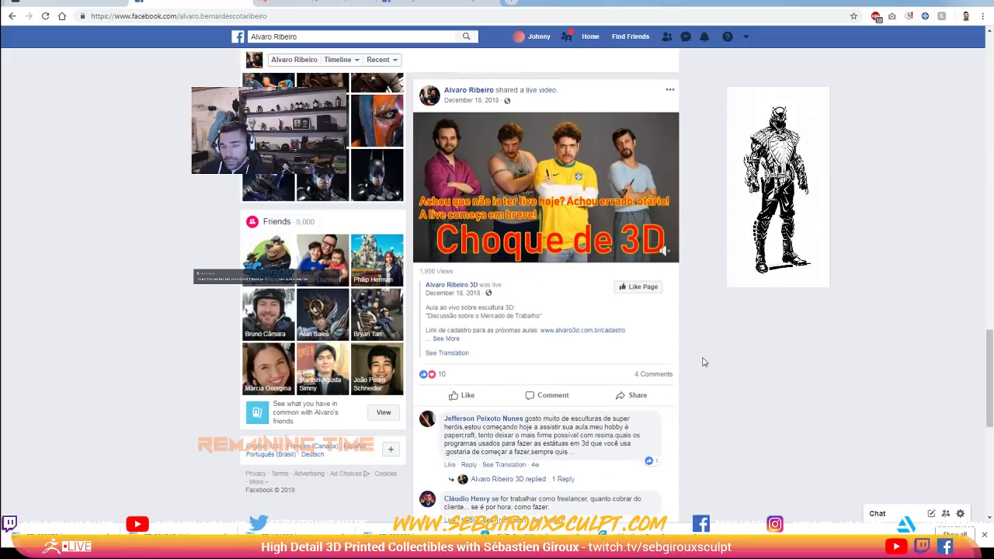
pyautogui.scroll(-5, 703, 362)
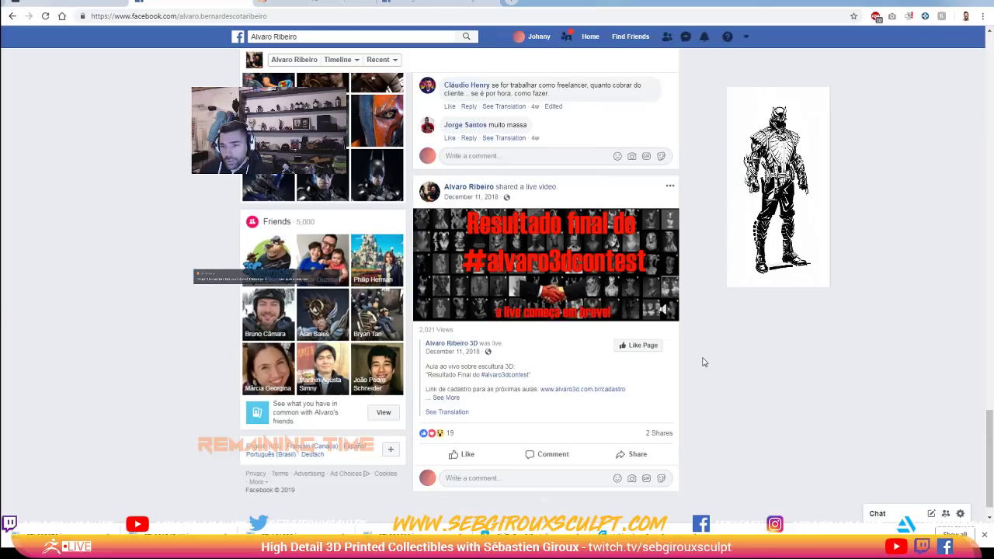
pyautogui.scroll(-1, 703, 362)
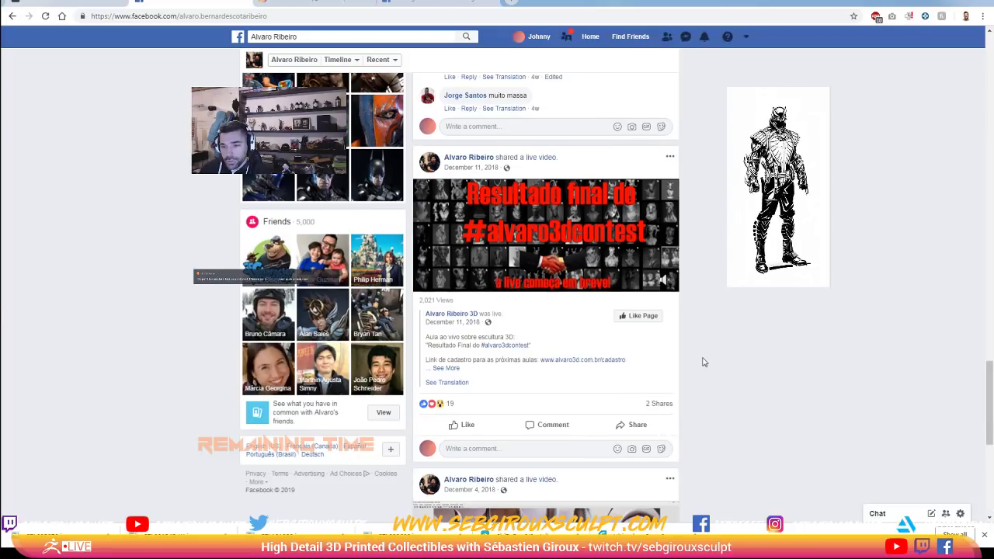
pyautogui.scroll(-4, 703, 362)
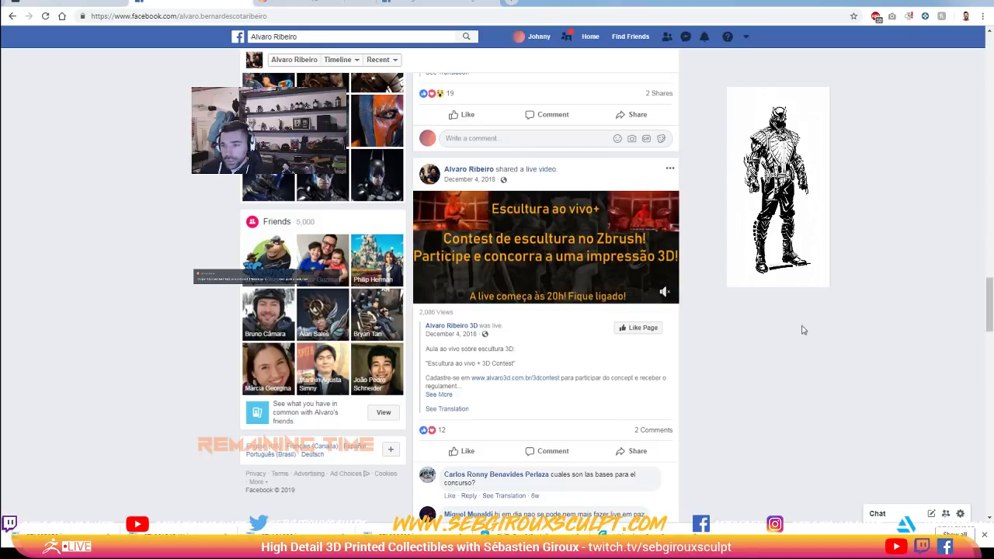
pyautogui.scroll(5, 795, 340)
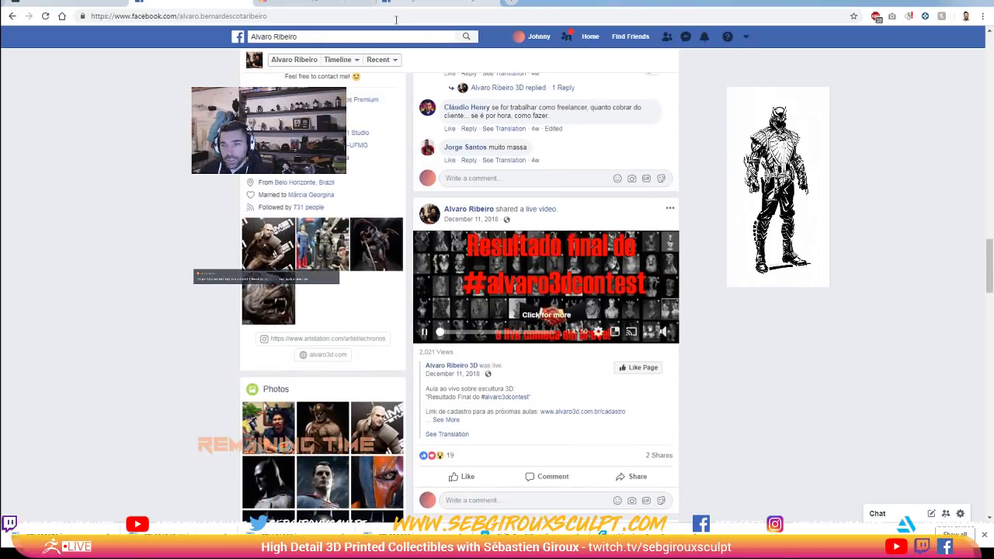
# Look over the profile and recent sculpture posts on the artist's Instagram page.
pyautogui.click(279, 3)
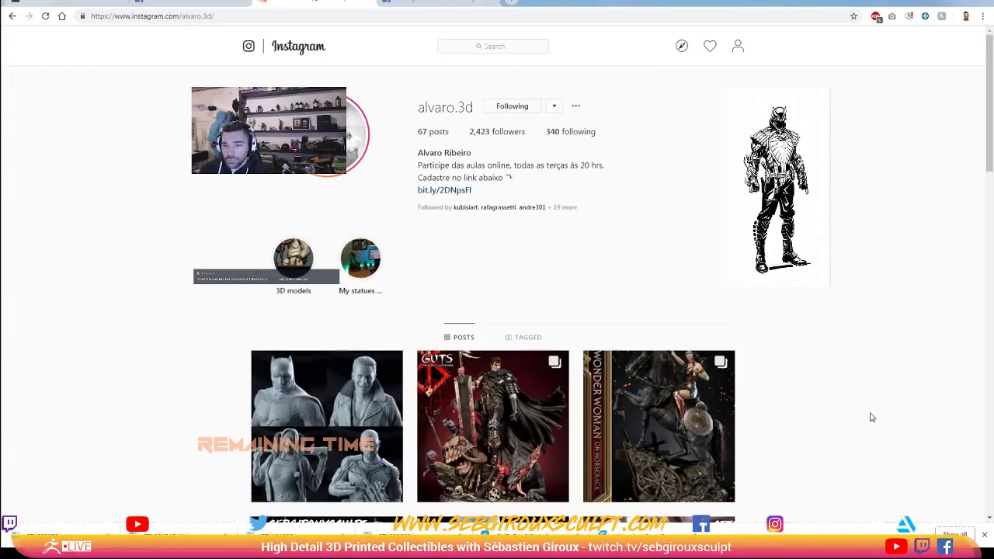
pyautogui.scroll(-5, 869, 417)
pyautogui.scroll(3, 821, 408)
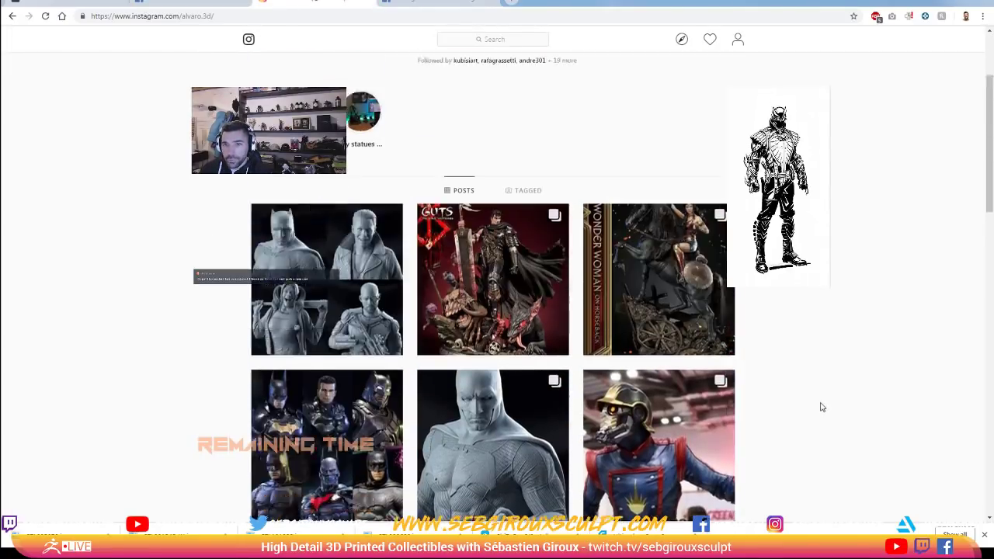
pyautogui.scroll(2, 823, 407)
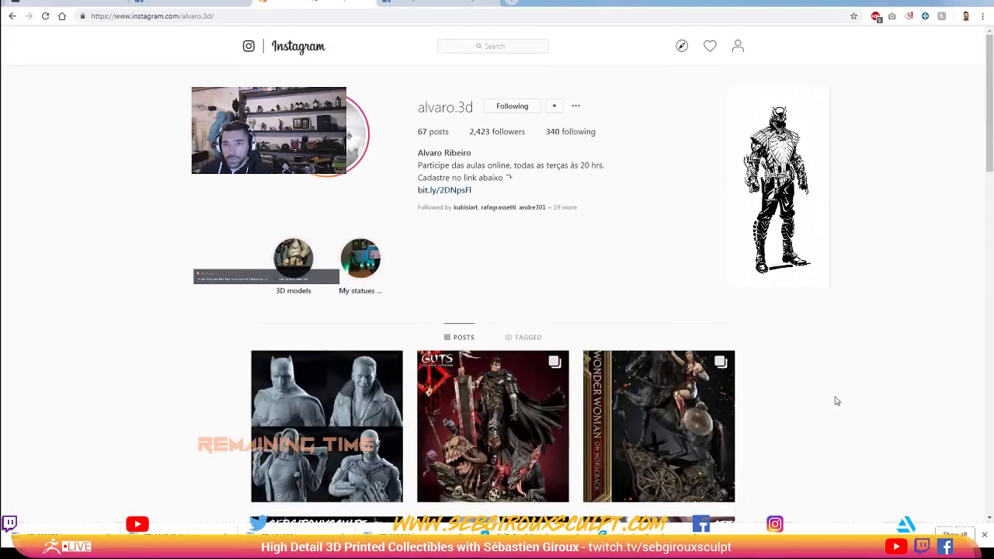
# Return to the artist's Facebook page, move the browser off the main desktop, and switch to the slicer showing the supported head model.
pyautogui.click(201, 4)
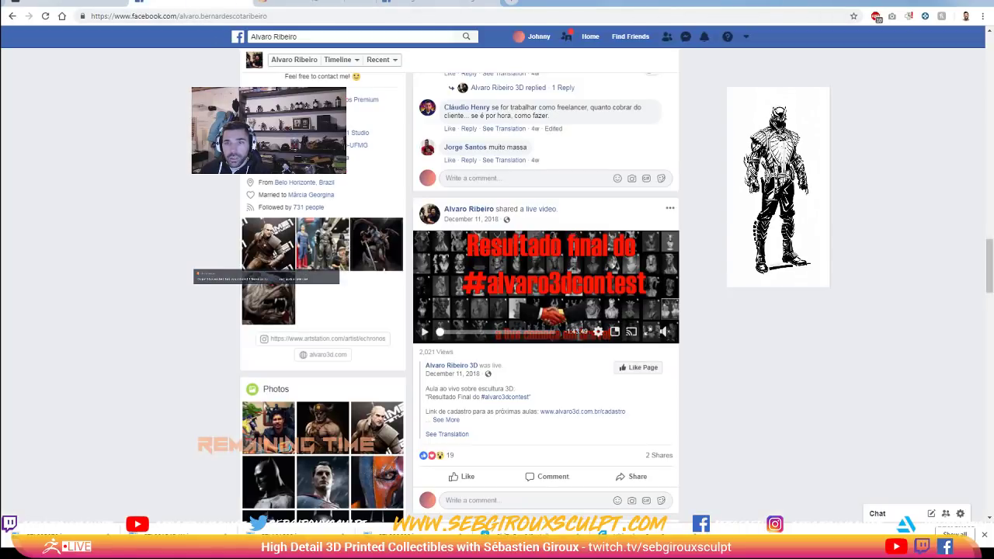
pyautogui.scroll(5, 248, 76)
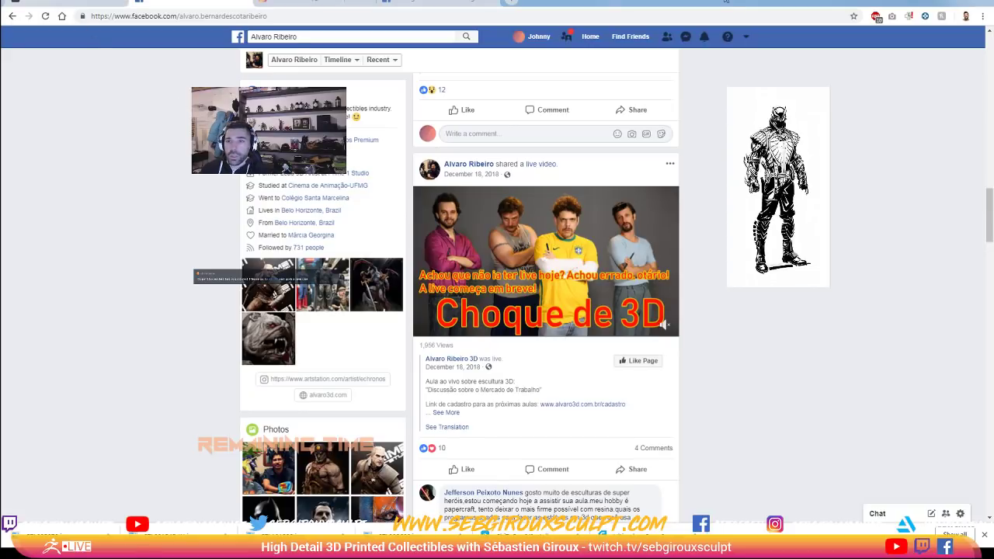
pyautogui.moveTo(726, 1); pyautogui.dragTo(993, 11)
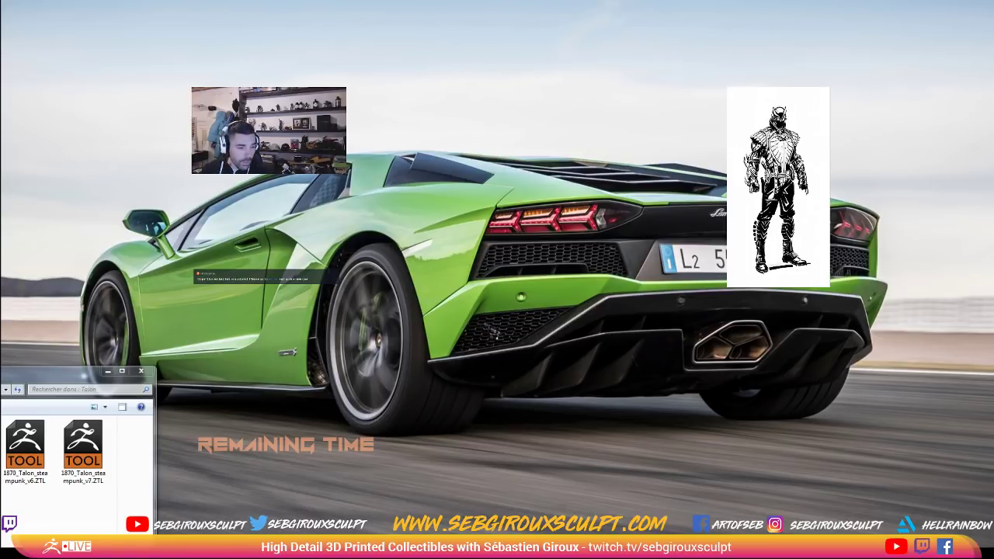
pyautogui.hotkey('alt', 'Tab')
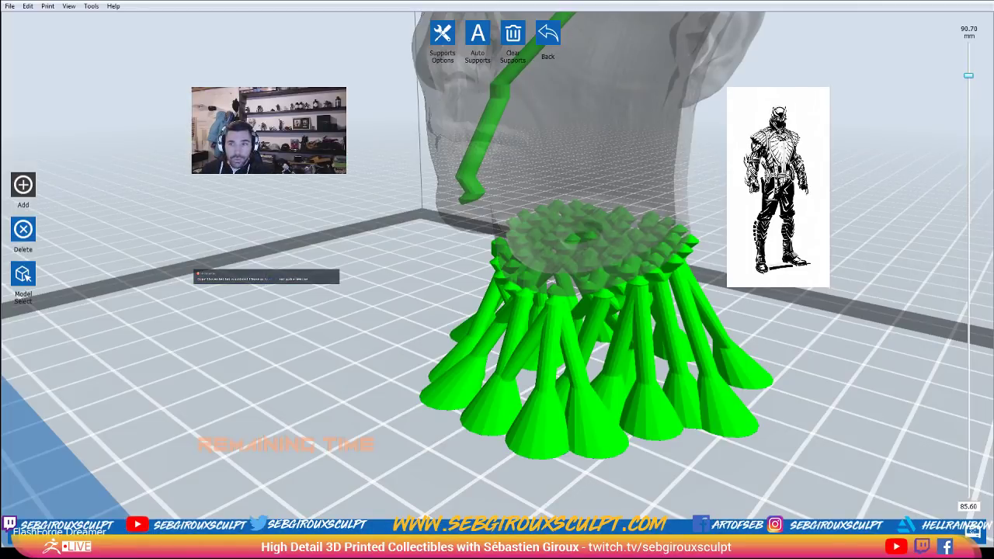
# Restore the maximized slicer window with the supported head model and close it.
pyautogui.moveTo(492, 4); pyautogui.dragTo(368, 41)
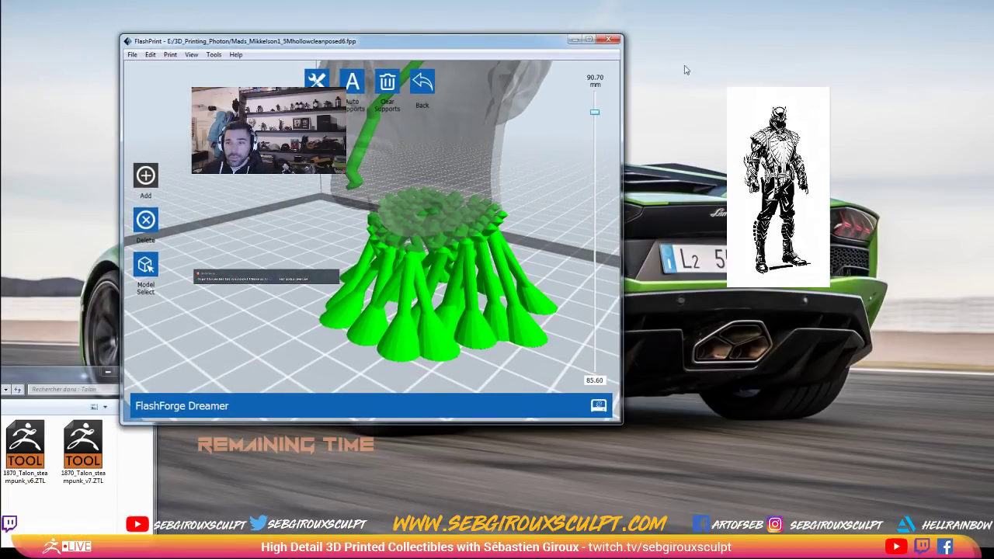
pyautogui.click(611, 40)
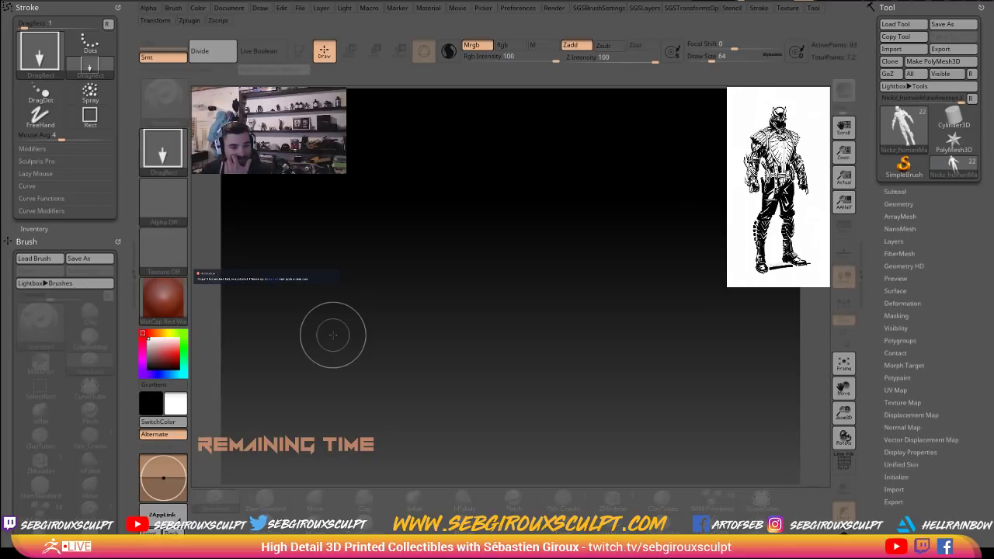
# Place the full-body armoured character on the ZBrush canvas in Edit mode and apply the zbro_clayset_s07 material.
pyautogui.moveTo(423, 299); pyautogui.dragTo(493, 280)
pyautogui.press('t')
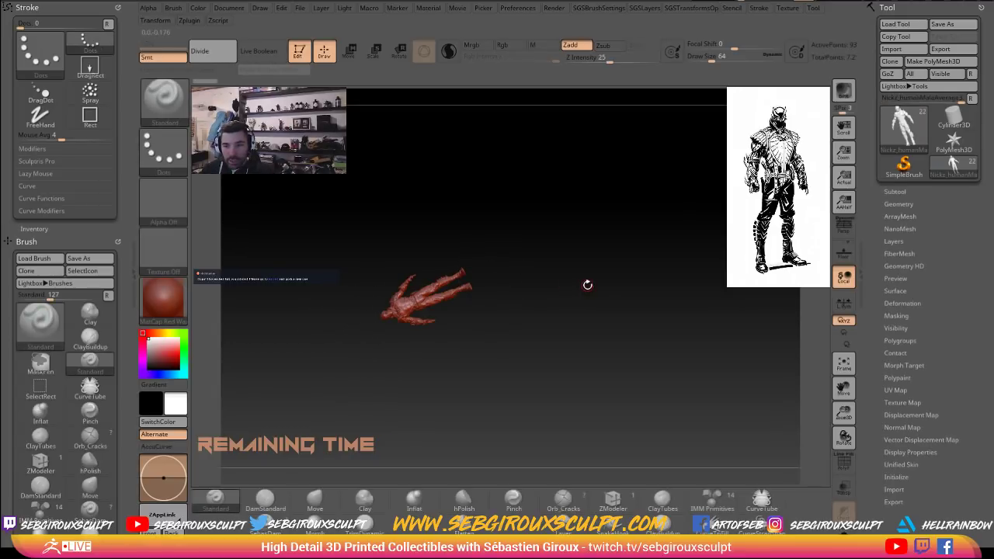
pyautogui.press('f')
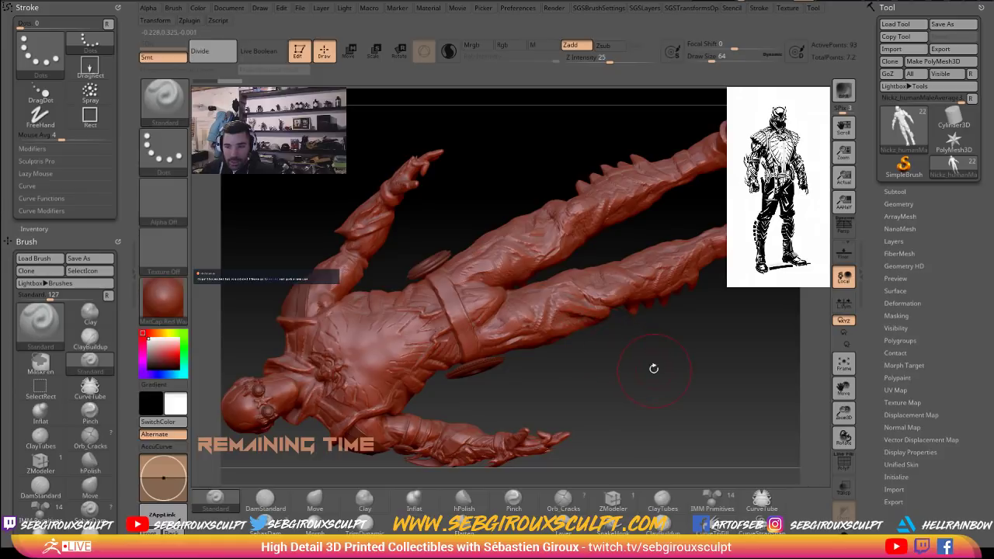
pyautogui.moveTo(654, 369); pyautogui.dragTo(665, 377)
pyautogui.press('f')
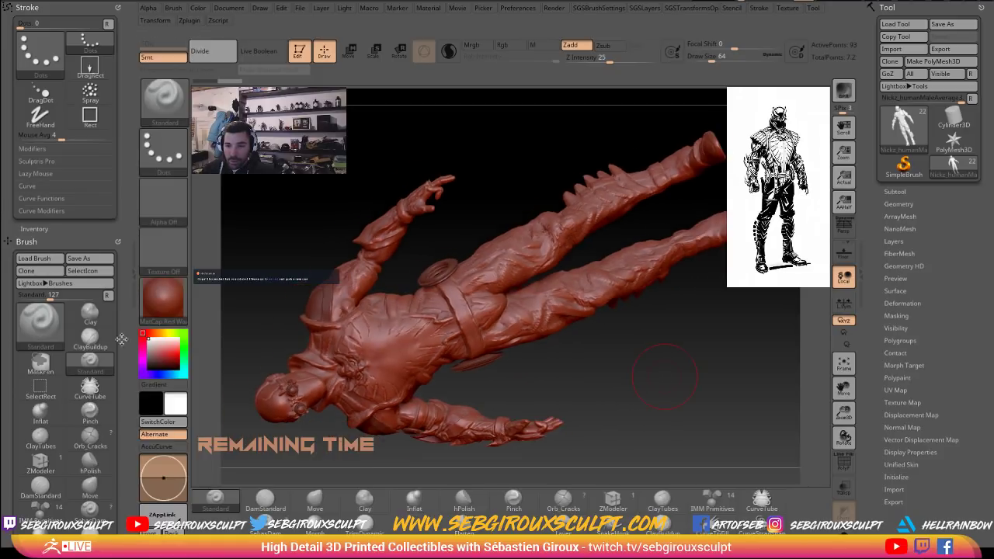
pyautogui.click(164, 294)
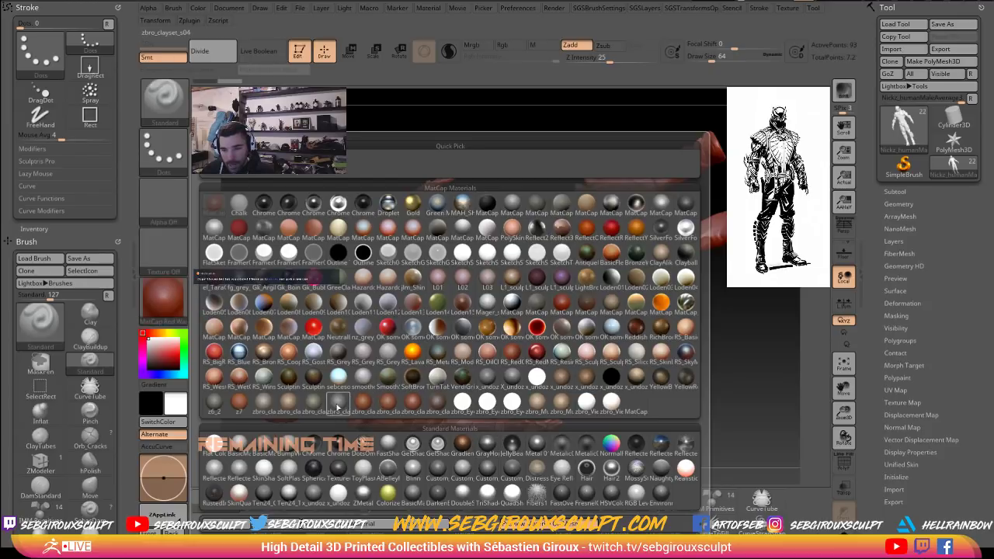
pyautogui.click(413, 405)
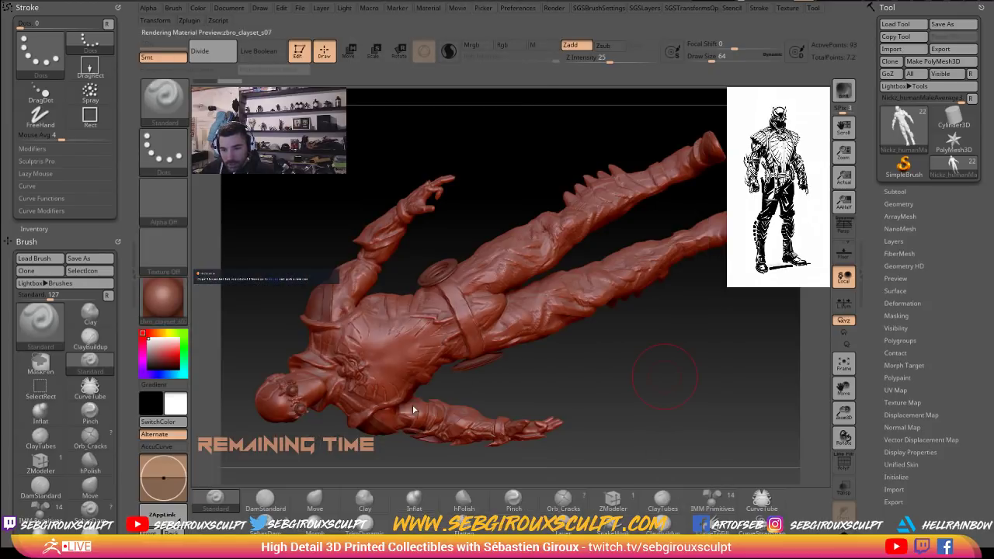
# Stand the character upright in view and isolate both lower legs, hiding the rest of the body.
pyautogui.moveTo(665, 393)
pyautogui.mouseDown()
pyautogui.moveTo(720, 328)
pyautogui.moveTo(677, 400)
pyautogui.moveTo(695, 299)
pyautogui.moveTo(642, 362)
pyautogui.moveTo(648, 370)
pyautogui.moveTo(676, 343)
pyautogui.moveTo(696, 227)
pyautogui.mouseUp()
pyautogui.moveTo(418, 421)
pyautogui.keyDown('ctrl'); pyautogui.keyDown('shift'); pyautogui.mouseDown()
pyautogui.moveTo(497, 284)
pyautogui.moveTo(505, 222)
pyautogui.mouseUp(); pyautogui.keyUp('shift'); pyautogui.keyUp('ctrl')
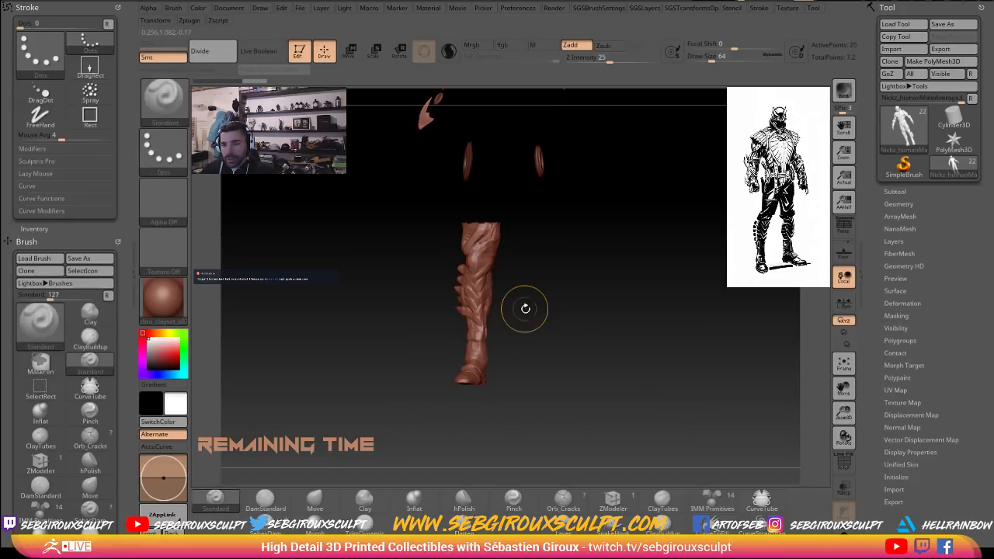
pyautogui.keyDown('ctrl'); pyautogui.keyDown('shift'); pyautogui.click(525, 309); pyautogui.keyUp('shift'); pyautogui.keyUp('ctrl')
pyautogui.moveTo(424, 417)
pyautogui.keyDown('ctrl'); pyautogui.keyDown('shift'); pyautogui.mouseDown()
pyautogui.moveTo(492, 285)
pyautogui.moveTo(504, 225)
pyautogui.mouseUp(); pyautogui.keyUp('shift'); pyautogui.keyUp('ctrl')
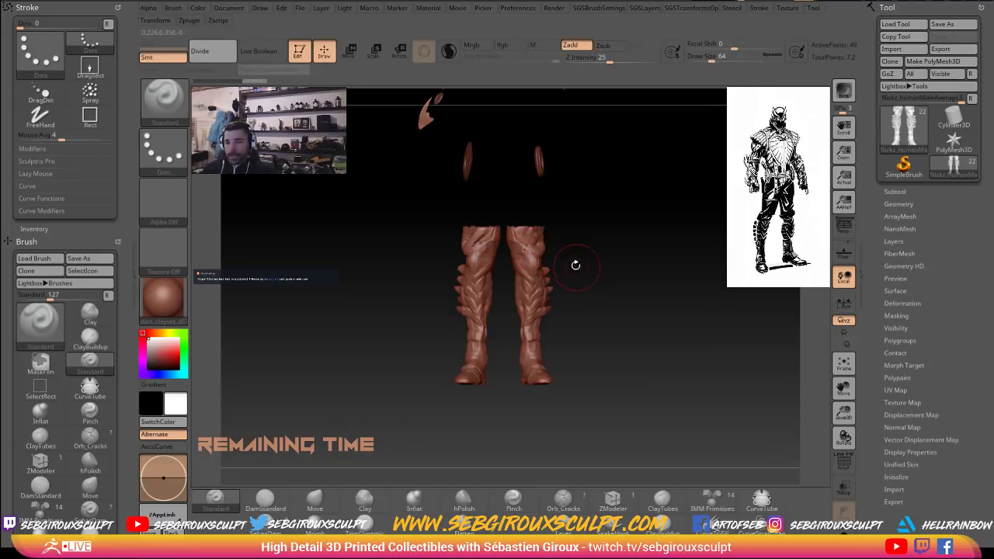
# Build up a ridge from the topmost outer spike toward the shin's centre with the ClayTubes brush at draw size 20.
pyautogui.moveTo(574, 285)
pyautogui.keyDown('alt'); pyautogui.mouseDown()
pyautogui.moveTo(661, 335)
pyautogui.moveTo(690, 284)
pyautogui.moveTo(690, 236)
pyautogui.mouseUp(); pyautogui.keyUp('alt')
pyautogui.keyDown('alt'); pyautogui.moveTo(735, 334); pyautogui.dragTo(737, 260); pyautogui.keyUp('alt')
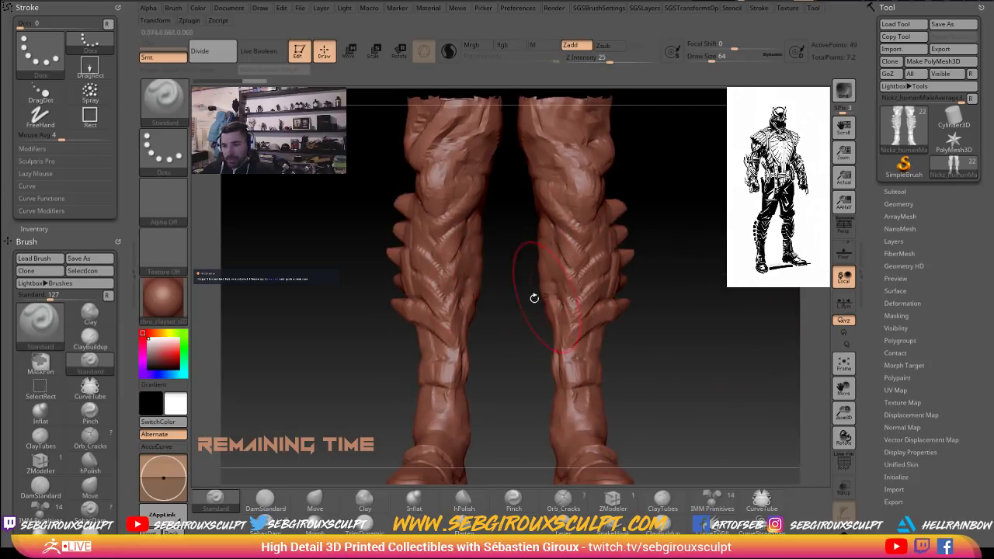
pyautogui.moveTo(516, 305); pyautogui.dragTo(521, 343)
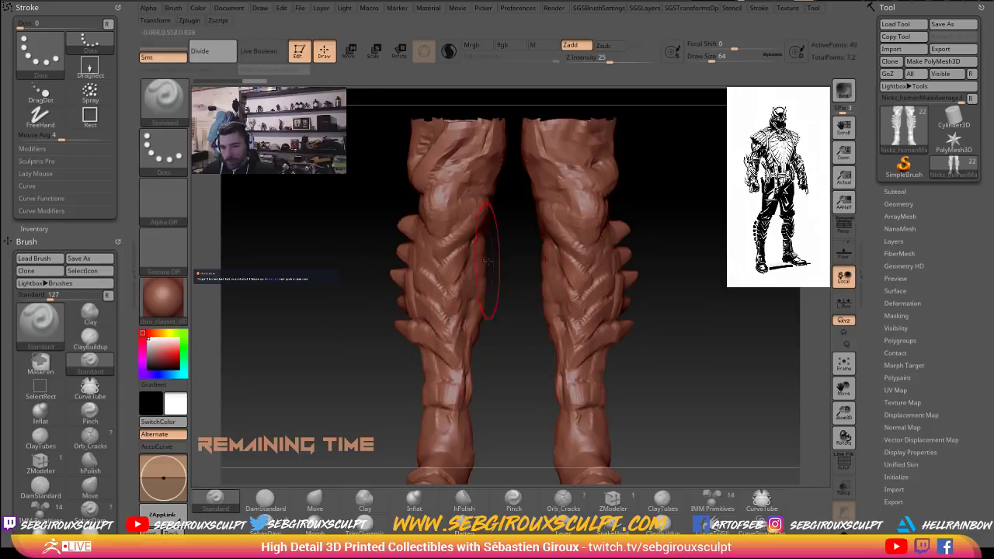
pyautogui.moveTo(701, 340); pyautogui.dragTo(720, 339)
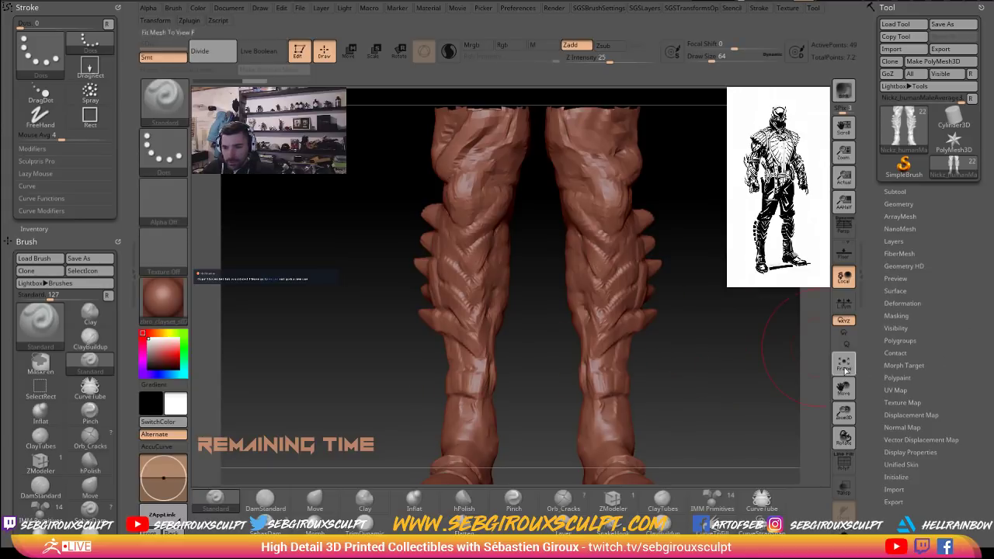
pyautogui.moveTo(726, 371); pyautogui.dragTo(528, 284)
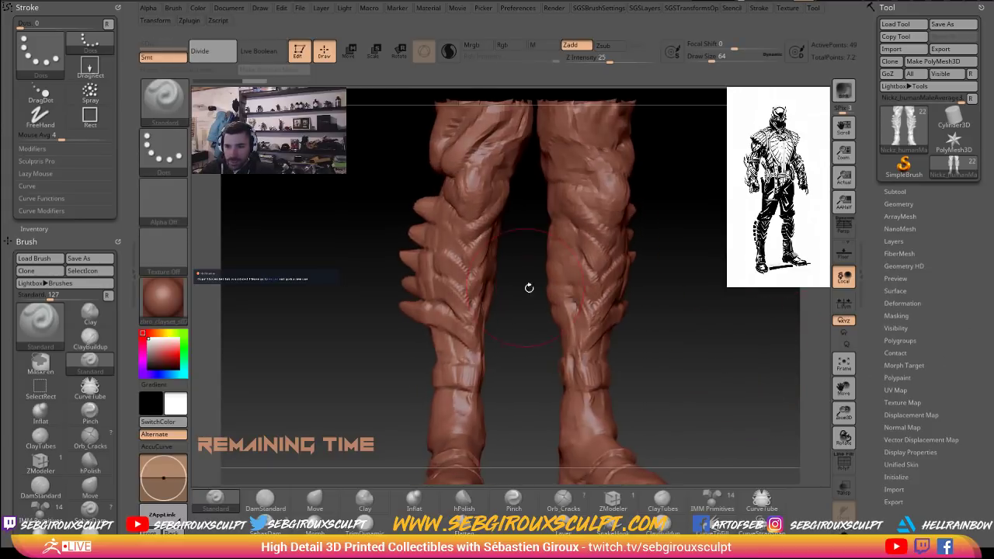
pyautogui.moveTo(650, 237)
pyautogui.keyDown('shift'); pyautogui.mouseDown()
pyautogui.moveTo(400, 231)
pyautogui.moveTo(441, 222)
pyautogui.moveTo(432, 222)
pyautogui.mouseUp(); pyautogui.keyUp('shift')
pyautogui.press('b')
pyautogui.press('c')
pyautogui.press('t')
pyautogui.press('space')
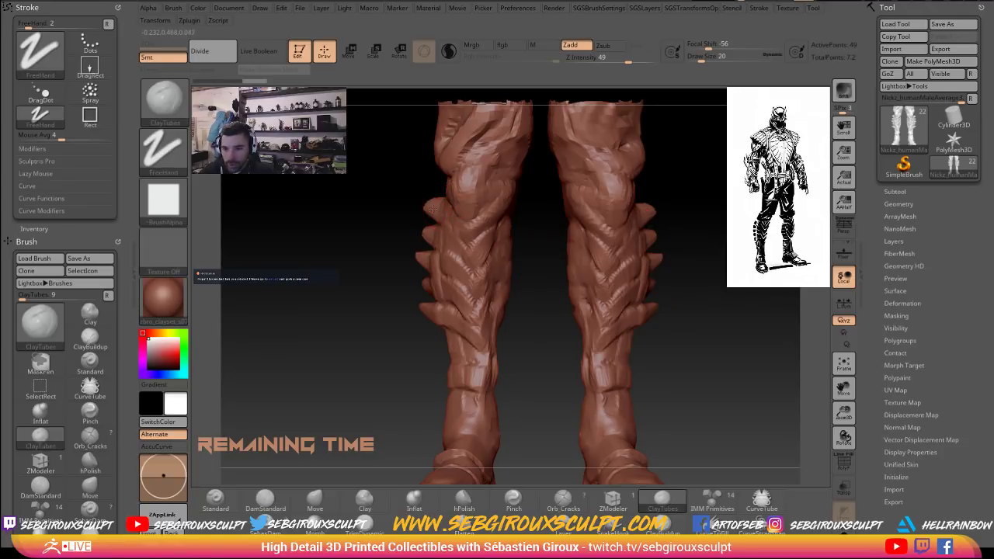
pyautogui.moveTo(432, 213)
pyautogui.mouseDown()
pyautogui.moveTo(481, 256)
pyautogui.moveTo(452, 220)
pyautogui.moveTo(475, 244)
pyautogui.mouseUp()
# Extend the ridge below the knee toward the inner leg at draw size 39 and refine its outer spike at size 16.
pyautogui.press('space')
pyautogui.keyDown('alt'); pyautogui.moveTo(533, 260); pyautogui.dragTo(541, 281); pyautogui.keyUp('alt')
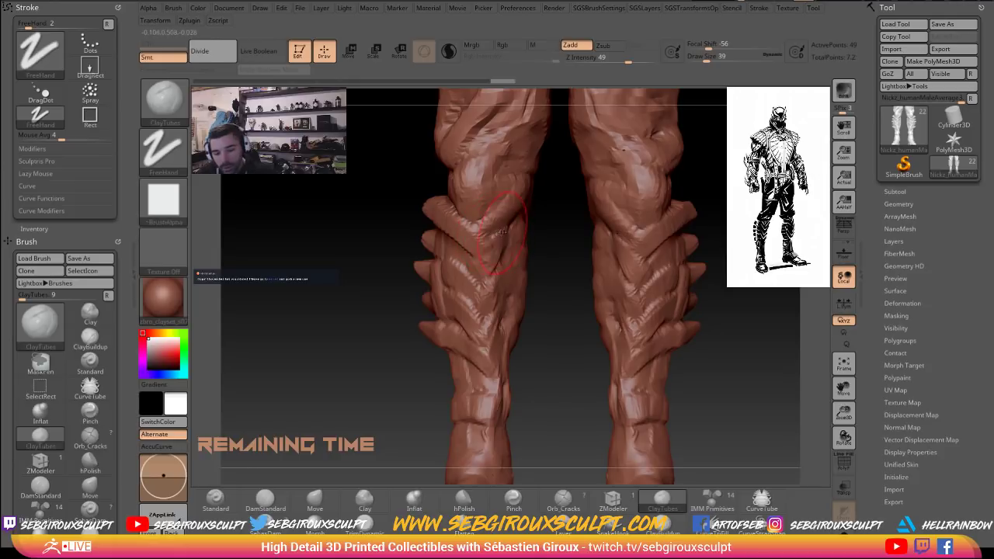
pyautogui.moveTo(517, 212); pyautogui.dragTo(469, 247)
pyautogui.moveTo(467, 238); pyautogui.dragTo(419, 265, button='right')
pyautogui.press('space')
pyautogui.click(417, 207)
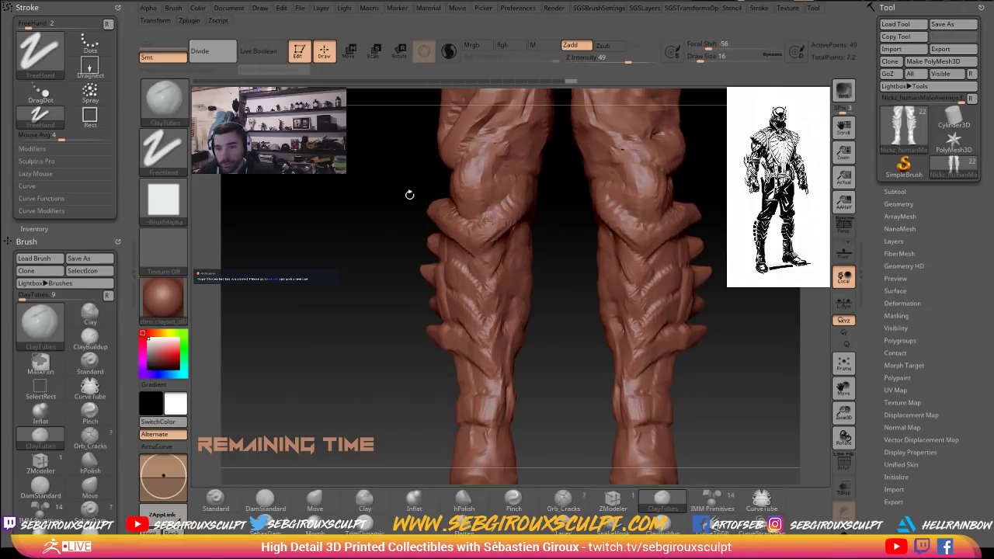
pyautogui.moveTo(409, 195)
pyautogui.mouseDown(button='right')
pyautogui.moveTo(371, 184)
pyautogui.moveTo(401, 194)
pyautogui.mouseUp(button='right')
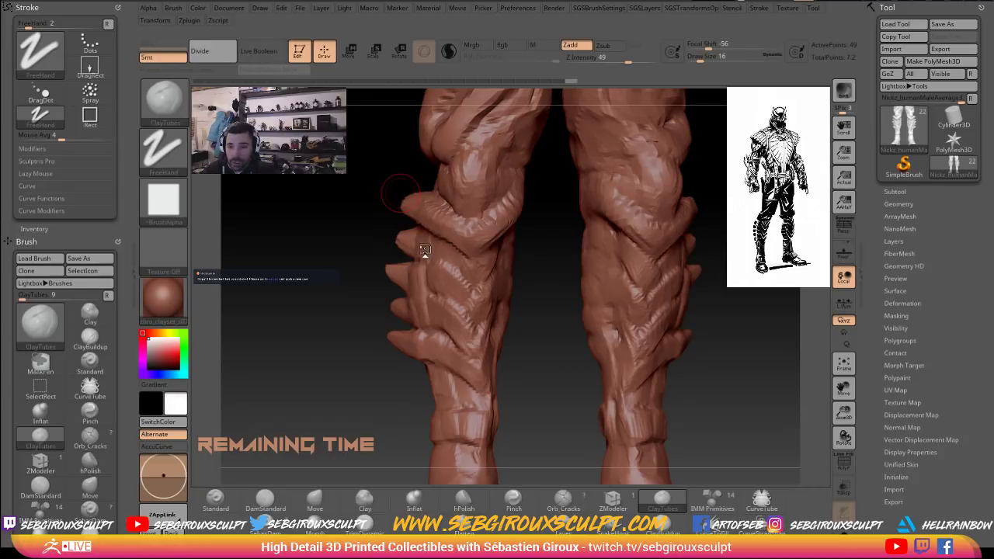
pyautogui.moveTo(424, 254)
pyautogui.mouseDown()
pyautogui.moveTo(416, 231)
pyautogui.moveTo(419, 246)
pyautogui.moveTo(459, 236)
pyautogui.mouseUp()
# Thicken and smooth the inner end of the ridge below the knee with ClayTubes at draw size 25.
pyautogui.press('space')
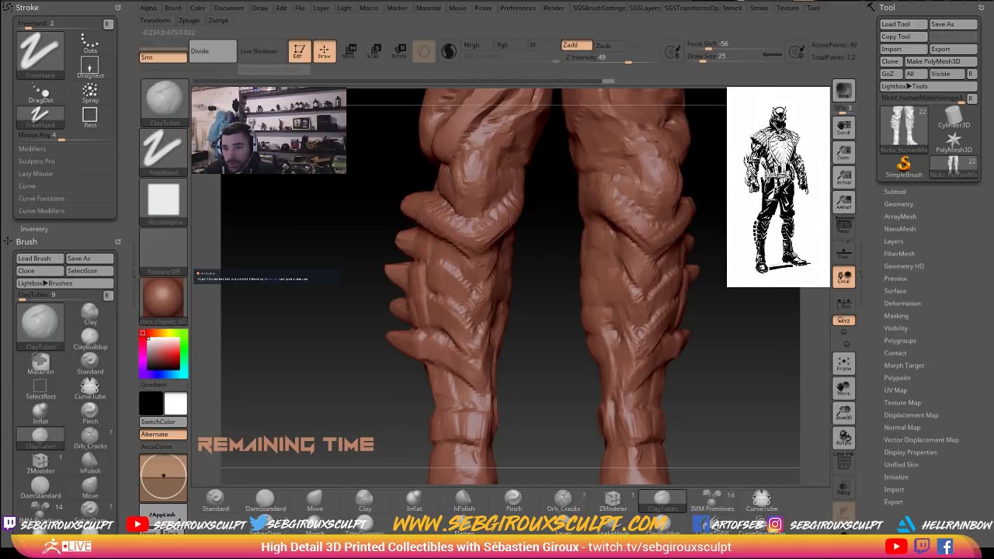
pyautogui.moveTo(555, 251)
pyautogui.mouseDown()
pyautogui.moveTo(526, 219)
pyautogui.moveTo(489, 236)
pyautogui.mouseUp()
pyautogui.moveTo(513, 194); pyautogui.dragTo(517, 199)
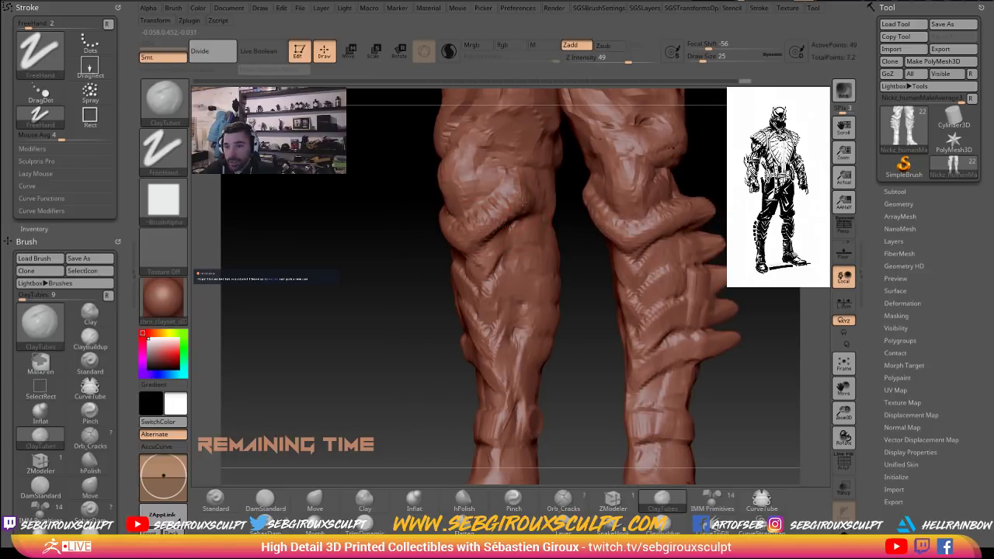
pyautogui.moveTo(472, 229); pyautogui.dragTo(474, 227)
pyautogui.press('shift')
pyautogui.moveTo(518, 203)
pyautogui.keyDown('shift'); pyautogui.mouseDown()
pyautogui.moveTo(488, 218)
pyautogui.moveTo(504, 206)
pyautogui.mouseUp(); pyautogui.keyUp('shift')
pyautogui.moveTo(568, 234); pyautogui.dragTo(577, 233)
pyautogui.moveTo(489, 226); pyautogui.dragTo(475, 236)
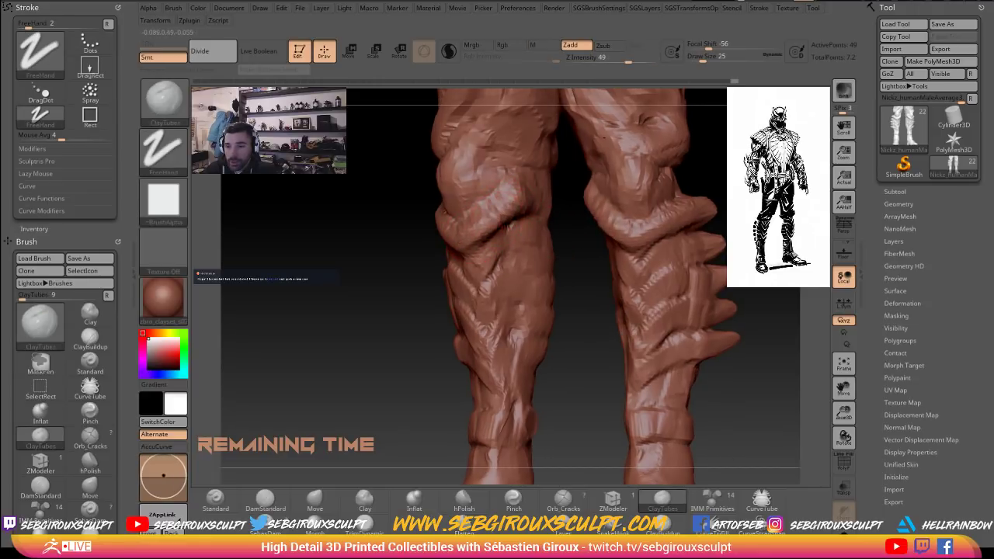
pyautogui.moveTo(499, 204); pyautogui.dragTo(480, 230)
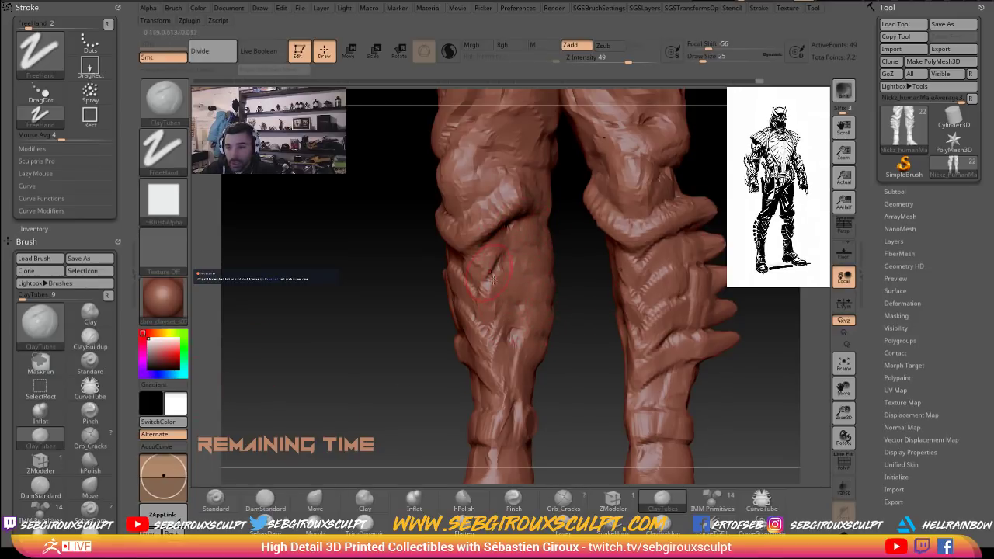
# Mask the shin guards all around both lower legs with the MaskPen brush at draw size 65, down to the ankles.
pyautogui.moveTo(394, 274)
pyautogui.mouseDown()
pyautogui.moveTo(505, 284)
pyautogui.moveTo(496, 242)
pyautogui.mouseUp()
pyautogui.press('space')
pyautogui.moveTo(453, 269)
pyautogui.keyDown('ctrl'); pyautogui.mouseDown()
pyautogui.moveTo(425, 281)
pyautogui.moveTo(402, 271)
pyautogui.moveTo(401, 252)
pyautogui.moveTo(474, 217)
pyautogui.moveTo(452, 342)
pyautogui.moveTo(468, 359)
pyautogui.moveTo(438, 376)
pyautogui.moveTo(447, 409)
pyautogui.mouseUp(); pyautogui.keyUp('ctrl')
pyautogui.moveTo(355, 364)
pyautogui.mouseDown()
pyautogui.moveTo(459, 364)
pyautogui.moveTo(500, 352)
pyautogui.moveTo(441, 400)
pyautogui.moveTo(439, 311)
pyautogui.moveTo(465, 302)
pyautogui.moveTo(439, 229)
pyautogui.moveTo(415, 287)
pyautogui.moveTo(427, 202)
pyautogui.moveTo(397, 296)
pyautogui.moveTo(459, 211)
pyautogui.moveTo(404, 214)
pyautogui.mouseUp()
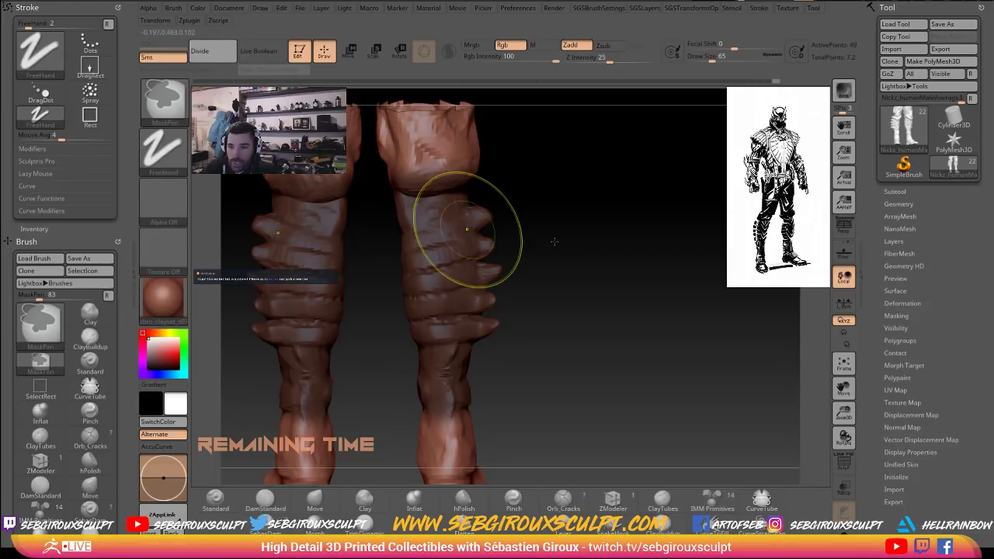
pyautogui.moveTo(588, 247); pyautogui.dragTo(465, 259)
pyautogui.keyDown('ctrl'); pyautogui.moveTo(424, 355); pyautogui.dragTo(447, 403); pyautogui.keyUp('ctrl')
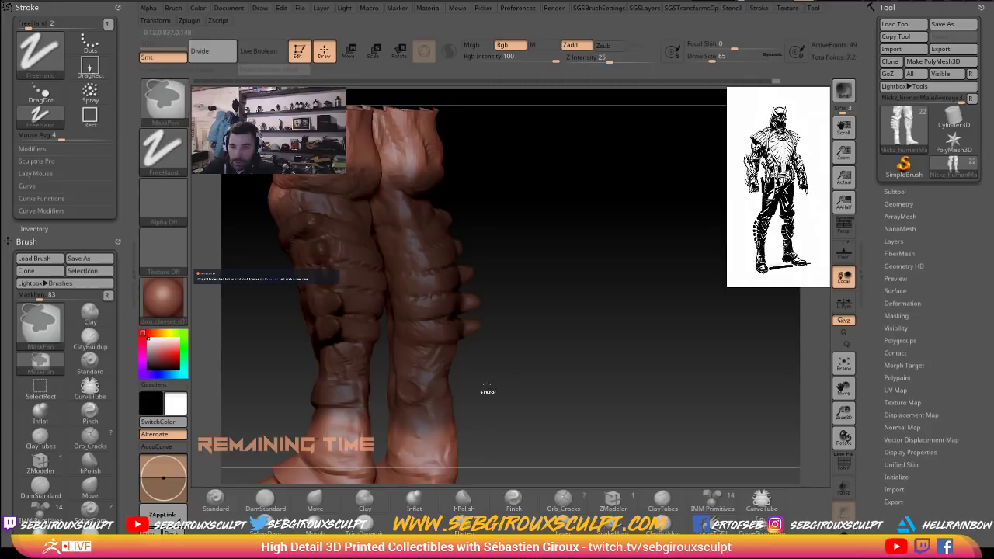
pyautogui.moveTo(526, 386)
pyautogui.mouseDown()
pyautogui.moveTo(594, 334)
pyautogui.moveTo(570, 233)
pyautogui.moveTo(557, 225)
pyautogui.moveTo(576, 221)
pyautogui.moveTo(558, 182)
pyautogui.moveTo(538, 180)
pyautogui.mouseUp()
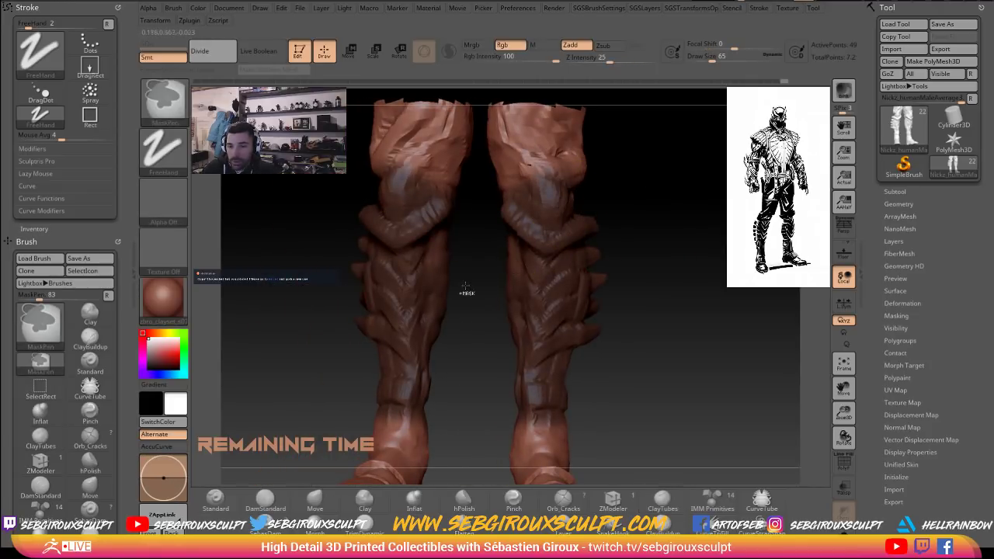
pyautogui.keyDown('ctrl'); pyautogui.moveTo(413, 363); pyautogui.dragTo(418, 374); pyautogui.keyUp('ctrl')
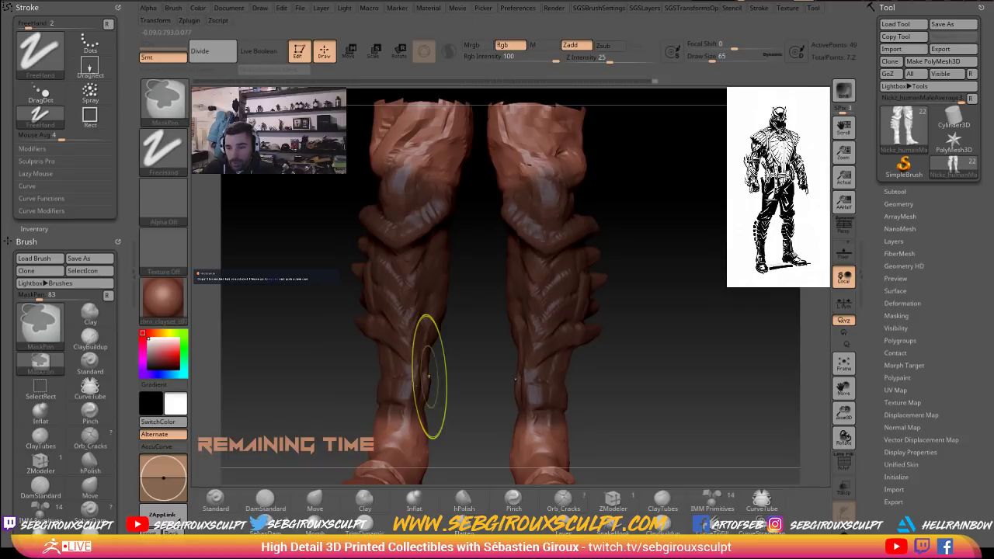
pyautogui.keyDown('ctrl'); pyautogui.click(429, 379); pyautogui.keyUp('ctrl')
# Set the ClayTubes draw size to 31 while checking the masked area around the ankles.
pyautogui.moveTo(606, 369)
pyautogui.keyDown('alt'); pyautogui.mouseDown()
pyautogui.moveTo(633, 365)
pyautogui.moveTo(665, 399)
pyautogui.mouseUp(); pyautogui.keyUp('alt')
pyautogui.keyDown('alt'); pyautogui.moveTo(515, 357); pyautogui.dragTo(559, 282); pyautogui.keyUp('alt')
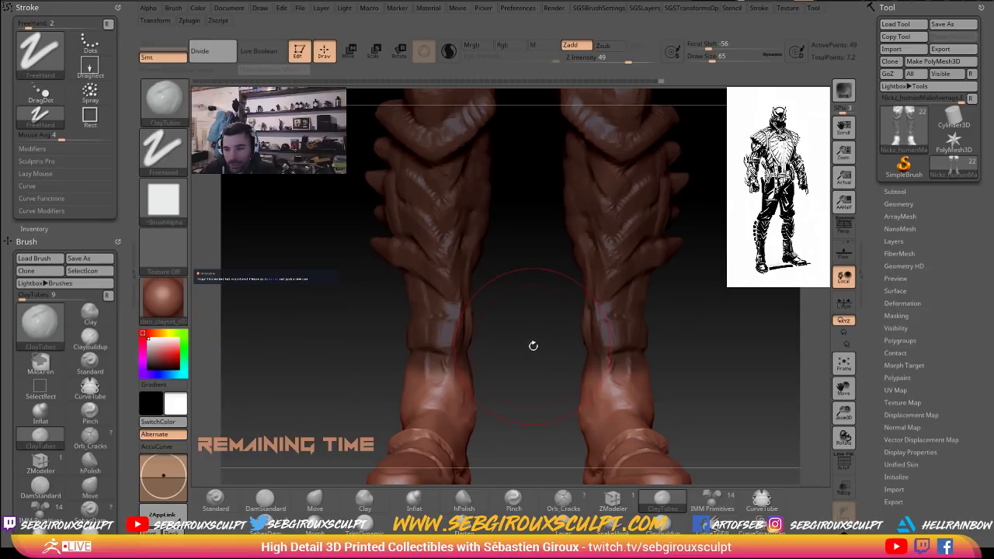
pyautogui.moveTo(529, 350)
pyautogui.mouseDown()
pyautogui.moveTo(509, 350)
pyautogui.moveTo(529, 326)
pyautogui.moveTo(533, 337)
pyautogui.mouseUp()
pyautogui.press('space')
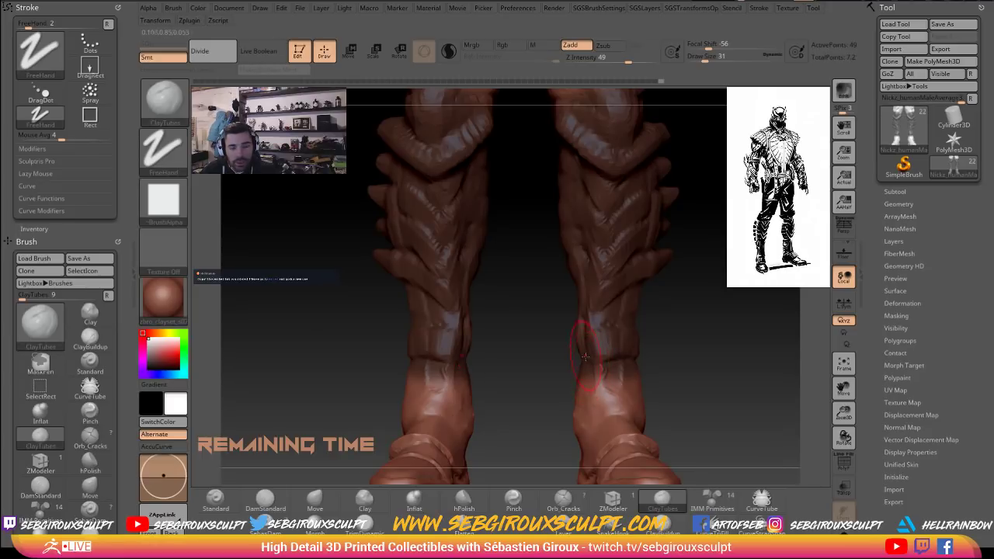
pyautogui.keyDown('alt'); pyautogui.moveTo(684, 313); pyautogui.dragTo(656, 309); pyautogui.keyUp('alt')
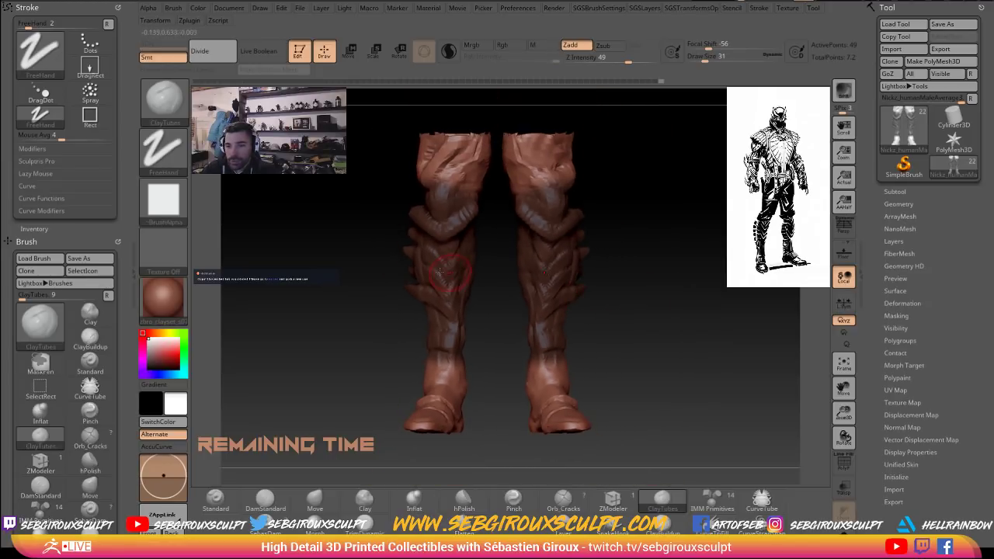
pyautogui.keyDown('ctrl'); pyautogui.click(497, 311); pyautogui.keyUp('ctrl')
pyautogui.keyDown('ctrl'); pyautogui.moveTo(653, 331); pyautogui.dragTo(656, 340); pyautogui.keyUp('ctrl')
pyautogui.hotkey('ctrl', 'z')
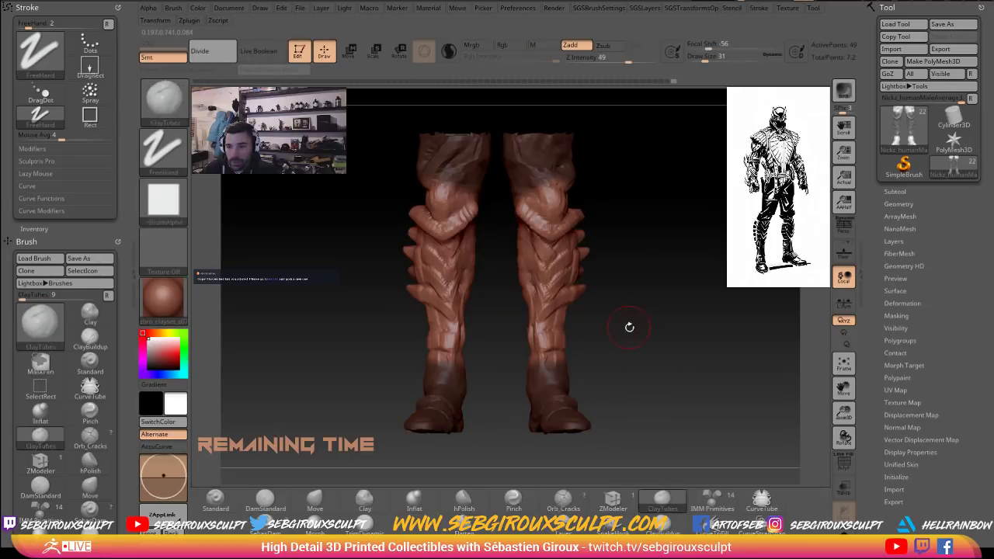
pyautogui.keyDown('ctrl'); pyautogui.click(633, 327); pyautogui.keyUp('ctrl')
# Unhide the whole body and invert the mask so only the shin guards remain unmasked.
pyautogui.keyDown('ctrl'); pyautogui.keyDown('shift'); pyautogui.click(646, 329); pyautogui.keyUp('shift'); pyautogui.keyUp('ctrl')
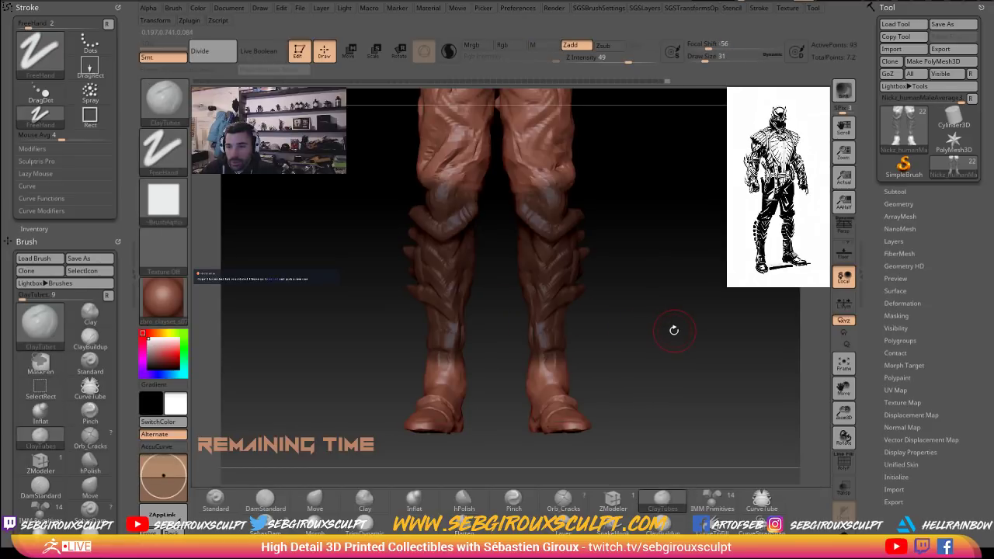
pyautogui.keyDown('alt'); pyautogui.moveTo(672, 329); pyautogui.dragTo(659, 313); pyautogui.keyUp('alt')
pyautogui.keyDown('ctrl'); pyautogui.click(660, 313); pyautogui.keyUp('ctrl')
pyautogui.press('ctrl')
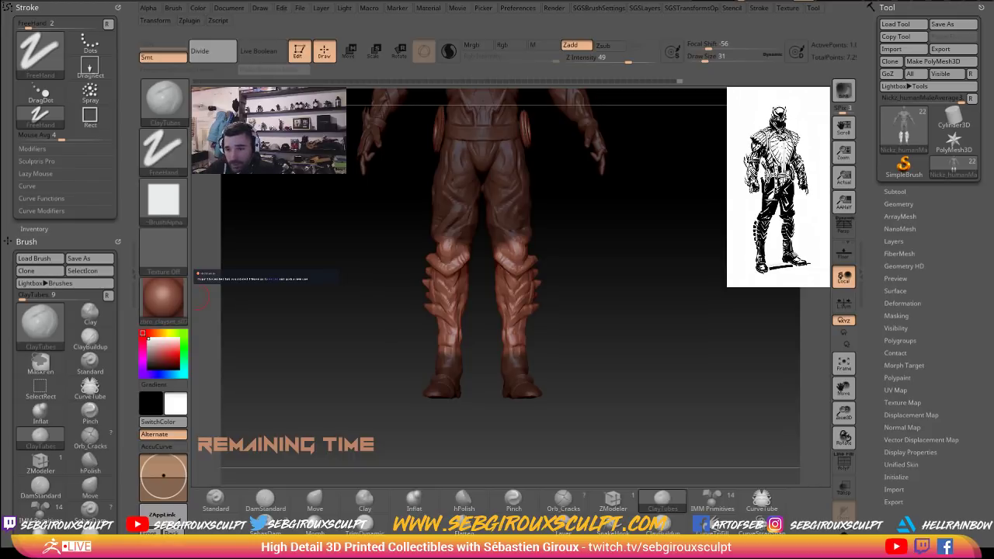
# Turn on the polyframe display and examine the mesh on the shin guards up close.
pyautogui.moveTo(715, 329); pyautogui.dragTo(605, 310)
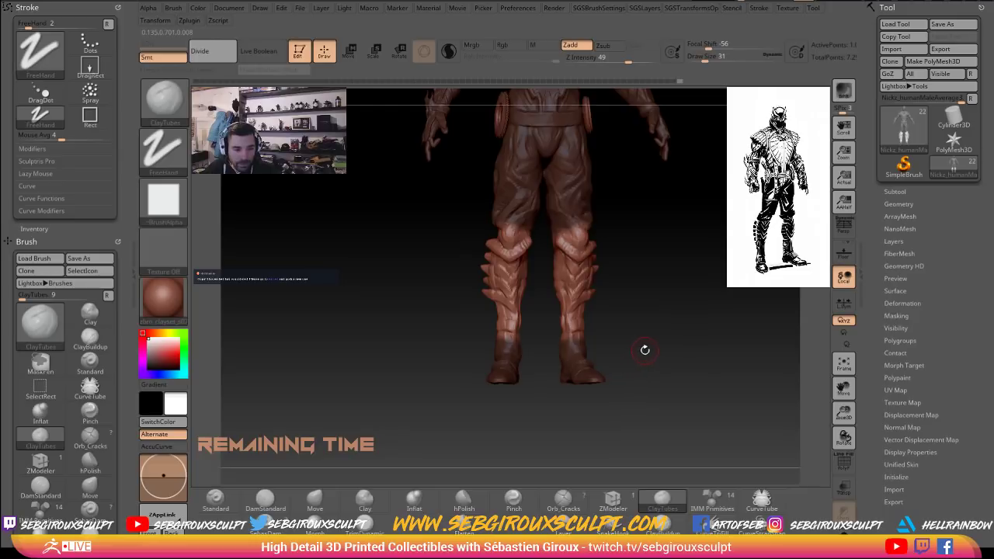
pyautogui.moveTo(683, 302)
pyautogui.keyDown('alt'); pyautogui.mouseDown()
pyautogui.moveTo(644, 343)
pyautogui.moveTo(662, 353)
pyautogui.moveTo(667, 340)
pyautogui.mouseUp(); pyautogui.keyUp('alt')
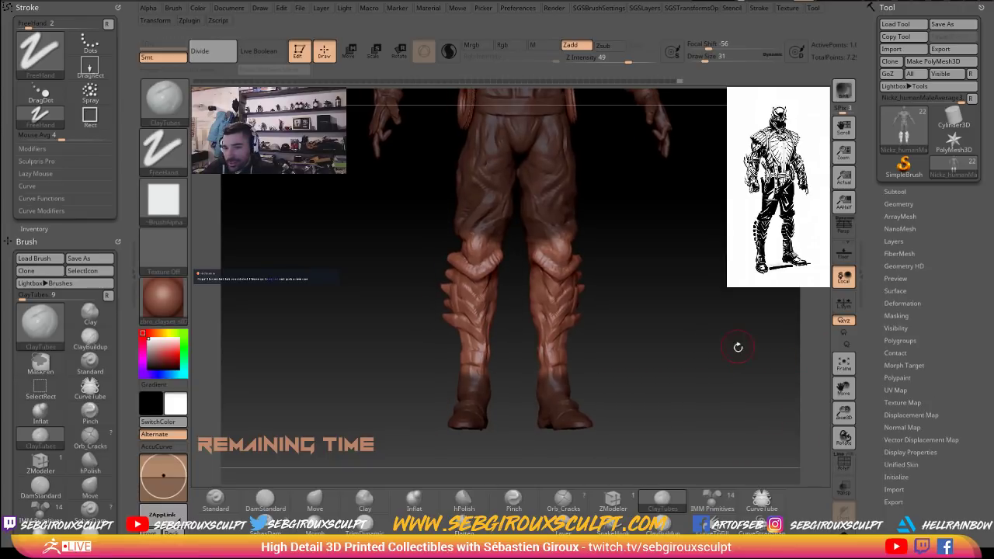
pyautogui.click(844, 464)
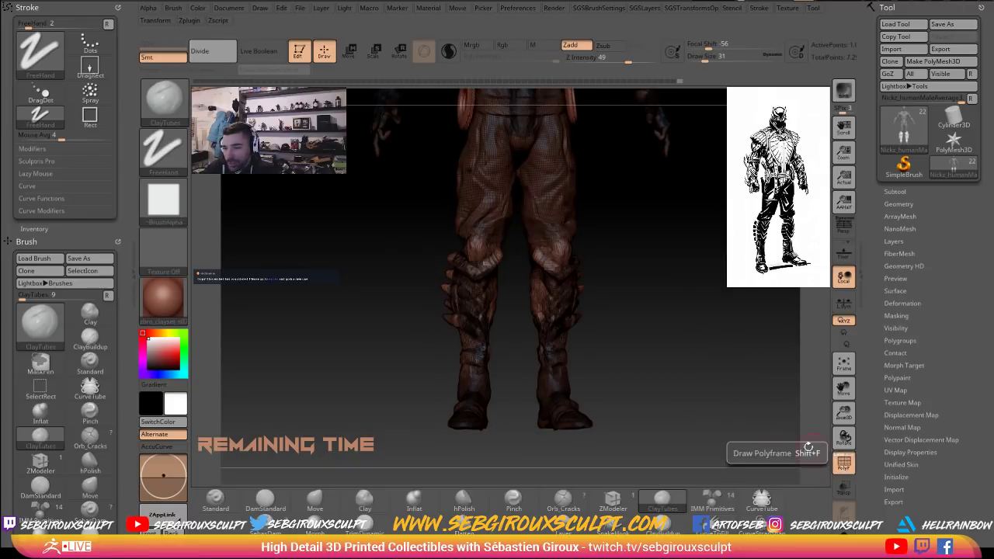
pyautogui.keyDown('alt'); pyautogui.moveTo(741, 374); pyautogui.dragTo(494, 302); pyautogui.keyUp('alt')
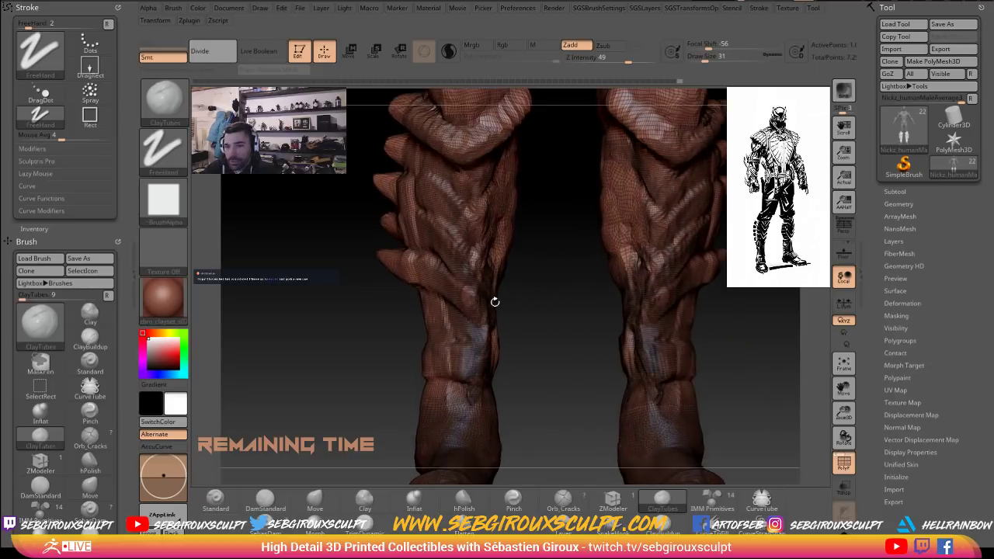
# Examine the polyframe mesh density on the character from the shin guards and knees up to the belt and torso.
pyautogui.keyDown('alt'); pyautogui.moveTo(374, 310); pyautogui.dragTo(276, 413); pyautogui.keyUp('alt')
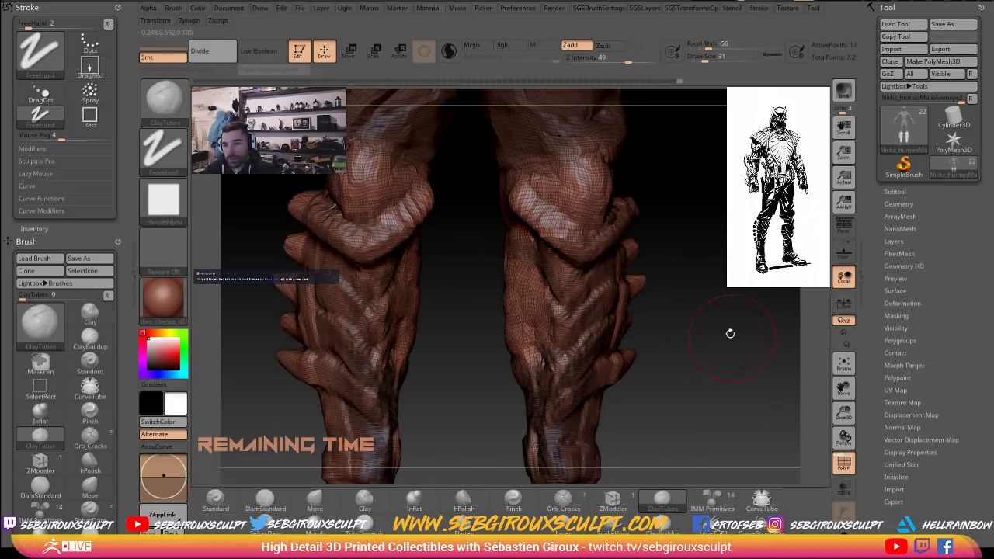
pyautogui.moveTo(691, 334); pyautogui.dragTo(649, 418)
pyautogui.keyDown('alt'); pyautogui.moveTo(670, 250); pyautogui.dragTo(672, 319); pyautogui.keyUp('alt')
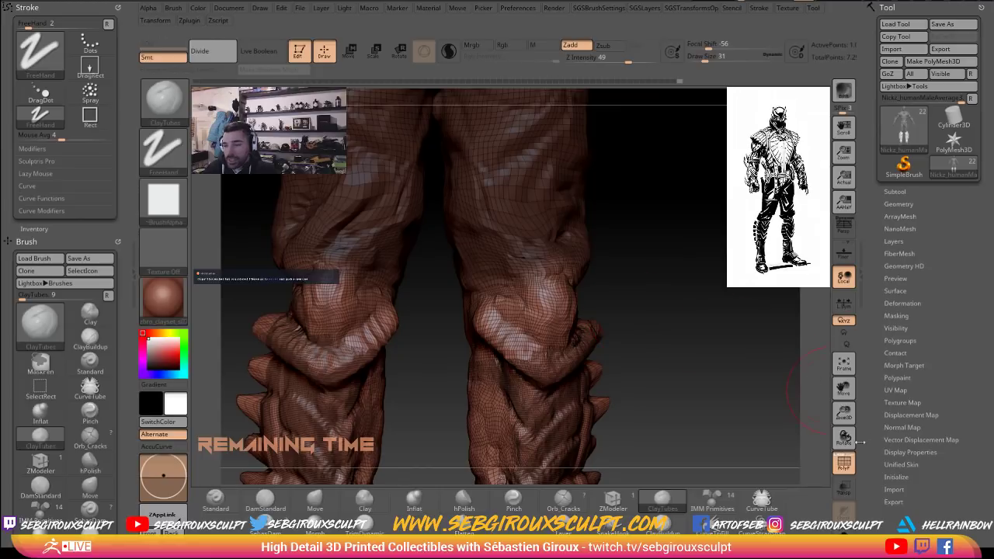
pyautogui.moveTo(713, 437); pyautogui.dragTo(699, 271)
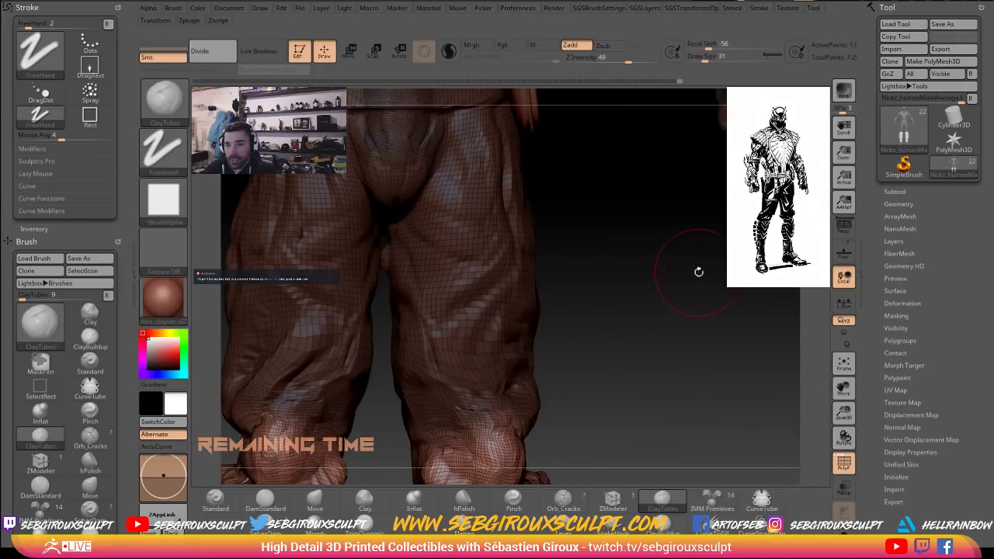
pyautogui.moveTo(624, 277); pyautogui.dragTo(659, 339)
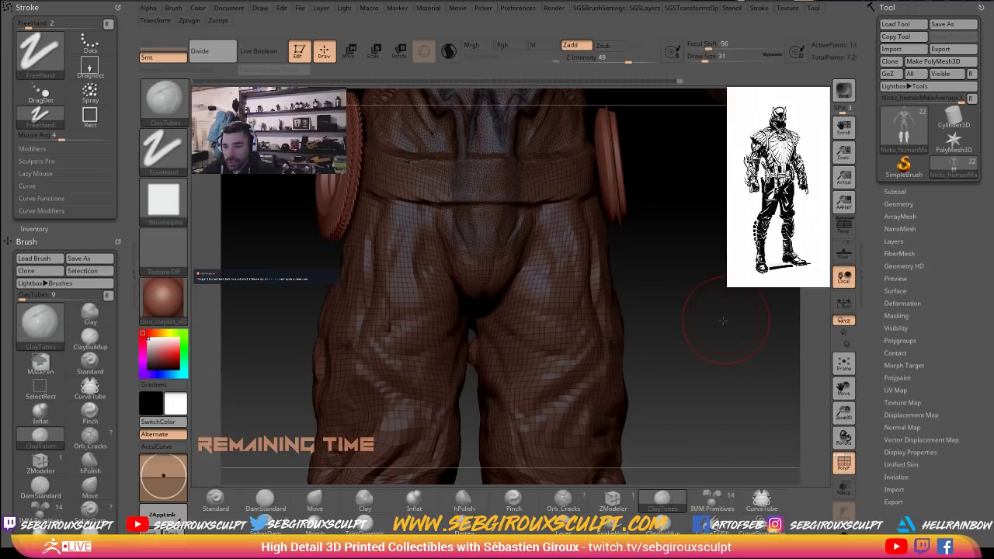
pyautogui.moveTo(726, 318); pyautogui.dragTo(303, 204)
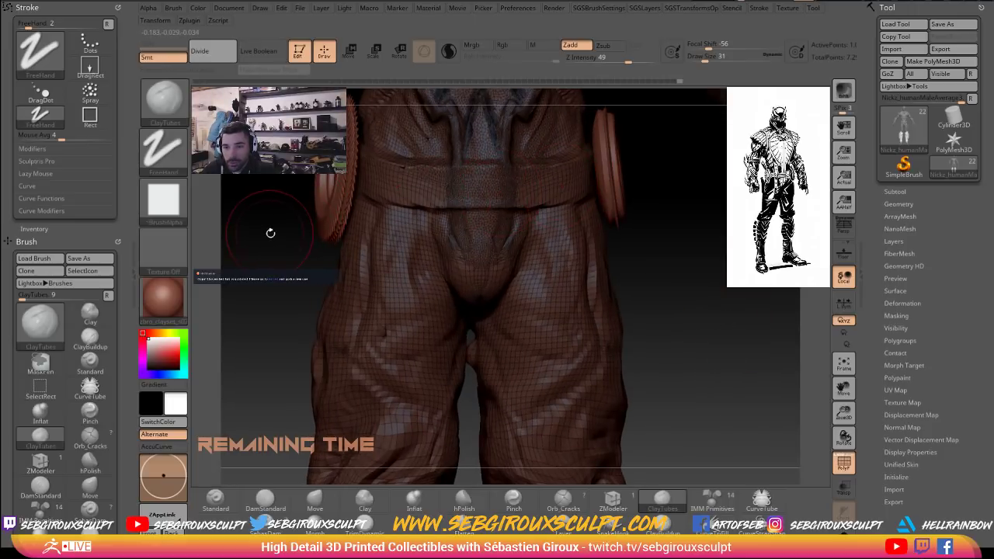
pyautogui.keyDown('alt'); pyautogui.moveTo(252, 339); pyautogui.dragTo(271, 324); pyautogui.keyUp('alt')
pyautogui.click(276, 326)
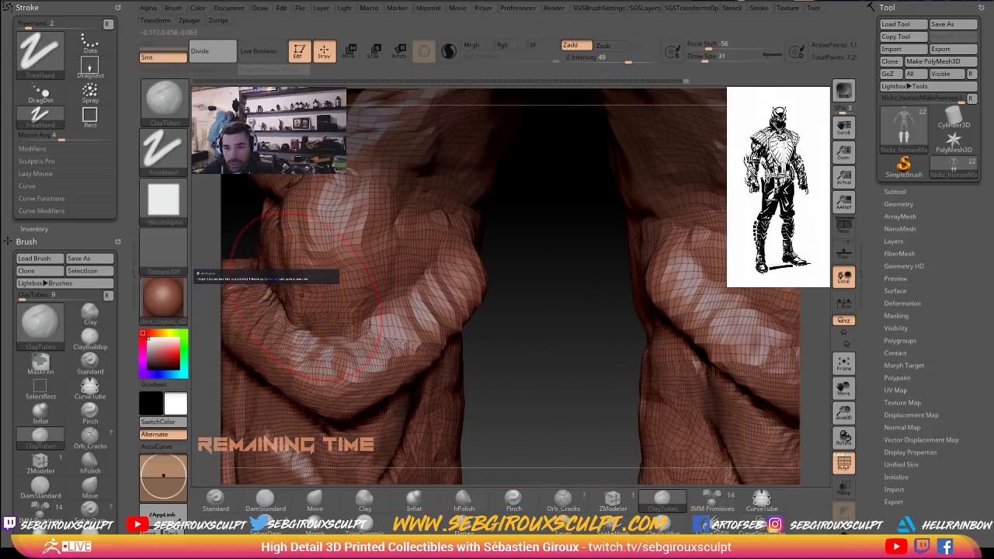
pyautogui.keyDown('alt'); pyautogui.moveTo(547, 308); pyautogui.dragTo(560, 224); pyautogui.keyUp('alt')
pyautogui.keyDown('alt'); pyautogui.moveTo(644, 318); pyautogui.dragTo(599, 357); pyautogui.keyUp('alt')
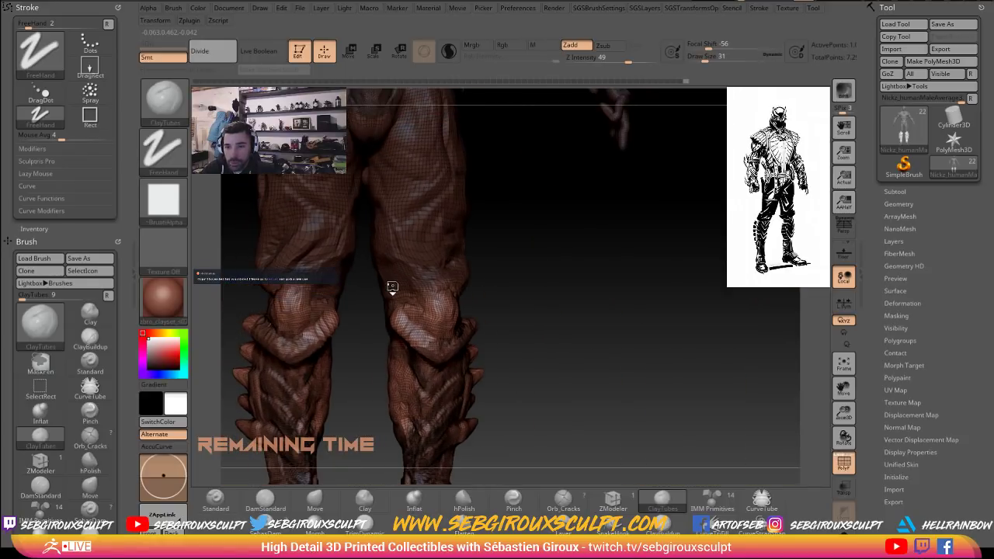
pyautogui.keyDown('alt'); pyautogui.moveTo(528, 190); pyautogui.dragTo(715, 454); pyautogui.keyUp('alt')
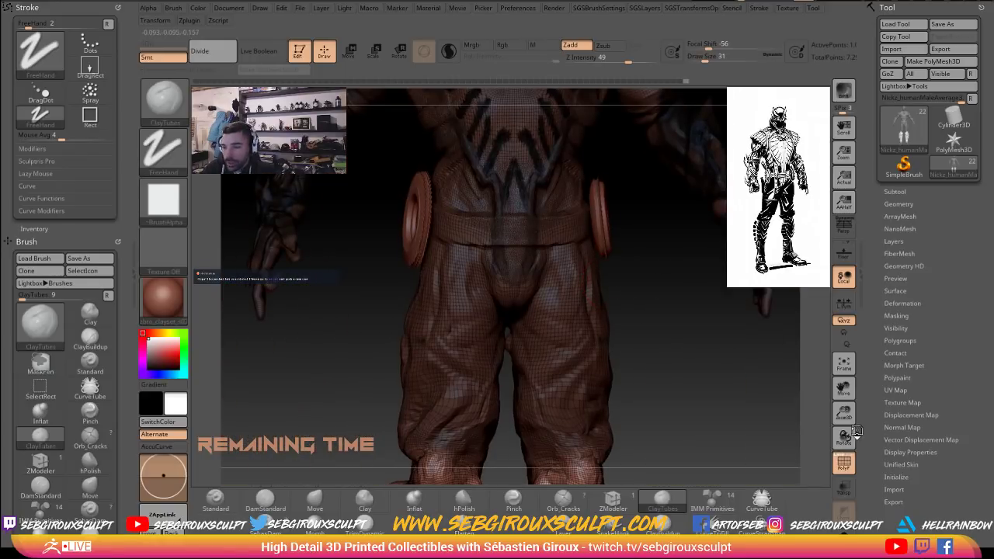
# Turn off the polyframe display on the body.
pyautogui.click(849, 468)
pyautogui.click(849, 468)
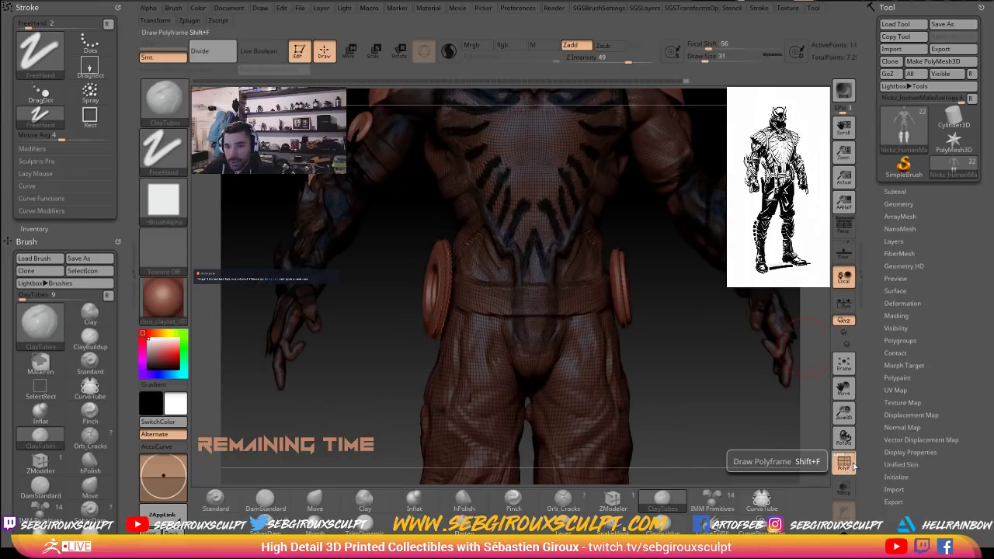
pyautogui.click(850, 469)
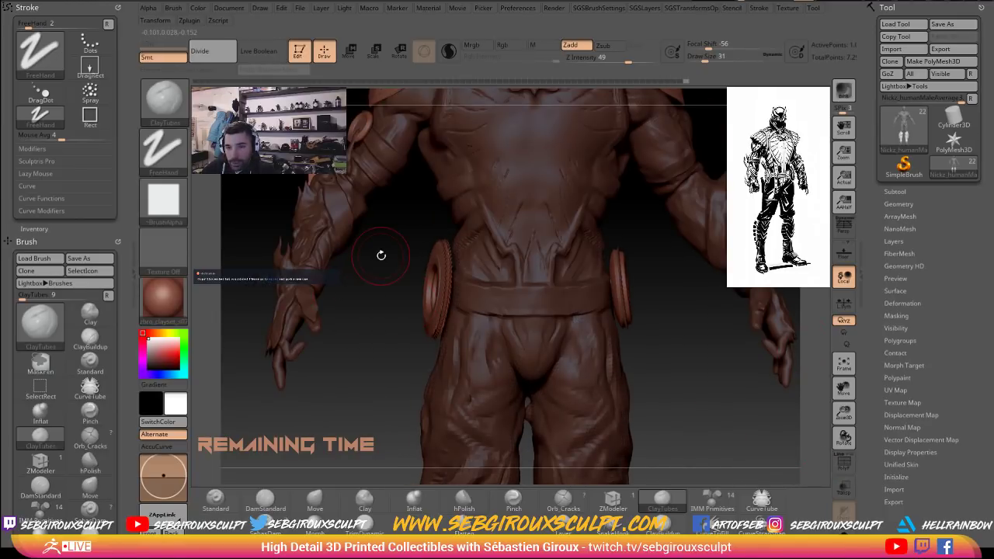
# Make the torn shoulder sleeves visible through the subtool list.
pyautogui.moveTo(382, 256); pyautogui.dragTo(332, 356)
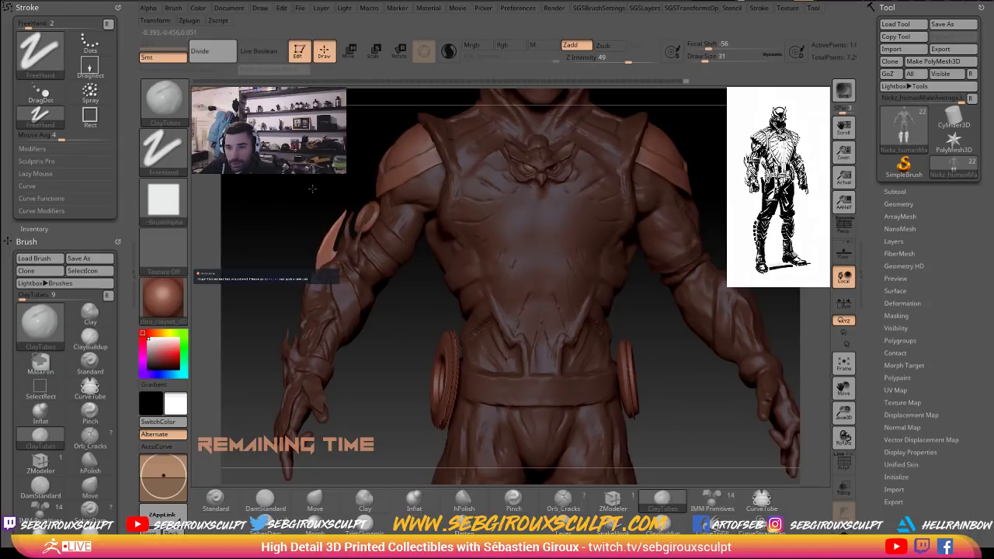
pyautogui.moveTo(313, 190); pyautogui.dragTo(513, 204)
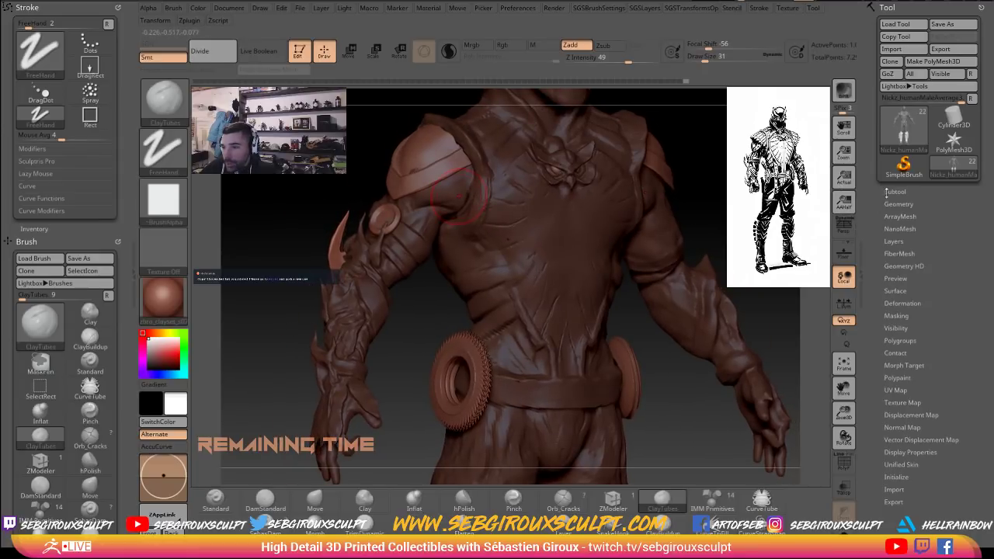
pyautogui.click(895, 191)
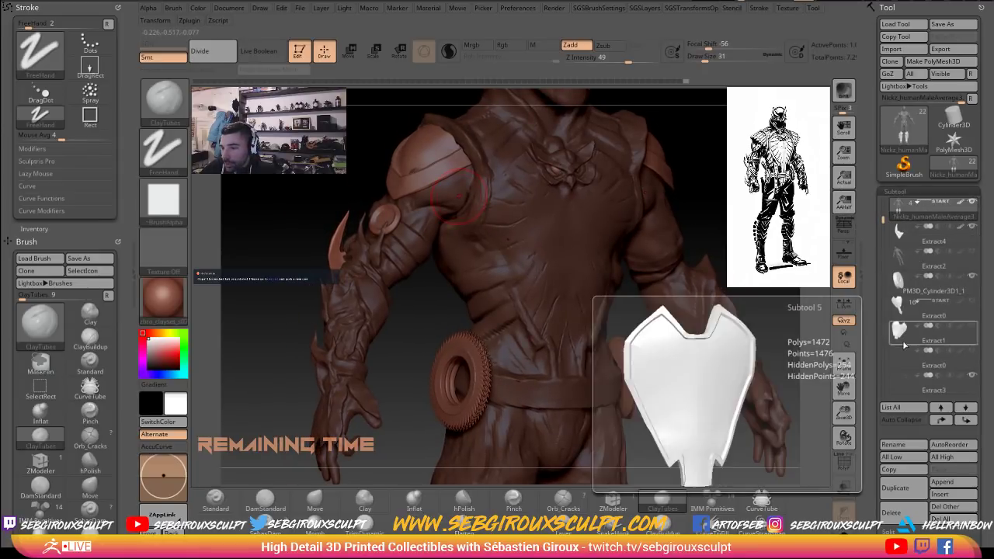
pyautogui.moveTo(902, 362)
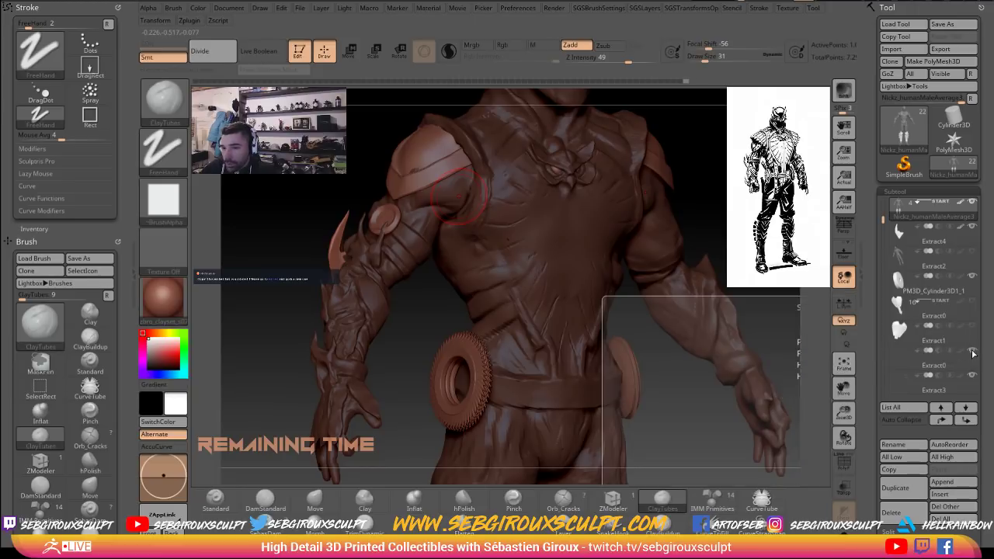
pyautogui.moveTo(883, 221); pyautogui.dragTo(883, 279)
pyautogui.moveTo(973, 279)
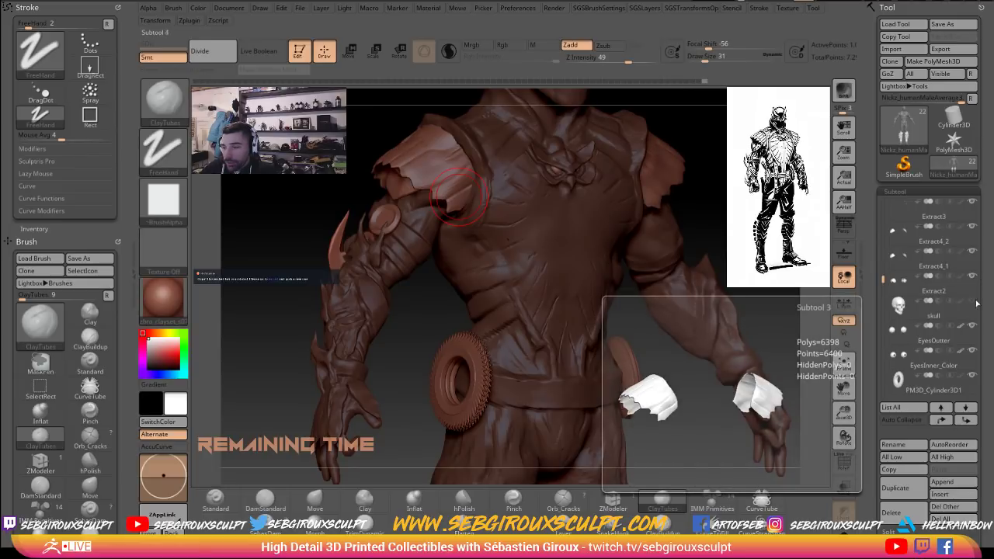
pyautogui.moveTo(976, 314)
pyautogui.moveTo(883, 279)
pyautogui.mouseDown()
pyautogui.moveTo(882, 349)
pyautogui.moveTo(882, 202)
pyautogui.mouseUp()
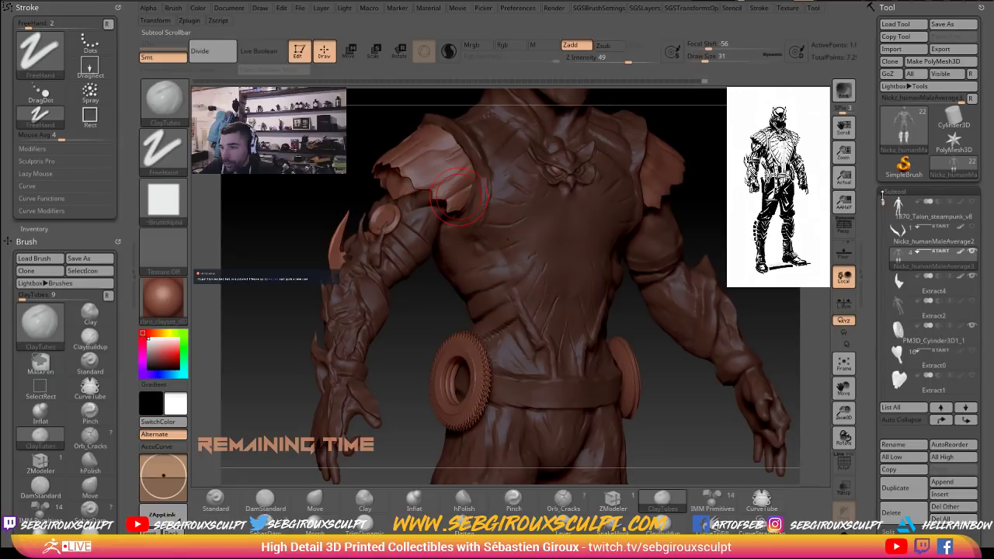
# Select the goggles subtool, show its polyframe and lower it to subdivision level 1 to inspect the lens geometry.
pyautogui.keyDown('alt'); pyautogui.moveTo(383, 159); pyautogui.dragTo(383, 225); pyautogui.keyUp('alt')
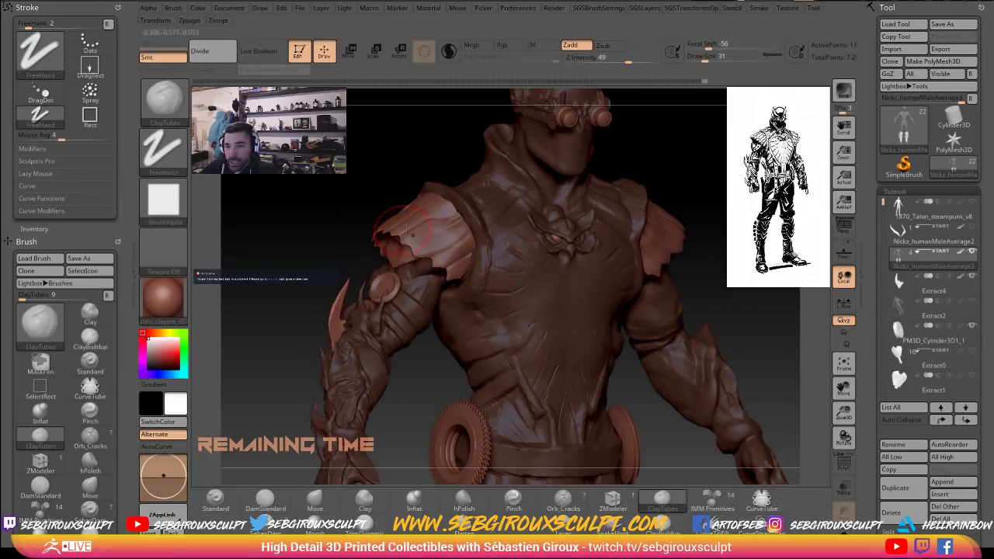
pyautogui.keyDown('alt'); pyautogui.moveTo(388, 166); pyautogui.dragTo(354, 248); pyautogui.keyUp('alt')
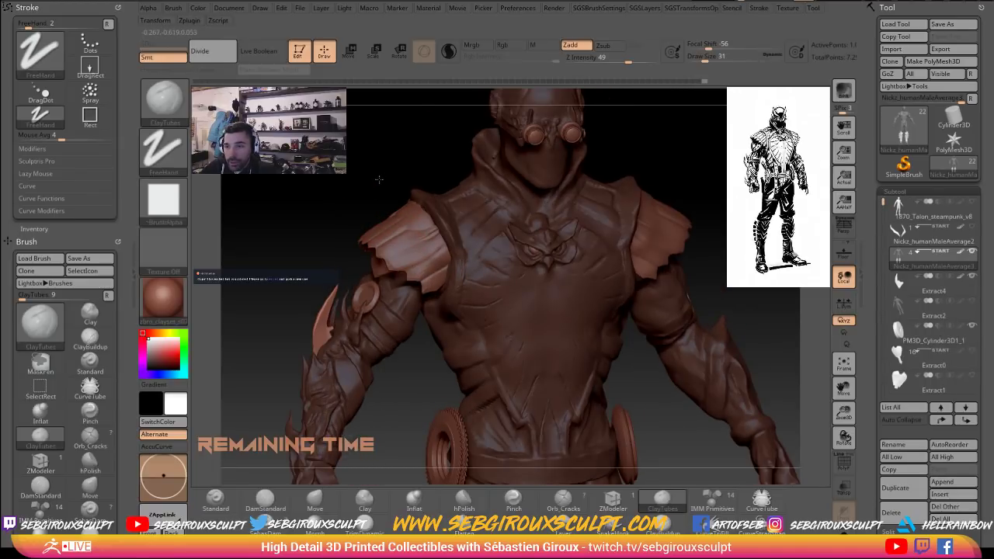
pyautogui.keyDown('alt'); pyautogui.click(519, 185); pyautogui.keyUp('alt')
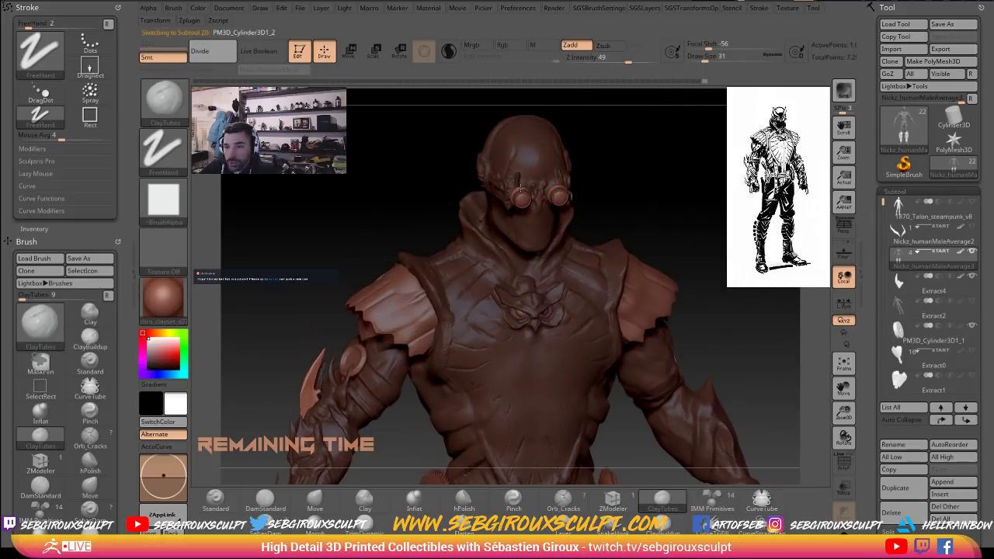
pyautogui.moveTo(654, 177)
pyautogui.keyDown('alt'); pyautogui.mouseDown()
pyautogui.moveTo(685, 234)
pyautogui.moveTo(648, 216)
pyautogui.mouseUp(); pyautogui.keyUp('alt')
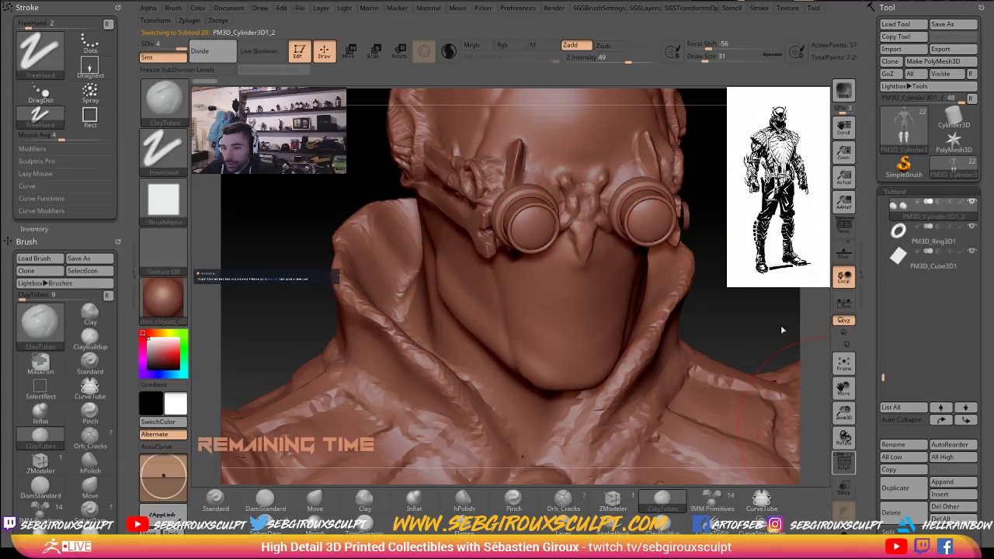
pyautogui.click(845, 464)
pyautogui.moveTo(705, 261); pyautogui.dragTo(768, 249)
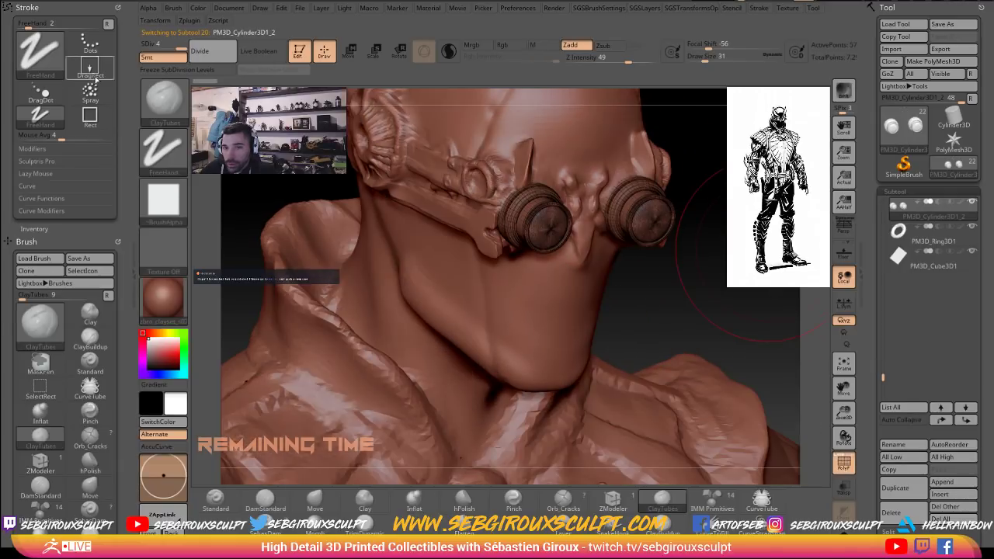
pyautogui.click(146, 48)
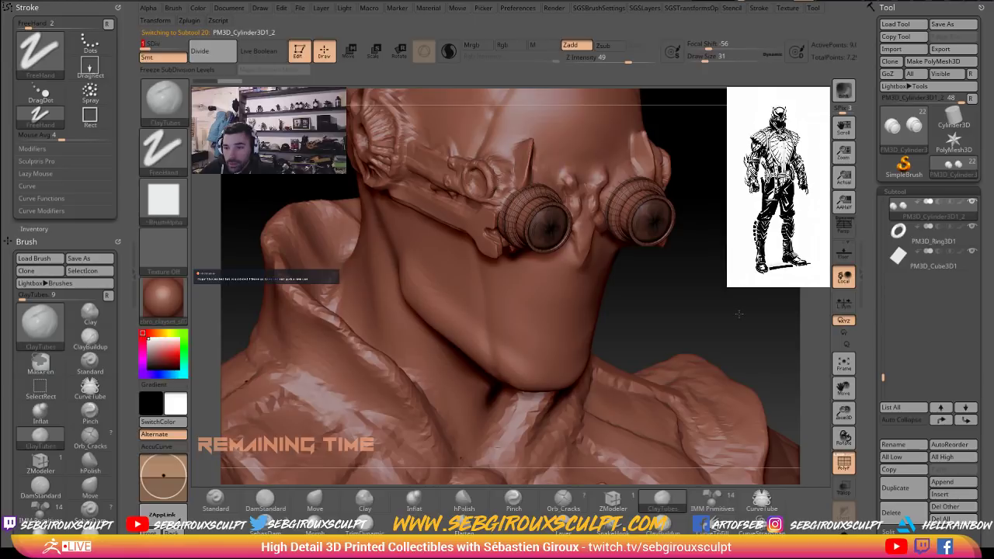
pyautogui.keyDown('alt'); pyautogui.moveTo(739, 314); pyautogui.dragTo(635, 258); pyautogui.keyUp('alt')
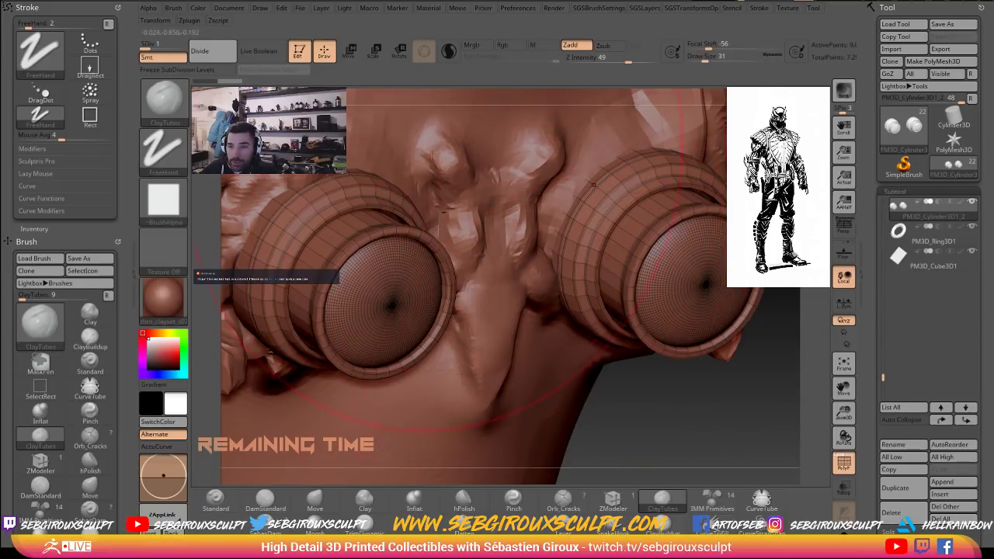
# Reselect the Nickz_humanMaleAverage3 body subtool, hide the polyframe and set the ClayTubes draw size to 3.
pyautogui.keyDown('alt'); pyautogui.click(466, 172); pyautogui.keyUp('alt')
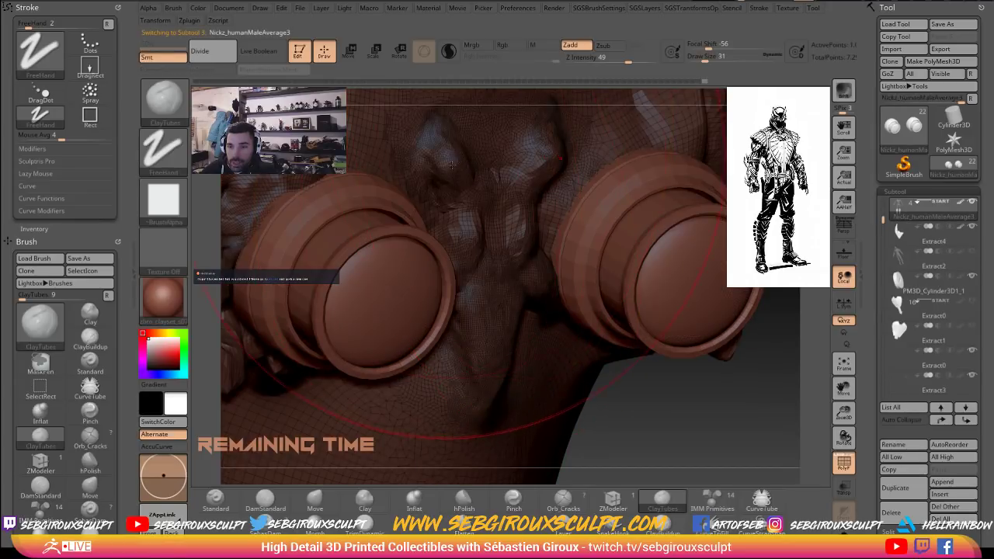
pyautogui.click(845, 464)
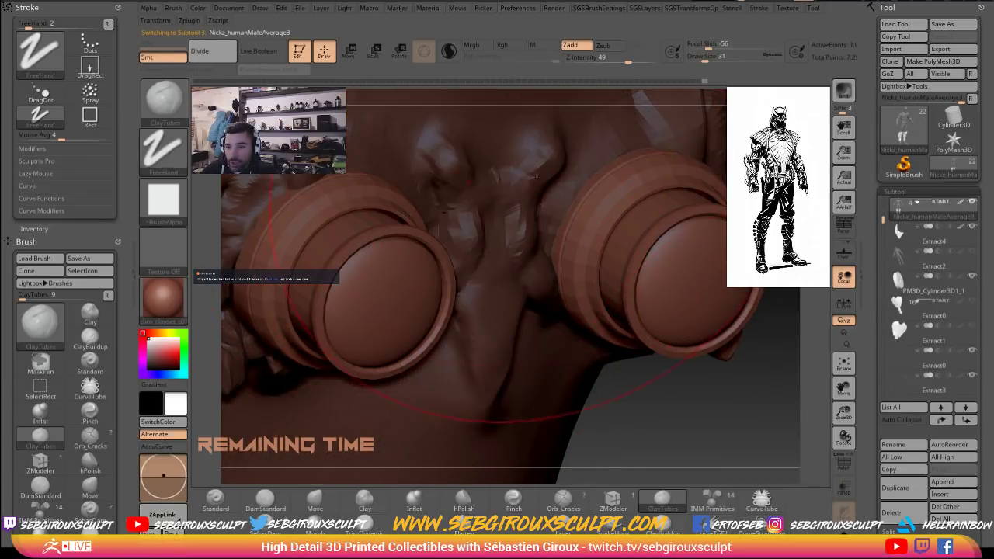
pyautogui.press('space')
pyautogui.moveTo(530, 178); pyautogui.dragTo(509, 187)
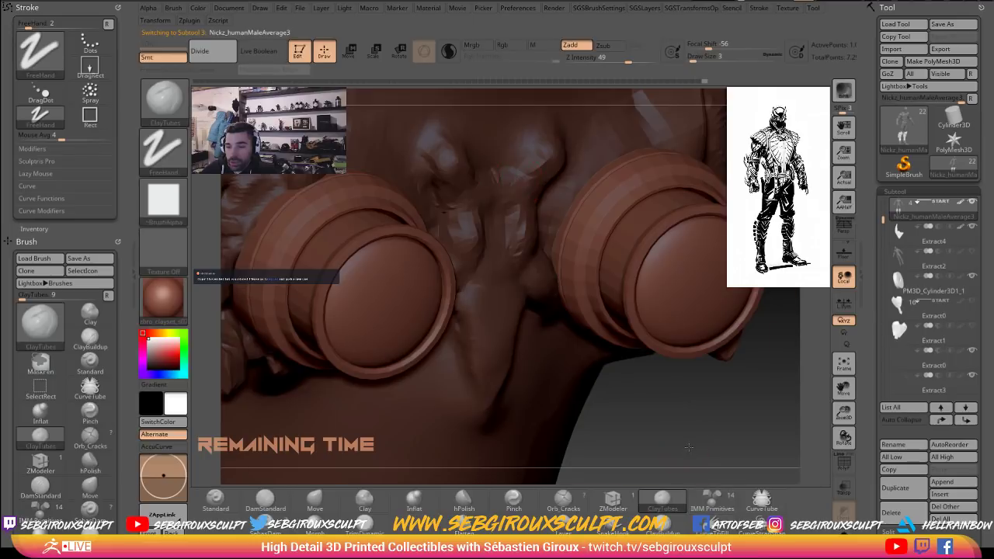
# Clear the mask from the whole body.
pyautogui.moveTo(710, 441)
pyautogui.mouseDown()
pyautogui.moveTo(682, 440)
pyautogui.moveTo(687, 422)
pyautogui.mouseUp()
pyautogui.press('ctrl')
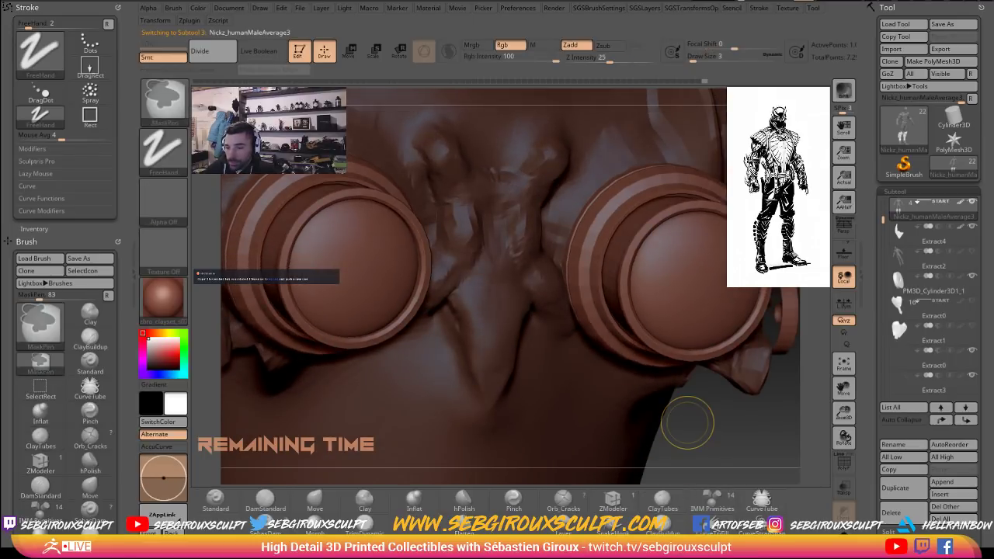
pyautogui.keyDown('ctrl'); pyautogui.moveTo(738, 471); pyautogui.dragTo(677, 375); pyautogui.keyUp('ctrl')
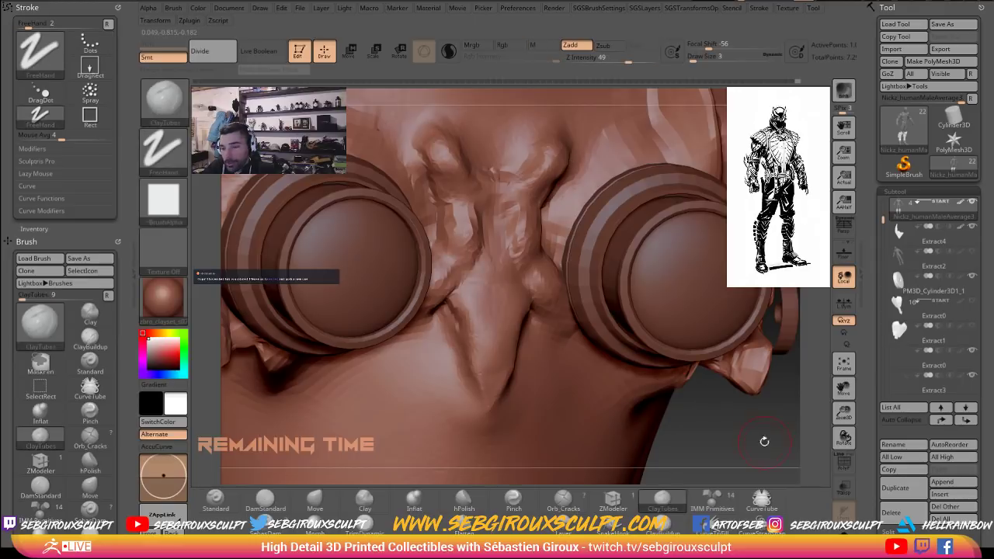
# Return to the lower legs and set the ClayTubes draw size to 20 for work on the shin guards.
pyautogui.keyDown('alt'); pyautogui.moveTo(734, 415); pyautogui.dragTo(722, 310); pyautogui.keyUp('alt')
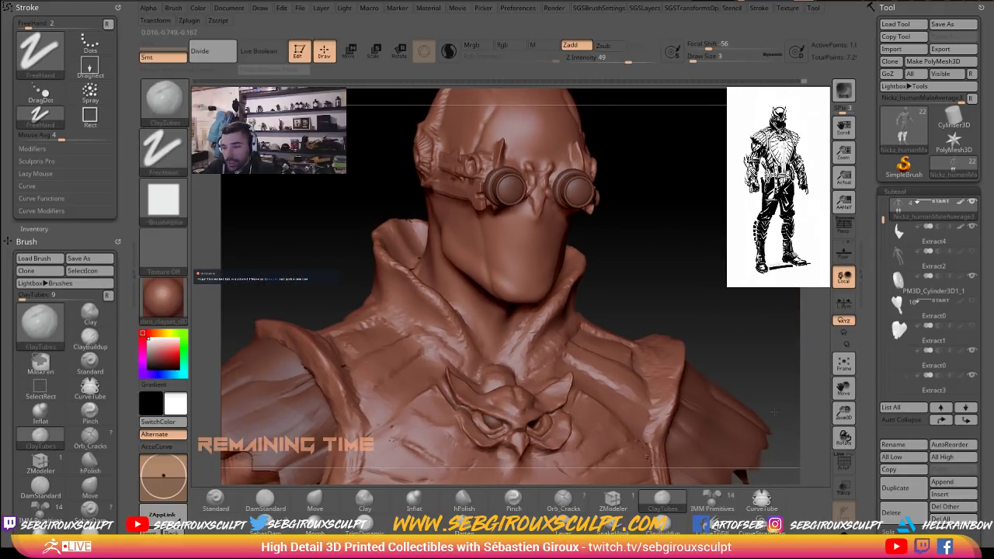
pyautogui.keyDown('alt'); pyautogui.moveTo(737, 466); pyautogui.dragTo(714, 388); pyautogui.keyUp('alt')
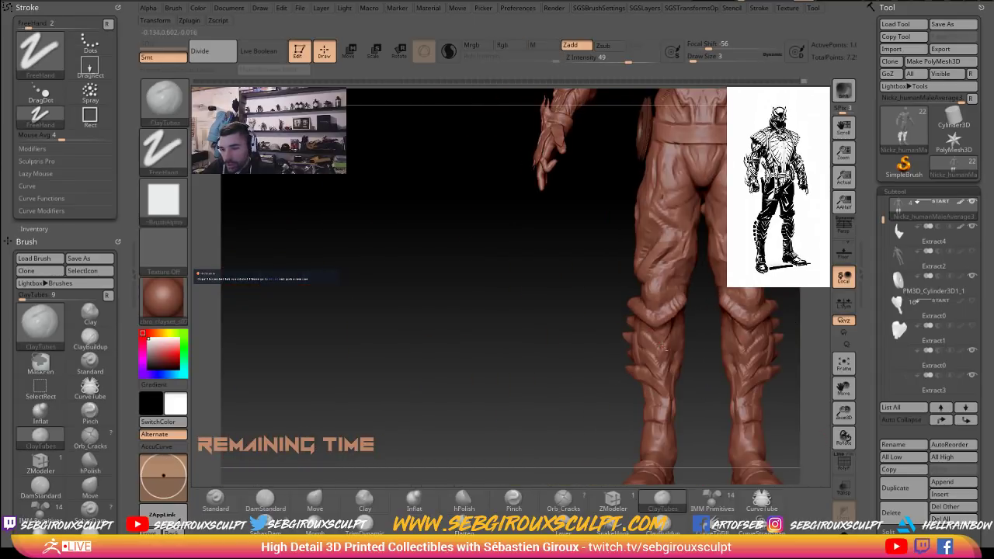
pyautogui.keyDown('alt'); pyautogui.moveTo(560, 361); pyautogui.dragTo(494, 295); pyautogui.keyUp('alt')
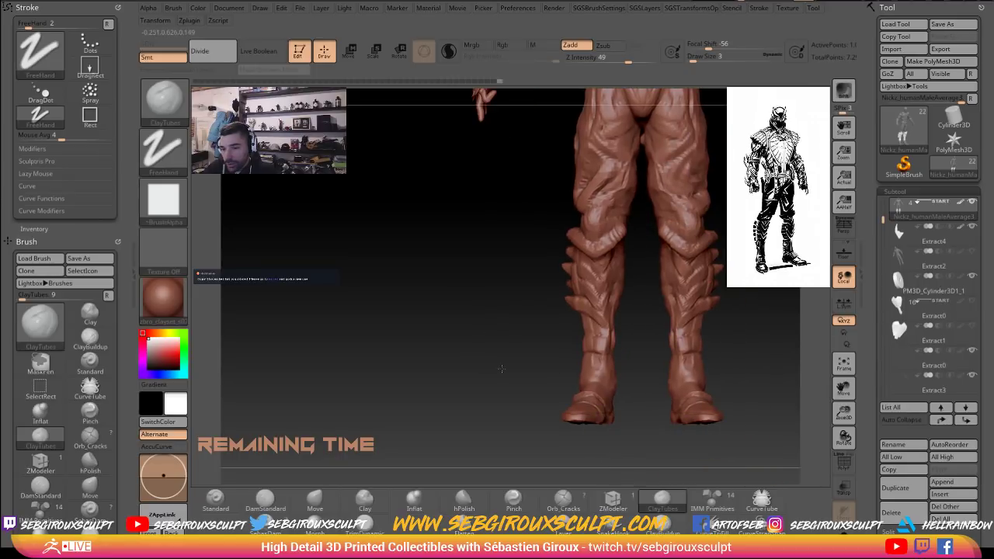
pyautogui.keyDown('alt'); pyautogui.moveTo(502, 367); pyautogui.dragTo(571, 241); pyautogui.keyUp('alt')
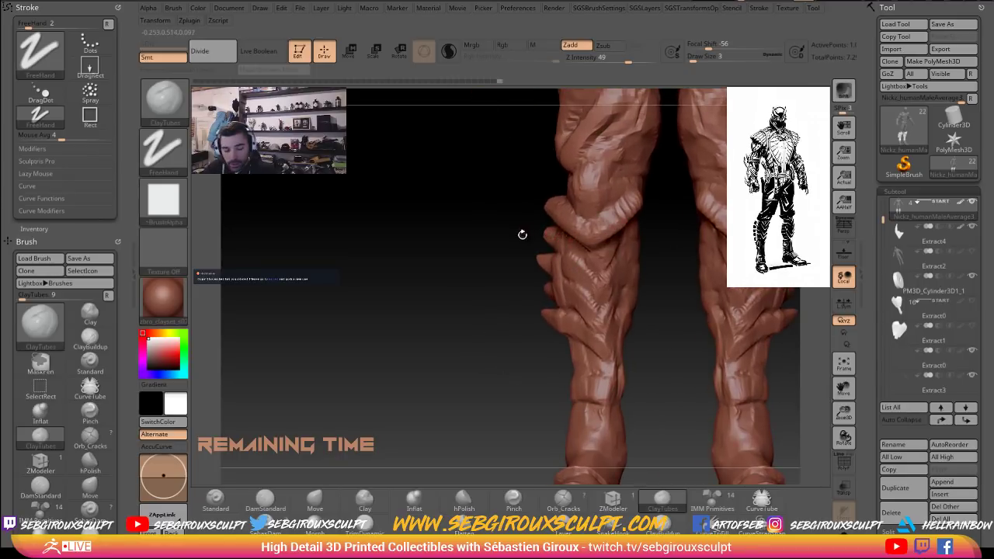
pyautogui.press('space')
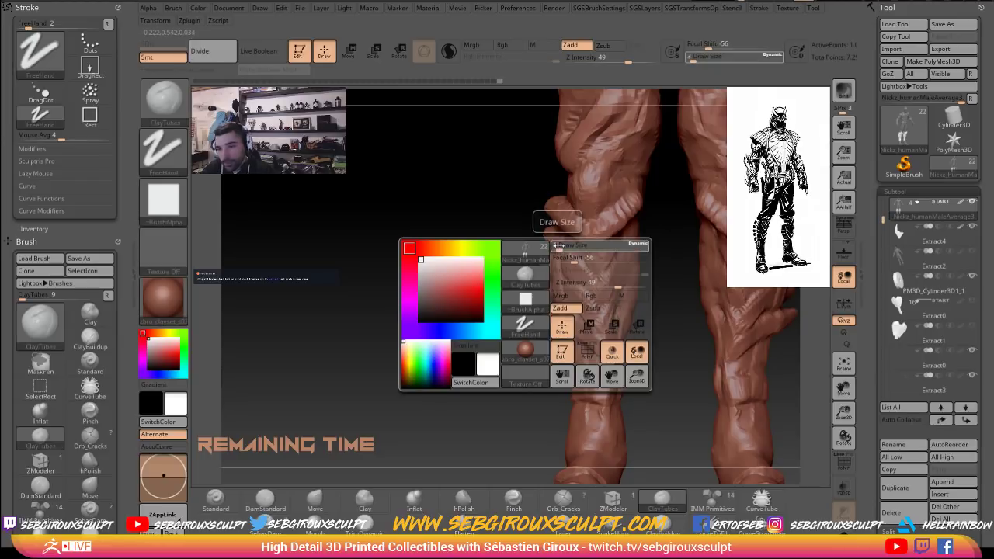
pyautogui.moveTo(568, 247); pyautogui.dragTo(566, 247)
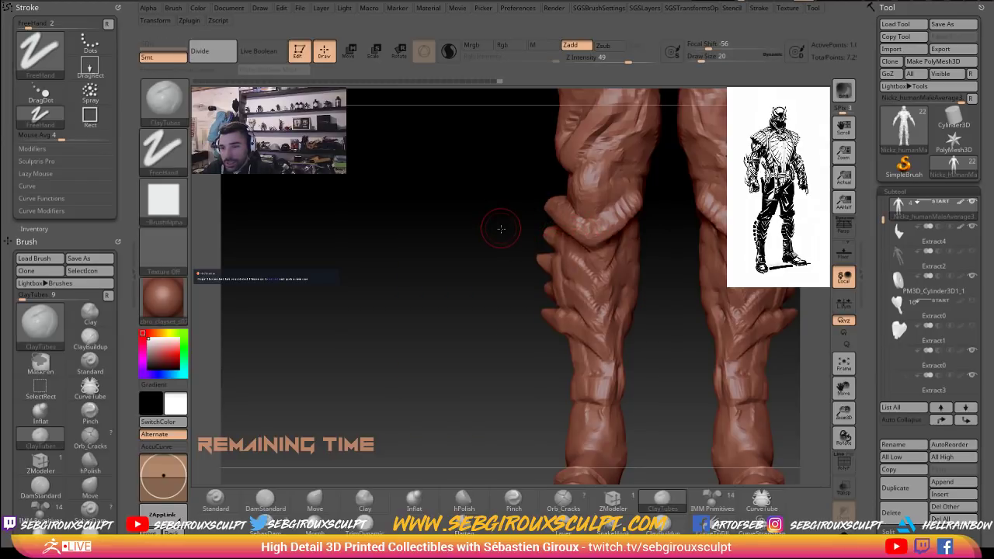
# Build up clay on the upper spikes of the shin guard with the ClayTubes brush at draw size 20.
pyautogui.moveTo(500, 229)
pyautogui.mouseDown()
pyautogui.moveTo(507, 244)
pyautogui.moveTo(500, 240)
pyautogui.moveTo(544, 235)
pyautogui.moveTo(585, 244)
pyautogui.moveTo(601, 273)
pyautogui.mouseUp()
pyautogui.press('1')
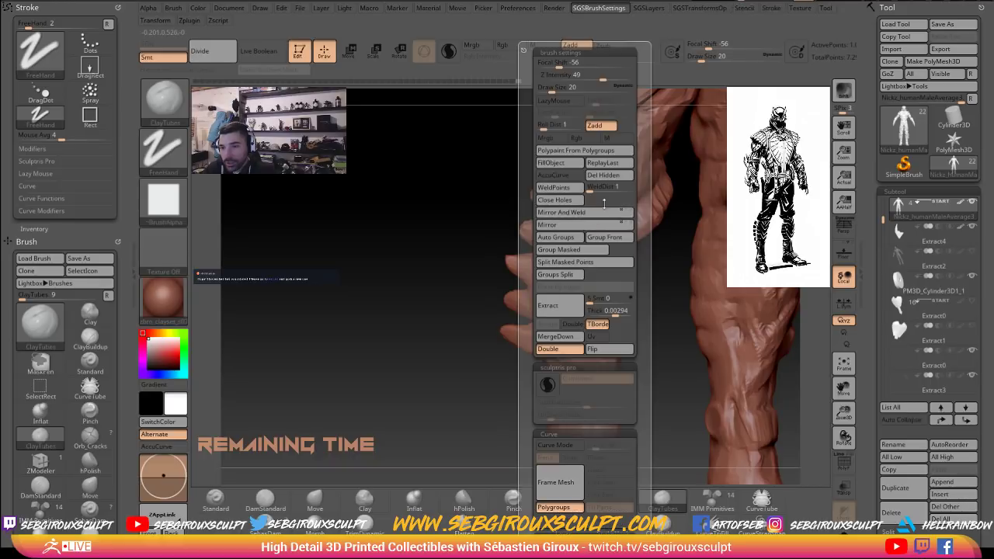
pyautogui.click(552, 125)
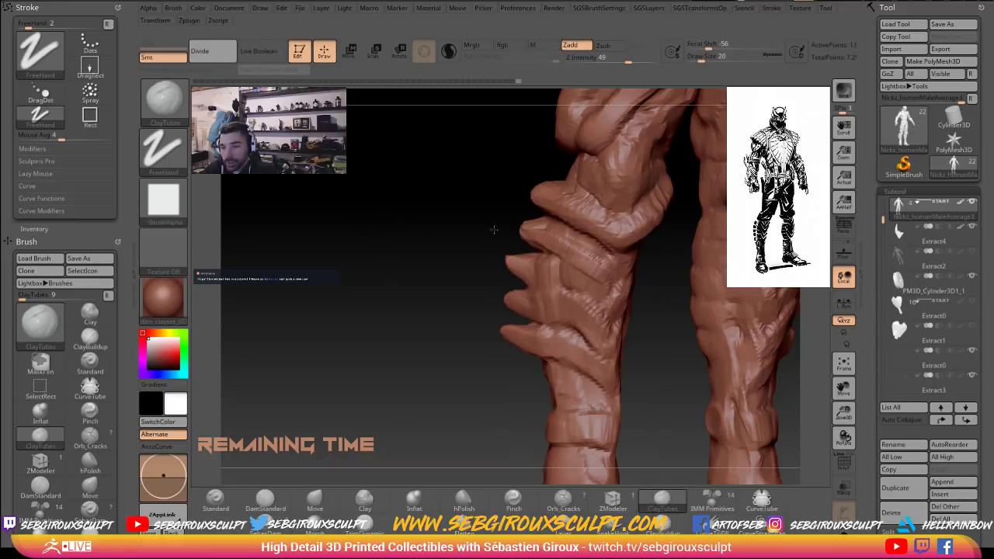
pyautogui.moveTo(495, 231)
pyautogui.mouseDown()
pyautogui.moveTo(607, 271)
pyautogui.moveTo(581, 247)
pyautogui.mouseUp()
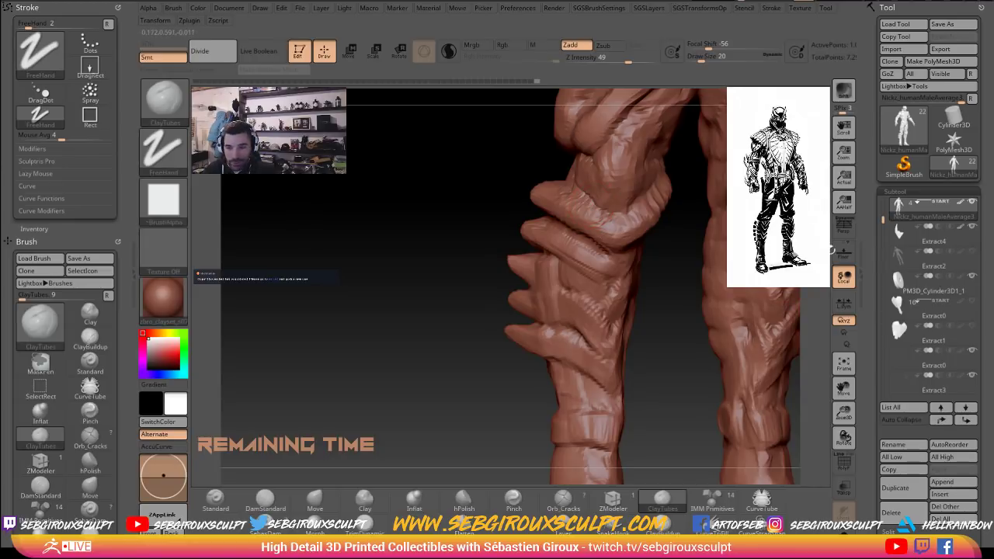
pyautogui.moveTo(580, 252)
pyautogui.mouseDown()
pyautogui.moveTo(560, 245)
pyautogui.moveTo(562, 234)
pyautogui.moveTo(595, 257)
pyautogui.moveTo(602, 278)
pyautogui.mouseUp()
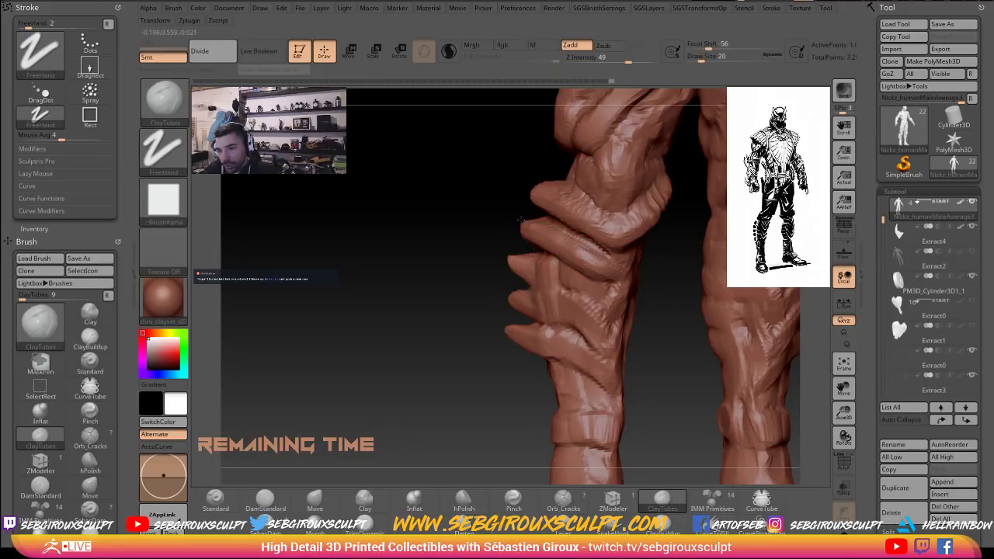
# Switch to the Move brush and reshape the tips of the two uppermost shin guard spikes.
pyautogui.press('b')
pyautogui.press('m')
pyautogui.press('v')
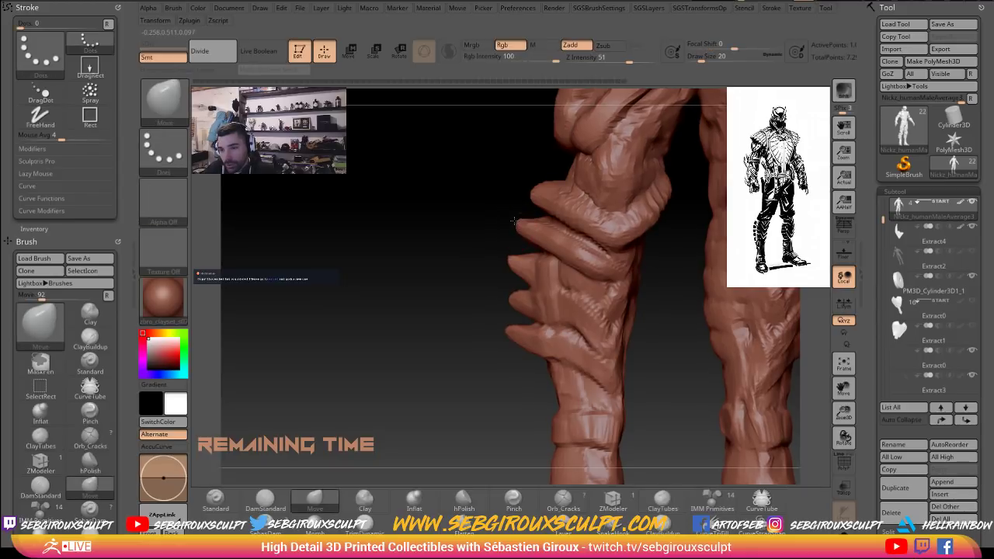
pyautogui.moveTo(513, 221)
pyautogui.mouseDown()
pyautogui.moveTo(499, 215)
pyautogui.moveTo(536, 228)
pyautogui.moveTo(506, 222)
pyautogui.mouseUp()
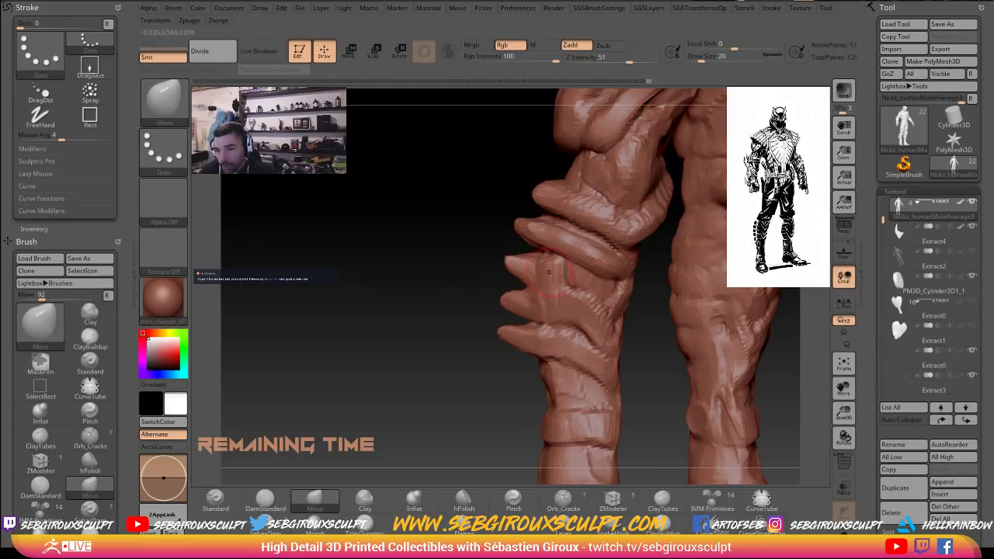
pyautogui.moveTo(467, 288); pyautogui.dragTo(389, 289)
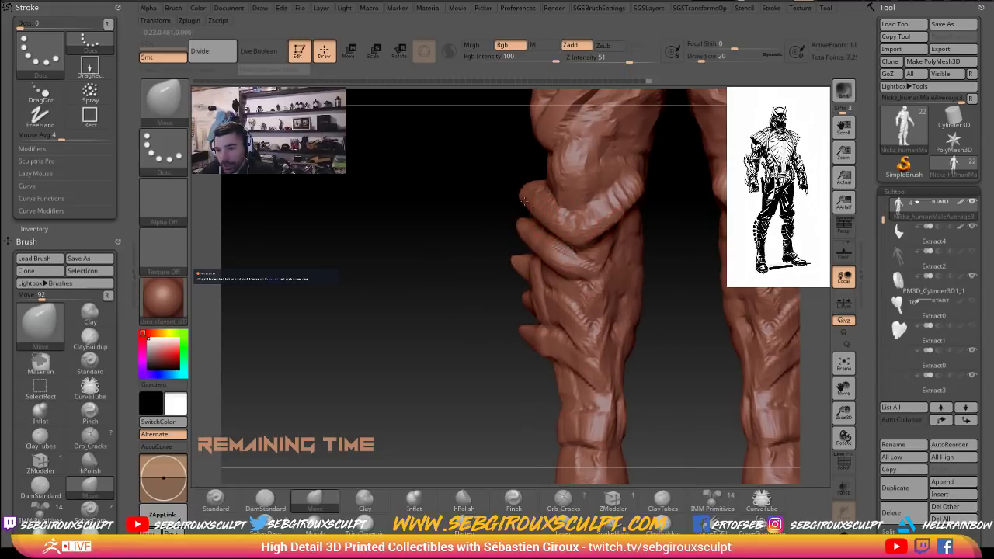
pyautogui.moveTo(525, 201); pyautogui.dragTo(548, 217)
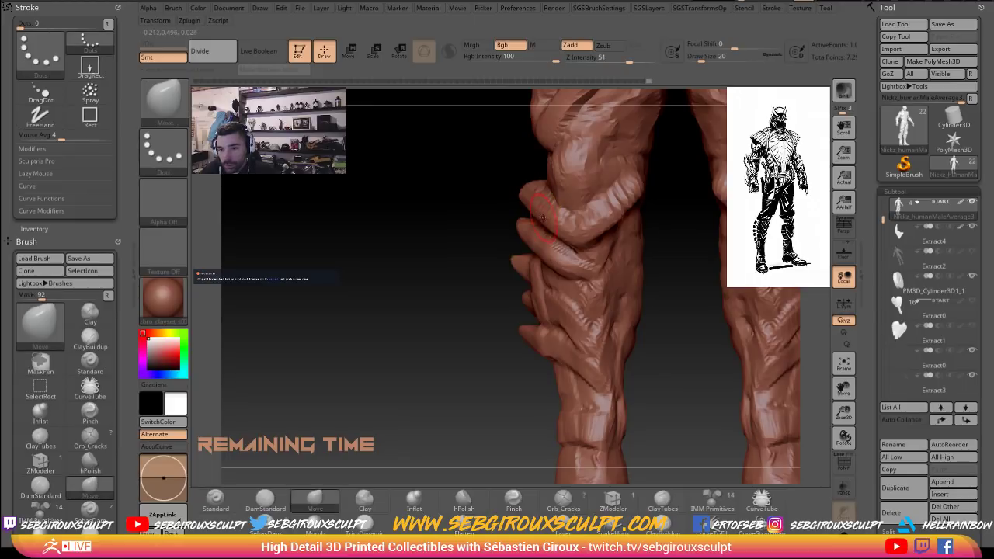
# Mask the uppermost V-shaped band below the knee with MaskPen at draw size 16.
pyautogui.press('space')
pyautogui.press('ctrl')
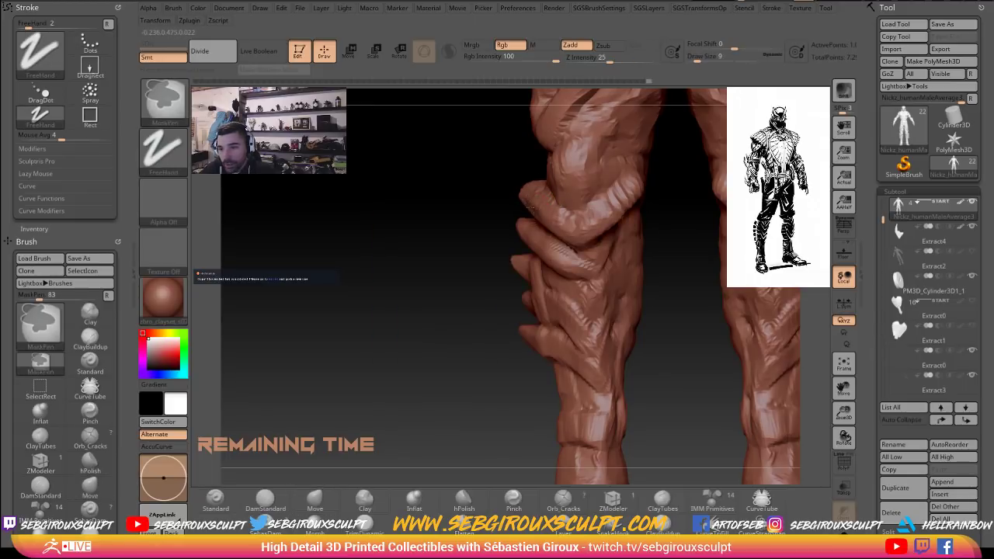
pyautogui.press('space')
pyautogui.moveTo(531, 209)
pyautogui.mouseDown()
pyautogui.moveTo(573, 235)
pyautogui.moveTo(633, 198)
pyautogui.moveTo(604, 228)
pyautogui.mouseUp()
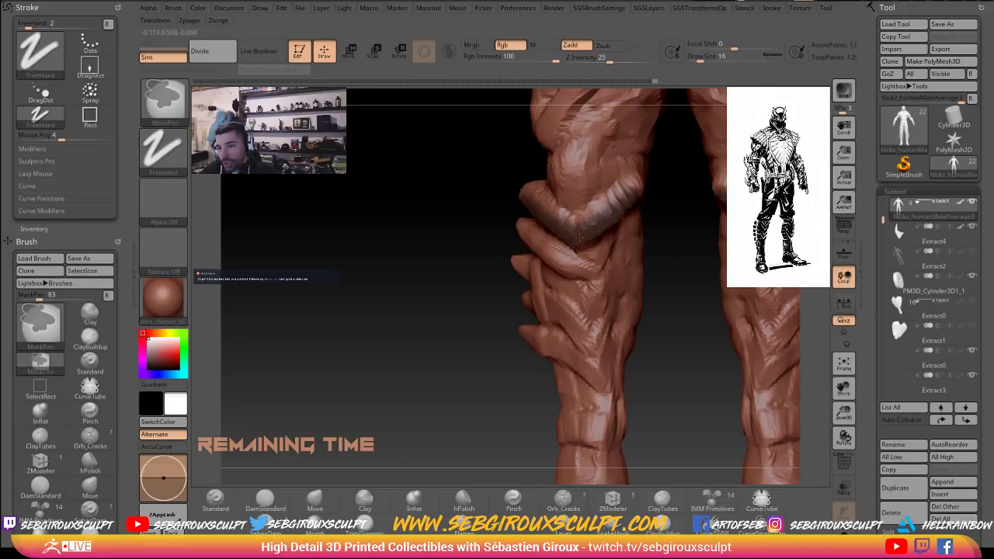
pyautogui.moveTo(473, 184); pyautogui.dragTo(591, 194)
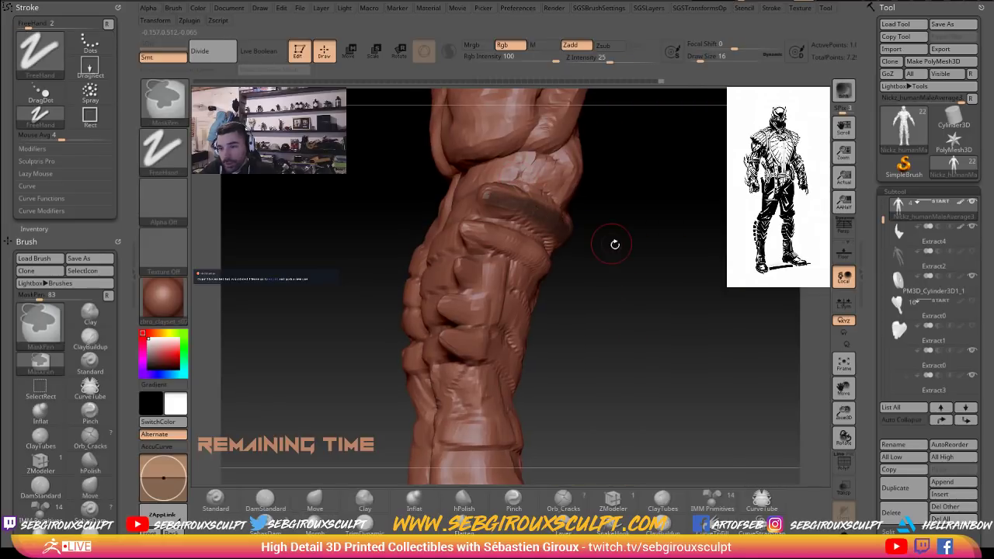
pyautogui.moveTo(614, 242); pyautogui.dragTo(513, 246)
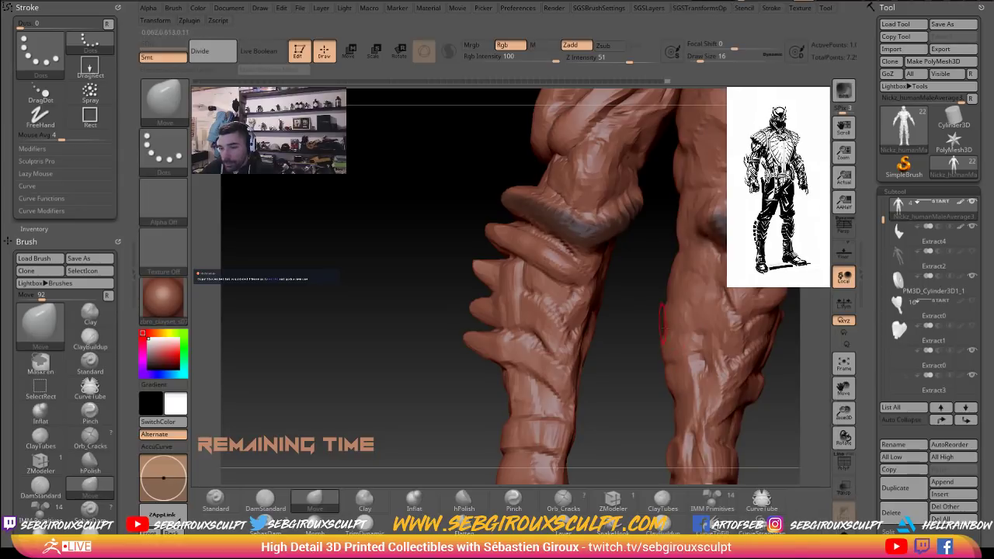
# Try to ZRemesh the body with a target polygon count of 1.
pyautogui.press('1')
pyautogui.press('2')
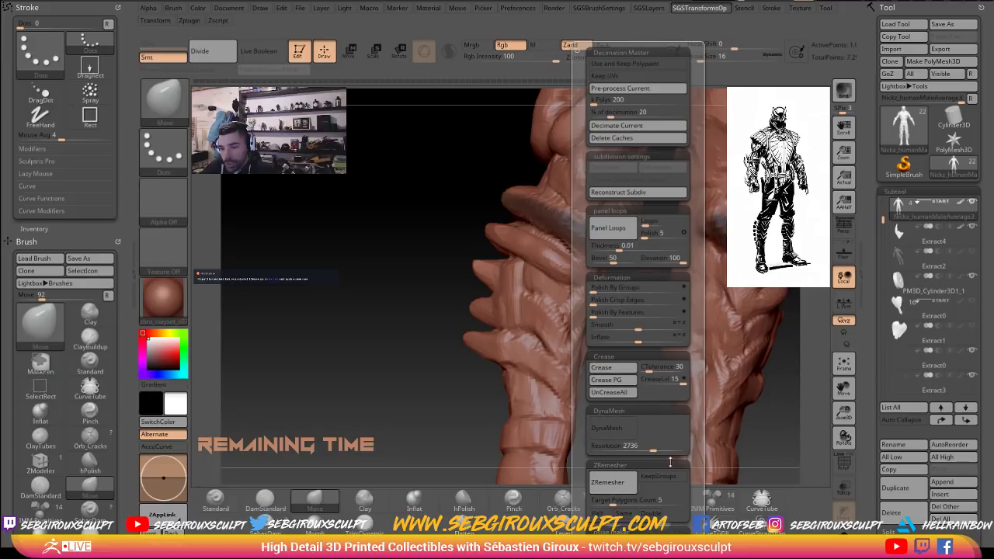
pyautogui.moveTo(696, 460); pyautogui.dragTo(696, 304)
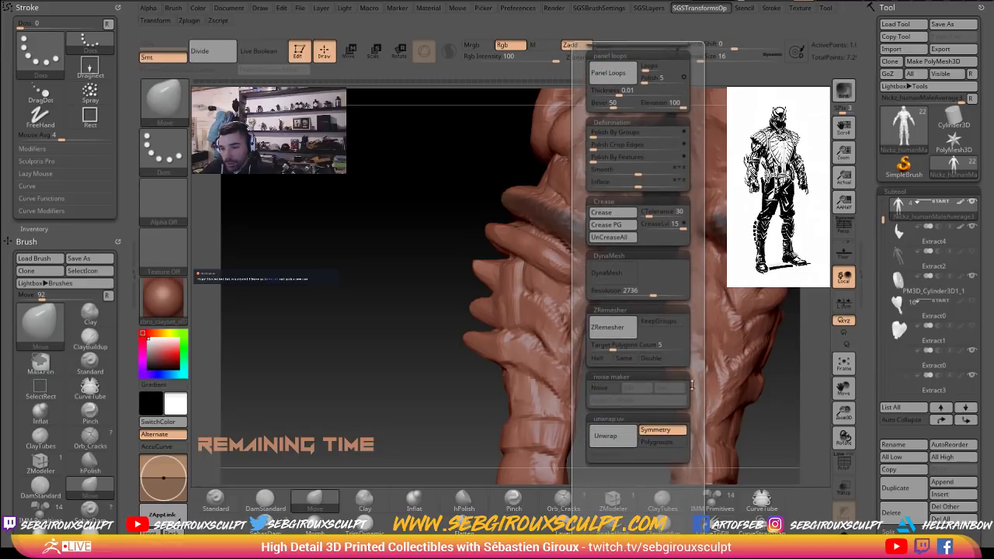
pyautogui.click(606, 349)
pyautogui.write('1')
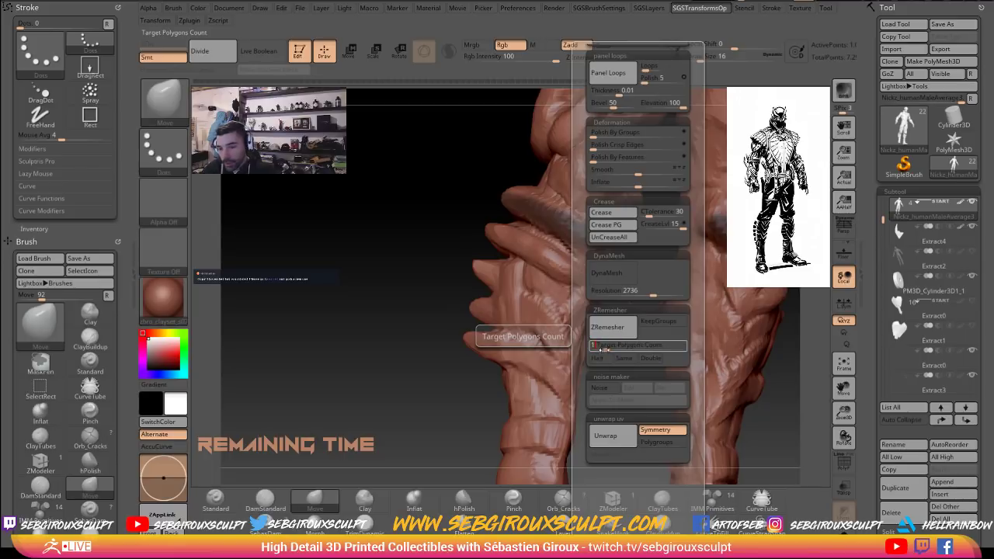
pyautogui.click(611, 358)
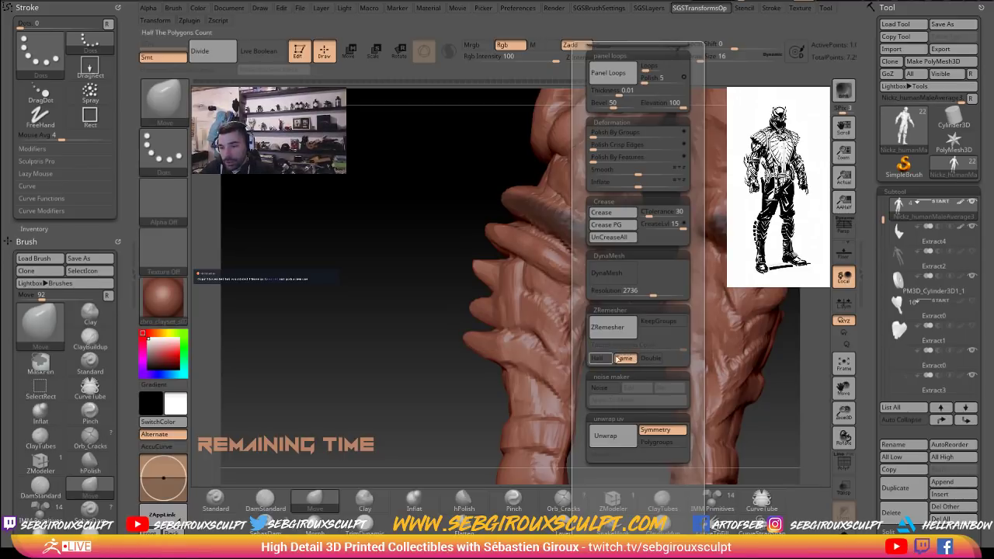
pyautogui.click(600, 358)
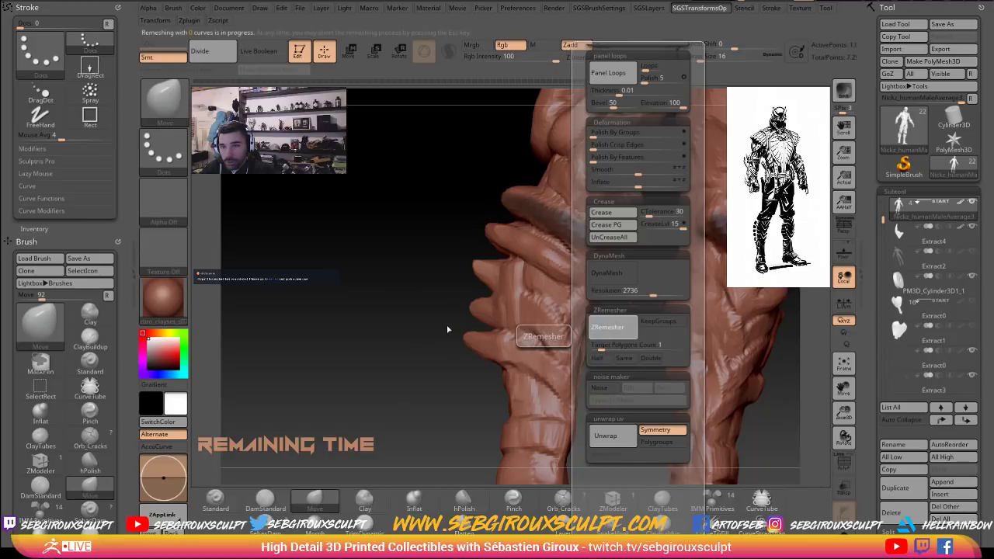
pyautogui.press('Escape')
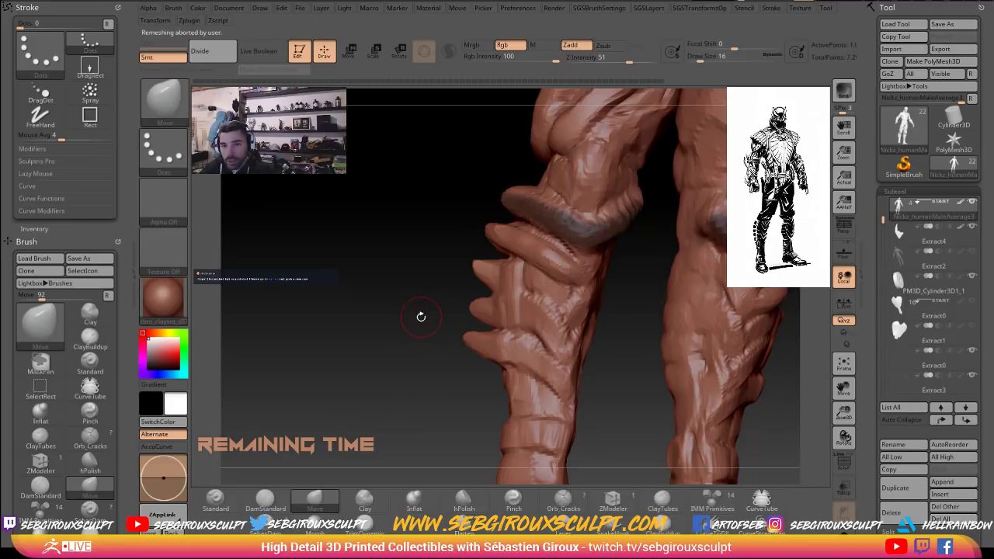
pyautogui.moveTo(421, 317); pyautogui.dragTo(388, 318)
pyautogui.press('3')
pyautogui.press('2')
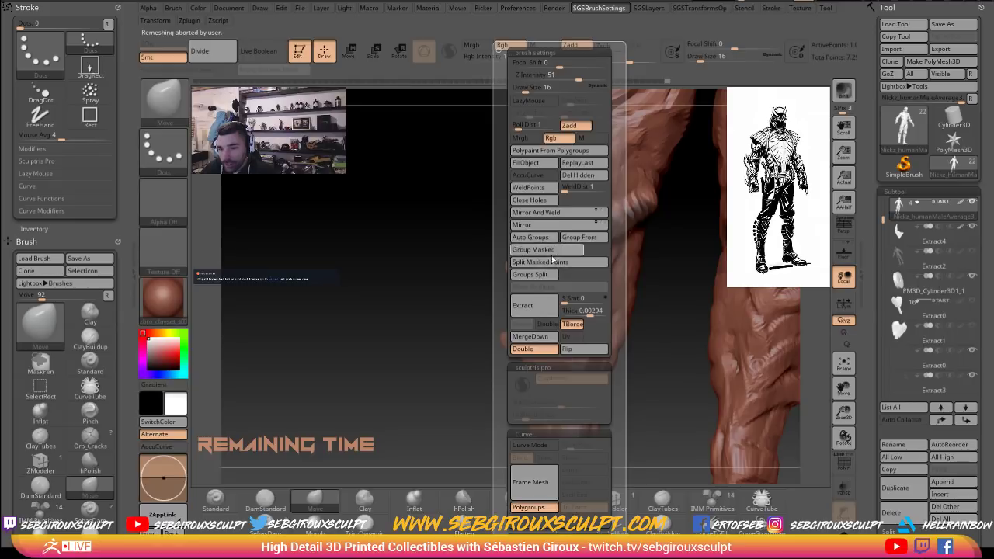
pyautogui.press('3')
pyautogui.press('2')
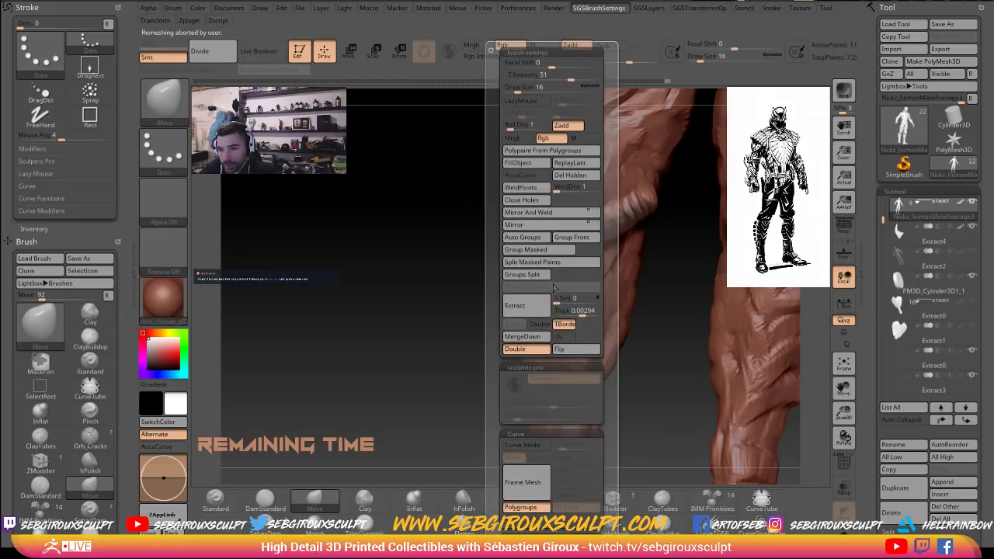
pyautogui.press('2')
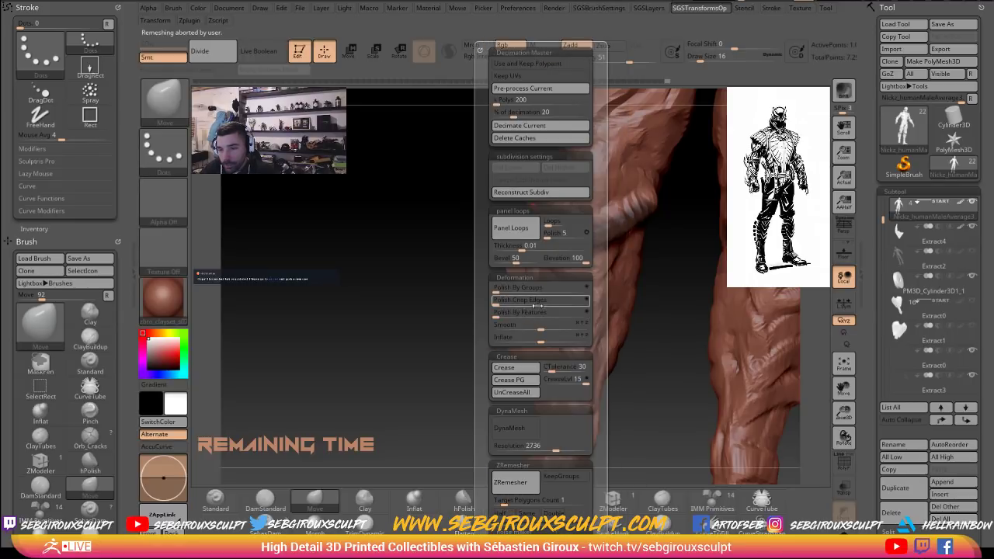
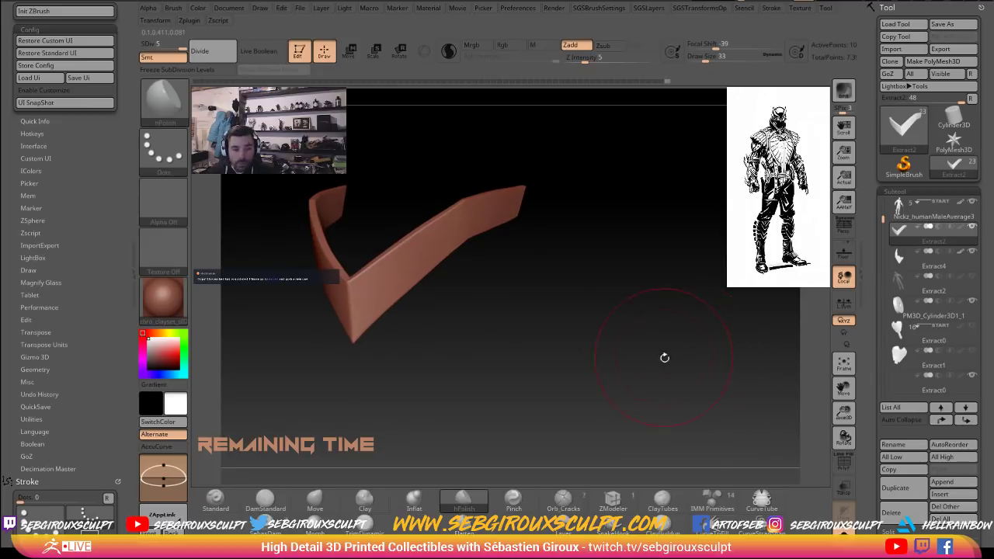
# Undo the subdivision of the extracted V-shaped strip and leave Solo mode to show it between the legs.
pyautogui.moveTo(614, 335); pyautogui.dragTo(664, 313)
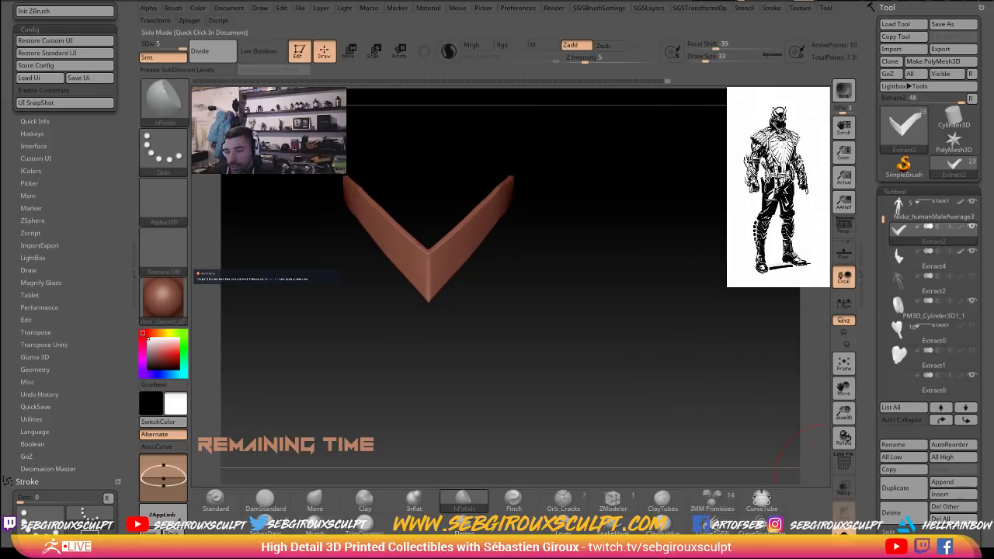
pyautogui.moveTo(652, 353); pyautogui.dragTo(570, 293)
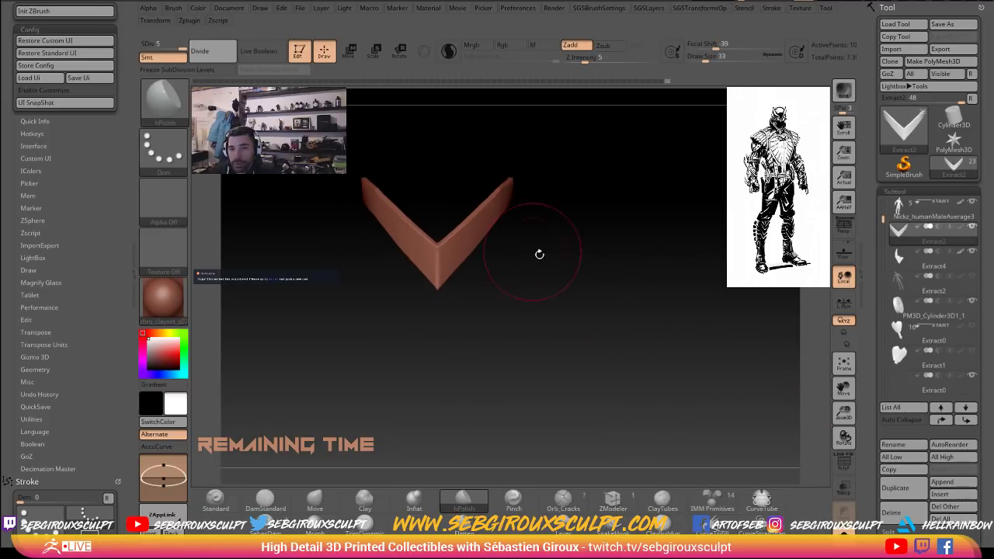
pyautogui.hotkey('ctrl', 'z')
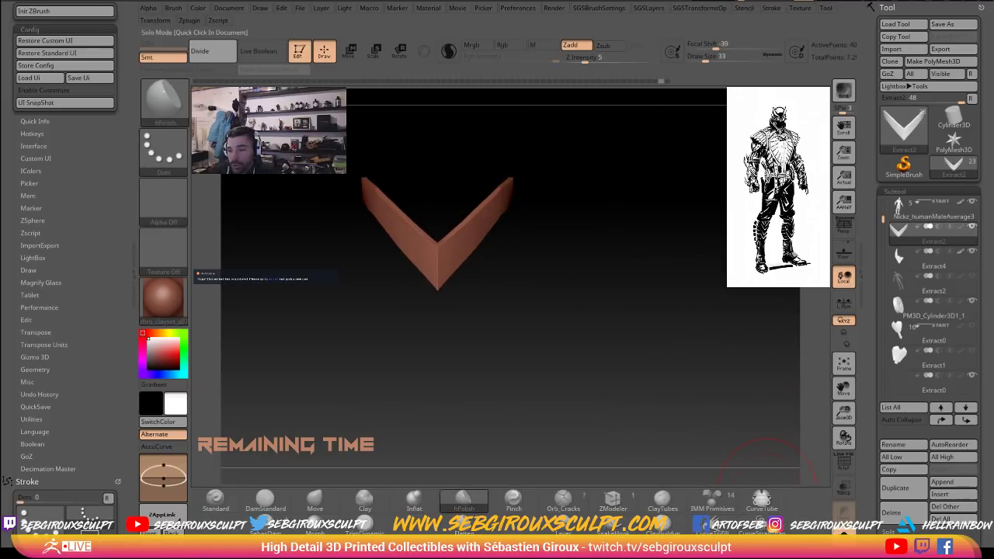
pyautogui.click(841, 522)
pyautogui.moveTo(691, 340); pyautogui.dragTo(678, 306)
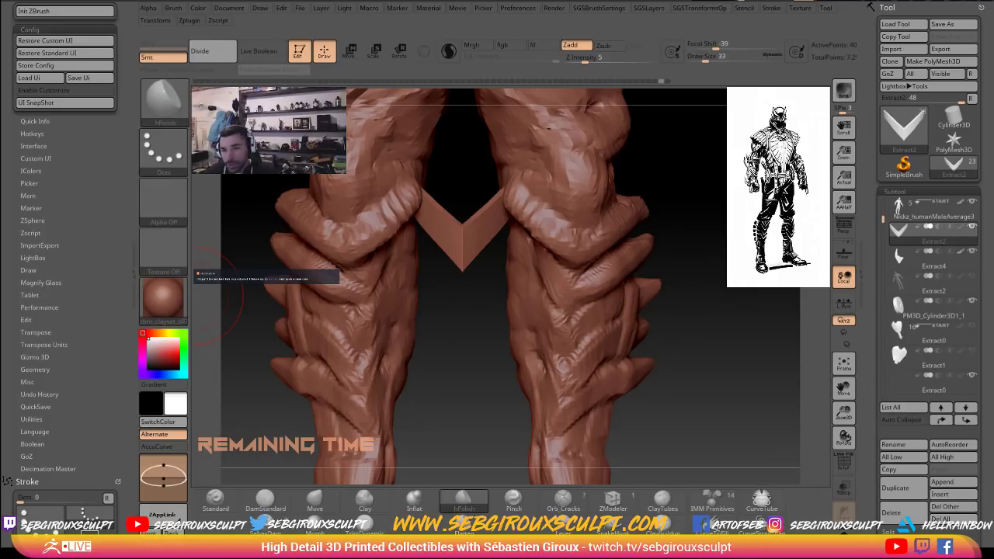
# Switch to Move mode and place a vertical Transpose line over the point of the V-shaped strip.
pyautogui.press('w')
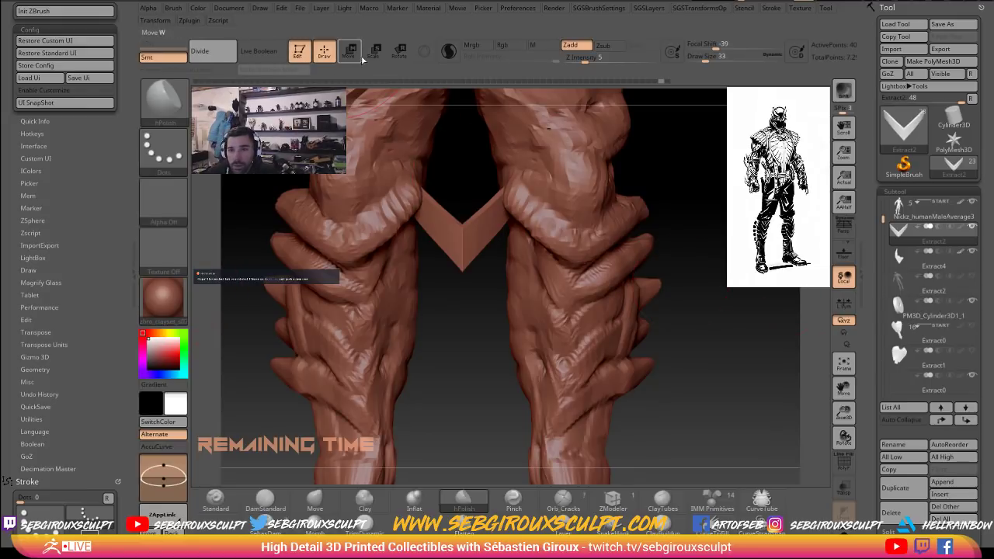
pyautogui.moveTo(459, 225)
pyautogui.mouseDown()
pyautogui.moveTo(458, 288)
pyautogui.moveTo(466, 256)
pyautogui.mouseUp()
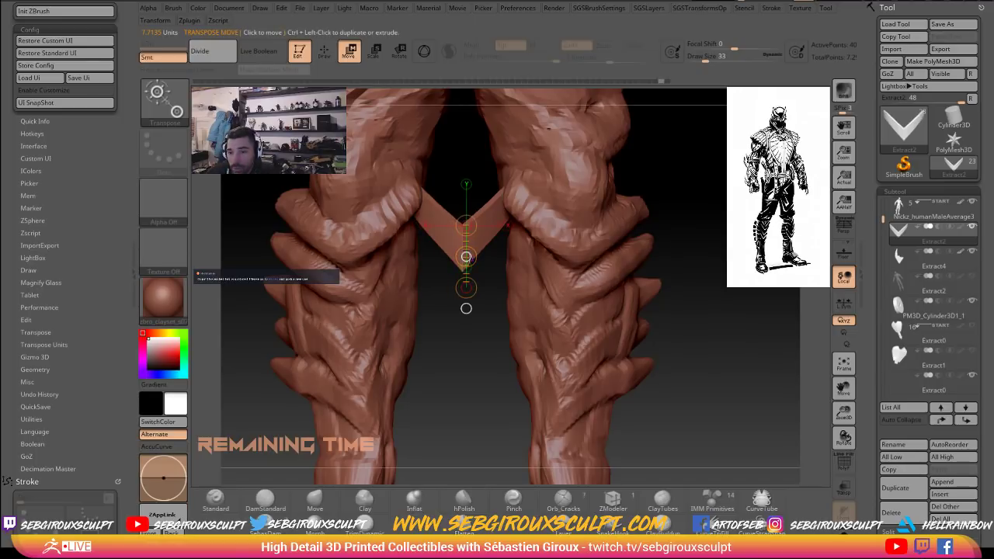
pyautogui.moveTo(706, 343); pyautogui.dragTo(670, 317)
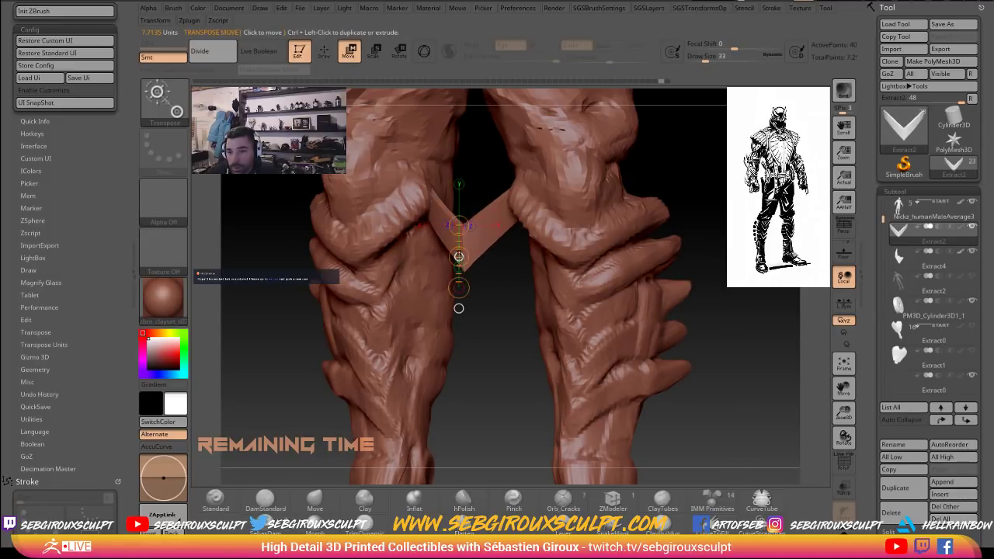
pyautogui.moveTo(458, 257)
pyautogui.mouseDown()
pyautogui.moveTo(460, 266)
pyautogui.moveTo(505, 268)
pyautogui.moveTo(479, 256)
pyautogui.mouseUp()
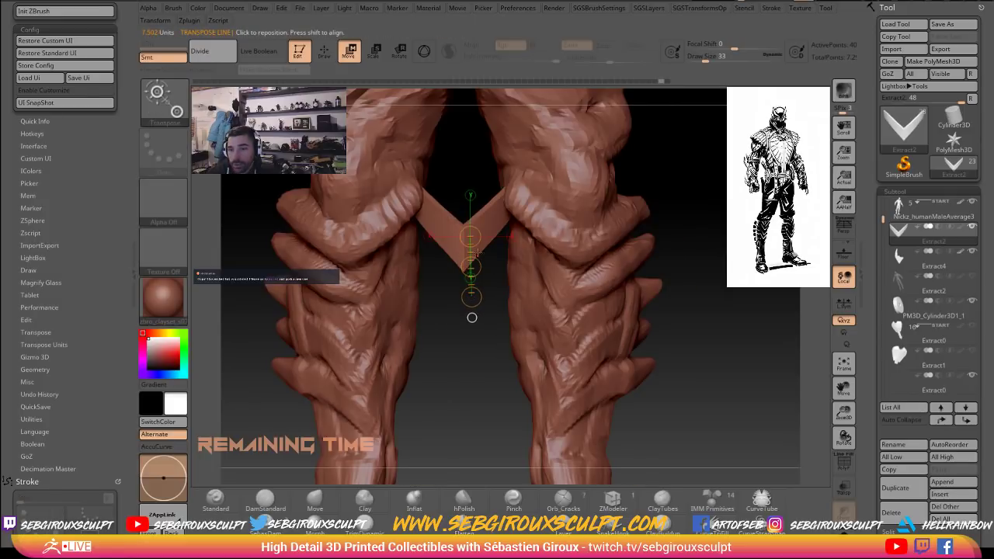
# Try to duplicate the V-shaped strip downward with the Transpose line.
pyautogui.keyDown('ctrl'); pyautogui.click(476, 253); pyautogui.keyUp('ctrl')
pyautogui.keyDown('ctrl'); pyautogui.click(479, 251); pyautogui.keyUp('ctrl')
pyautogui.keyDown('ctrl'); pyautogui.moveTo(456, 249); pyautogui.dragTo(456, 299); pyautogui.keyUp('ctrl')
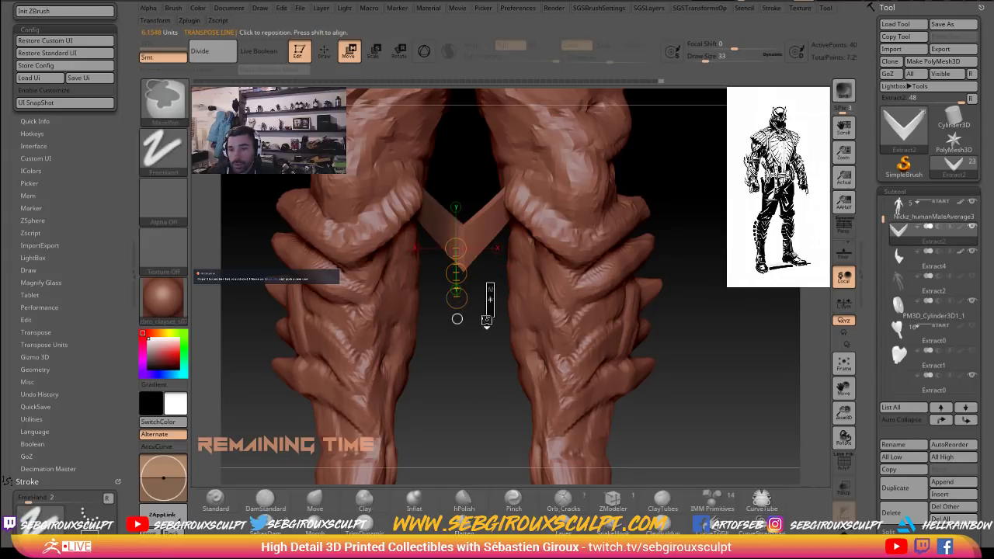
pyautogui.keyDown('ctrl'); pyautogui.click(493, 288); pyautogui.keyUp('ctrl')
pyautogui.keyDown('ctrl'); pyautogui.moveTo(472, 240); pyautogui.dragTo(467, 313); pyautogui.keyUp('ctrl')
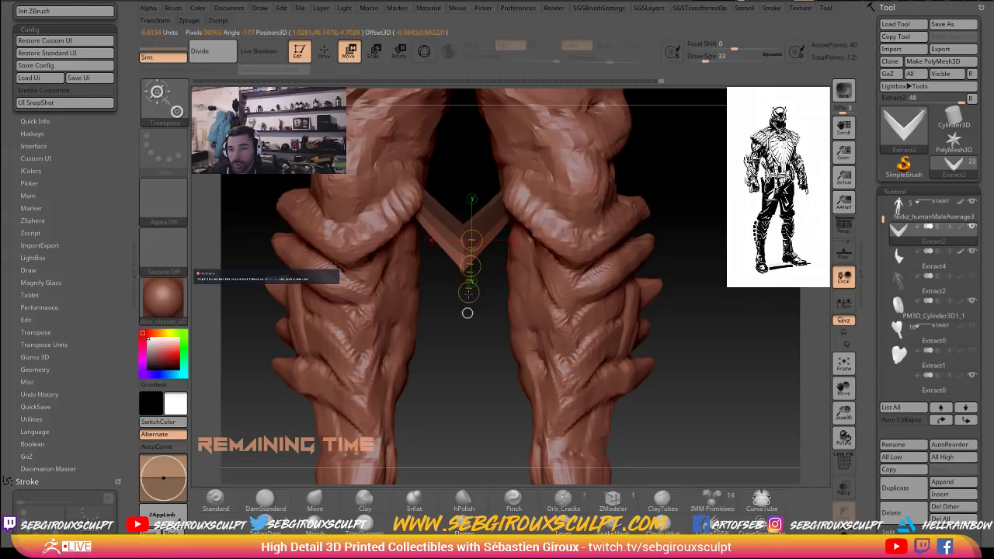
pyautogui.keyDown('ctrl'); pyautogui.click(437, 292); pyautogui.keyUp('ctrl')
pyautogui.keyDown('ctrl'); pyautogui.moveTo(450, 231); pyautogui.dragTo(451, 314); pyautogui.keyUp('ctrl')
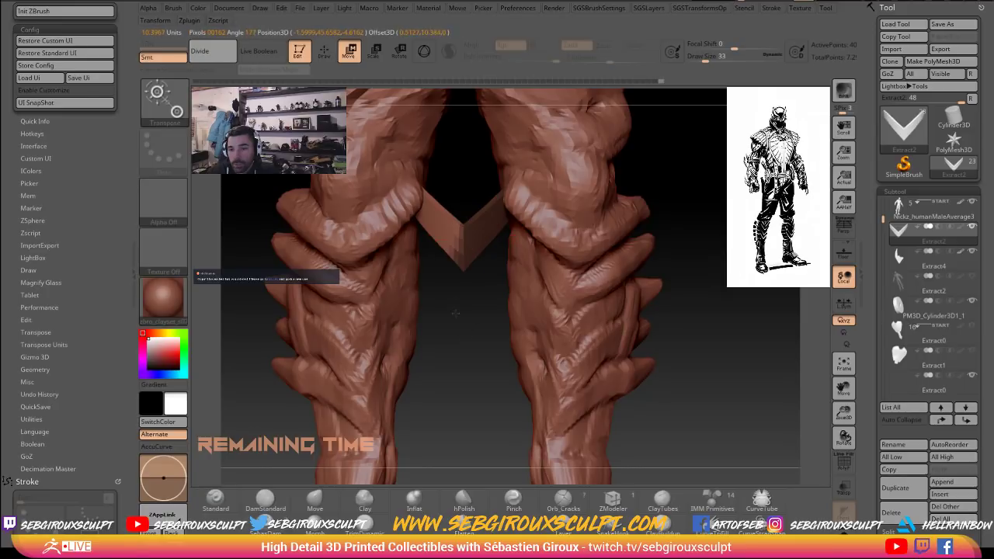
pyautogui.keyDown('ctrl'); pyautogui.click(475, 295); pyautogui.keyUp('ctrl')
# Switch from the Transpose line to the Gizmo 3D and duplicate the V-shaped strip directly below the original.
pyautogui.click(424, 52)
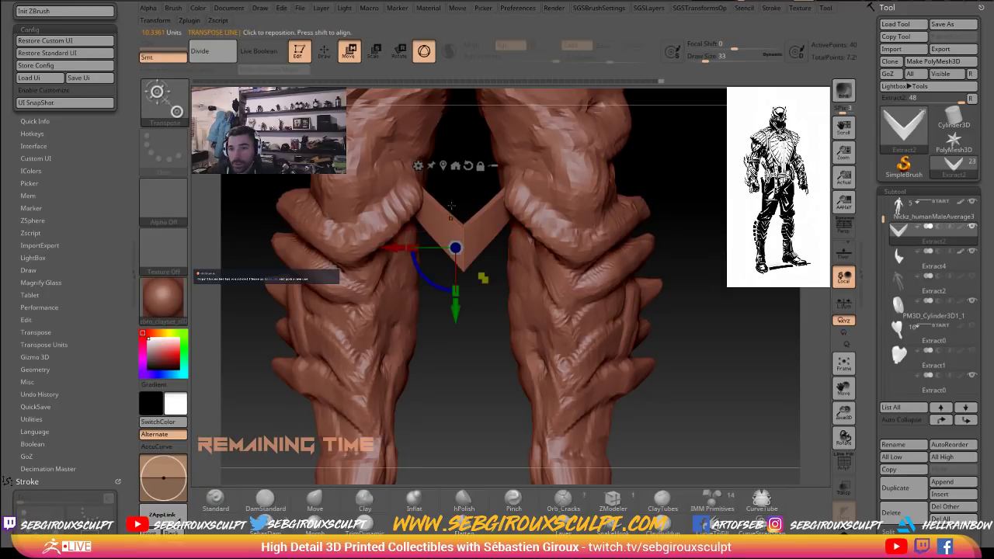
pyautogui.keyDown('ctrl'); pyautogui.moveTo(455, 313); pyautogui.dragTo(455, 353); pyautogui.keyUp('ctrl')
pyautogui.moveTo(518, 354); pyautogui.dragTo(430, 359, button='right')
pyautogui.moveTo(363, 321); pyautogui.dragTo(470, 327, button='right')
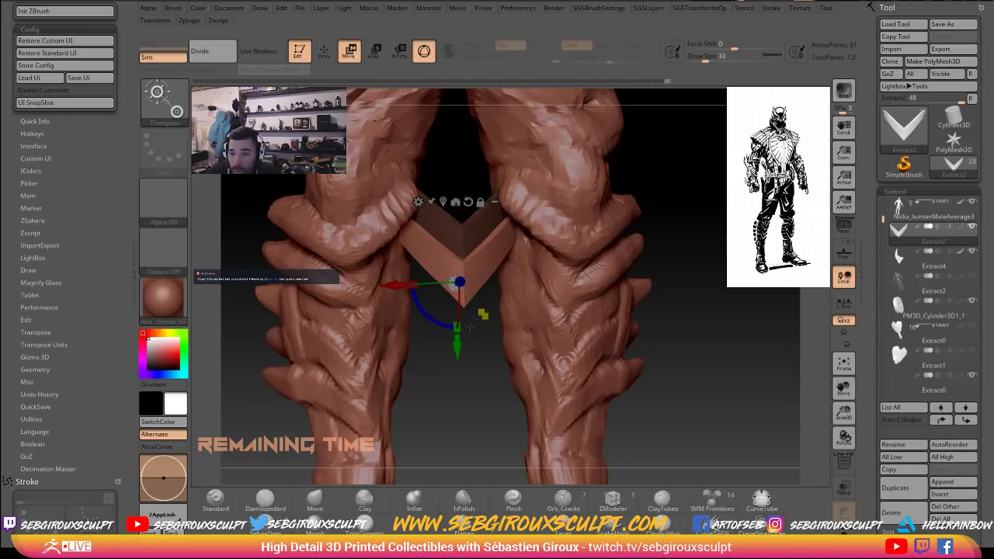
# Duplicate the V-shaped strip further down with the Gizmo 3D to form four stacked strips, and return to Draw mode.
pyautogui.moveTo(449, 343); pyautogui.dragTo(443, 419)
pyautogui.hotkey('ctrl', 'z')
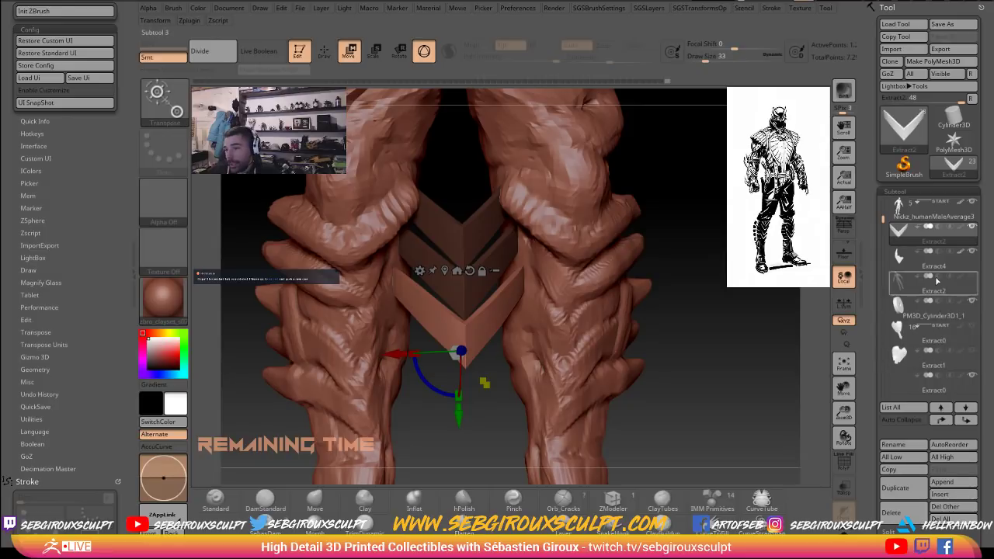
pyautogui.moveTo(683, 328); pyautogui.dragTo(622, 356)
pyautogui.moveTo(694, 346); pyautogui.dragTo(755, 350)
pyautogui.moveTo(457, 416); pyautogui.dragTo(459, 472)
pyautogui.keyDown('alt'); pyautogui.moveTo(516, 456); pyautogui.dragTo(596, 391); pyautogui.keyUp('alt')
pyautogui.moveTo(675, 381)
pyautogui.keyDown('alt'); pyautogui.mouseDown()
pyautogui.moveTo(695, 346)
pyautogui.moveTo(648, 358)
pyautogui.moveTo(459, 340)
pyautogui.moveTo(466, 355)
pyautogui.mouseUp(); pyautogui.keyUp('alt')
pyautogui.press('q')
pyautogui.rightClick(460, 350)
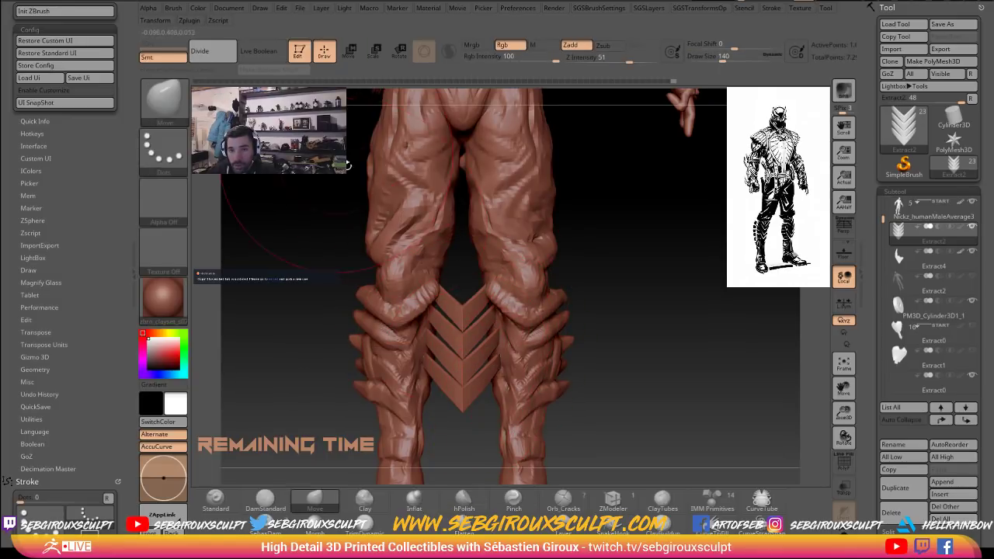
# Check the four stacked V-shaped strips on their own and against the lower legs.
pyautogui.keyDown('alt'); pyautogui.moveTo(647, 326); pyautogui.dragTo(631, 392); pyautogui.keyUp('alt')
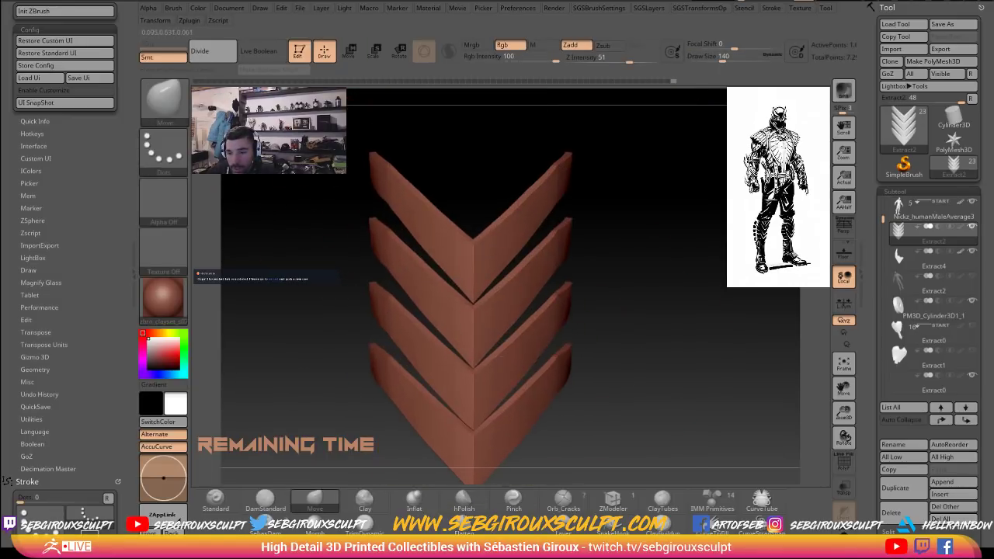
pyautogui.moveTo(549, 406); pyautogui.dragTo(500, 386)
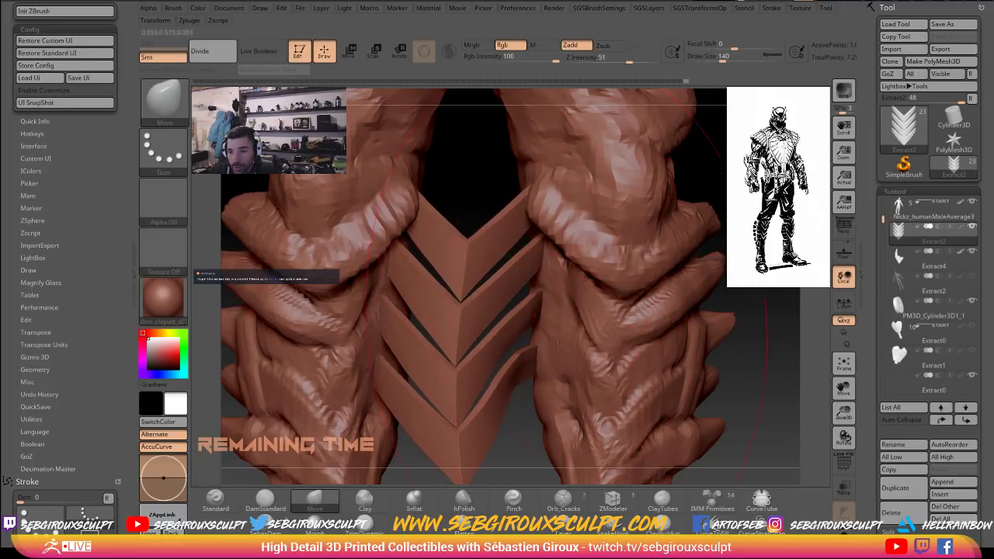
pyautogui.keyDown('alt'); pyautogui.moveTo(772, 347); pyautogui.dragTo(699, 303); pyautogui.keyUp('alt')
pyautogui.moveTo(625, 332)
pyautogui.mouseDown()
pyautogui.moveTo(683, 329)
pyautogui.moveTo(622, 335)
pyautogui.mouseUp()
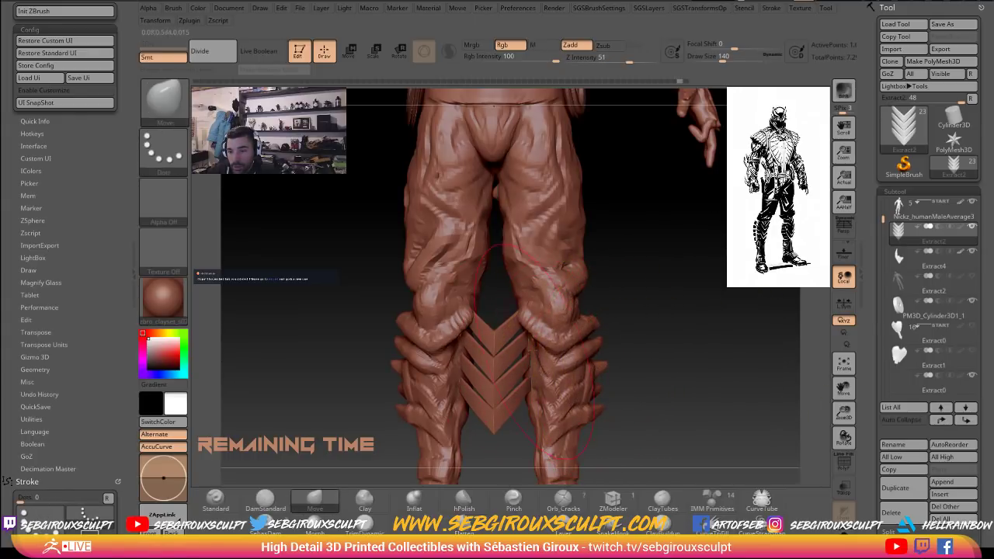
pyautogui.moveTo(672, 361); pyautogui.dragTo(645, 349)
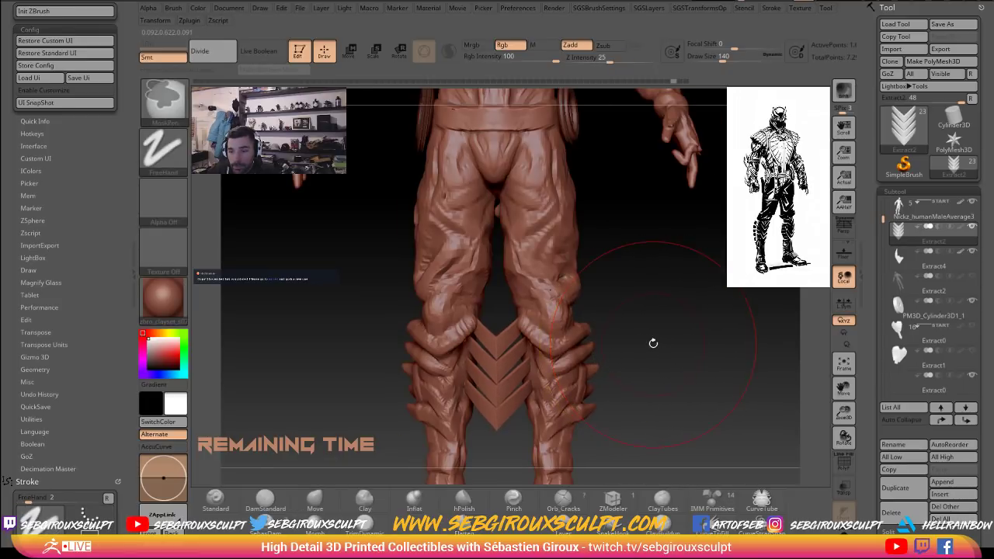
pyautogui.moveTo(652, 352)
pyautogui.keyDown('alt'); pyautogui.mouseDown()
pyautogui.moveTo(680, 369)
pyautogui.moveTo(685, 354)
pyautogui.moveTo(666, 334)
pyautogui.moveTo(640, 337)
pyautogui.mouseUp(); pyautogui.keyUp('alt')
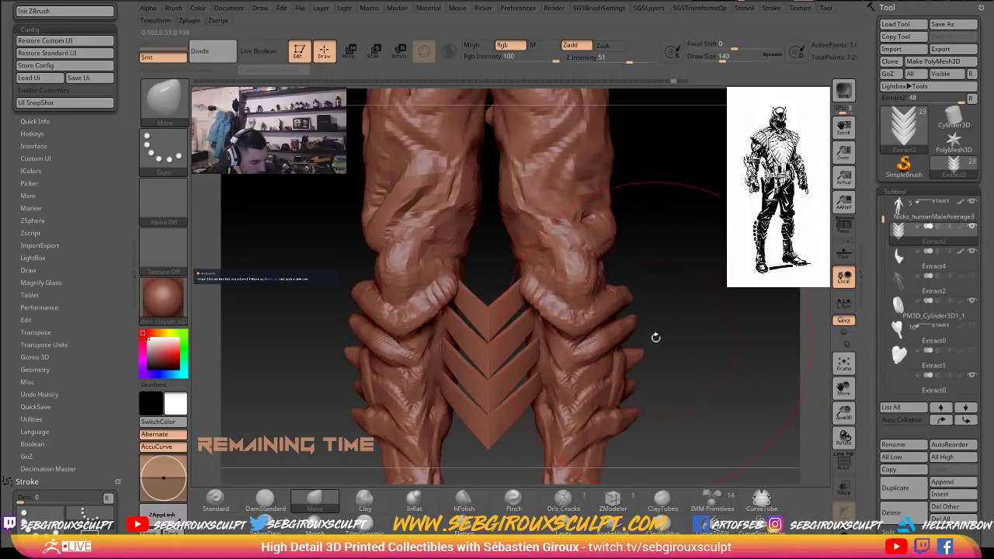
# Select the body mesh, mask both lower legs from above the knees to the ankles, and remove the mask from one leg.
pyautogui.keyDown('alt'); pyautogui.click(403, 388); pyautogui.keyUp('alt')
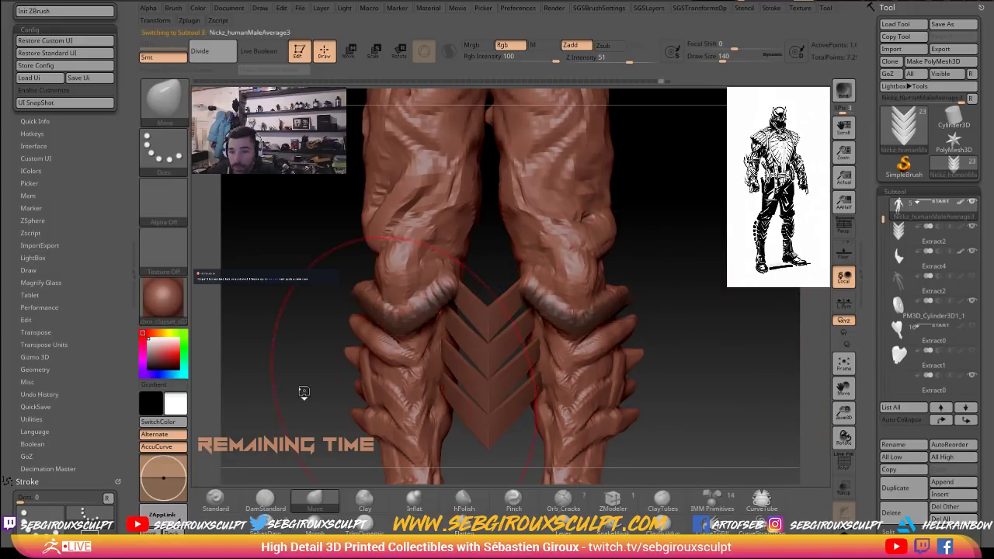
pyautogui.keyDown('alt'); pyautogui.moveTo(319, 384); pyautogui.dragTo(337, 368); pyautogui.keyUp('alt')
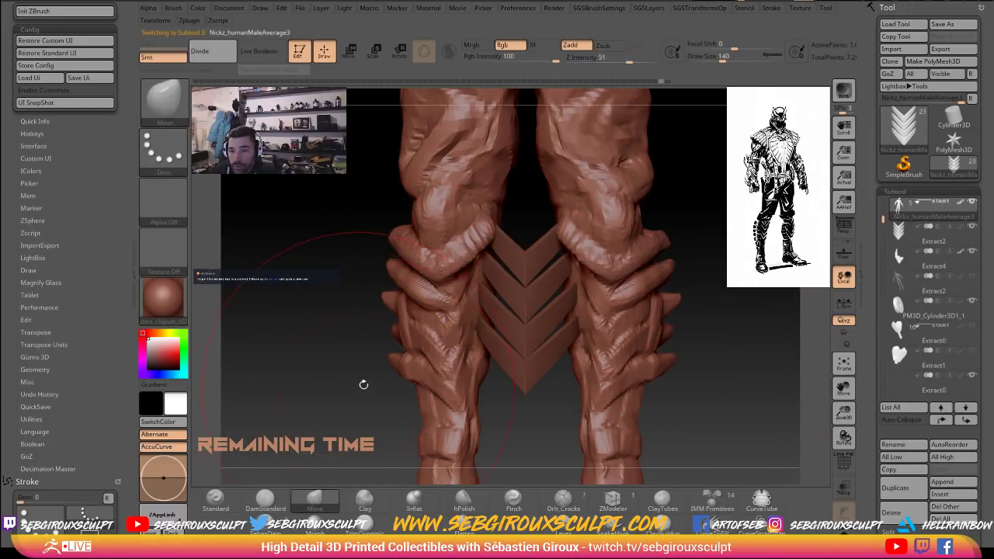
pyautogui.press('space')
pyautogui.moveTo(427, 360); pyautogui.dragTo(385, 367)
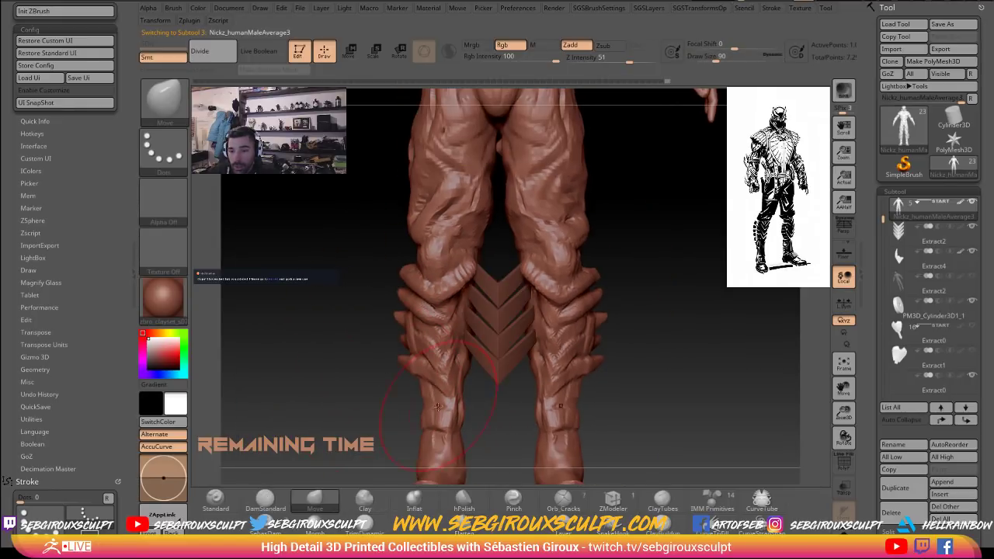
pyautogui.keyDown('alt'); pyautogui.moveTo(411, 415); pyautogui.dragTo(407, 358); pyautogui.keyUp('alt')
pyautogui.keyDown('ctrl'); pyautogui.moveTo(356, 381); pyautogui.dragTo(511, 158); pyautogui.keyUp('ctrl')
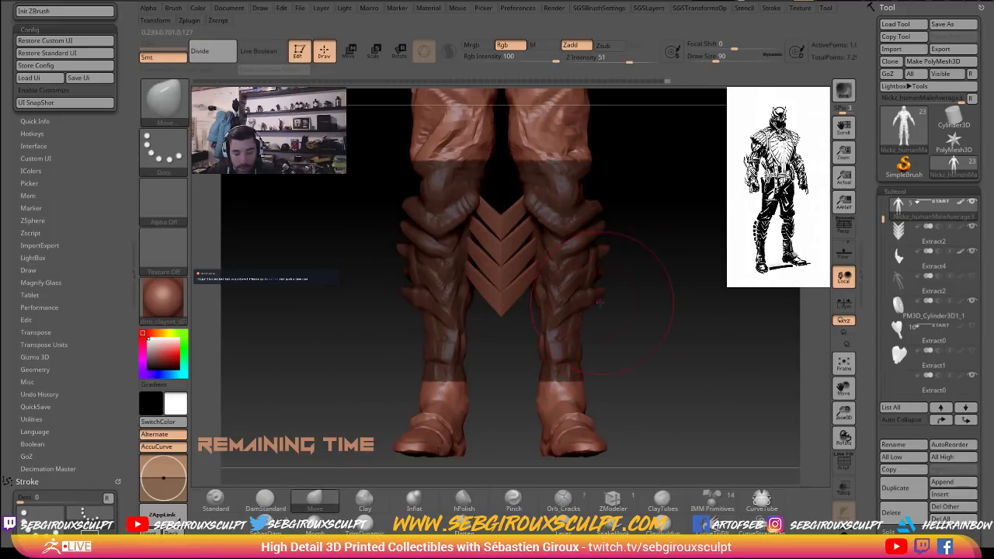
pyautogui.moveTo(646, 383)
pyautogui.keyDown('ctrl'); pyautogui.keyDown('alt'); pyautogui.mouseDown()
pyautogui.moveTo(561, 161)
pyautogui.moveTo(497, 132)
pyautogui.mouseUp(); pyautogui.keyUp('alt'); pyautogui.keyUp('ctrl')
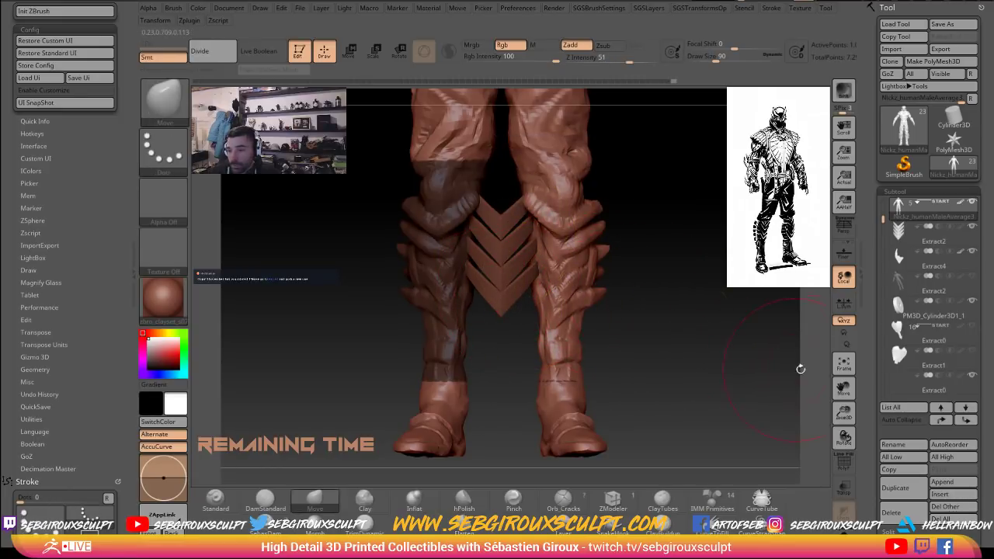
# Extract the masked lower leg as a separate mesh with thickness 0 and accept the extraction.
pyautogui.press('2')
pyautogui.press('space')
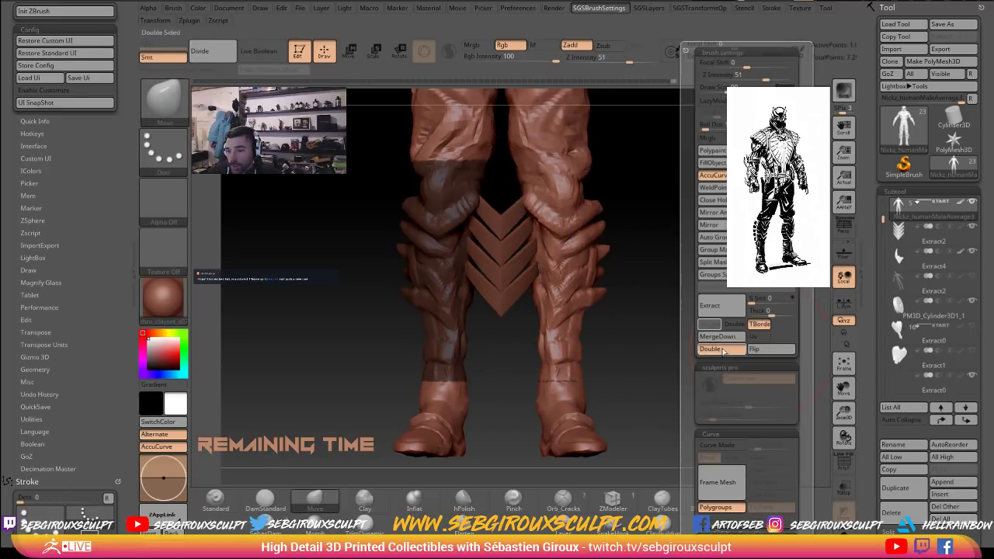
pyautogui.click(721, 309)
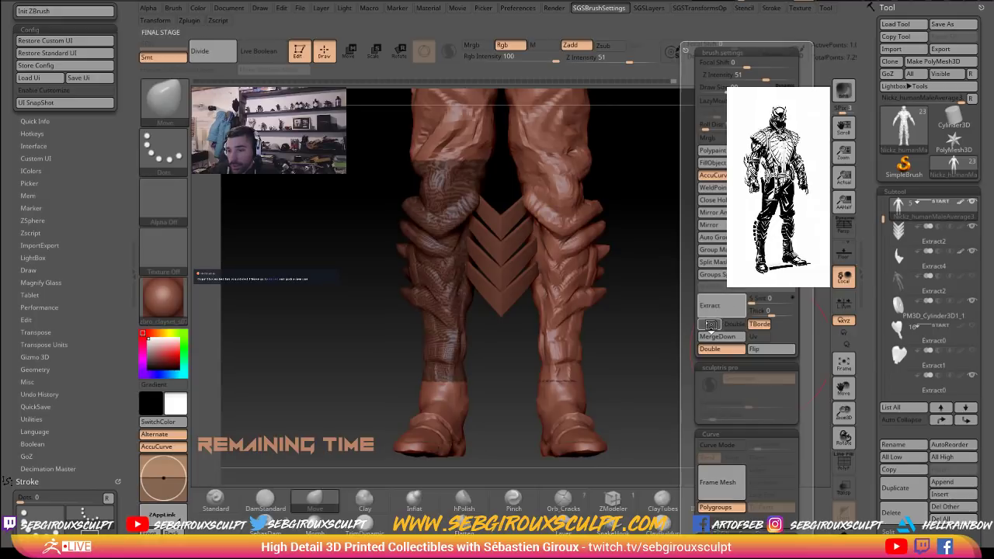
pyautogui.click(710, 325)
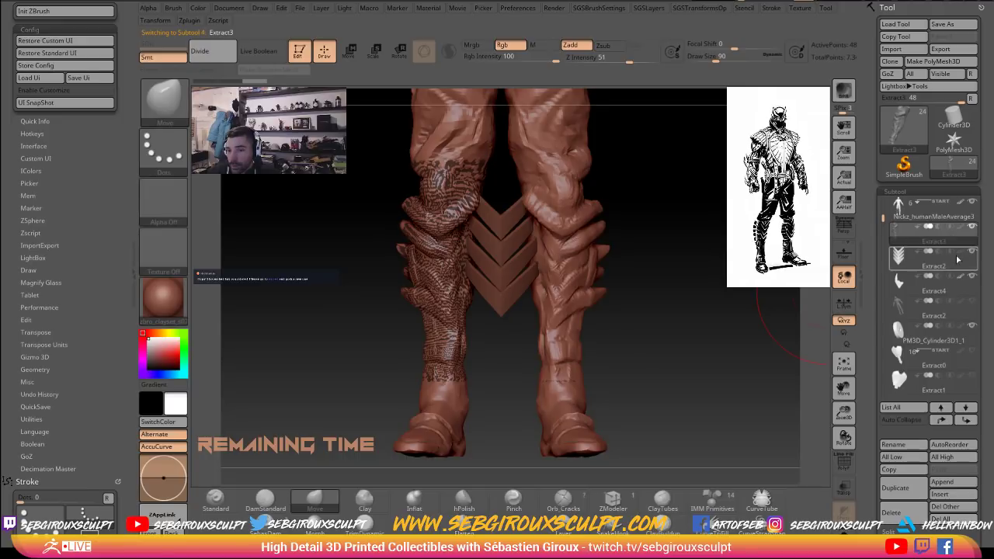
# Isolate the extracted leg with the V-shaped strips and delete the stray fragment left at the other ankle.
pyautogui.keyDown('shift'); pyautogui.click(972, 226); pyautogui.keyUp('shift')
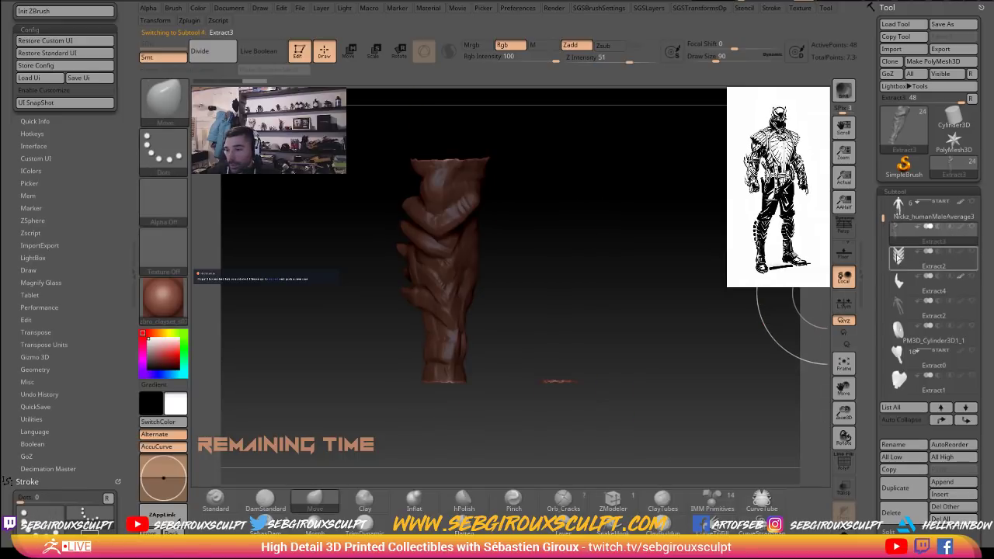
pyautogui.click(970, 254)
pyautogui.keyDown('alt'); pyautogui.moveTo(622, 286); pyautogui.dragTo(641, 289); pyautogui.keyUp('alt')
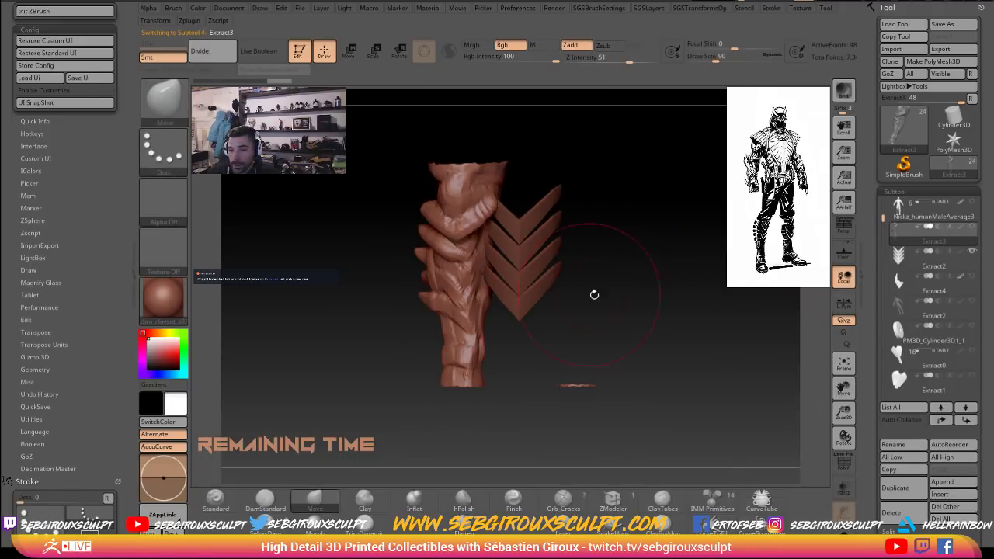
pyautogui.keyDown('ctrl'); pyautogui.keyDown('alt'); pyautogui.keyDown('shift'); pyautogui.moveTo(526, 344); pyautogui.dragTo(672, 428); pyautogui.keyUp('shift'); pyautogui.keyUp('alt'); pyautogui.keyUp('ctrl')
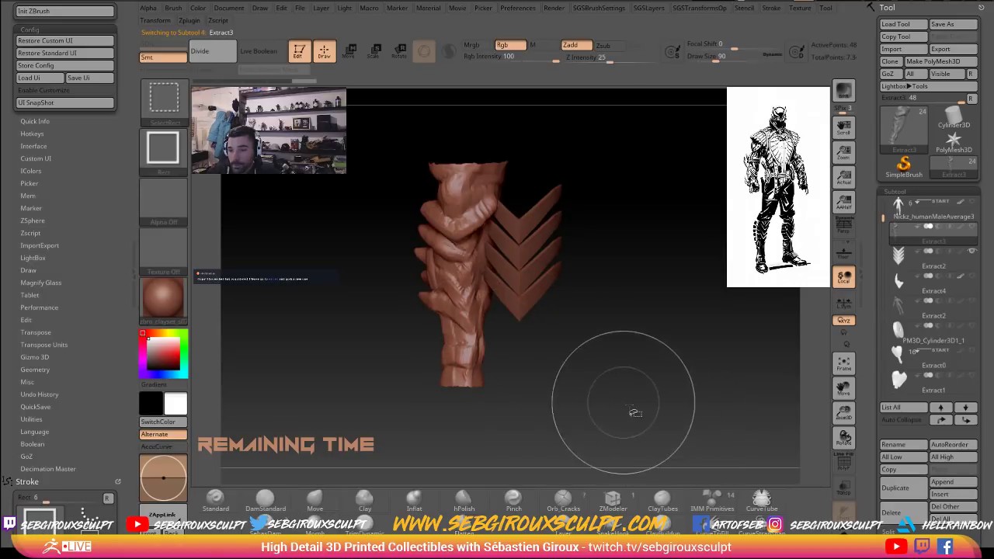
pyautogui.press('3')
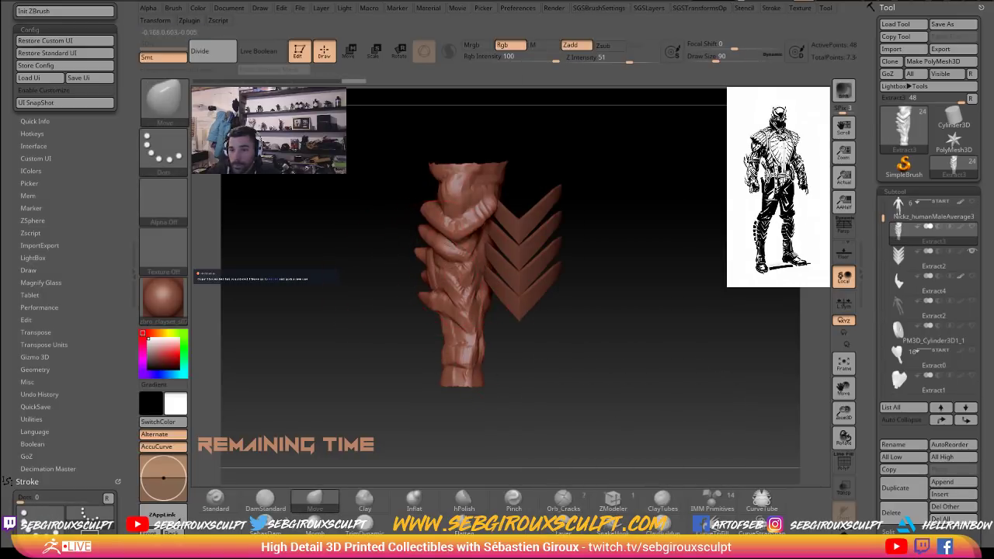
# Move the extracted leg sideways behind the V-shaped strips with a horizontal Transpose line, and return to Draw mode.
pyautogui.press('w')
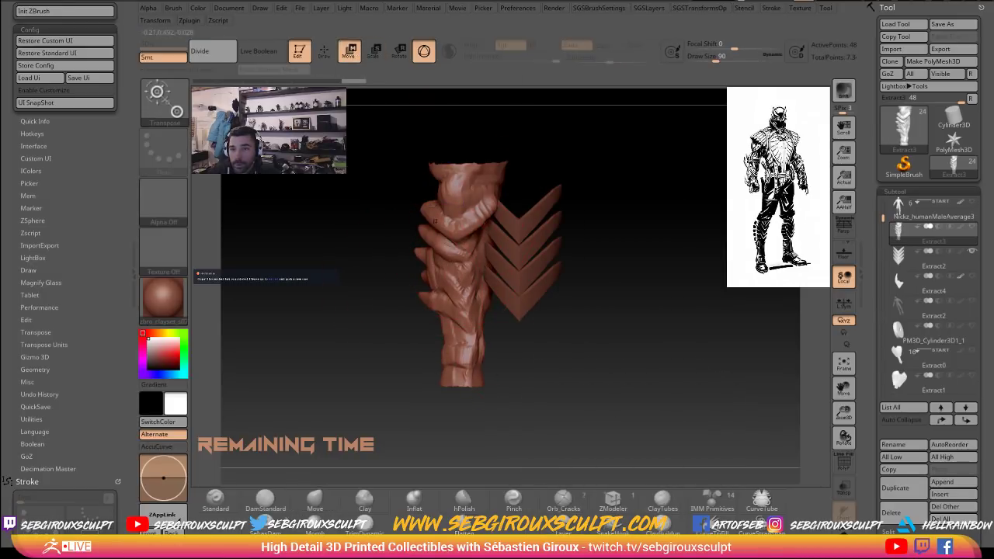
pyautogui.click(424, 52)
pyautogui.keyDown('shift'); pyautogui.moveTo(470, 230); pyautogui.dragTo(609, 229); pyautogui.keyUp('shift')
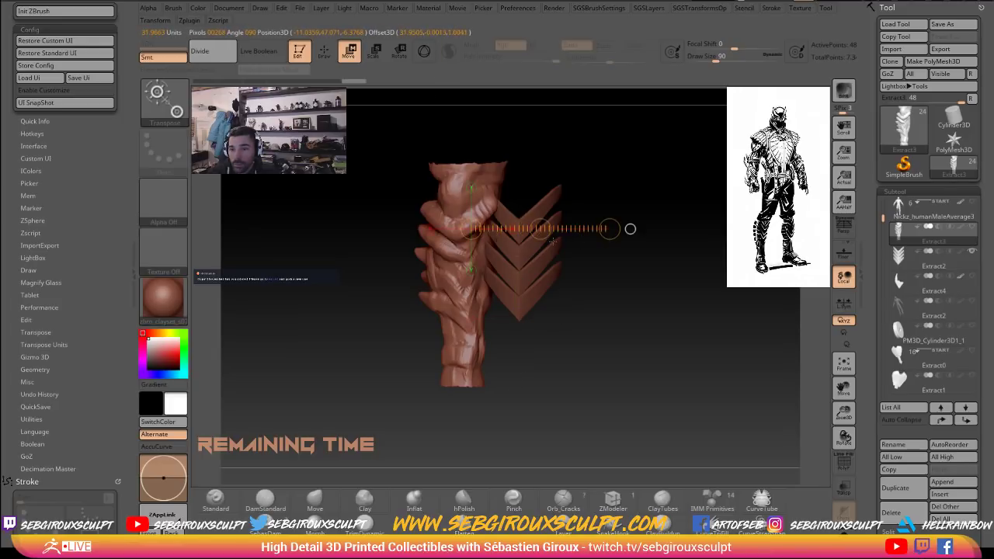
pyautogui.moveTo(540, 229)
pyautogui.mouseDown()
pyautogui.moveTo(610, 230)
pyautogui.moveTo(599, 232)
pyautogui.mouseUp()
pyautogui.keyDown('alt'); pyautogui.moveTo(630, 283); pyautogui.dragTo(659, 314); pyautogui.keyUp('alt')
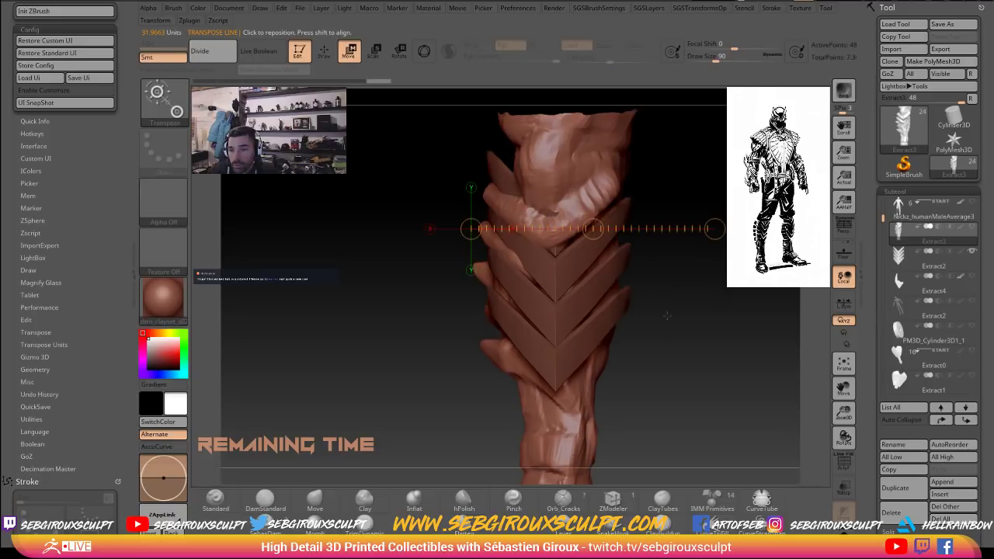
pyautogui.press('q')
# Reduce the brush size to 27 and smooth the front of the extracted leg's shin below the V-shaped strips.
pyautogui.moveTo(615, 245); pyautogui.dragTo(569, 242, button='right')
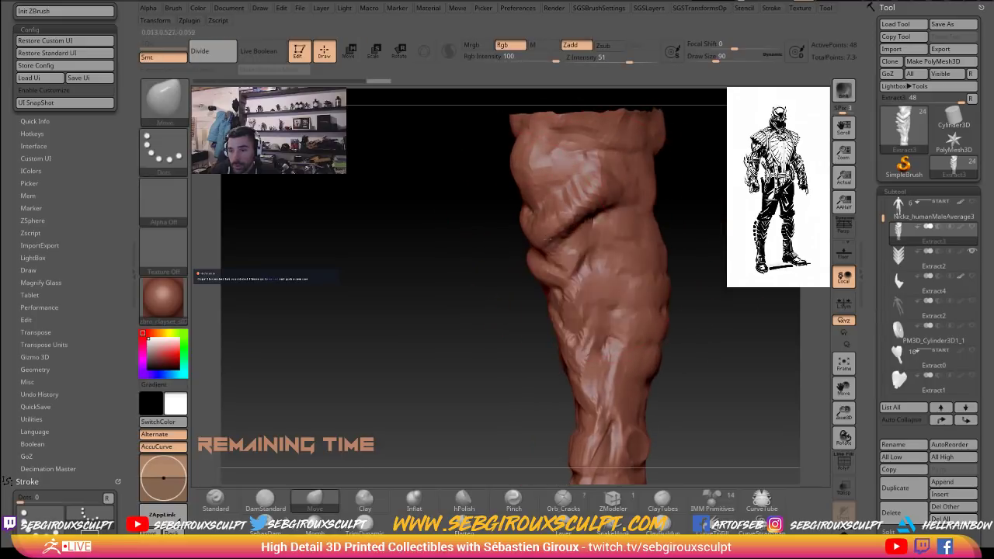
pyautogui.press('space')
pyautogui.moveTo(513, 240); pyautogui.dragTo(499, 240)
pyautogui.moveTo(497, 241); pyautogui.dragTo(472, 245, button='right')
pyautogui.keyDown('alt'); pyautogui.moveTo(472, 245); pyautogui.dragTo(435, 235); pyautogui.keyUp('alt')
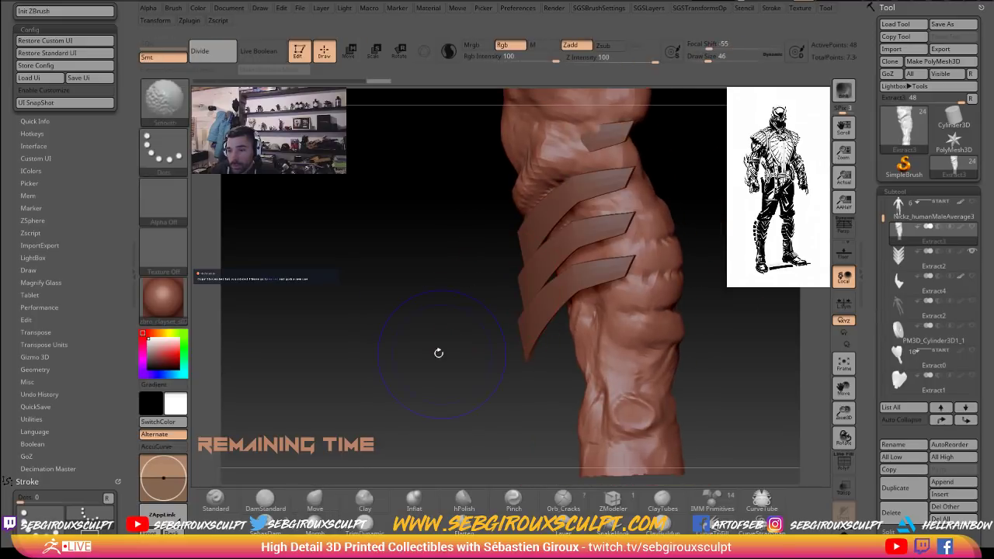
pyautogui.keyDown('alt'); pyautogui.moveTo(475, 366); pyautogui.dragTo(460, 346); pyautogui.keyUp('alt')
pyautogui.press('space')
pyautogui.moveTo(563, 359)
pyautogui.mouseDown()
pyautogui.moveTo(554, 359)
pyautogui.moveTo(567, 375)
pyautogui.mouseUp()
pyautogui.moveTo(570, 399); pyautogui.dragTo(574, 402)
pyautogui.press('shift')
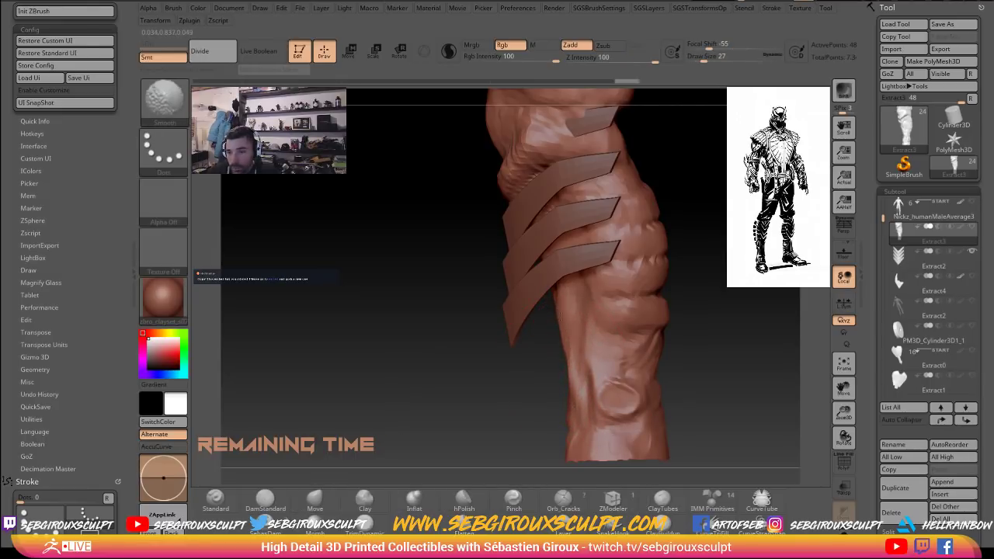
# Make the V-shaped strips the active subtool and show the extracted leg again.
pyautogui.keyDown('alt'); pyautogui.moveTo(491, 309); pyautogui.dragTo(472, 265); pyautogui.keyUp('alt')
pyautogui.keyDown('alt'); pyautogui.click(532, 245); pyautogui.keyUp('alt')
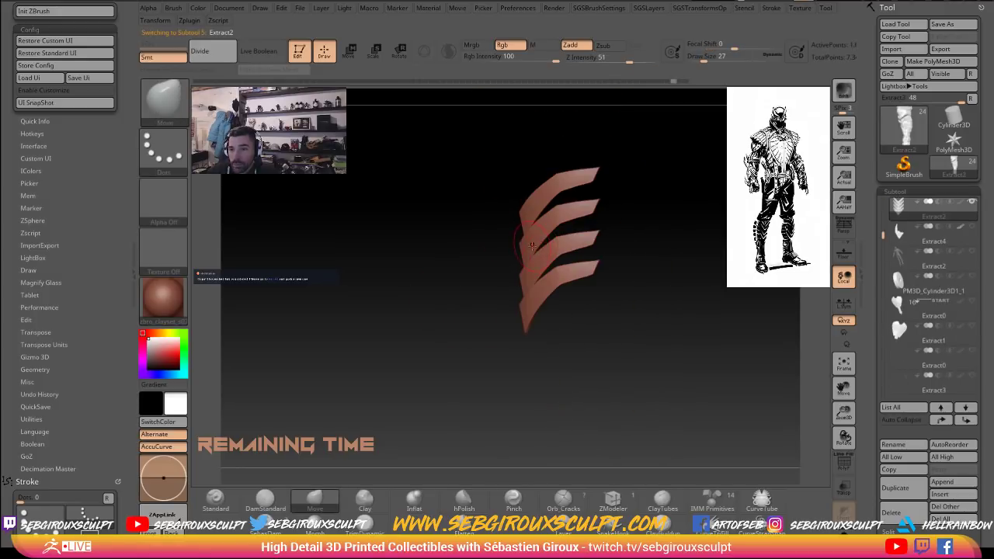
pyautogui.scroll(1, 976, 205)
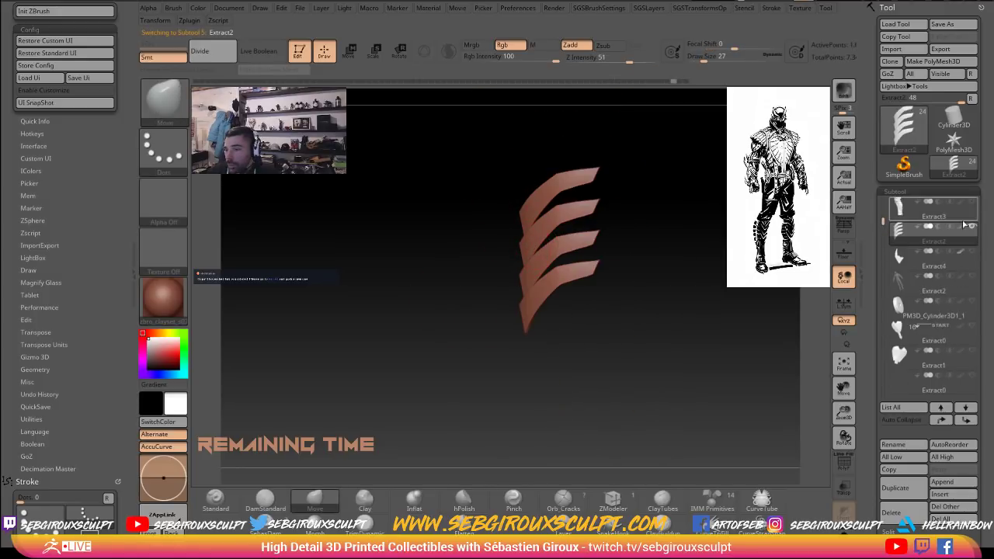
pyautogui.click(972, 203)
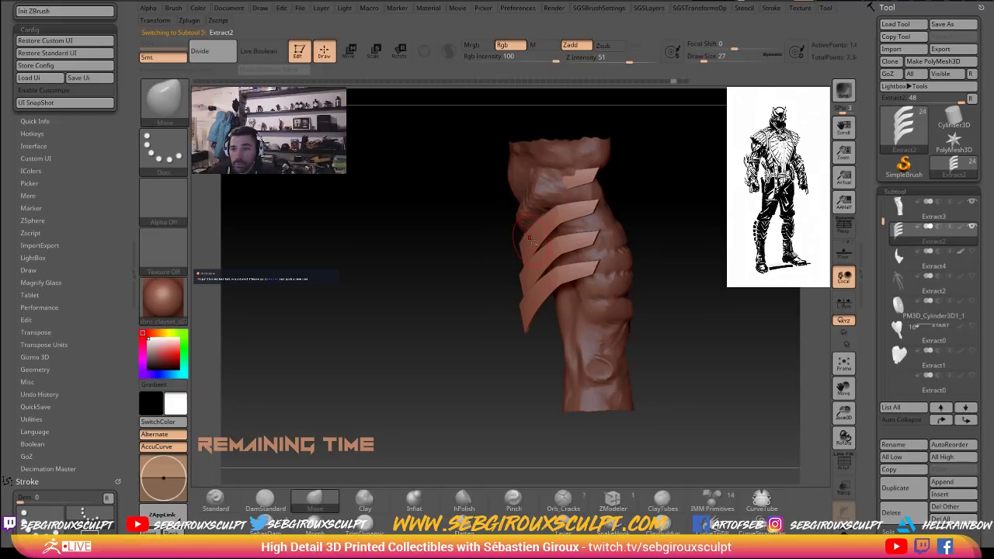
# Reposition and tilt the V-shaped strips against the front of the shin with Transpose lines, and return to Draw mode.
pyautogui.click(348, 56)
pyautogui.keyDown('shift'); pyautogui.moveTo(536, 262); pyautogui.dragTo(536, 348); pyautogui.keyUp('shift')
pyautogui.moveTo(536, 303)
pyautogui.mouseDown()
pyautogui.moveTo(547, 352)
pyautogui.moveTo(558, 351)
pyautogui.mouseUp()
pyautogui.press('r')
pyautogui.press('w')
pyautogui.keyDown('shift'); pyautogui.moveTo(555, 295); pyautogui.dragTo(595, 294); pyautogui.keyUp('shift')
pyautogui.moveTo(471, 325); pyautogui.dragTo(578, 319)
pyautogui.moveTo(696, 325); pyautogui.dragTo(684, 323)
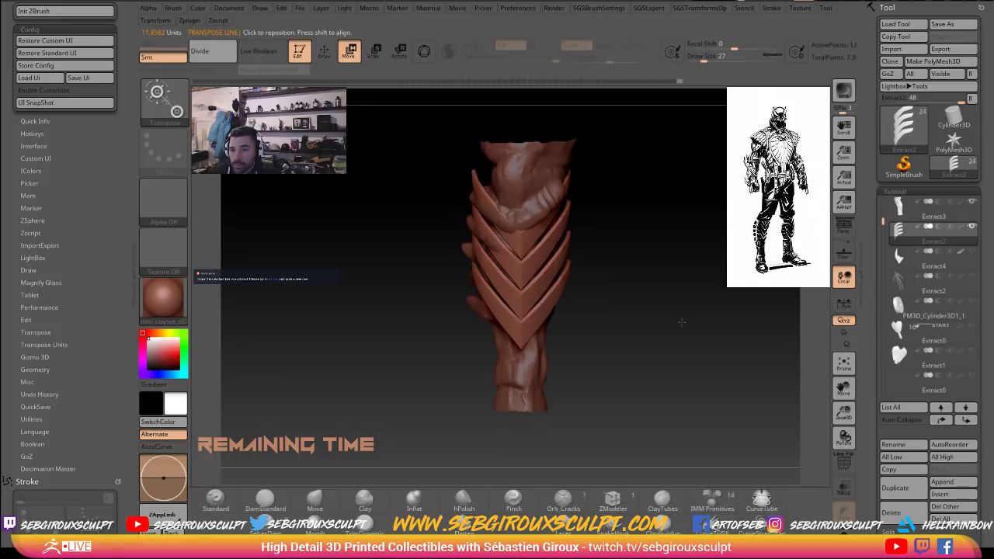
pyautogui.press('q')
# Inspect how the V-shaped strips fit around the side of the extracted leg, and keep the strips as the active subtool.
pyautogui.moveTo(590, 257)
pyautogui.mouseDown()
pyautogui.moveTo(704, 255)
pyautogui.moveTo(519, 255)
pyautogui.mouseUp()
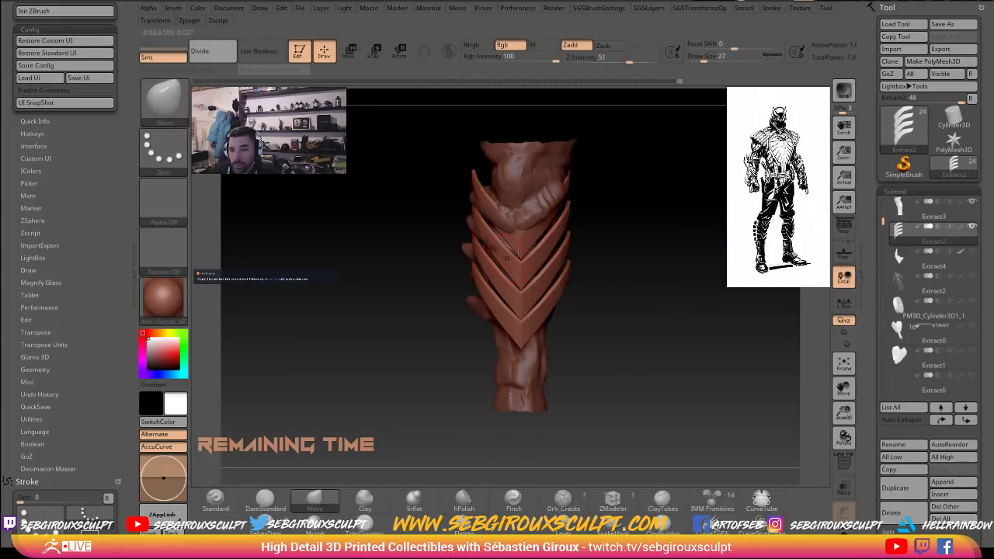
pyautogui.keyDown('alt'); pyautogui.click(472, 300); pyautogui.keyUp('alt')
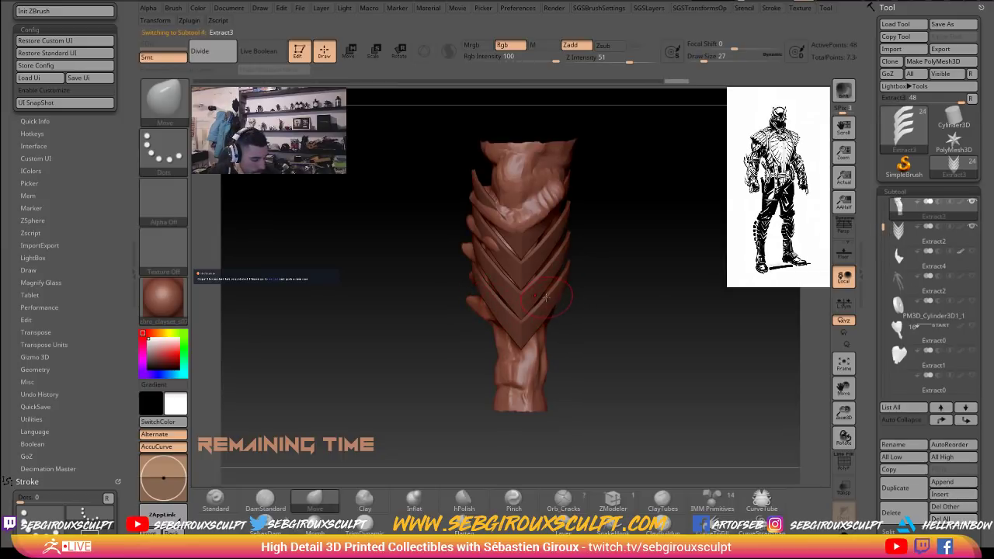
pyautogui.moveTo(657, 275); pyautogui.dragTo(482, 264)
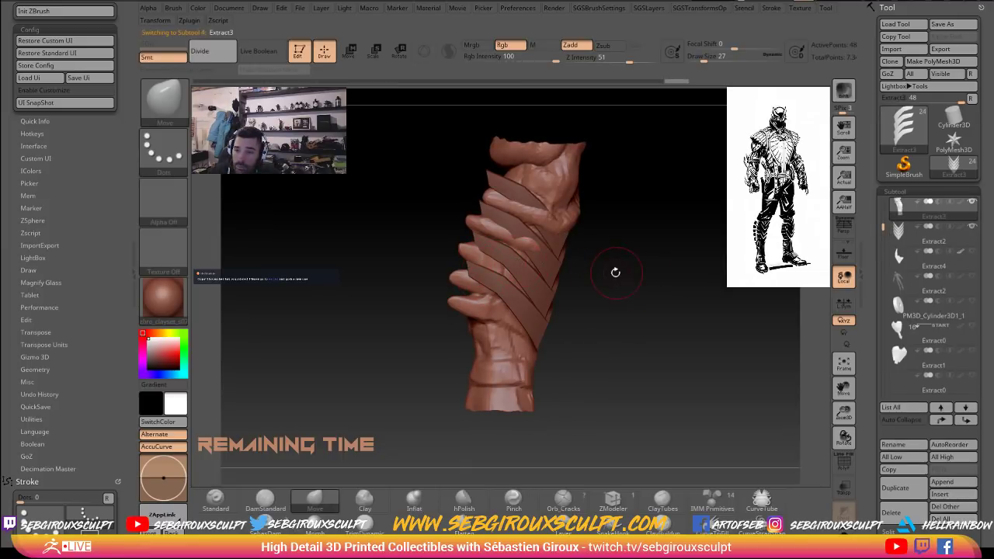
pyautogui.moveTo(615, 272); pyautogui.dragTo(537, 282)
pyautogui.keyDown('alt'); pyautogui.click(539, 281); pyautogui.keyUp('alt')
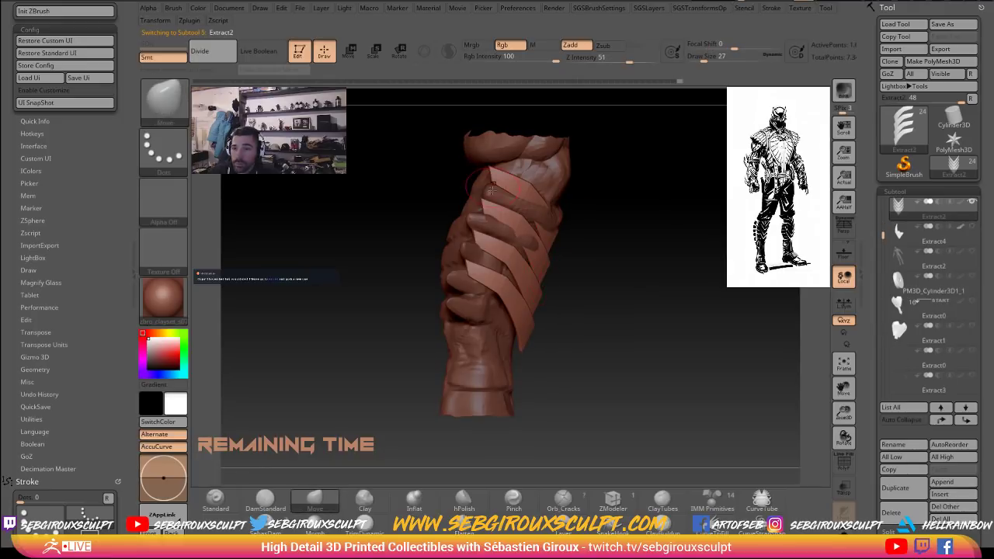
# Shift the V-shaped strips with the transform gizmo so they sit closer against the front of the shin.
pyautogui.click(354, 54)
pyautogui.moveTo(475, 306)
pyautogui.keyDown('shift'); pyautogui.mouseDown()
pyautogui.moveTo(459, 306)
pyautogui.moveTo(468, 306)
pyautogui.mouseUp(); pyautogui.keyUp('shift')
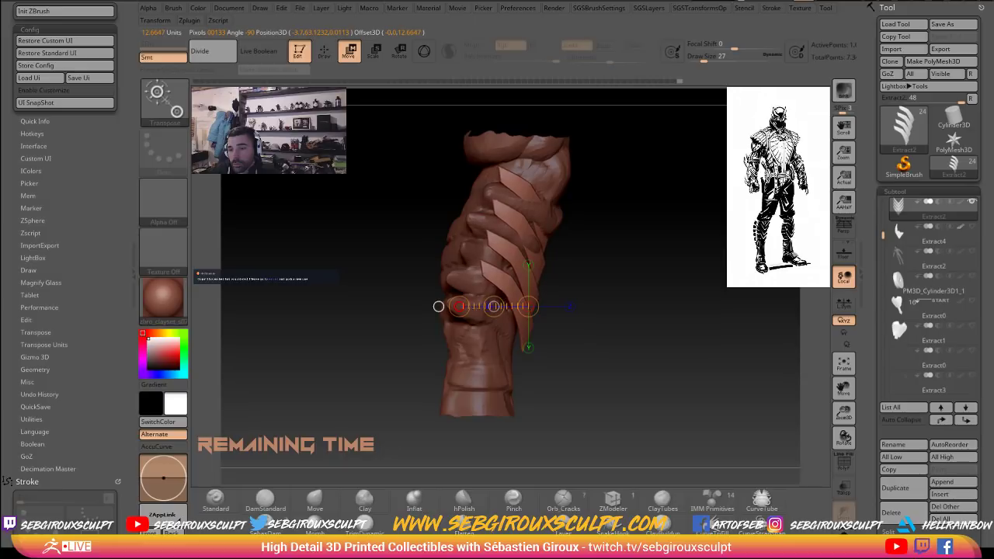
pyautogui.press('y')
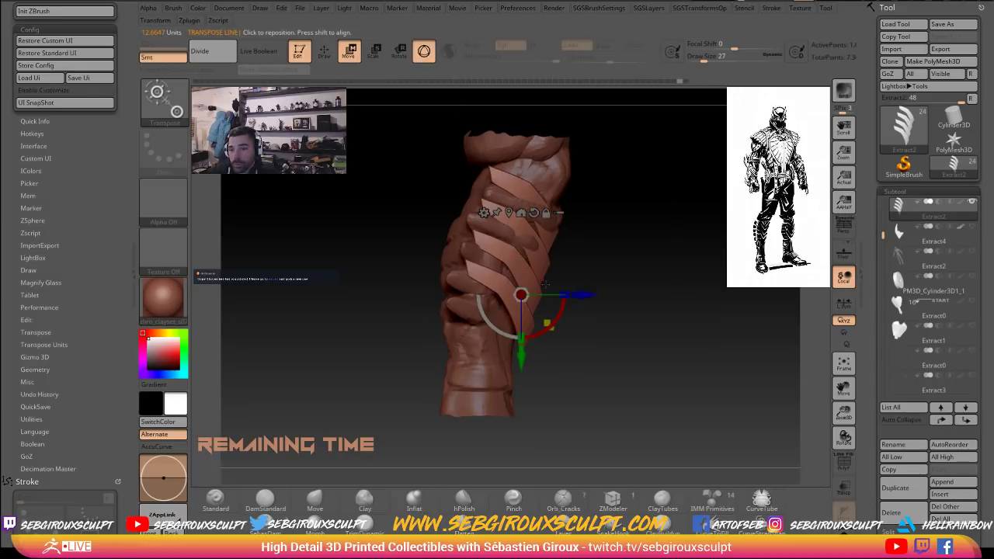
pyautogui.moveTo(565, 295); pyautogui.dragTo(554, 295)
pyautogui.moveTo(516, 337); pyautogui.dragTo(511, 336)
pyautogui.moveTo(591, 344); pyautogui.dragTo(522, 332)
pyautogui.moveTo(538, 340); pyautogui.dragTo(599, 333)
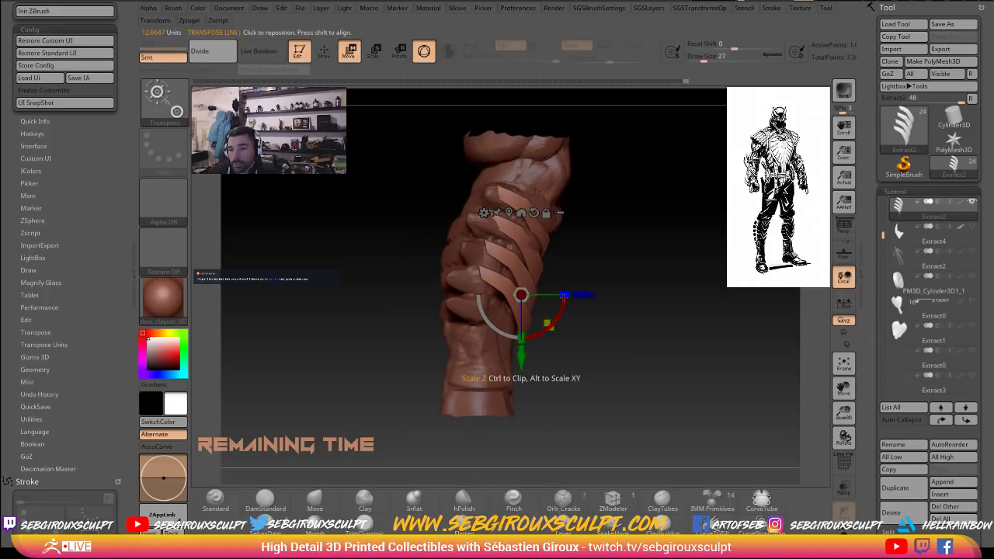
pyautogui.moveTo(586, 296); pyautogui.dragTo(586, 295)
pyautogui.moveTo(626, 317); pyautogui.dragTo(659, 317)
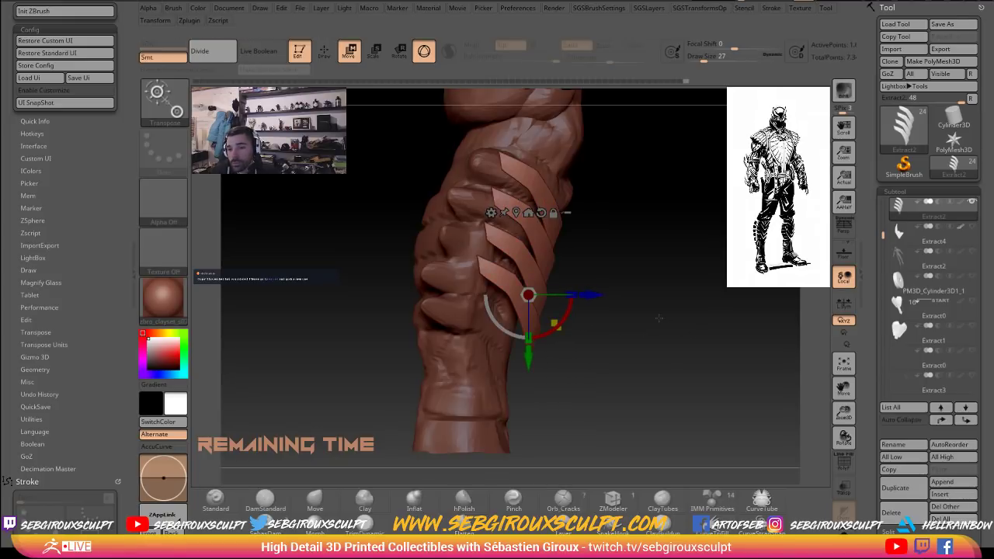
# Tilt the V-shaped strips with the gizmo to follow the slope of the shin, and try out a change of their width.
pyautogui.moveTo(567, 316); pyautogui.dragTo(587, 303)
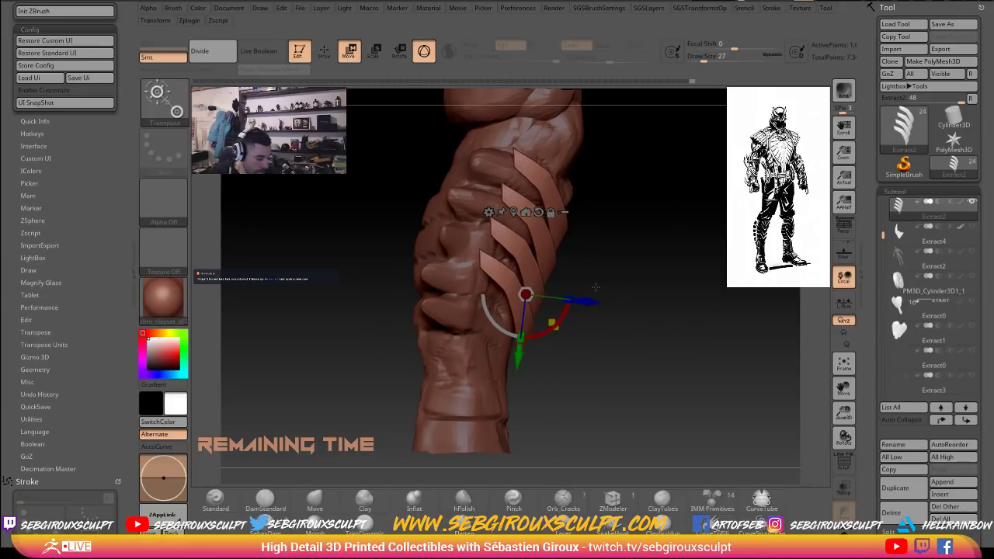
pyautogui.moveTo(684, 334); pyautogui.dragTo(631, 327)
pyautogui.moveTo(657, 318)
pyautogui.mouseDown()
pyautogui.moveTo(663, 309)
pyautogui.moveTo(646, 314)
pyautogui.moveTo(669, 308)
pyautogui.mouseUp()
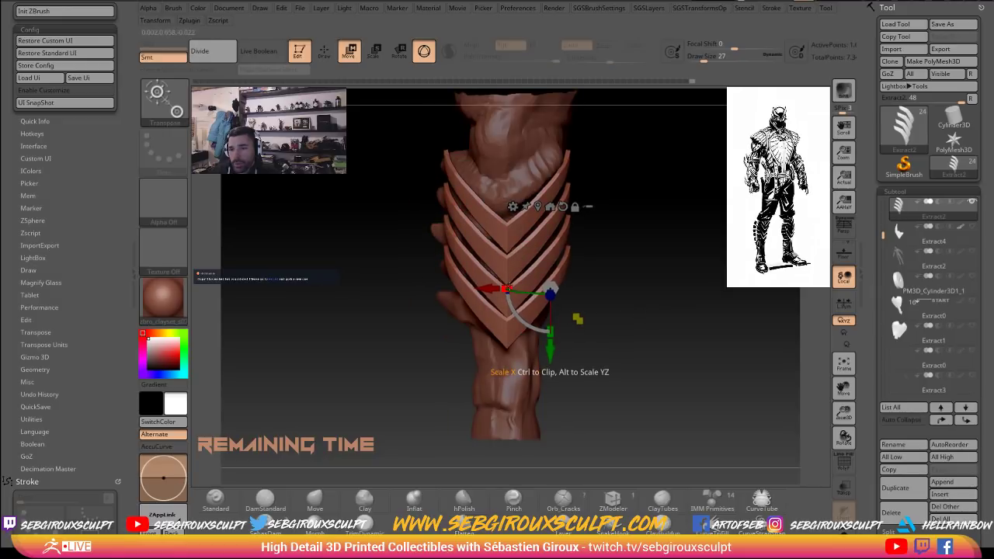
pyautogui.moveTo(509, 288); pyautogui.dragTo(664, 258)
pyautogui.hotkey('ctrl', 'z')
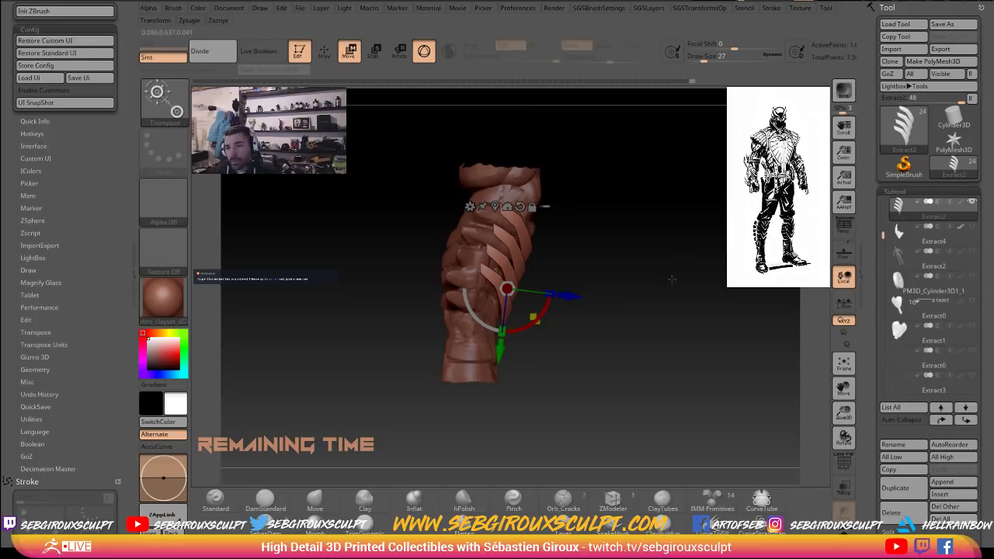
# Make the extracted leg the active subtool and return to Draw mode for sculpting its side.
pyautogui.keyDown('shift'); pyautogui.moveTo(688, 303); pyautogui.dragTo(461, 210); pyautogui.keyUp('shift')
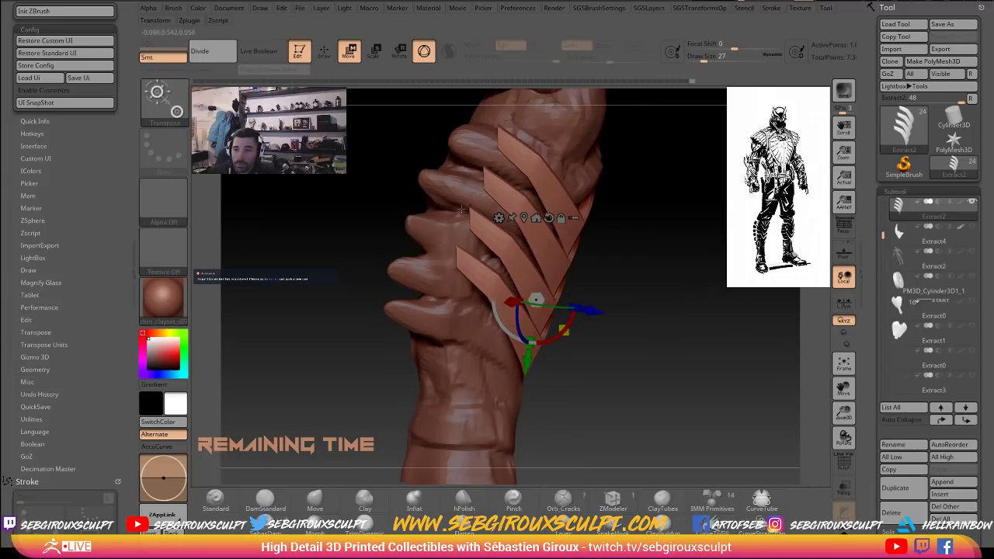
pyautogui.keyDown('alt'); pyautogui.click(471, 195); pyautogui.keyUp('alt')
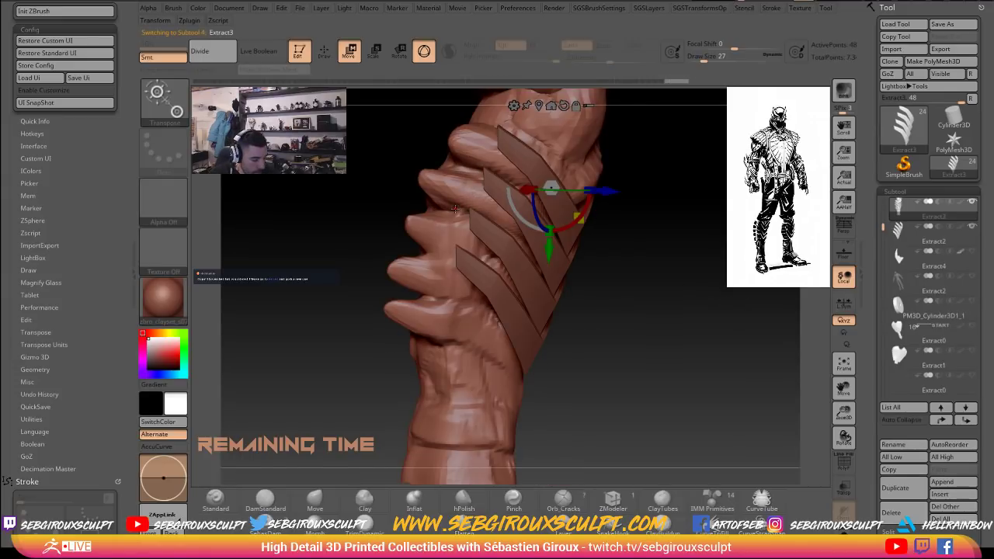
pyautogui.click(460, 207)
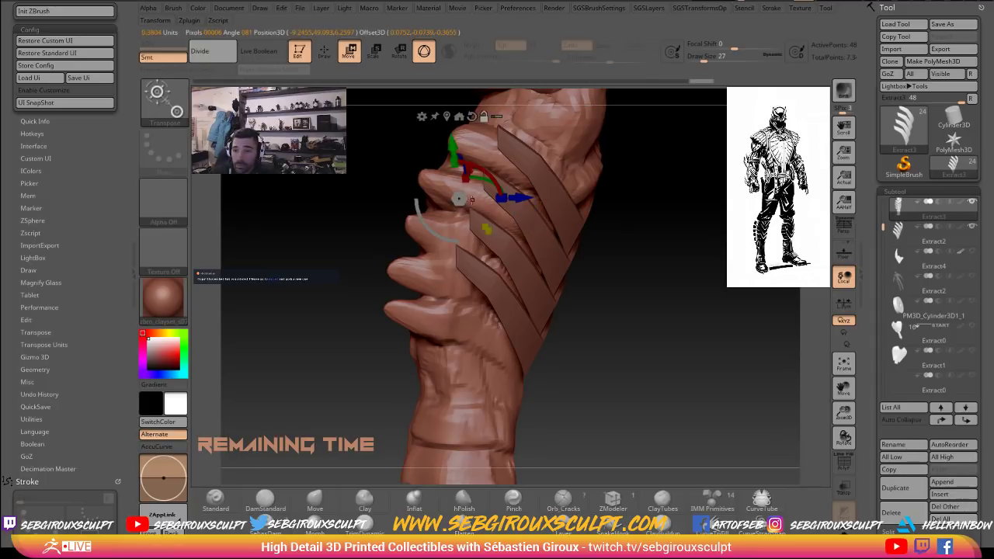
pyautogui.press('q')
pyautogui.keyDown('alt'); pyautogui.click(463, 205); pyautogui.keyUp('alt')
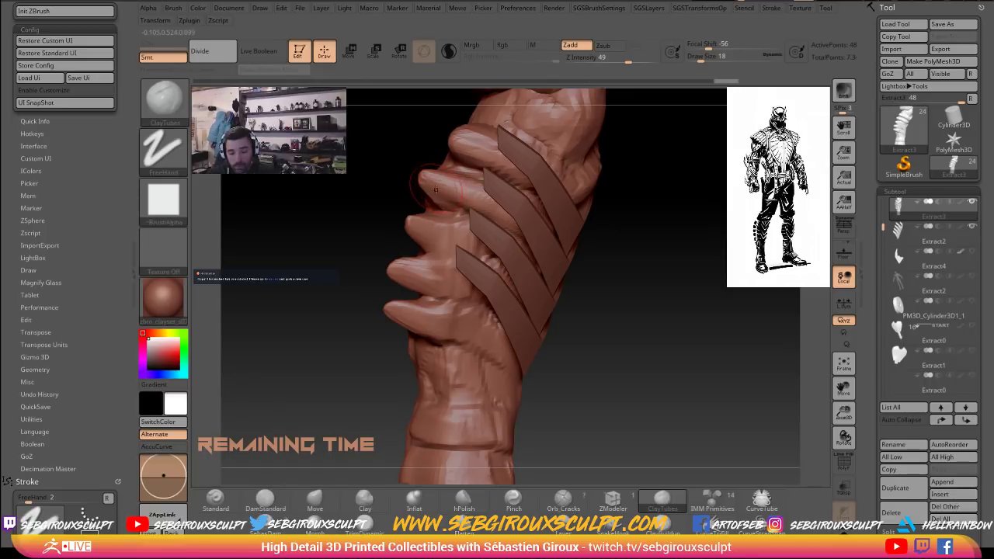
# Build up the upper side of the leg over the finger-like ridges with ClayTubes, raising the brush size to 29.
pyautogui.moveTo(384, 172)
pyautogui.mouseDown()
pyautogui.moveTo(455, 186)
pyautogui.moveTo(432, 175)
pyautogui.moveTo(437, 192)
pyautogui.moveTo(465, 188)
pyautogui.mouseUp()
pyautogui.moveTo(380, 159); pyautogui.dragTo(395, 161)
pyautogui.press(']')
pyautogui.moveTo(466, 146)
pyautogui.mouseDown()
pyautogui.moveTo(454, 140)
pyautogui.moveTo(478, 148)
pyautogui.moveTo(450, 152)
pyautogui.moveTo(478, 125)
pyautogui.moveTo(467, 121)
pyautogui.mouseUp()
pyautogui.moveTo(427, 195)
pyautogui.mouseDown()
pyautogui.moveTo(416, 231)
pyautogui.moveTo(412, 220)
pyautogui.mouseUp()
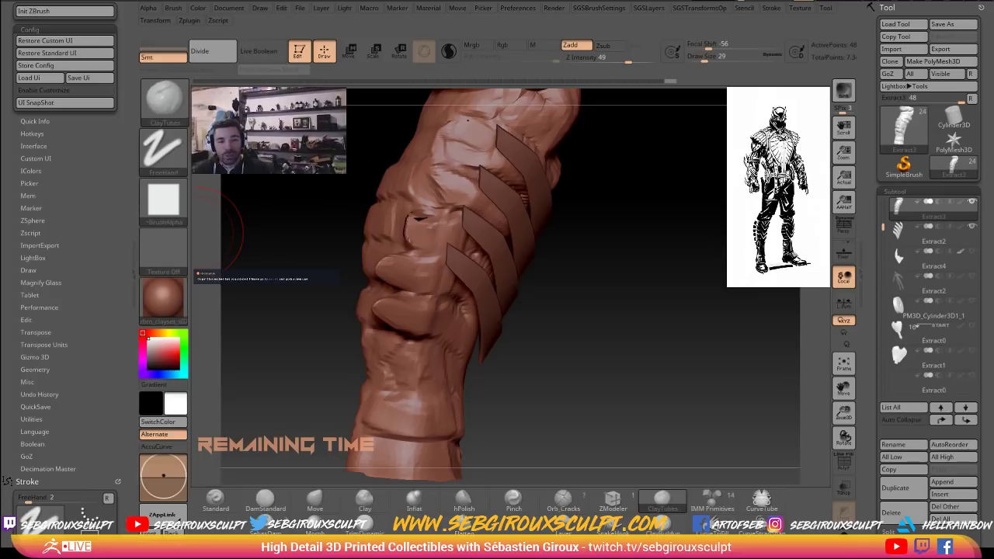
# Smooth the built-up upper calf and fill over the two lower side ridges with ClayTubes.
pyautogui.moveTo(702, 324); pyautogui.dragTo(486, 274)
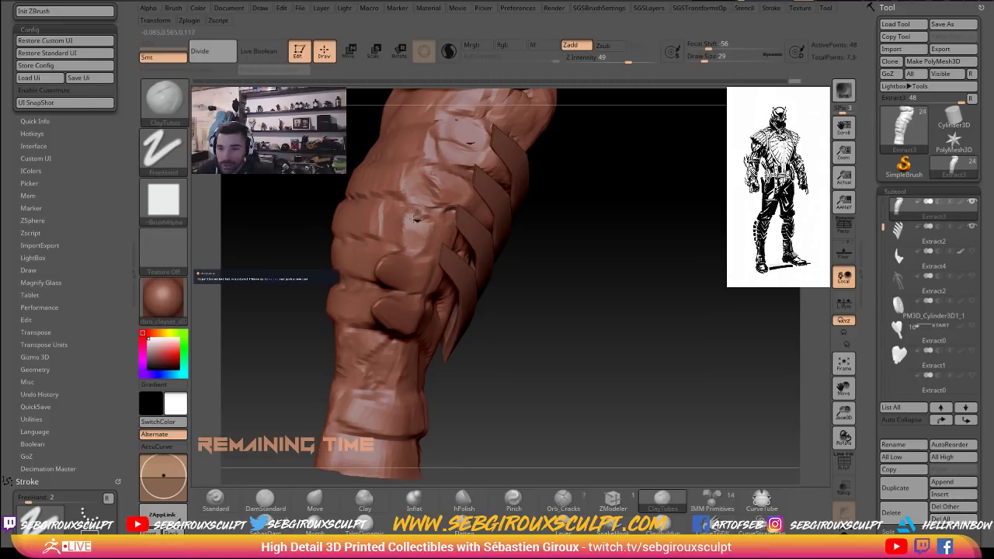
pyautogui.moveTo(419, 226)
pyautogui.keyDown('shift'); pyautogui.mouseDown()
pyautogui.moveTo(438, 194)
pyautogui.moveTo(439, 142)
pyautogui.mouseUp(); pyautogui.keyUp('shift')
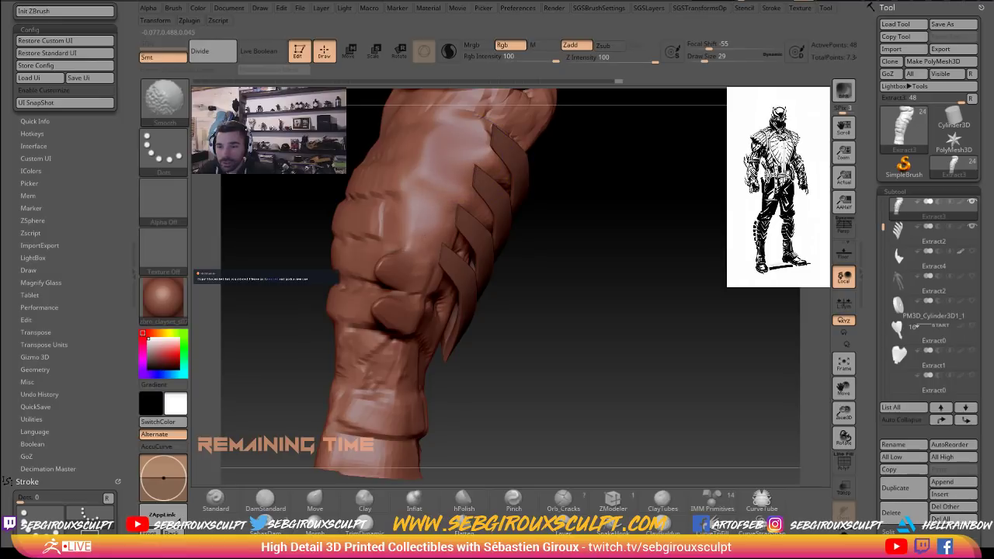
pyautogui.moveTo(387, 268)
pyautogui.mouseDown()
pyautogui.moveTo(398, 262)
pyautogui.moveTo(407, 281)
pyautogui.moveTo(390, 325)
pyautogui.moveTo(405, 338)
pyautogui.mouseUp()
pyautogui.moveTo(385, 303)
pyautogui.mouseDown()
pyautogui.moveTo(409, 309)
pyautogui.moveTo(414, 332)
pyautogui.moveTo(379, 303)
pyautogui.moveTo(388, 286)
pyautogui.moveTo(371, 320)
pyautogui.moveTo(379, 292)
pyautogui.moveTo(389, 331)
pyautogui.moveTo(394, 311)
pyautogui.moveTo(372, 300)
pyautogui.moveTo(355, 318)
pyautogui.mouseUp()
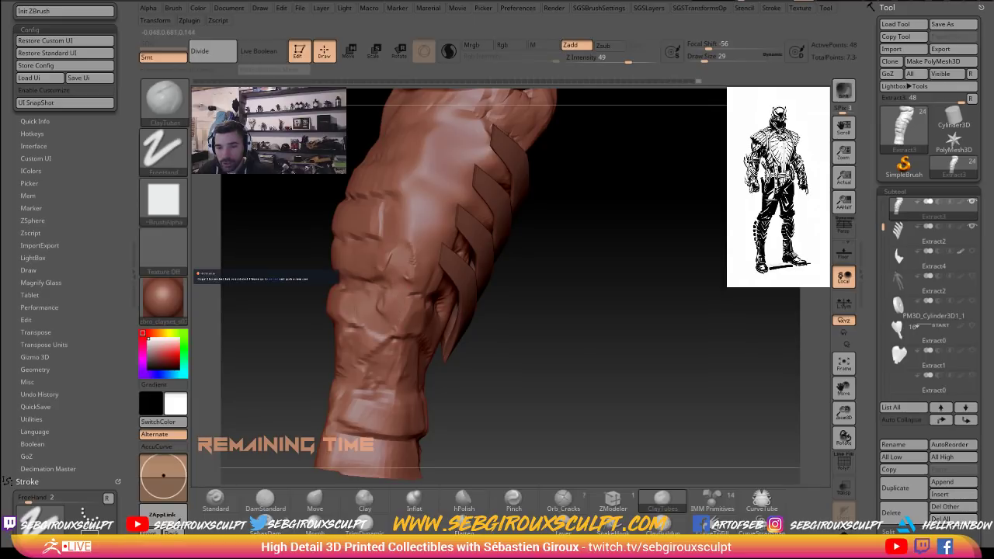
pyautogui.moveTo(533, 339); pyautogui.dragTo(435, 294)
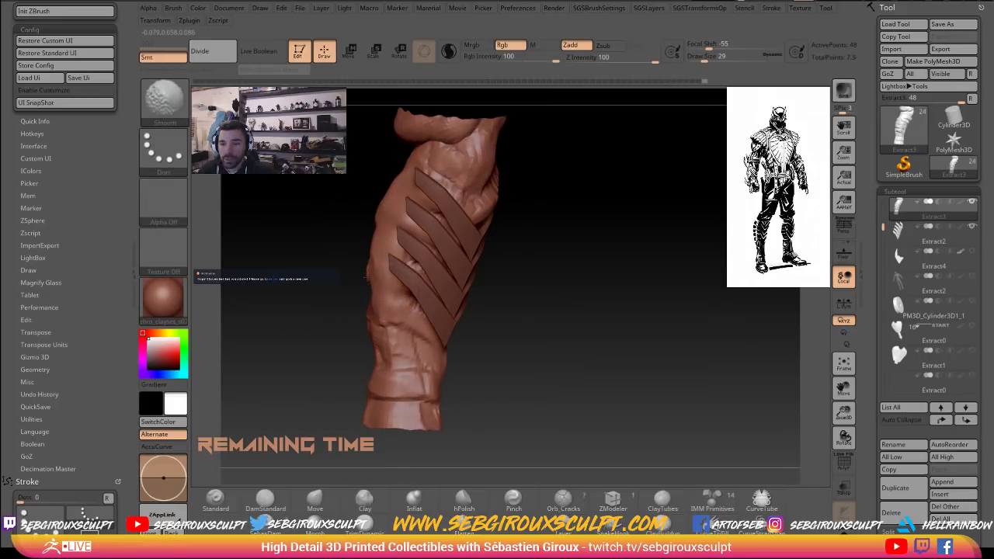
# Smooth the outer side of the calf next to the V-shaped strips, down to above the ankle.
pyautogui.moveTo(368, 319); pyautogui.dragTo(435, 319)
pyautogui.moveTo(360, 321); pyautogui.dragTo(390, 294)
pyautogui.moveTo(446, 330); pyautogui.dragTo(381, 306)
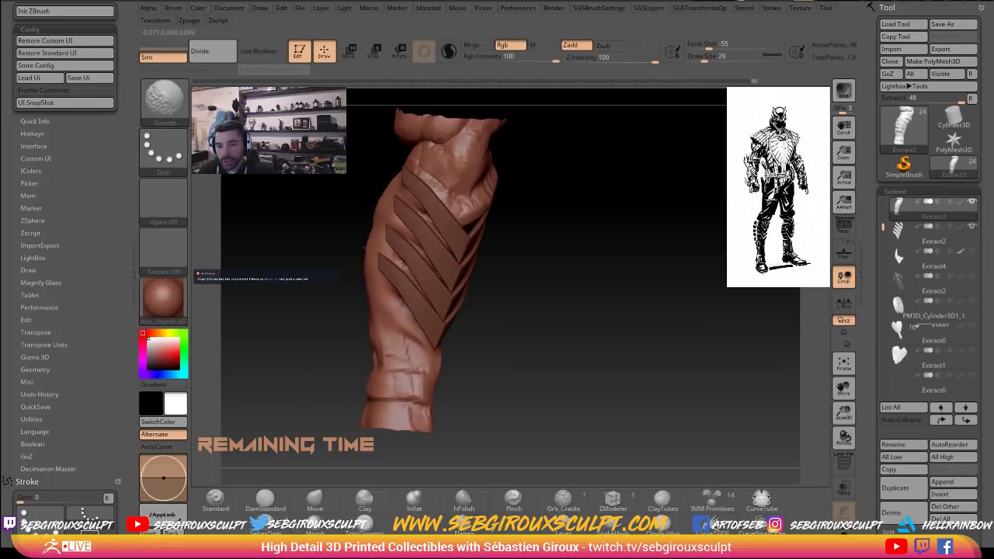
pyautogui.keyDown('shift'); pyautogui.moveTo(370, 227); pyautogui.dragTo(344, 212); pyautogui.keyUp('shift')
pyautogui.moveTo(344, 212); pyautogui.dragTo(464, 244)
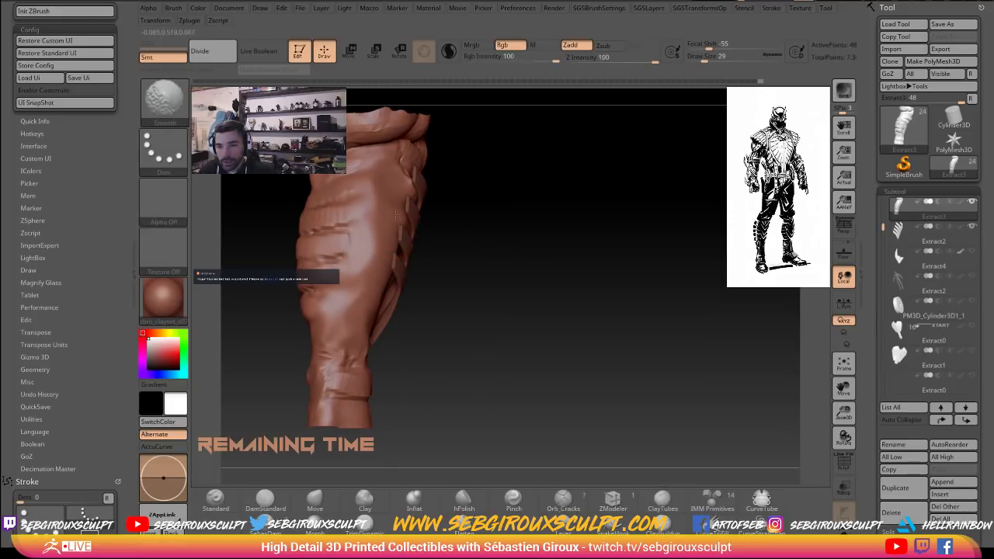
pyautogui.keyDown('shift'); pyautogui.moveTo(444, 195); pyautogui.dragTo(410, 195); pyautogui.keyUp('shift')
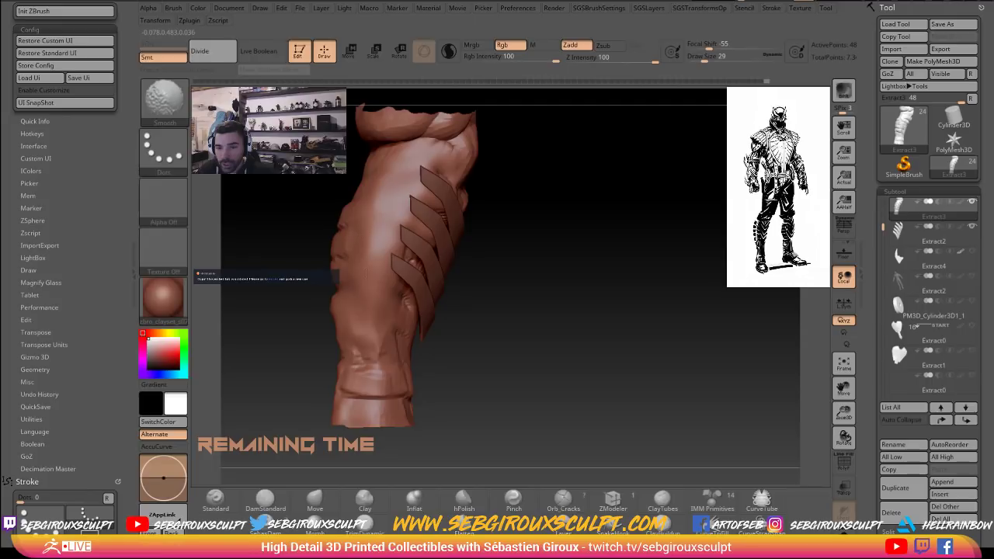
# Enlarge the brush to 51, lay diagonal ClayTubes strokes across the calf beside the V-shaped strips, and smooth them.
pyautogui.keyDown('shift'); pyautogui.moveTo(376, 343); pyautogui.dragTo(432, 266); pyautogui.keyUp('shift')
pyautogui.moveTo(359, 285); pyautogui.dragTo(398, 284)
pyautogui.press('space')
pyautogui.press('space')
pyautogui.moveTo(386, 242); pyautogui.dragTo(421, 263)
pyautogui.moveTo(386, 221); pyautogui.dragTo(432, 243)
pyautogui.moveTo(394, 203); pyautogui.dragTo(435, 226)
pyautogui.moveTo(405, 186); pyautogui.dragTo(451, 199)
pyautogui.moveTo(425, 157)
pyautogui.mouseDown()
pyautogui.moveTo(459, 175)
pyautogui.moveTo(404, 204)
pyautogui.moveTo(397, 247)
pyautogui.mouseUp()
pyautogui.press('shift')
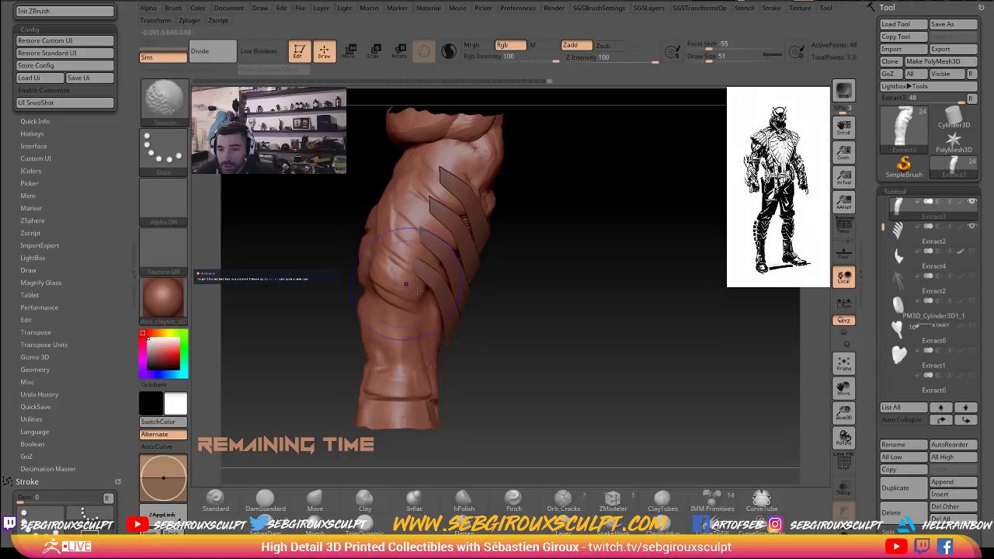
pyautogui.moveTo(534, 284)
pyautogui.mouseDown()
pyautogui.moveTo(499, 289)
pyautogui.moveTo(507, 293)
pyautogui.mouseUp()
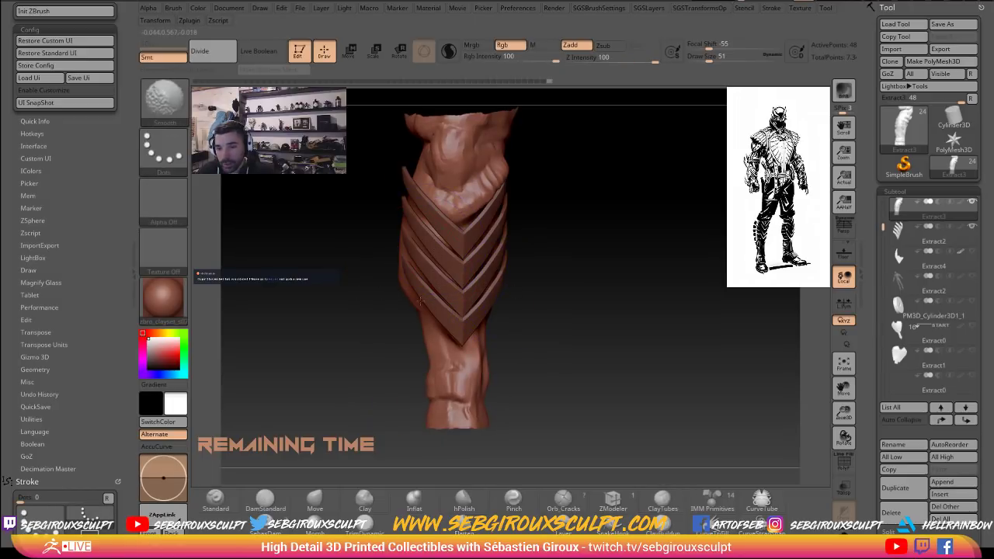
pyautogui.moveTo(364, 306); pyautogui.dragTo(400, 307, button='right')
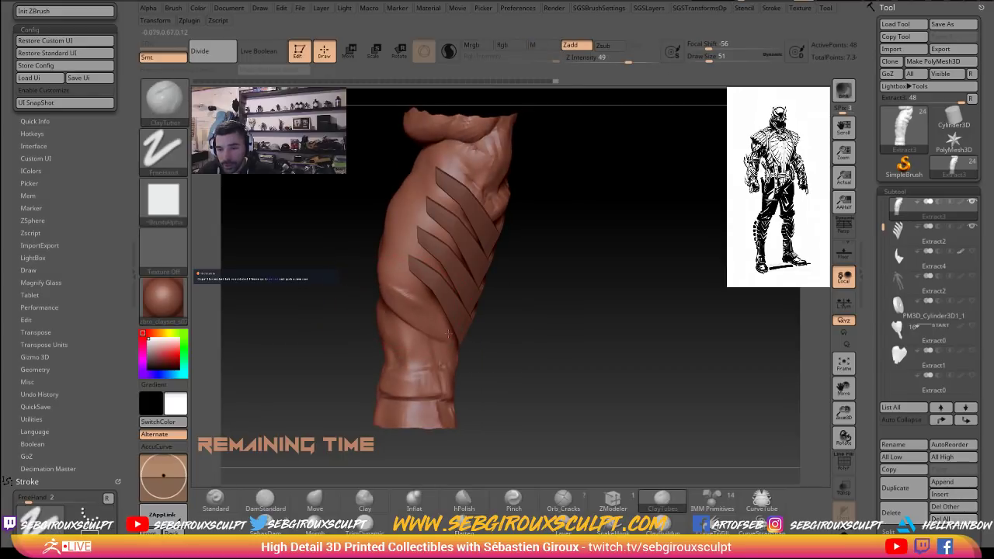
# Build up the lower calf beneath the lowest V-shaped strip with diagonal ClayTubes strokes and smooth it.
pyautogui.moveTo(394, 307); pyautogui.dragTo(432, 334)
pyautogui.moveTo(392, 289); pyautogui.dragTo(443, 309)
pyautogui.press('shift')
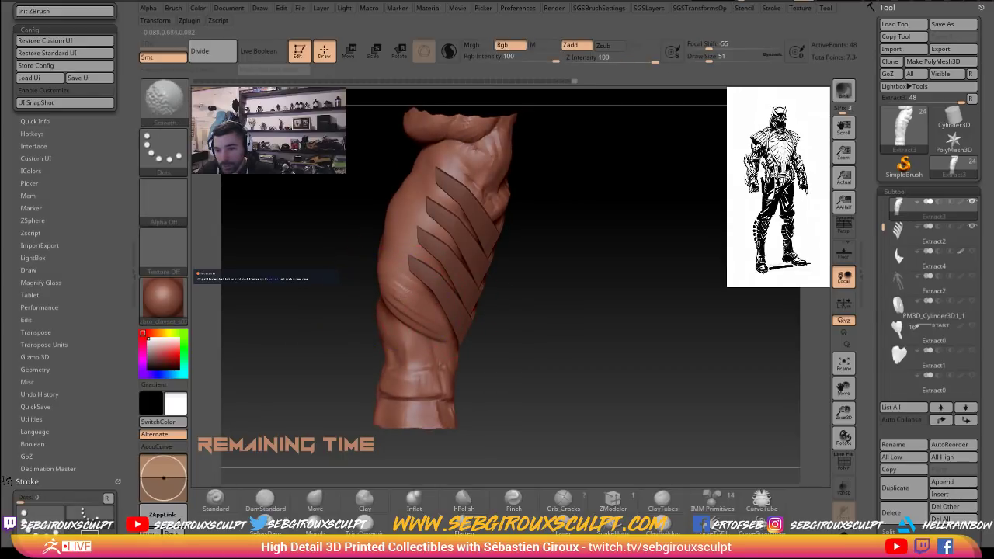
pyautogui.moveTo(522, 317)
pyautogui.mouseDown(button='right')
pyautogui.moveTo(442, 296)
pyautogui.moveTo(478, 299)
pyautogui.mouseUp(button='right')
pyautogui.moveTo(405, 303)
pyautogui.mouseDown()
pyautogui.moveTo(449, 357)
pyautogui.moveTo(462, 349)
pyautogui.moveTo(439, 366)
pyautogui.mouseUp()
pyautogui.moveTo(378, 353)
pyautogui.mouseDown()
pyautogui.moveTo(404, 353)
pyautogui.moveTo(448, 382)
pyautogui.mouseUp()
pyautogui.moveTo(539, 402); pyautogui.dragTo(426, 346)
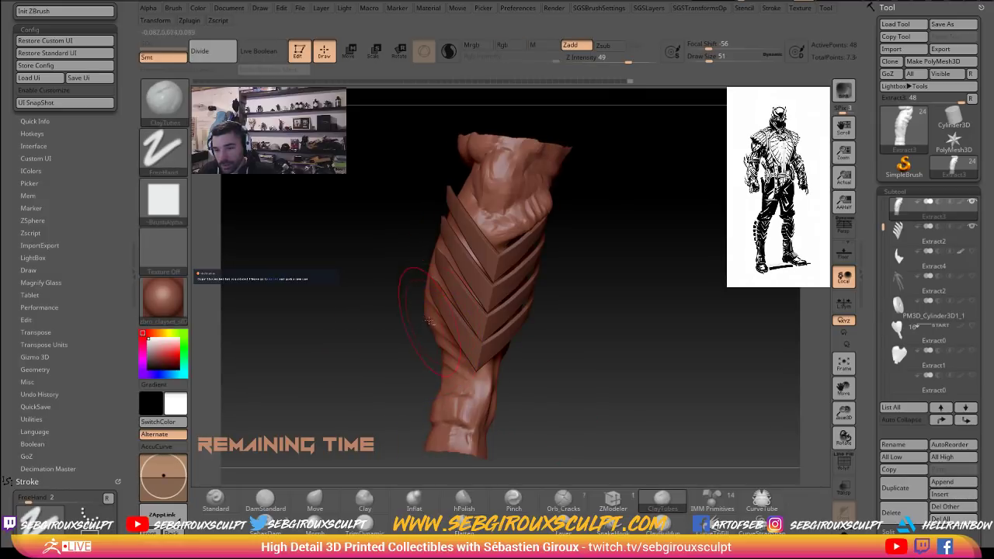
# Add ClayTubes strokes running up the side and back of the calf, and smooth them into the form.
pyautogui.moveTo(396, 305); pyautogui.dragTo(459, 334, button='right')
pyautogui.moveTo(547, 378); pyautogui.dragTo(460, 279, button='right')
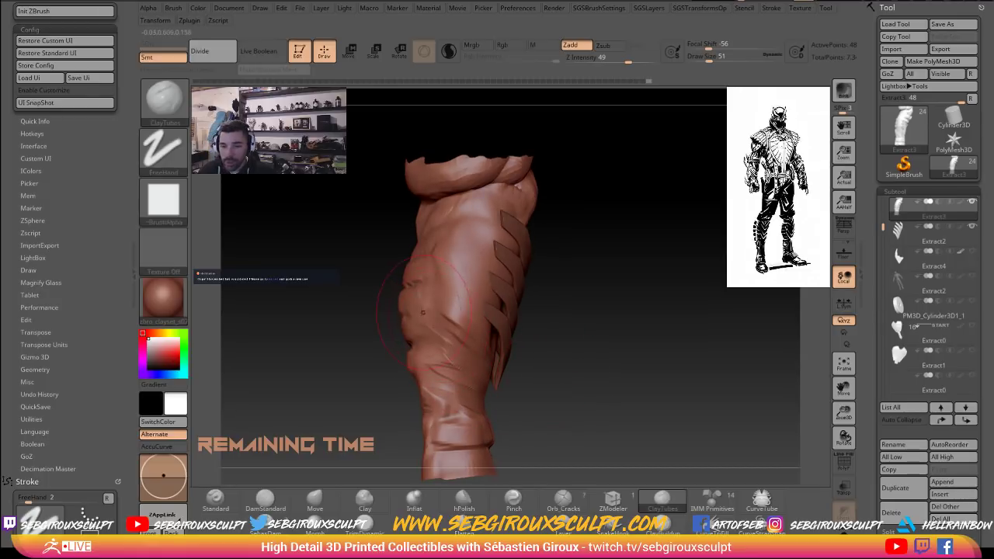
pyautogui.moveTo(460, 306); pyautogui.dragTo(477, 220)
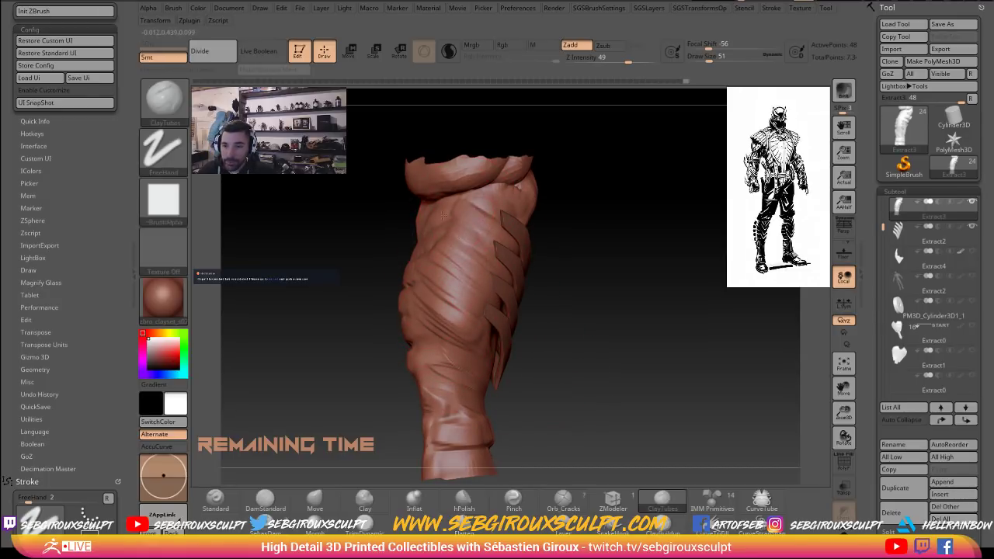
pyautogui.press('shift')
pyautogui.moveTo(384, 244)
pyautogui.mouseDown()
pyautogui.moveTo(373, 249)
pyautogui.moveTo(393, 264)
pyautogui.moveTo(390, 297)
pyautogui.mouseUp()
# Adjust the back contour of the calf with the Move brush, and return to ClayTubes.
pyautogui.moveTo(508, 292)
pyautogui.mouseDown()
pyautogui.moveTo(344, 246)
pyautogui.moveTo(391, 264)
pyautogui.moveTo(369, 233)
pyautogui.moveTo(536, 355)
pyautogui.moveTo(610, 394)
pyautogui.moveTo(582, 384)
pyautogui.moveTo(582, 360)
pyautogui.mouseUp()
pyautogui.press('b')
pyautogui.press('m')
pyautogui.press('v')
pyautogui.moveTo(365, 295)
pyautogui.mouseDown()
pyautogui.moveTo(380, 279)
pyautogui.moveTo(415, 282)
pyautogui.moveTo(360, 329)
pyautogui.moveTo(373, 320)
pyautogui.moveTo(361, 306)
pyautogui.mouseUp()
pyautogui.press('b')
pyautogui.press('c')
pyautogui.press('t')
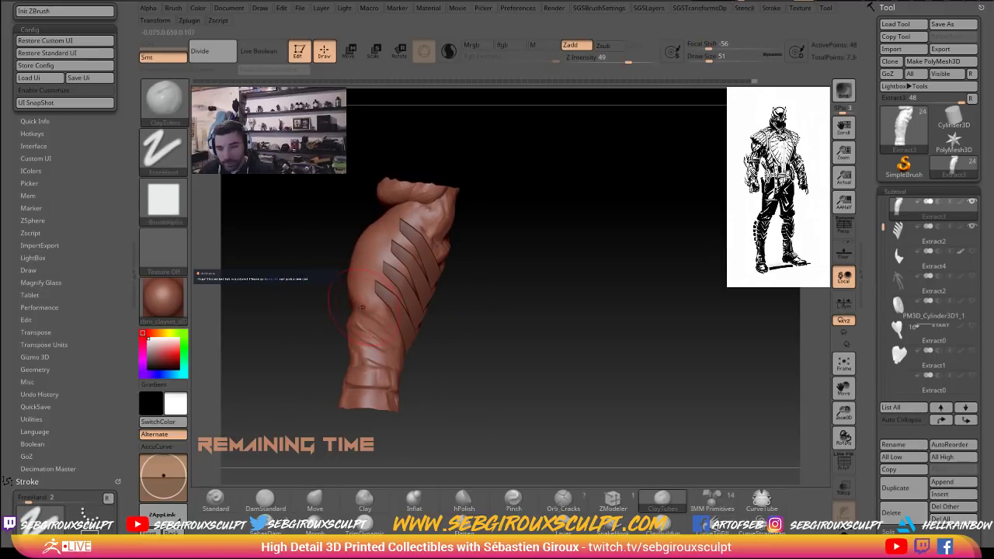
# Smooth the folds on the lower calf above the ankle, and undo the last stroke.
pyautogui.press('shift')
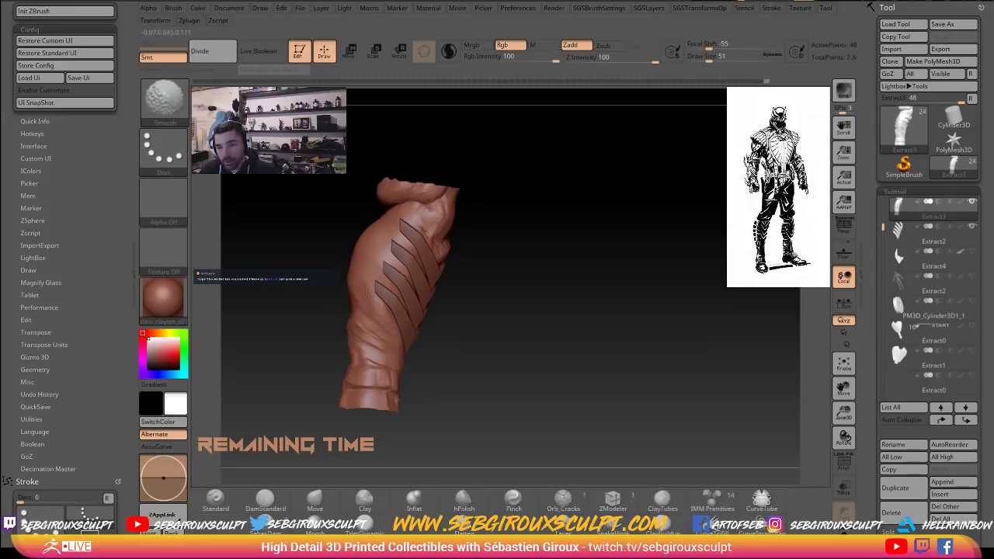
pyautogui.moveTo(349, 323); pyautogui.dragTo(340, 337)
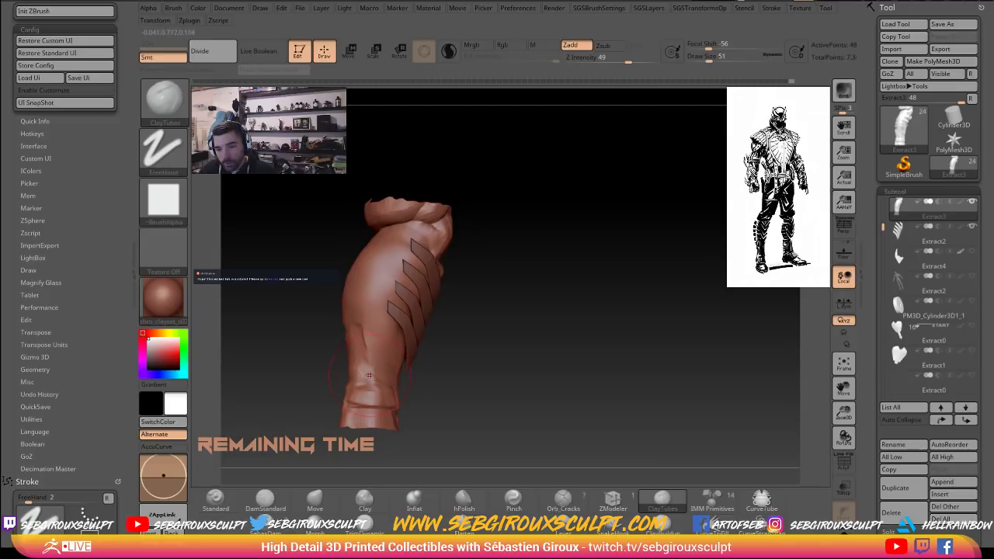
pyautogui.press('shift')
pyautogui.moveTo(375, 364)
pyautogui.keyDown('shift'); pyautogui.mouseDown()
pyautogui.moveTo(491, 372)
pyautogui.moveTo(389, 368)
pyautogui.moveTo(385, 380)
pyautogui.mouseUp(); pyautogui.keyUp('shift')
pyautogui.hotkey('ctrl', 'z')
# Build up and smooth the narrow front of the lower shin just below the tip of the lowest V-shaped strip.
pyautogui.moveTo(387, 381); pyautogui.dragTo(399, 381, button='right')
pyautogui.moveTo(403, 384); pyautogui.dragTo(404, 355)
pyautogui.press('shift')
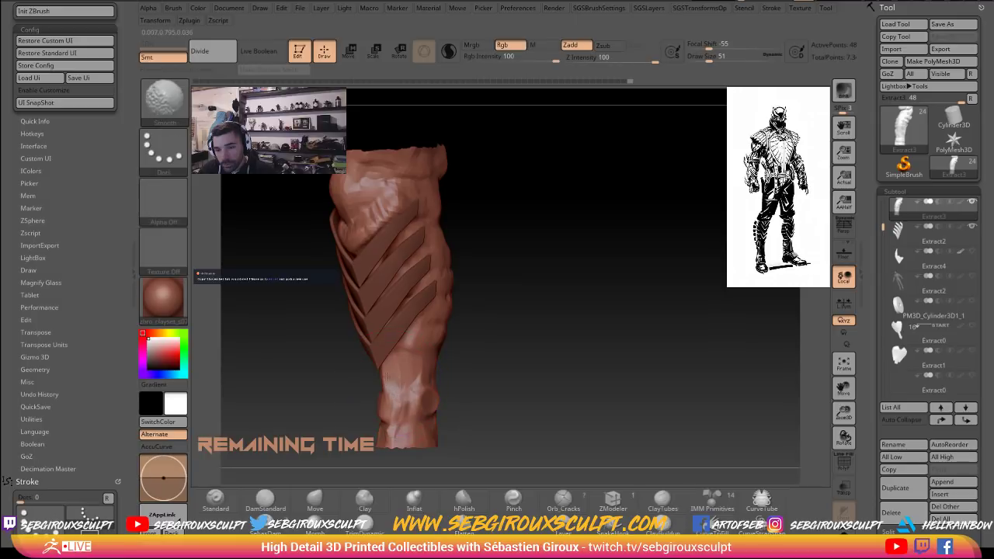
pyautogui.keyDown('shift'); pyautogui.moveTo(388, 370); pyautogui.dragTo(391, 380, button='right'); pyautogui.keyUp('shift')
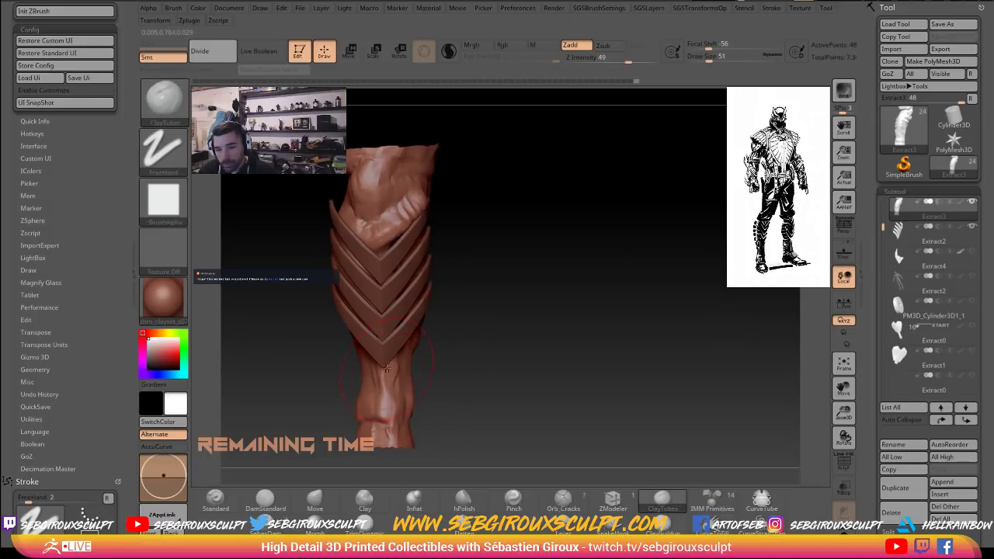
pyautogui.press('shift')
pyautogui.moveTo(404, 367); pyautogui.dragTo(382, 366, button='right')
pyautogui.moveTo(397, 360)
pyautogui.mouseDown()
pyautogui.moveTo(402, 381)
pyautogui.moveTo(403, 363)
pyautogui.mouseUp()
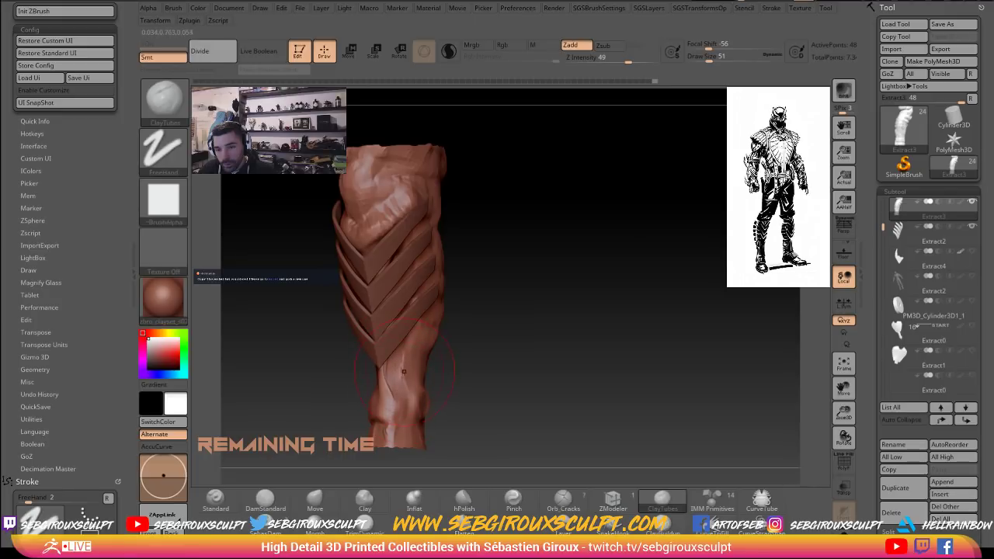
pyautogui.press('shift')
pyautogui.moveTo(398, 363); pyautogui.dragTo(354, 360, button='right')
# Reduce the brush size to 25, and sculpt and smooth the lower calf where it narrows toward the ankle.
pyautogui.moveTo(429, 325)
pyautogui.mouseDown()
pyautogui.moveTo(440, 343)
pyautogui.moveTo(414, 331)
pyautogui.moveTo(452, 342)
pyautogui.moveTo(437, 363)
pyautogui.moveTo(408, 371)
pyautogui.moveTo(434, 361)
pyautogui.moveTo(454, 408)
pyautogui.mouseUp()
pyautogui.moveTo(438, 374)
pyautogui.mouseDown()
pyautogui.moveTo(445, 397)
pyautogui.moveTo(414, 400)
pyautogui.mouseUp()
pyautogui.hotkey('ctrl', 'z')
pyautogui.moveTo(552, 385); pyautogui.dragTo(488, 390)
pyautogui.moveTo(463, 387)
pyautogui.mouseDown()
pyautogui.moveTo(464, 405)
pyautogui.moveTo(470, 370)
pyautogui.mouseUp()
pyautogui.moveTo(552, 378)
pyautogui.mouseDown()
pyautogui.moveTo(587, 276)
pyautogui.moveTo(486, 345)
pyautogui.moveTo(545, 418)
pyautogui.moveTo(436, 377)
pyautogui.moveTo(468, 378)
pyautogui.mouseUp()
pyautogui.press('space')
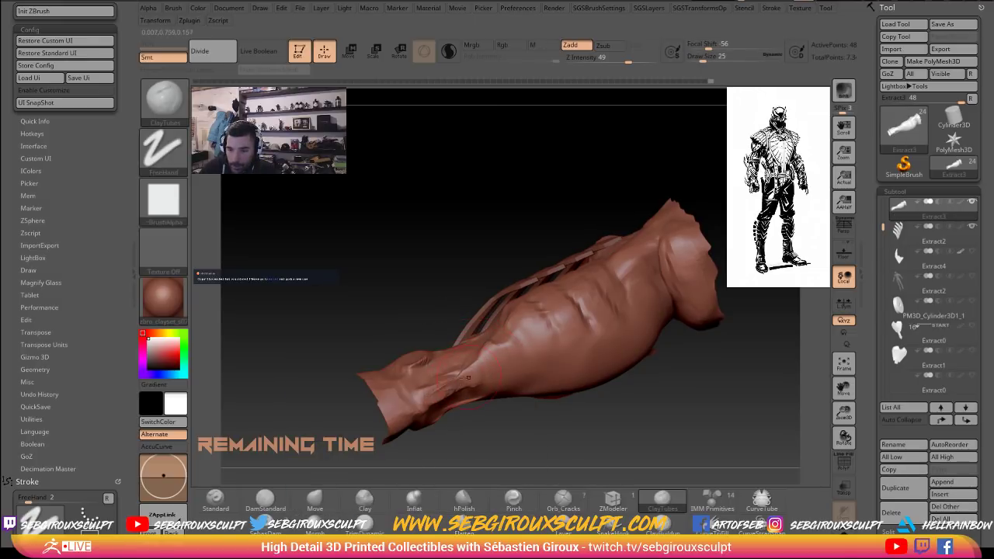
pyautogui.press('shift')
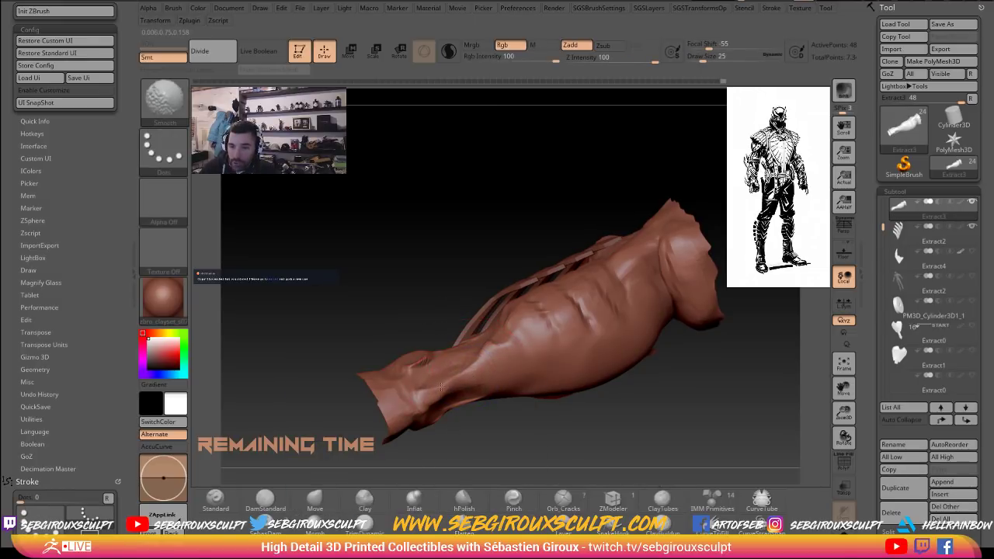
pyautogui.keyDown('shift'); pyautogui.moveTo(452, 380); pyautogui.dragTo(463, 377); pyautogui.keyUp('shift')
pyautogui.moveTo(553, 418); pyautogui.dragTo(557, 390)
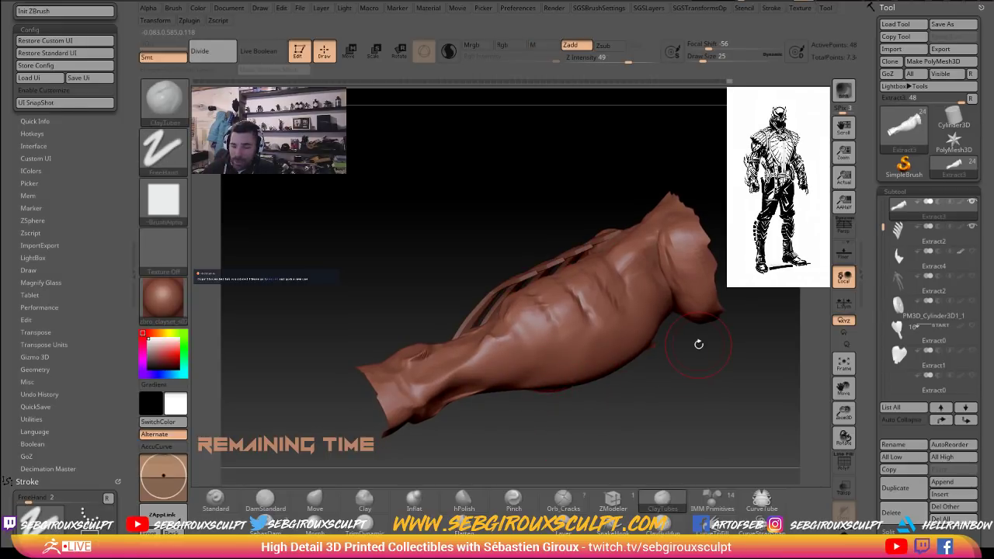
# Build up and smooth the tendon ridge at the lower back of the calf just above the ankle.
pyautogui.moveTo(494, 414); pyautogui.dragTo(442, 395)
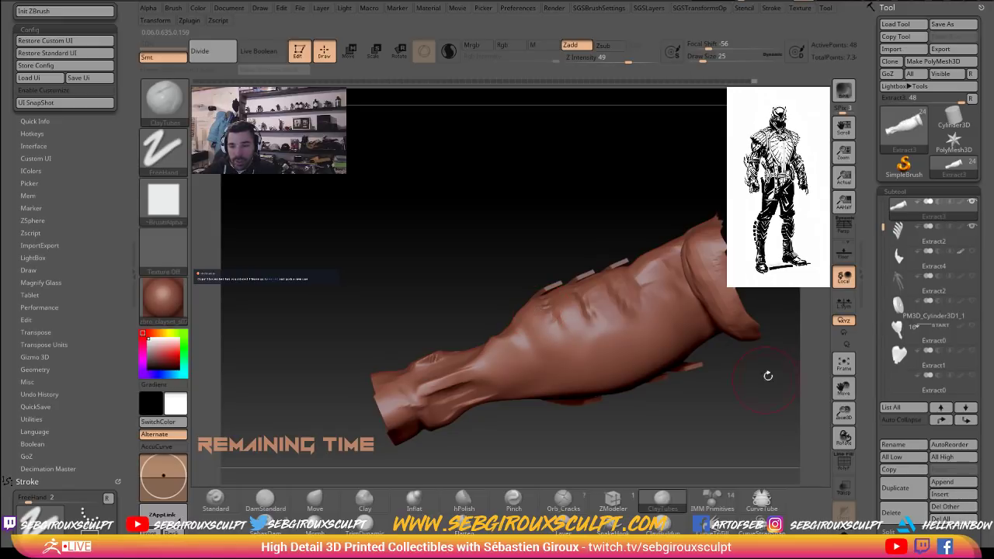
pyautogui.press('shift')
pyautogui.keyDown('shift'); pyautogui.moveTo(457, 381); pyautogui.dragTo(471, 376); pyautogui.keyUp('shift')
pyautogui.moveTo(412, 394); pyautogui.dragTo(448, 381)
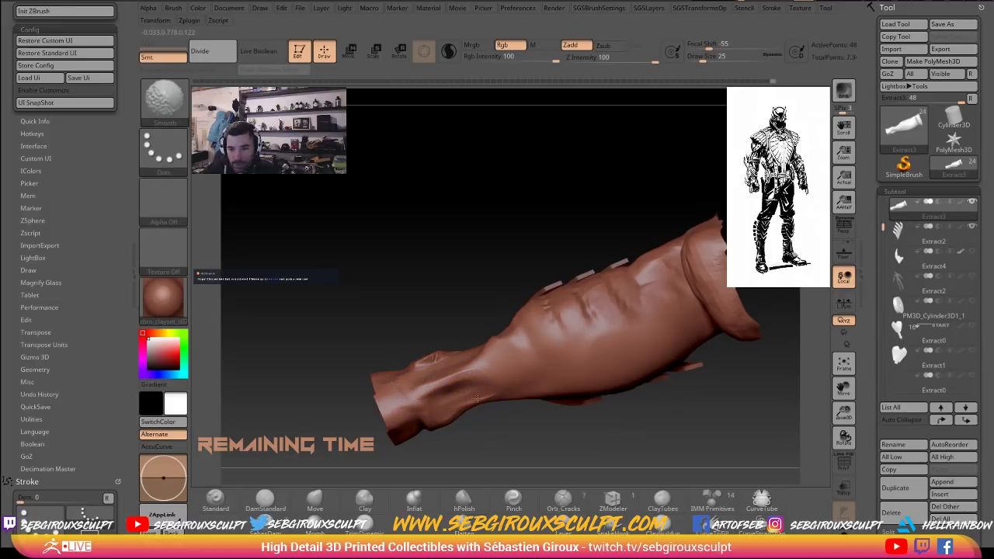
pyautogui.moveTo(518, 435)
pyautogui.mouseDown()
pyautogui.moveTo(600, 423)
pyautogui.moveTo(655, 393)
pyautogui.moveTo(640, 348)
pyautogui.mouseUp()
# Adjust the lower leg's shape with the Move brush, and return to ClayTubes at brush size 20.
pyautogui.press('b')
pyautogui.press('m')
pyautogui.press('v')
pyautogui.press('space')
pyautogui.moveTo(481, 369)
pyautogui.mouseDown()
pyautogui.moveTo(481, 383)
pyautogui.moveTo(481, 370)
pyautogui.moveTo(512, 399)
pyautogui.mouseUp()
pyautogui.press('space')
pyautogui.keyDown('alt'); pyautogui.moveTo(568, 299); pyautogui.dragTo(462, 269); pyautogui.keyUp('alt')
pyautogui.moveTo(561, 343); pyautogui.dragTo(603, 375)
pyautogui.moveTo(447, 269); pyautogui.dragTo(454, 281)
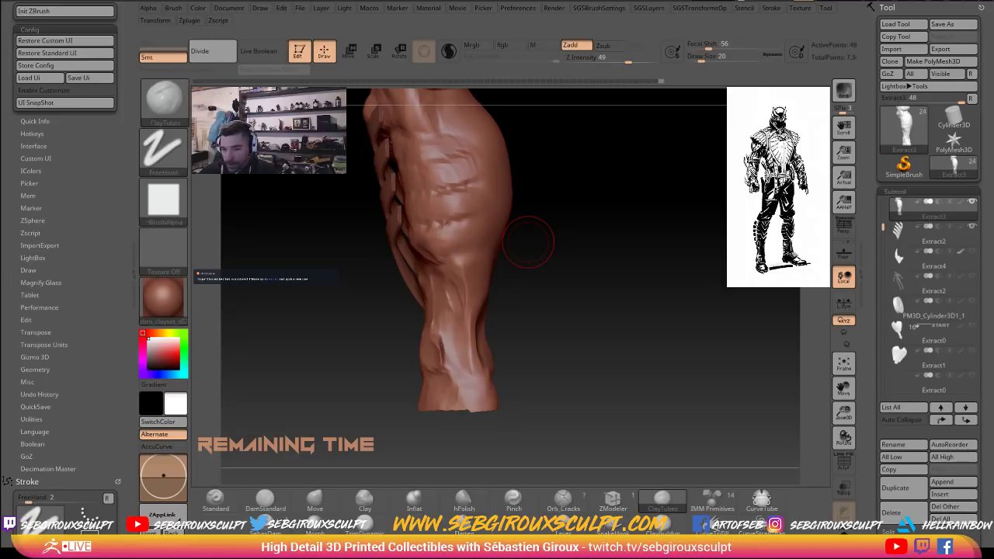
# Sculpt the narrow part of the lower calf and smooth out the raised lump on the side of the ankle.
pyautogui.moveTo(602, 330); pyautogui.dragTo(485, 312)
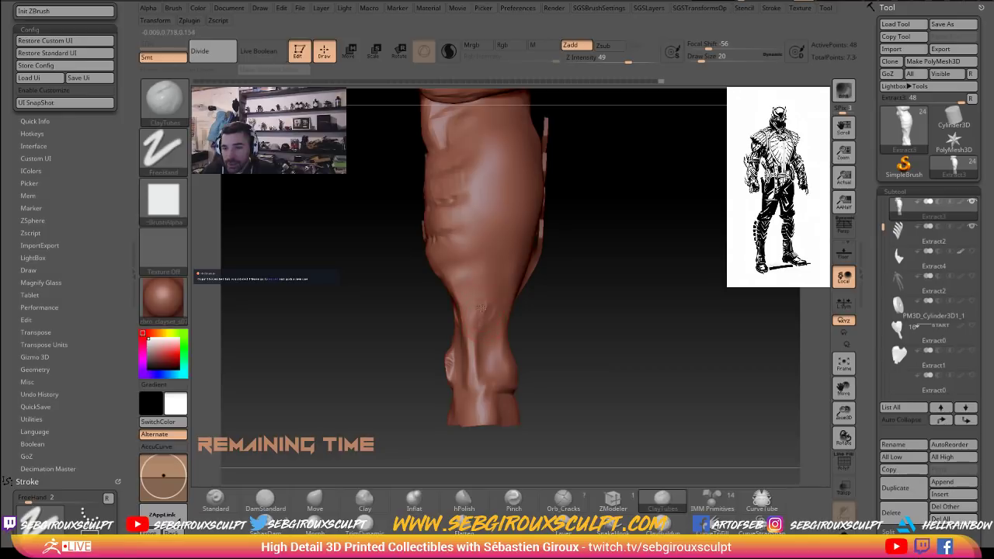
pyautogui.press('shift')
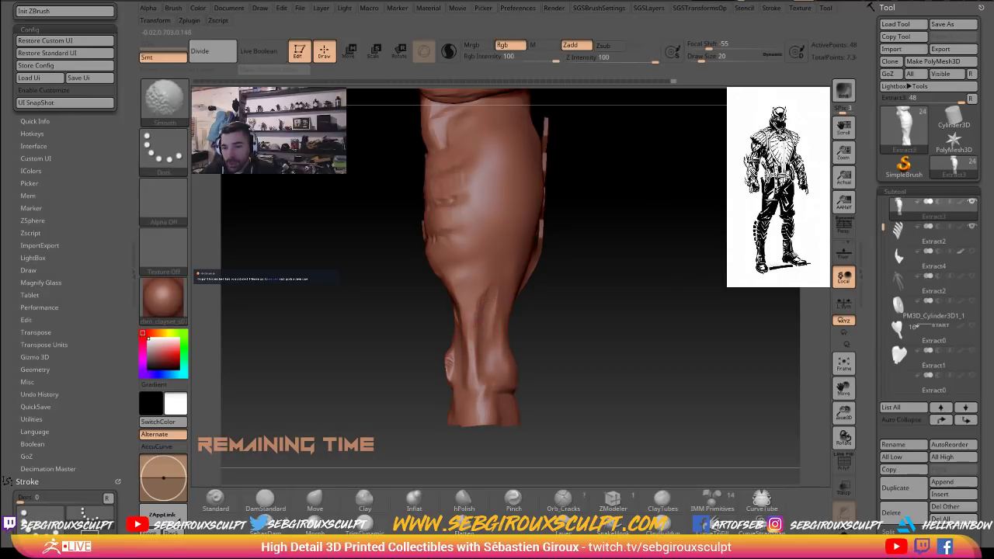
pyautogui.moveTo(396, 303); pyautogui.dragTo(526, 313)
pyautogui.press('shift')
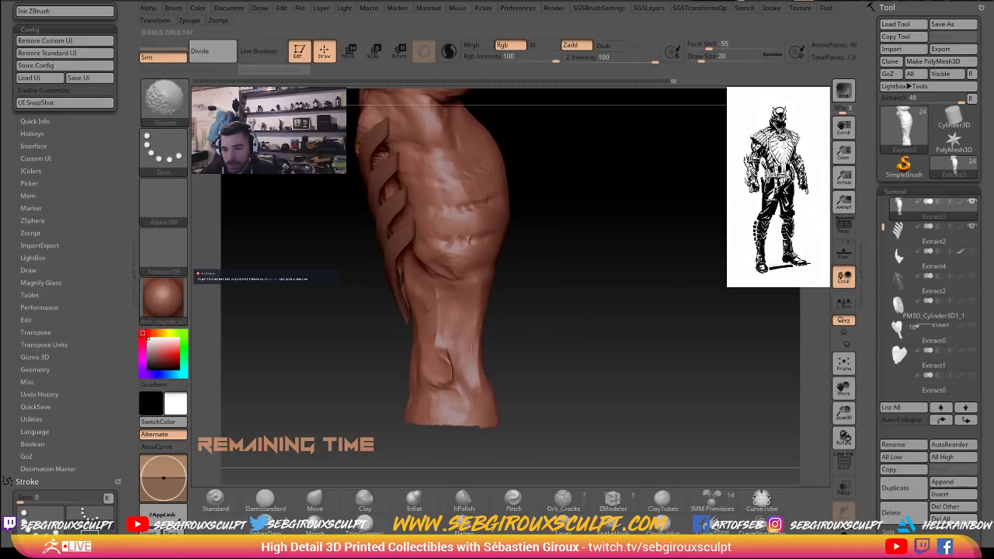
pyautogui.keyDown('shift'); pyautogui.moveTo(448, 367); pyautogui.dragTo(464, 393); pyautogui.keyUp('shift')
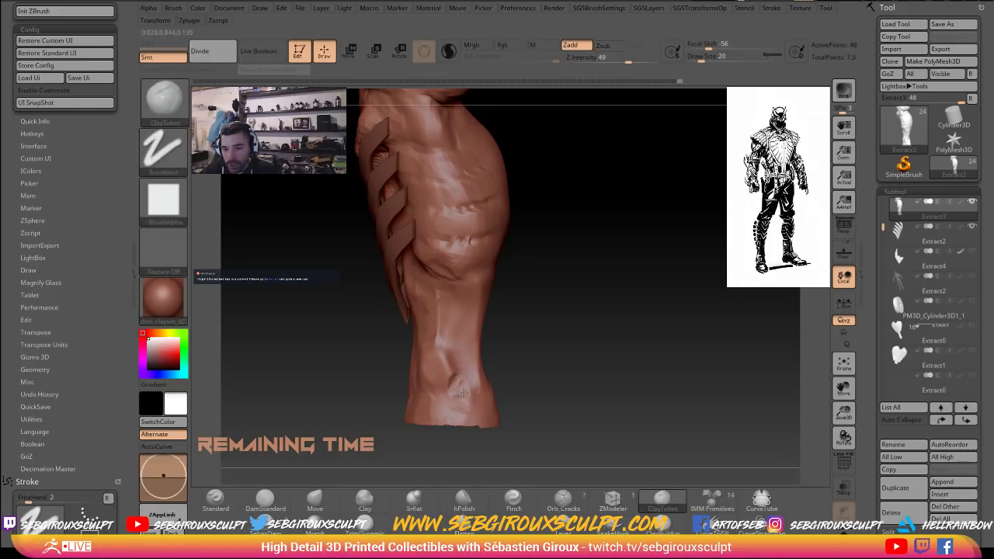
pyautogui.press('shift')
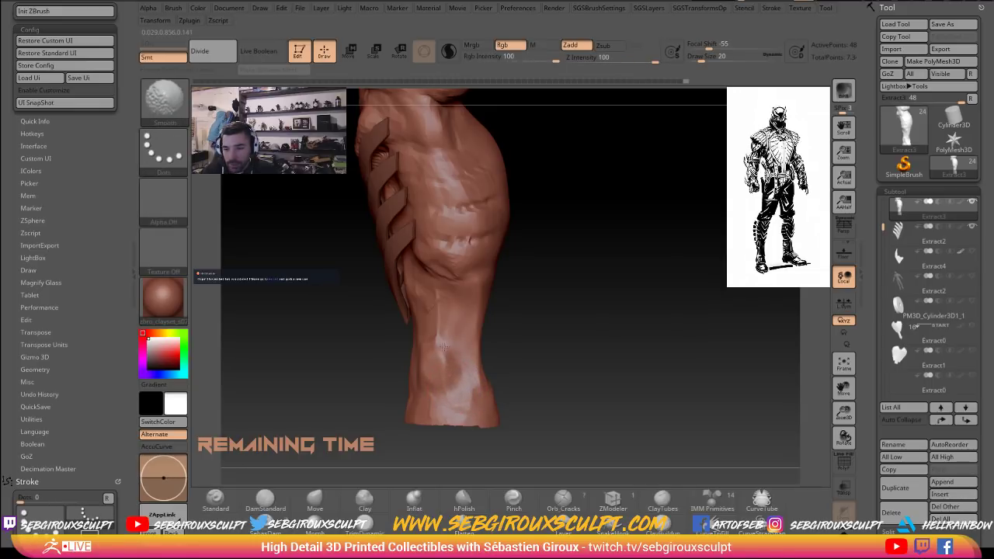
pyautogui.keyDown('shift'); pyautogui.moveTo(524, 360); pyautogui.dragTo(542, 329); pyautogui.keyUp('shift')
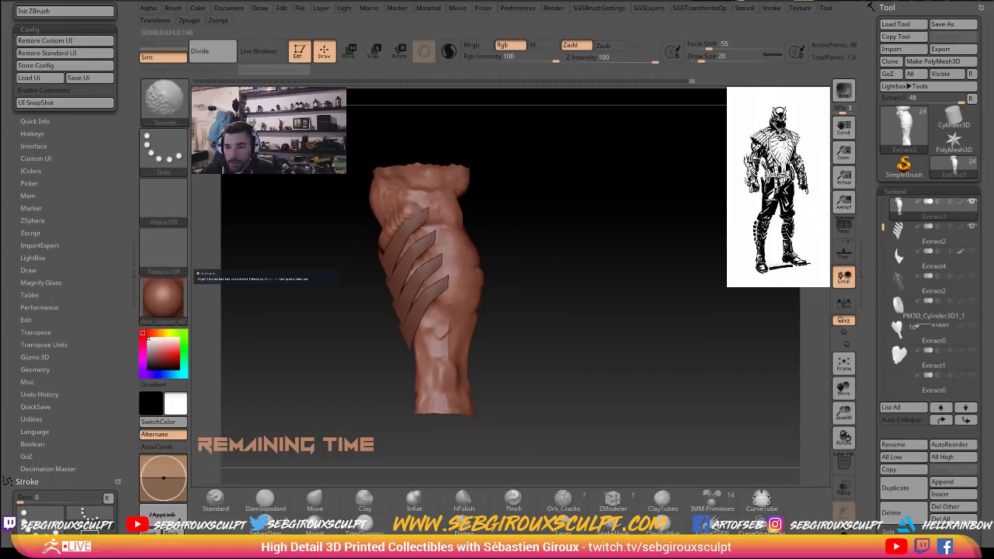
# Build up and smooth the upper shin between the knee and the highest V-shaped strip.
pyautogui.moveTo(492, 224)
pyautogui.keyDown('shift'); pyautogui.mouseDown()
pyautogui.moveTo(464, 218)
pyautogui.moveTo(460, 197)
pyautogui.moveTo(455, 219)
pyautogui.mouseUp(); pyautogui.keyUp('shift')
pyautogui.moveTo(515, 207); pyautogui.dragTo(474, 199)
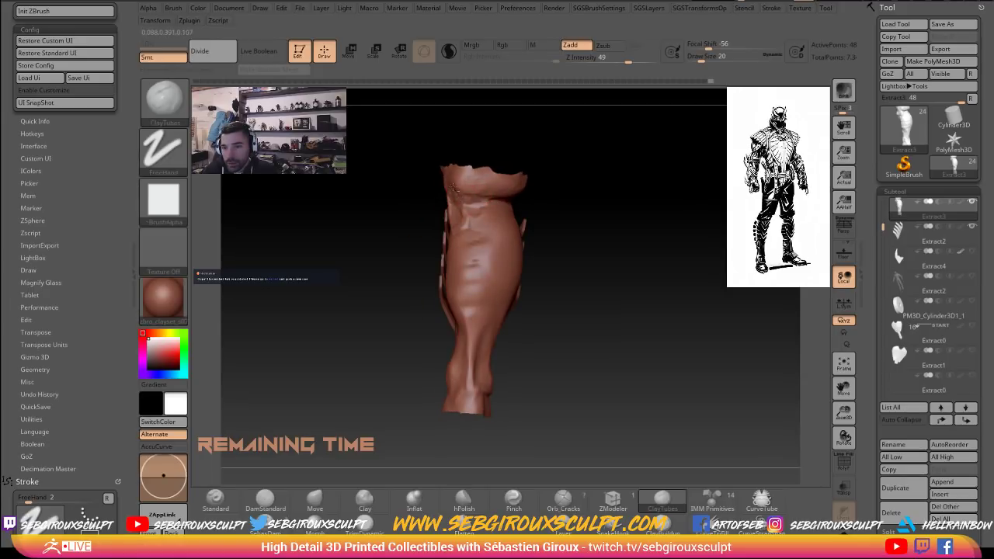
pyautogui.moveTo(558, 196)
pyautogui.mouseDown()
pyautogui.moveTo(512, 191)
pyautogui.moveTo(531, 200)
pyautogui.moveTo(509, 202)
pyautogui.moveTo(534, 203)
pyautogui.moveTo(527, 211)
pyautogui.mouseUp()
pyautogui.moveTo(612, 210); pyautogui.dragTo(559, 204)
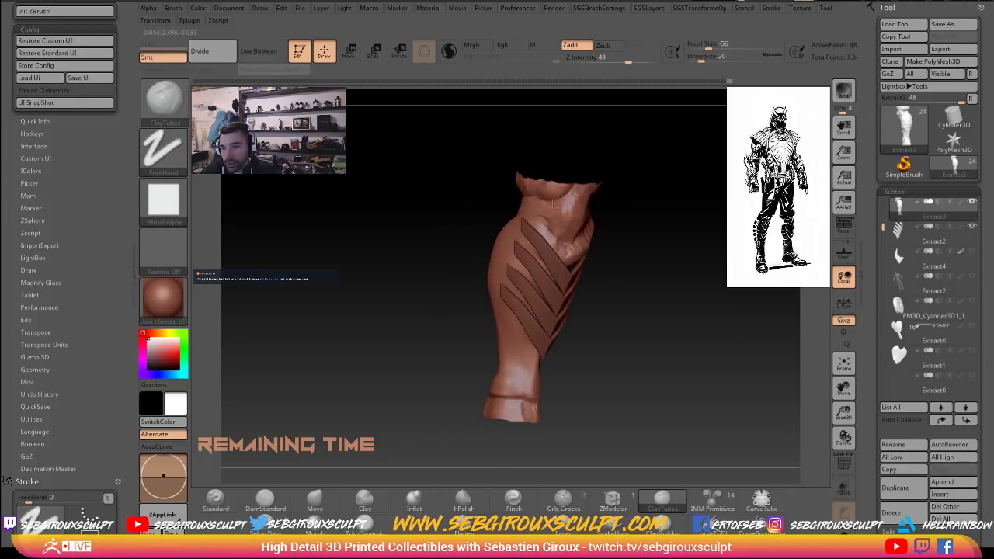
pyautogui.keyDown('shift'); pyautogui.moveTo(534, 223); pyautogui.dragTo(526, 227, button='right'); pyautogui.keyUp('shift')
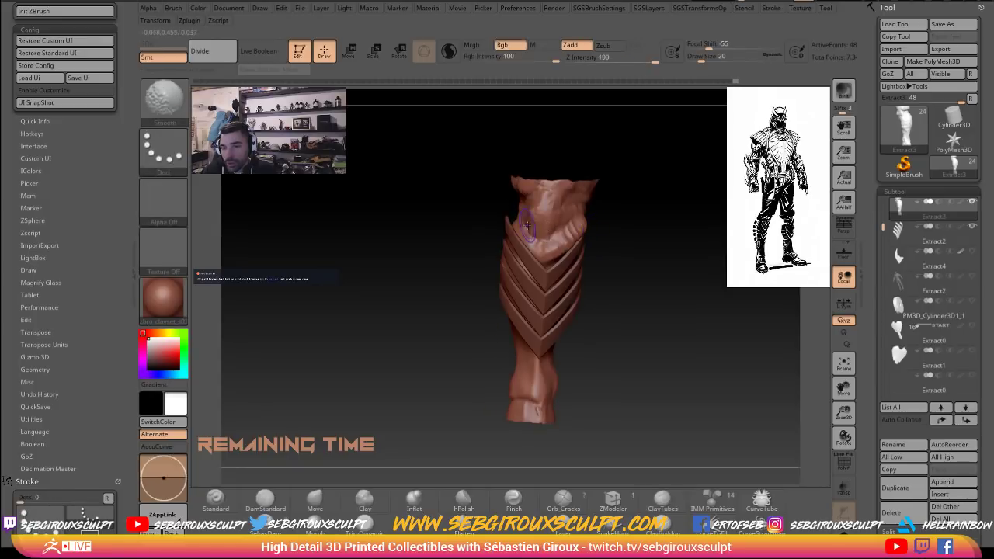
pyautogui.moveTo(513, 230)
pyautogui.mouseDown()
pyautogui.moveTo(547, 253)
pyautogui.moveTo(565, 246)
pyautogui.mouseUp()
pyautogui.moveTo(570, 246); pyautogui.dragTo(553, 254, button='right')
pyautogui.moveTo(574, 236)
pyautogui.mouseDown()
pyautogui.moveTo(558, 241)
pyautogui.moveTo(578, 229)
pyautogui.moveTo(548, 247)
pyautogui.moveTo(587, 227)
pyautogui.moveTo(538, 249)
pyautogui.moveTo(578, 233)
pyautogui.moveTo(562, 241)
pyautogui.mouseUp()
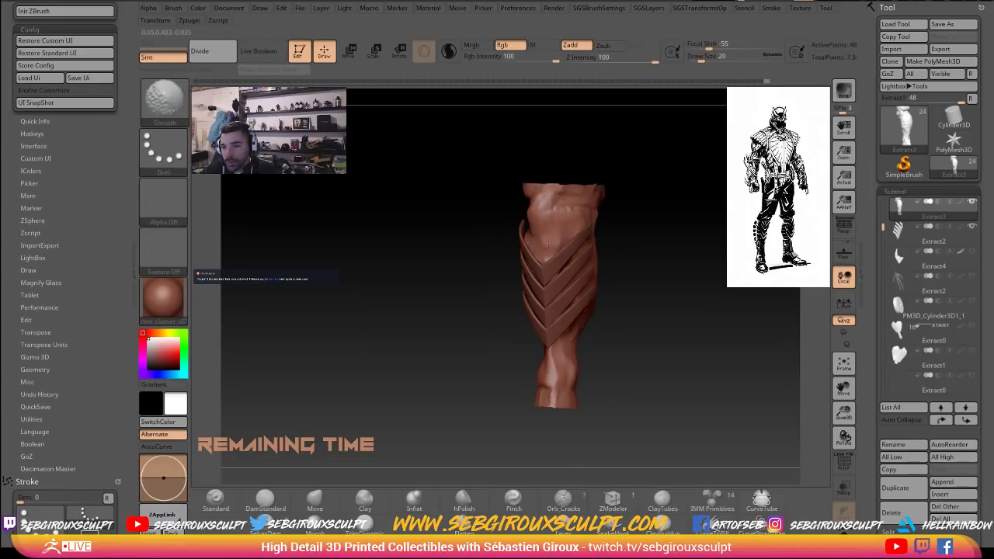
pyautogui.moveTo(663, 271)
pyautogui.keyDown('alt'); pyautogui.mouseDown()
pyautogui.moveTo(660, 251)
pyautogui.moveTo(653, 261)
pyautogui.mouseUp(); pyautogui.keyUp('alt')
pyautogui.moveTo(641, 323)
pyautogui.mouseDown()
pyautogui.moveTo(697, 319)
pyautogui.moveTo(648, 324)
pyautogui.mouseUp()
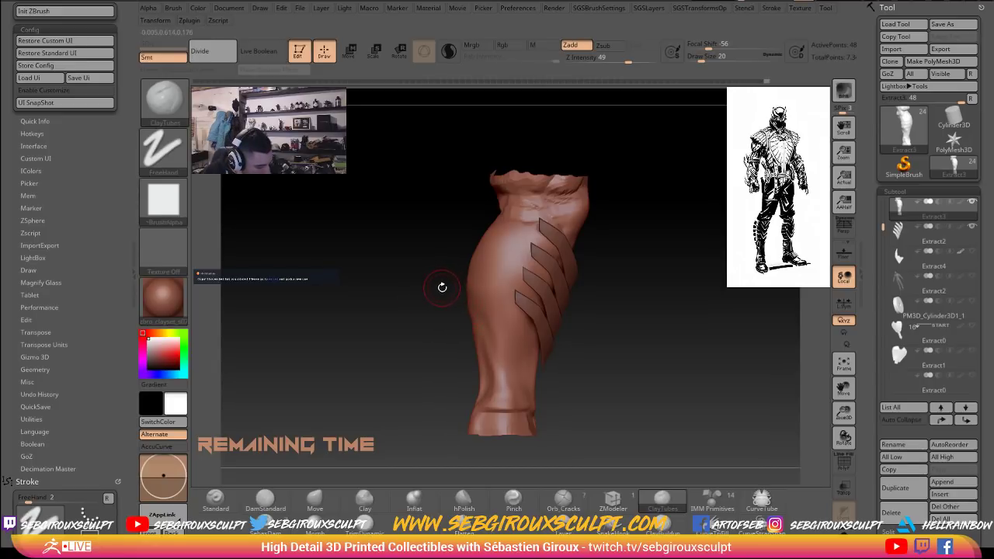
# Increase the brush size to 31, and try a clay stroke across the upper calf beside the strips, undoing it.
pyautogui.press('space')
pyautogui.moveTo(525, 245)
pyautogui.mouseDown()
pyautogui.moveTo(626, 276)
pyautogui.moveTo(538, 238)
pyautogui.mouseUp()
pyautogui.press('space')
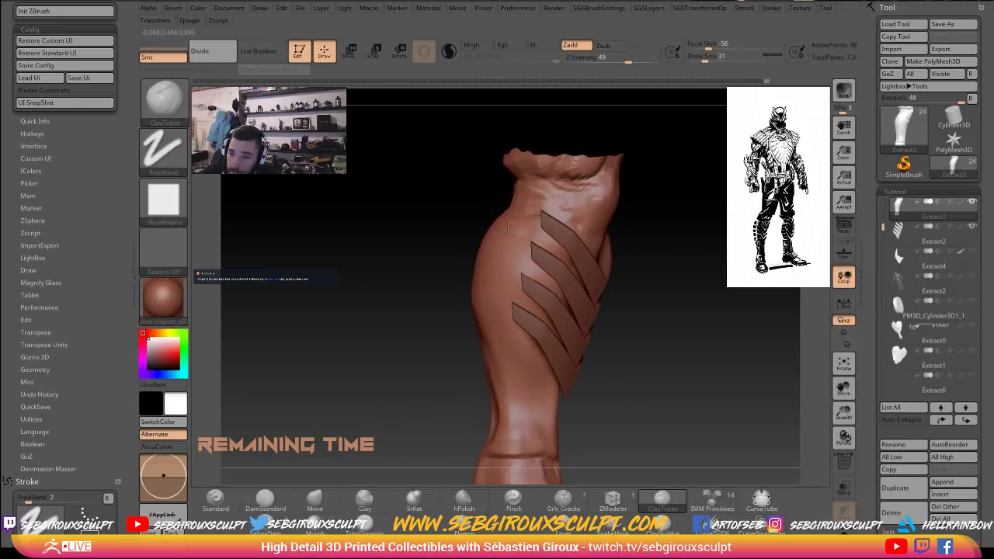
pyautogui.moveTo(513, 236); pyautogui.dragTo(628, 284)
pyautogui.hotkey('ctrl', 'z')
# Build up a raised fold from the outer upper calf across the top V-shaped strip, and undo the last strokes.
pyautogui.keyDown('alt'); pyautogui.moveTo(569, 253); pyautogui.dragTo(598, 273); pyautogui.keyUp('alt')
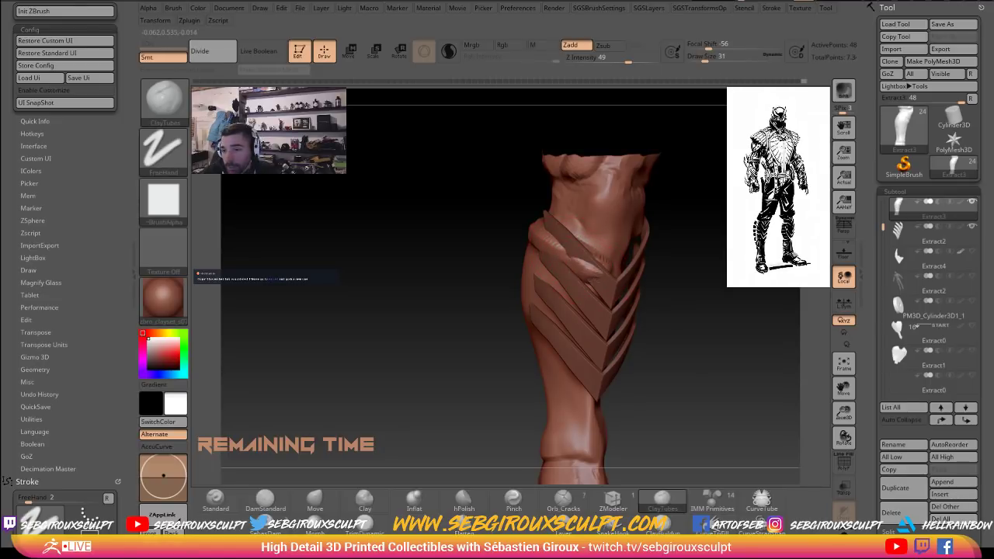
pyautogui.moveTo(584, 269); pyautogui.dragTo(608, 270)
pyautogui.moveTo(666, 292); pyautogui.dragTo(648, 290)
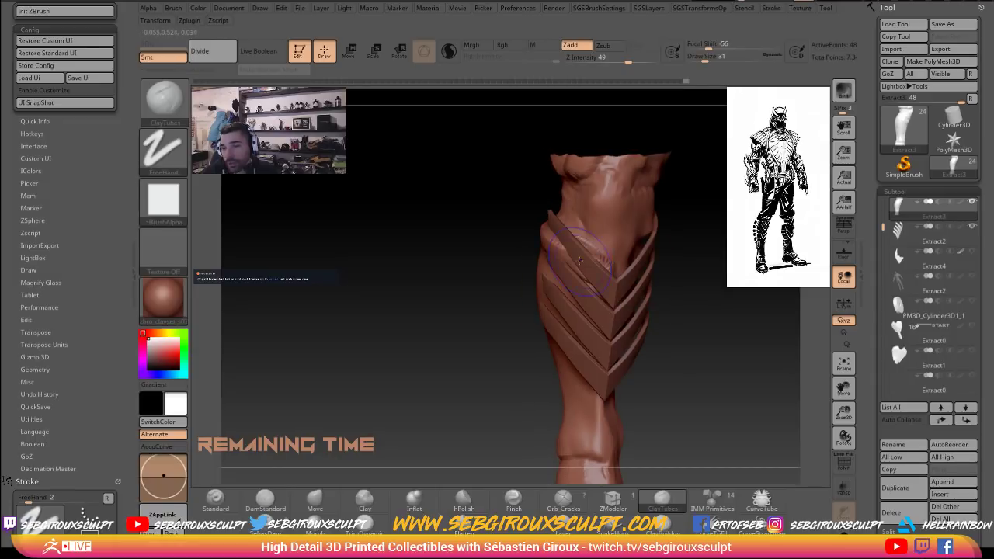
pyautogui.keyDown('shift'); pyautogui.moveTo(584, 245); pyautogui.dragTo(573, 254); pyautogui.keyUp('shift')
pyautogui.moveTo(518, 224); pyautogui.dragTo(561, 230)
pyautogui.moveTo(556, 229)
pyautogui.keyDown('shift'); pyautogui.mouseDown()
pyautogui.moveTo(536, 239)
pyautogui.moveTo(543, 236)
pyautogui.mouseUp(); pyautogui.keyUp('shift')
pyautogui.moveTo(666, 266); pyautogui.dragTo(646, 269)
pyautogui.hotkey('ctrl', 'shift', 'z')
pyautogui.hotkey('ctrl', 'shift', 'z')
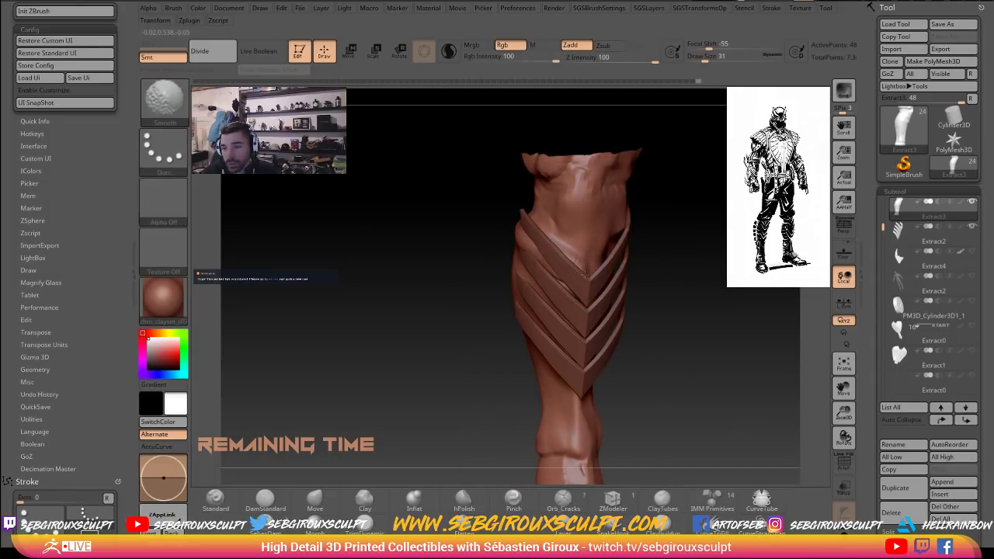
pyautogui.hotkey('ctrl', 'z')
pyautogui.hotkey('ctrl', 'z')
pyautogui.hotkey('ctrl', 'z')
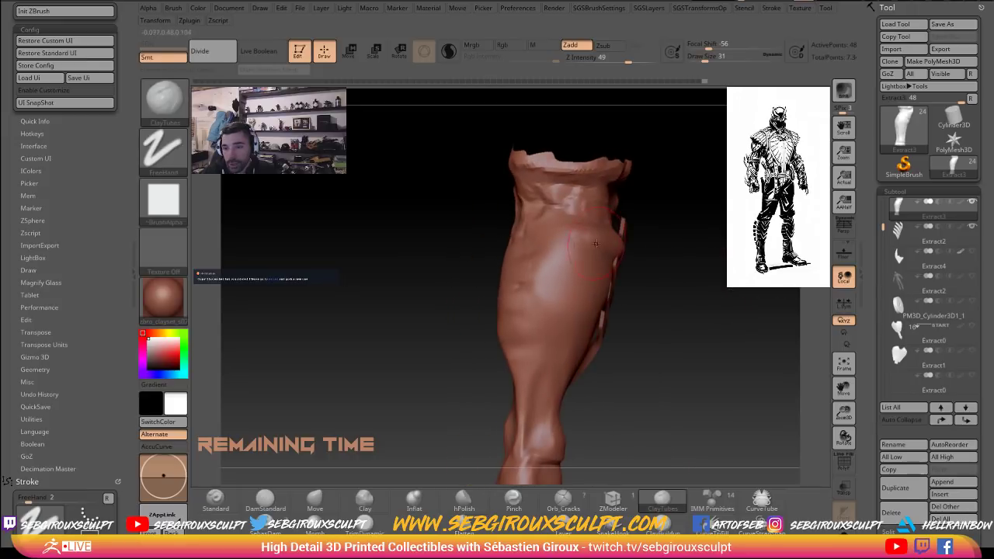
# Extend the raised fold into a band around the back of the upper calf just below the knee.
pyautogui.moveTo(619, 234)
pyautogui.mouseDown()
pyautogui.moveTo(664, 241)
pyautogui.moveTo(606, 240)
pyautogui.mouseUp()
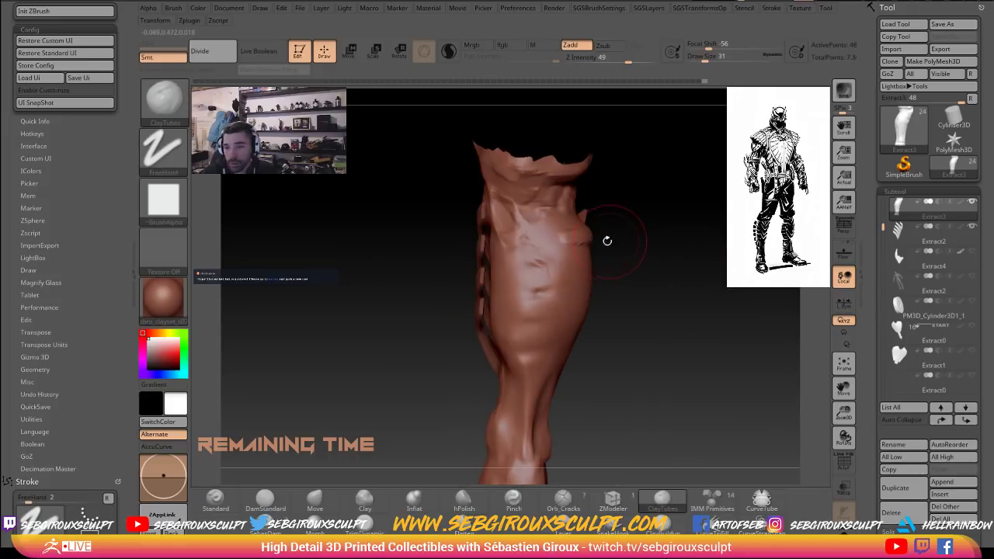
pyautogui.moveTo(677, 270); pyautogui.dragTo(717, 271)
pyautogui.moveTo(584, 237); pyautogui.dragTo(519, 250)
pyautogui.moveTo(628, 226)
pyautogui.mouseDown()
pyautogui.moveTo(583, 227)
pyautogui.moveTo(665, 233)
pyautogui.moveTo(655, 230)
pyautogui.moveTo(629, 312)
pyautogui.mouseUp()
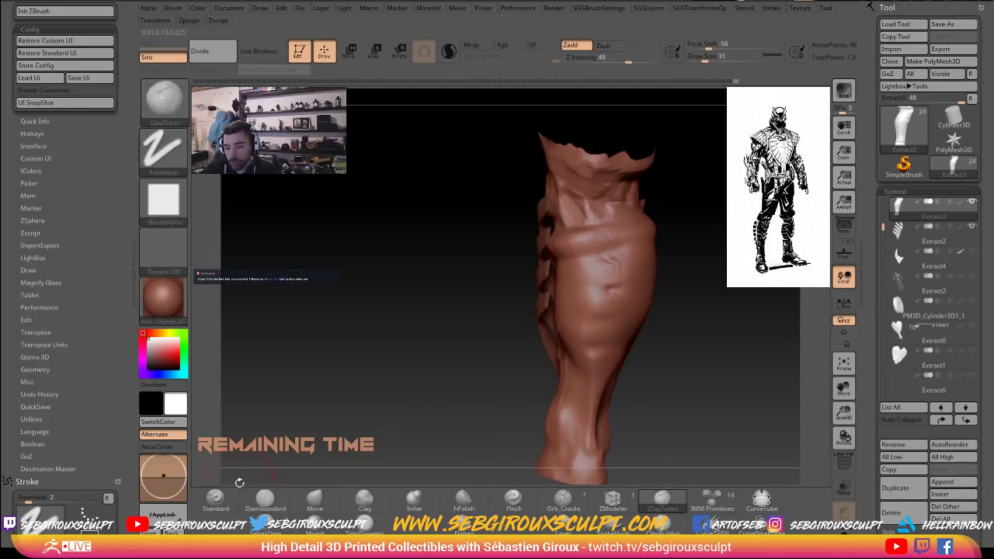
# Carve a crease along the edge of the raised calf band with the DamStandard brush at size 23.
pyautogui.click(265, 499)
pyautogui.press('space')
pyautogui.moveTo(609, 242); pyautogui.dragTo(599, 244)
pyautogui.moveTo(611, 242); pyautogui.dragTo(577, 251)
pyautogui.moveTo(485, 256)
pyautogui.mouseDown()
pyautogui.moveTo(574, 251)
pyautogui.moveTo(524, 260)
pyautogui.mouseUp()
pyautogui.moveTo(653, 239); pyautogui.dragTo(587, 238)
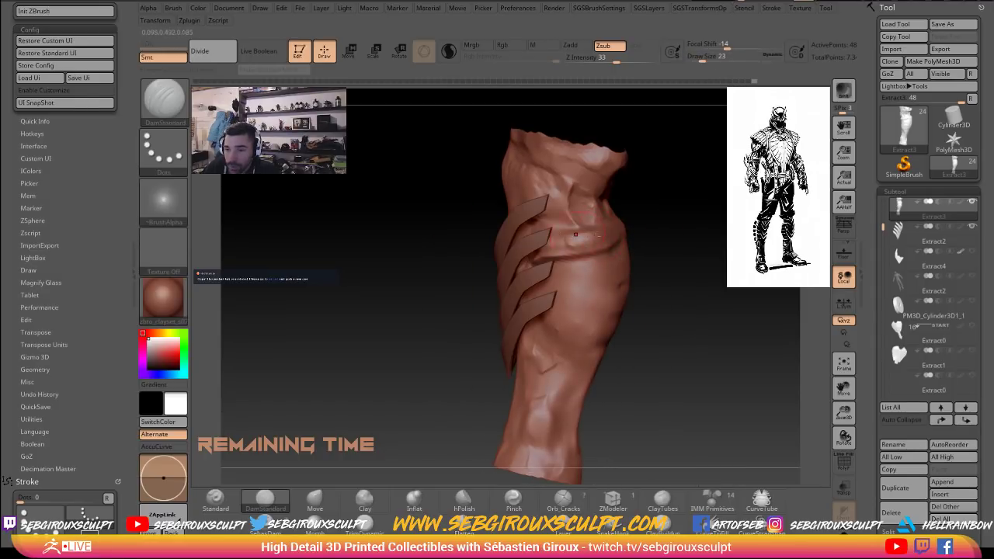
pyautogui.moveTo(667, 214)
pyautogui.mouseDown()
pyautogui.moveTo(603, 231)
pyautogui.moveTo(682, 213)
pyautogui.moveTo(643, 233)
pyautogui.mouseUp()
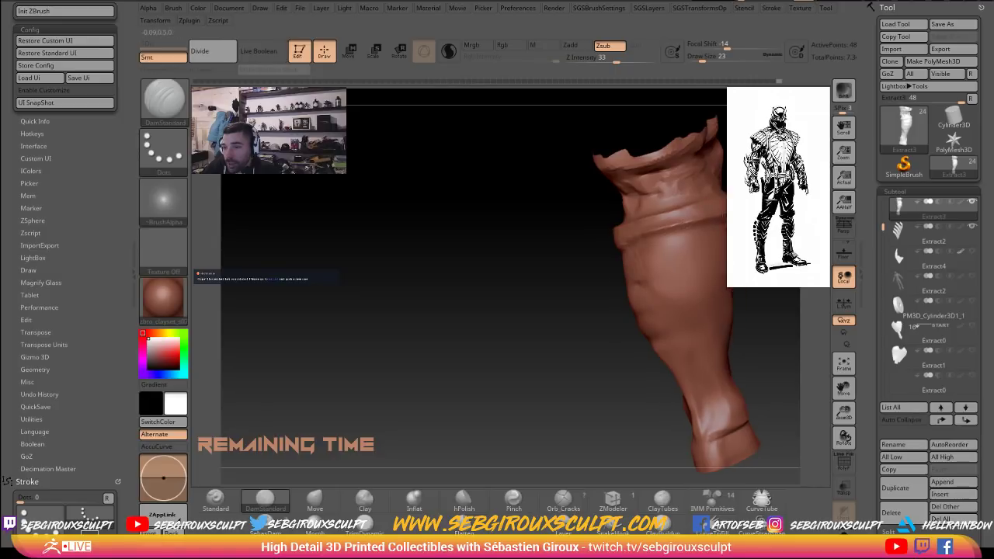
# Continue the crease under the raised band around the back and both sides of the calf.
pyautogui.moveTo(668, 222); pyautogui.dragTo(718, 225, button='right')
pyautogui.moveTo(699, 225); pyautogui.dragTo(724, 218)
pyautogui.moveTo(585, 237); pyautogui.dragTo(661, 237)
pyautogui.moveTo(579, 241); pyautogui.dragTo(707, 212, button='right')
pyautogui.moveTo(575, 238); pyautogui.dragTo(626, 205)
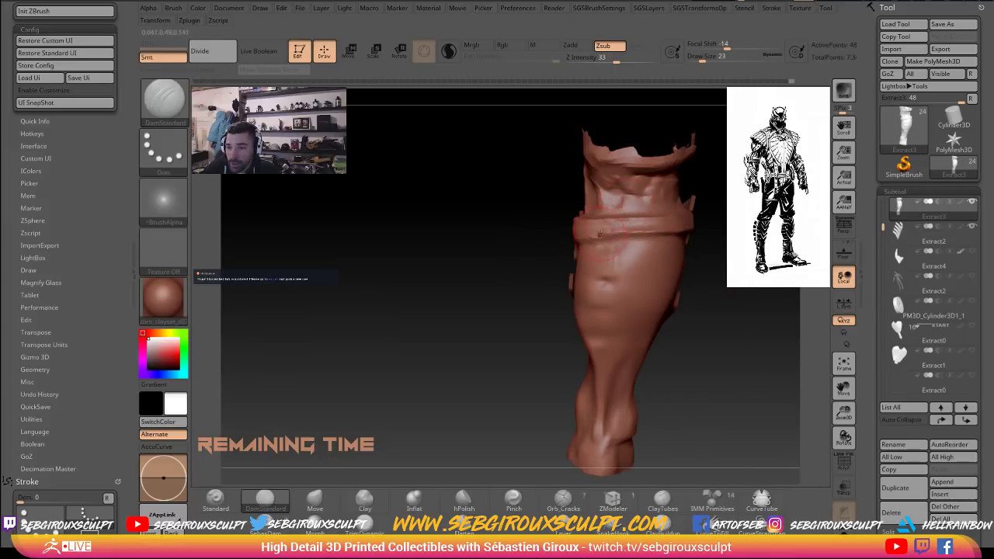
pyautogui.moveTo(495, 264); pyautogui.dragTo(712, 232)
pyautogui.moveTo(591, 233); pyautogui.dragTo(684, 227, button='right')
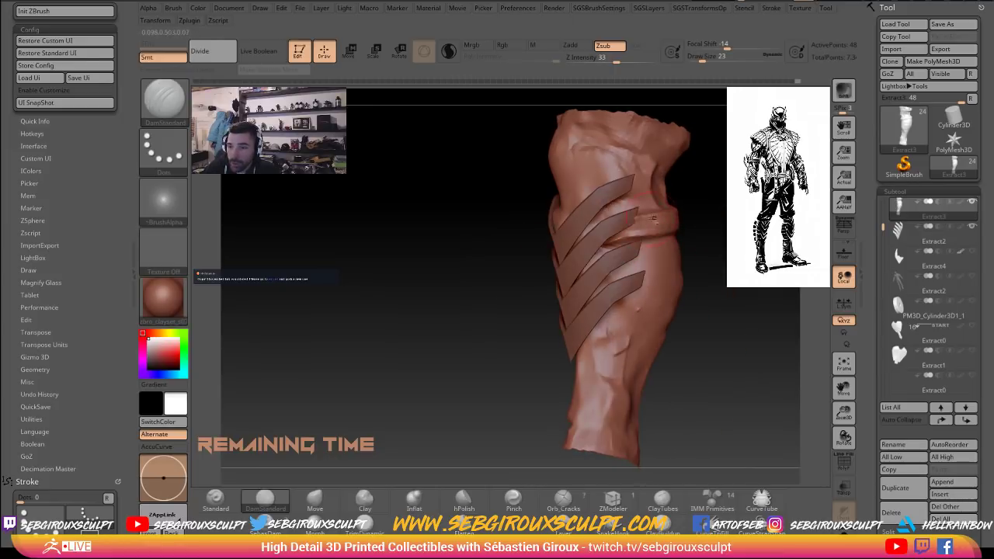
# Switch to hPolish and on to the Move brush, and undo the last change to the raised calf band.
pyautogui.click(464, 502)
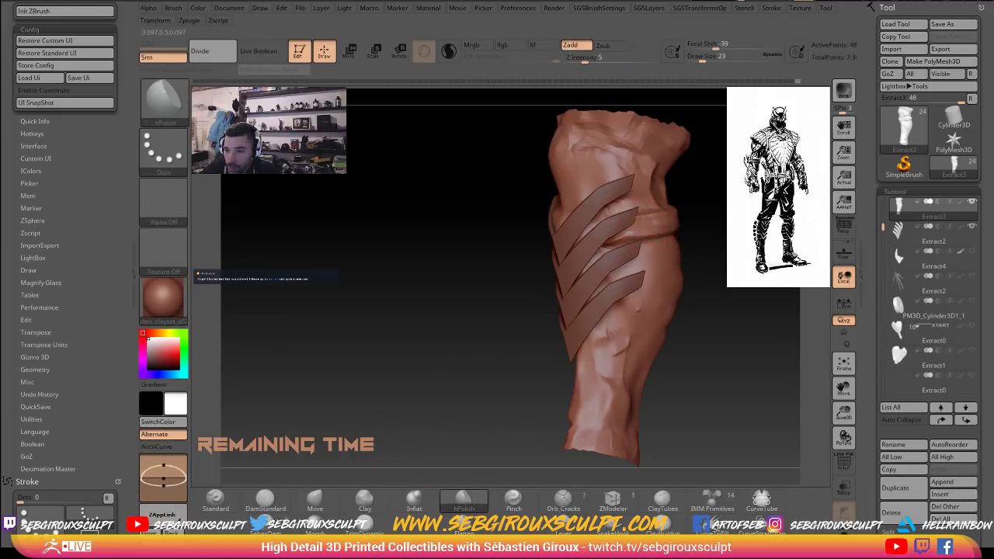
pyautogui.moveTo(712, 211)
pyautogui.mouseDown(button='right')
pyautogui.moveTo(621, 219)
pyautogui.moveTo(704, 224)
pyautogui.mouseUp(button='right')
pyautogui.press('b')
pyautogui.press('m')
pyautogui.press('v')
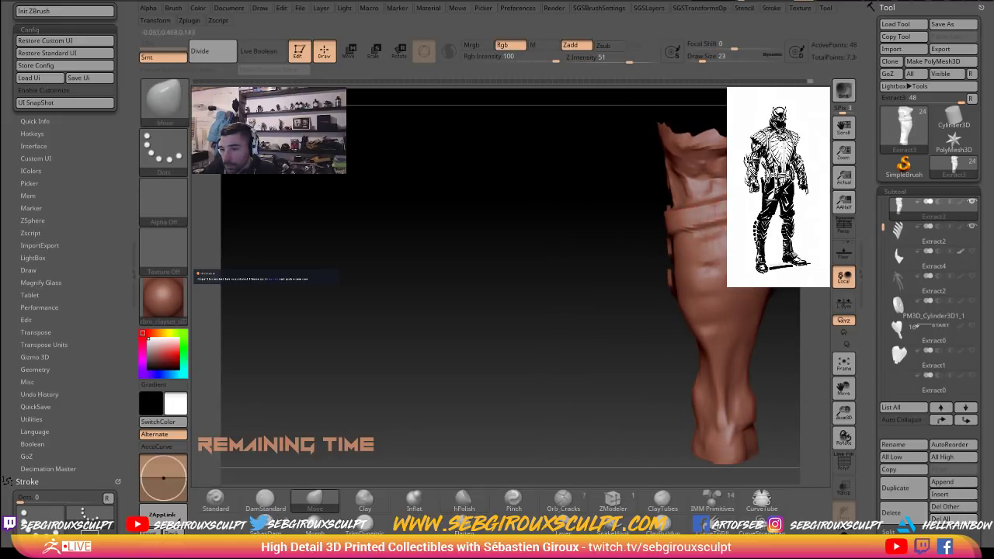
pyautogui.hotkey('ctrl', 'z')
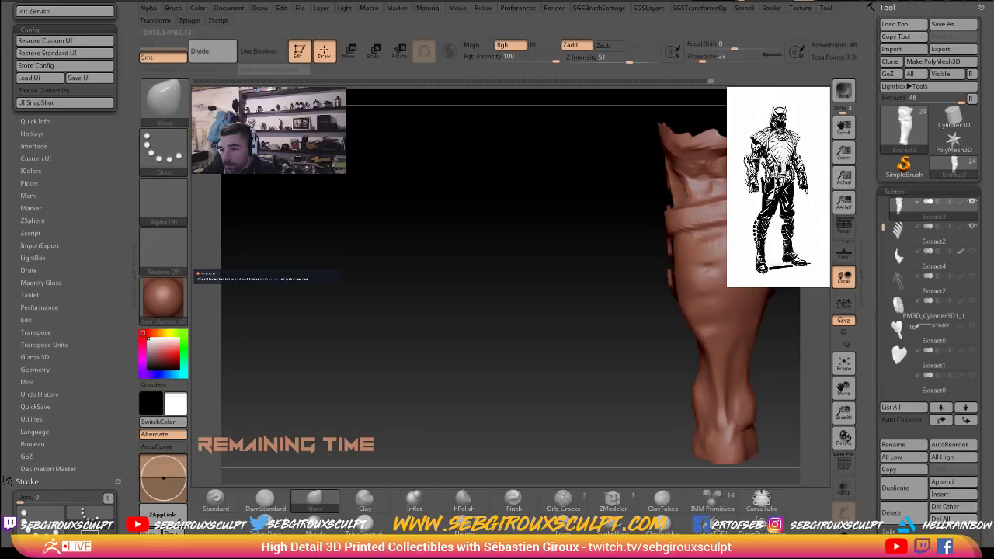
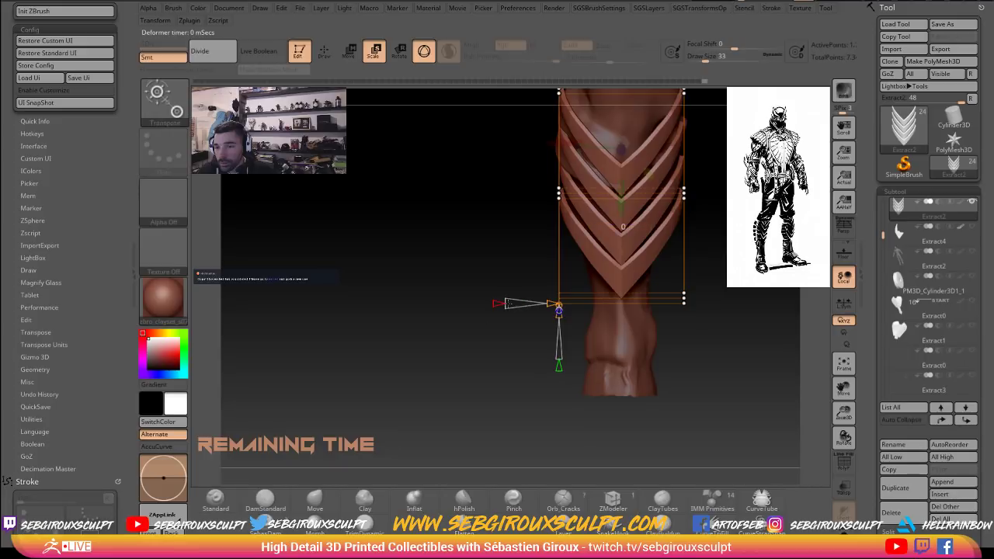
# Undo the last deformer change on the V-shaped strips, and check their fit from the side and front.
pyautogui.hotkey('ctrl', 'z')
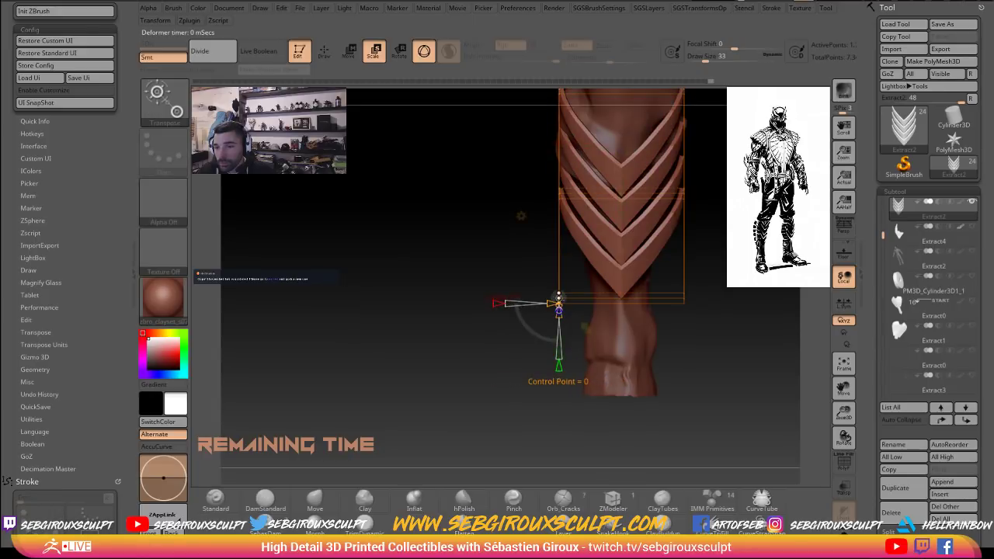
pyautogui.moveTo(504, 291); pyautogui.dragTo(539, 288)
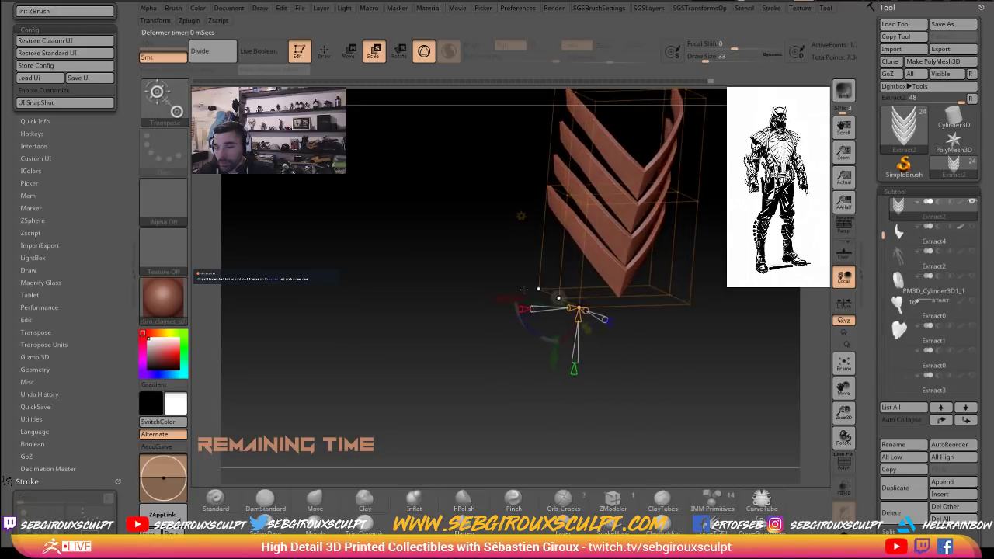
pyautogui.moveTo(479, 288)
pyautogui.keyDown('shift'); pyautogui.mouseDown()
pyautogui.moveTo(492, 280)
pyautogui.moveTo(451, 265)
pyautogui.moveTo(484, 287)
pyautogui.mouseUp(); pyautogui.keyUp('shift')
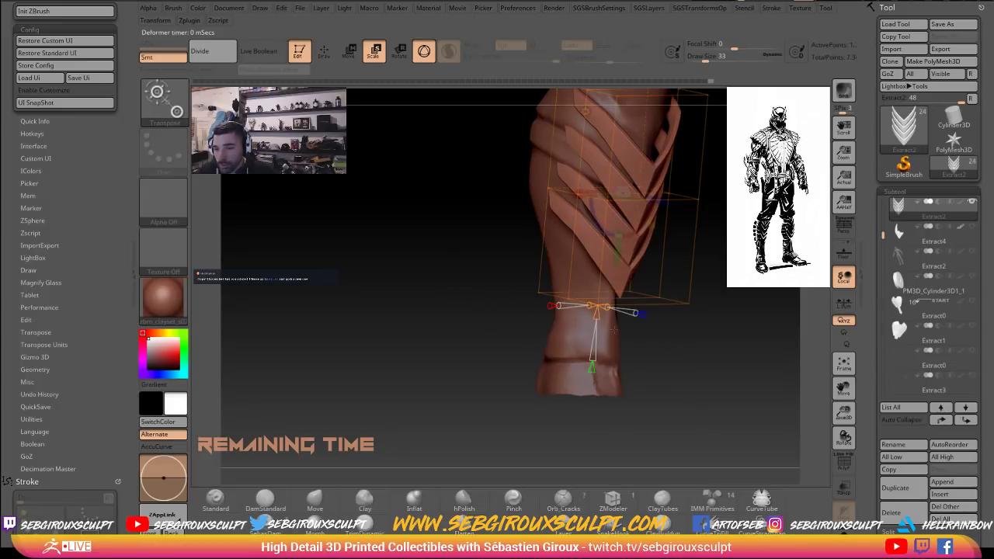
pyautogui.moveTo(589, 306)
pyautogui.mouseDown()
pyautogui.moveTo(650, 309)
pyautogui.moveTo(581, 306)
pyautogui.moveTo(635, 311)
pyautogui.moveTo(603, 307)
pyautogui.moveTo(634, 311)
pyautogui.moveTo(604, 307)
pyautogui.moveTo(597, 317)
pyautogui.moveTo(596, 307)
pyautogui.mouseUp()
pyautogui.moveTo(669, 332); pyautogui.dragTo(600, 325)
pyautogui.moveTo(537, 291)
pyautogui.keyDown('shift'); pyautogui.mouseDown()
pyautogui.moveTo(526, 280)
pyautogui.moveTo(576, 341)
pyautogui.mouseUp(); pyautogui.keyUp('shift')
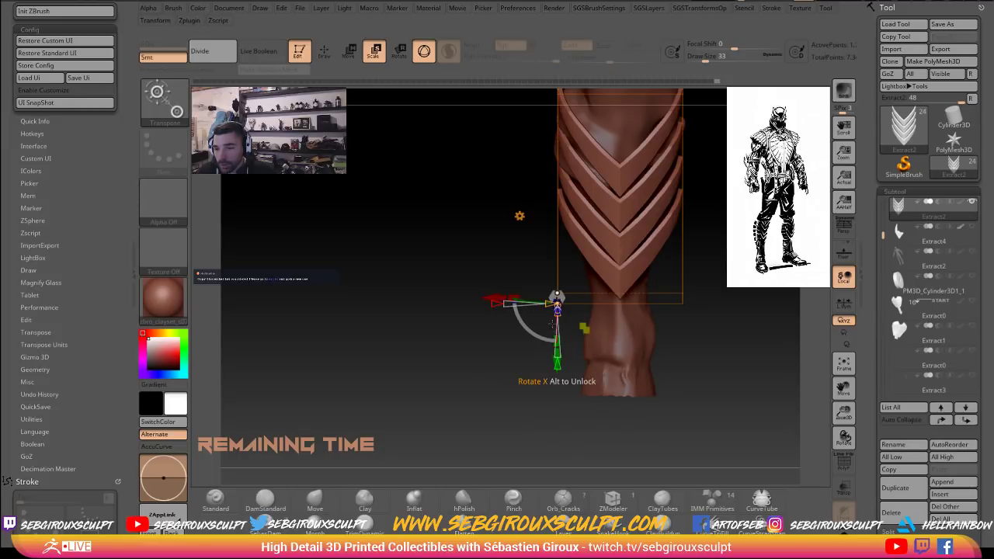
# Move the deformer cage's lower corner inward on one side to taper the V-shaped strips toward the ankle.
pyautogui.moveTo(480, 360); pyautogui.dragTo(494, 409)
pyautogui.moveTo(497, 301); pyautogui.dragTo(735, 296)
pyautogui.keyDown('ctrl'); pyautogui.moveTo(747, 257); pyautogui.dragTo(658, 348); pyautogui.keyUp('ctrl')
pyautogui.moveTo(466, 330); pyautogui.dragTo(472, 364)
pyautogui.keyDown('alt'); pyautogui.moveTo(746, 282); pyautogui.dragTo(705, 280); pyautogui.keyUp('alt')
# Select the lower corner points on the cage's opposite side and move them inward to match the taper.
pyautogui.press('ctrl')
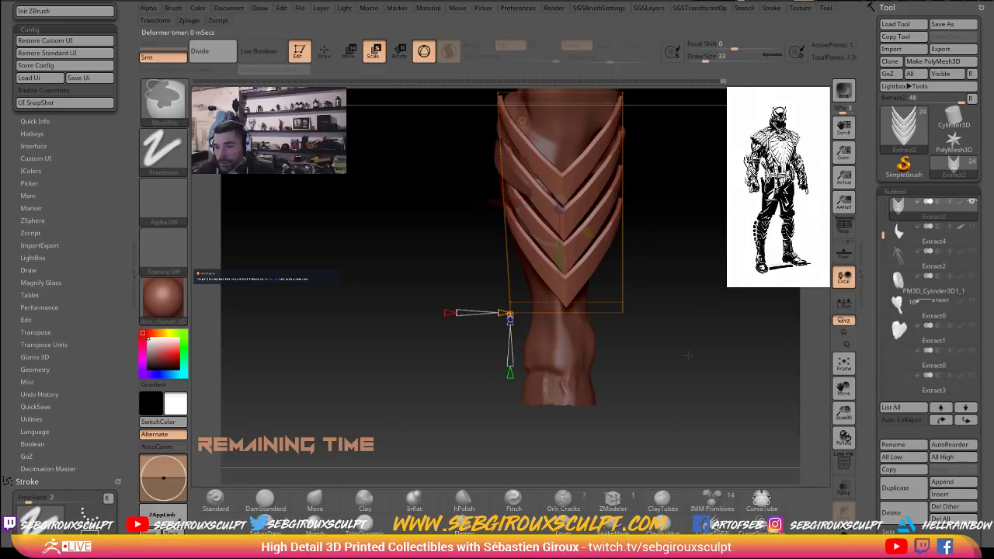
pyautogui.keyDown('ctrl'); pyautogui.moveTo(697, 351); pyautogui.dragTo(618, 278); pyautogui.keyUp('ctrl')
pyautogui.keyDown('ctrl'); pyautogui.click(693, 296); pyautogui.keyUp('ctrl')
pyautogui.moveTo(675, 302); pyautogui.dragTo(683, 329)
pyautogui.moveTo(560, 308); pyautogui.dragTo(550, 307)
pyautogui.moveTo(679, 288); pyautogui.dragTo(683, 265)
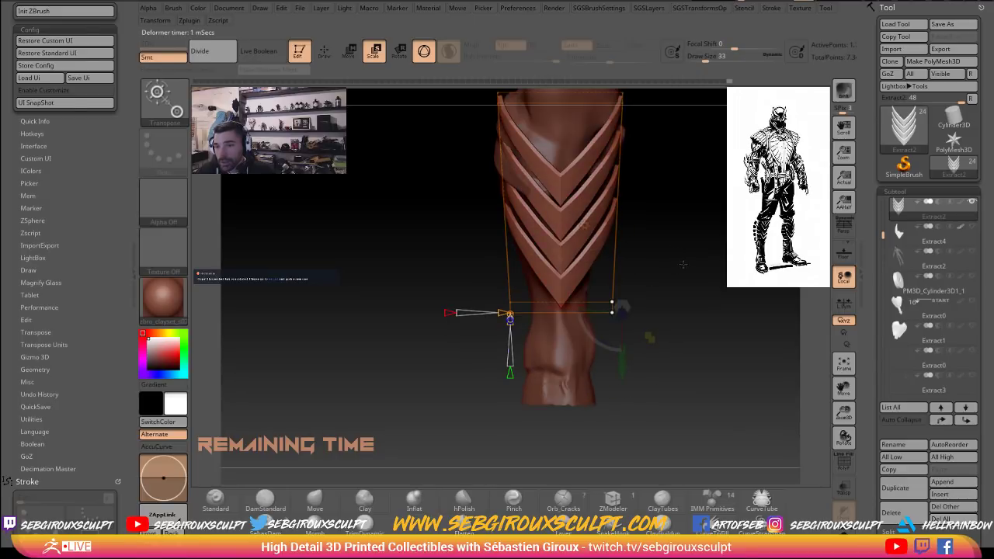
# Adjust the deformer cage's lower corner points on one side to refine the V-shaped strips' taper toward the ankle.
pyautogui.moveTo(452, 313)
pyautogui.mouseDown()
pyautogui.moveTo(439, 332)
pyautogui.moveTo(440, 306)
pyautogui.mouseUp()
pyautogui.keyDown('alt'); pyautogui.moveTo(507, 285); pyautogui.dragTo(502, 270); pyautogui.keyUp('alt')
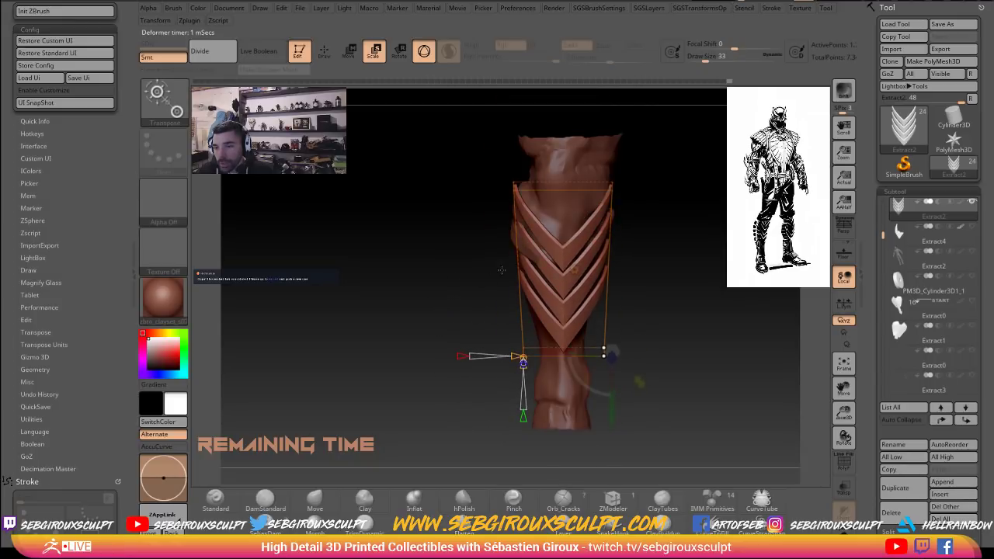
pyautogui.moveTo(487, 339); pyautogui.dragTo(488, 352)
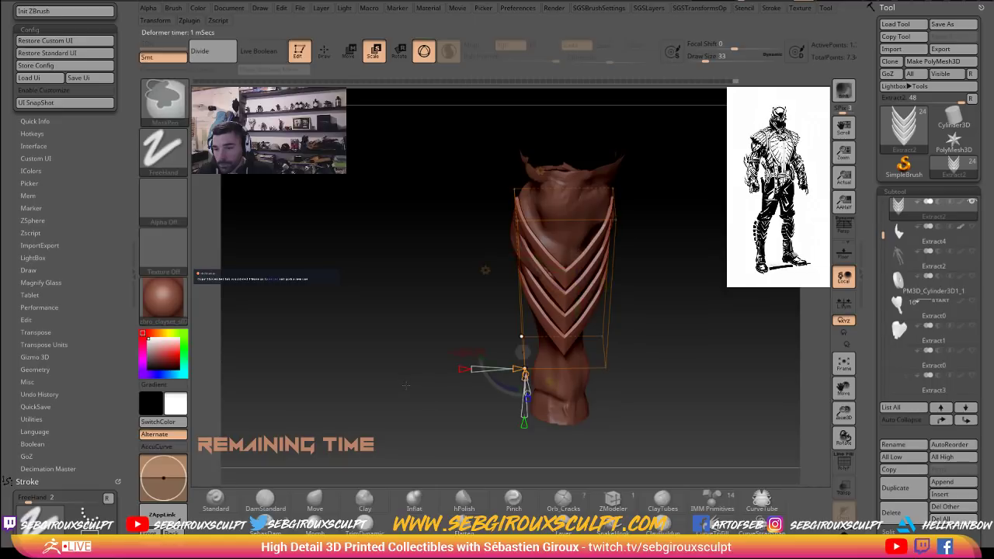
pyautogui.moveTo(456, 352); pyautogui.dragTo(463, 351)
pyautogui.moveTo(435, 310); pyautogui.dragTo(422, 271)
# Select the cage's lower corner points on the opposite side, move them inward, and check the strips' symmetry from the front.
pyautogui.moveTo(636, 324)
pyautogui.keyDown('alt'); pyautogui.mouseDown()
pyautogui.moveTo(609, 323)
pyautogui.moveTo(615, 337)
pyautogui.moveTo(553, 327)
pyautogui.mouseUp(); pyautogui.keyUp('alt')
pyautogui.moveTo(630, 378)
pyautogui.keyDown('ctrl'); pyautogui.mouseDown()
pyautogui.moveTo(570, 339)
pyautogui.moveTo(598, 357)
pyautogui.mouseUp(); pyautogui.keyUp('ctrl')
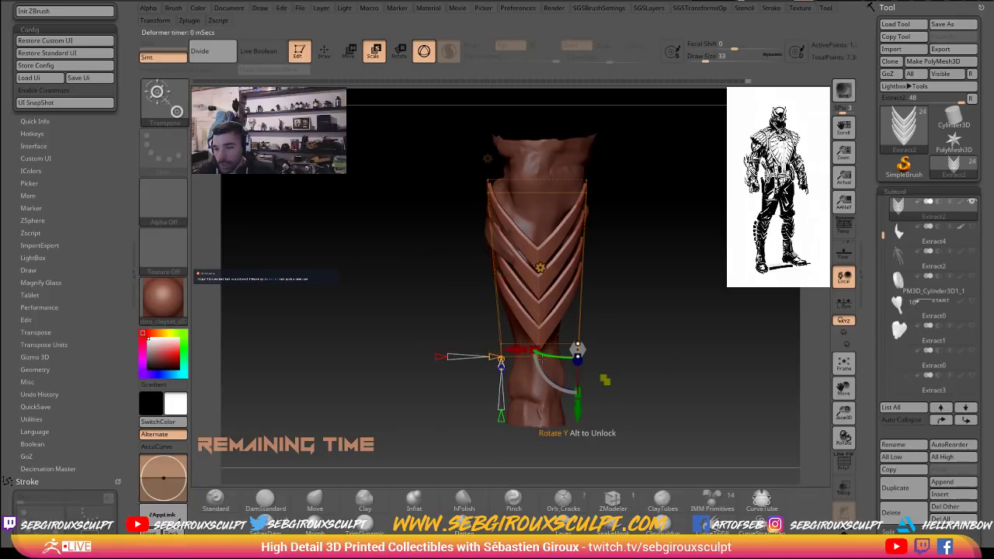
pyautogui.moveTo(533, 351); pyautogui.dragTo(515, 351)
pyautogui.keyDown('alt'); pyautogui.moveTo(649, 361); pyautogui.dragTo(649, 321); pyautogui.keyUp('alt')
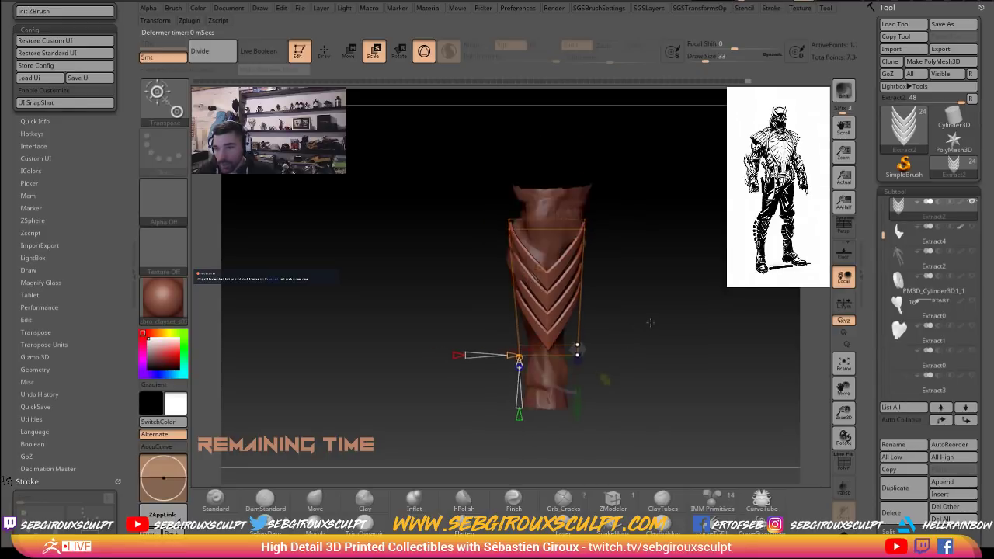
pyautogui.moveTo(758, 325); pyautogui.dragTo(673, 326)
pyautogui.moveTo(750, 385); pyautogui.dragTo(755, 412)
pyautogui.moveTo(621, 334); pyautogui.dragTo(678, 321)
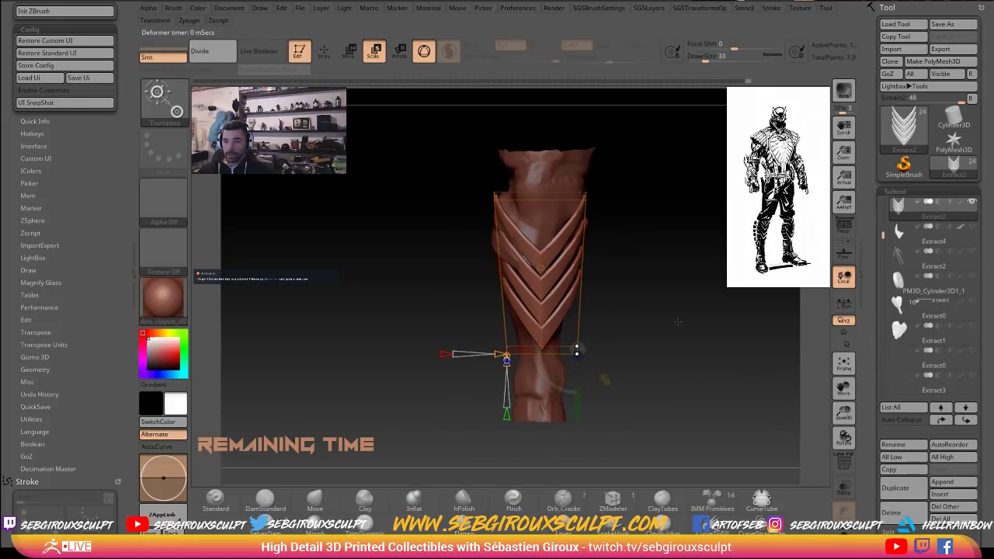
# Leave the cage deformer, select the lower-leg subtool and return to Draw mode.
pyautogui.click(426, 56)
pyautogui.click(533, 260)
pyautogui.moveTo(513, 309); pyautogui.dragTo(534, 342)
pyautogui.press('r')
pyautogui.press('w')
pyautogui.keyDown('shift'); pyautogui.moveTo(561, 290); pyautogui.dragTo(677, 350); pyautogui.keyUp('shift')
pyautogui.keyDown('alt'); pyautogui.click(677, 349); pyautogui.keyUp('alt')
pyautogui.moveTo(462, 370)
pyautogui.keyDown('alt'); pyautogui.mouseDown()
pyautogui.moveTo(447, 349)
pyautogui.moveTo(537, 293)
pyautogui.mouseUp(); pyautogui.keyUp('alt')
pyautogui.press('q')
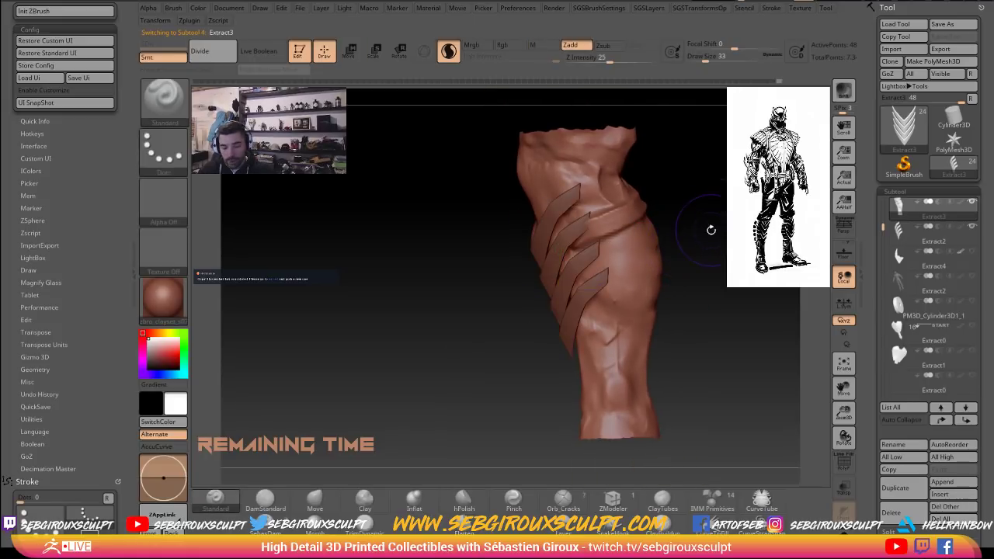
# Build up a second wrapped band around the calf below the first with the ClayTubes brush.
pyautogui.press('b')
pyautogui.press('c')
pyautogui.press('t')
pyautogui.moveTo(708, 241)
pyautogui.mouseDown()
pyautogui.moveTo(613, 233)
pyautogui.moveTo(626, 232)
pyautogui.moveTo(591, 247)
pyautogui.moveTo(598, 257)
pyautogui.mouseUp()
pyautogui.moveTo(706, 205)
pyautogui.mouseDown()
pyautogui.moveTo(657, 226)
pyautogui.moveTo(665, 220)
pyautogui.mouseUp()
pyautogui.moveTo(661, 219)
pyautogui.mouseDown()
pyautogui.moveTo(692, 213)
pyautogui.moveTo(674, 219)
pyautogui.mouseUp()
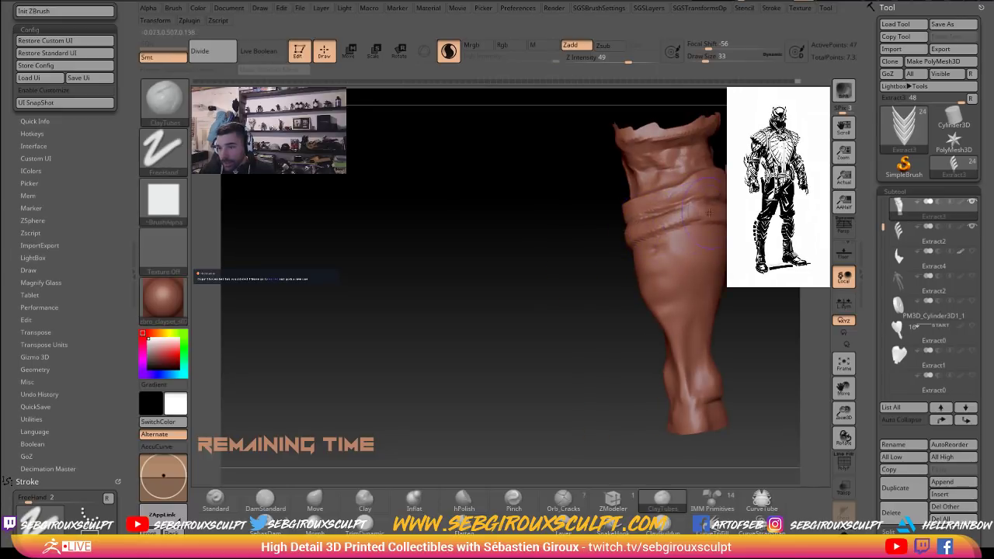
pyautogui.moveTo(590, 279)
pyautogui.mouseDown()
pyautogui.moveTo(488, 288)
pyautogui.moveTo(511, 302)
pyautogui.moveTo(560, 298)
pyautogui.mouseUp()
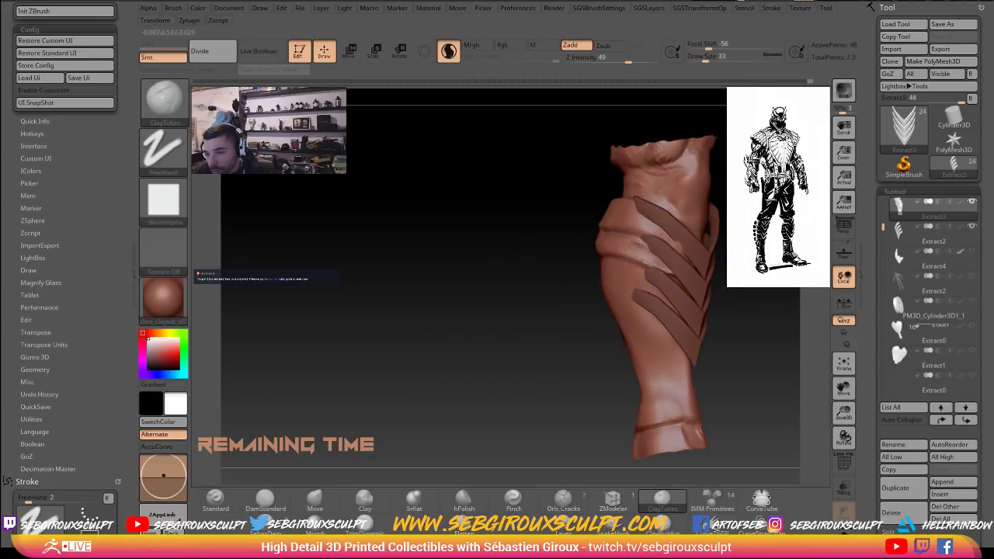
pyautogui.moveTo(594, 234)
pyautogui.mouseDown()
pyautogui.moveTo(564, 262)
pyautogui.moveTo(626, 239)
pyautogui.moveTo(698, 241)
pyautogui.moveTo(719, 248)
pyautogui.moveTo(717, 272)
pyautogui.moveTo(563, 274)
pyautogui.moveTo(557, 301)
pyautogui.mouseUp()
# Switch to the Move brush at draw size 31 on the V-shaped strips, and reselect the lower-leg subtool.
pyautogui.keyDown('alt'); pyautogui.click(643, 250); pyautogui.keyUp('alt')
pyautogui.press('b')
pyautogui.press('m')
pyautogui.press('v')
pyautogui.press('space')
pyautogui.moveTo(556, 298); pyautogui.dragTo(584, 292)
pyautogui.press('space')
pyautogui.moveTo(635, 258); pyautogui.dragTo(623, 258)
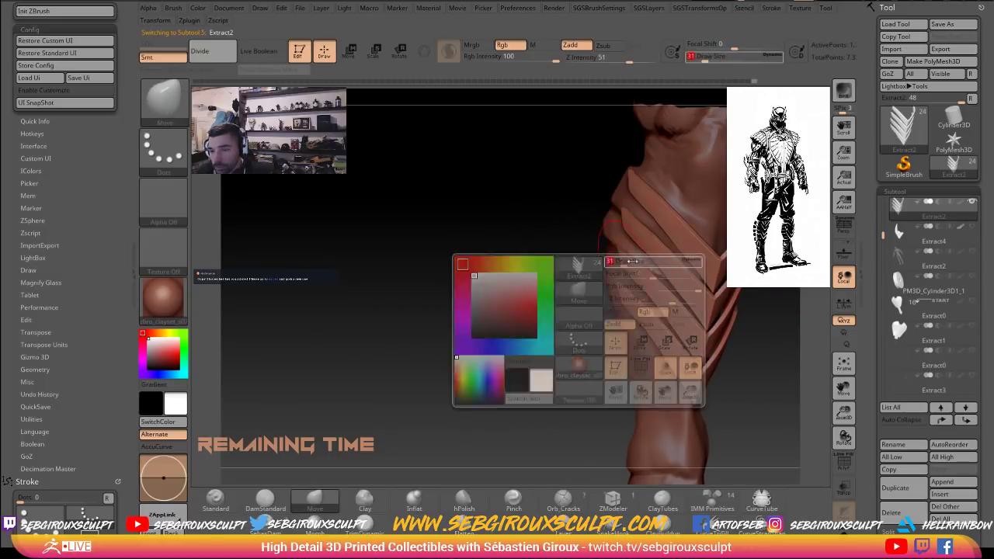
pyautogui.keyDown('alt'); pyautogui.click(638, 258); pyautogui.keyUp('alt')
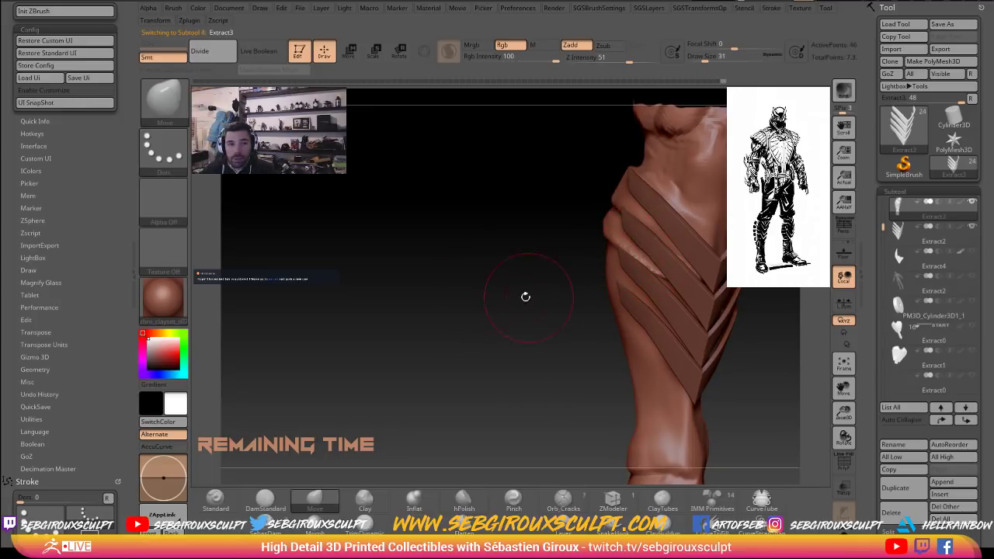
# Check the strips against the calf bands from the front and side, and quick-save the project.
pyautogui.moveTo(526, 311); pyautogui.dragTo(503, 304)
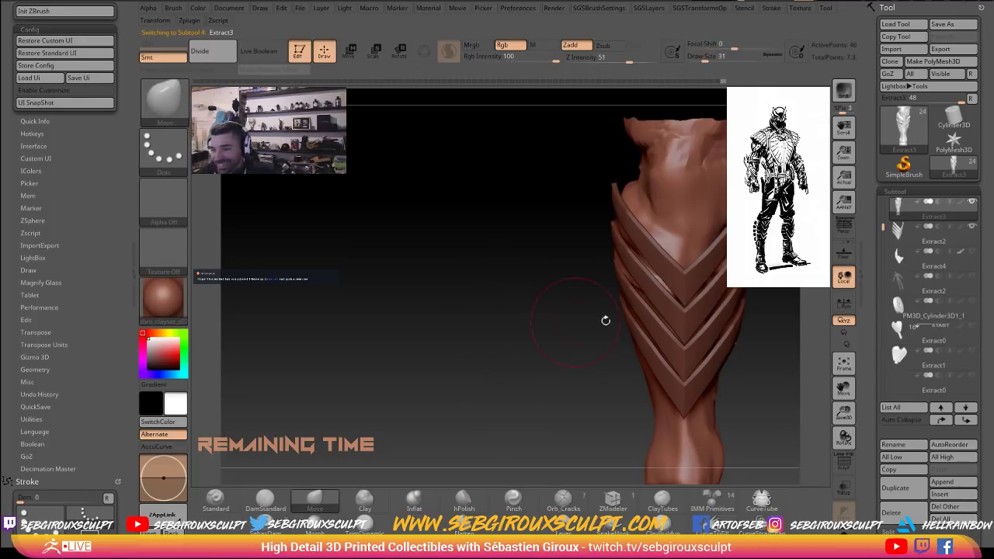
pyautogui.moveTo(517, 324); pyautogui.dragTo(433, 428)
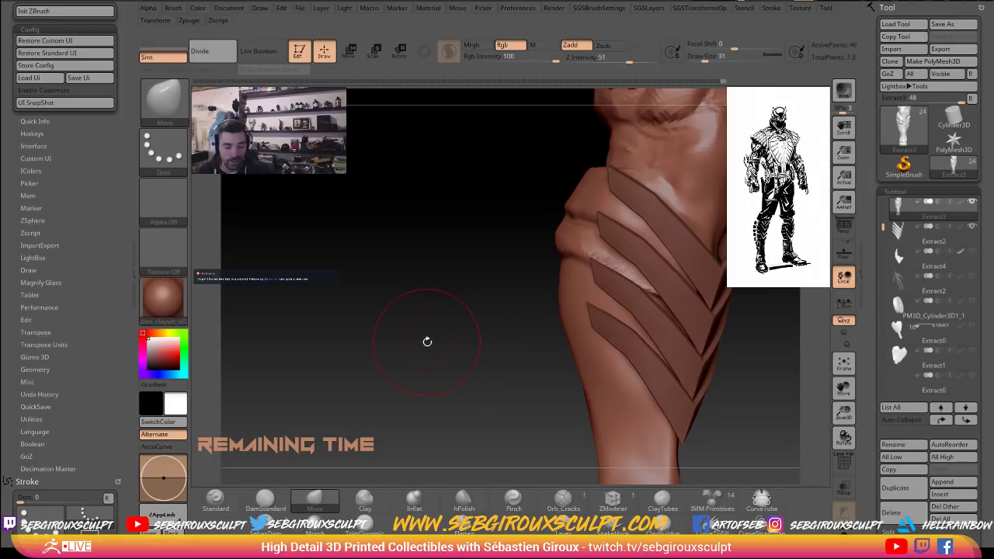
pyautogui.hotkey('ctrl', 's')
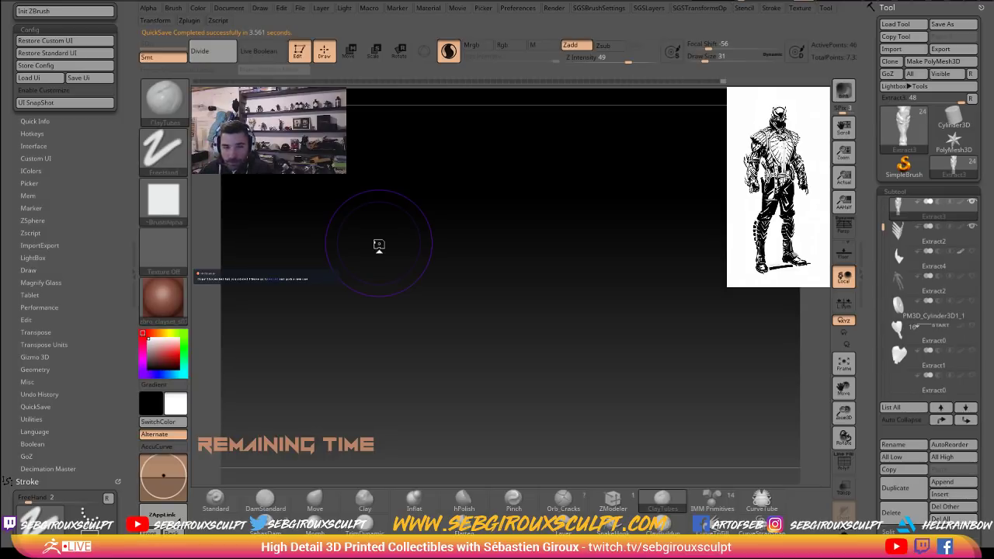
pyautogui.moveTo(516, 345); pyautogui.dragTo(233, 363)
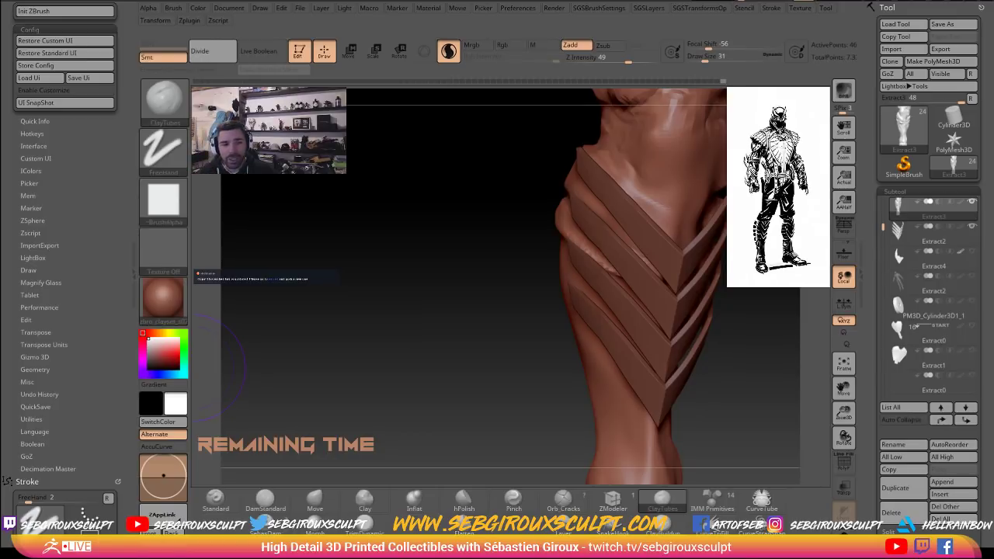
# Fill out the second calf band where it meets the V-shaped strips, using ClayTubes at draw size 17.
pyautogui.moveTo(466, 355)
pyautogui.mouseDown()
pyautogui.moveTo(433, 366)
pyautogui.moveTo(460, 365)
pyautogui.moveTo(476, 334)
pyautogui.mouseUp()
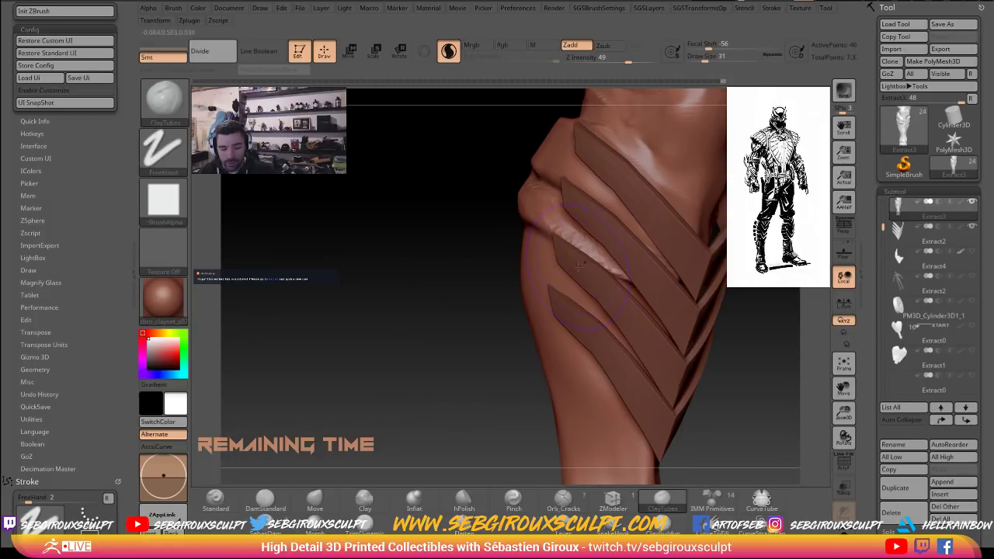
pyautogui.rightClick(581, 249)
pyautogui.click(579, 249)
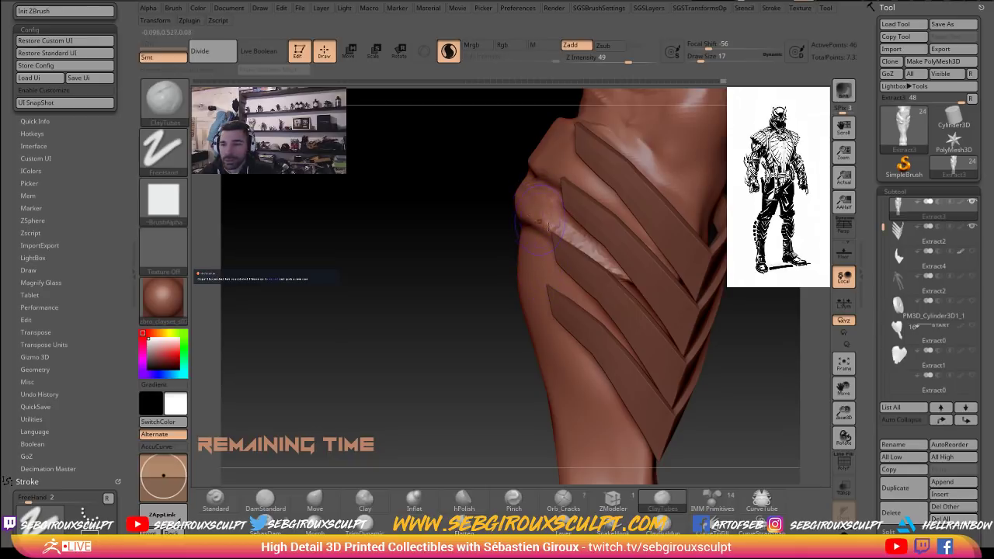
pyautogui.moveTo(560, 233); pyautogui.dragTo(611, 270)
pyautogui.moveTo(571, 235); pyautogui.dragTo(614, 271)
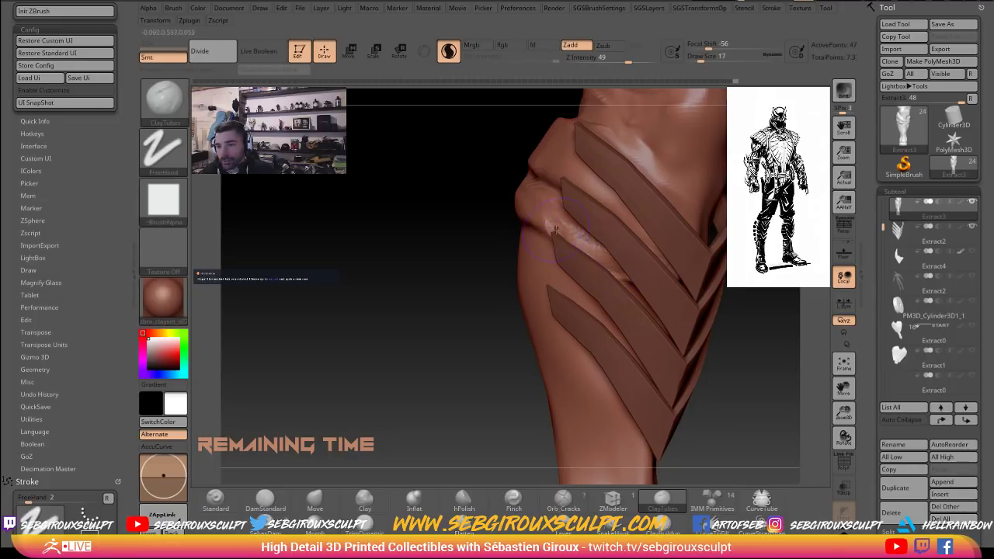
pyautogui.moveTo(473, 212); pyautogui.dragTo(522, 209)
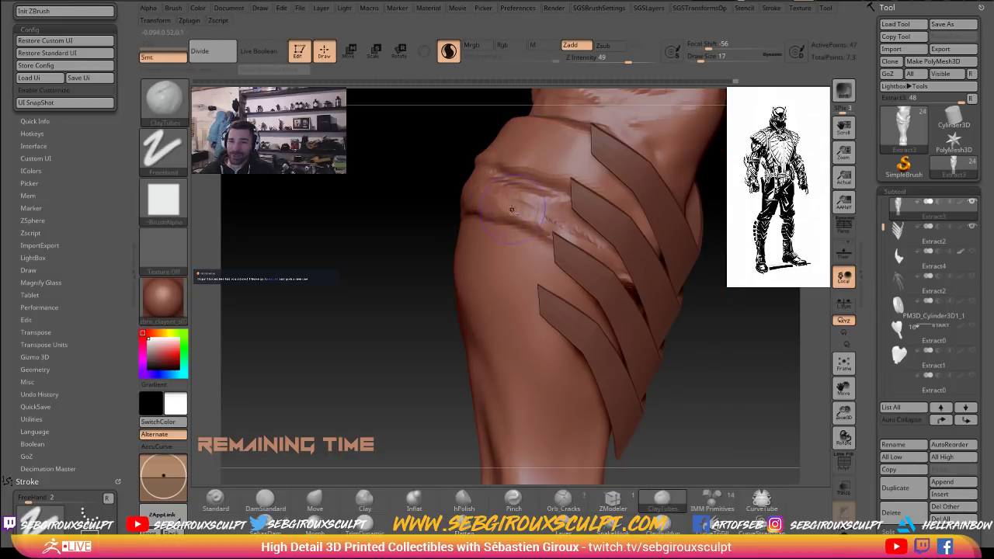
pyautogui.press('shift')
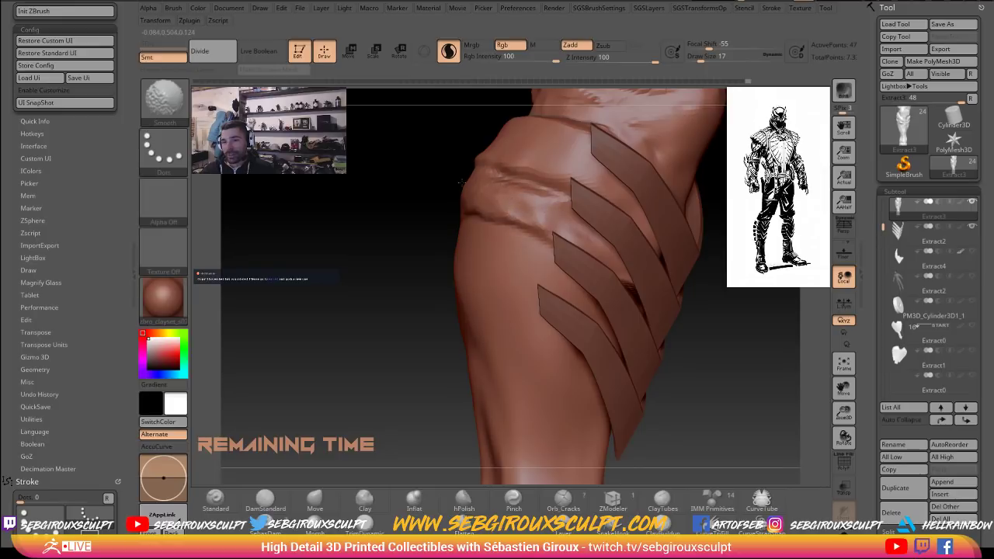
# Build up a third wrapped band lower around the calf with ClayTubes at draw size 41.
pyautogui.moveTo(437, 256)
pyautogui.mouseDown()
pyautogui.moveTo(489, 238)
pyautogui.moveTo(586, 267)
pyautogui.moveTo(501, 233)
pyautogui.moveTo(534, 259)
pyautogui.mouseUp()
pyautogui.moveTo(676, 282); pyautogui.dragTo(591, 261)
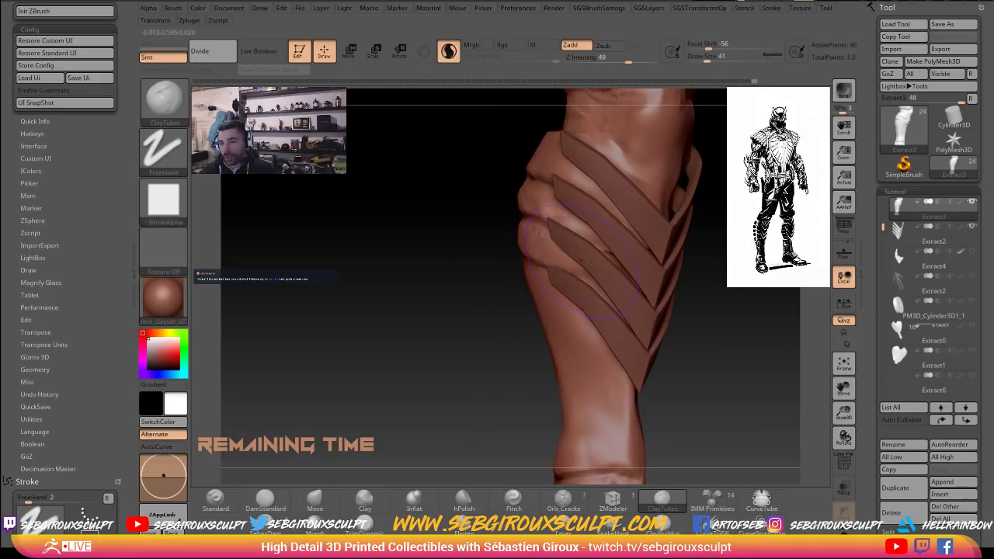
pyautogui.moveTo(466, 233)
pyautogui.mouseDown()
pyautogui.moveTo(563, 240)
pyautogui.moveTo(472, 247)
pyautogui.mouseUp()
pyautogui.moveTo(416, 238); pyautogui.dragTo(459, 241)
pyautogui.moveTo(459, 241); pyautogui.dragTo(501, 240, button='right')
pyautogui.moveTo(483, 237); pyautogui.dragTo(452, 239)
pyautogui.moveTo(368, 256); pyautogui.dragTo(440, 247, button='right')
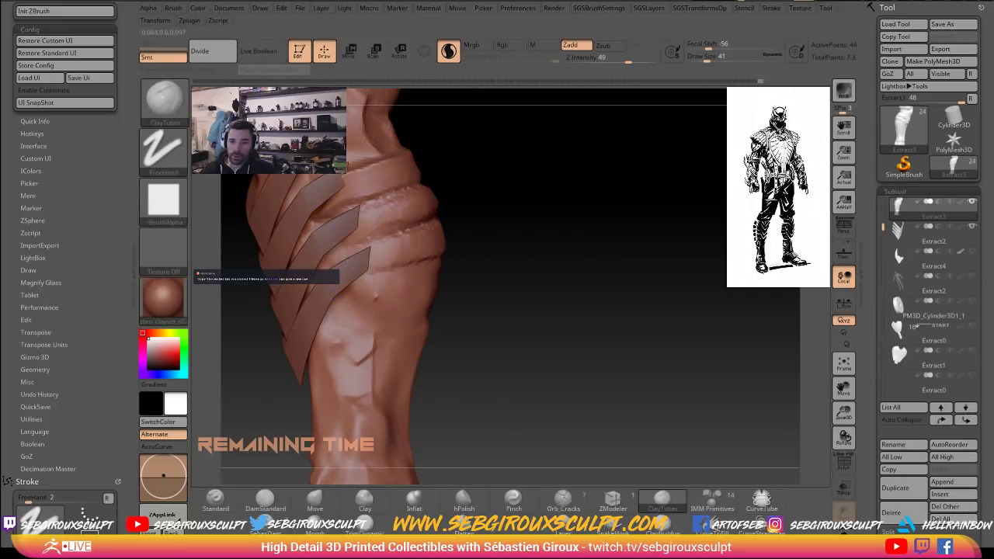
# Continue the third band around the leg toward the lower strips, reducing the ClayTubes draw size to 33.
pyautogui.moveTo(365, 268); pyautogui.dragTo(329, 309)
pyautogui.moveTo(483, 280)
pyautogui.mouseDown(button='right')
pyautogui.moveTo(473, 290)
pyautogui.moveTo(362, 228)
pyautogui.moveTo(335, 248)
pyautogui.mouseUp(button='right')
pyautogui.press('space')
pyautogui.moveTo(354, 244); pyautogui.dragTo(348, 244)
pyautogui.moveTo(438, 272)
pyautogui.mouseDown(button='right')
pyautogui.moveTo(342, 248)
pyautogui.moveTo(611, 349)
pyautogui.moveTo(570, 333)
pyautogui.moveTo(617, 331)
pyautogui.moveTo(444, 282)
pyautogui.moveTo(324, 264)
pyautogui.mouseUp(button='right')
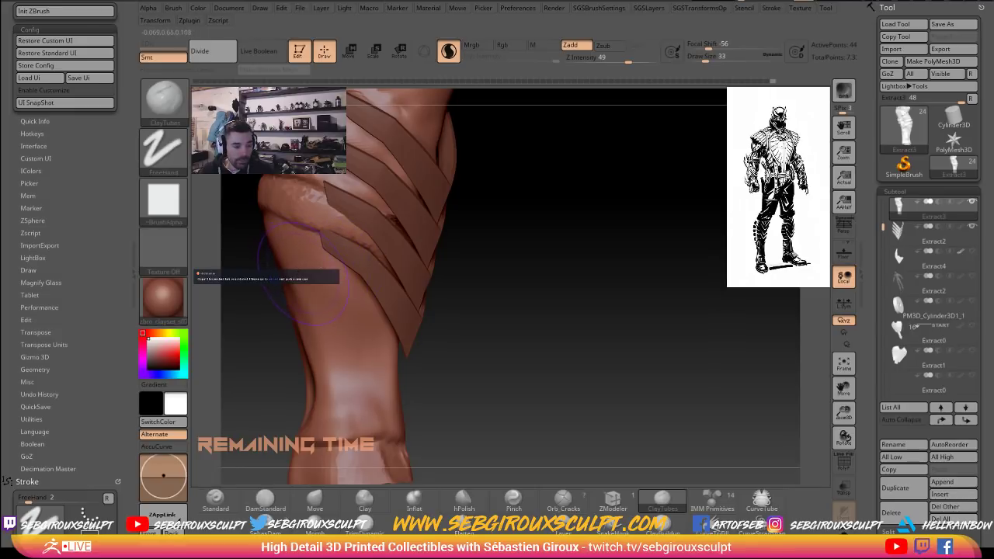
# Sculpt a thin raised ridge around the leg below the calf bands with ClayTubes at draw size 16.
pyautogui.press('s')
pyautogui.click(344, 325)
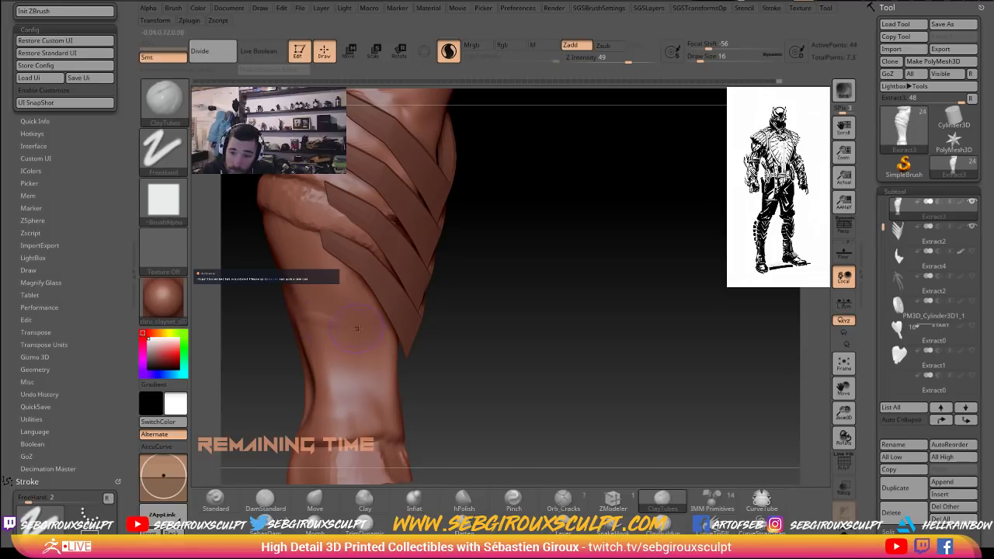
pyautogui.moveTo(305, 318); pyautogui.dragTo(386, 332)
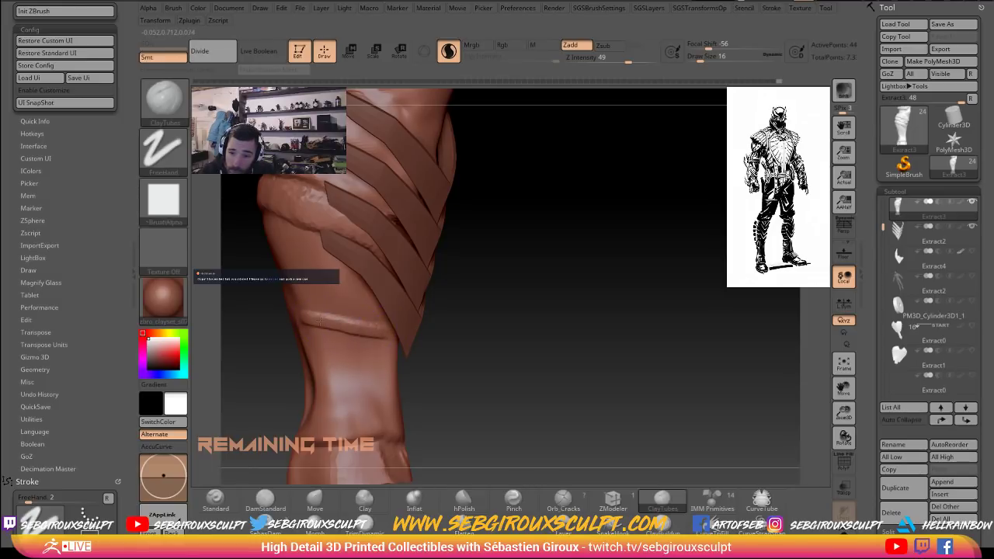
pyautogui.moveTo(489, 353)
pyautogui.mouseDown()
pyautogui.moveTo(489, 333)
pyautogui.moveTo(536, 356)
pyautogui.moveTo(356, 321)
pyautogui.mouseUp()
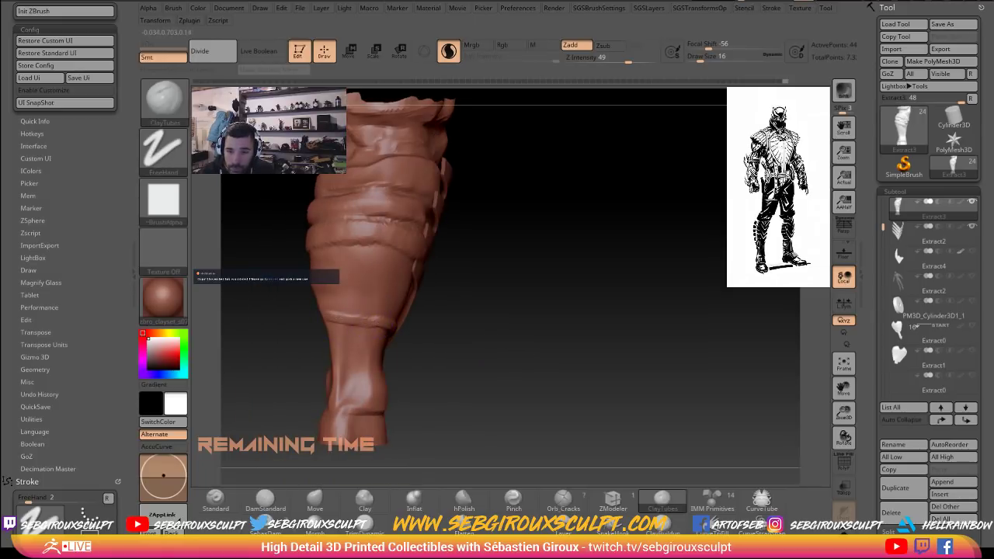
pyautogui.moveTo(423, 325)
pyautogui.mouseDown()
pyautogui.moveTo(344, 317)
pyautogui.moveTo(244, 331)
pyautogui.mouseUp()
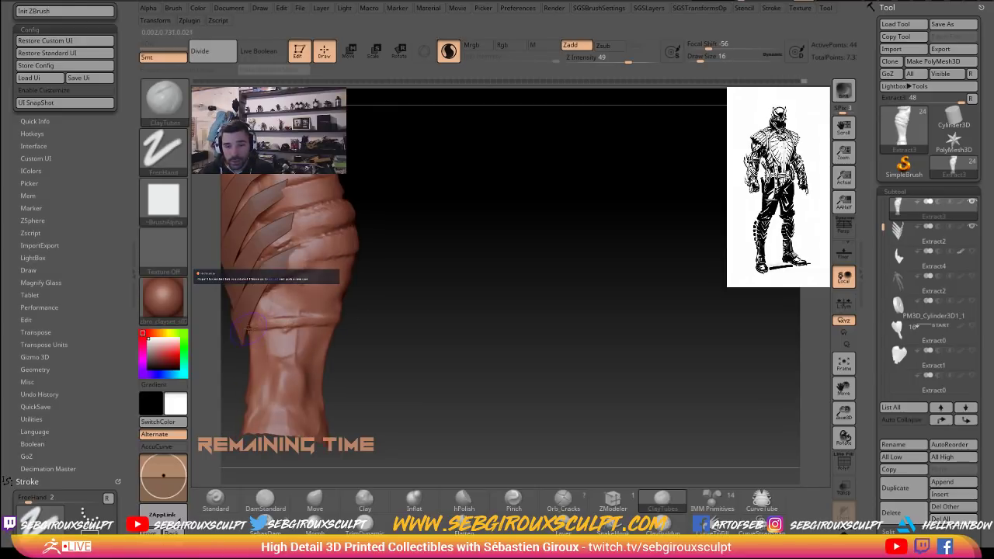
# Switch to the Move brush at draw size 22 and adjust the thin ridge's slant toward the lowest strip.
pyautogui.moveTo(370, 320)
pyautogui.mouseDown()
pyautogui.moveTo(330, 322)
pyautogui.moveTo(404, 331)
pyautogui.moveTo(346, 320)
pyautogui.moveTo(355, 317)
pyautogui.mouseUp()
pyautogui.press('b')
pyautogui.press('m')
pyautogui.press('v')
pyautogui.press('space')
pyautogui.moveTo(348, 318); pyautogui.dragTo(327, 319)
pyautogui.press('space')
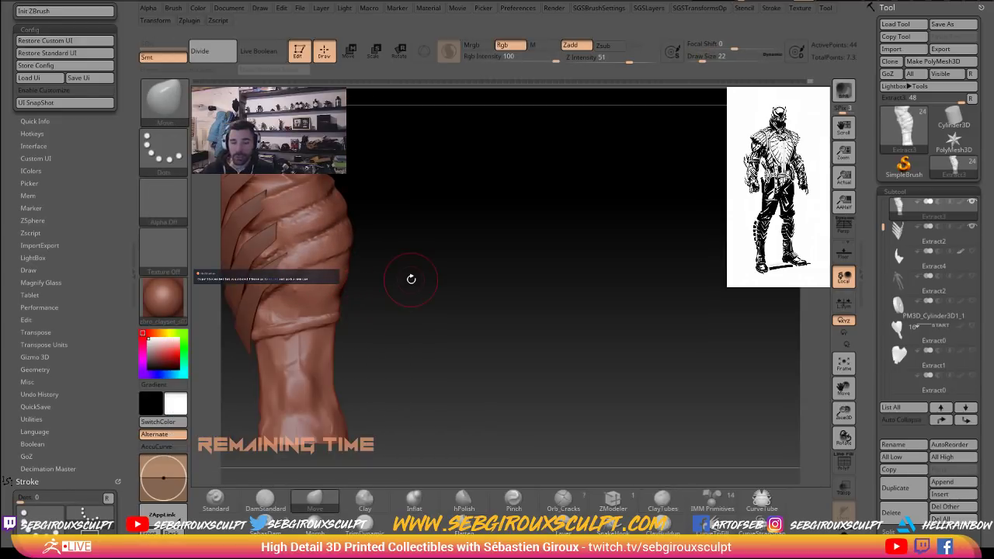
# Reshape the calf bands and lower ridge around the leg with the Move brush, reducing its draw size to 14.
pyautogui.moveTo(455, 339)
pyautogui.mouseDown()
pyautogui.moveTo(523, 375)
pyautogui.moveTo(536, 364)
pyautogui.moveTo(515, 355)
pyautogui.moveTo(515, 324)
pyautogui.moveTo(423, 288)
pyautogui.mouseUp()
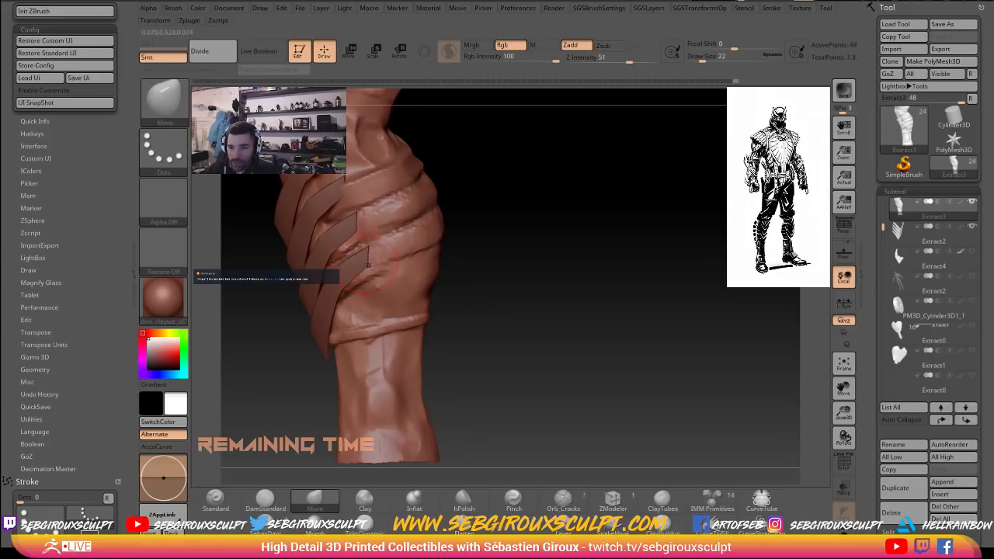
pyautogui.moveTo(476, 291)
pyautogui.mouseDown()
pyautogui.moveTo(473, 264)
pyautogui.moveTo(298, 247)
pyautogui.moveTo(241, 252)
pyautogui.mouseUp()
pyautogui.moveTo(415, 233); pyautogui.dragTo(345, 248)
pyautogui.moveTo(475, 240)
pyautogui.mouseDown()
pyautogui.moveTo(332, 254)
pyautogui.moveTo(341, 255)
pyautogui.mouseUp()
pyautogui.moveTo(236, 253)
pyautogui.mouseDown()
pyautogui.moveTo(487, 297)
pyautogui.moveTo(491, 337)
pyautogui.mouseUp()
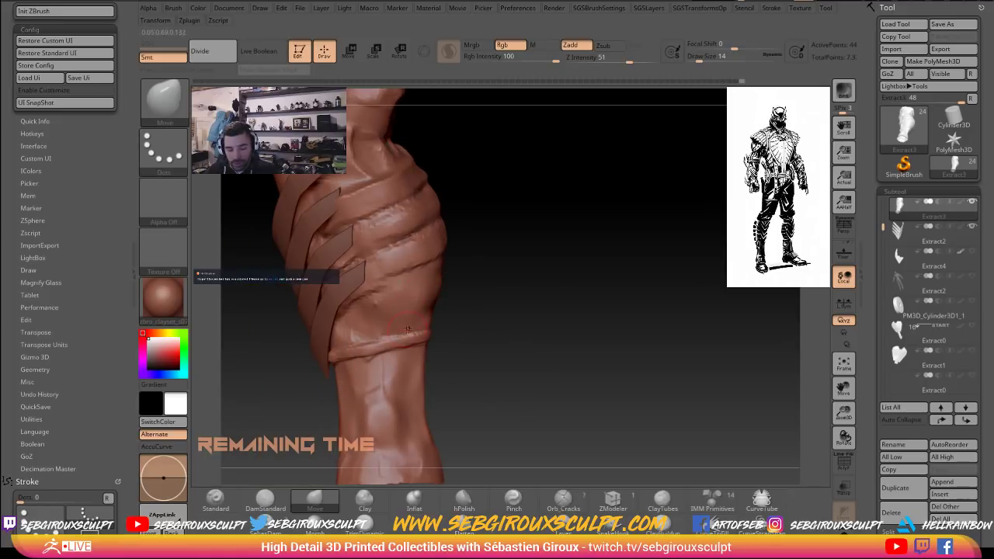
# Carve creases between the calf bands with the DamStandard brush at draw size 14.
pyautogui.click(265, 498)
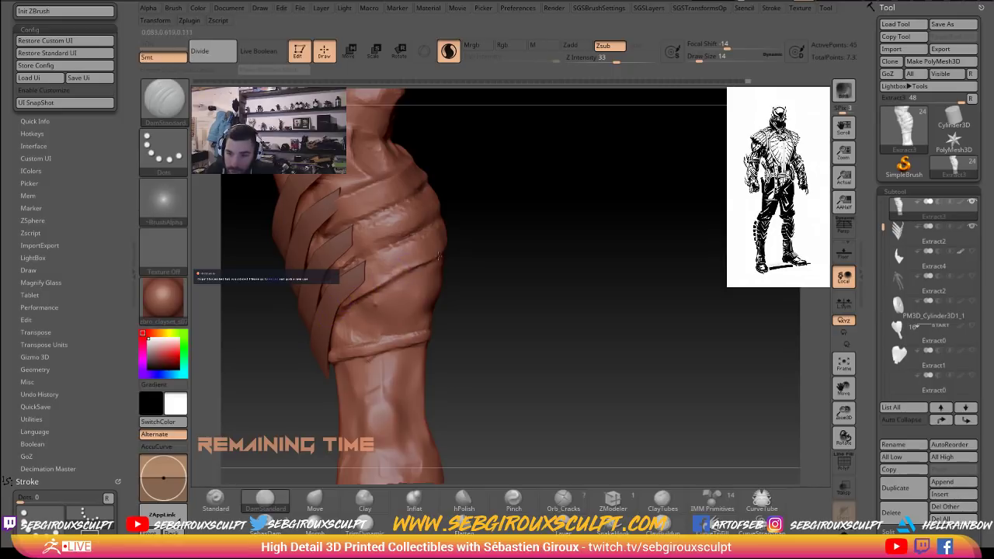
pyautogui.moveTo(477, 238)
pyautogui.mouseDown()
pyautogui.moveTo(433, 259)
pyautogui.moveTo(483, 239)
pyautogui.mouseUp()
pyautogui.moveTo(556, 229)
pyautogui.mouseDown()
pyautogui.moveTo(490, 237)
pyautogui.moveTo(542, 233)
pyautogui.mouseUp()
pyautogui.moveTo(621, 228); pyautogui.dragTo(547, 230)
pyautogui.moveTo(530, 233); pyautogui.dragTo(576, 235)
pyautogui.moveTo(495, 243); pyautogui.dragTo(573, 245, button='right')
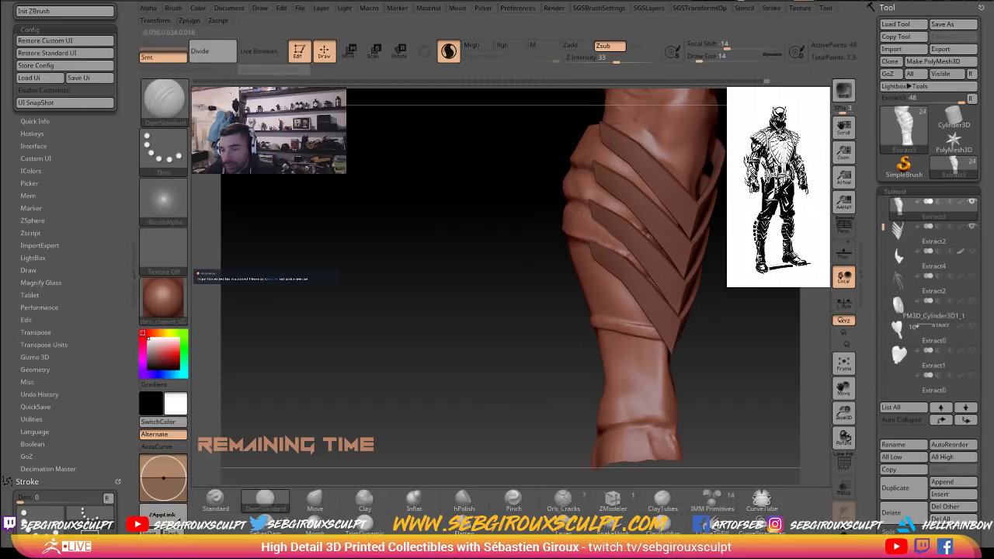
# Sharpen the grooves between the bands around the back and inner side of the calf with DamStandard.
pyautogui.moveTo(498, 257); pyautogui.dragTo(671, 291, button='right')
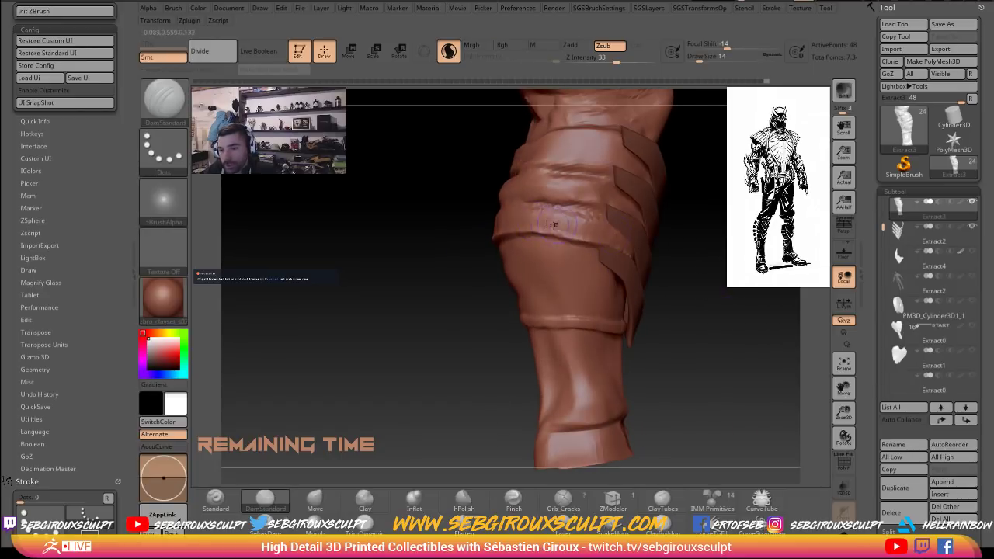
pyautogui.moveTo(593, 220)
pyautogui.mouseDown(button='right')
pyautogui.moveTo(644, 234)
pyautogui.moveTo(530, 217)
pyautogui.moveTo(553, 216)
pyautogui.mouseUp(button='right')
pyautogui.moveTo(443, 203); pyautogui.dragTo(516, 211, button='right')
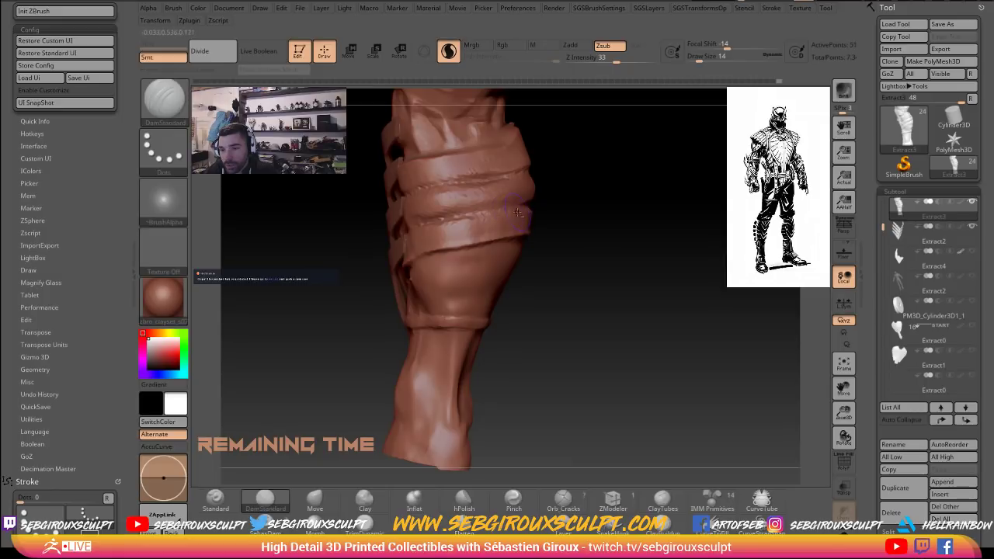
pyautogui.moveTo(578, 213); pyautogui.dragTo(412, 224, button='right')
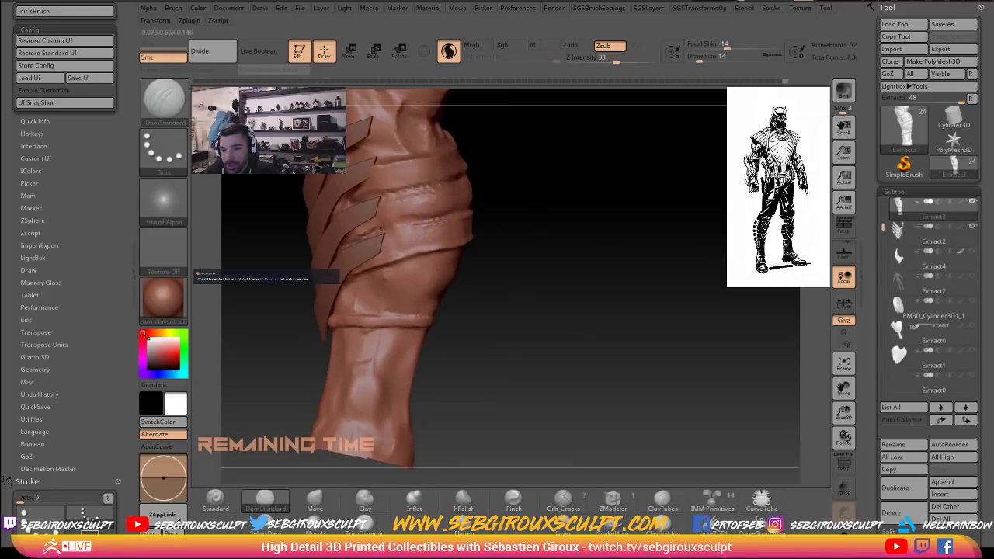
pyautogui.moveTo(506, 247); pyautogui.dragTo(492, 170, button='right')
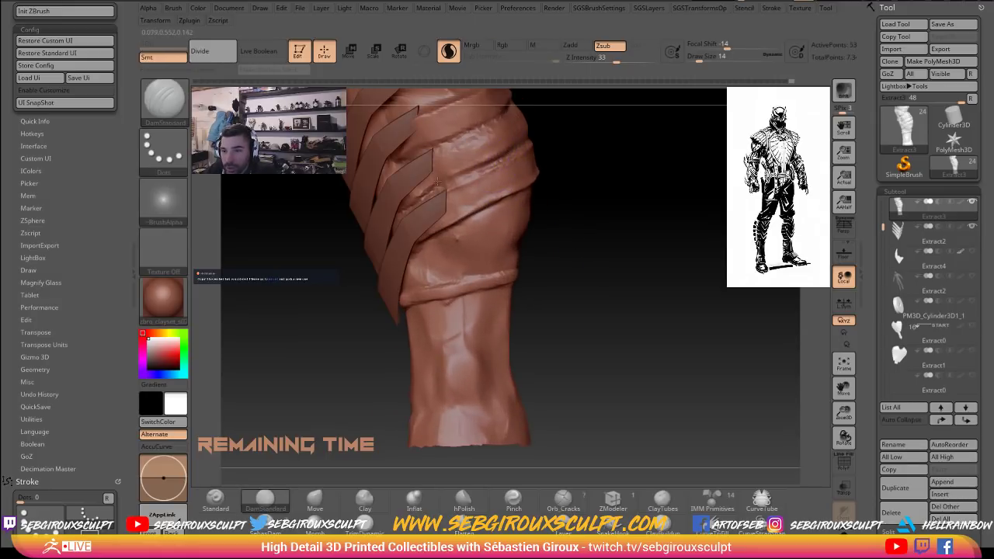
pyautogui.moveTo(570, 139)
pyautogui.mouseDown(button='right')
pyautogui.moveTo(629, 290)
pyautogui.moveTo(623, 284)
pyautogui.moveTo(674, 273)
pyautogui.moveTo(583, 288)
pyautogui.moveTo(633, 292)
pyautogui.mouseUp(button='right')
pyautogui.press('b')
pyautogui.press('d')
pyautogui.press('s')
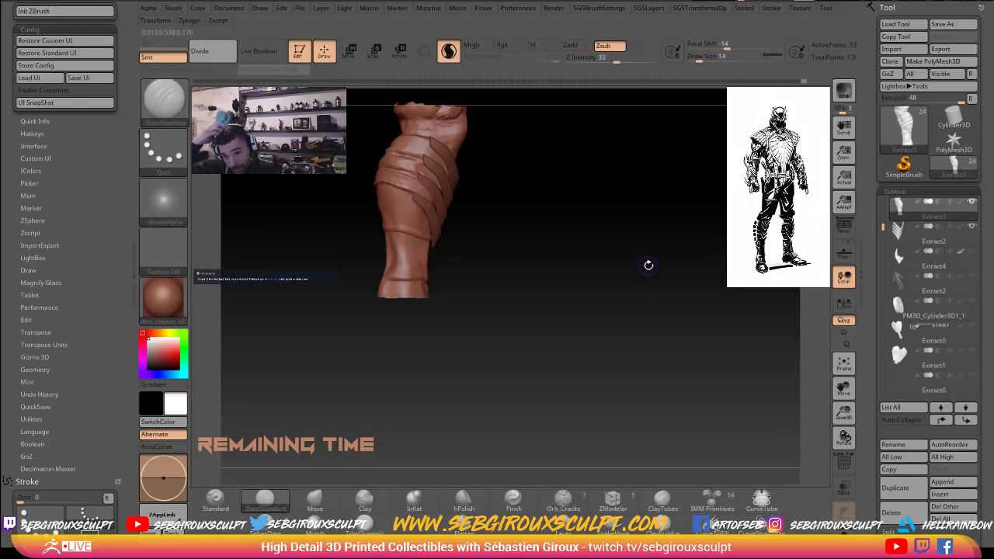
pyautogui.click(851, 324)
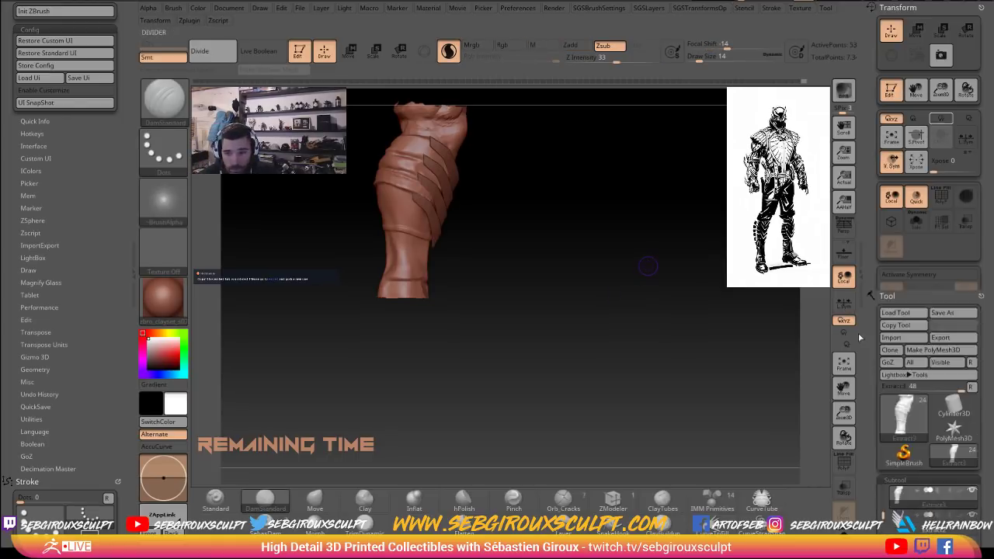
pyautogui.moveTo(982, 8); pyautogui.dragTo(721, 182)
# Switch to the ClayTubes brush, set its draw size to 27, and build up folds on the lowest calf band.
pyautogui.keyDown('alt'); pyautogui.moveTo(662, 257); pyautogui.dragTo(587, 279); pyautogui.keyUp('alt')
pyautogui.press('b')
pyautogui.press('c')
pyautogui.press('t')
pyautogui.press('space')
pyautogui.moveTo(353, 224); pyautogui.dragTo(360, 224)
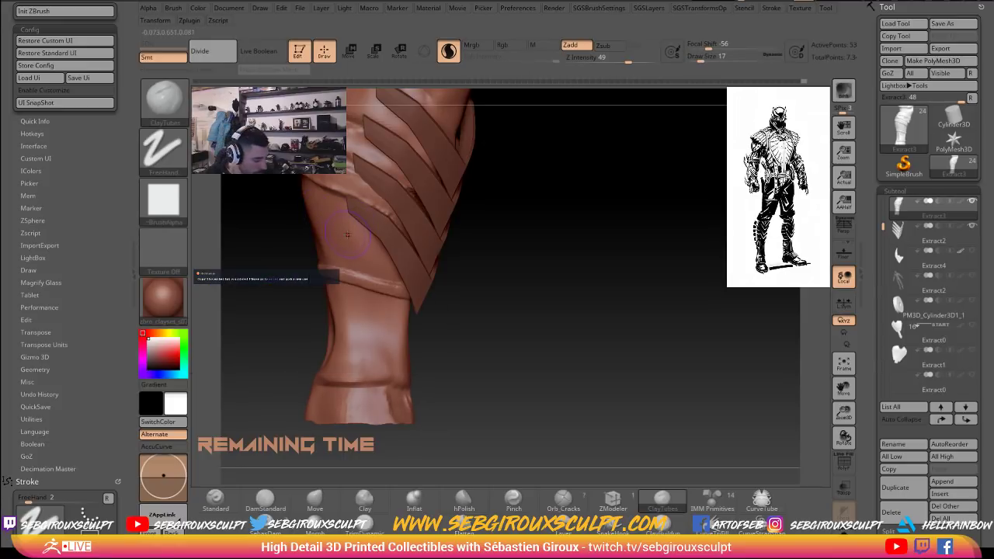
pyautogui.moveTo(346, 255); pyautogui.dragTo(340, 256, button='right')
pyautogui.press('space')
pyautogui.moveTo(321, 217)
pyautogui.mouseDown()
pyautogui.moveTo(334, 205)
pyautogui.moveTo(318, 194)
pyautogui.moveTo(365, 226)
pyautogui.moveTo(339, 208)
pyautogui.mouseUp()
pyautogui.moveTo(268, 187)
pyautogui.mouseDown(button='right')
pyautogui.moveTo(434, 221)
pyautogui.moveTo(364, 207)
pyautogui.mouseUp(button='right')
pyautogui.moveTo(364, 207); pyautogui.dragTo(322, 218)
# Build up raised folds with ClayTubes across the lower calf band around the back of the leg.
pyautogui.moveTo(439, 222)
pyautogui.mouseDown(button='right')
pyautogui.moveTo(375, 213)
pyautogui.moveTo(509, 204)
pyautogui.mouseUp(button='right')
pyautogui.moveTo(368, 208)
pyautogui.mouseDown()
pyautogui.moveTo(336, 217)
pyautogui.moveTo(309, 245)
pyautogui.moveTo(393, 222)
pyautogui.mouseUp()
pyautogui.moveTo(435, 222); pyautogui.dragTo(392, 225, button='right')
pyautogui.moveTo(402, 233)
pyautogui.mouseDown()
pyautogui.moveTo(449, 213)
pyautogui.moveTo(464, 218)
pyautogui.mouseUp()
pyautogui.moveTo(465, 217); pyautogui.dragTo(417, 224, button='right')
pyautogui.moveTo(444, 227)
pyautogui.mouseDown()
pyautogui.moveTo(501, 219)
pyautogui.moveTo(559, 248)
pyautogui.moveTo(462, 238)
pyautogui.mouseUp()
pyautogui.moveTo(394, 240)
pyautogui.mouseDown(button='right')
pyautogui.moveTo(447, 231)
pyautogui.moveTo(432, 247)
pyautogui.mouseUp(button='right')
pyautogui.moveTo(431, 247); pyautogui.dragTo(392, 247)
# Add clay volume to the upper calf bands around the side and back with the ClayTubes brush.
pyautogui.moveTo(516, 257)
pyautogui.keyDown('ctrl'); pyautogui.mouseDown(button='right')
pyautogui.moveTo(473, 225)
pyautogui.moveTo(560, 291)
pyautogui.moveTo(545, 273)
pyautogui.moveTo(586, 293)
pyautogui.moveTo(583, 312)
pyautogui.mouseUp(button='right'); pyautogui.keyUp('ctrl')
pyautogui.moveTo(384, 136); pyautogui.dragTo(351, 143)
pyautogui.moveTo(452, 124); pyautogui.dragTo(501, 120, button='right')
pyautogui.moveTo(500, 120)
pyautogui.keyDown('alt'); pyautogui.mouseDown(button='right')
pyautogui.moveTo(506, 158)
pyautogui.moveTo(481, 160)
pyautogui.mouseUp(button='right'); pyautogui.keyUp('alt')
pyautogui.moveTo(393, 166); pyautogui.dragTo(420, 153)
pyautogui.moveTo(492, 133); pyautogui.dragTo(434, 146, button='right')
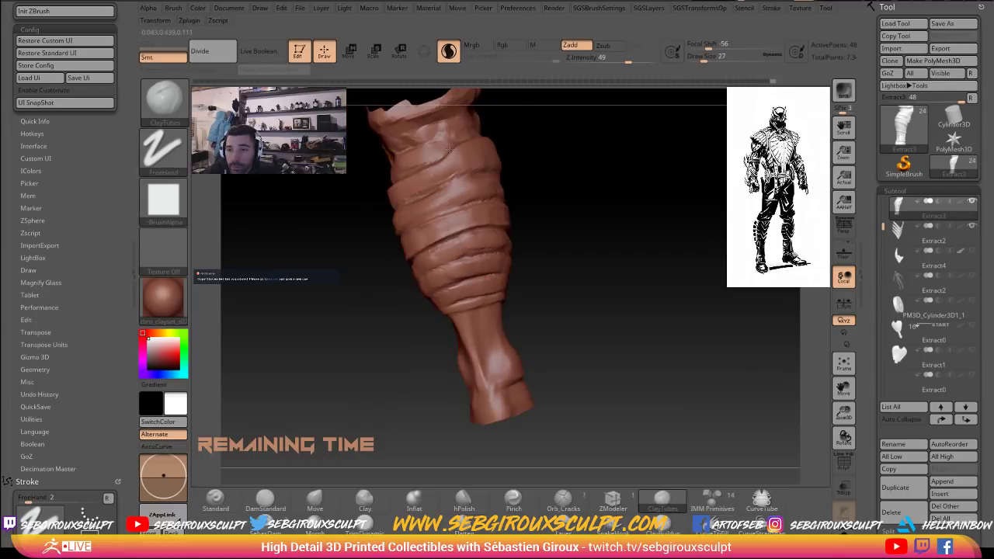
# Switch to the Move brush at draw size 25 and adjust the upper calf bands along their outer contour.
pyautogui.moveTo(538, 123)
pyautogui.mouseDown(button='right')
pyautogui.moveTo(471, 134)
pyautogui.moveTo(505, 126)
pyautogui.moveTo(690, 204)
pyautogui.moveTo(697, 238)
pyautogui.moveTo(525, 141)
pyautogui.mouseUp(button='right')
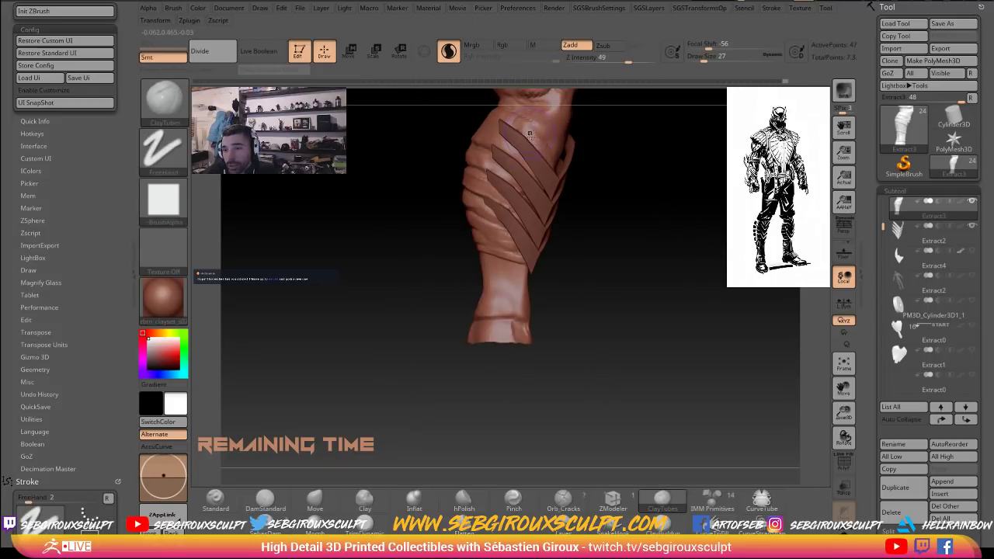
pyautogui.moveTo(615, 163); pyautogui.dragTo(565, 162, button='right')
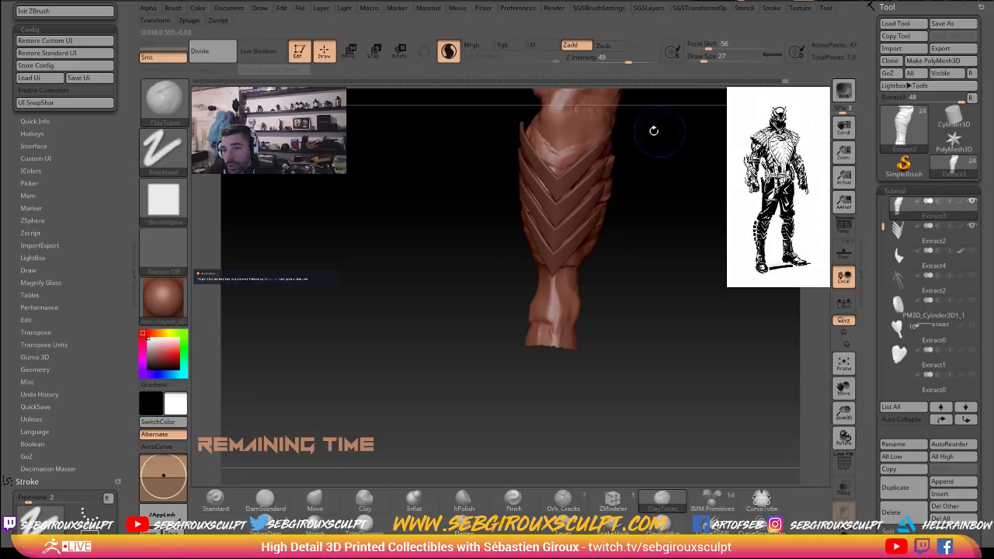
pyautogui.moveTo(654, 131); pyautogui.dragTo(610, 153, button='right')
pyautogui.keyDown('shift'); pyautogui.moveTo(711, 150); pyautogui.dragTo(665, 328, button='right'); pyautogui.keyUp('shift')
pyautogui.keyDown('ctrl'); pyautogui.moveTo(620, 281); pyautogui.dragTo(659, 262, button='right'); pyautogui.keyUp('ctrl')
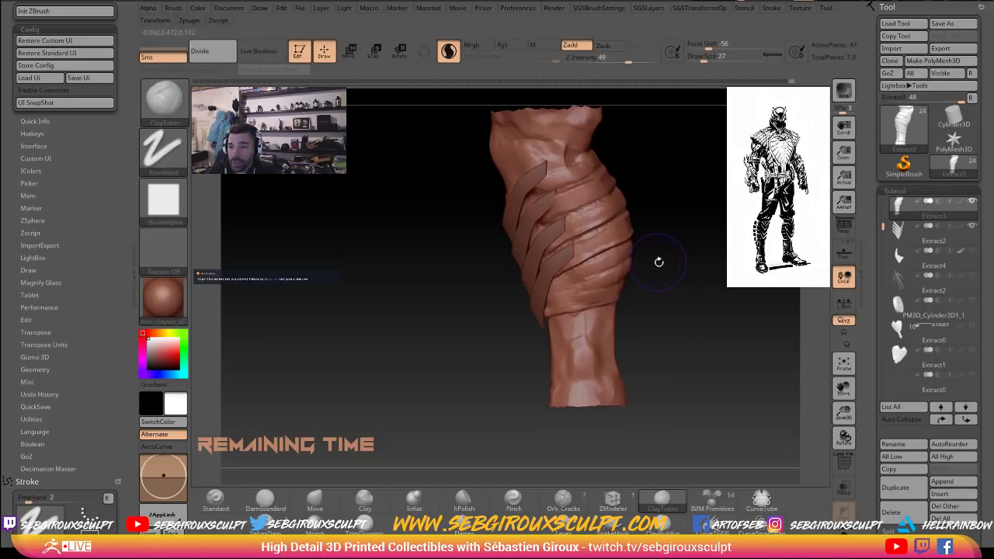
pyautogui.press('b')
pyautogui.press('m')
pyautogui.press('v')
pyautogui.press('space')
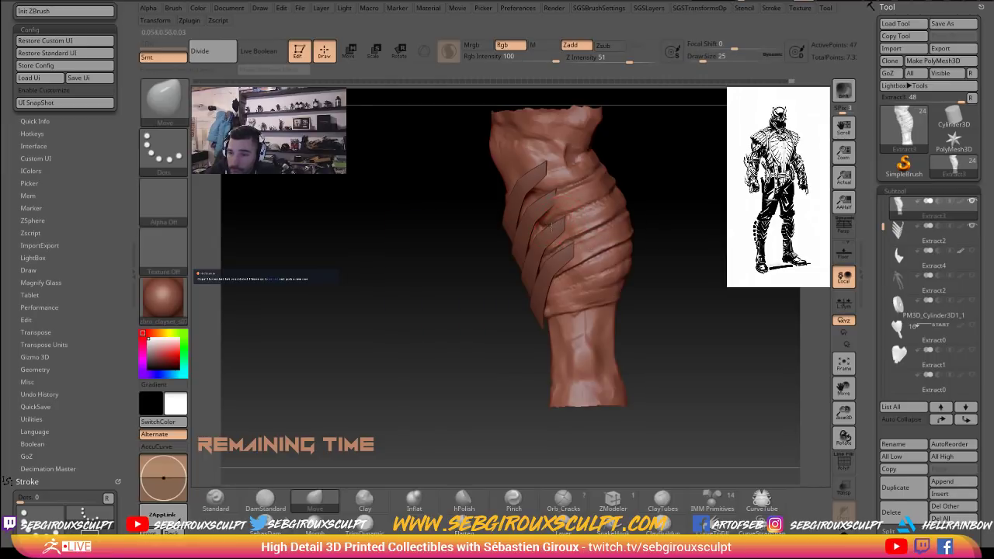
pyautogui.moveTo(610, 193); pyautogui.dragTo(632, 208)
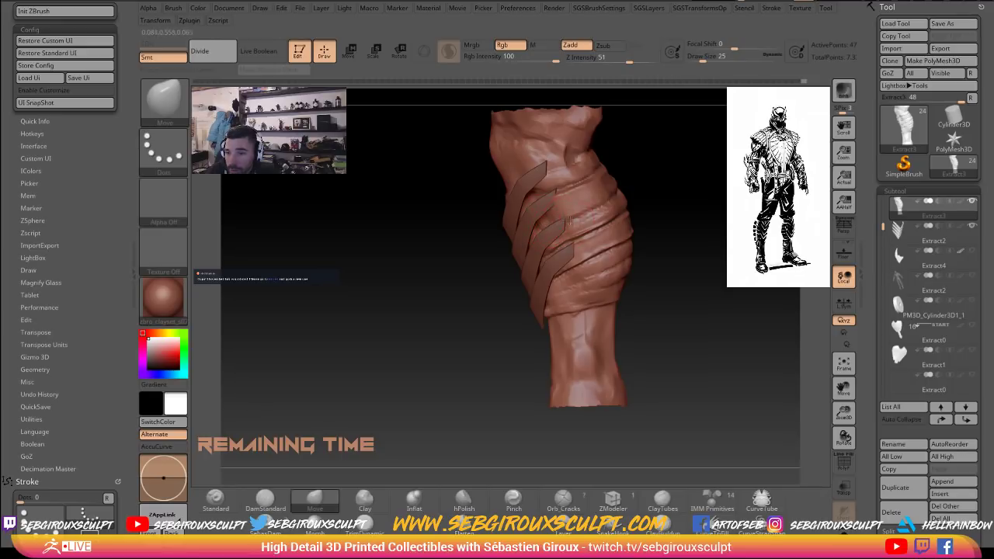
pyautogui.moveTo(647, 188)
pyautogui.mouseDown()
pyautogui.moveTo(628, 189)
pyautogui.moveTo(641, 181)
pyautogui.mouseUp()
pyautogui.moveTo(714, 182); pyautogui.dragTo(671, 181)
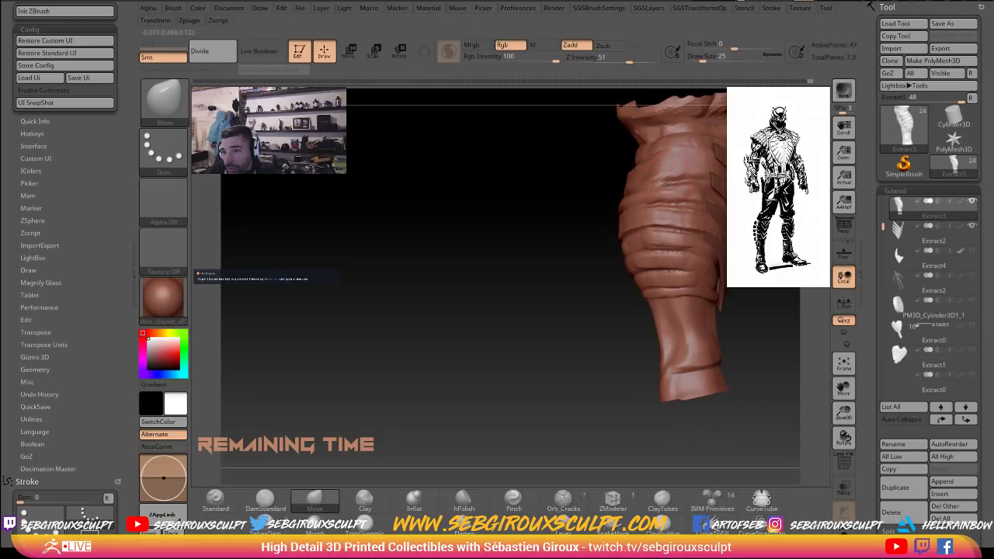
# Examine how the V-shaped shin strips sit against the calf bands from the front, side and back.
pyautogui.moveTo(581, 181)
pyautogui.mouseDown(button='right')
pyautogui.moveTo(548, 215)
pyautogui.moveTo(638, 198)
pyautogui.mouseUp(button='right')
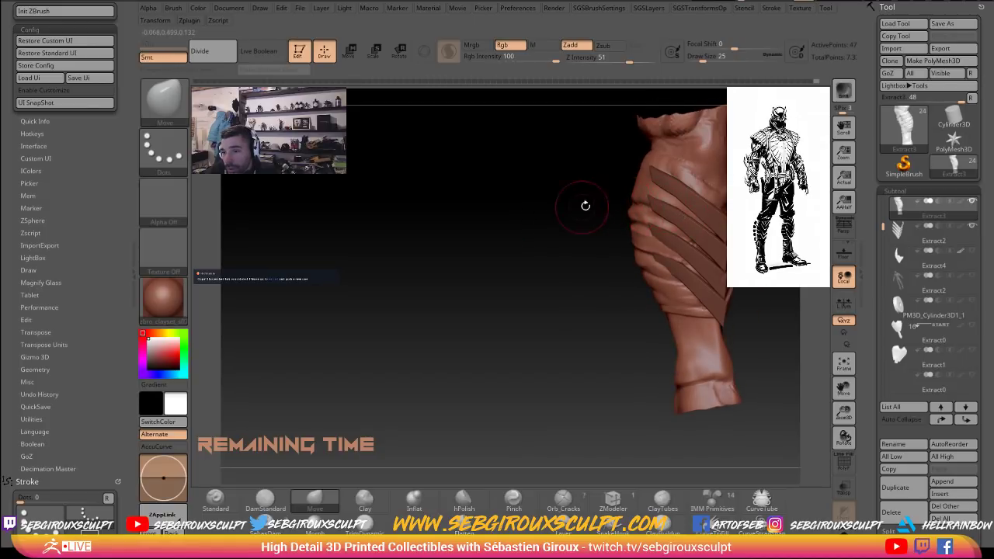
pyautogui.moveTo(584, 205); pyautogui.dragTo(659, 203, button='right')
pyautogui.moveTo(566, 219); pyautogui.dragTo(628, 271, button='right')
pyautogui.keyDown('alt'); pyautogui.click(707, 257); pyautogui.keyUp('alt')
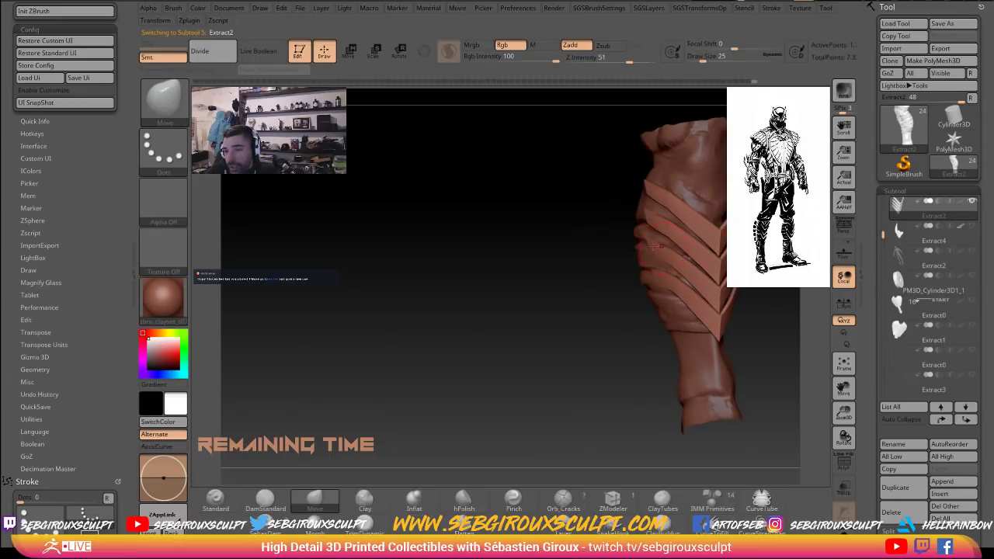
pyautogui.moveTo(691, 272); pyautogui.dragTo(710, 274, button='right')
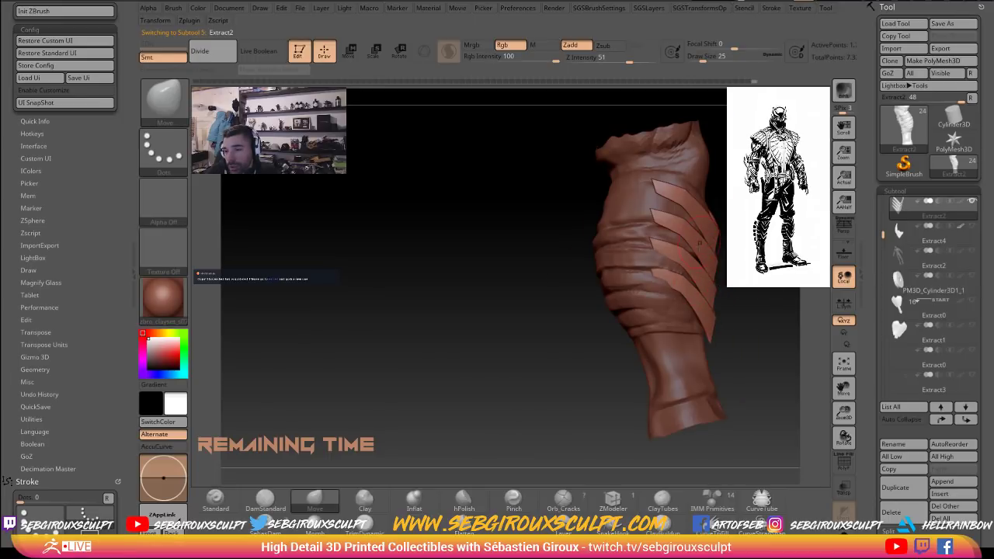
pyautogui.moveTo(555, 269); pyautogui.dragTo(659, 269, button='right')
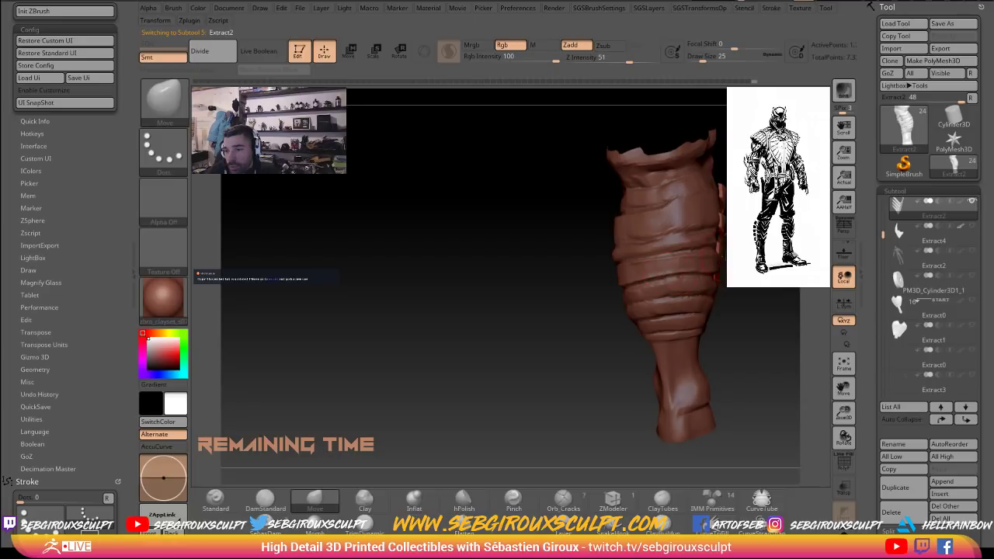
pyautogui.moveTo(724, 277); pyautogui.dragTo(590, 268, button='right')
pyautogui.keyDown('alt'); pyautogui.click(634, 247); pyautogui.keyUp('alt')
# Reshape the bands across the back of the calf with the Move brush, reducing its draw size to 12.
pyautogui.moveTo(570, 233); pyautogui.dragTo(614, 232)
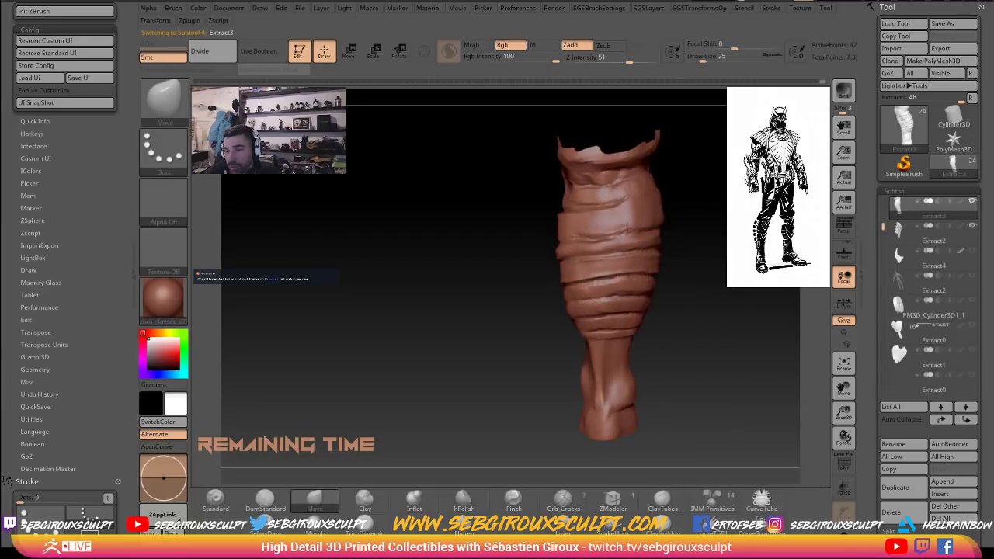
pyautogui.moveTo(511, 207); pyautogui.dragTo(581, 213)
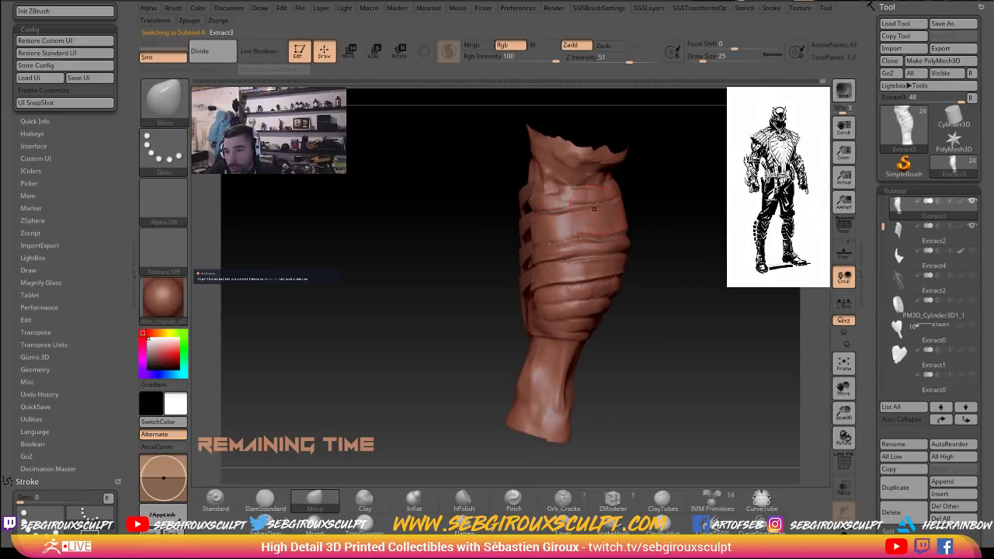
pyautogui.moveTo(563, 213)
pyautogui.mouseDown(button='right')
pyautogui.moveTo(637, 218)
pyautogui.moveTo(634, 238)
pyautogui.moveTo(536, 257)
pyautogui.mouseUp(button='right')
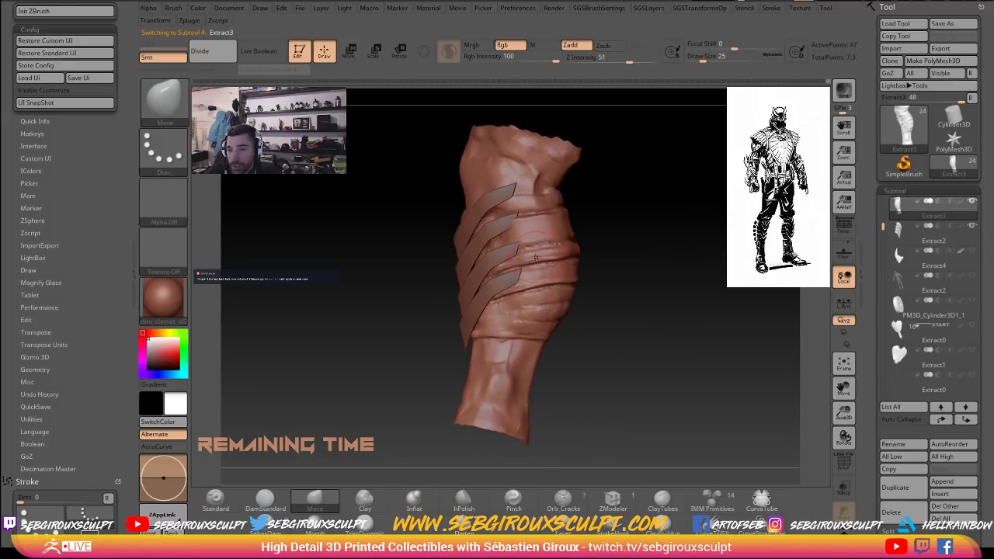
pyautogui.press('space')
pyautogui.moveTo(513, 271); pyautogui.dragTo(507, 272)
pyautogui.press('shift')
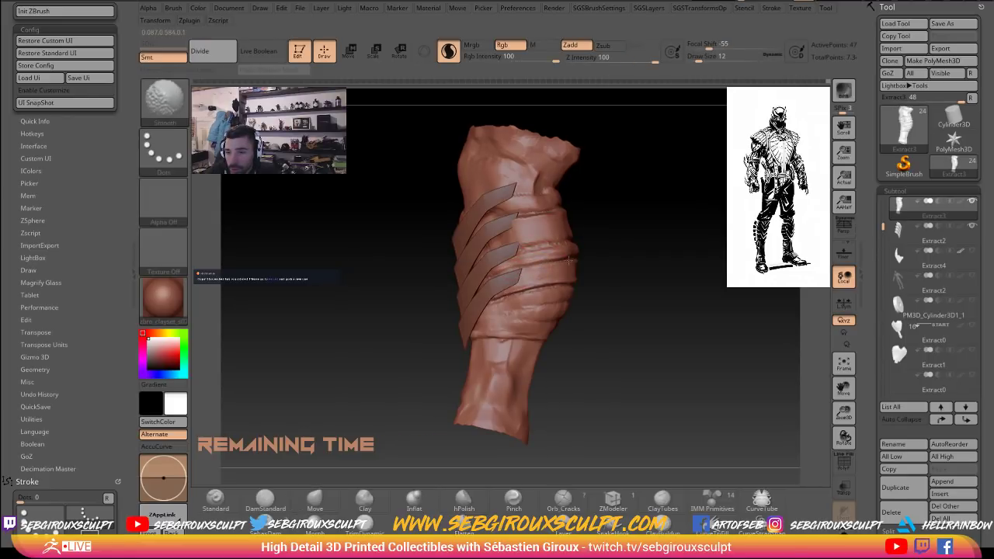
# Smooth the band edges on both sides of the calf beside the V-shaped strips at draw size 12.
pyautogui.moveTo(644, 263)
pyautogui.mouseDown()
pyautogui.moveTo(616, 258)
pyautogui.moveTo(691, 258)
pyautogui.mouseUp()
pyautogui.press('shift')
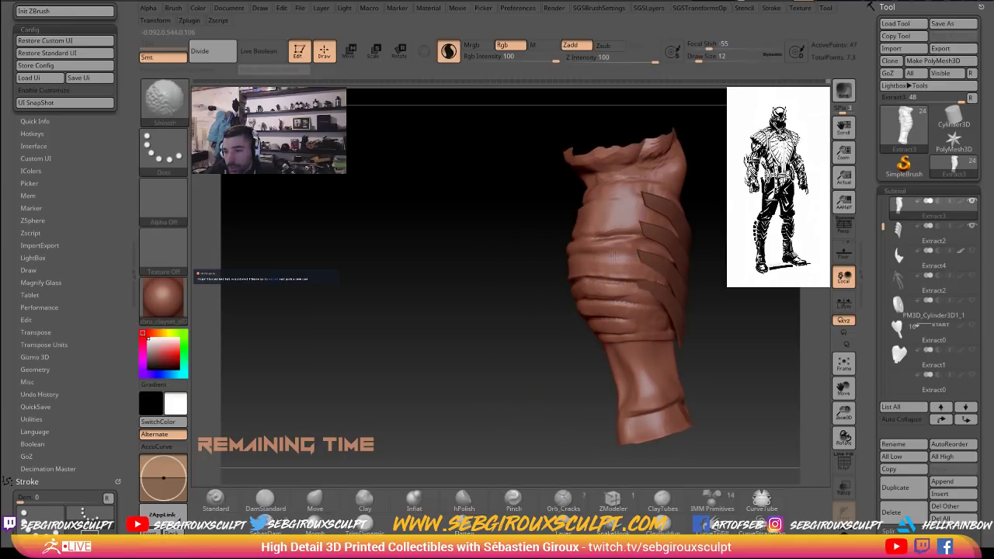
pyautogui.moveTo(524, 261); pyautogui.dragTo(547, 258)
pyautogui.moveTo(684, 249); pyautogui.dragTo(645, 241)
# Set the Move brush to draw size 23, then reshape and smooth the middle calf bands into broader wraps.
pyautogui.press('space')
pyautogui.moveTo(551, 253); pyautogui.dragTo(573, 256)
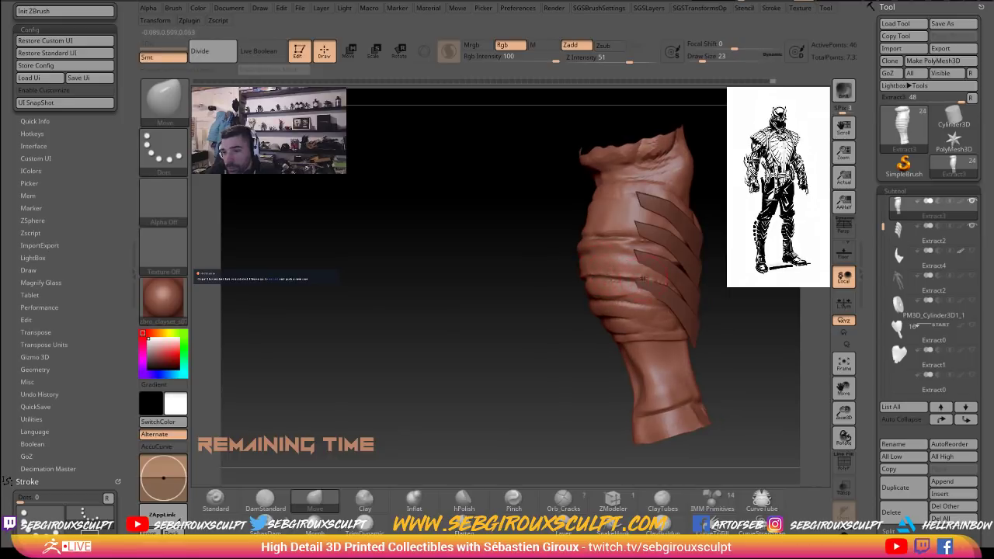
pyautogui.moveTo(698, 284); pyautogui.dragTo(662, 285)
pyautogui.moveTo(742, 288)
pyautogui.mouseDown()
pyautogui.moveTo(697, 298)
pyautogui.moveTo(700, 286)
pyautogui.mouseUp()
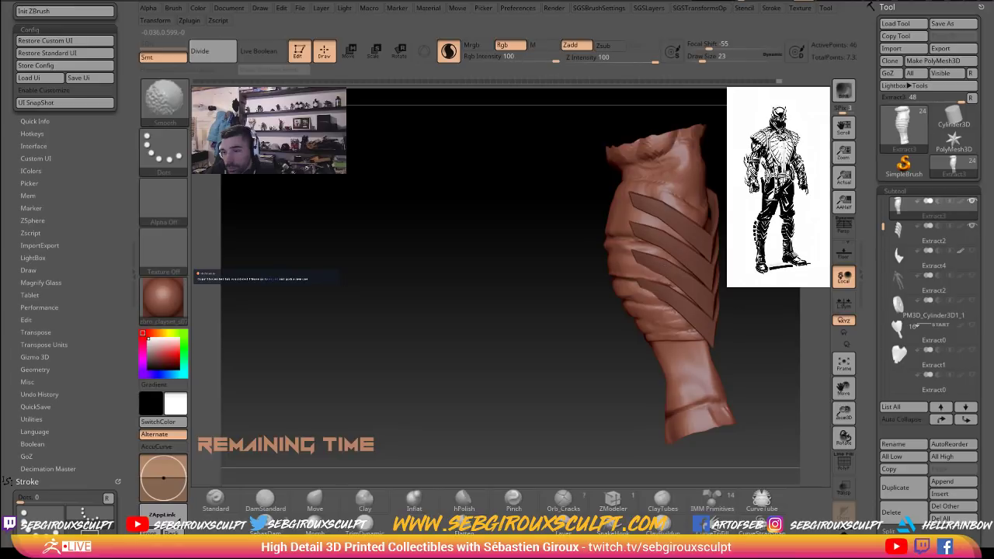
pyautogui.moveTo(566, 252); pyautogui.dragTo(610, 256)
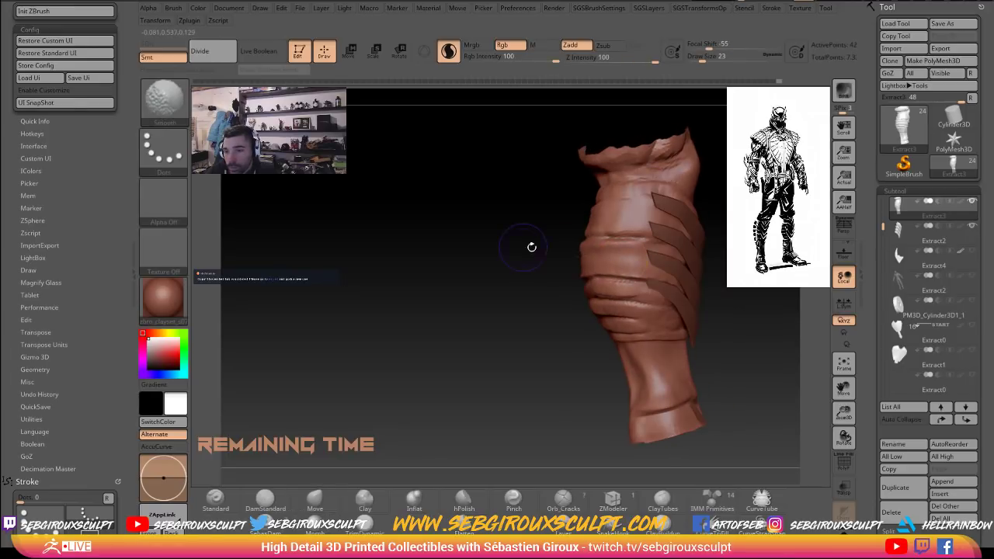
pyautogui.moveTo(533, 248); pyautogui.dragTo(589, 261)
pyautogui.moveTo(567, 262); pyautogui.dragTo(642, 265, button='right')
pyautogui.keyDown('ctrl'); pyautogui.moveTo(642, 265); pyautogui.dragTo(633, 273, button='right'); pyautogui.keyUp('ctrl')
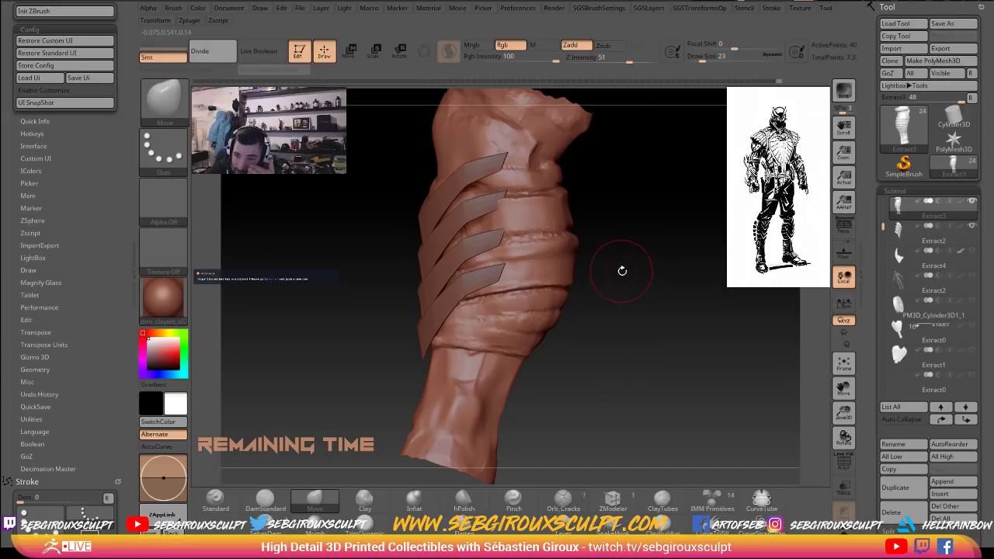
# Reduce the draw size to 14 and smooth the ridge between the two broad bands on the calf's side.
pyautogui.moveTo(533, 259); pyautogui.dragTo(524, 255, button='right')
pyautogui.press('shift')
pyautogui.keyDown('shift'); pyautogui.moveTo(567, 235); pyautogui.dragTo(583, 241); pyautogui.keyUp('shift')
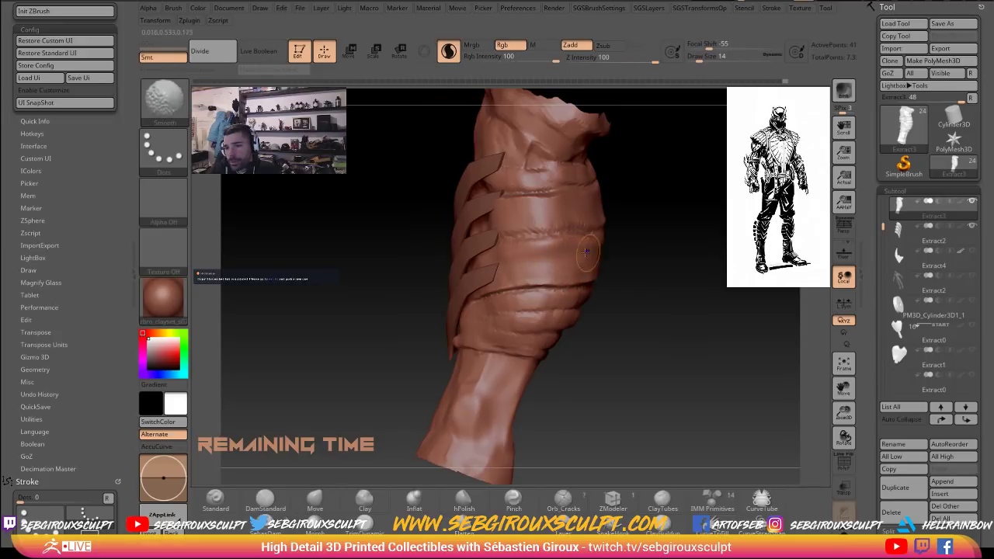
pyautogui.keyDown('alt'); pyautogui.moveTo(653, 275); pyautogui.dragTo(637, 287, button='right'); pyautogui.keyUp('alt')
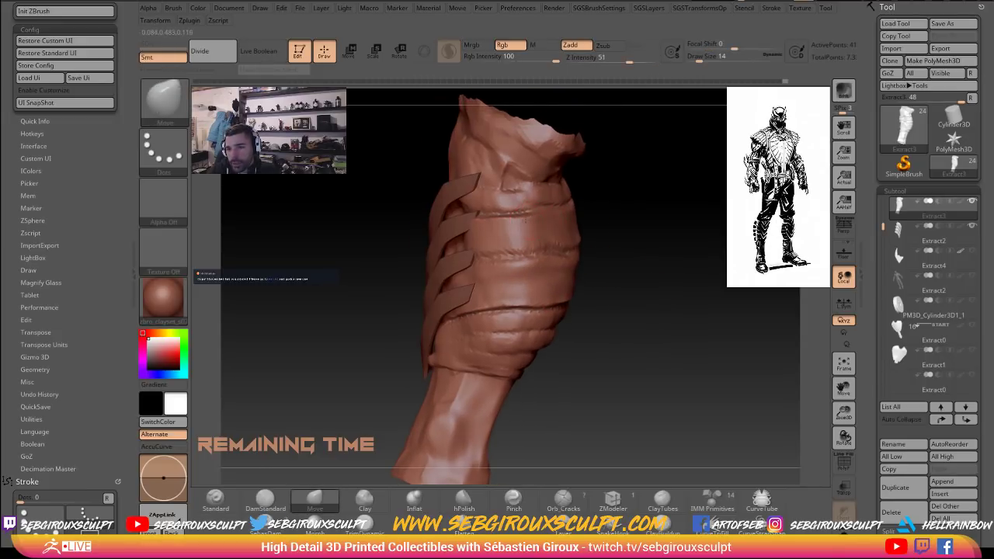
pyautogui.moveTo(622, 261); pyautogui.dragTo(555, 247)
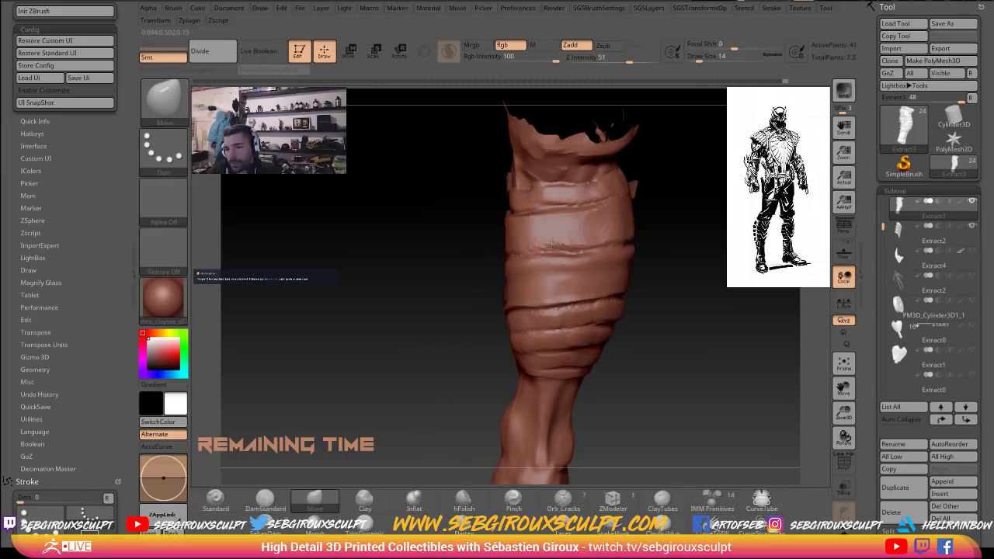
# Smooth the remaining rough band edges from the back of the calf around to the V-shaped strips.
pyautogui.moveTo(608, 263); pyautogui.dragTo(567, 273, button='right')
pyautogui.press('shift')
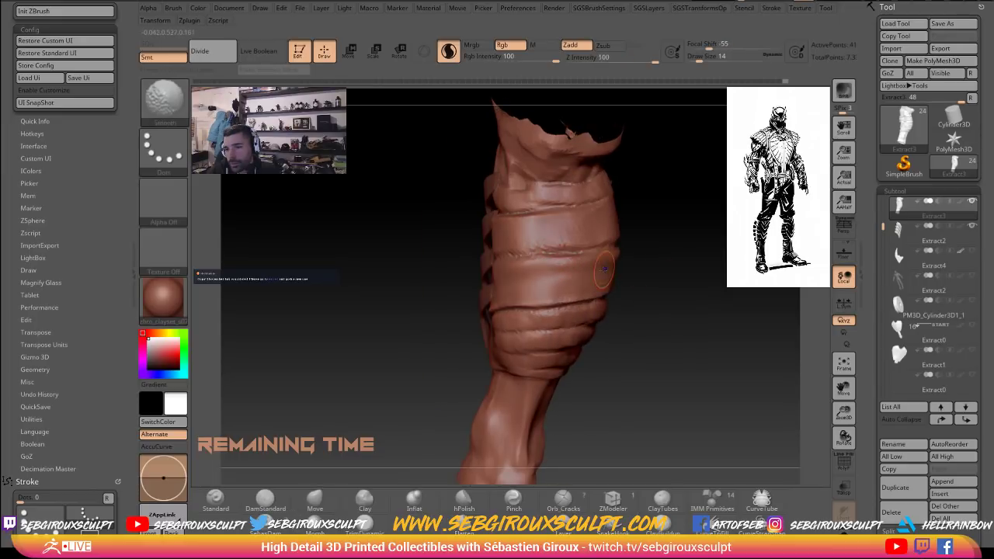
pyautogui.moveTo(627, 291); pyautogui.dragTo(706, 309)
pyautogui.press('shift')
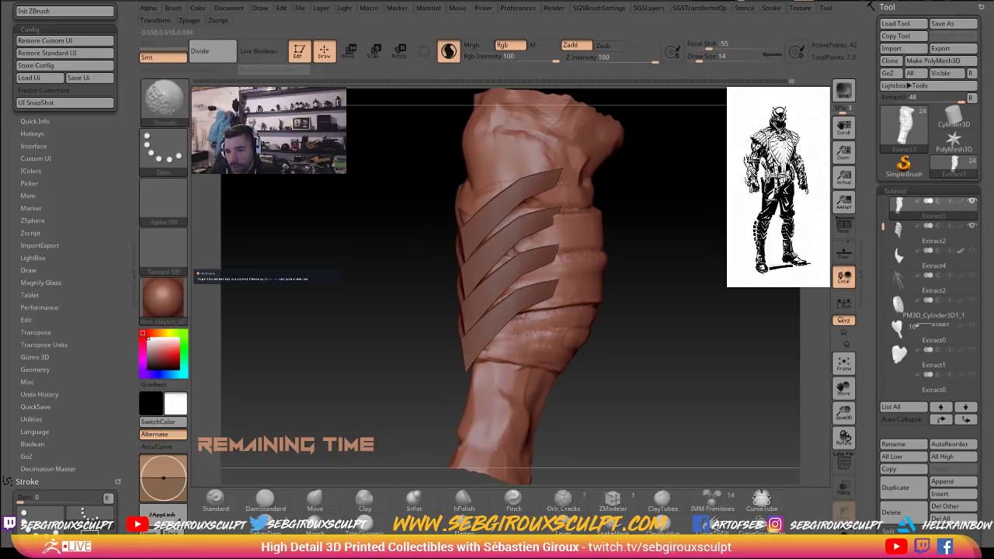
# Carve the groove between the two broad calf bands with the DamStandard brush at draw size 14.
pyautogui.moveTo(650, 295); pyautogui.dragTo(706, 323)
pyautogui.click(261, 498)
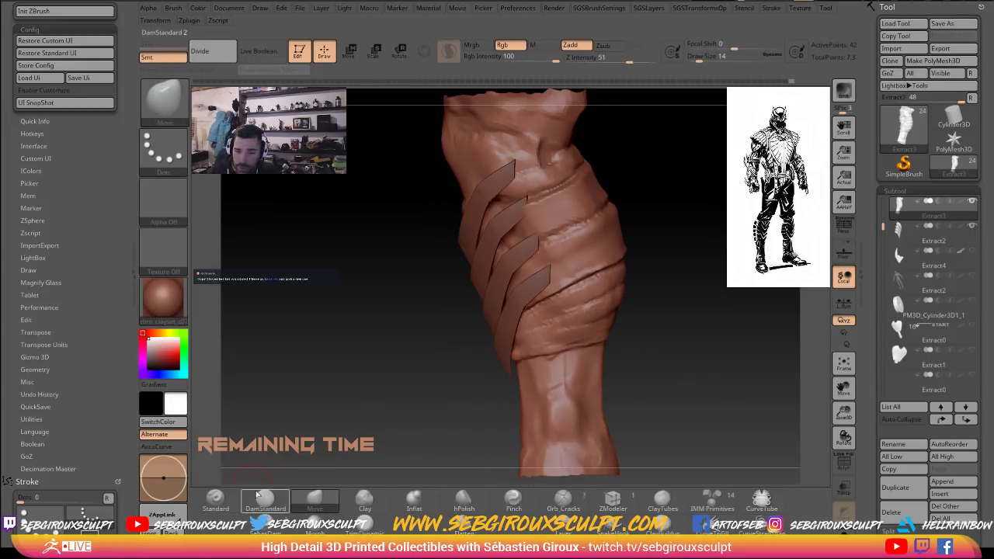
pyautogui.click(264, 503)
pyautogui.moveTo(577, 236); pyautogui.dragTo(545, 247)
pyautogui.moveTo(650, 195); pyautogui.dragTo(595, 220)
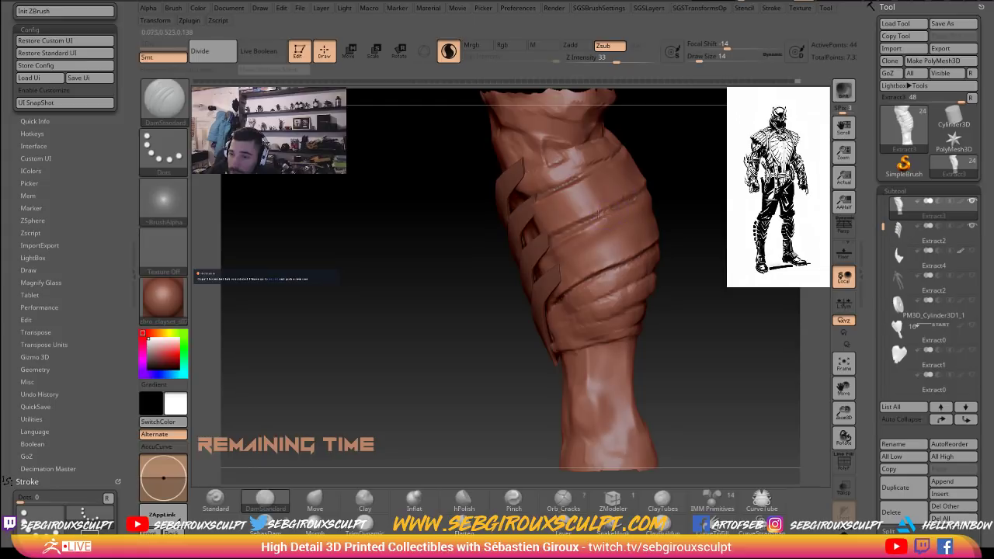
pyautogui.moveTo(664, 187); pyautogui.dragTo(611, 215)
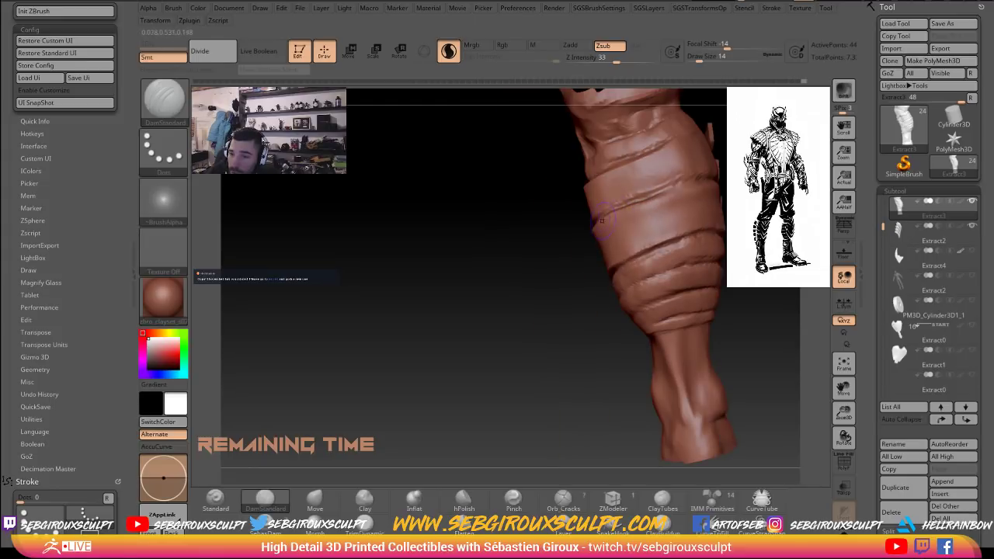
# Adjust the broad bands' outline and edge at the back of the calf with the Move brush at draw size 14.
pyautogui.press('b')
pyautogui.press('m')
pyautogui.press('v')
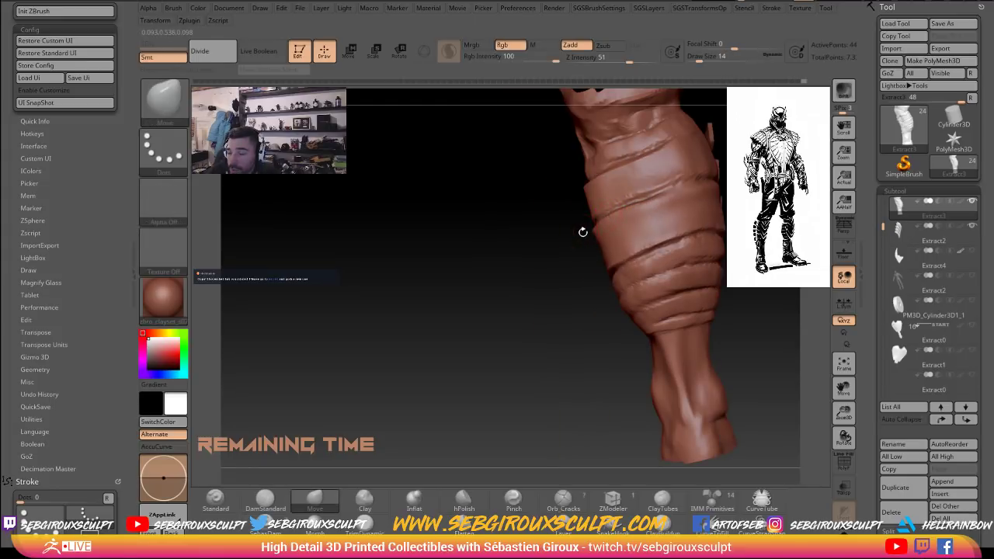
pyautogui.moveTo(582, 232); pyautogui.dragTo(568, 244)
pyautogui.press('shift')
pyautogui.moveTo(662, 202); pyautogui.dragTo(715, 201)
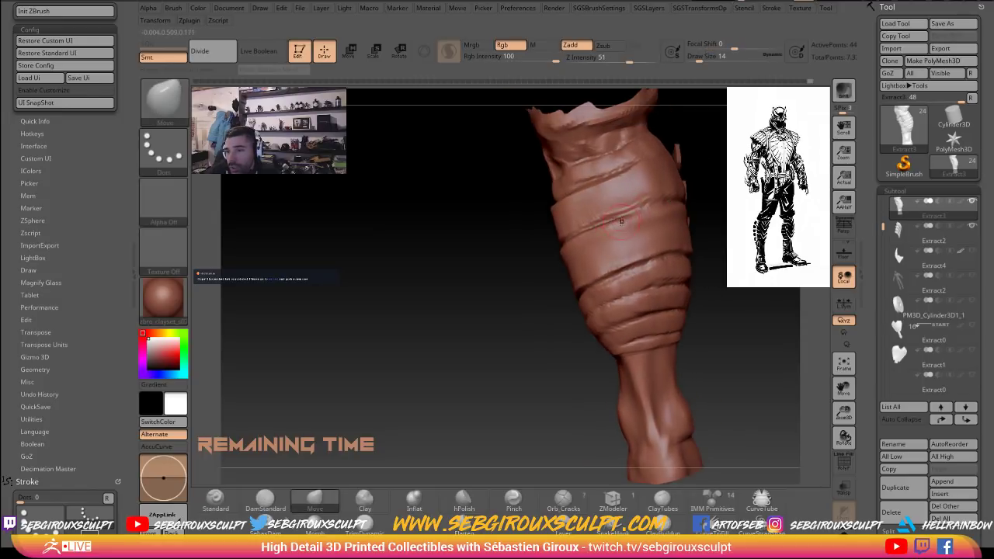
# Deepen the groove between the two broad bands around the back of the calf with the DamStandard brush at draw size 14.
pyautogui.moveTo(644, 198)
pyautogui.mouseDown(button='right')
pyautogui.moveTo(573, 278)
pyautogui.moveTo(536, 299)
pyautogui.mouseUp(button='right')
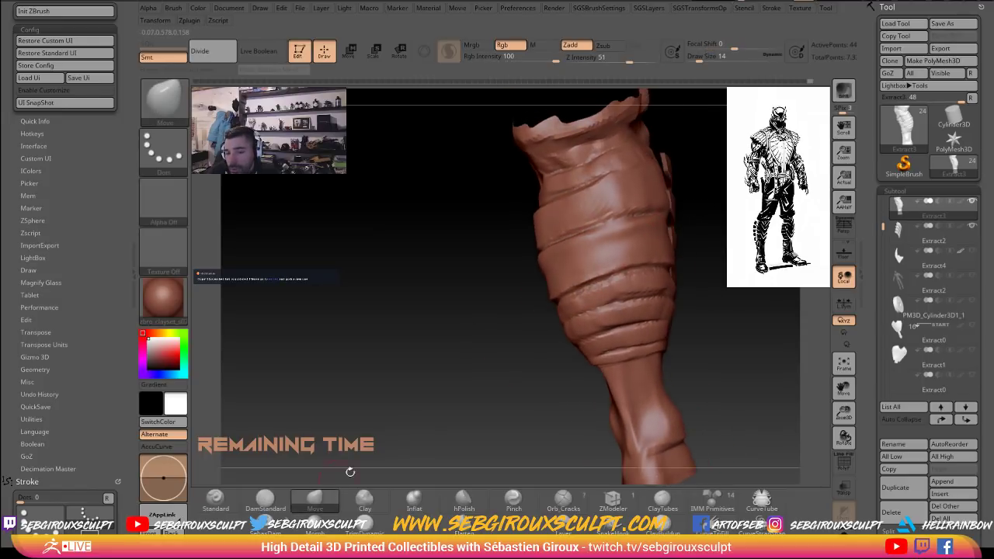
pyautogui.click(249, 492)
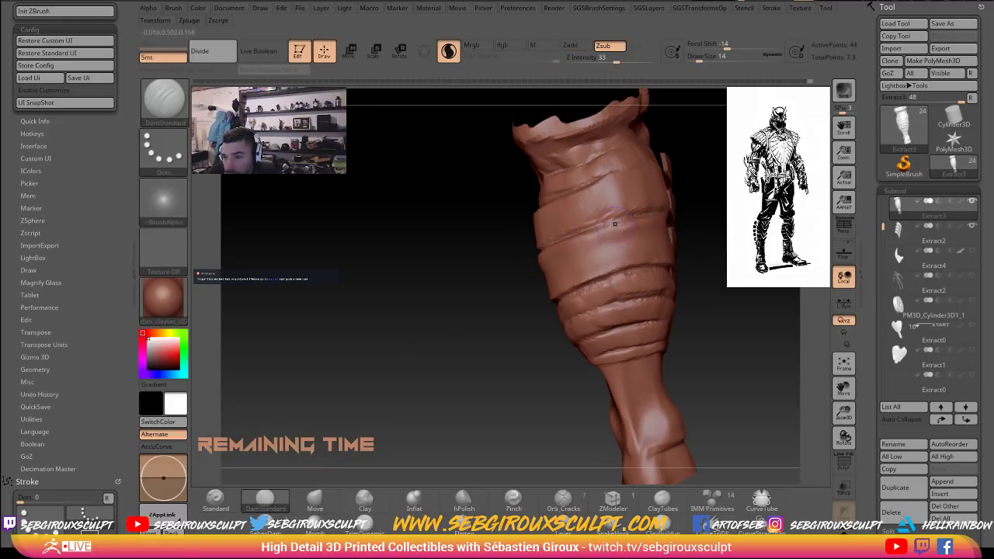
pyautogui.moveTo(618, 227); pyautogui.dragTo(658, 216, button='right')
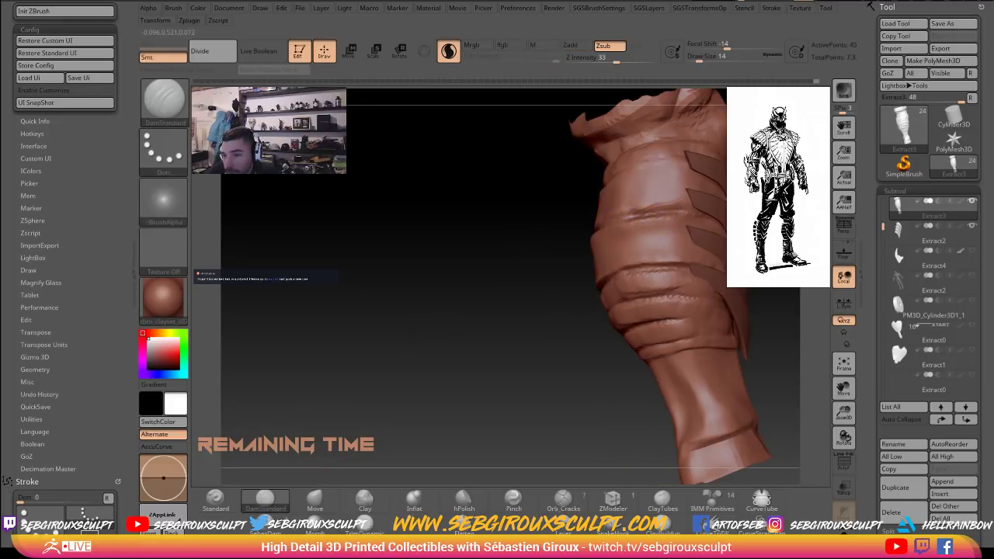
pyautogui.moveTo(657, 216); pyautogui.dragTo(708, 213, button='right')
pyautogui.moveTo(687, 204); pyautogui.dragTo(635, 210)
pyautogui.moveTo(569, 216); pyautogui.dragTo(646, 210, button='right')
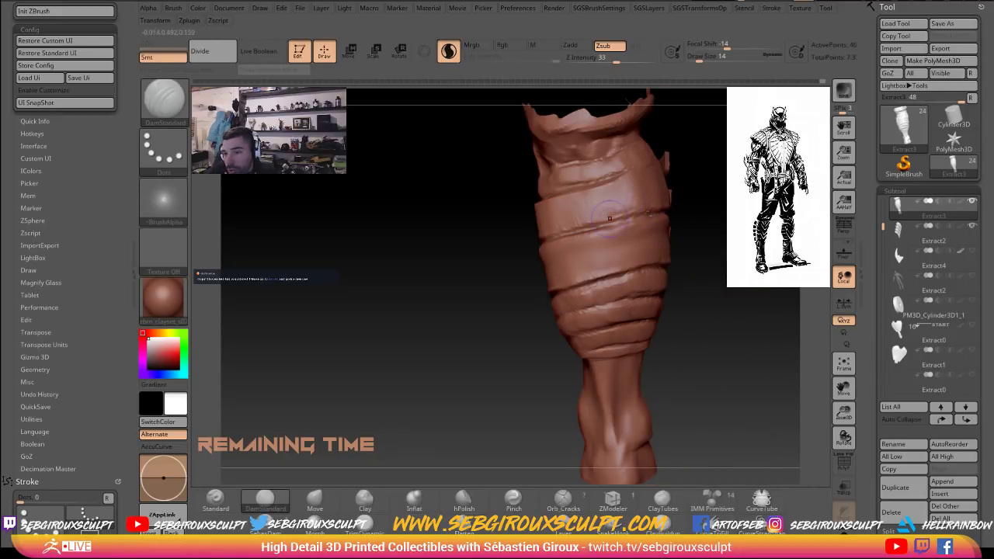
# Adjust the outline of the upper calf bands with the Move brush, raising the draw size to 25.
pyautogui.moveTo(717, 218)
pyautogui.mouseDown(button='right')
pyautogui.moveTo(702, 222)
pyautogui.moveTo(717, 238)
pyautogui.moveTo(639, 210)
pyautogui.moveTo(659, 227)
pyautogui.mouseUp(button='right')
pyautogui.press('b')
pyautogui.press('m')
pyautogui.press('v')
pyautogui.press('space')
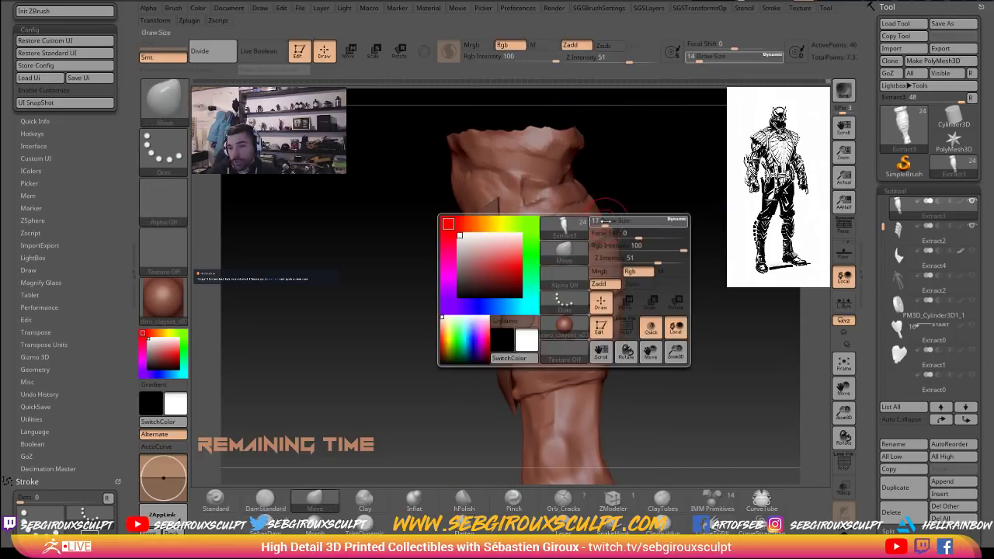
pyautogui.moveTo(582, 223); pyautogui.dragTo(587, 223)
pyautogui.moveTo(637, 201); pyautogui.dragTo(622, 208, button='right')
pyautogui.moveTo(584, 221); pyautogui.dragTo(600, 228)
pyautogui.moveTo(655, 212)
pyautogui.mouseDown(button='right')
pyautogui.moveTo(657, 225)
pyautogui.moveTo(585, 232)
pyautogui.mouseUp(button='right')
pyautogui.hotkey('ctrl', 'z')
pyautogui.press('space')
pyautogui.moveTo(583, 230); pyautogui.dragTo(586, 231)
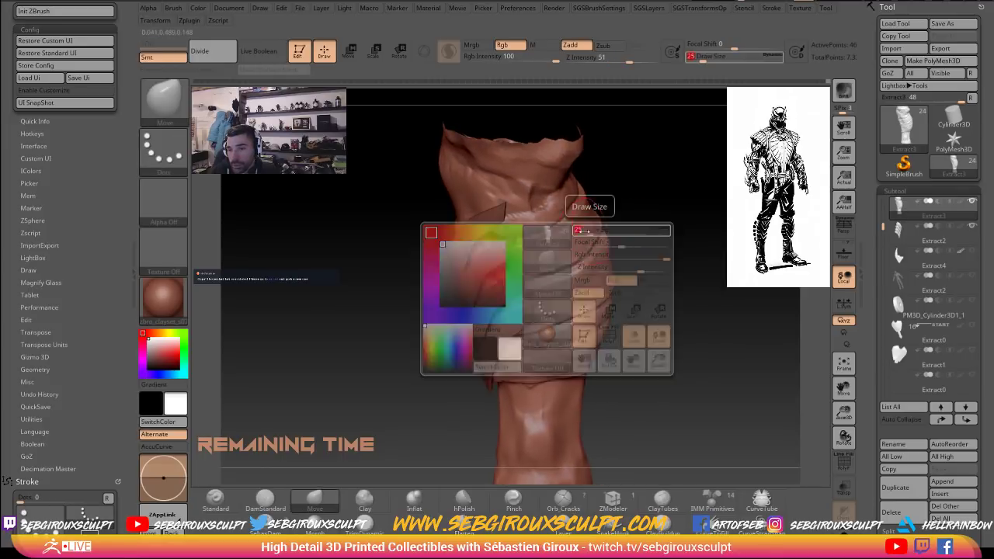
pyautogui.moveTo(640, 207)
pyautogui.mouseDown(button='right')
pyautogui.moveTo(656, 216)
pyautogui.moveTo(644, 210)
pyautogui.moveTo(584, 243)
pyautogui.moveTo(619, 213)
pyautogui.moveTo(598, 222)
pyautogui.mouseUp(button='right')
# Reduce the Move brush's draw size to 13 and refine the band edges beside the V-shaped strips.
pyautogui.press('space')
pyautogui.moveTo(584, 230); pyautogui.dragTo(577, 230)
pyautogui.moveTo(587, 232)
pyautogui.mouseDown(button='right')
pyautogui.moveTo(676, 204)
pyautogui.moveTo(666, 248)
pyautogui.moveTo(641, 277)
pyautogui.moveTo(555, 286)
pyautogui.mouseUp(button='right')
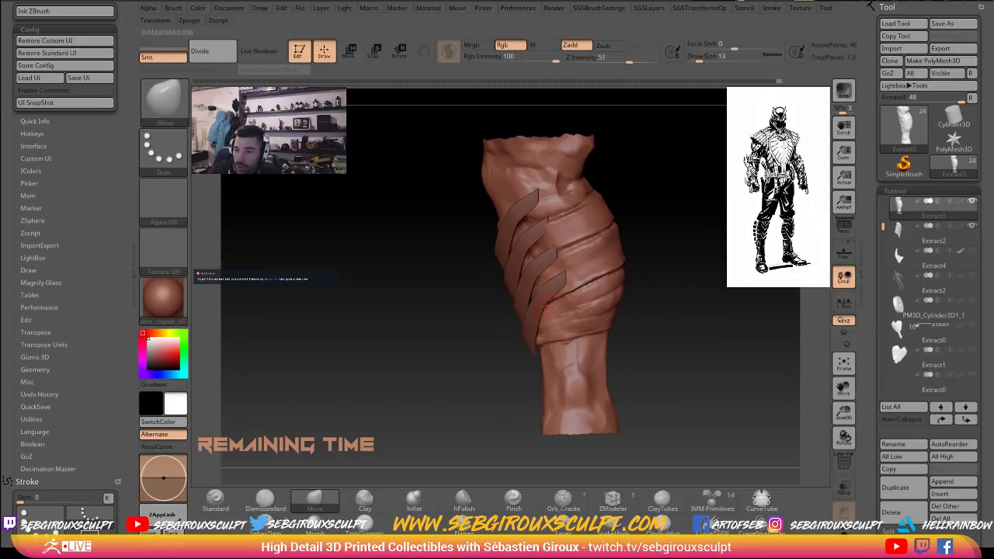
pyautogui.moveTo(638, 302)
pyautogui.mouseDown(button='right')
pyautogui.moveTo(573, 291)
pyautogui.moveTo(675, 315)
pyautogui.moveTo(533, 240)
pyautogui.mouseUp(button='right')
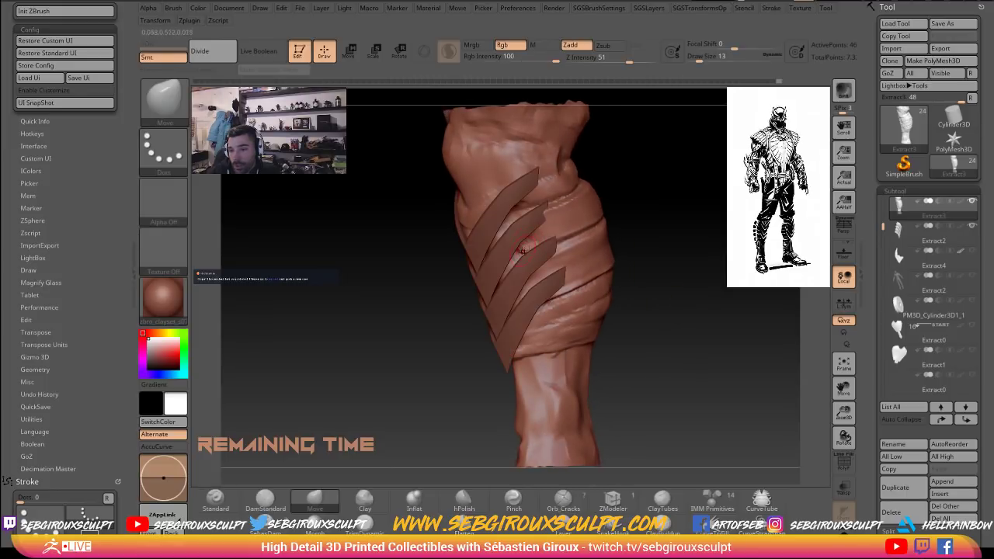
pyautogui.moveTo(632, 273); pyautogui.dragTo(633, 346, button='right')
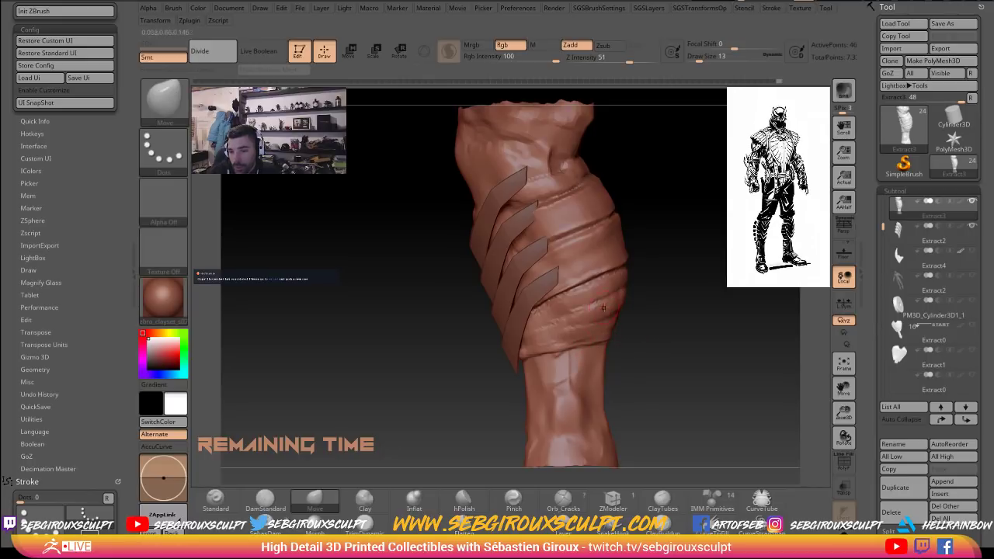
# Fill the groove between the narrow lower bands on the calf's side with the ClayTubes brush at draw size 20.
pyautogui.press('b')
pyautogui.press('c')
pyautogui.press('t')
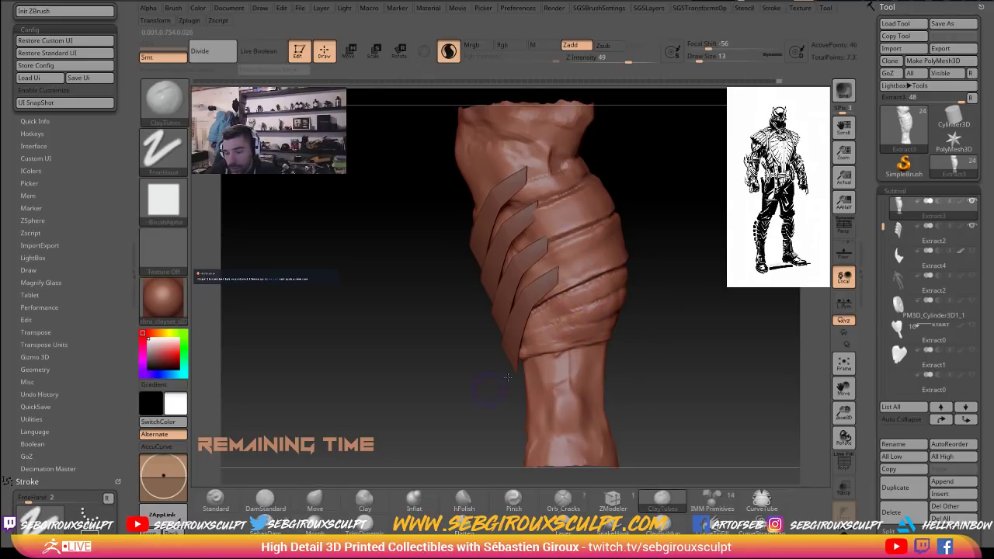
pyautogui.click(265, 499)
pyautogui.press('b')
pyautogui.press('c')
pyautogui.press('t')
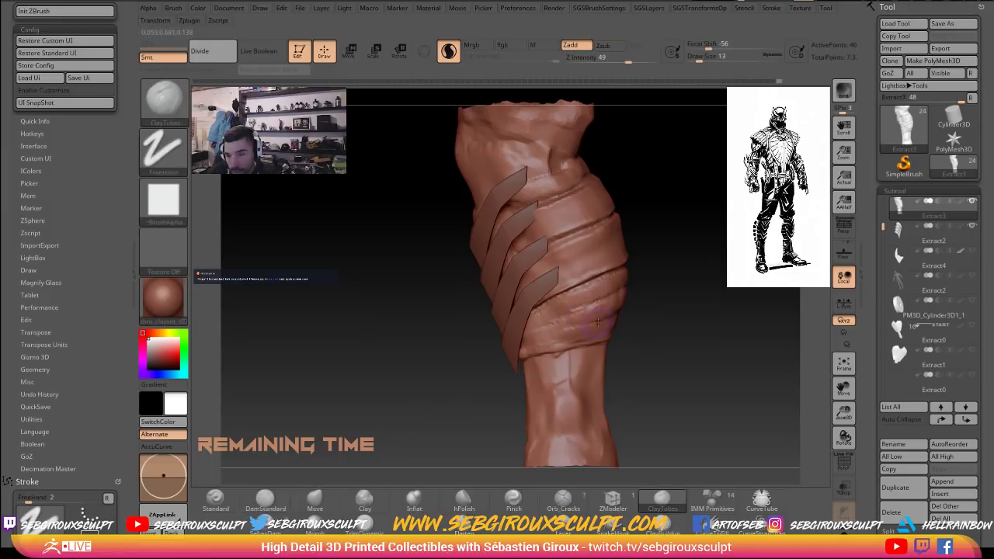
pyautogui.moveTo(585, 317); pyautogui.dragTo(552, 333)
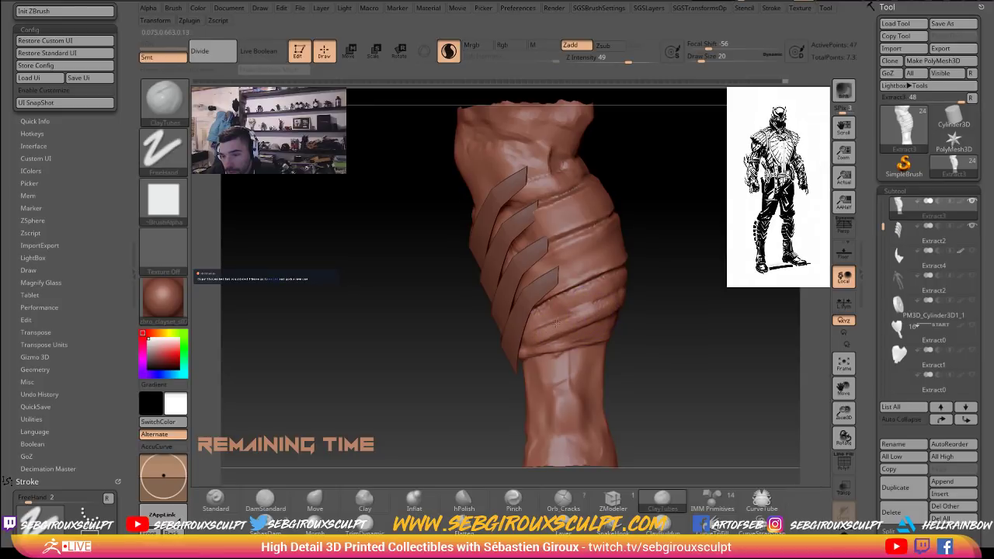
pyautogui.moveTo(581, 297)
pyautogui.mouseDown()
pyautogui.moveTo(550, 314)
pyautogui.moveTo(570, 313)
pyautogui.moveTo(583, 303)
pyautogui.moveTo(536, 316)
pyautogui.mouseUp()
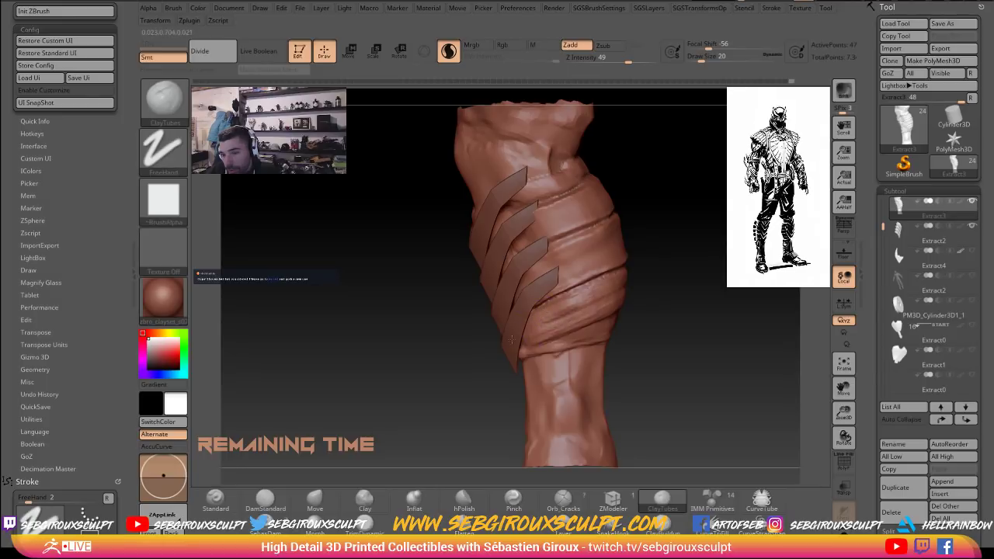
pyautogui.moveTo(585, 303); pyautogui.dragTo(562, 313)
# Continue filling the narrow lower bands around the back of the calf with ClayTubes to merge them into one wider band.
pyautogui.moveTo(652, 279)
pyautogui.mouseDown()
pyautogui.moveTo(544, 284)
pyautogui.moveTo(626, 296)
pyautogui.mouseUp()
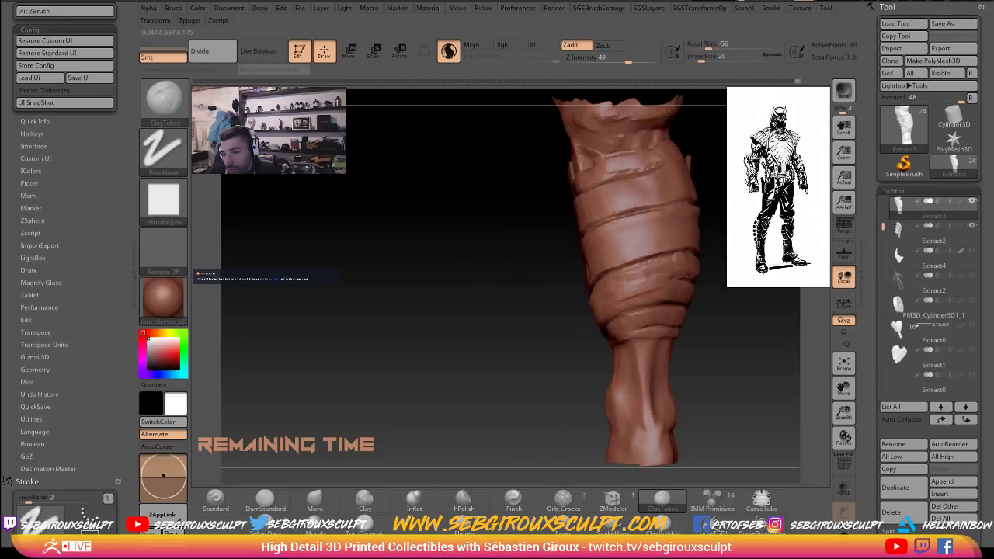
pyautogui.moveTo(644, 286); pyautogui.dragTo(684, 283, button='right')
pyautogui.moveTo(663, 282); pyautogui.dragTo(698, 287)
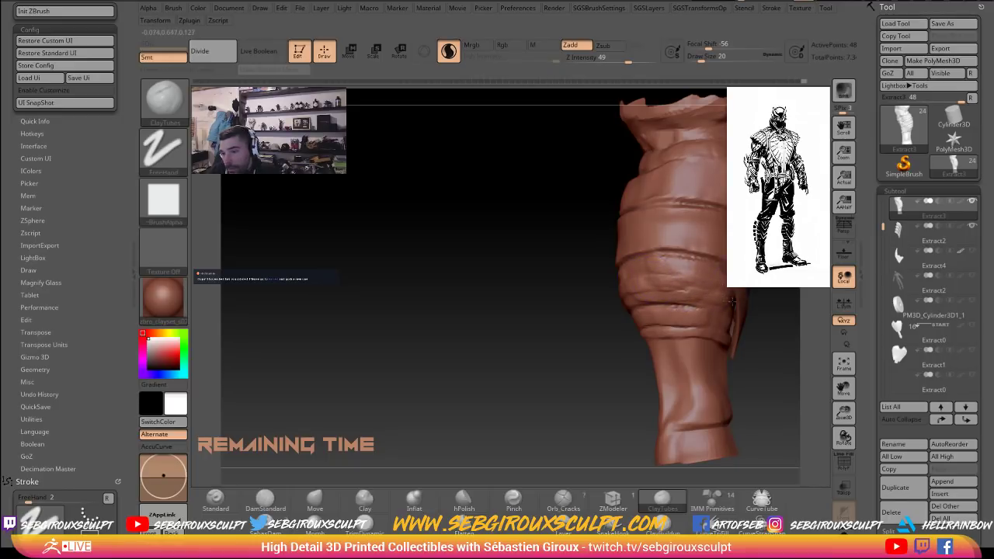
# Carve the lower edge of the merged calf band from the back to the V-shaped strips with DamStandard at draw size 20.
pyautogui.click(254, 495)
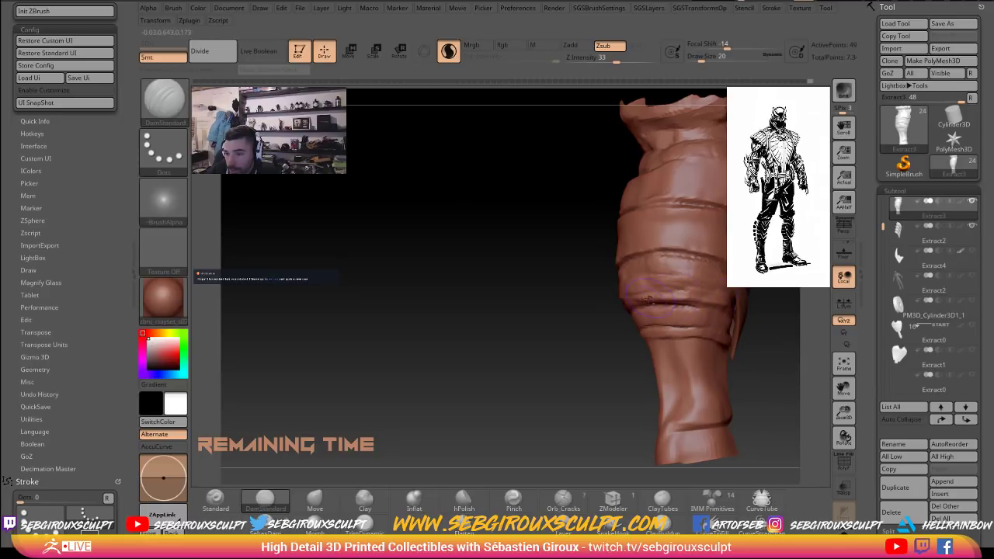
pyautogui.moveTo(619, 308)
pyautogui.mouseDown()
pyautogui.moveTo(580, 318)
pyautogui.moveTo(715, 314)
pyautogui.mouseUp()
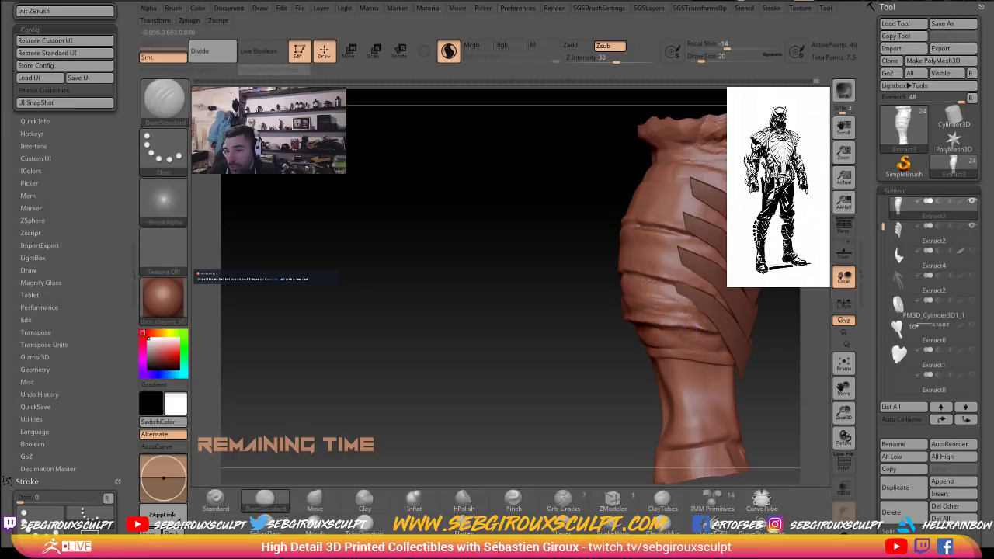
pyautogui.moveTo(621, 329)
pyautogui.mouseDown()
pyautogui.moveTo(659, 327)
pyautogui.moveTo(606, 322)
pyautogui.moveTo(622, 320)
pyautogui.mouseUp()
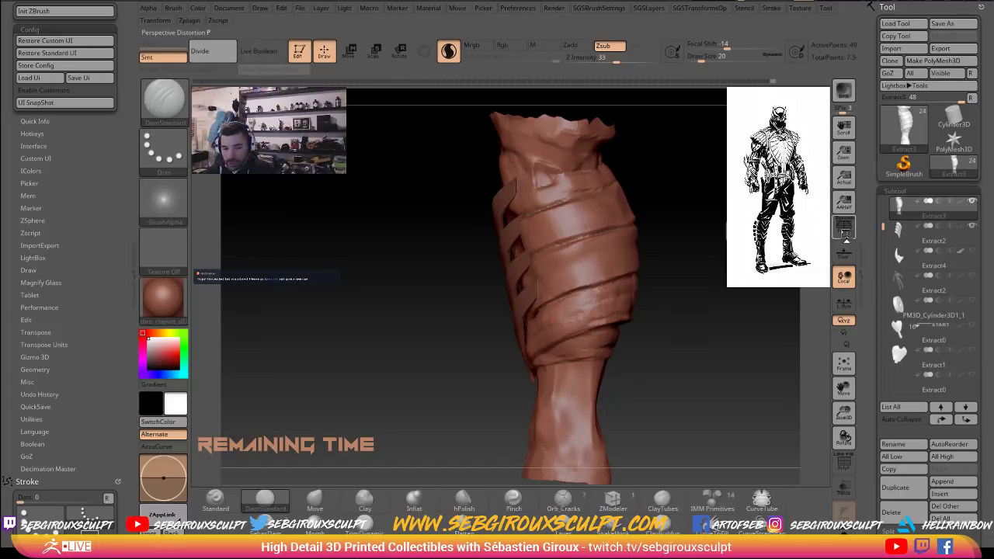
pyautogui.moveTo(725, 325)
pyautogui.mouseDown()
pyautogui.moveTo(626, 287)
pyautogui.moveTo(576, 288)
pyautogui.mouseUp()
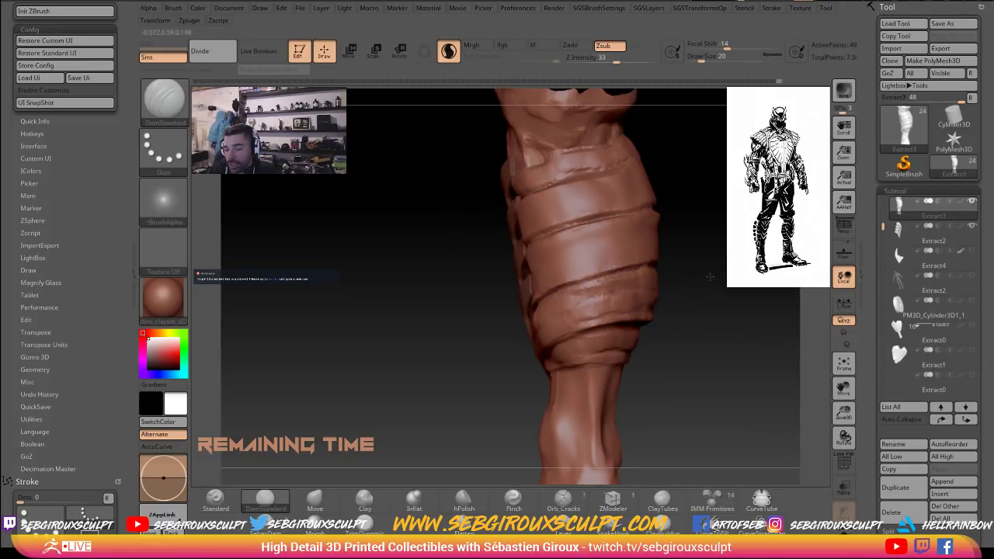
pyautogui.moveTo(458, 293); pyautogui.dragTo(573, 292)
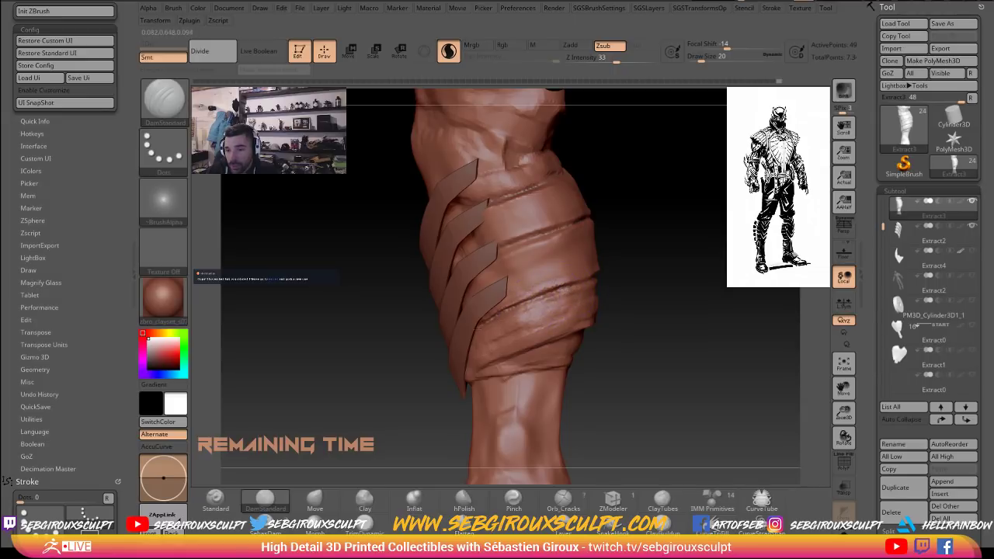
pyautogui.moveTo(618, 303); pyautogui.dragTo(488, 353)
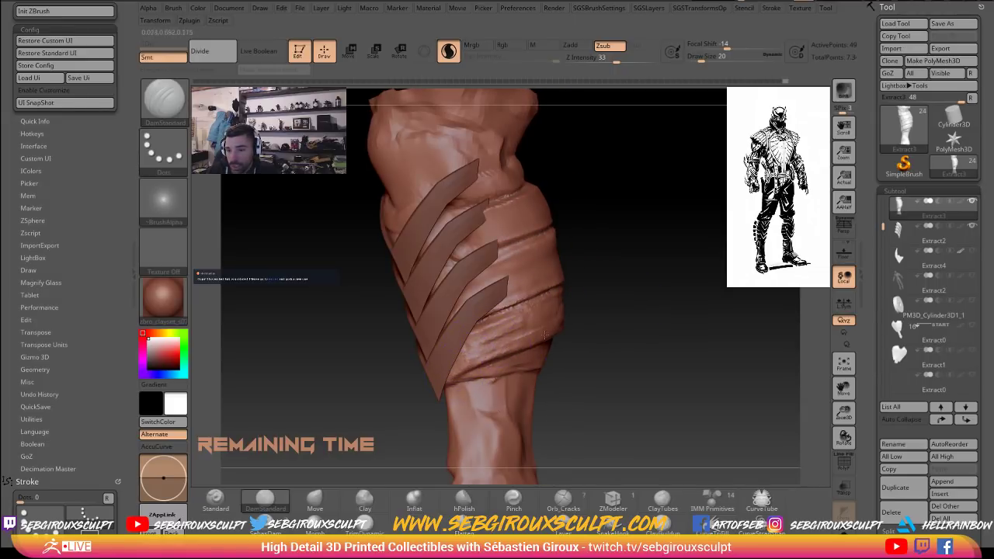
# Smooth the rough clay surface of the merged lower band all the way around the calf.
pyautogui.press('shift')
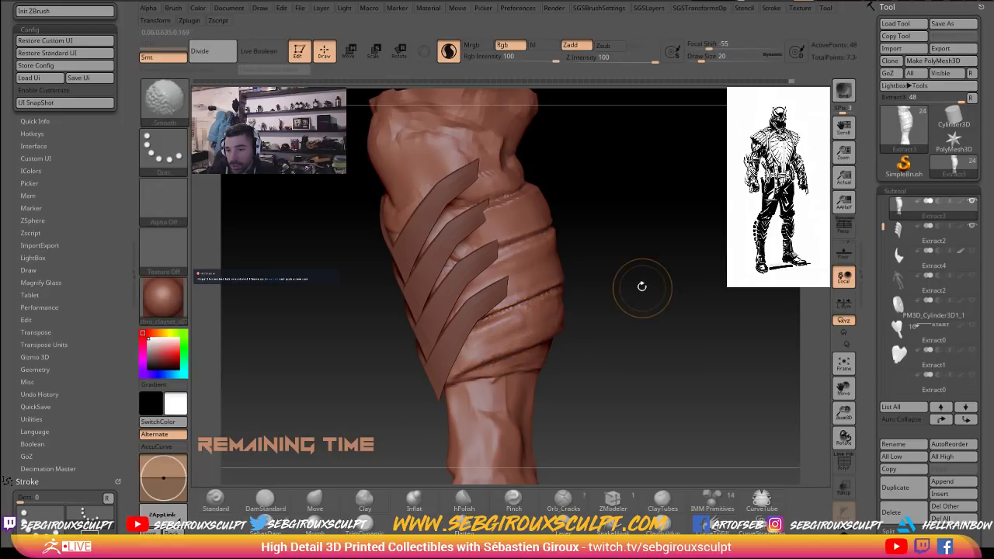
pyautogui.moveTo(642, 284); pyautogui.dragTo(593, 306)
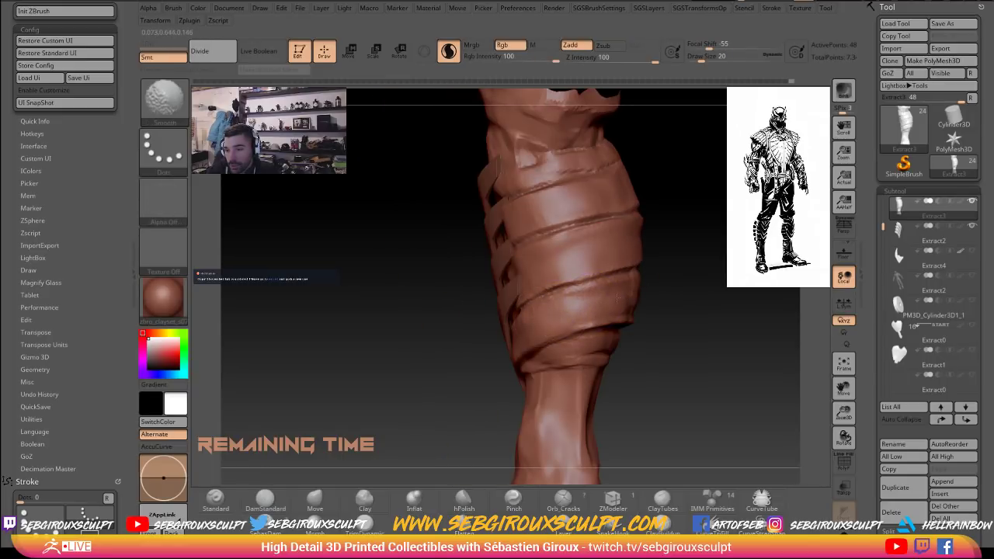
pyautogui.moveTo(700, 287); pyautogui.dragTo(634, 298)
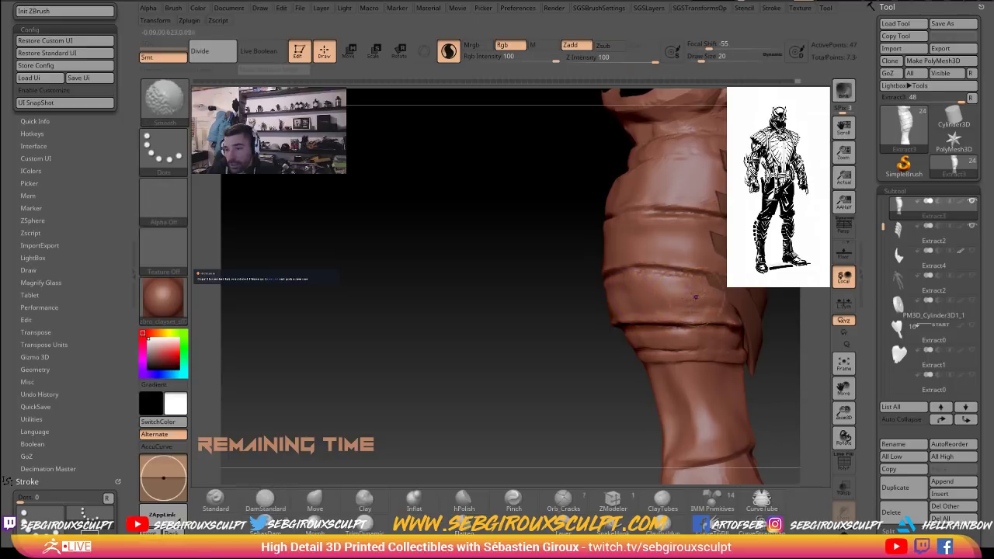
pyautogui.moveTo(566, 309)
pyautogui.mouseDown()
pyautogui.moveTo(539, 318)
pyautogui.moveTo(547, 329)
pyautogui.moveTo(500, 331)
pyautogui.moveTo(509, 337)
pyautogui.mouseUp()
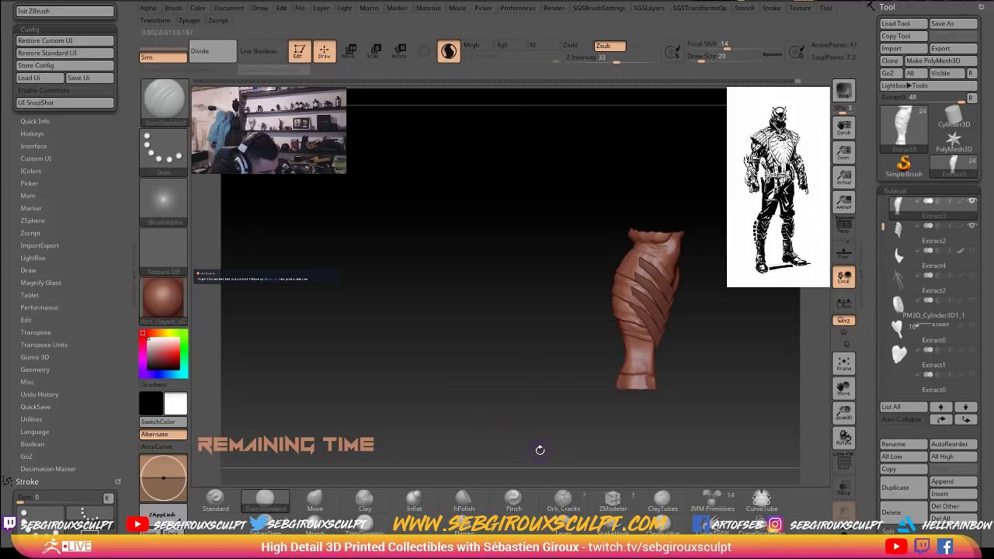
# Build up the upper folds of the lower-leg wrap above the chevron straps with the ClayTubes brush.
pyautogui.moveTo(697, 349)
pyautogui.keyDown('alt'); pyautogui.mouseDown()
pyautogui.moveTo(767, 375)
pyautogui.moveTo(771, 301)
pyautogui.mouseUp(); pyautogui.keyUp('alt')
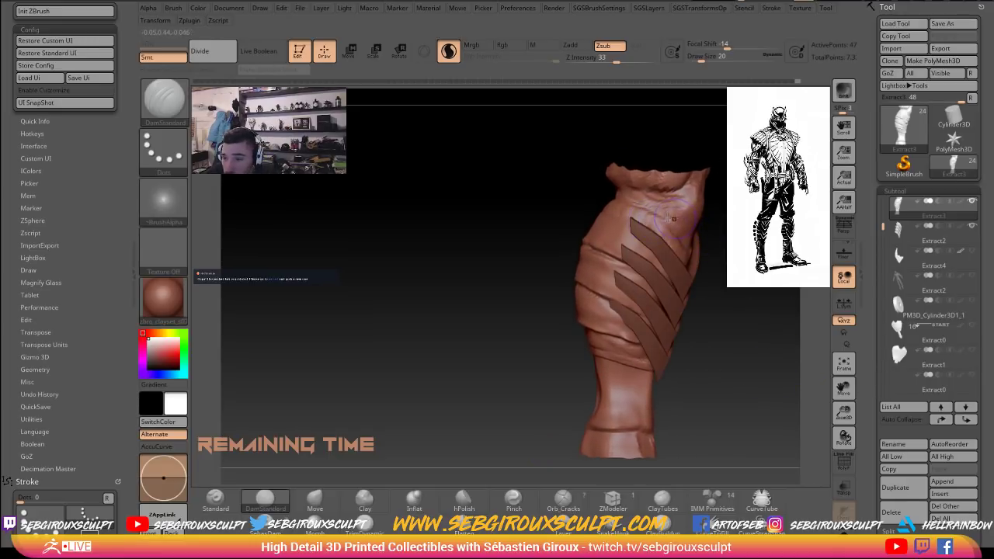
pyautogui.press('b')
pyautogui.press('c')
pyautogui.press('t')
pyautogui.press('space')
pyautogui.moveTo(635, 203)
pyautogui.mouseDown()
pyautogui.moveTo(658, 232)
pyautogui.moveTo(669, 228)
pyautogui.mouseUp()
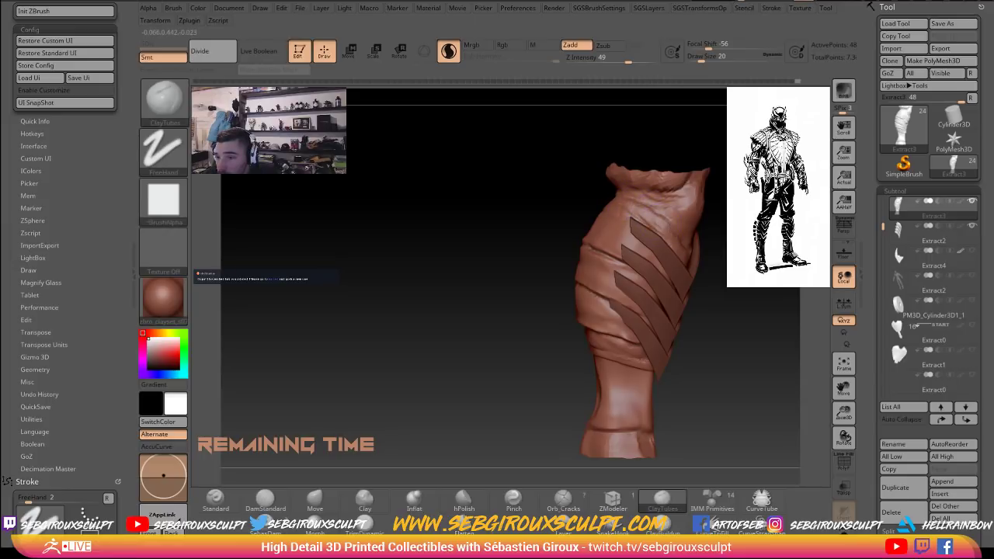
pyautogui.moveTo(724, 252); pyautogui.dragTo(678, 258)
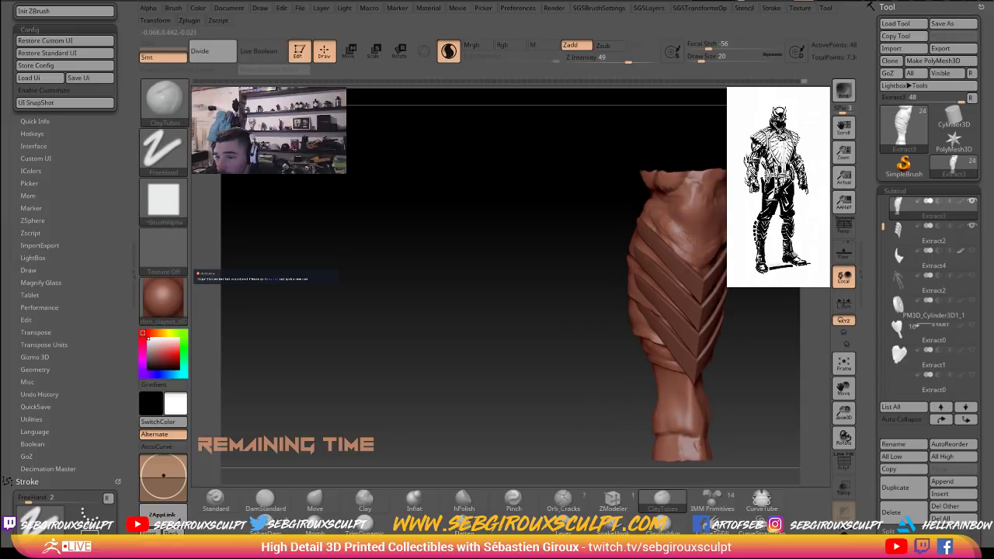
pyautogui.moveTo(630, 203)
pyautogui.mouseDown()
pyautogui.moveTo(593, 200)
pyautogui.moveTo(661, 234)
pyautogui.moveTo(604, 227)
pyautogui.mouseUp()
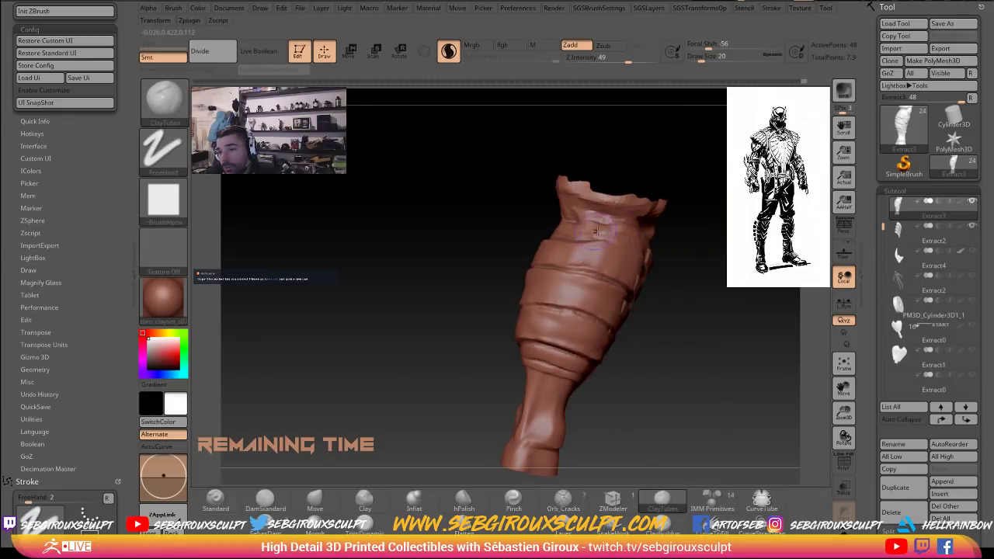
pyautogui.moveTo(662, 302)
pyautogui.mouseDown()
pyautogui.moveTo(652, 309)
pyautogui.moveTo(665, 250)
pyautogui.mouseUp()
# Reshape the topmost wrap band beside the strap ends with the Move brush.
pyautogui.press('b')
pyautogui.press('m')
pyautogui.press('v')
pyautogui.moveTo(565, 245); pyautogui.dragTo(519, 216)
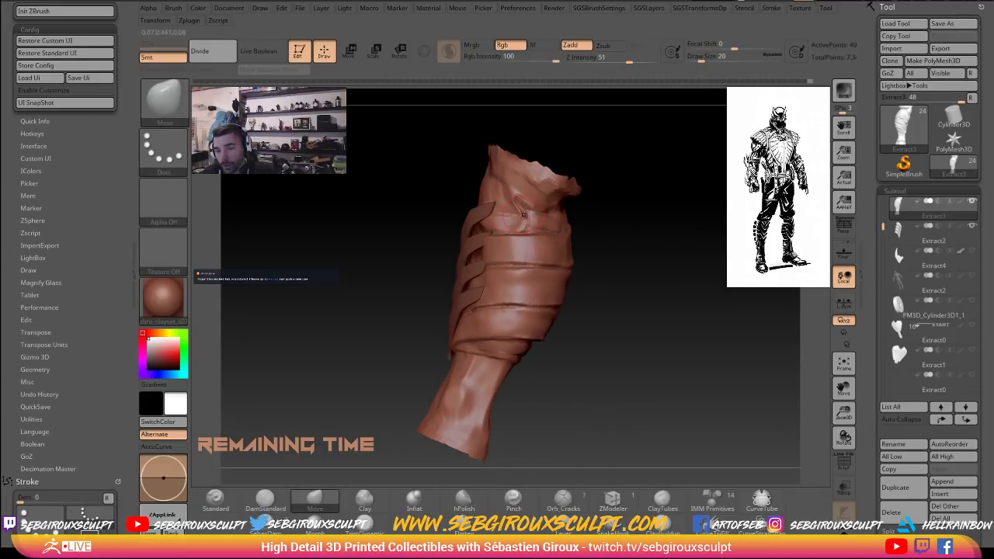
# Build up the topmost wrap band across the back and both sides of the leg with the ClayTubes brush.
pyautogui.press('b')
pyautogui.press('c')
pyautogui.press('t')
pyautogui.moveTo(494, 209); pyautogui.dragTo(581, 227)
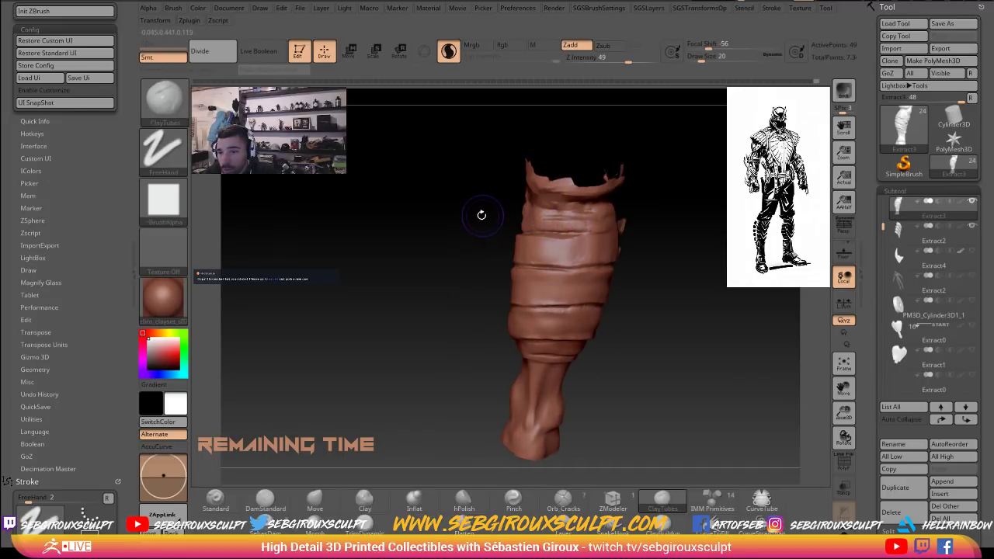
pyautogui.moveTo(494, 217); pyautogui.dragTo(466, 221)
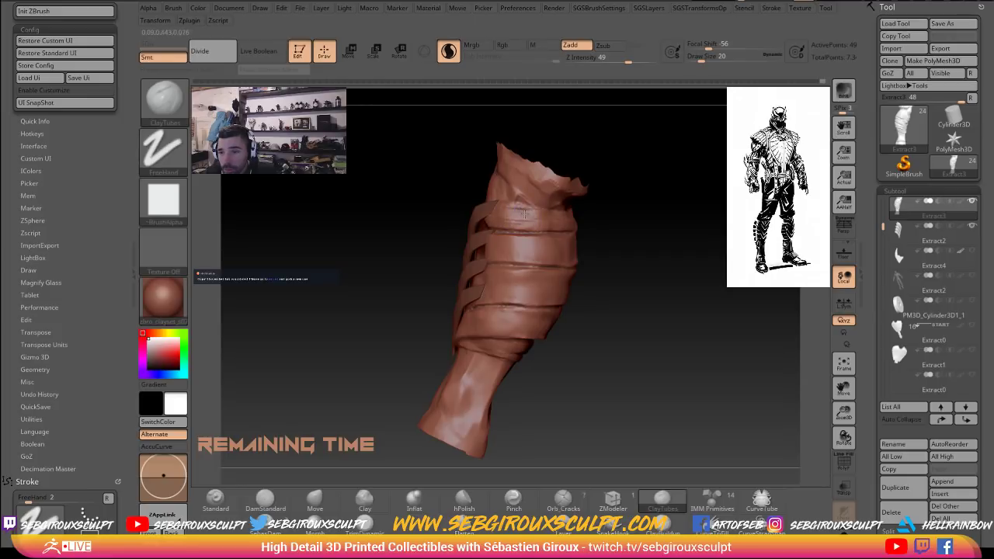
pyautogui.moveTo(620, 217); pyautogui.dragTo(528, 207)
pyautogui.moveTo(491, 204)
pyautogui.mouseDown(button='right')
pyautogui.moveTo(532, 207)
pyautogui.moveTo(497, 208)
pyautogui.mouseUp(button='right')
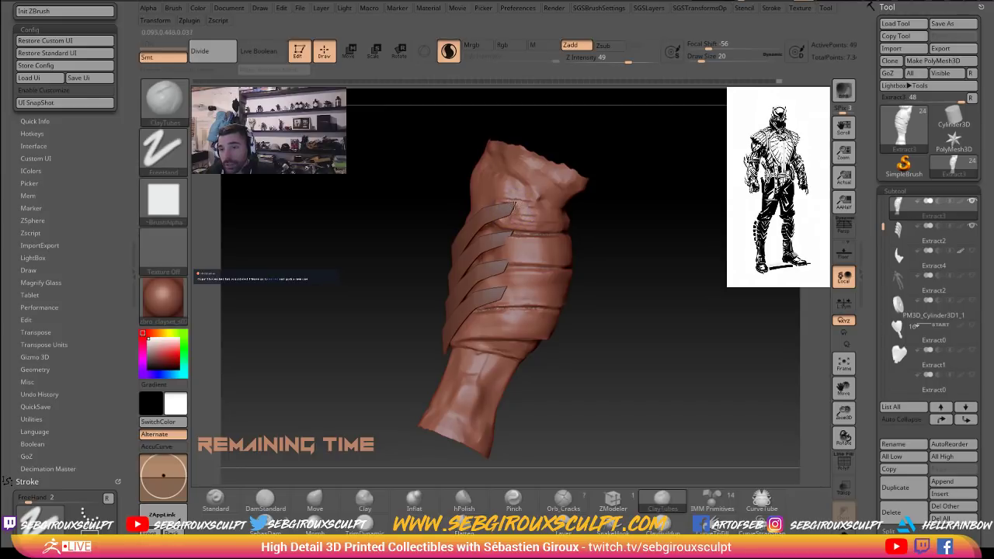
pyautogui.moveTo(528, 207); pyautogui.dragTo(539, 207, button='right')
pyautogui.moveTo(621, 207)
pyautogui.mouseDown(button='right')
pyautogui.moveTo(585, 209)
pyautogui.moveTo(630, 216)
pyautogui.moveTo(625, 180)
pyautogui.moveTo(633, 198)
pyautogui.mouseUp(button='right')
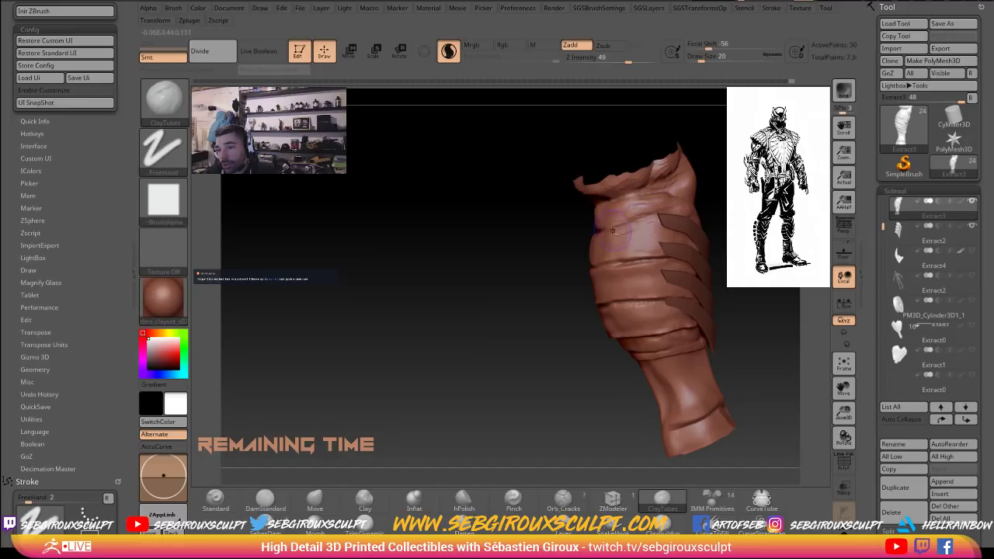
# Sculpt the folds on the front and sides of the wrap just above the chevron straps with ClayTubes.
pyautogui.moveTo(707, 209); pyautogui.dragTo(668, 225, button='right')
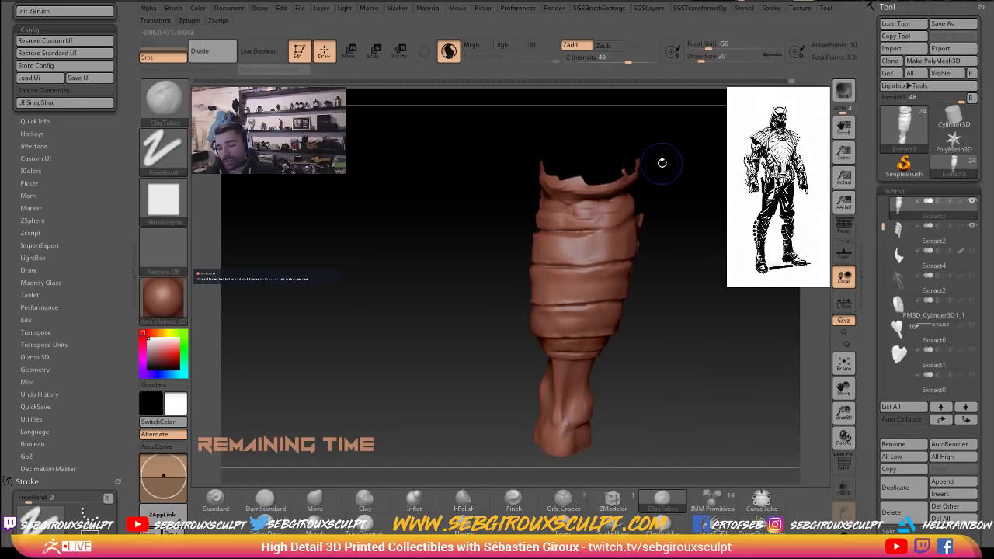
pyautogui.moveTo(699, 285); pyautogui.dragTo(720, 303, button='right')
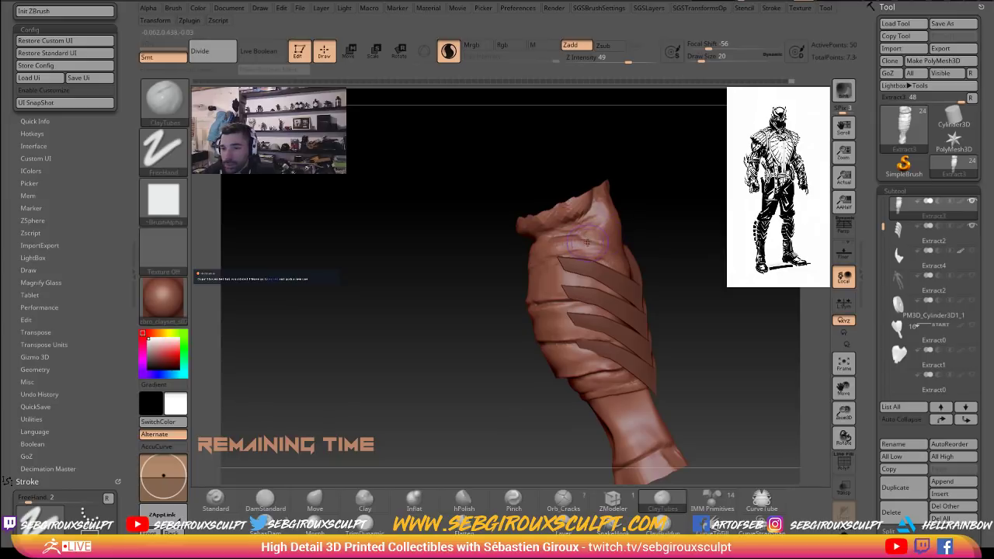
pyautogui.moveTo(692, 248); pyautogui.dragTo(699, 269, button='right')
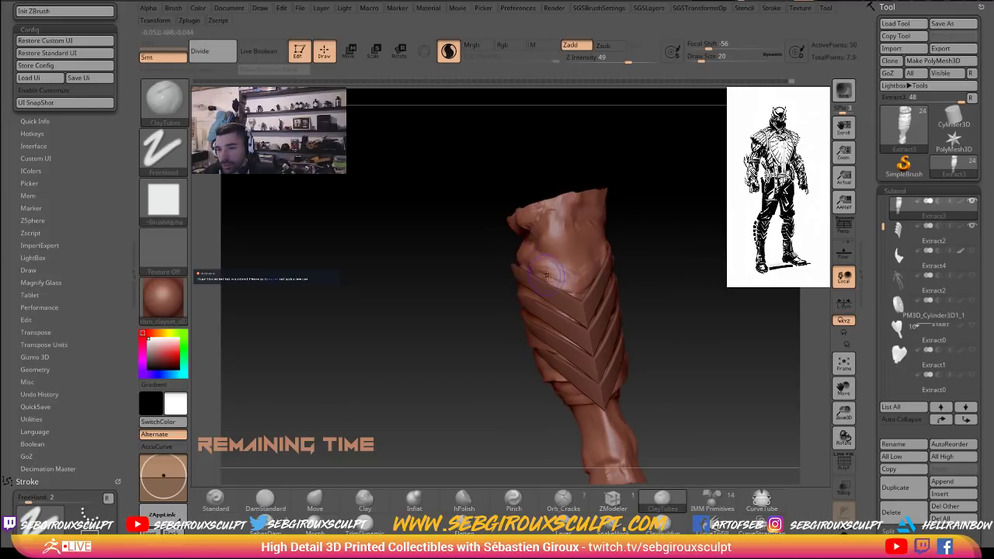
pyautogui.moveTo(522, 257); pyautogui.dragTo(524, 264, button='right')
pyautogui.moveTo(605, 285)
pyautogui.mouseDown(button='right')
pyautogui.moveTo(544, 273)
pyautogui.moveTo(610, 285)
pyautogui.mouseUp(button='right')
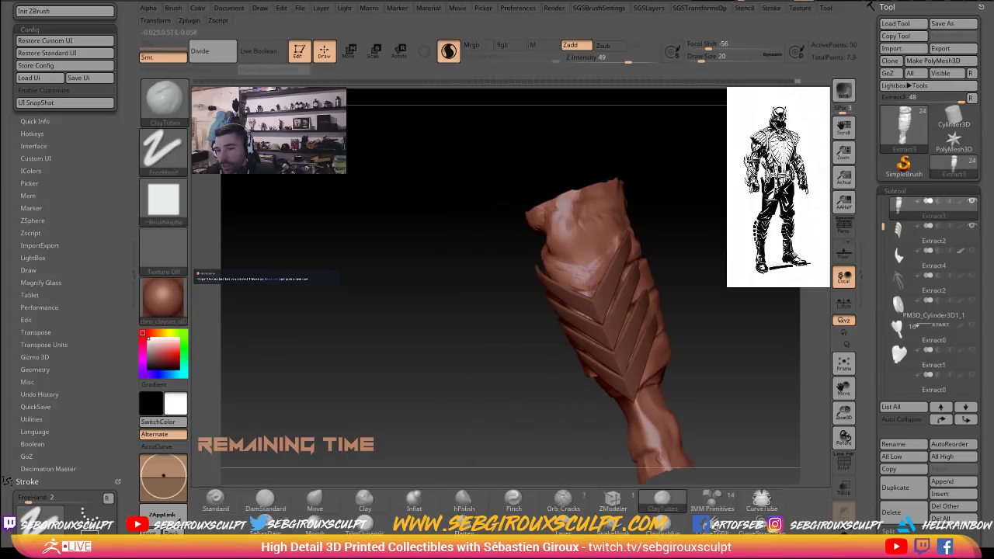
pyautogui.moveTo(599, 250); pyautogui.dragTo(588, 268, button='right')
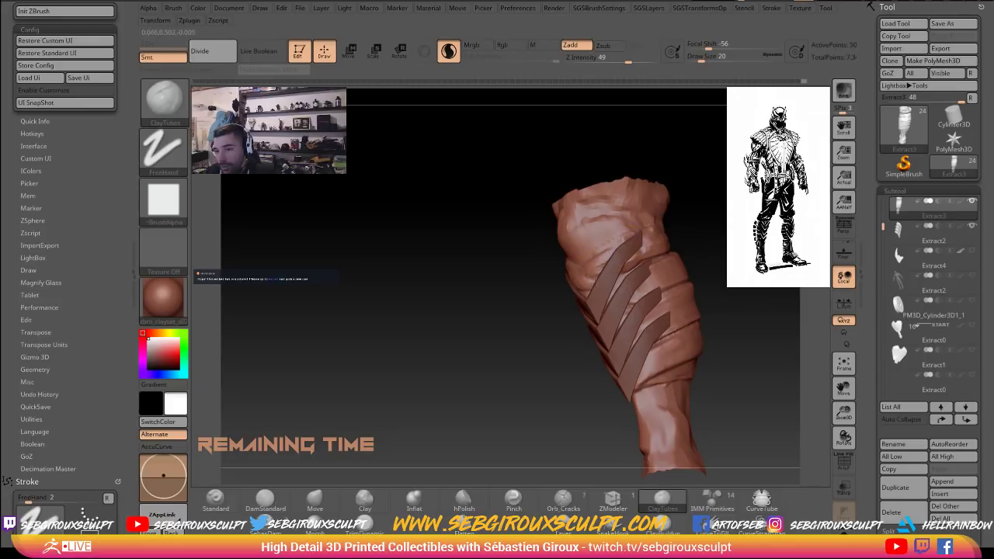
pyautogui.moveTo(722, 248); pyautogui.dragTo(621, 260, button='right')
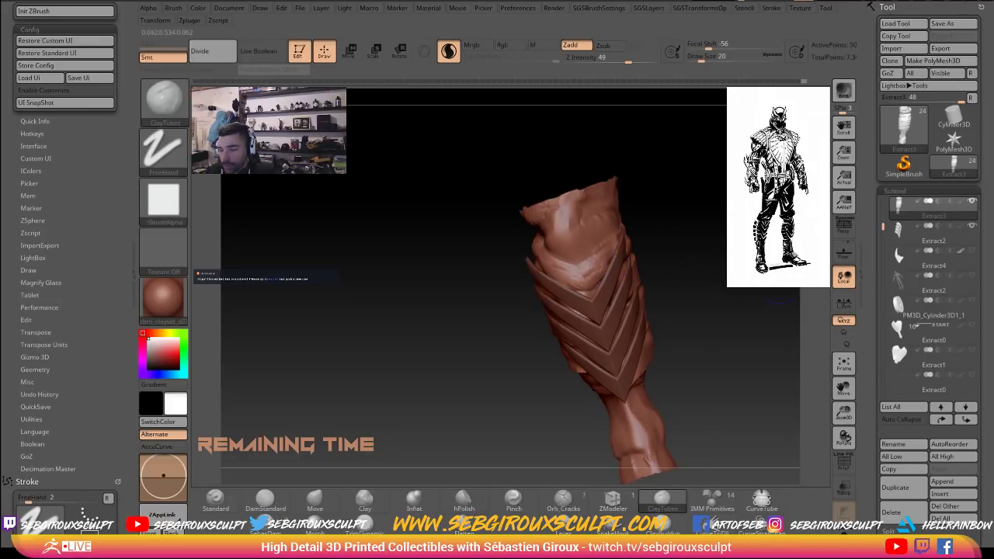
# Isolate the wrap from the chevron straps and refine its upper bands with the ClayTubes and Move brushes.
pyautogui.moveTo(790, 375); pyautogui.dragTo(692, 244, button='right')
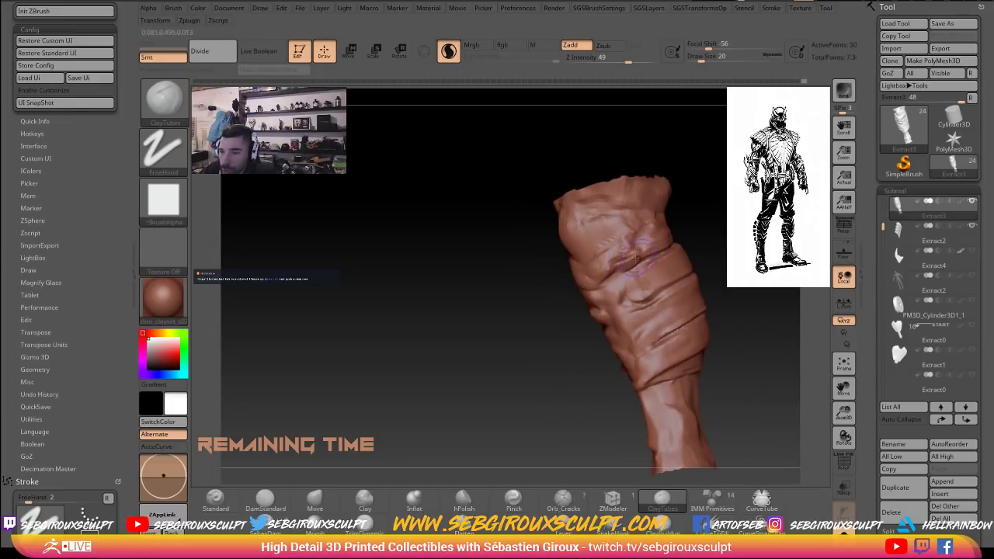
pyautogui.moveTo(719, 239); pyautogui.dragTo(549, 270, button='right')
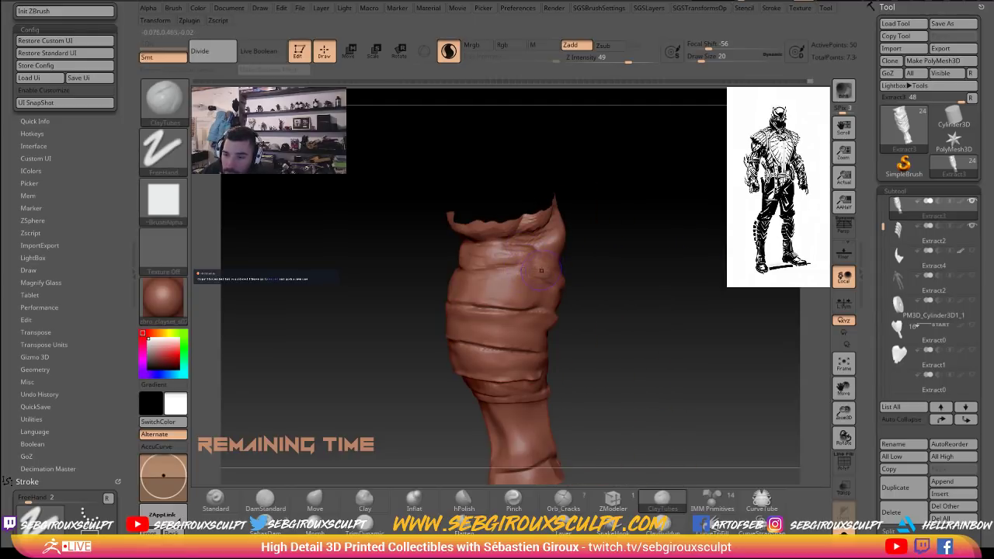
pyautogui.press('b')
pyautogui.press('m')
pyautogui.press('v')
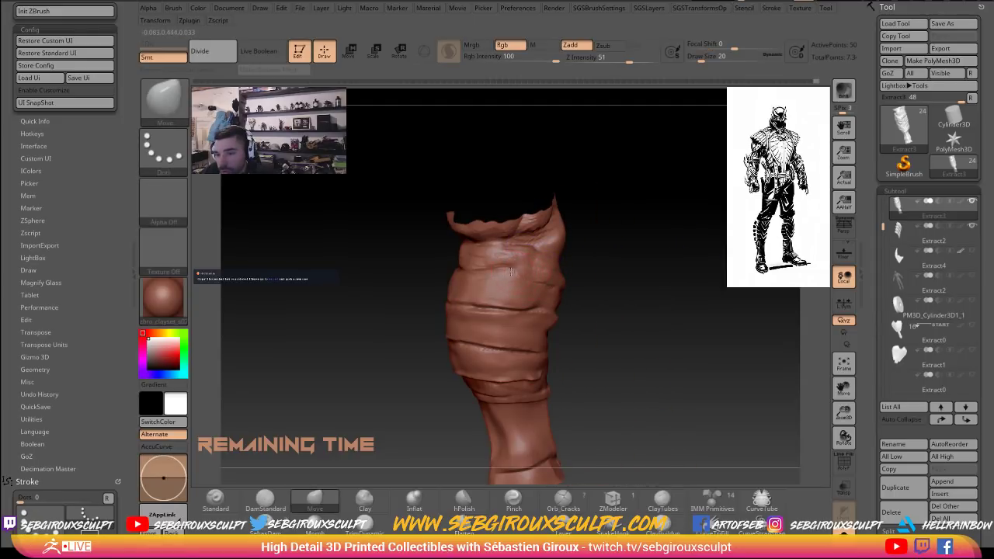
pyautogui.moveTo(482, 270); pyautogui.dragTo(585, 306, button='right')
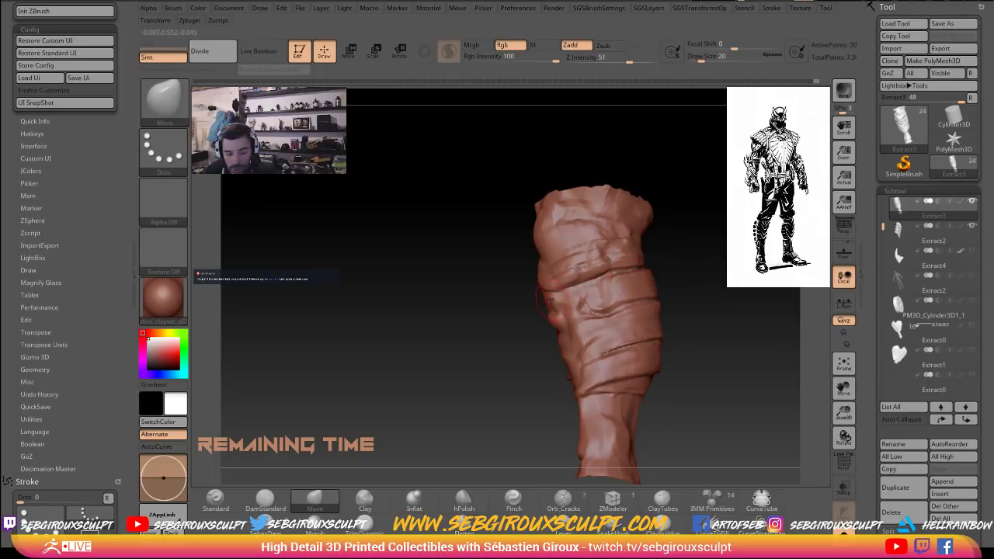
# Build up the wrap's upper and middle bands with ClayTubes and smooth their surface.
pyautogui.press('b')
pyautogui.press('c')
pyautogui.press('t')
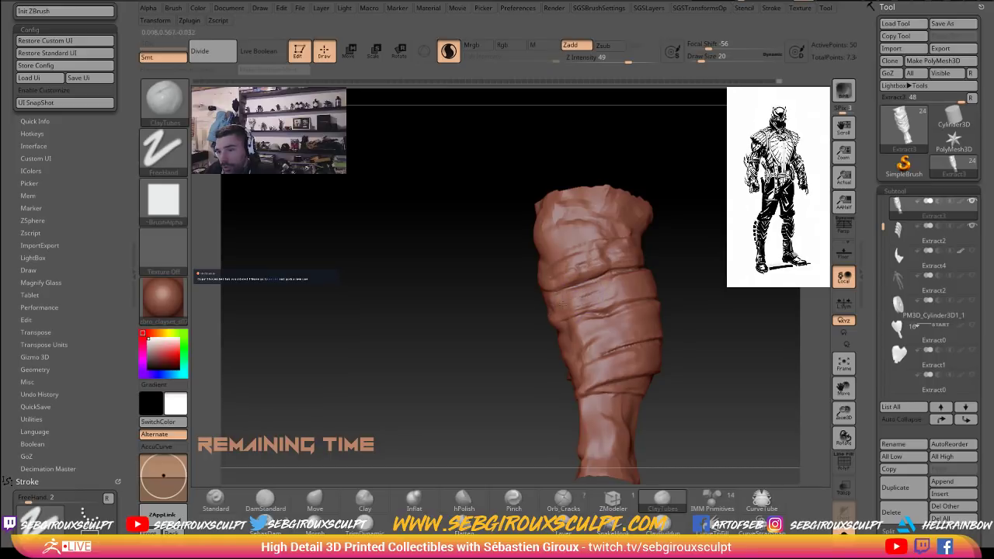
pyautogui.press('shift')
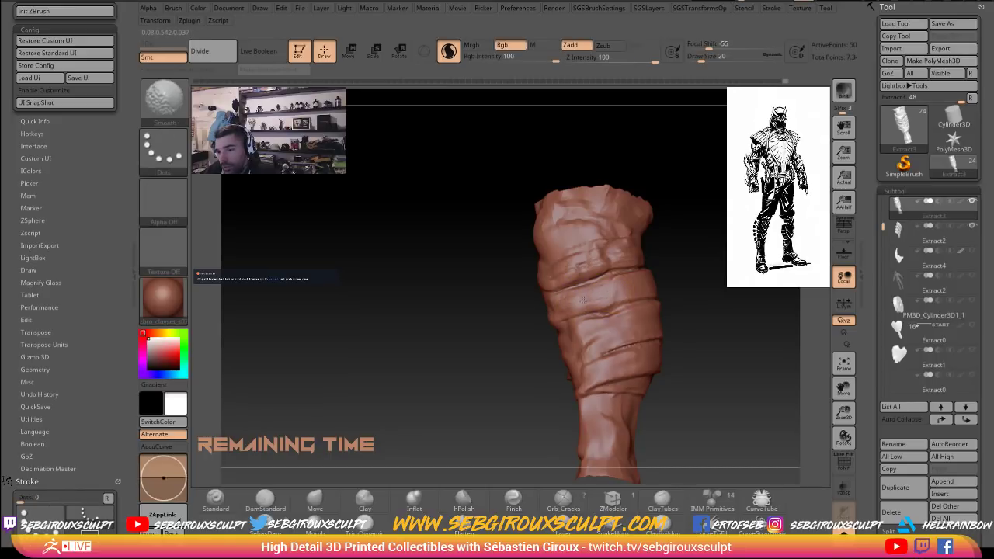
pyautogui.moveTo(703, 266)
pyautogui.mouseDown()
pyautogui.moveTo(614, 289)
pyautogui.moveTo(631, 298)
pyautogui.moveTo(559, 271)
pyautogui.moveTo(610, 268)
pyautogui.moveTo(566, 270)
pyautogui.mouseUp()
pyautogui.press('shift')
# Adjust the contour of the wrap bands with the Move brush and smooth the result.
pyautogui.press('b')
pyautogui.press('m')
pyautogui.press('v')
pyautogui.press('shift')
pyautogui.moveTo(699, 260)
pyautogui.mouseDown()
pyautogui.moveTo(684, 261)
pyautogui.moveTo(687, 404)
pyautogui.moveTo(692, 362)
pyautogui.moveTo(612, 359)
pyautogui.moveTo(683, 334)
pyautogui.moveTo(735, 351)
pyautogui.moveTo(761, 378)
pyautogui.moveTo(565, 363)
pyautogui.moveTo(610, 370)
pyautogui.mouseUp()
pyautogui.press('2')
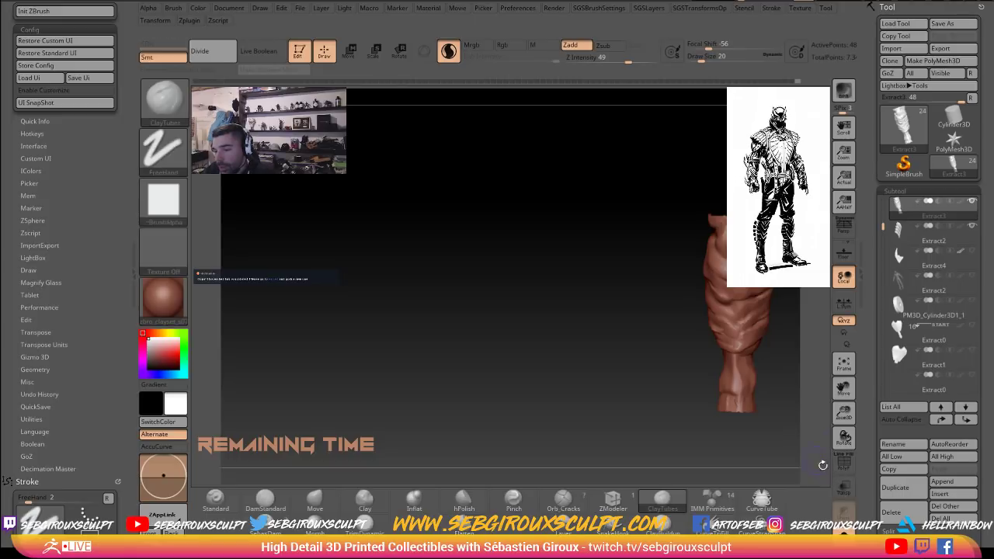
# Paint a mask on the side of the middle wrap band at draw size 17.
pyautogui.moveTo(677, 366); pyautogui.dragTo(703, 352)
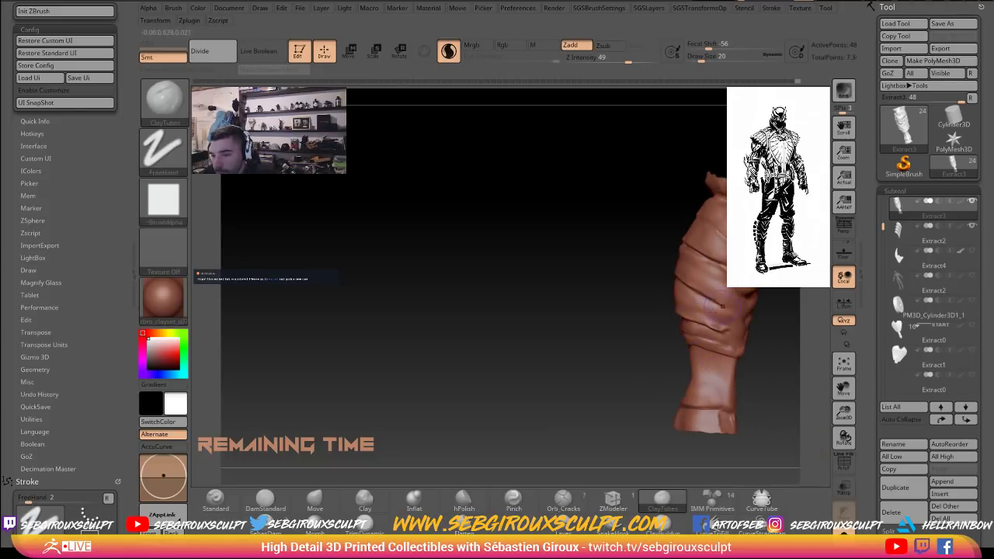
pyautogui.moveTo(721, 300)
pyautogui.keyDown('ctrl'); pyautogui.mouseDown()
pyautogui.moveTo(711, 295)
pyautogui.moveTo(729, 300)
pyautogui.moveTo(730, 289)
pyautogui.moveTo(705, 273)
pyautogui.moveTo(717, 268)
pyautogui.moveTo(688, 263)
pyautogui.mouseUp(); pyautogui.keyUp('ctrl')
pyautogui.moveTo(777, 426); pyautogui.dragTo(755, 435)
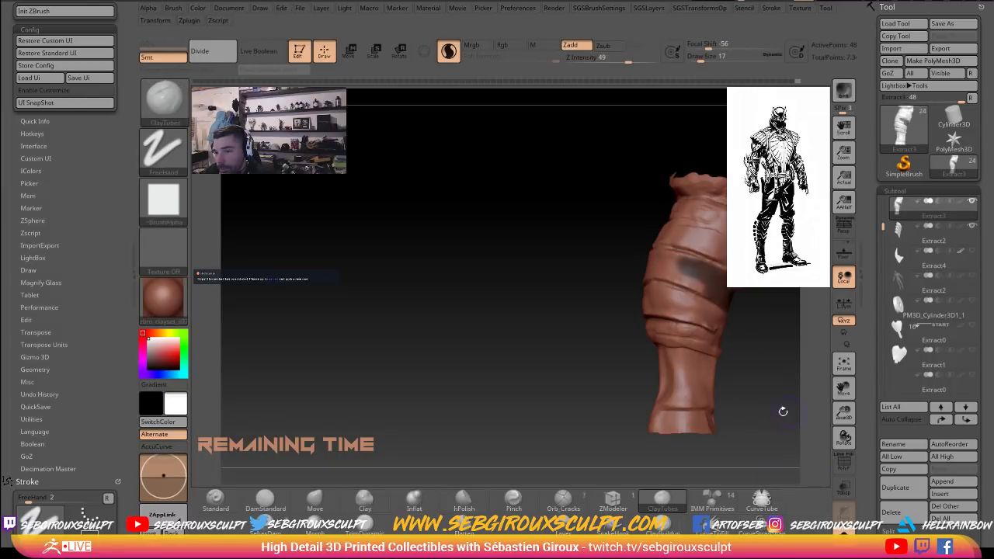
# Show the chevron straps together with the wrap and examine the masked band's placement against them.
pyautogui.click(844, 533)
pyautogui.moveTo(790, 431); pyautogui.dragTo(829, 451)
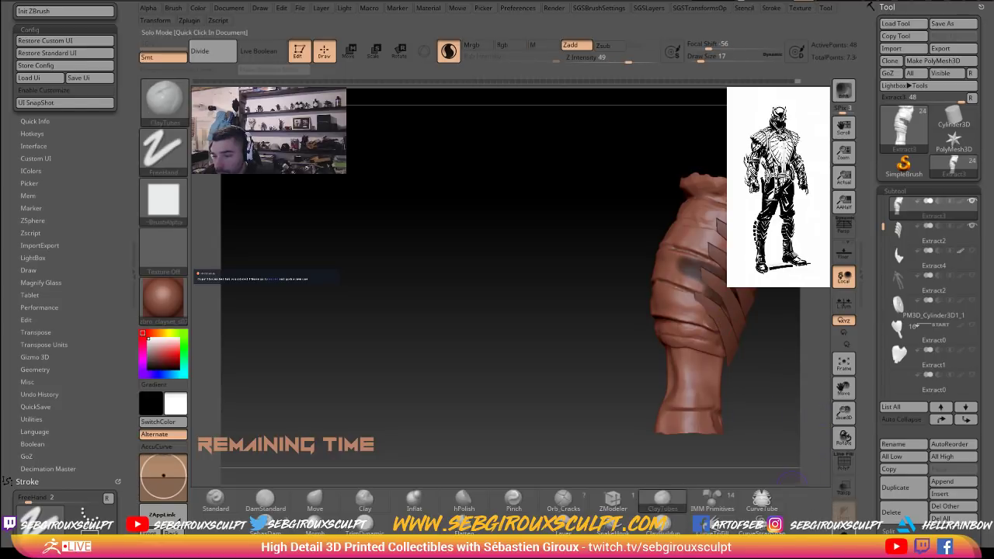
pyautogui.click(845, 533)
pyautogui.moveTo(773, 429)
pyautogui.keyDown('alt'); pyautogui.mouseDown()
pyautogui.moveTo(784, 386)
pyautogui.moveTo(723, 247)
pyautogui.mouseUp(); pyautogui.keyUp('alt')
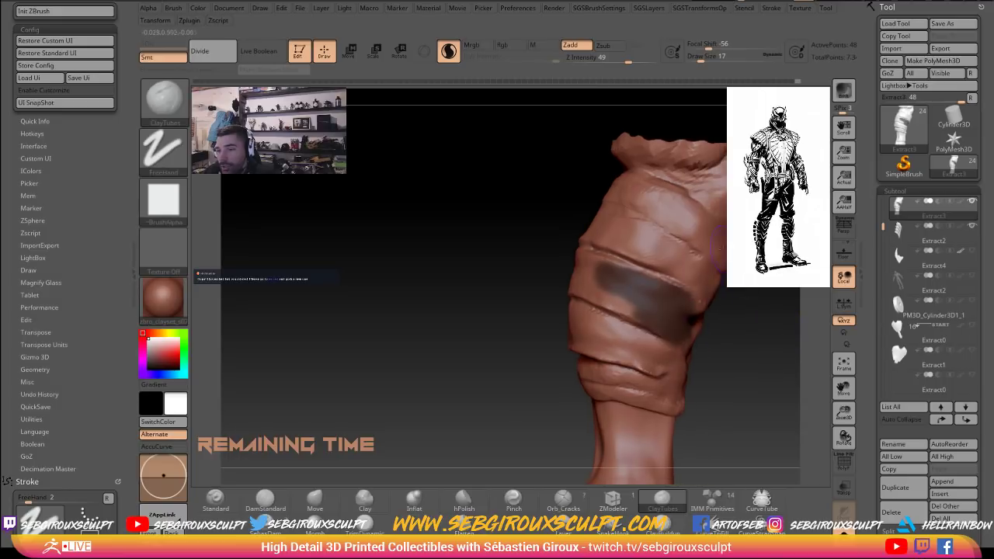
pyautogui.hotkey('ctrl', 'shift', 'z')
pyautogui.moveTo(761, 382); pyautogui.dragTo(683, 258)
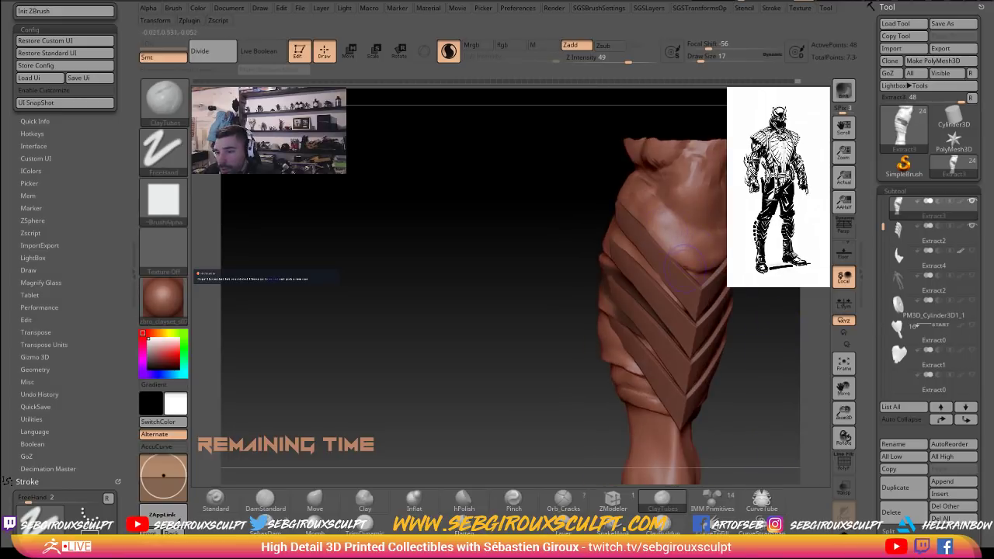
pyautogui.moveTo(778, 326); pyautogui.dragTo(643, 253)
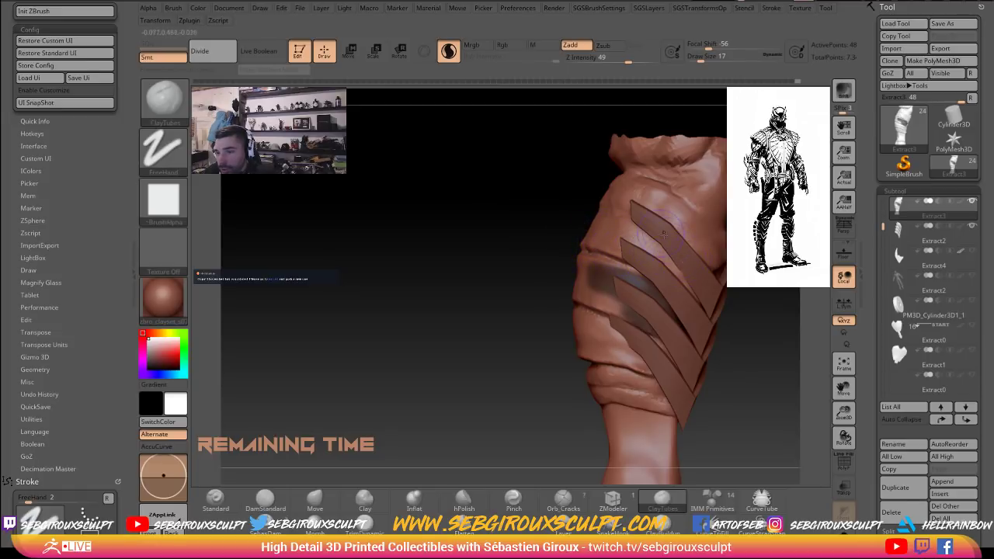
pyautogui.moveTo(759, 292); pyautogui.dragTo(693, 314)
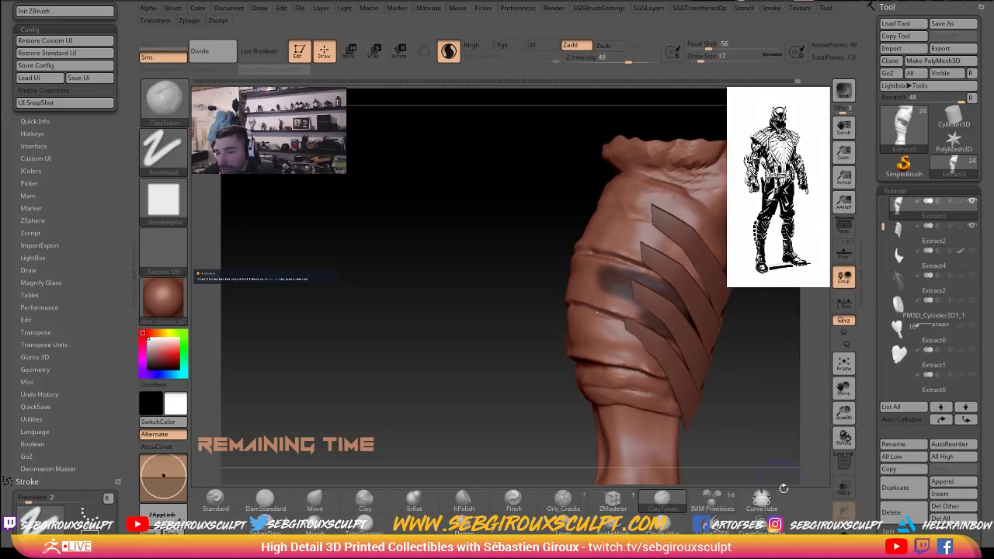
# Isolate the wrap and extend the mask along the middle band around to the opposite side of the leg.
pyautogui.hotkey('ctrl', 'z')
pyautogui.keyDown('ctrl'); pyautogui.moveTo(627, 316); pyautogui.dragTo(588, 296); pyautogui.keyUp('ctrl')
pyautogui.moveTo(544, 295); pyautogui.dragTo(594, 299)
pyautogui.keyDown('ctrl'); pyautogui.moveTo(600, 301); pyautogui.dragTo(544, 288); pyautogui.keyUp('ctrl')
pyautogui.moveTo(484, 277); pyautogui.dragTo(536, 280)
pyautogui.moveTo(610, 295)
pyautogui.keyDown('ctrl'); pyautogui.mouseDown()
pyautogui.moveTo(568, 272)
pyautogui.moveTo(506, 273)
pyautogui.mouseUp(); pyautogui.keyUp('ctrl')
pyautogui.moveTo(507, 274); pyautogui.dragTo(550, 275, button='right')
pyautogui.moveTo(550, 275)
pyautogui.keyDown('ctrl'); pyautogui.mouseDown()
pyautogui.moveTo(503, 277)
pyautogui.moveTo(543, 283)
pyautogui.mouseUp(); pyautogui.keyUp('ctrl')
pyautogui.moveTo(544, 283); pyautogui.dragTo(577, 293, button='right')
pyautogui.moveTo(577, 293)
pyautogui.keyDown('ctrl'); pyautogui.mouseDown()
pyautogui.moveTo(479, 320)
pyautogui.moveTo(494, 293)
pyautogui.moveTo(478, 300)
pyautogui.moveTo(505, 294)
pyautogui.mouseUp(); pyautogui.keyUp('ctrl')
pyautogui.moveTo(544, 292); pyautogui.dragTo(622, 291, button='right')
pyautogui.keyDown('ctrl'); pyautogui.moveTo(515, 302); pyautogui.dragTo(496, 298); pyautogui.keyUp('ctrl')
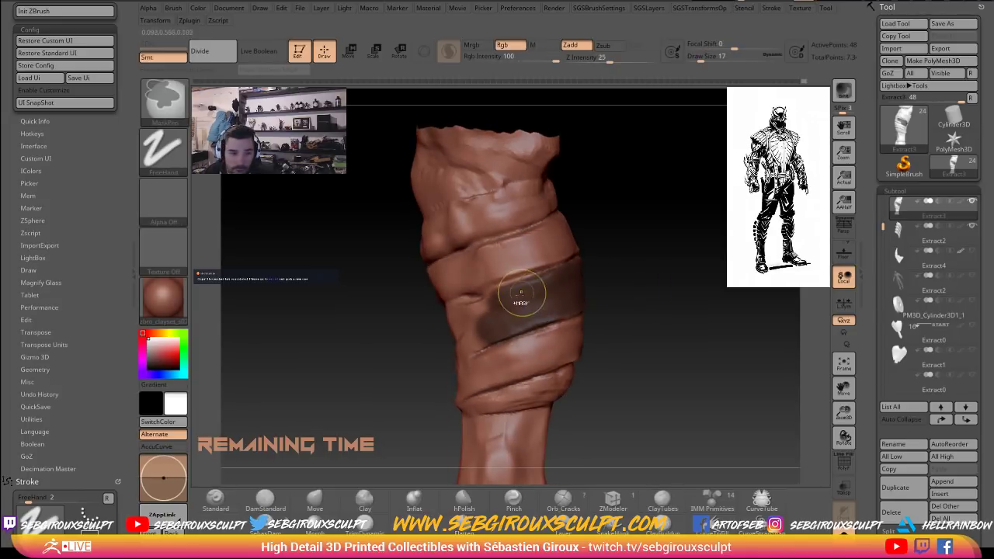
# Fill the mask out to the band's front end and edges, continuing it around the back of the leg.
pyautogui.press('ctrl')
pyautogui.keyDown('alt'); pyautogui.moveTo(341, 372); pyautogui.dragTo(360, 362); pyautogui.keyUp('alt')
pyautogui.moveTo(360, 362); pyautogui.dragTo(348, 346, button='right')
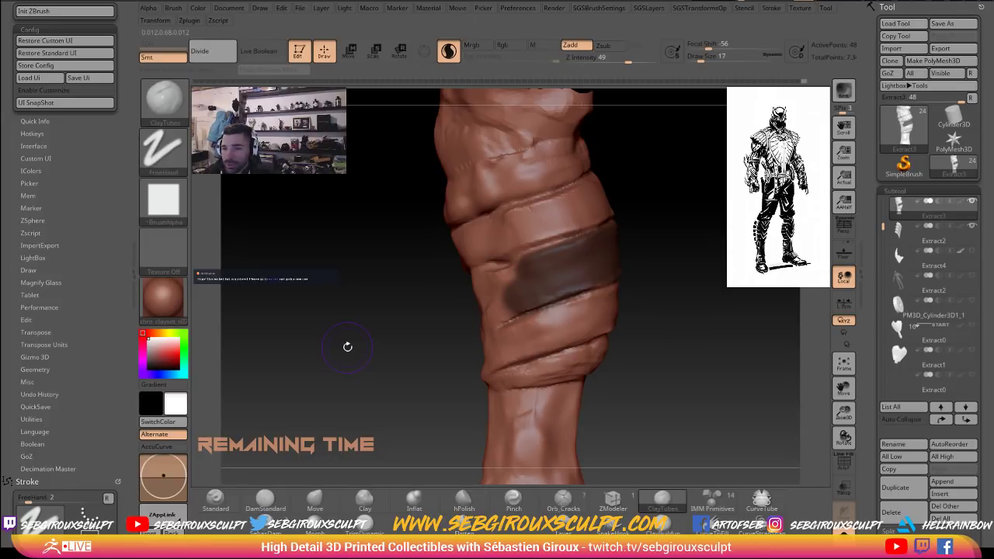
pyautogui.moveTo(533, 291)
pyautogui.keyDown('ctrl'); pyautogui.mouseDown()
pyautogui.moveTo(505, 309)
pyautogui.moveTo(526, 292)
pyautogui.moveTo(501, 289)
pyautogui.moveTo(514, 278)
pyautogui.mouseUp(); pyautogui.keyUp('ctrl')
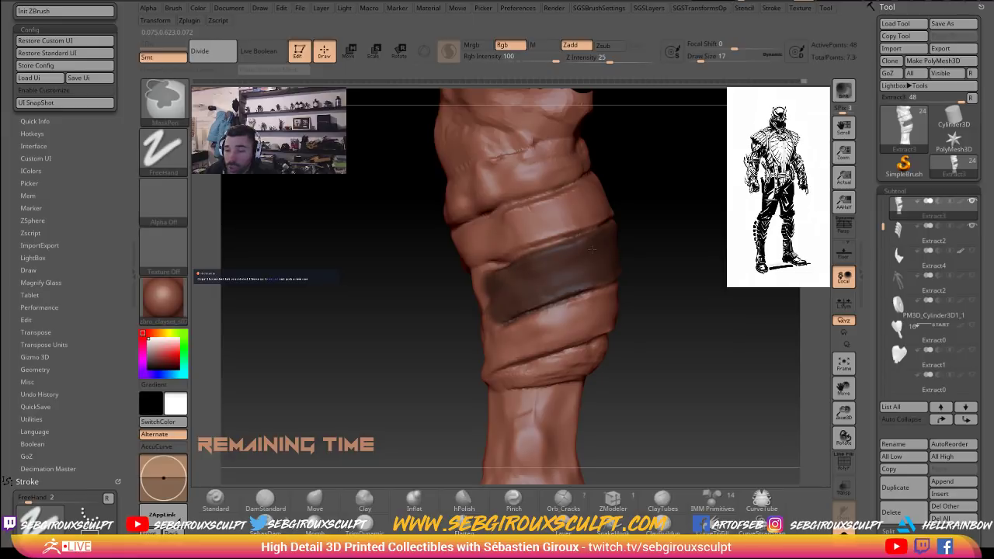
pyautogui.moveTo(675, 259); pyautogui.dragTo(633, 265)
pyautogui.moveTo(595, 278)
pyautogui.keyDown('ctrl'); pyautogui.mouseDown()
pyautogui.moveTo(608, 281)
pyautogui.moveTo(576, 275)
pyautogui.mouseUp(); pyautogui.keyUp('ctrl')
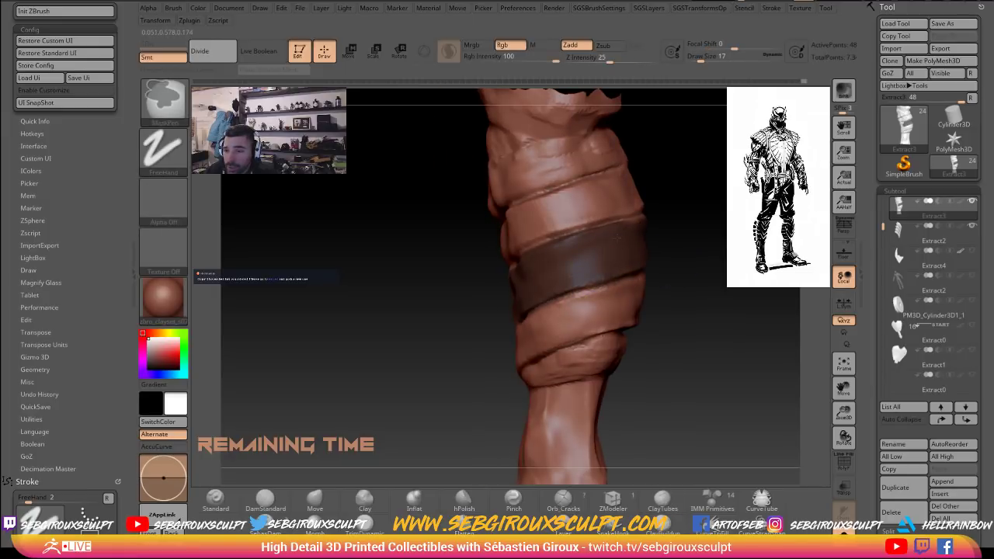
pyautogui.moveTo(686, 217); pyautogui.dragTo(657, 228)
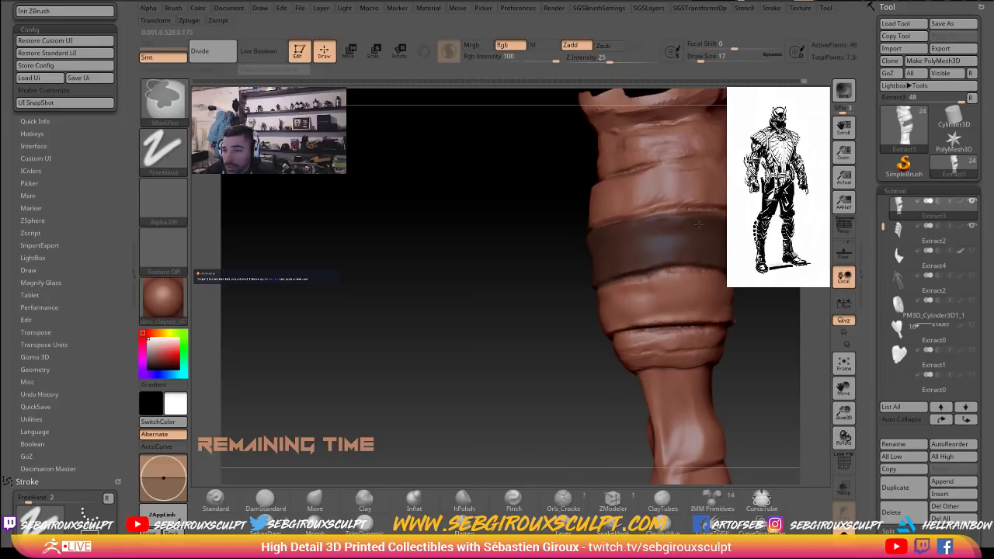
# Complete the mask on the middle wrap band and check its coverage around the leg.
pyautogui.moveTo(720, 226)
pyautogui.mouseDown(button='right')
pyautogui.moveTo(684, 231)
pyautogui.moveTo(637, 287)
pyautogui.moveTo(531, 288)
pyautogui.mouseUp(button='right')
pyautogui.moveTo(530, 288)
pyautogui.keyDown('ctrl'); pyautogui.mouseDown()
pyautogui.moveTo(587, 306)
pyautogui.moveTo(586, 272)
pyautogui.mouseUp(); pyautogui.keyUp('ctrl')
pyautogui.moveTo(492, 282)
pyautogui.keyDown('ctrl'); pyautogui.mouseDown(button='right')
pyautogui.moveTo(457, 285)
pyautogui.moveTo(535, 288)
pyautogui.mouseUp(button='right'); pyautogui.keyUp('ctrl')
pyautogui.moveTo(536, 290)
pyautogui.mouseDown()
pyautogui.moveTo(681, 313)
pyautogui.moveTo(737, 367)
pyautogui.mouseUp()
pyautogui.moveTo(682, 334)
pyautogui.mouseDown()
pyautogui.moveTo(696, 334)
pyautogui.moveTo(677, 307)
pyautogui.mouseUp()
pyautogui.moveTo(738, 396); pyautogui.dragTo(766, 381)
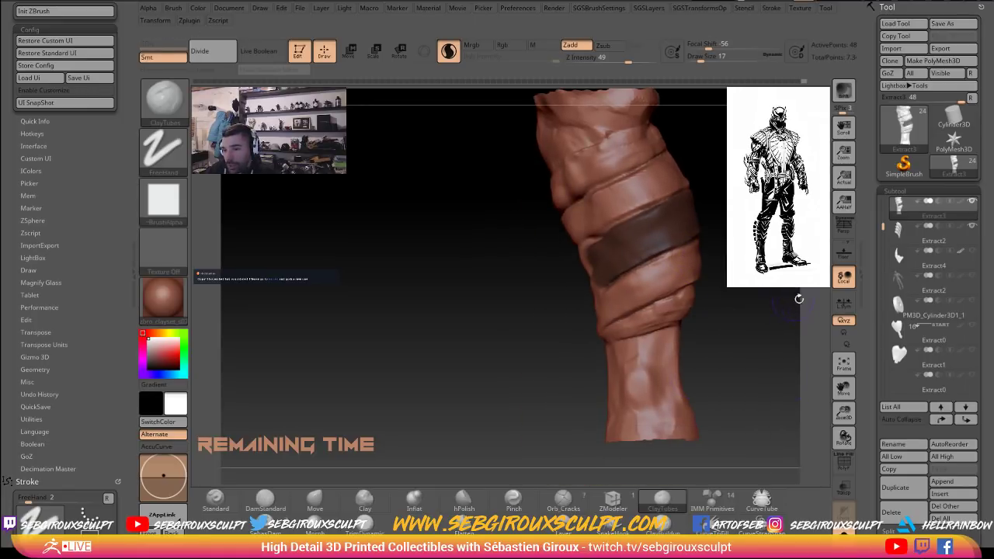
# Try extracting the masked middle band as a new piece with smoothing 5 and thickness 0.02.
pyautogui.press('3')
pyautogui.press('1')
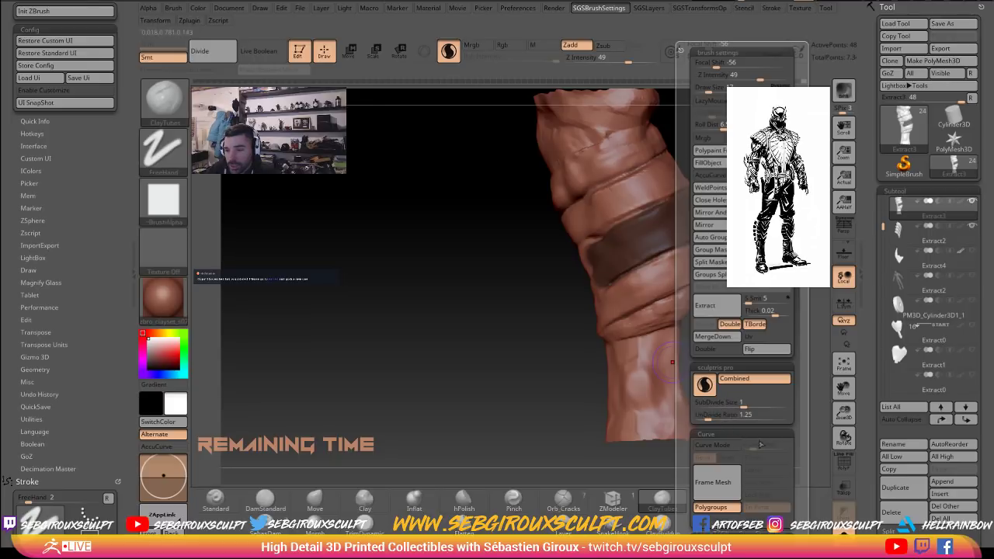
pyautogui.moveTo(800, 435); pyautogui.dragTo(793, 319)
pyautogui.moveTo(784, 384); pyautogui.dragTo(794, 489)
pyautogui.press('3')
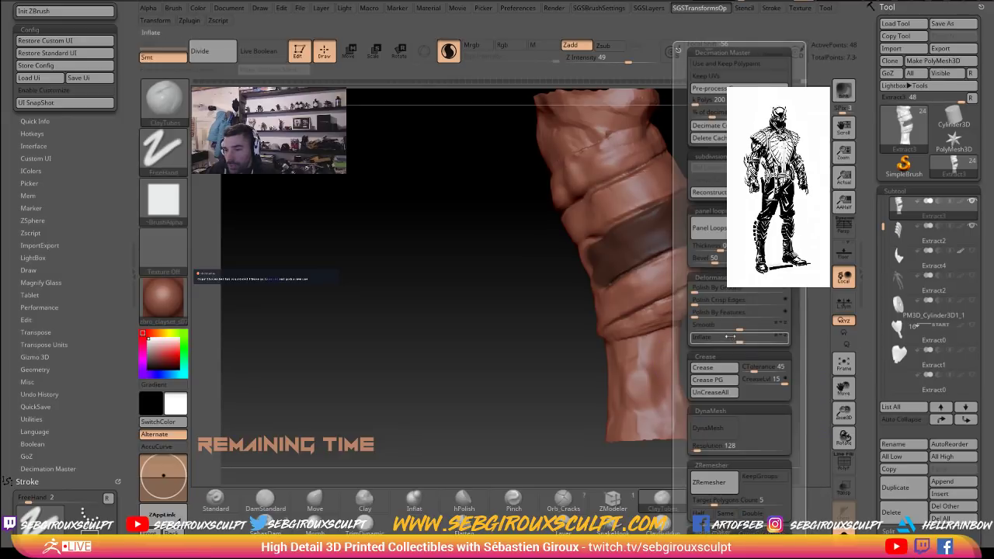
pyautogui.press('1')
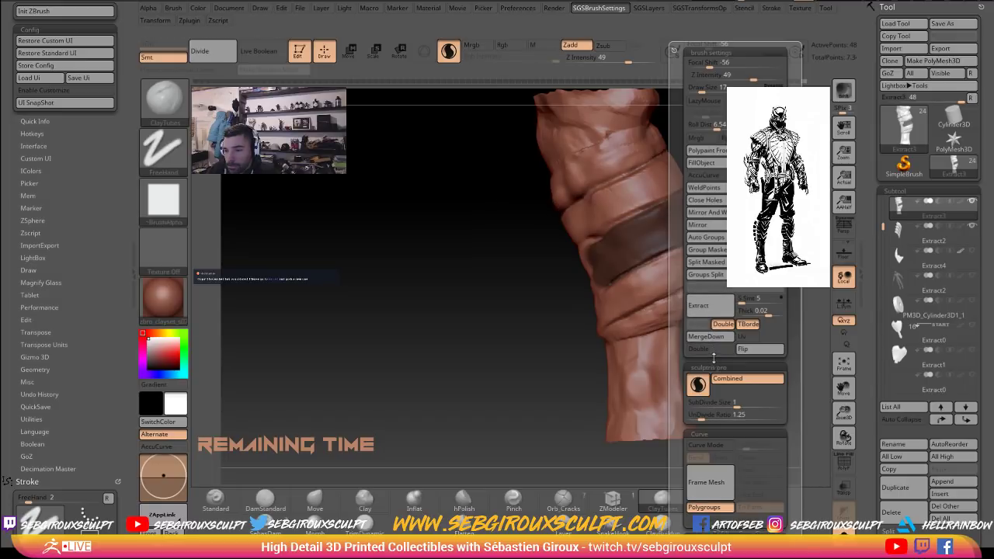
pyautogui.click(711, 307)
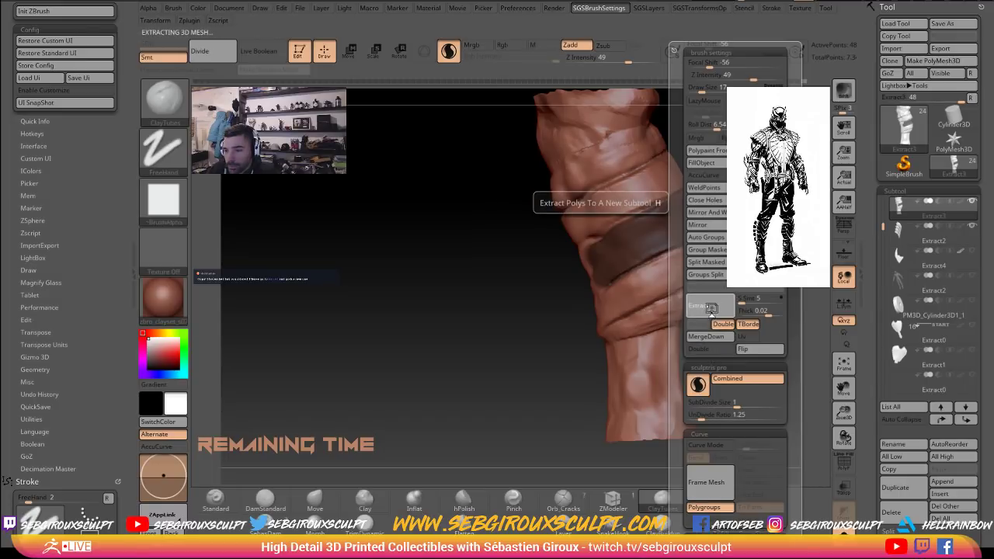
# Extract the masked band with smoothing 0 and thickness 0, and accept it as a separate subtool.
pyautogui.press('2')
pyautogui.press('2')
pyautogui.press('2')
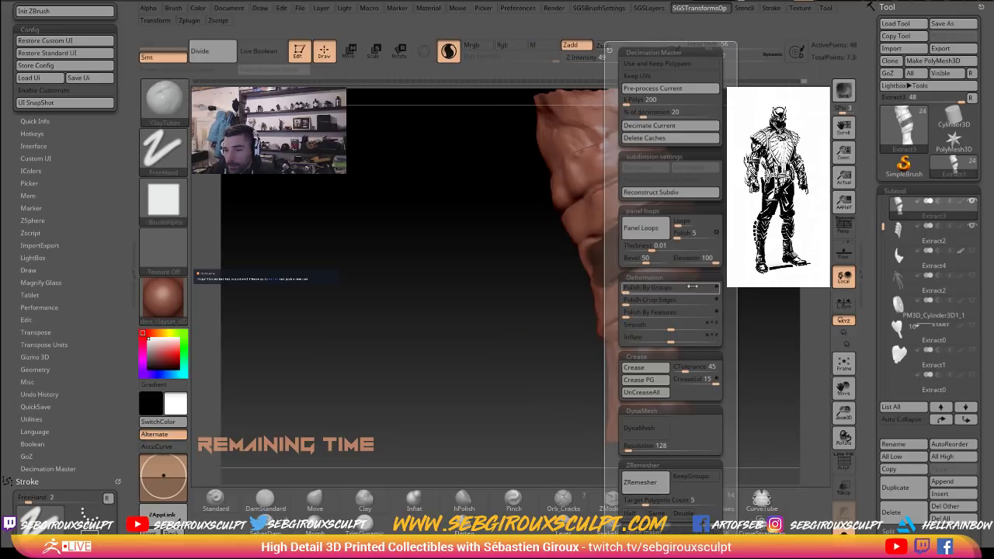
pyautogui.press('1')
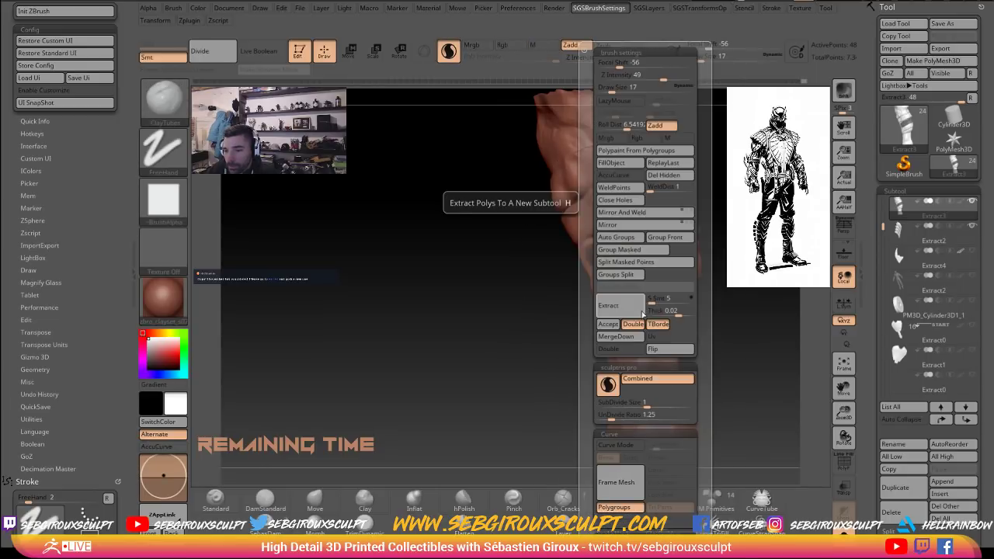
pyautogui.moveTo(670, 313)
pyautogui.mouseDown()
pyautogui.moveTo(639, 312)
pyautogui.moveTo(662, 314)
pyautogui.mouseUp()
pyautogui.click(650, 301)
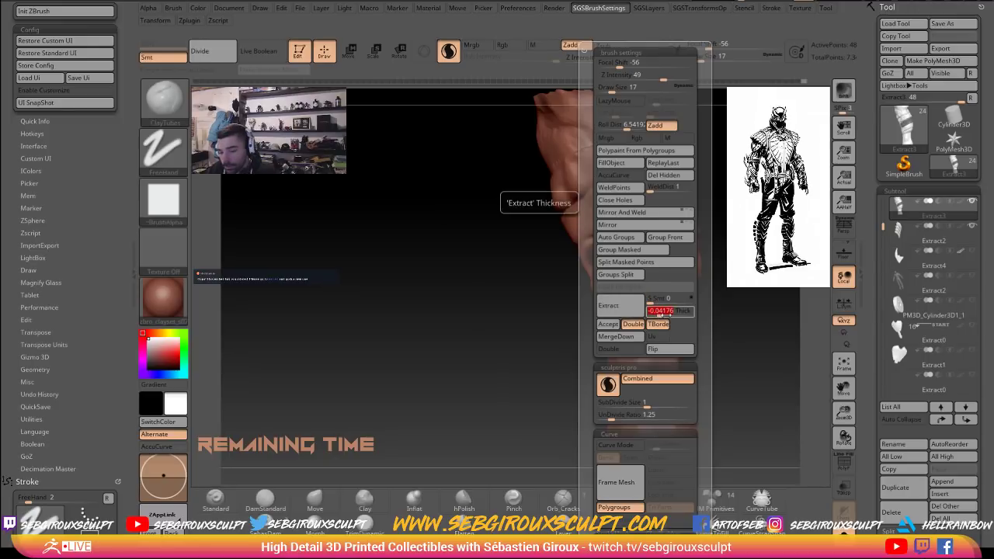
pyautogui.write('0')
pyautogui.press('Return')
pyautogui.click(625, 305)
pyautogui.click(606, 324)
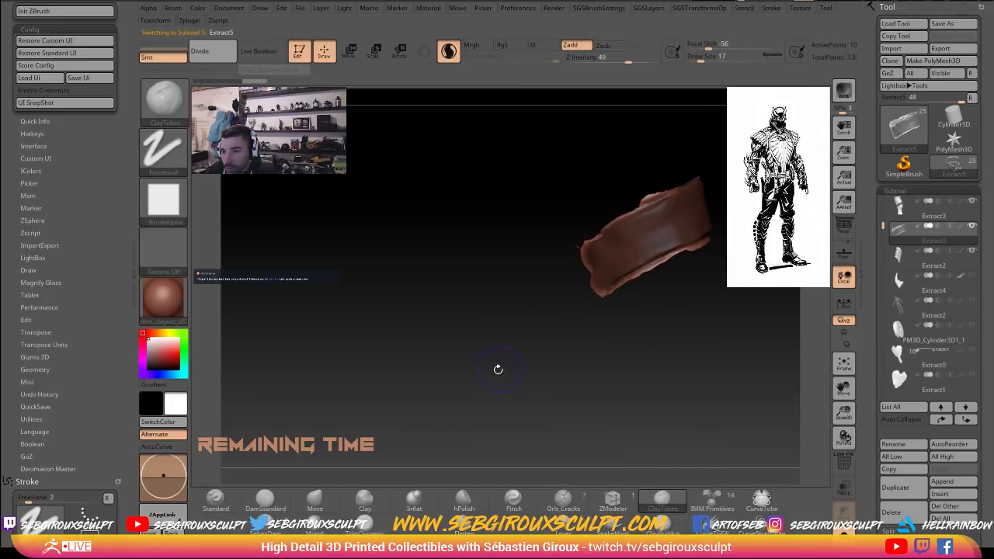
pyautogui.press('space')
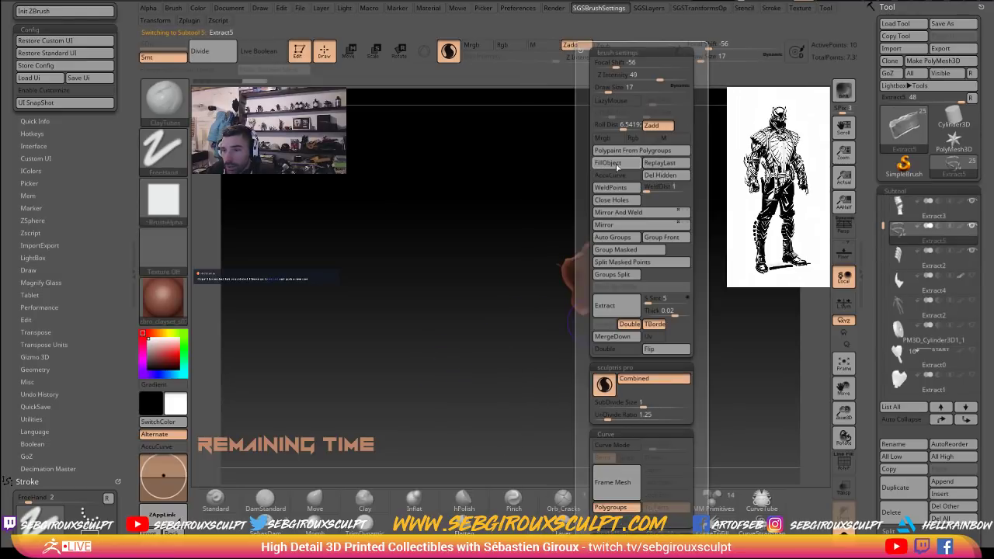
pyautogui.keyDown('alt'); pyautogui.moveTo(490, 240); pyautogui.dragTo(475, 249); pyautogui.keyUp('alt')
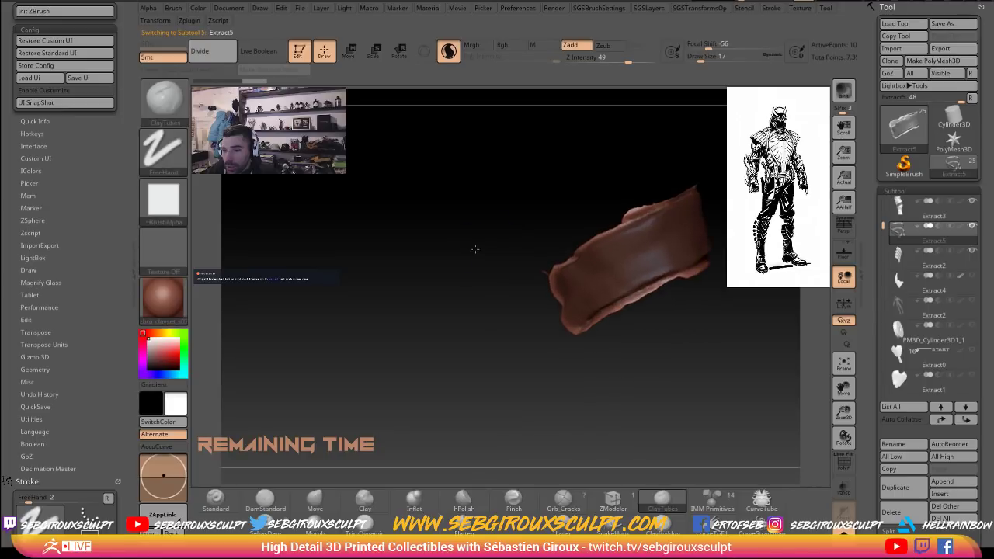
pyautogui.press('2')
pyautogui.press('1')
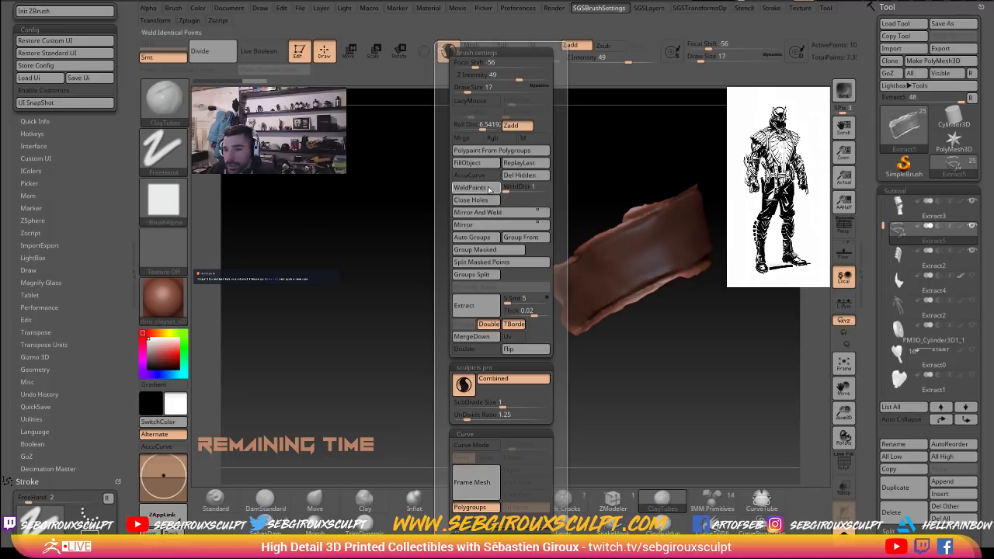
pyautogui.press('1')
pyautogui.press('2')
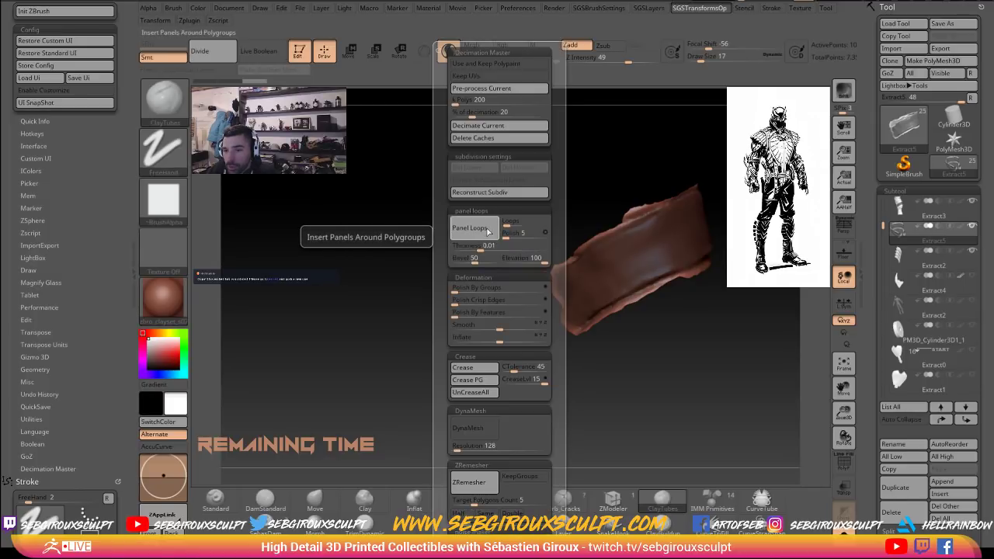
pyautogui.press('1')
pyautogui.press('2')
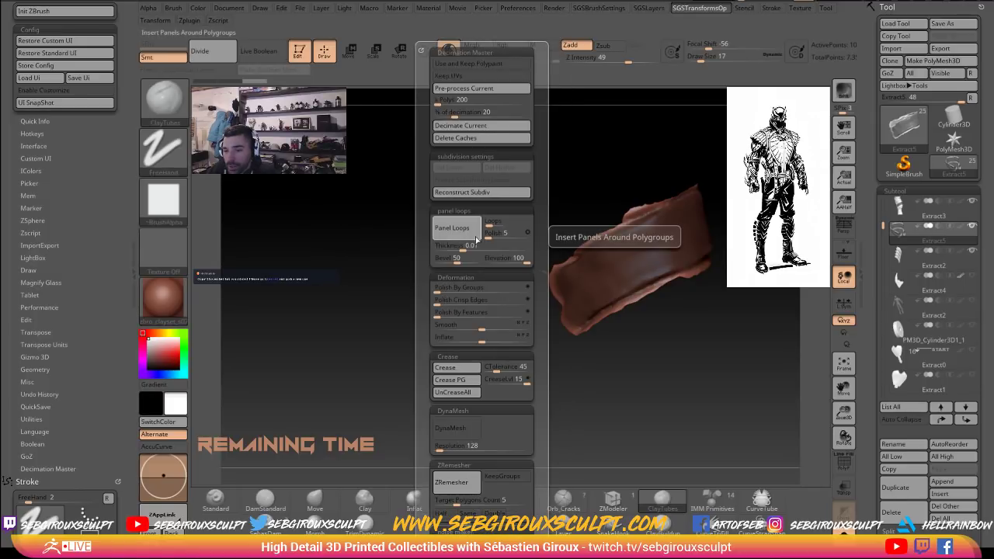
pyautogui.press('1')
pyautogui.press('2')
pyautogui.press('1')
pyautogui.press('2')
pyautogui.press('2')
pyautogui.press('1')
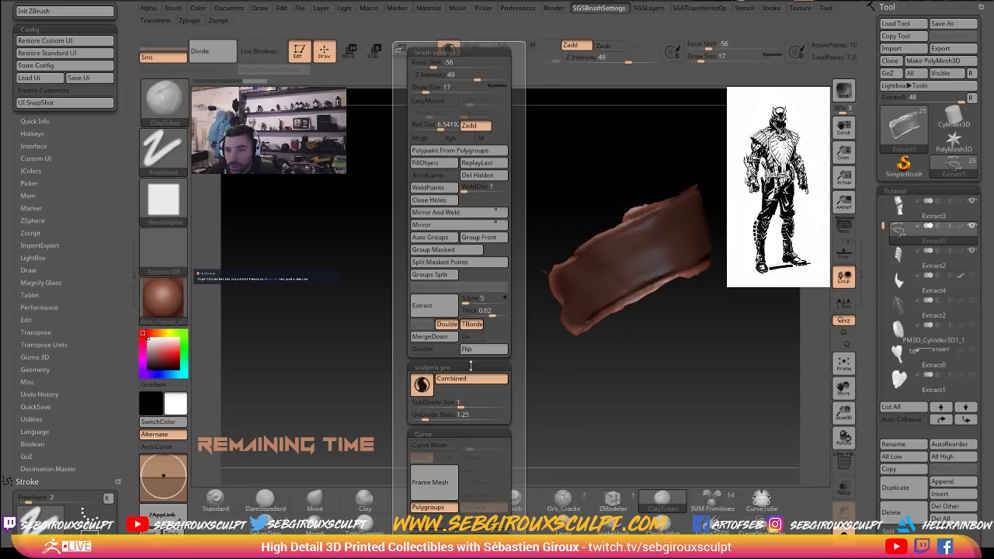
pyautogui.press('3')
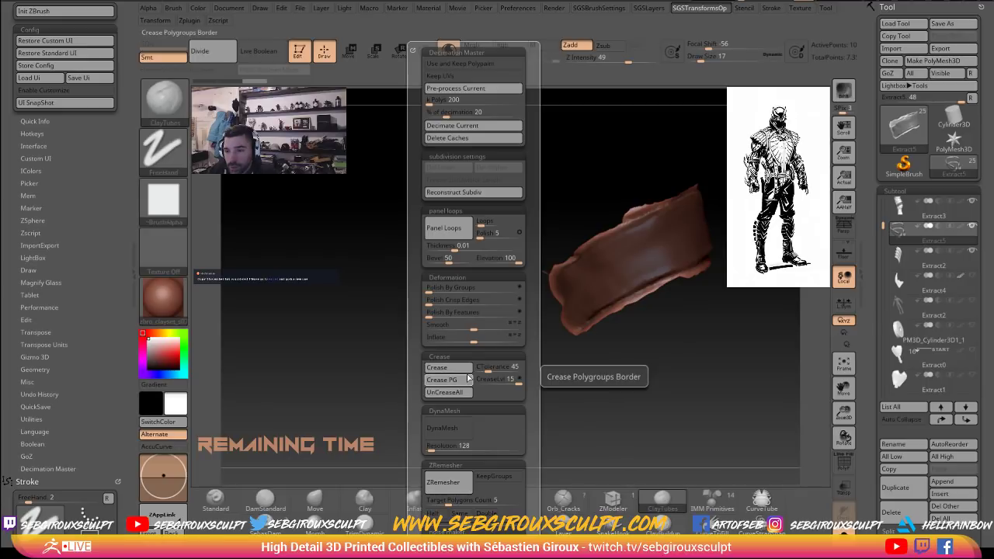
pyautogui.press('2')
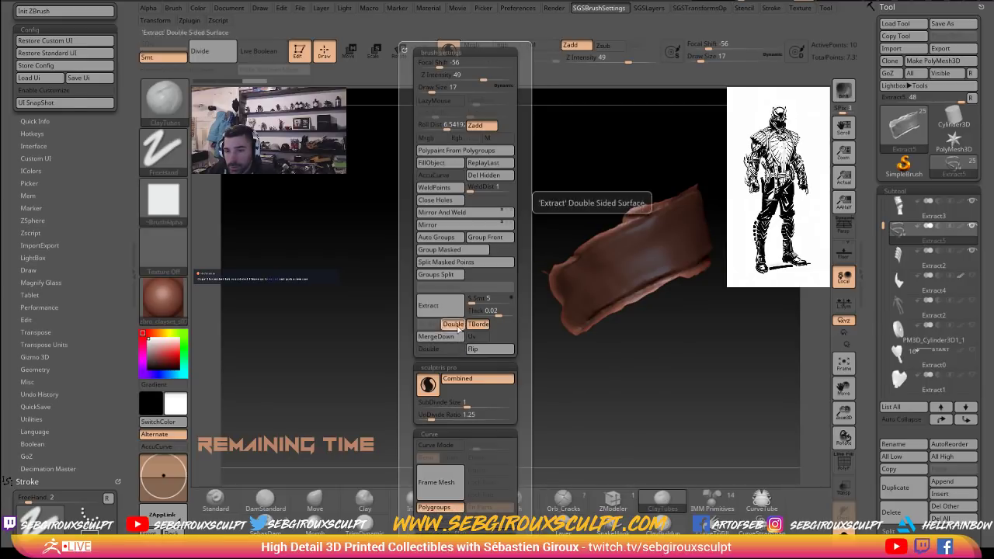
# Group the extracted strip's masked faces, clear the mask and remove the leftover faces around its border.
pyautogui.click(435, 253)
pyautogui.moveTo(662, 346); pyautogui.dragTo(673, 353)
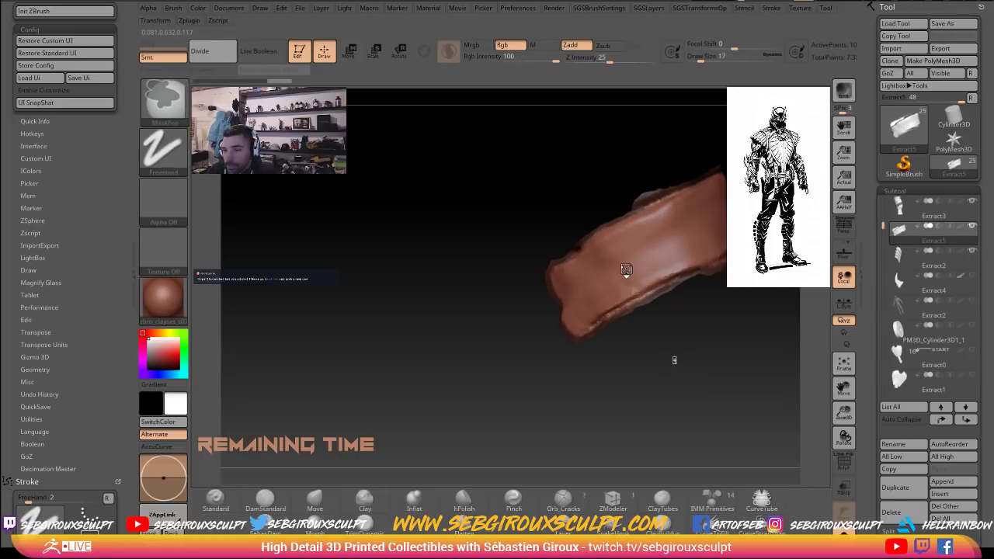
pyautogui.press('b')
pyautogui.press('c')
pyautogui.press('t')
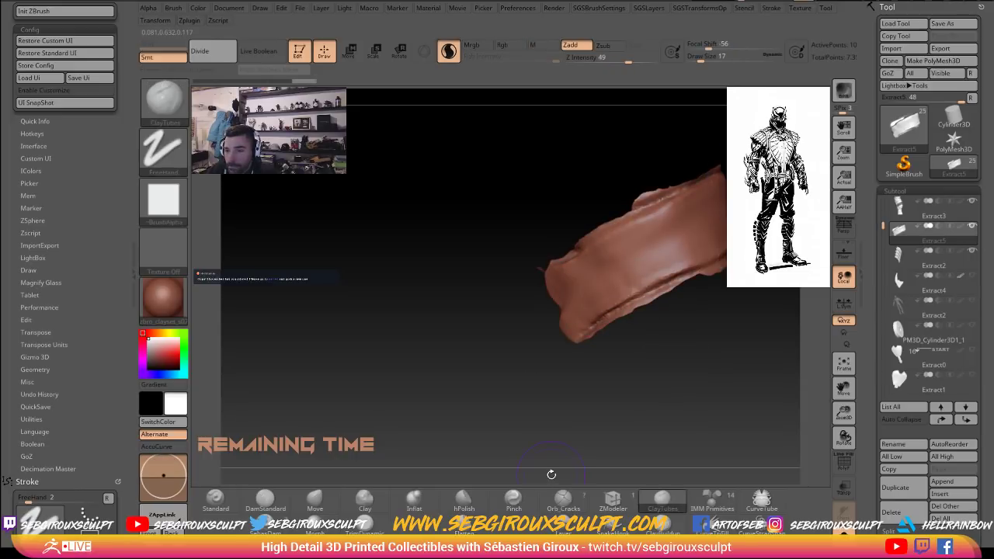
pyautogui.press('space')
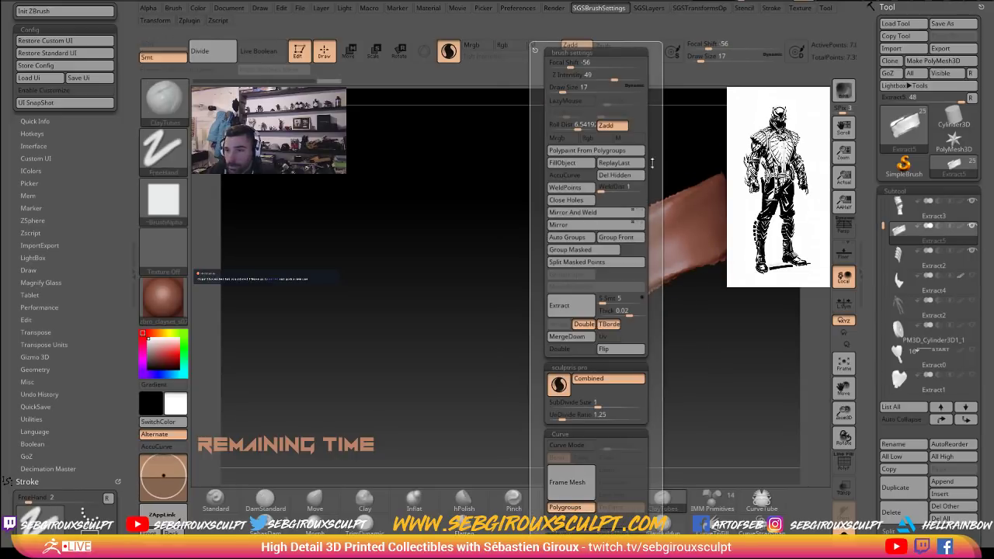
pyautogui.moveTo(437, 244)
pyautogui.mouseDown()
pyautogui.moveTo(560, 363)
pyautogui.moveTo(628, 389)
pyautogui.moveTo(572, 365)
pyautogui.moveTo(562, 345)
pyautogui.mouseUp()
# Choose the Move brush and show the extracted strip together with the leg wrap and chevron straps.
pyautogui.press('b')
pyautogui.press('m')
pyautogui.press('v')
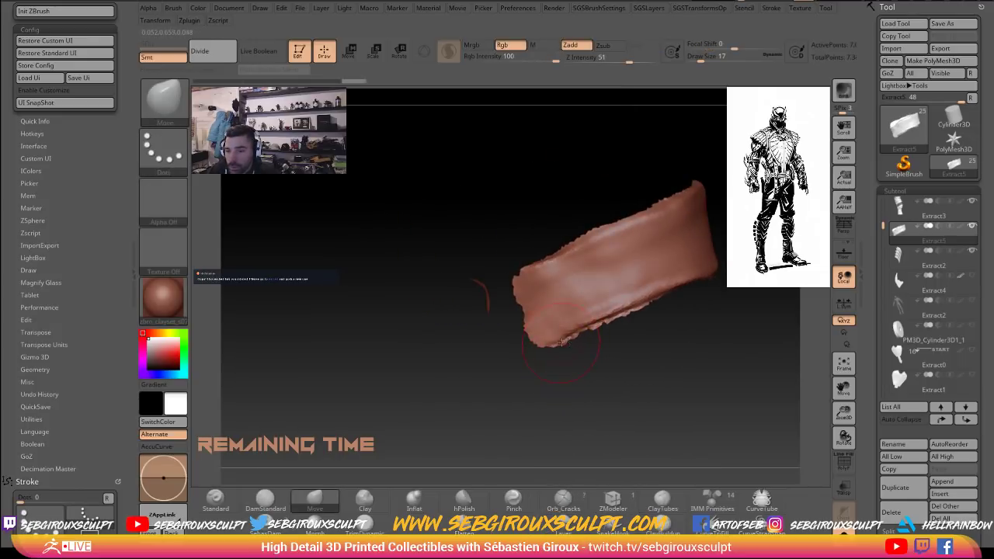
pyautogui.moveTo(712, 395); pyautogui.dragTo(735, 417)
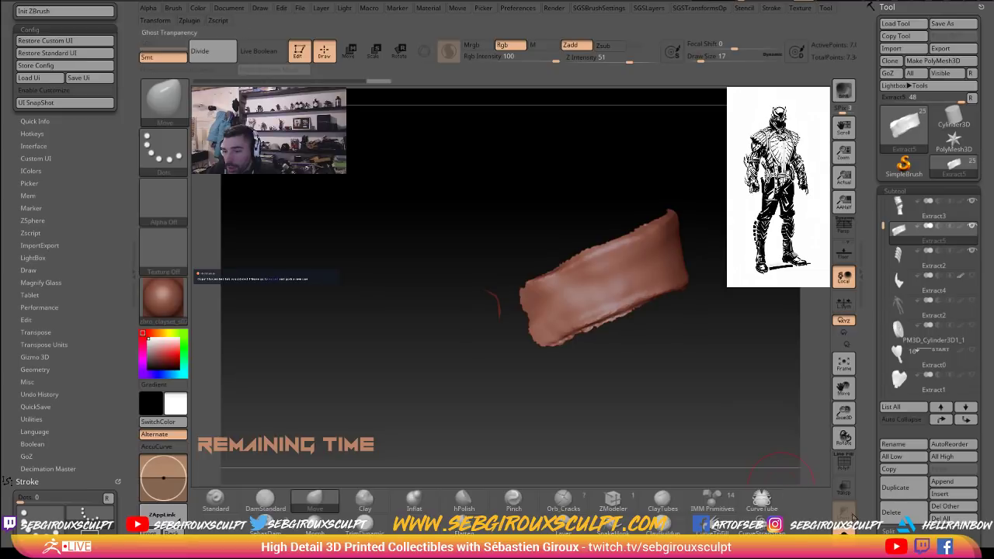
pyautogui.click(848, 488)
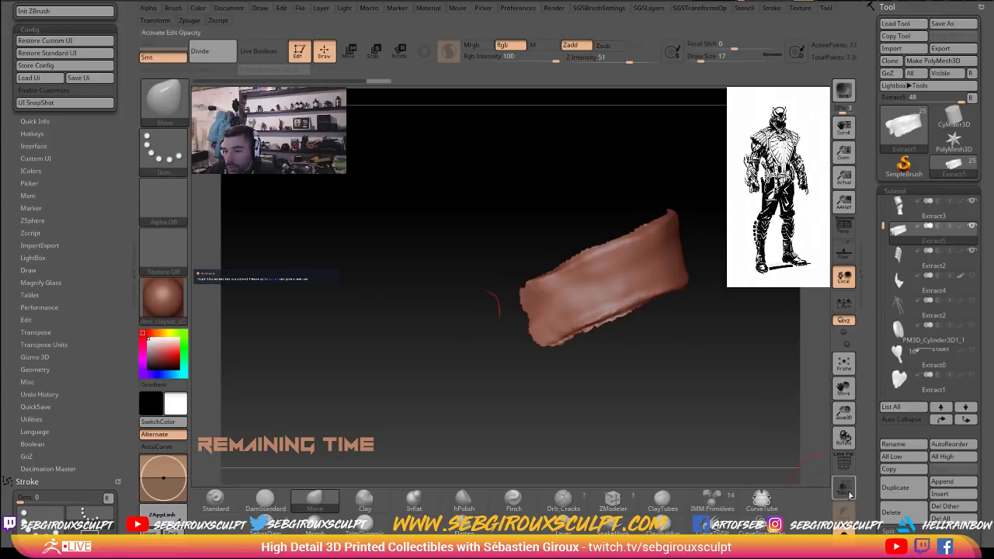
pyautogui.click(847, 487)
pyautogui.click(846, 487)
pyautogui.moveTo(719, 379); pyautogui.dragTo(795, 314)
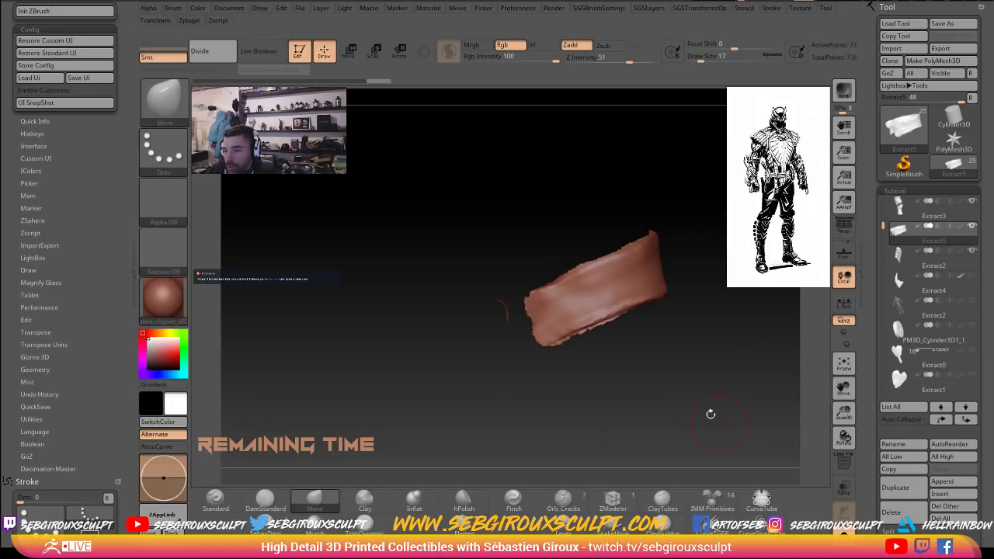
pyautogui.click(845, 533)
pyautogui.moveTo(737, 375); pyautogui.dragTo(688, 265)
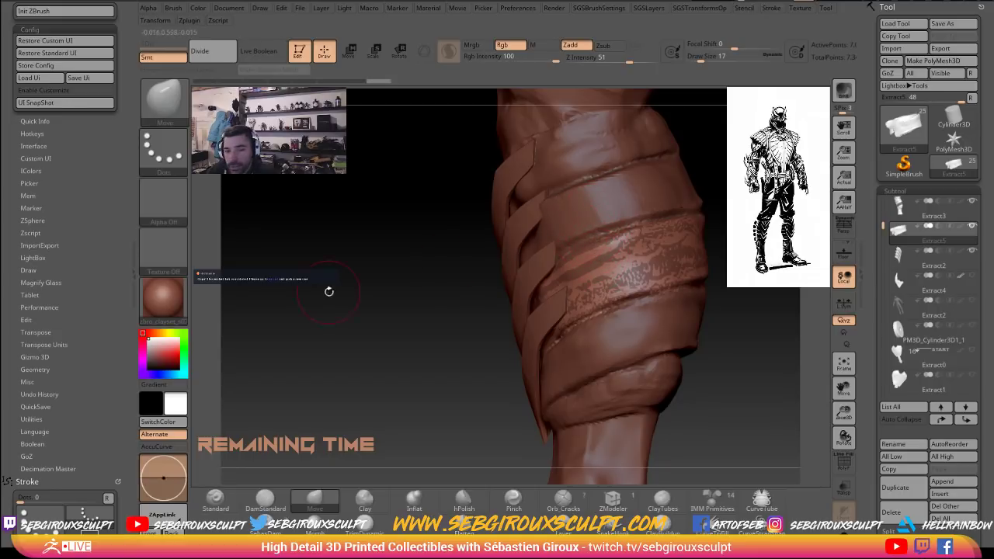
# Fill the extracted strip with a light red colour and restore white as the active colour.
pyautogui.click(171, 352)
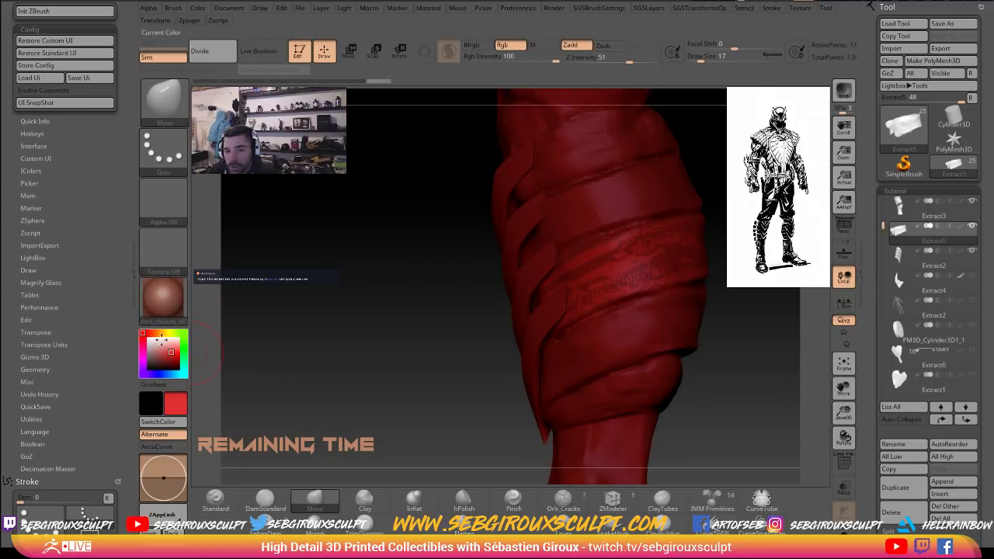
pyautogui.click(170, 347)
pyautogui.click(172, 343)
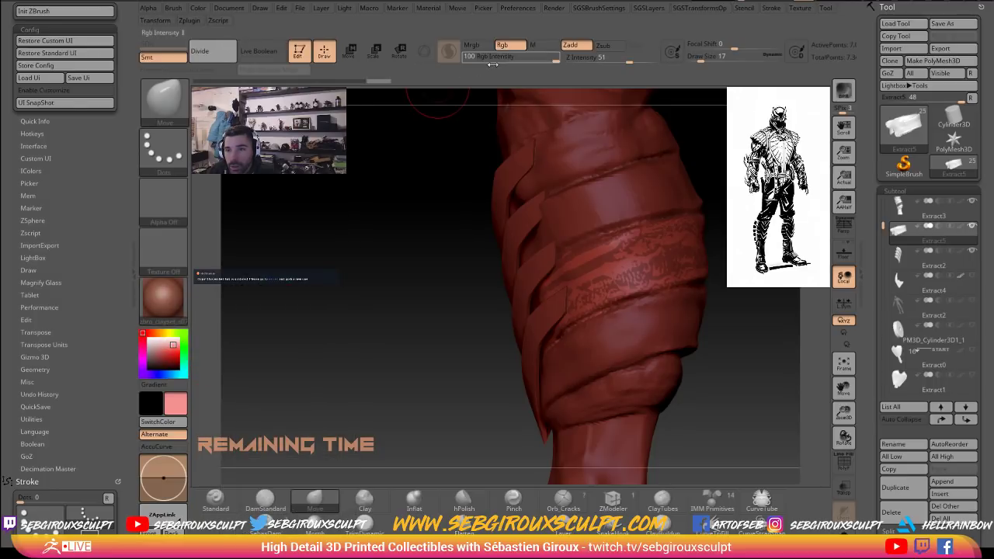
pyautogui.press('3')
pyautogui.press('1')
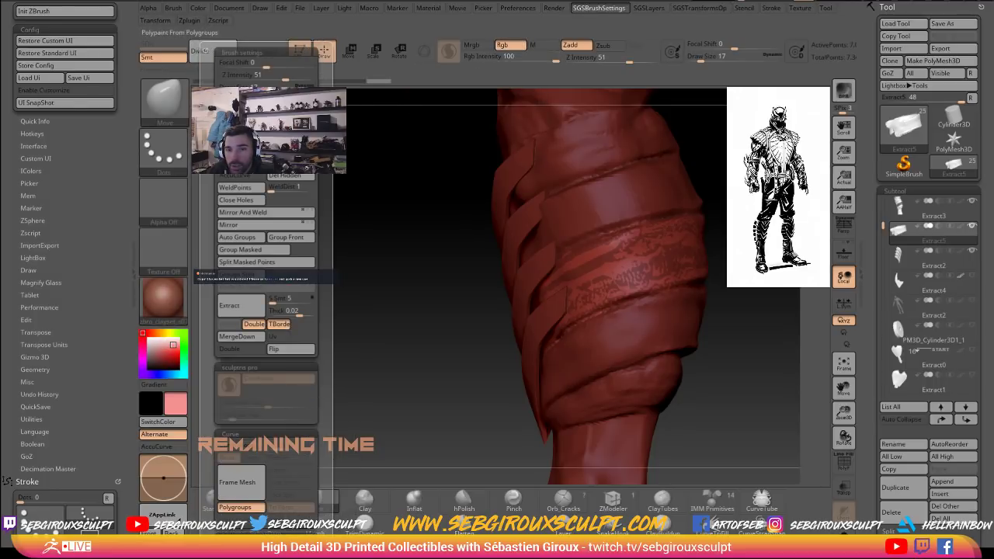
pyautogui.click(146, 335)
# Pull the red strip outward over the middle wrap band with the Move brush at Draw Size 37.
pyautogui.moveTo(404, 324); pyautogui.dragTo(641, 283)
pyautogui.moveTo(745, 325); pyautogui.dragTo(621, 278)
pyautogui.press('space')
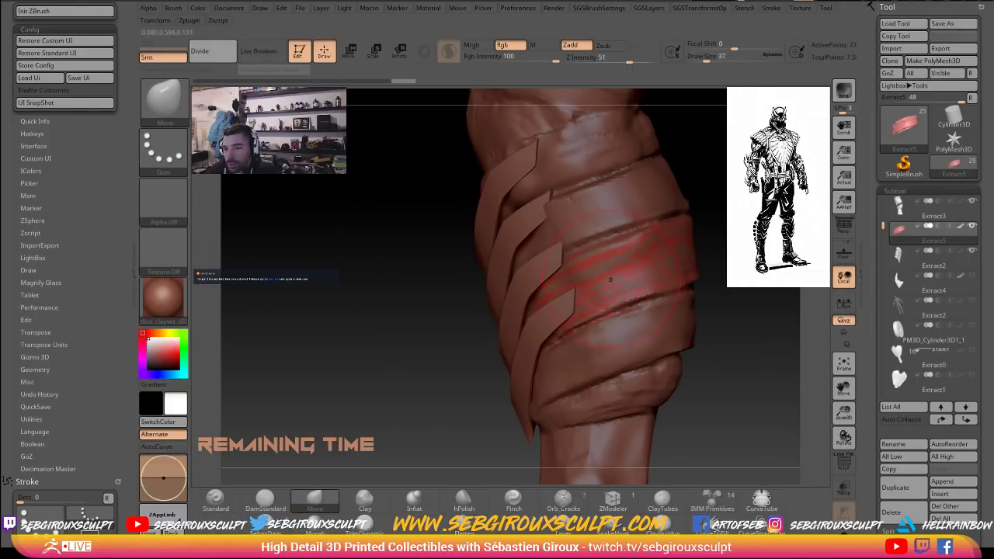
pyautogui.moveTo(781, 303); pyautogui.dragTo(730, 254)
pyautogui.keyDown('alt'); pyautogui.moveTo(627, 261); pyautogui.dragTo(659, 260); pyautogui.keyUp('alt')
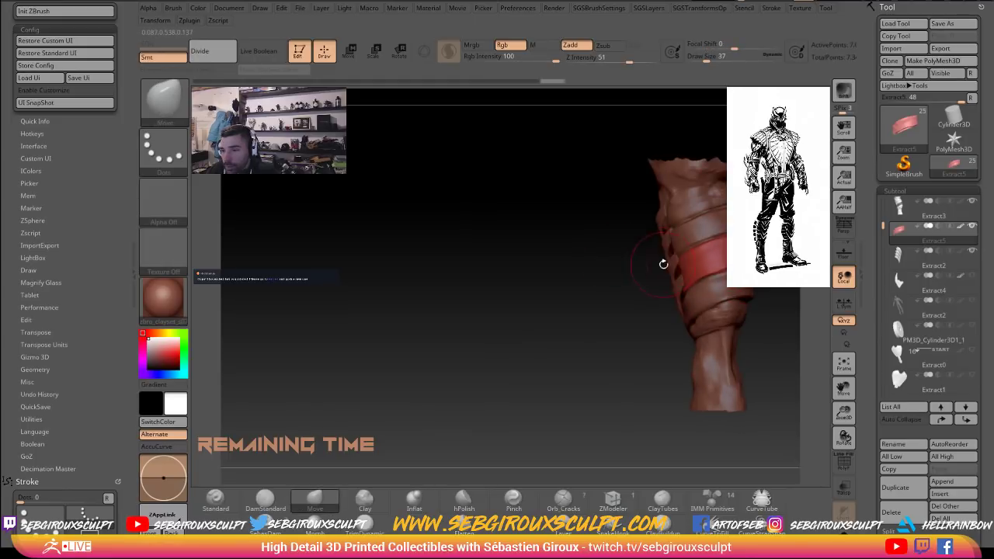
pyautogui.moveTo(641, 279); pyautogui.dragTo(655, 285, button='right')
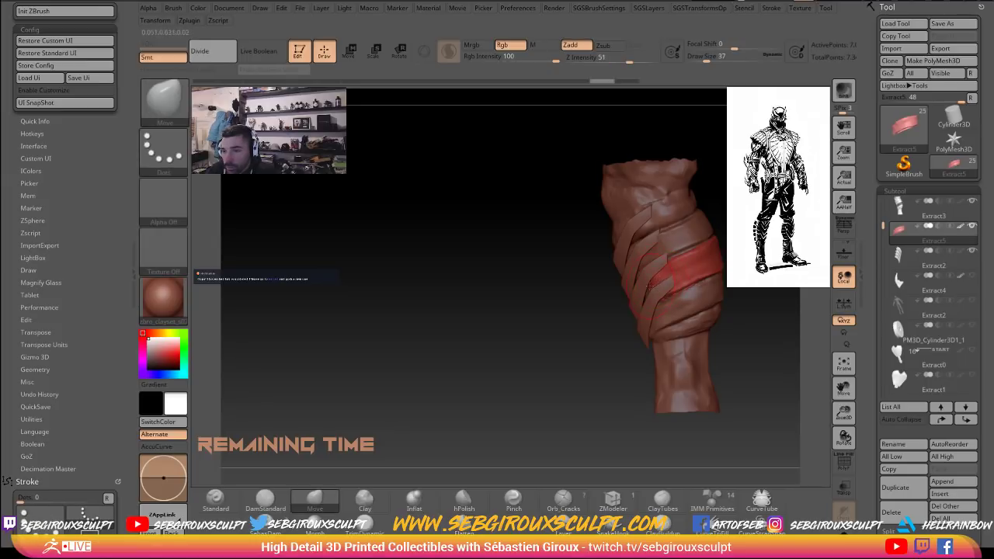
pyautogui.moveTo(660, 286); pyautogui.dragTo(655, 284)
pyautogui.moveTo(603, 344); pyautogui.dragTo(617, 349)
# Turn on AccuCurve and refine the red strip's fit beside the straps with the Move brush at Draw Size 20.
pyautogui.press('space')
pyautogui.click(617, 349)
pyautogui.moveTo(674, 259); pyautogui.dragTo(679, 257)
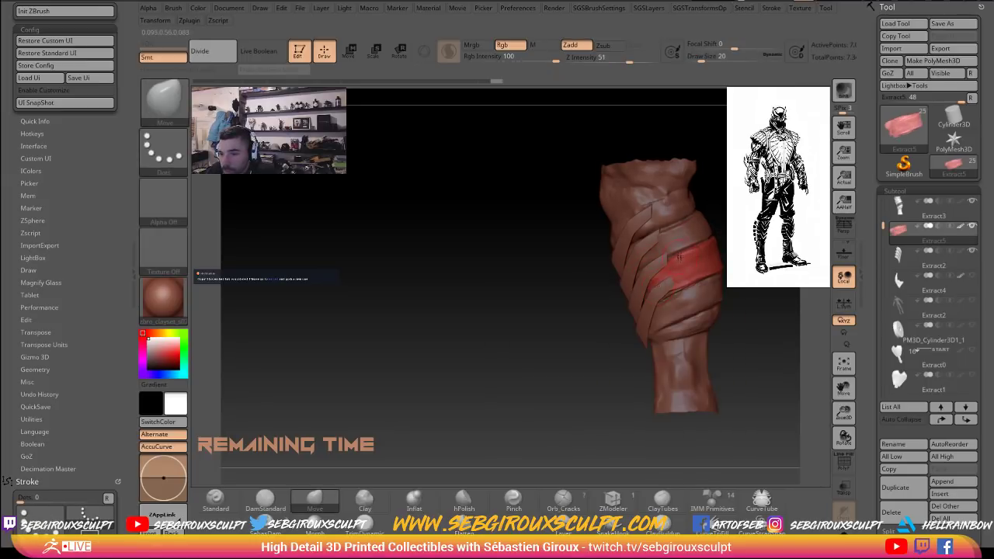
pyautogui.moveTo(559, 311); pyautogui.dragTo(404, 312)
pyautogui.moveTo(659, 285); pyautogui.dragTo(667, 292)
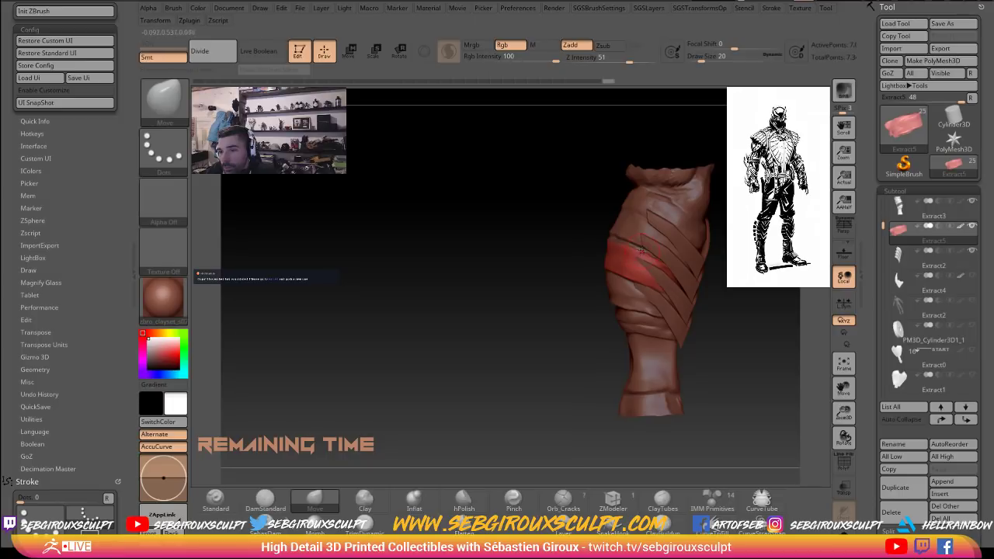
pyautogui.moveTo(611, 241); pyautogui.dragTo(578, 250)
# Set the Draw Size to 39 and reshape the red strip where it passes beneath the chevron straps.
pyautogui.press('space')
pyautogui.click(665, 292)
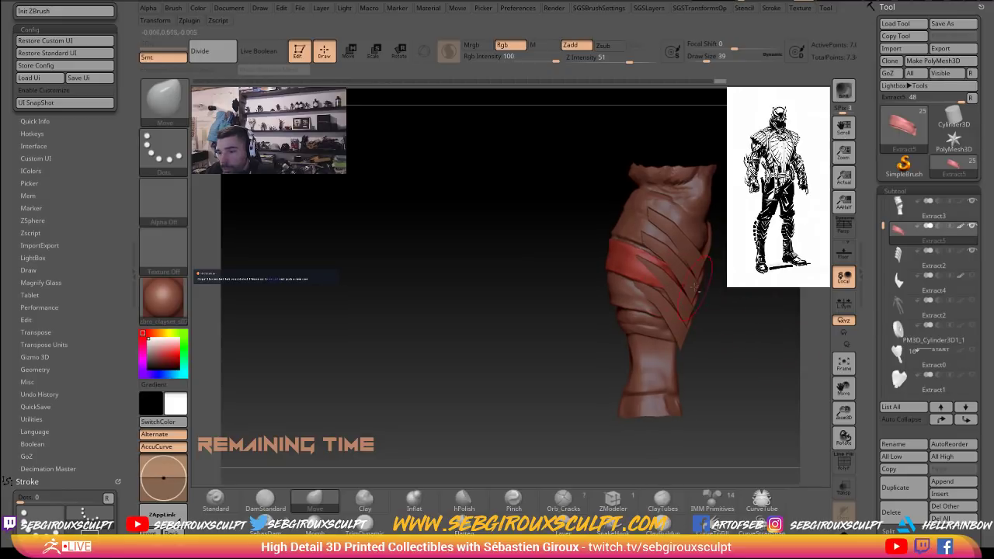
pyautogui.keyDown('alt'); pyautogui.click(676, 288); pyautogui.keyUp('alt')
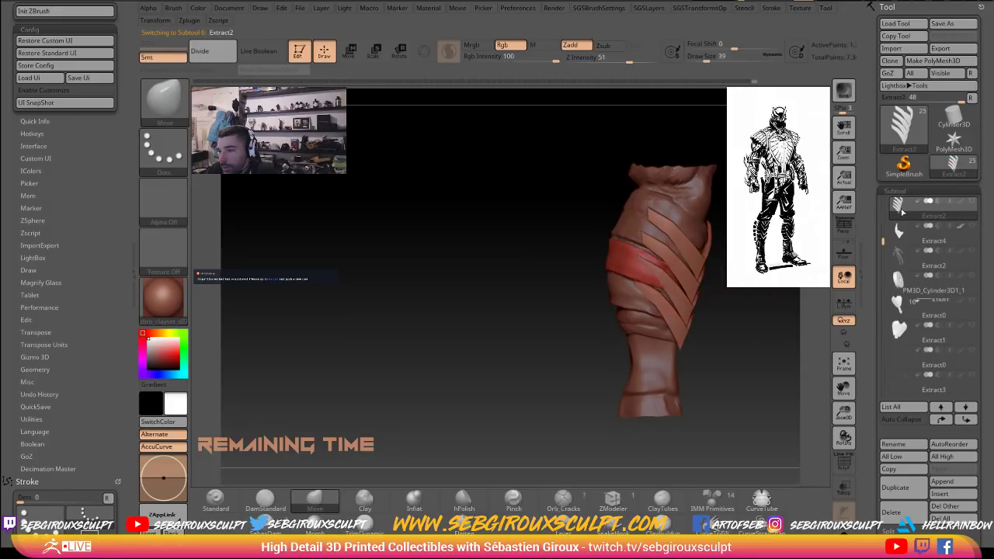
pyautogui.keyDown('alt'); pyautogui.click(629, 266); pyautogui.keyUp('alt')
pyautogui.moveTo(722, 297); pyautogui.dragTo(701, 295)
# Set the Draw Size to 59 and move the red strip's ends around the back of the leg.
pyautogui.press('space')
pyautogui.click(671, 293)
pyautogui.moveTo(721, 272); pyautogui.dragTo(766, 279)
pyautogui.press('space')
pyautogui.moveTo(713, 300); pyautogui.dragTo(739, 300)
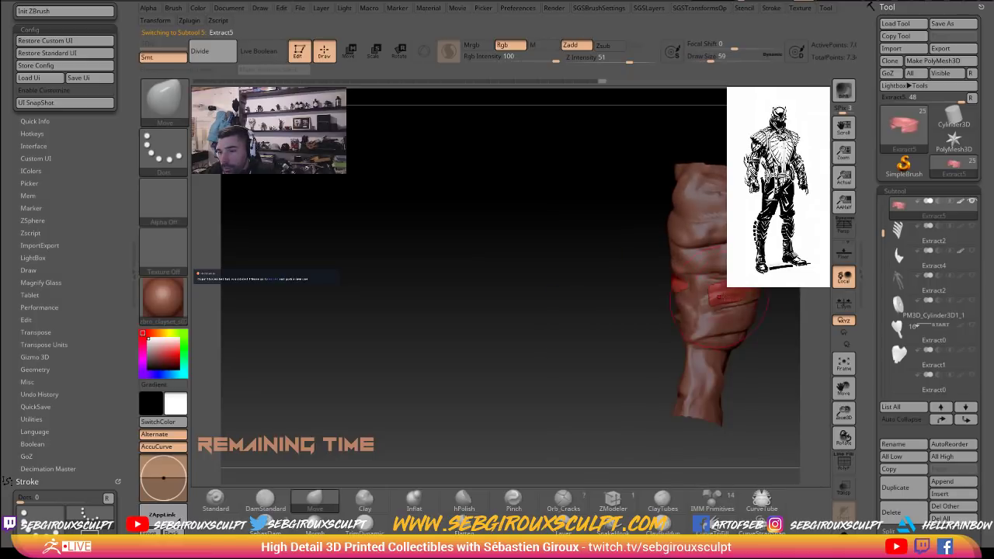
# Set the Move brush's Draw Size to 23 for shaping the red strip.
pyautogui.moveTo(790, 305); pyautogui.dragTo(708, 300, button='right')
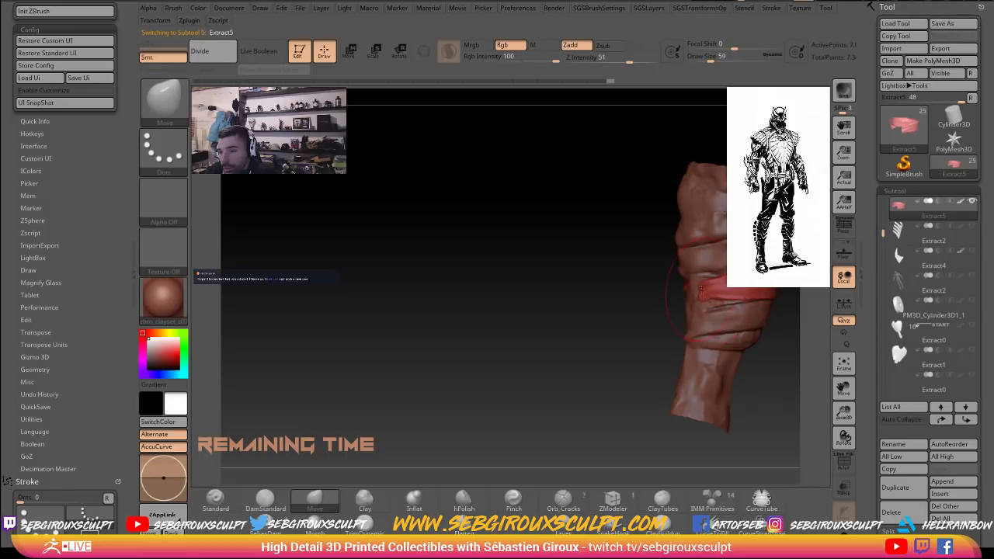
pyautogui.press('space')
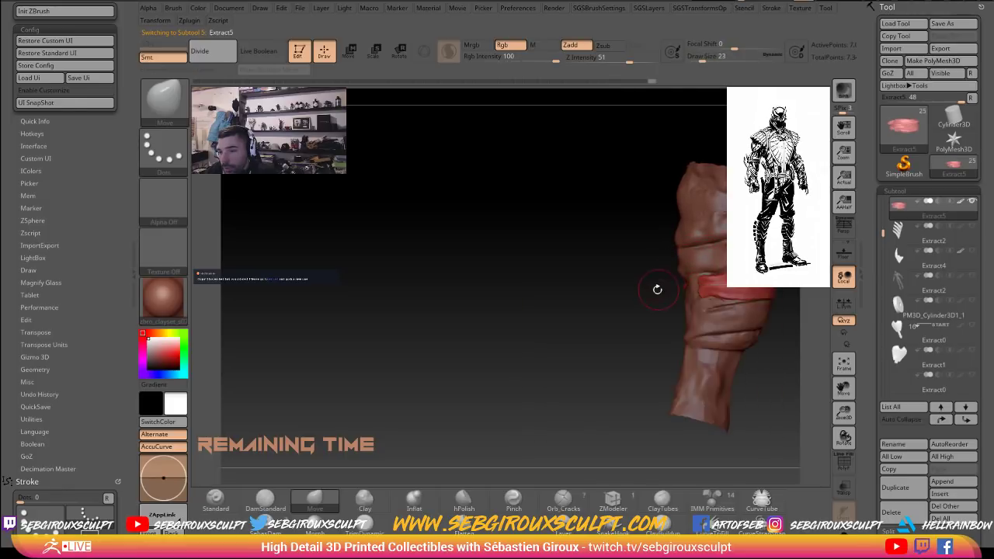
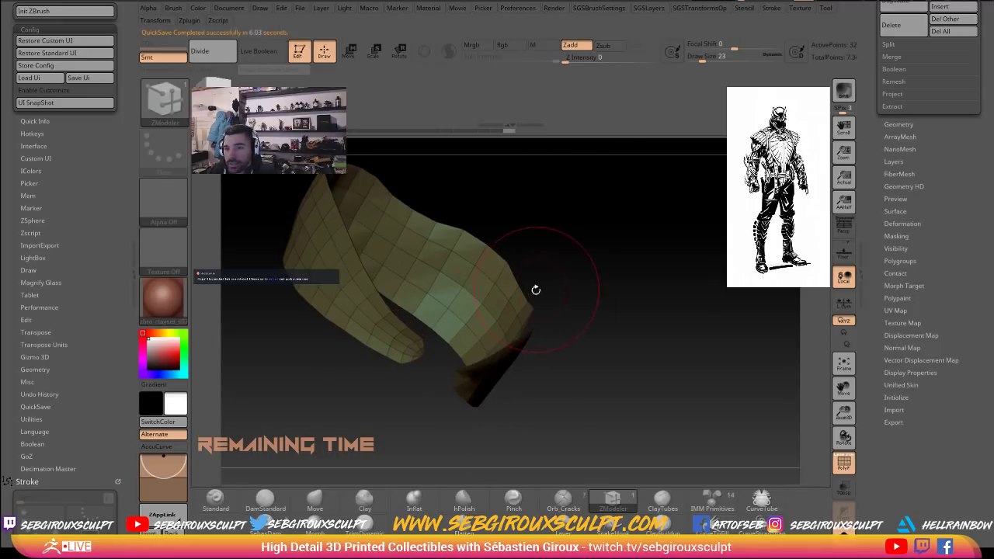
# Regenerate the low-poly strip's polygroups with Auto Groups.
pyautogui.press('2')
pyautogui.press('1')
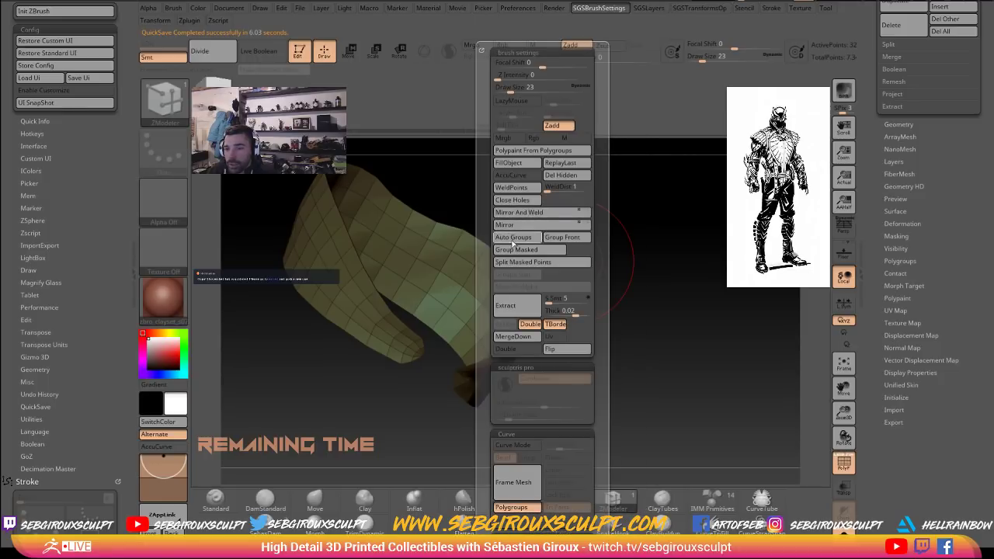
pyautogui.click(512, 241)
pyautogui.moveTo(639, 267); pyautogui.dragTo(501, 289)
pyautogui.moveTo(709, 287)
pyautogui.mouseDown()
pyautogui.moveTo(626, 308)
pyautogui.moveTo(649, 358)
pyautogui.moveTo(669, 334)
pyautogui.mouseUp()
pyautogui.press('2')
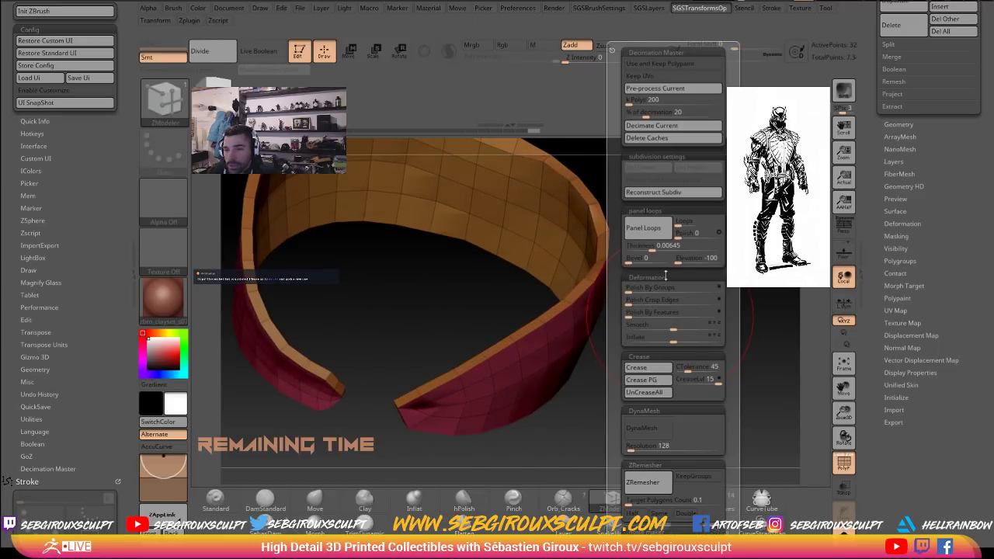
pyautogui.keyDown('ctrl'); pyautogui.click(651, 361); pyautogui.keyUp('ctrl')
pyautogui.press('2')
pyautogui.press('1')
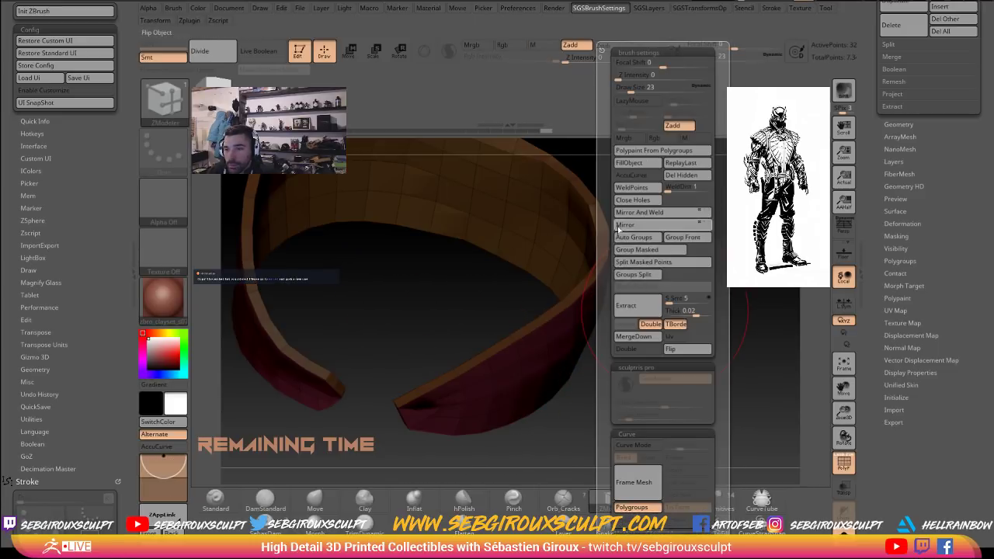
pyautogui.click(633, 240)
pyautogui.press('2')
pyautogui.press('1')
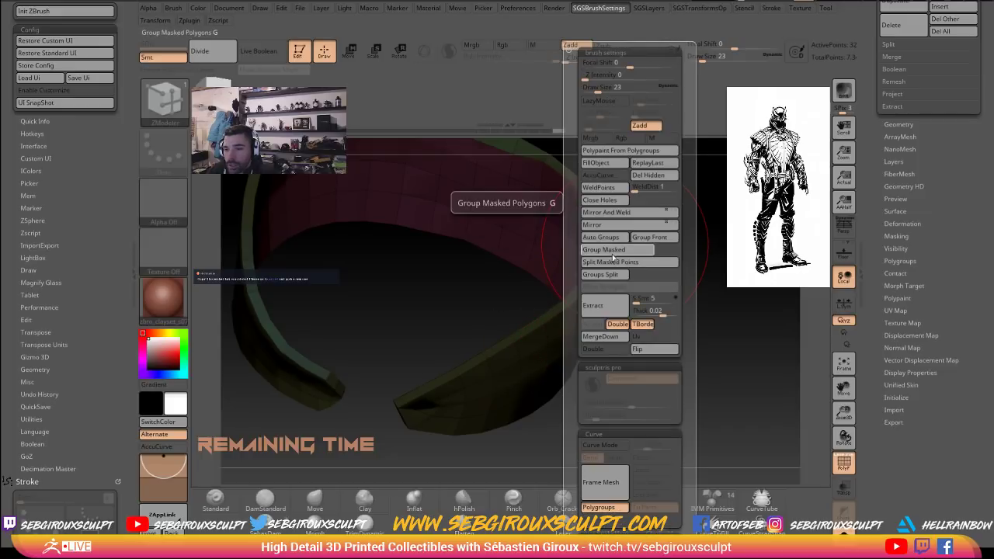
pyautogui.click(600, 275)
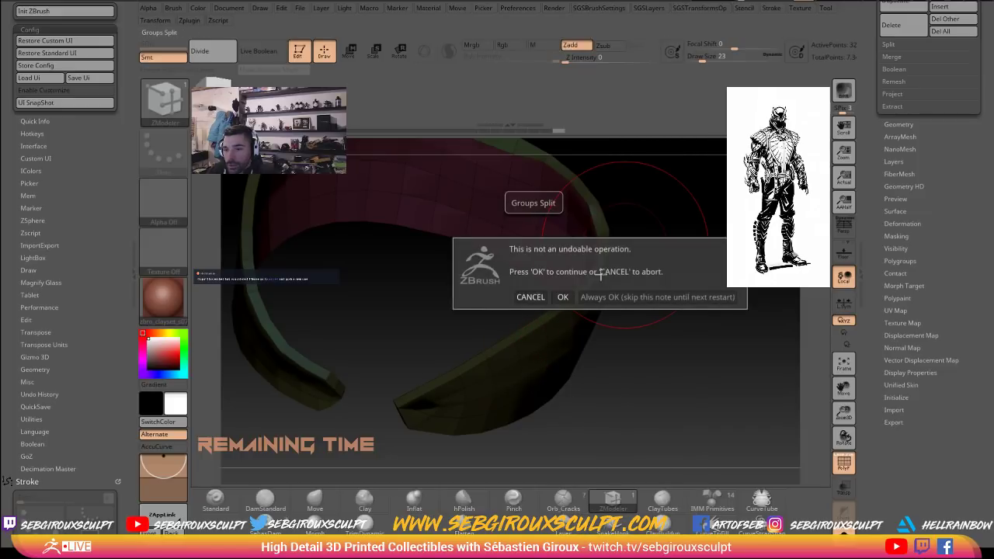
pyautogui.click(528, 298)
# Combine all of the strip's polygons into a single polygroup with Group Masked.
pyautogui.press('1')
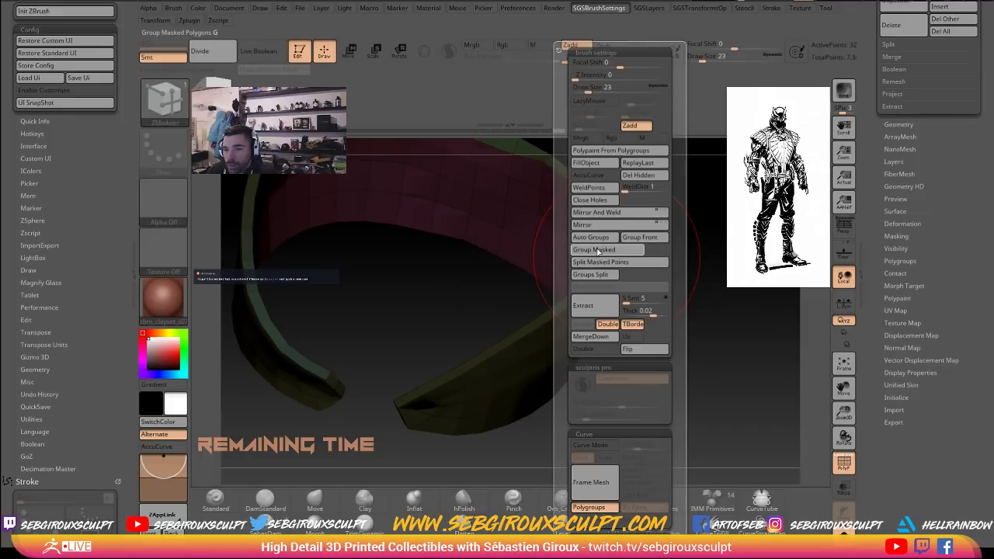
pyautogui.click(598, 251)
pyautogui.keyDown('alt'); pyautogui.moveTo(738, 298); pyautogui.dragTo(697, 317); pyautogui.keyUp('alt')
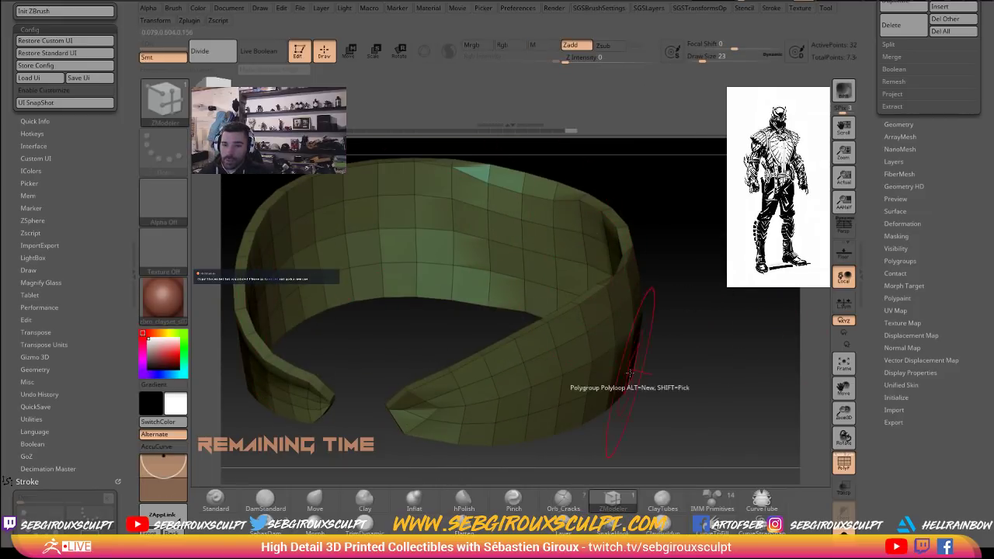
pyautogui.moveTo(675, 359); pyautogui.dragTo(660, 365)
pyautogui.keyDown('alt'); pyautogui.moveTo(660, 365); pyautogui.dragTo(666, 378); pyautogui.keyUp('alt')
pyautogui.moveTo(437, 419); pyautogui.dragTo(723, 388)
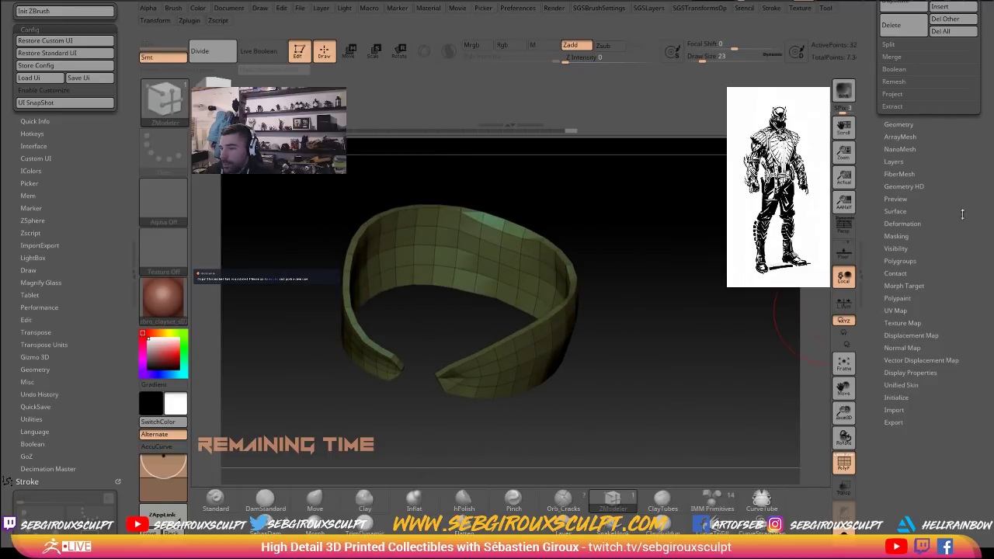
# Set the polygroup MaxAngle to 25 and regroup the strip's faces with Groups By Normals.
pyautogui.scroll(-5, 962, 215)
pyautogui.click(903, 165)
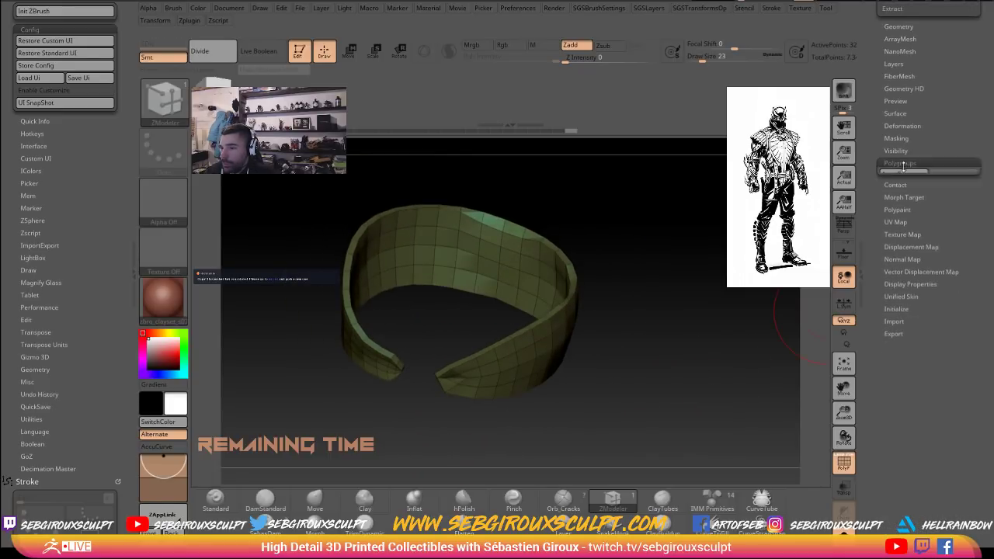
pyautogui.moveTo(958, 160); pyautogui.dragTo(958, 134)
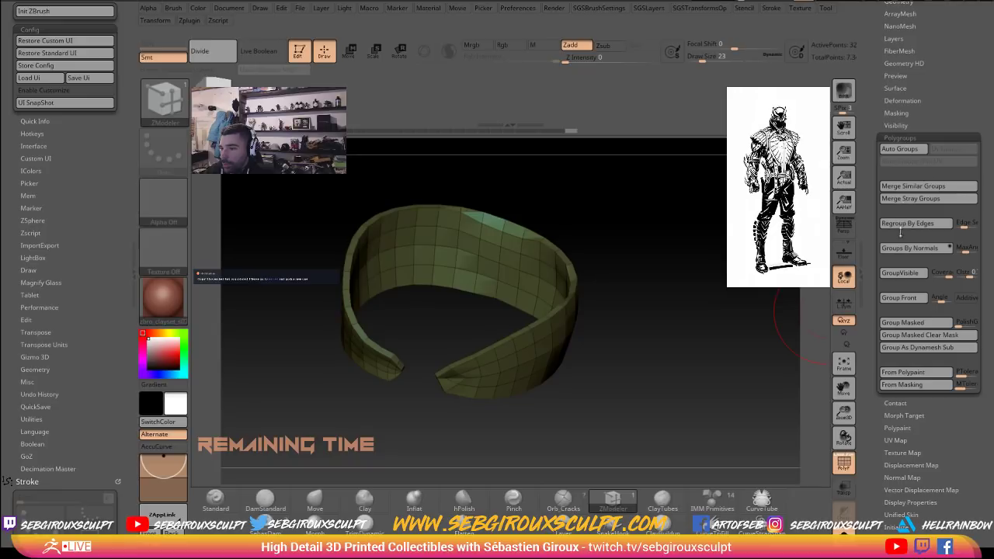
pyautogui.click(966, 248)
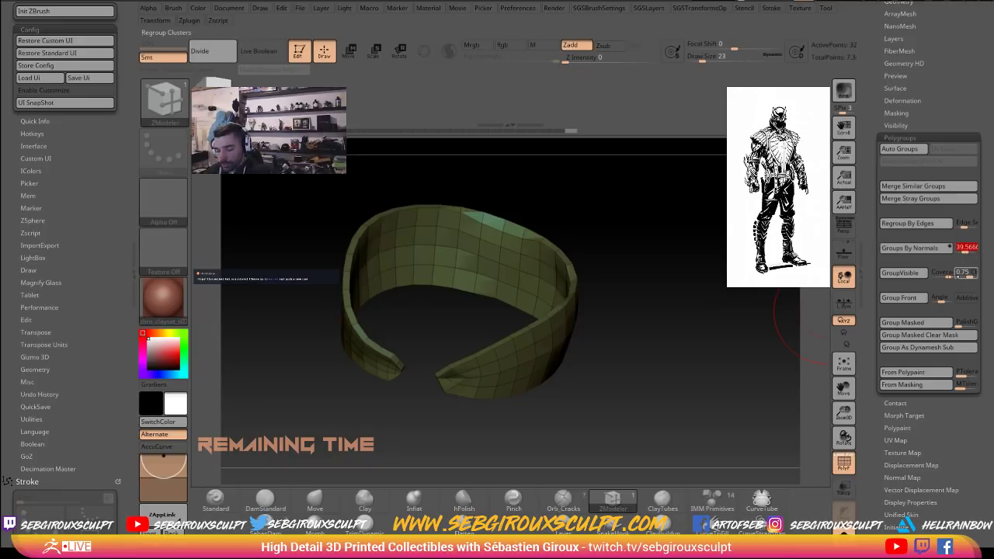
pyautogui.write('25')
pyautogui.press('Return')
pyautogui.click(909, 247)
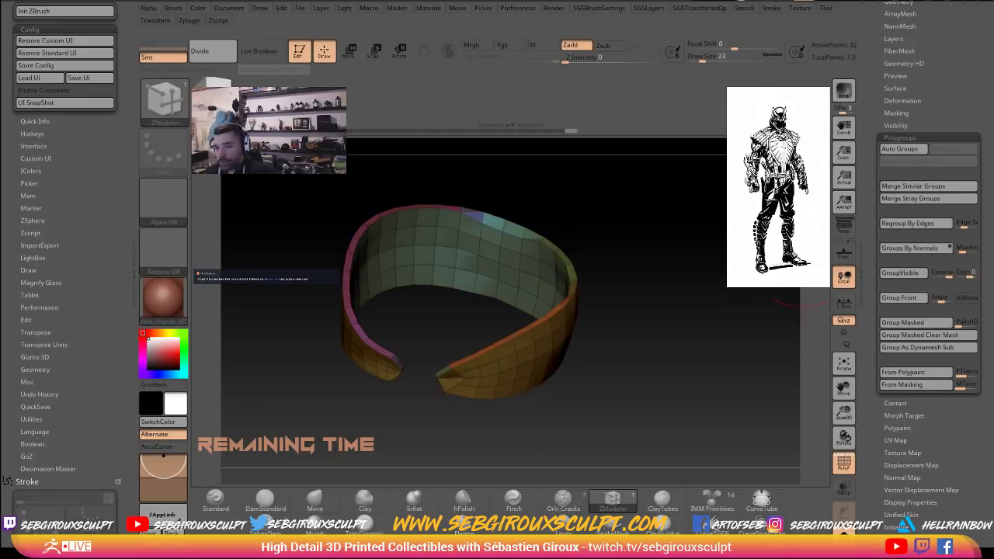
# Adjust the maximum angle tolerance and rerun Groups By Normals to merge the strip's inner faces into one polygroup.
pyautogui.moveTo(713, 284); pyautogui.dragTo(773, 288)
pyautogui.moveTo(959, 268)
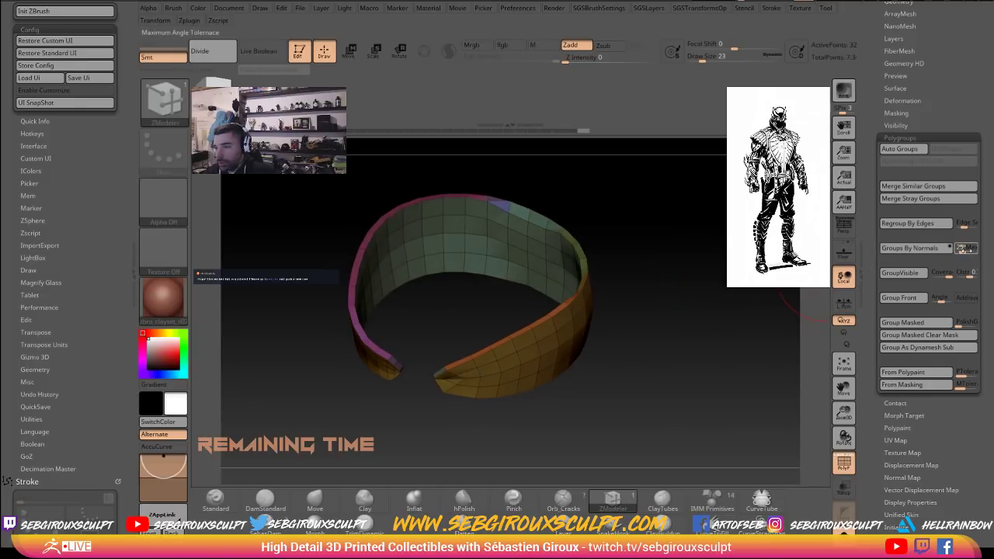
pyautogui.click(929, 250)
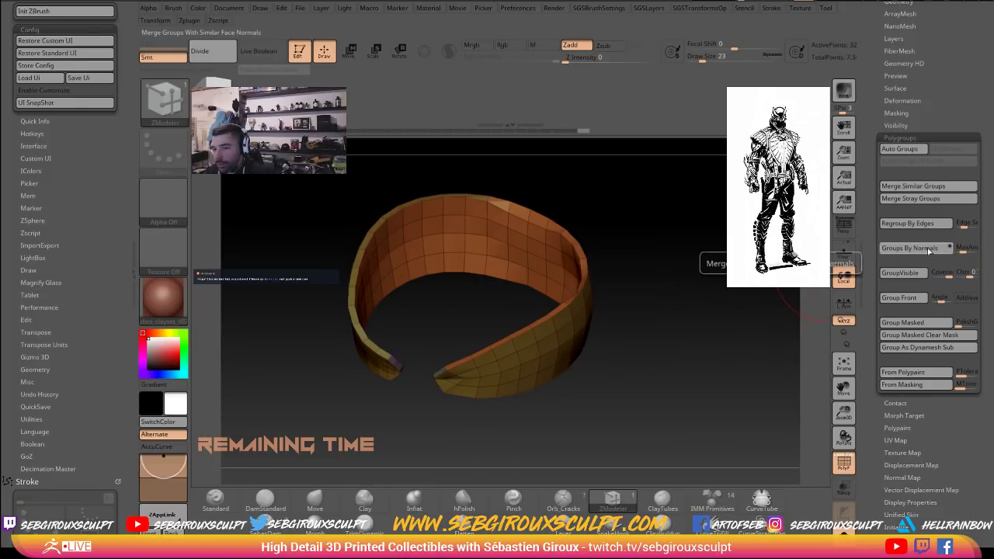
# Isolate the strip's outer polygroup to inspect it, and restore the visibility of the whole strip.
pyautogui.moveTo(706, 282); pyautogui.dragTo(738, 241)
pyautogui.keyDown('ctrl'); pyautogui.keyDown('shift'); pyautogui.click(548, 427); pyautogui.keyUp('shift'); pyautogui.keyUp('ctrl')
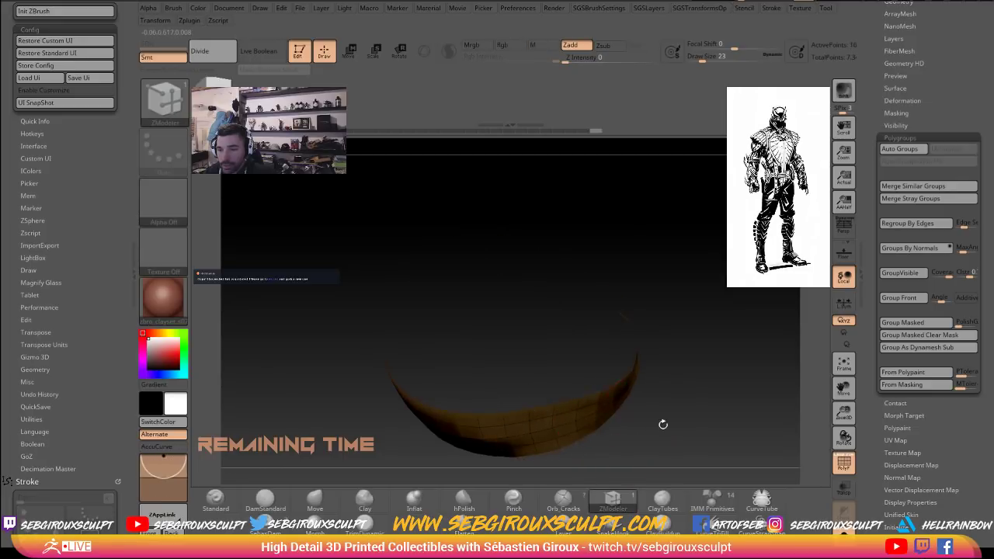
pyautogui.moveTo(663, 425)
pyautogui.mouseDown()
pyautogui.moveTo(779, 301)
pyautogui.moveTo(754, 324)
pyautogui.mouseUp()
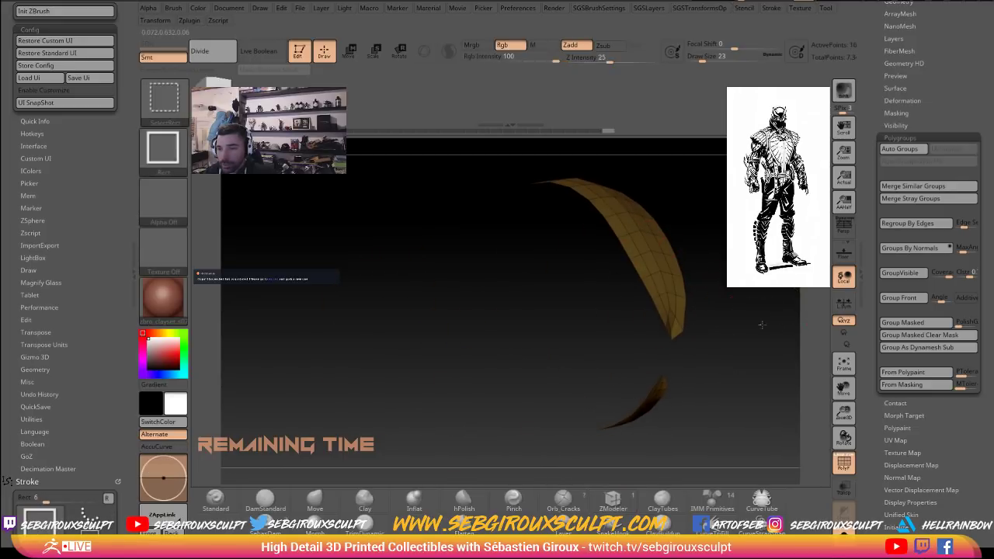
pyautogui.keyDown('ctrl'); pyautogui.keyDown('shift'); pyautogui.click(762, 325); pyautogui.keyUp('shift'); pyautogui.keyUp('ctrl')
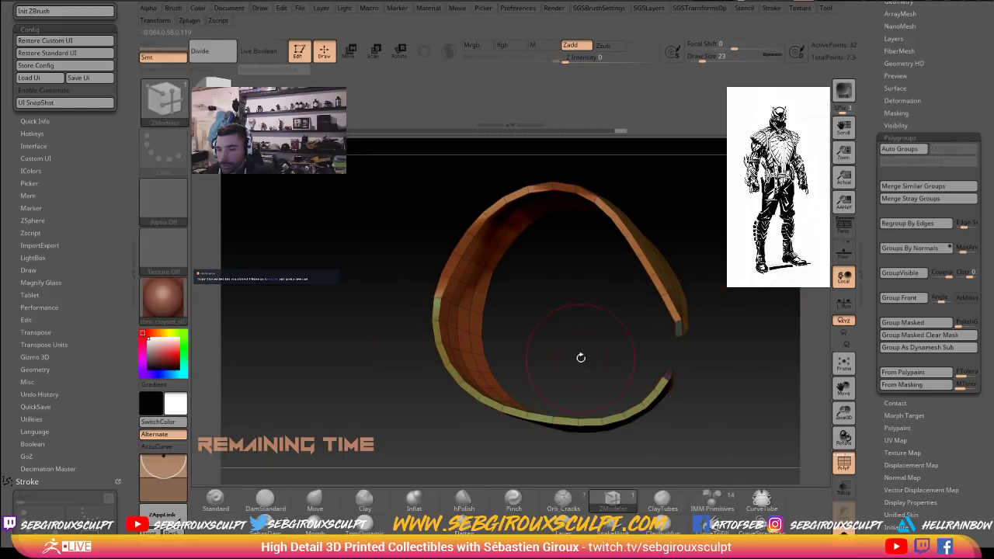
# Isolate the strip's outer polygroup and delete the hidden inner and edge faces.
pyautogui.moveTo(581, 357)
pyautogui.mouseDown()
pyautogui.moveTo(698, 319)
pyautogui.moveTo(737, 384)
pyautogui.moveTo(713, 305)
pyautogui.mouseUp()
pyautogui.keyDown('ctrl'); pyautogui.keyDown('shift'); pyautogui.click(715, 305); pyautogui.keyUp('shift'); pyautogui.keyUp('ctrl')
pyautogui.press('2')
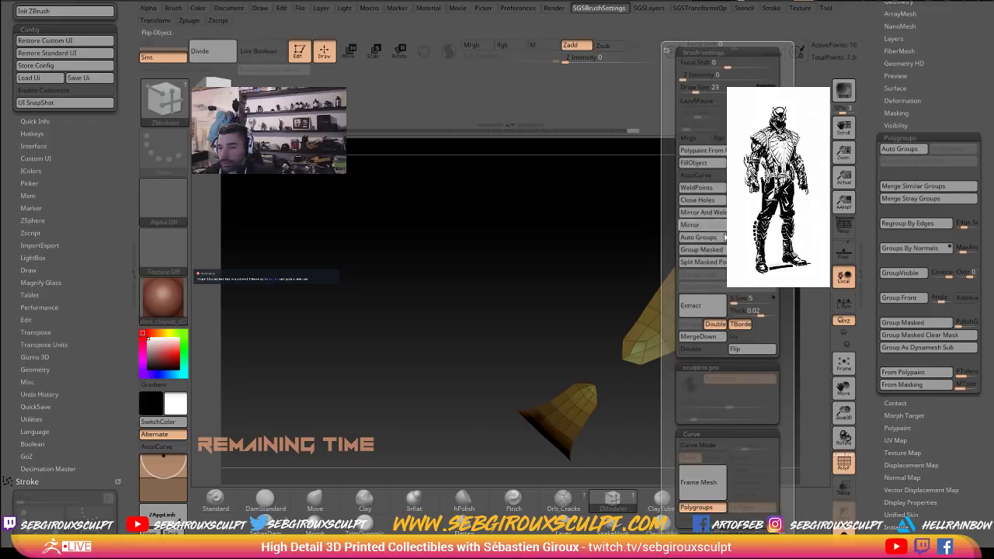
pyautogui.click(752, 200)
# Show the leg again with the polygon wireframe off and examine how the single-sided strip sits over the wraps.
pyautogui.moveTo(488, 217); pyautogui.dragTo(638, 348)
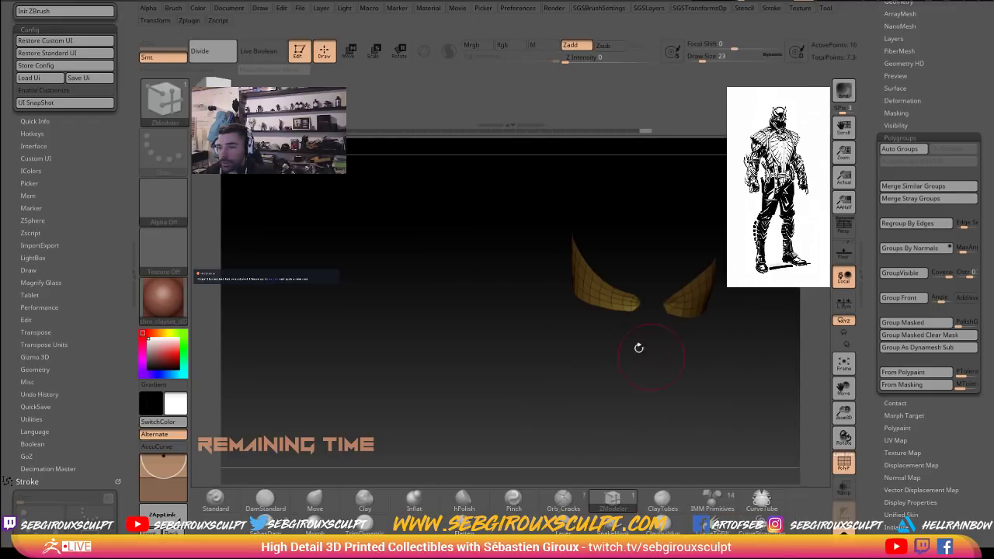
pyautogui.keyDown('ctrl'); pyautogui.keyDown('shift'); pyautogui.click(764, 412); pyautogui.keyUp('shift'); pyautogui.keyUp('ctrl')
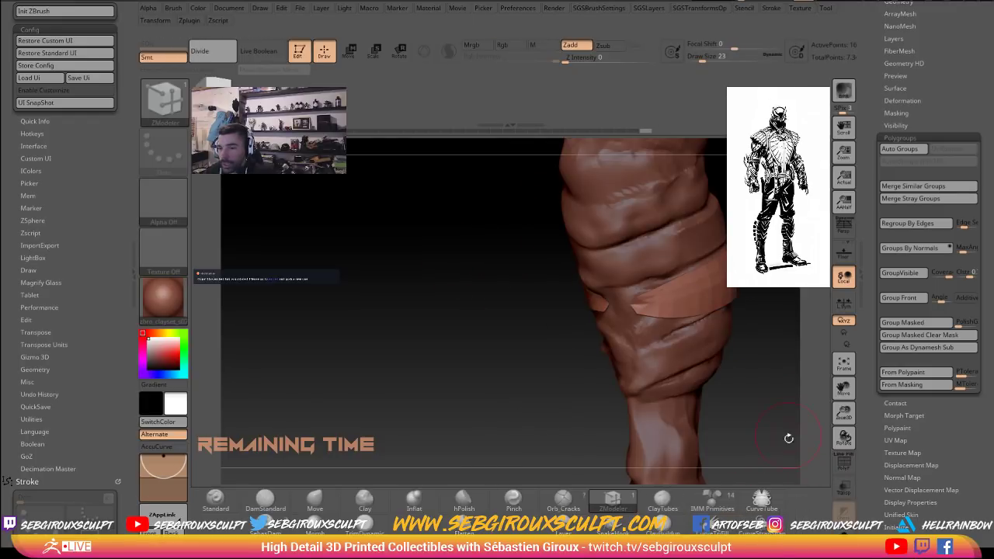
pyautogui.moveTo(754, 401); pyautogui.dragTo(766, 354)
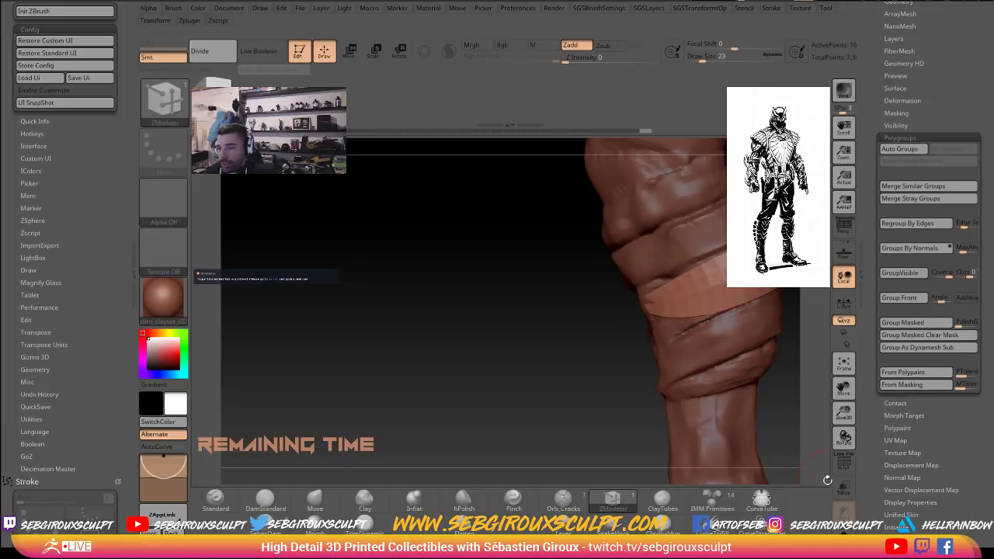
pyautogui.moveTo(538, 389); pyautogui.dragTo(444, 383)
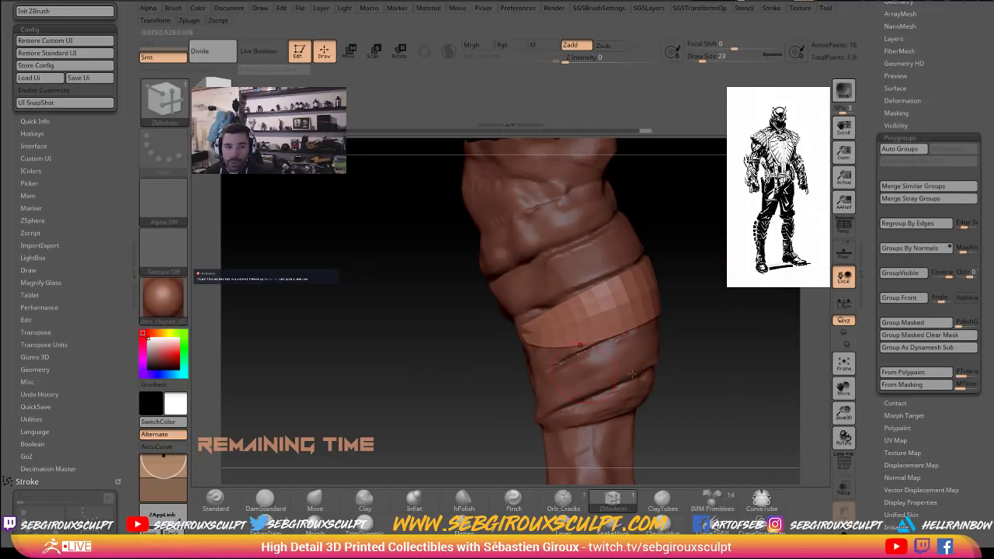
pyautogui.moveTo(738, 342)
pyautogui.mouseDown()
pyautogui.moveTo(754, 391)
pyautogui.moveTo(718, 272)
pyautogui.mouseUp()
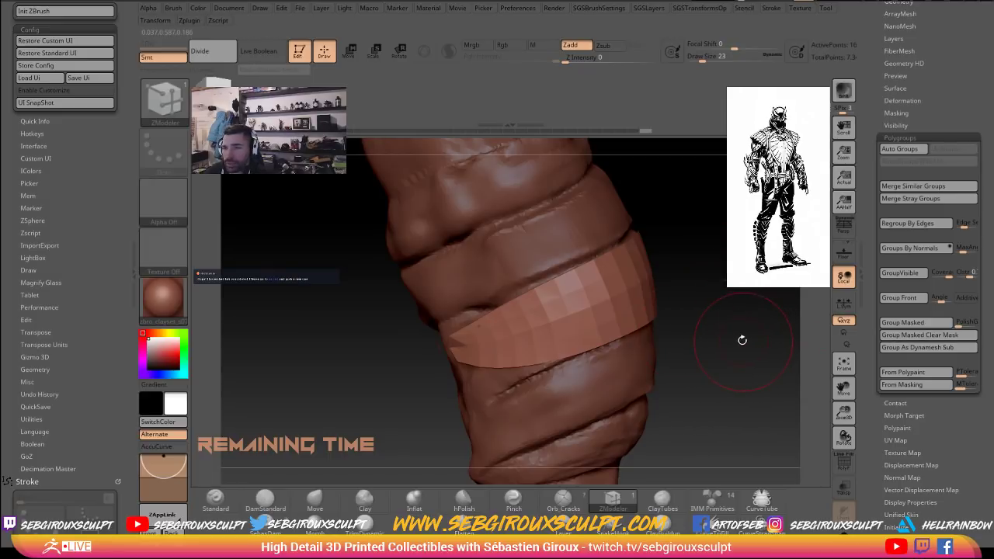
pyautogui.moveTo(742, 340); pyautogui.dragTo(768, 351)
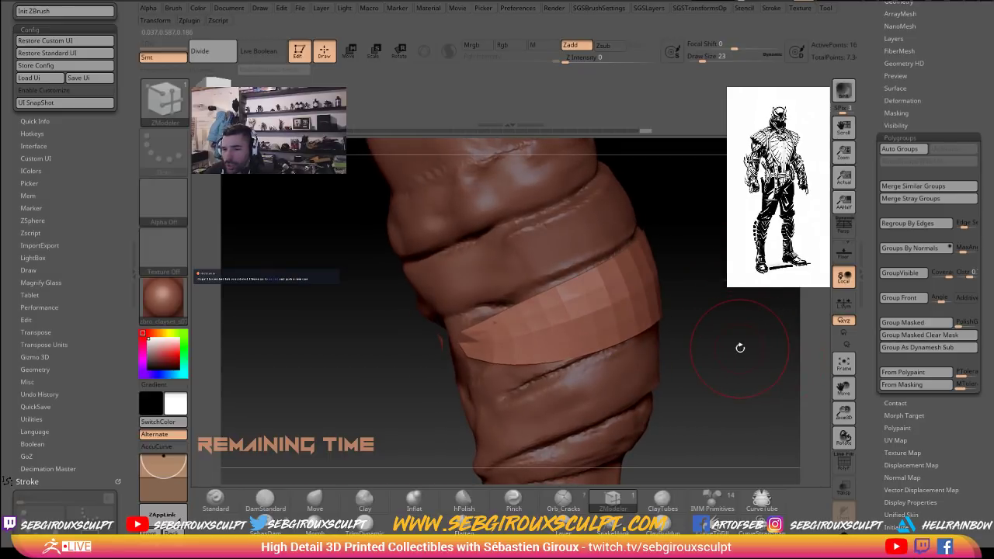
# Switch to the Move brush for the strip's tapered ends and reduce the Draw Size to 11.
pyautogui.keyDown('ctrl'); pyautogui.moveTo(687, 317); pyautogui.dragTo(687, 337, button='right'); pyautogui.keyUp('ctrl')
pyautogui.press('b')
pyautogui.press('m')
pyautogui.press('v')
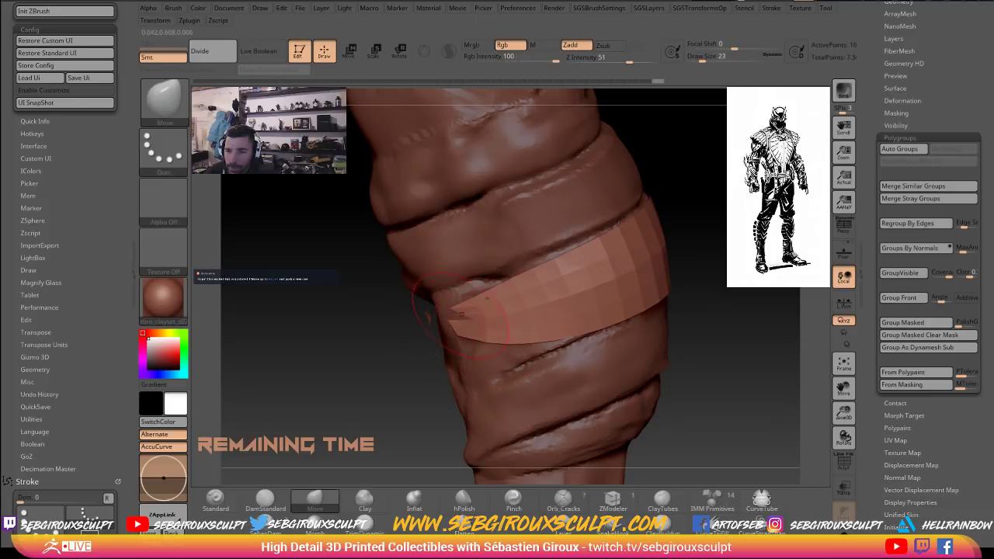
pyautogui.moveTo(392, 344); pyautogui.dragTo(451, 322)
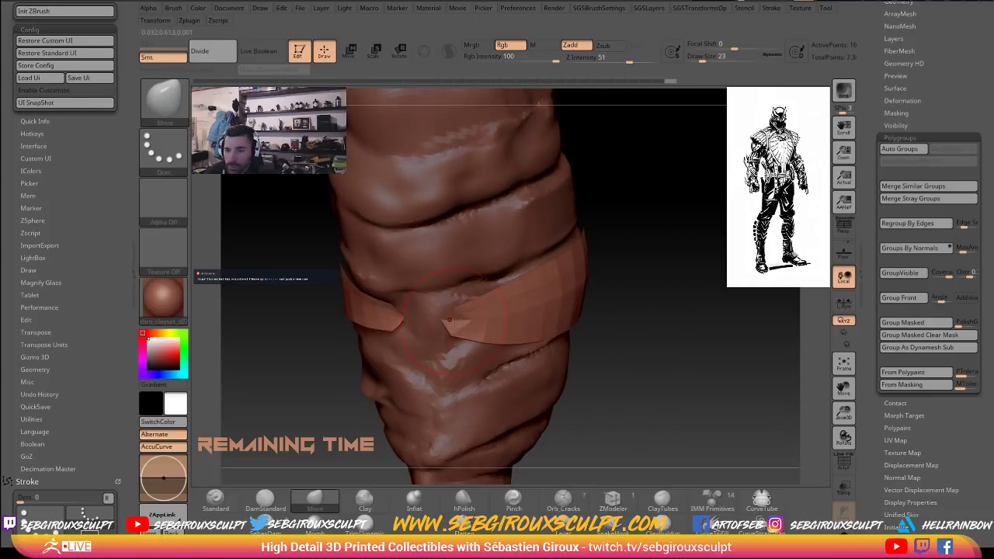
pyautogui.moveTo(637, 354)
pyautogui.mouseDown()
pyautogui.moveTo(598, 326)
pyautogui.moveTo(633, 300)
pyautogui.mouseUp()
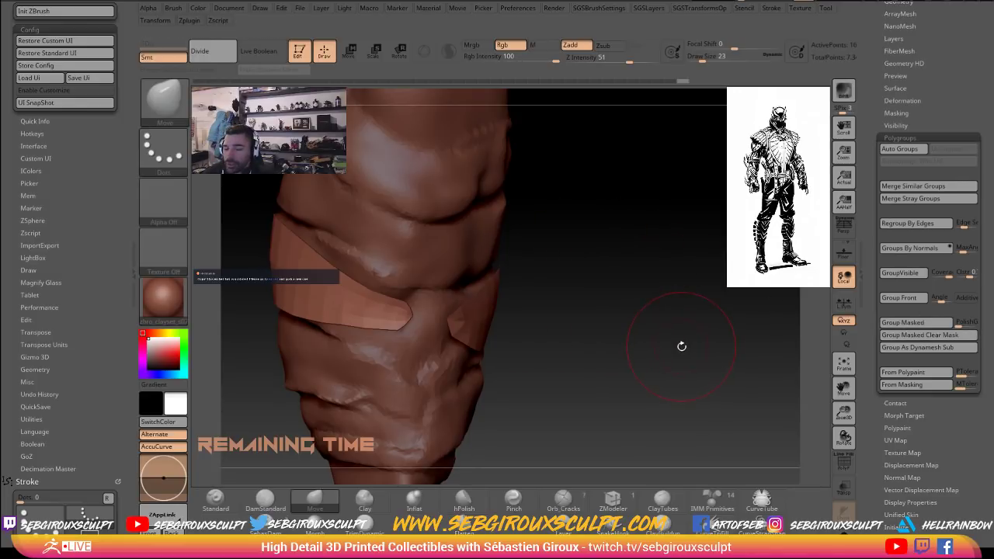
pyautogui.moveTo(682, 347); pyautogui.dragTo(498, 306)
pyautogui.moveTo(648, 335); pyautogui.dragTo(455, 318)
pyautogui.press('space')
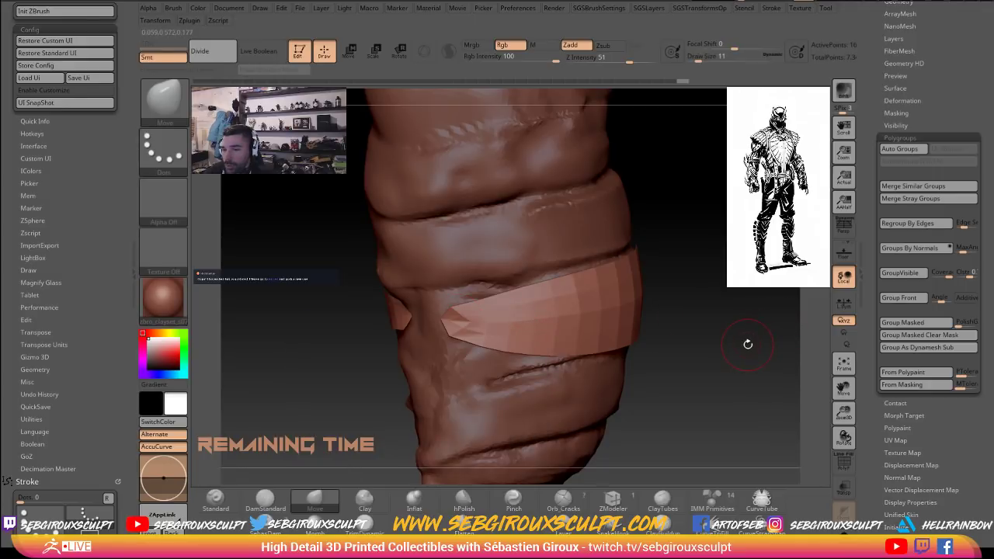
# Thicken the single-sided strip using Panel Loops with a thickness of 0.00645.
pyautogui.moveTo(748, 344); pyautogui.dragTo(684, 302)
pyautogui.press('2')
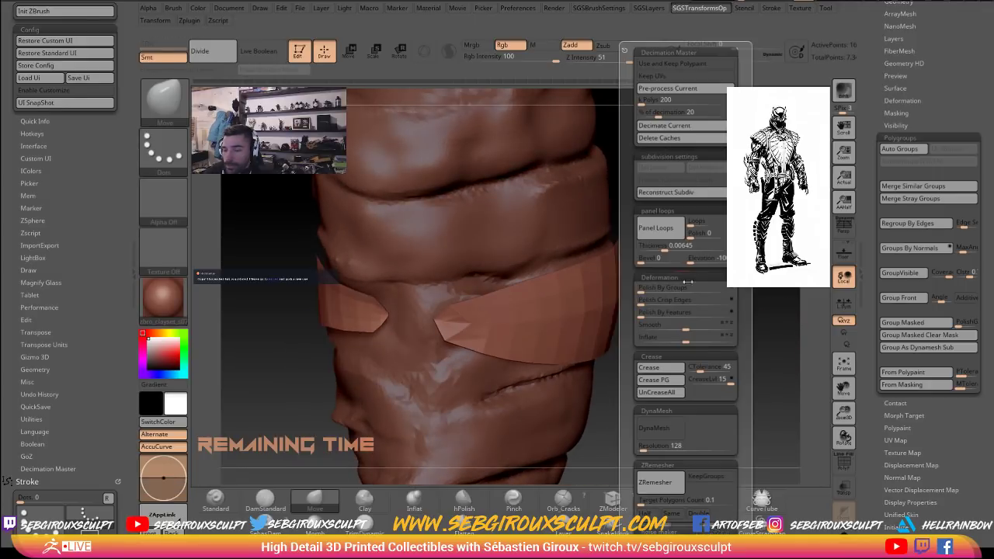
pyautogui.press('1')
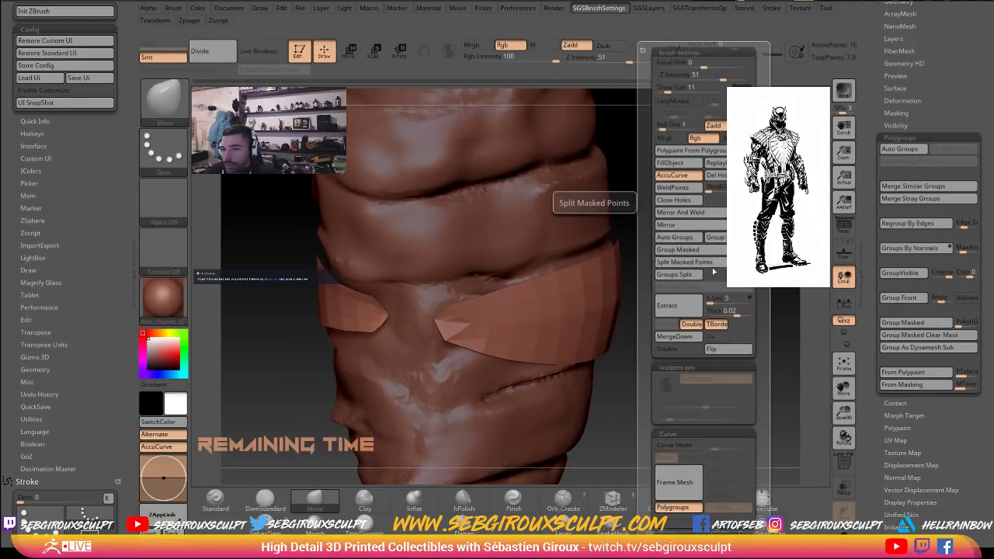
pyautogui.press('t')
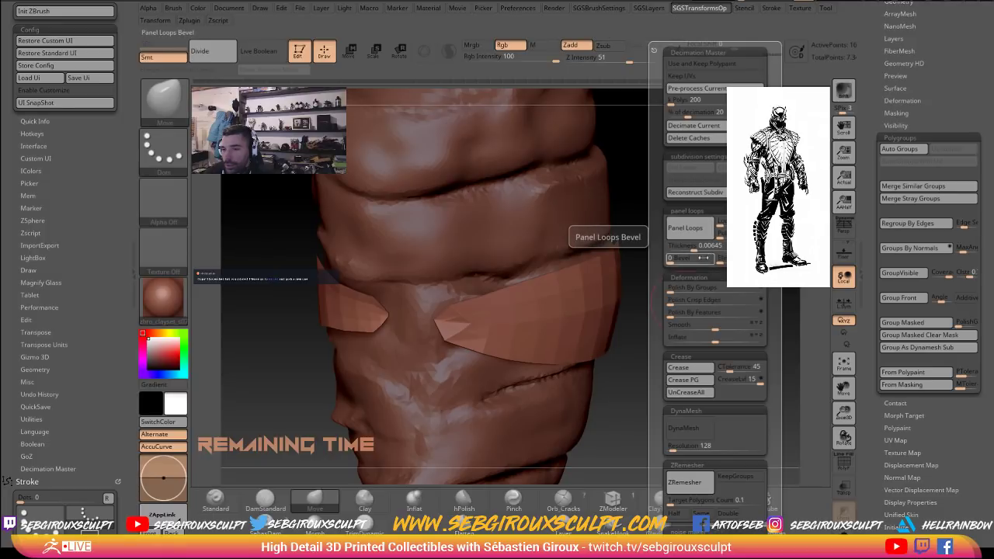
pyautogui.click(686, 234)
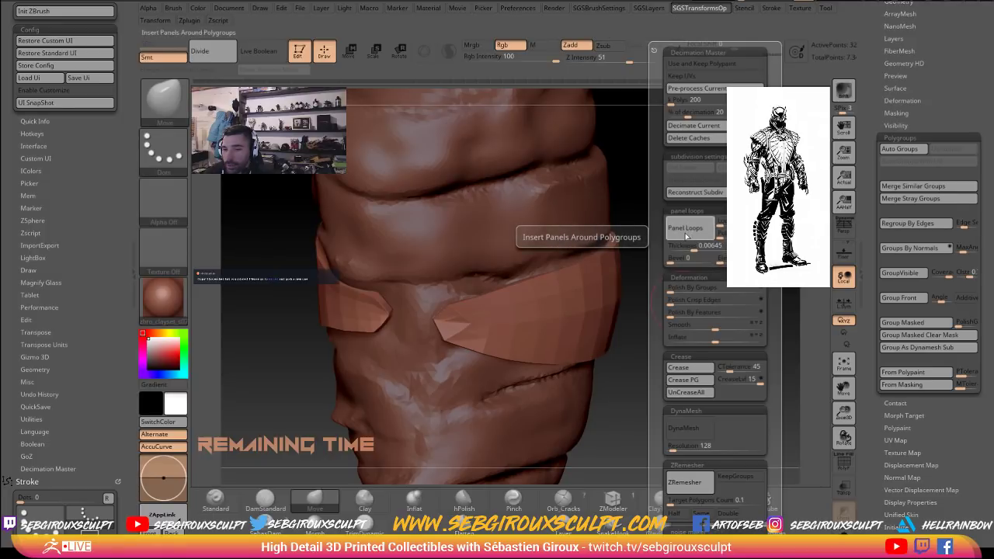
# Set the crease level to 1 for the thickened strip.
pyautogui.moveTo(662, 233); pyautogui.dragTo(685, 256)
pyautogui.press('t')
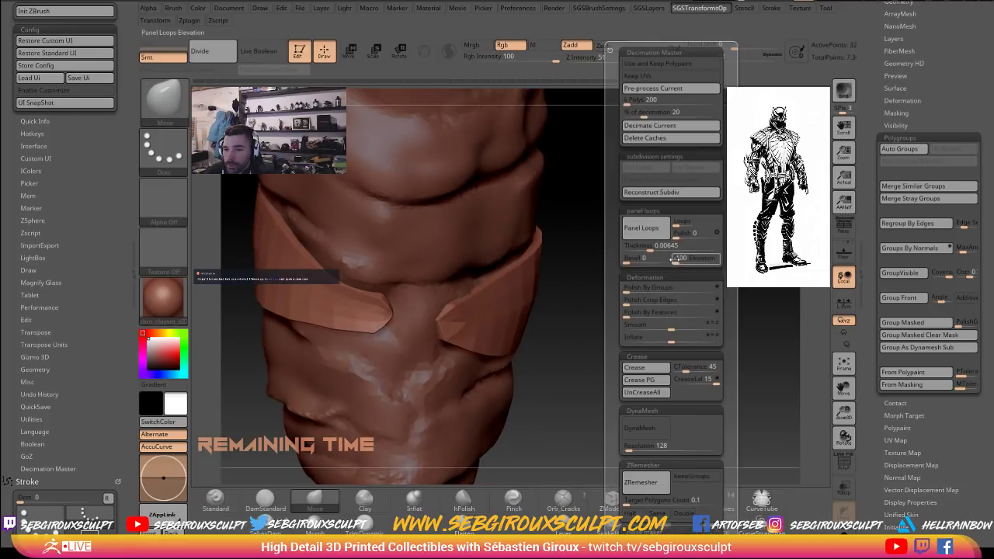
pyautogui.press('1')
pyautogui.press('t')
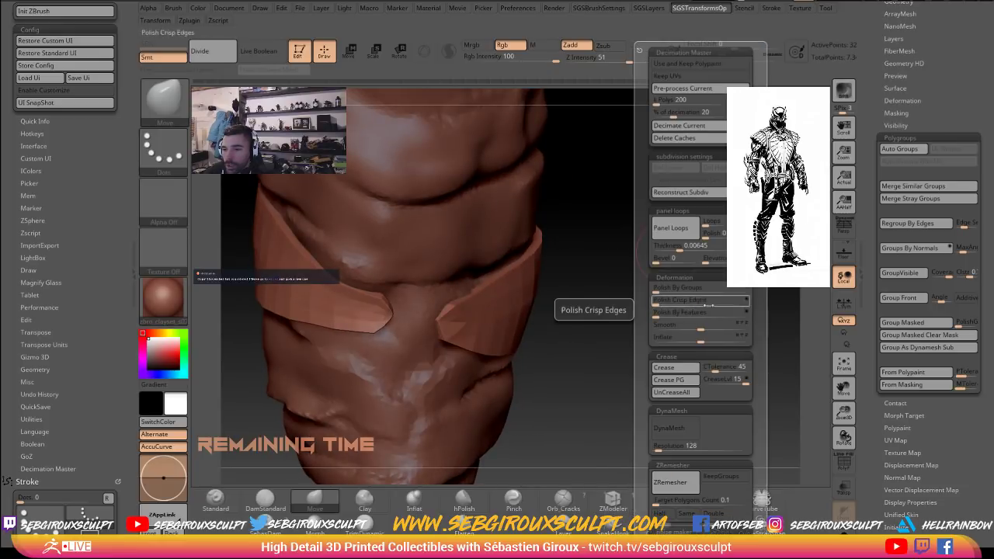
pyautogui.click(710, 380)
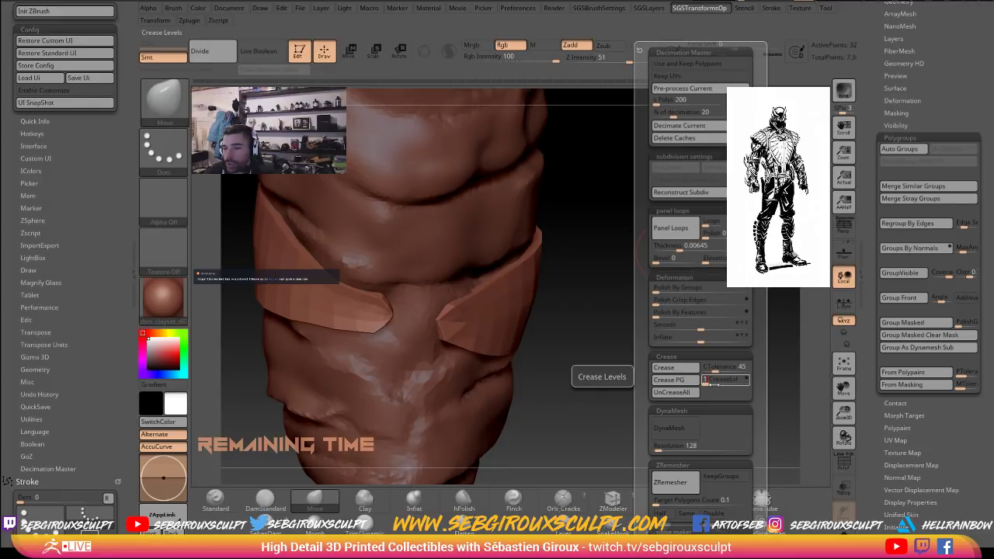
pyautogui.write('7')
pyautogui.press('Return')
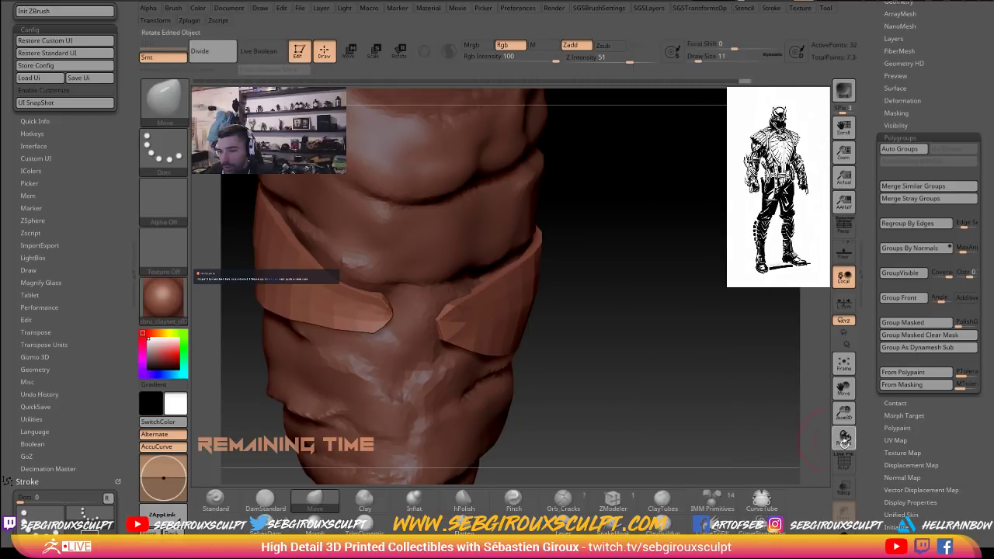
# Try subdividing the strip three times with the polygon wireframe shown.
pyautogui.click(844, 464)
pyautogui.moveTo(696, 362)
pyautogui.keyDown('ctrl'); pyautogui.mouseDown(button='right')
pyautogui.moveTo(719, 345)
pyautogui.moveTo(711, 343)
pyautogui.moveTo(762, 395)
pyautogui.mouseUp(button='right'); pyautogui.keyUp('ctrl')
pyautogui.hotkey('ctrl', 'd')
pyautogui.hotkey('ctrl', 'd')
pyautogui.hotkey('ctrl', 'd')
pyautogui.hotkey('ctrl', 'z')
pyautogui.hotkey('ctrl', 'z')
pyautogui.hotkey('ctrl', 'z')
# Inspect the strip's tapered tip with the ZModeler Crease Edge action and try subdividing the strip twice.
pyautogui.moveTo(757, 389); pyautogui.dragTo(401, 325)
pyautogui.press('space')
pyautogui.press('b')
pyautogui.press('z')
pyautogui.press('m')
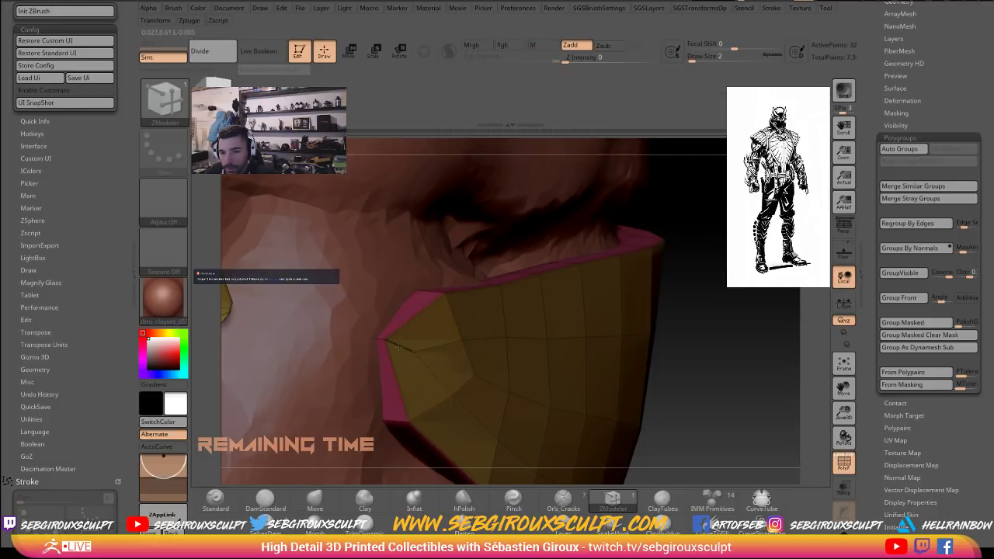
pyautogui.press('space')
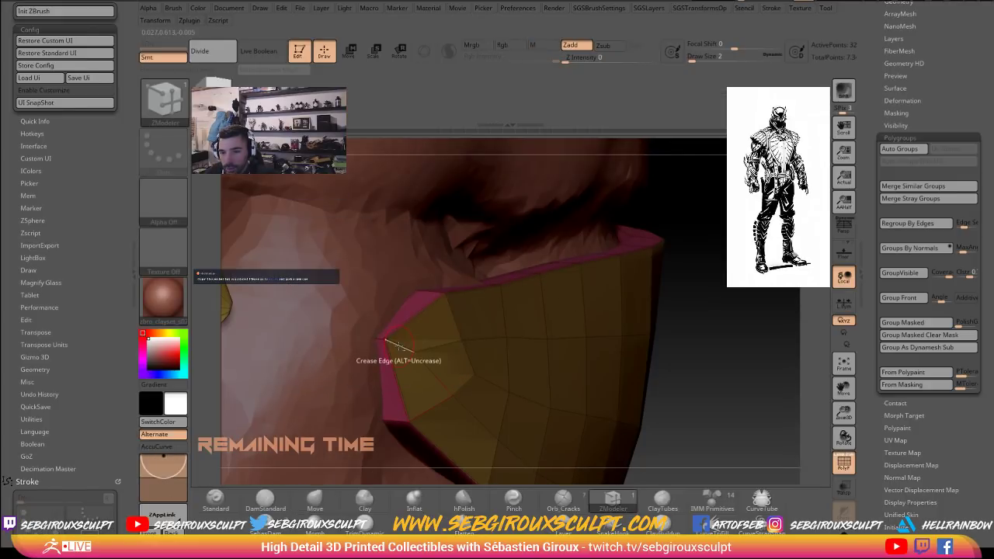
pyautogui.moveTo(746, 397); pyautogui.dragTo(603, 378)
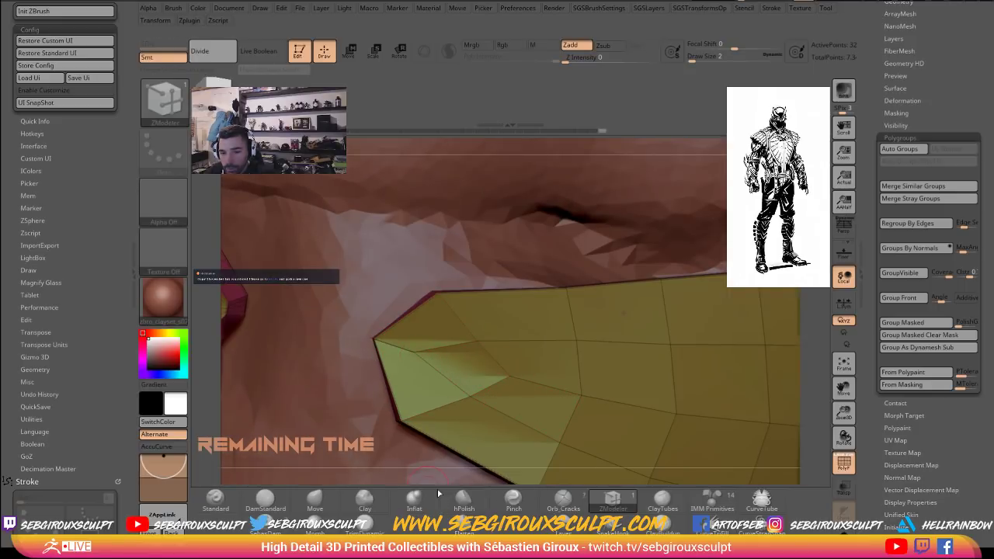
pyautogui.moveTo(436, 480); pyautogui.dragTo(555, 453)
pyautogui.hotkey('ctrl', 'd')
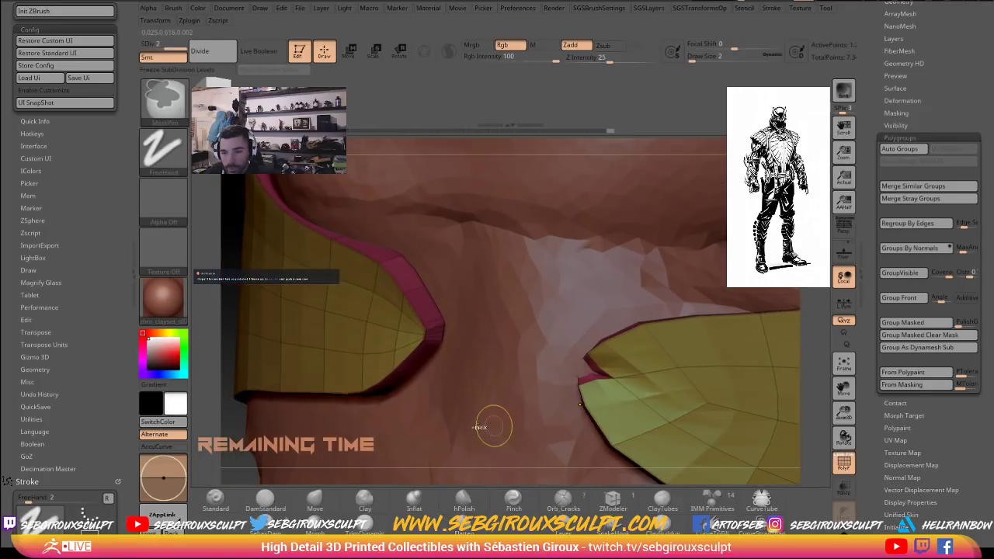
pyautogui.hotkey('ctrl', 'd')
pyautogui.hotkey('ctrl', 'z')
pyautogui.hotkey('ctrl', 'z')
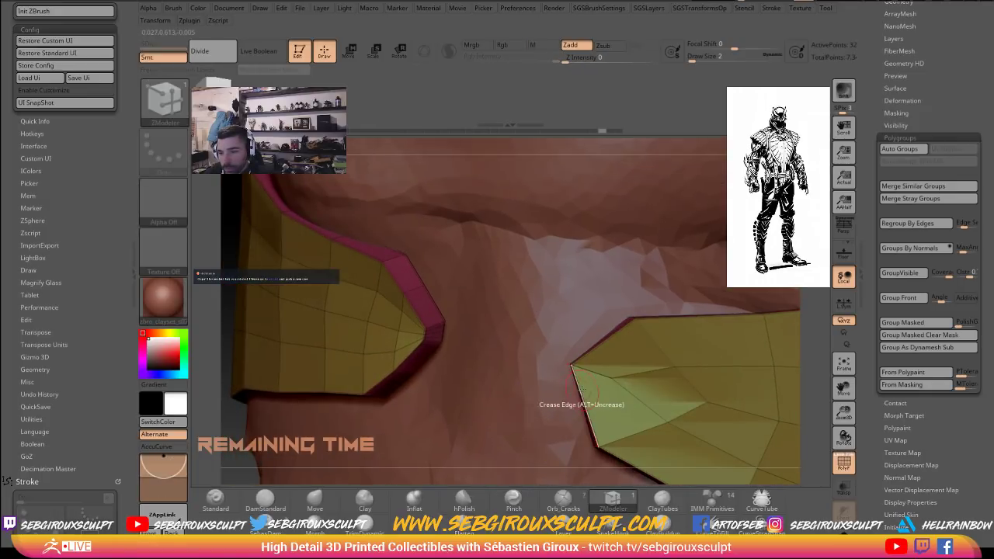
# Subdivide the strip three times and hide the polygon wireframe.
pyautogui.moveTo(670, 473)
pyautogui.mouseDown()
pyautogui.moveTo(712, 470)
pyautogui.moveTo(695, 475)
pyautogui.moveTo(703, 479)
pyautogui.moveTo(710, 399)
pyautogui.moveTo(730, 401)
pyautogui.mouseUp()
pyautogui.hotkey('ctrl', 'd')
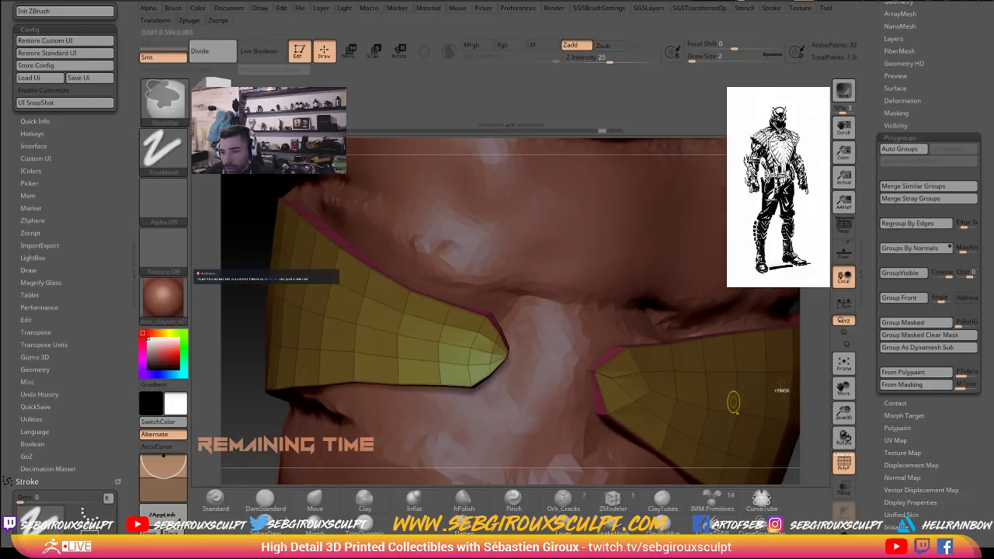
pyautogui.hotkey('ctrl', 'd')
pyautogui.hotkey('ctrl', 'd')
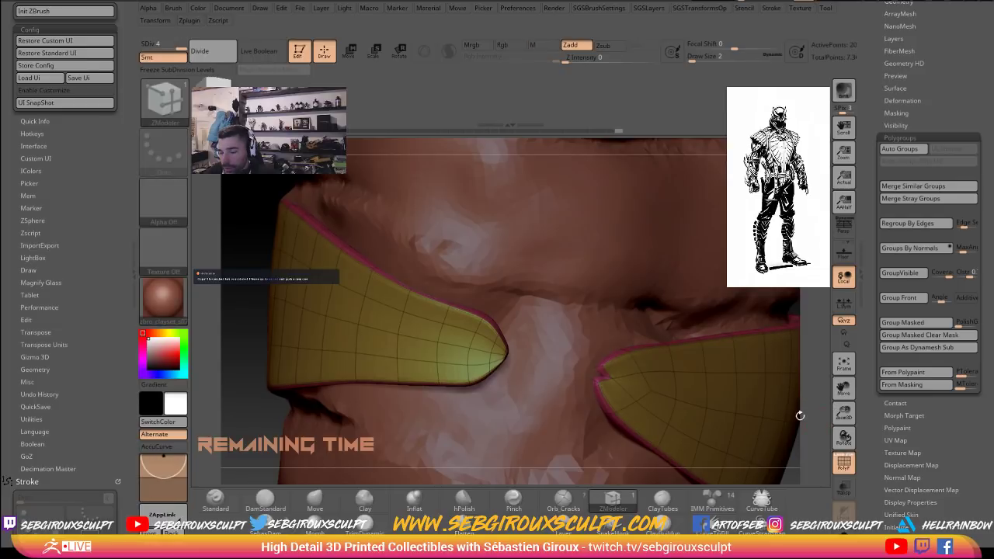
pyautogui.keyDown('alt'); pyautogui.moveTo(800, 416); pyautogui.dragTo(703, 346); pyautogui.keyUp('alt')
pyautogui.moveTo(754, 397); pyautogui.dragTo(490, 375)
pyautogui.click(851, 469)
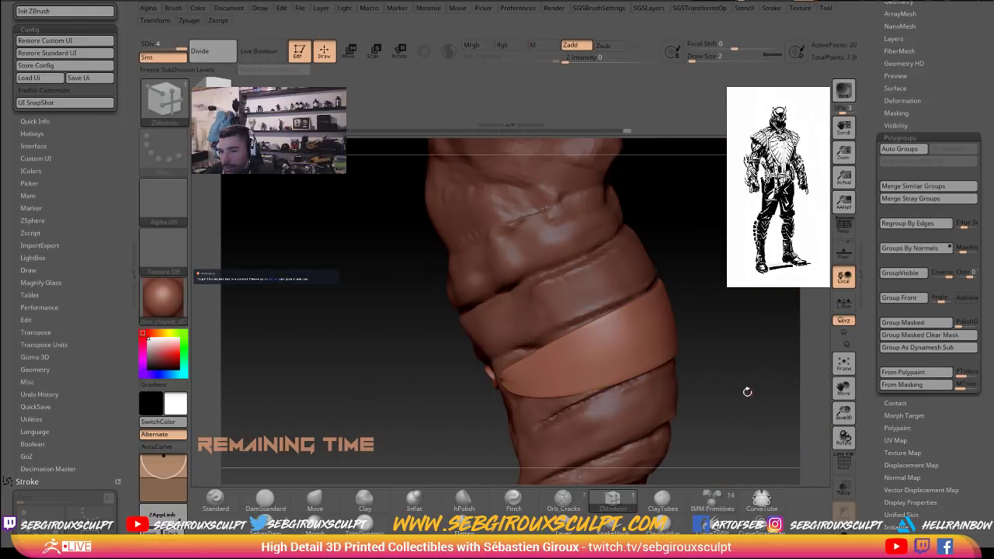
# Drop the strip to its lowest subdivision level and fit it around the leg using the Move brush at Draw Size 56.
pyautogui.moveTo(746, 390)
pyautogui.mouseDown()
pyautogui.moveTo(704, 282)
pyautogui.moveTo(693, 309)
pyautogui.moveTo(748, 410)
pyautogui.moveTo(703, 311)
pyautogui.moveTo(715, 289)
pyautogui.moveTo(775, 338)
pyautogui.moveTo(383, 258)
pyautogui.moveTo(513, 197)
pyautogui.mouseUp()
pyautogui.hotkey('shift', 'd')
pyautogui.press('3')
pyautogui.press('space')
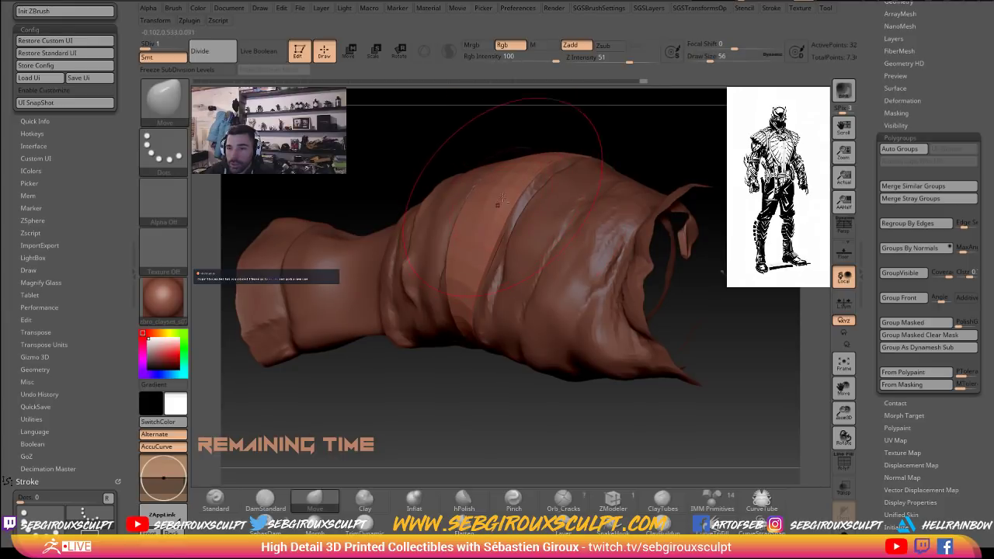
pyautogui.moveTo(441, 240)
pyautogui.keyDown('alt'); pyautogui.mouseDown(button='right')
pyautogui.moveTo(436, 247)
pyautogui.moveTo(466, 257)
pyautogui.mouseUp(button='right'); pyautogui.keyUp('alt')
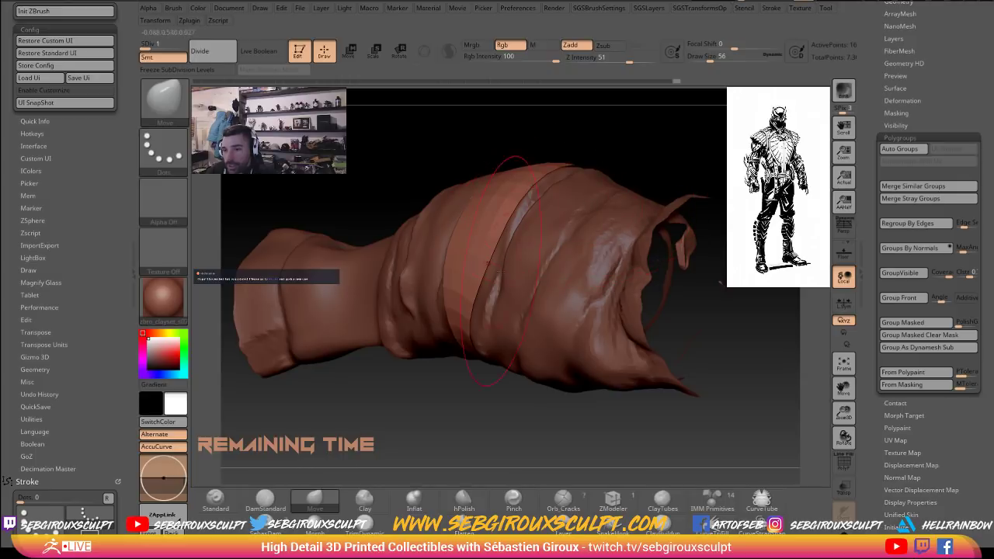
pyautogui.keyDown('ctrl'); pyautogui.keyDown('shift'); pyautogui.click(357, 189); pyautogui.keyUp('shift'); pyautogui.keyUp('ctrl')
pyautogui.moveTo(355, 189)
pyautogui.mouseDown()
pyautogui.moveTo(360, 202)
pyautogui.moveTo(423, 225)
pyautogui.moveTo(512, 217)
pyautogui.moveTo(573, 197)
pyautogui.mouseUp()
pyautogui.moveTo(659, 163); pyautogui.dragTo(697, 181)
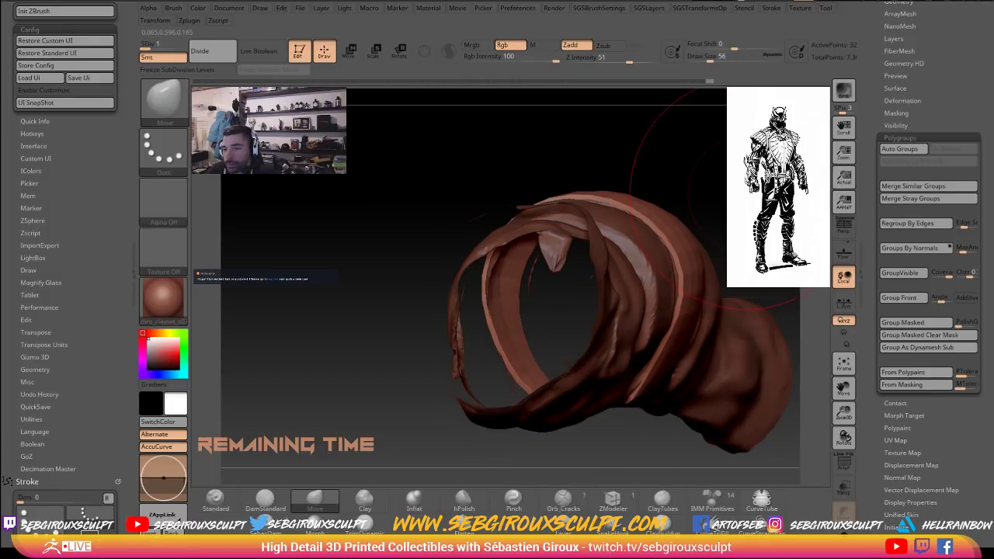
# Adjust the strip's tapered end against the wraps using the Move brush at Draw Size 35.
pyautogui.moveTo(711, 198)
pyautogui.mouseDown()
pyautogui.moveTo(678, 331)
pyautogui.moveTo(765, 280)
pyautogui.moveTo(738, 311)
pyautogui.moveTo(769, 326)
pyautogui.moveTo(753, 334)
pyautogui.mouseUp()
pyautogui.press('space')
pyautogui.click(627, 323)
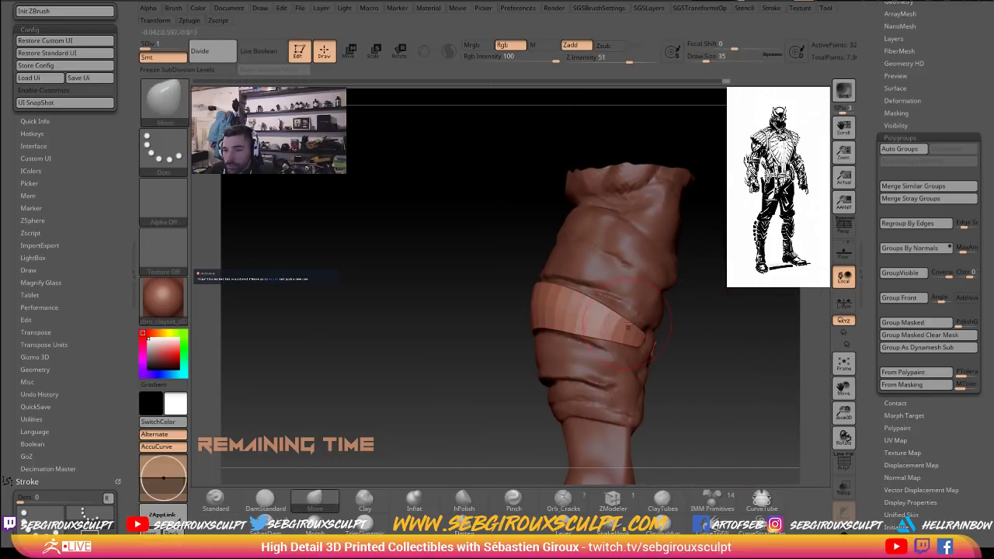
pyautogui.moveTo(701, 339)
pyautogui.mouseDown()
pyautogui.moveTo(743, 344)
pyautogui.moveTo(728, 344)
pyautogui.moveTo(730, 335)
pyautogui.moveTo(717, 347)
pyautogui.moveTo(756, 364)
pyautogui.mouseUp()
# Show the diagonal straps subtool Extract2 over the leg wraps.
pyautogui.moveTo(985, 173); pyautogui.dragTo(985, 375)
pyautogui.click(896, 192)
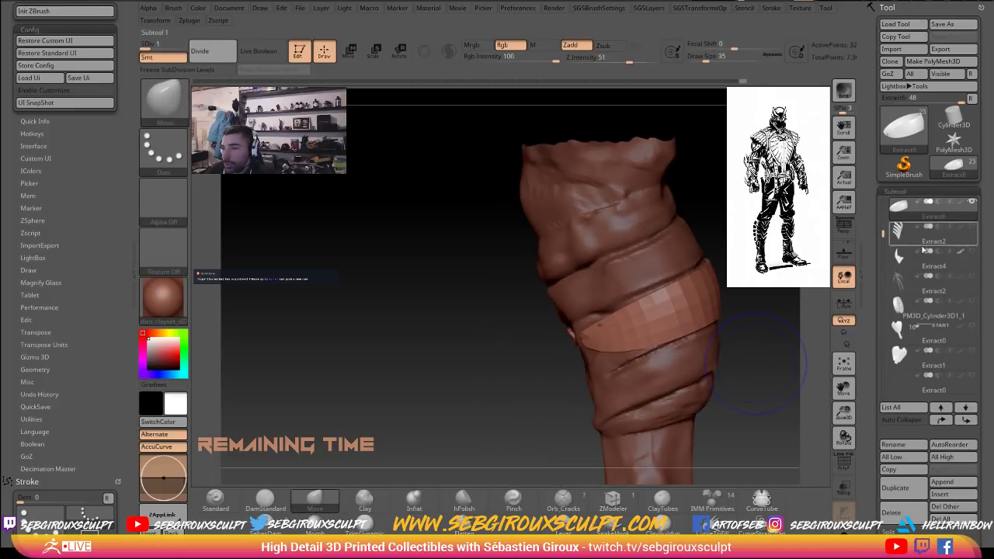
pyautogui.click(971, 227)
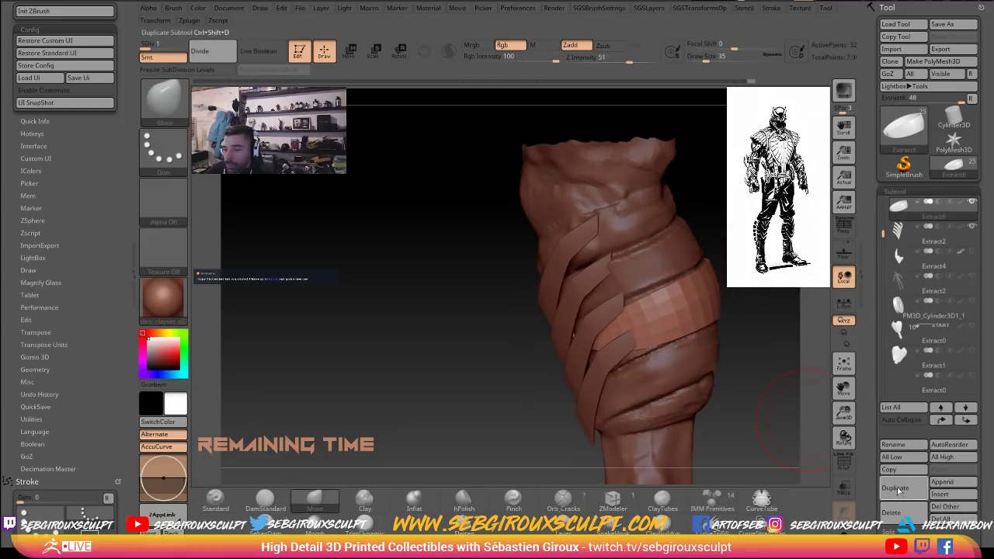
pyautogui.keyDown('alt'); pyautogui.moveTo(781, 387); pyautogui.dragTo(741, 411); pyautogui.keyUp('alt')
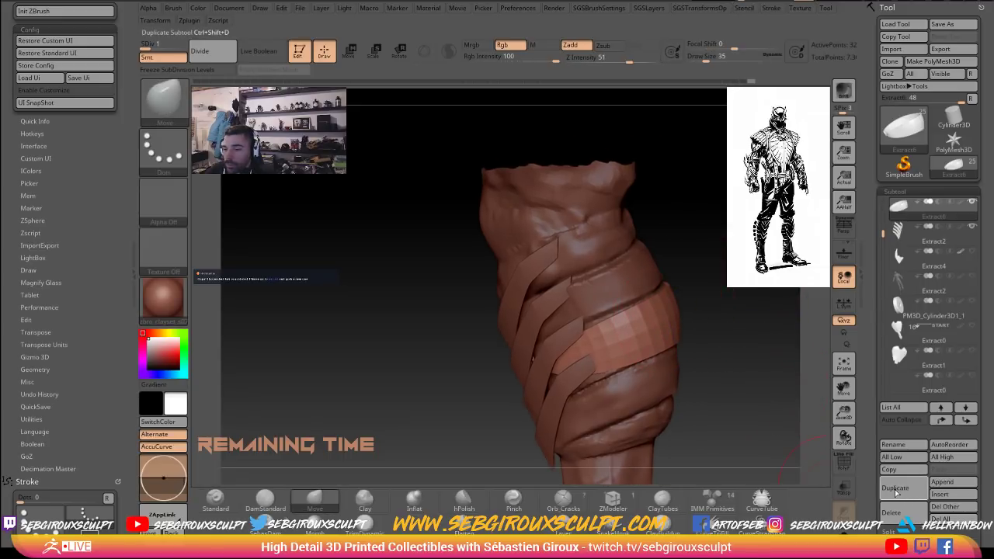
# Try a duplicate subtool of the strip one wrap higher on the leg, and delete that duplicate.
pyautogui.click(895, 487)
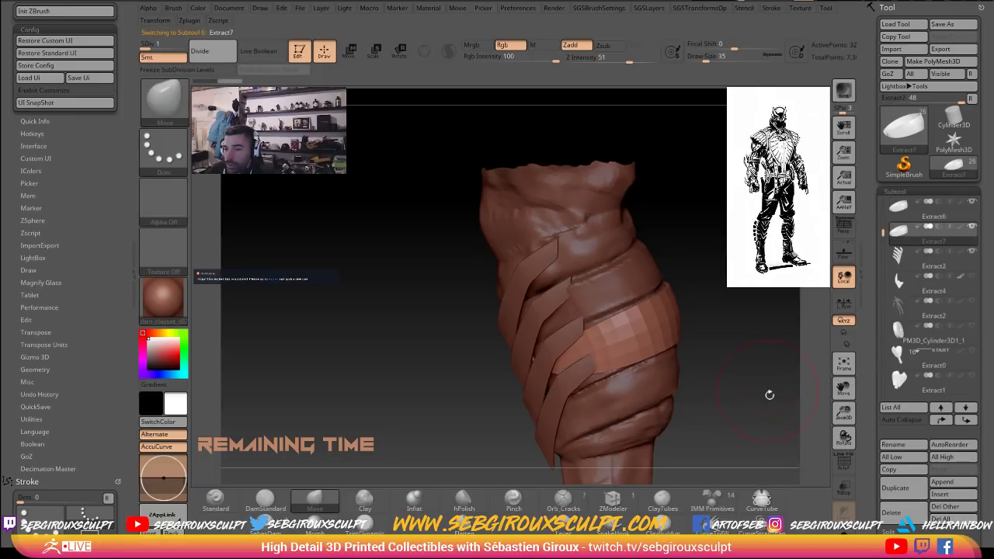
pyautogui.click(350, 52)
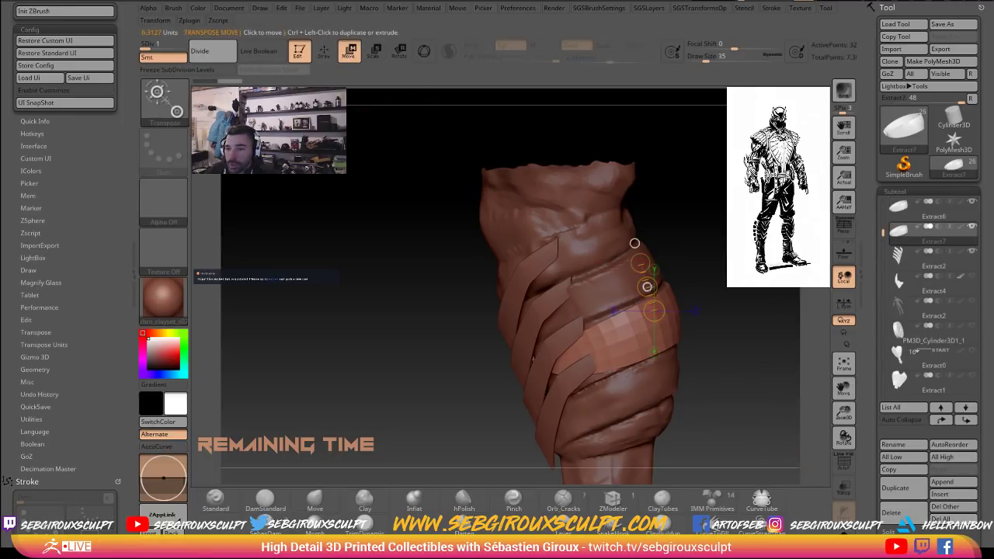
pyautogui.moveTo(648, 287); pyautogui.dragTo(642, 247)
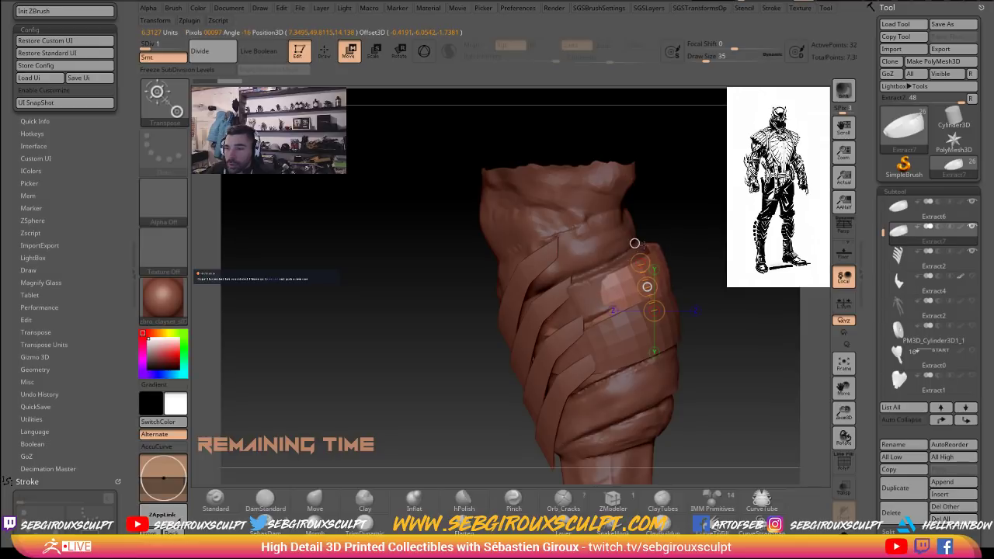
pyautogui.hotkey('ctrl', 'z')
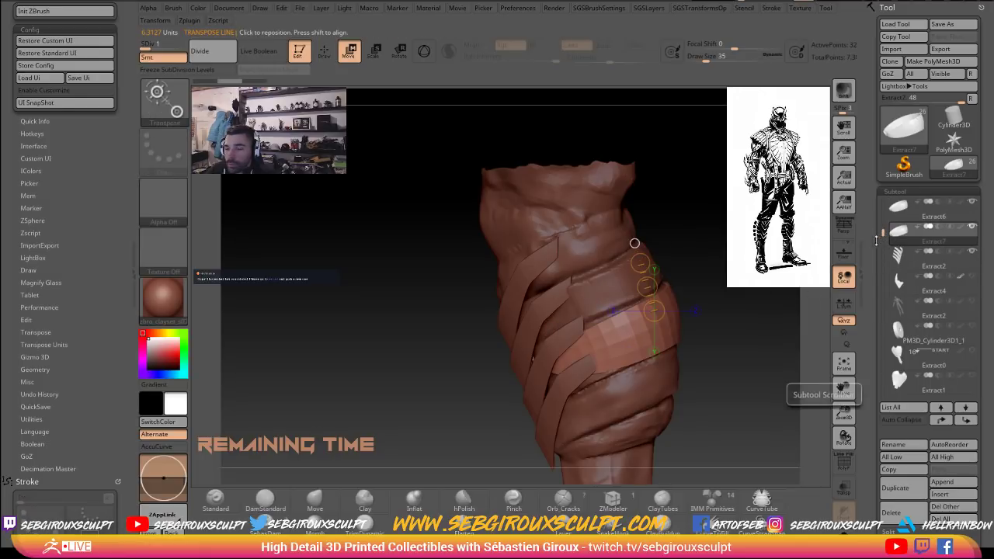
pyautogui.click(895, 513)
pyautogui.click(807, 525)
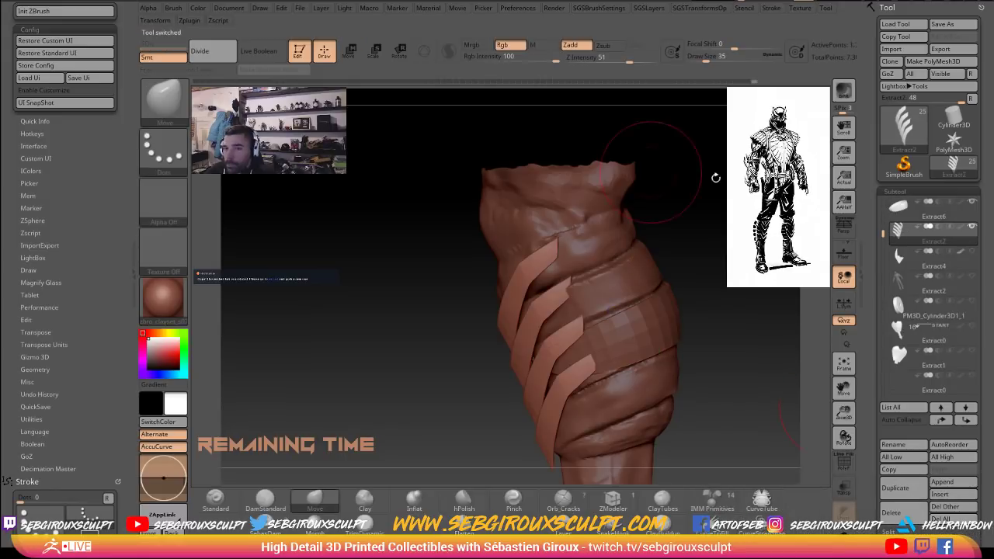
# Select the strip under the straps and delete its higher subdivision levels.
pyautogui.moveTo(704, 283); pyautogui.dragTo(660, 299)
pyautogui.keyDown('alt'); pyautogui.click(657, 302); pyautogui.keyUp('alt')
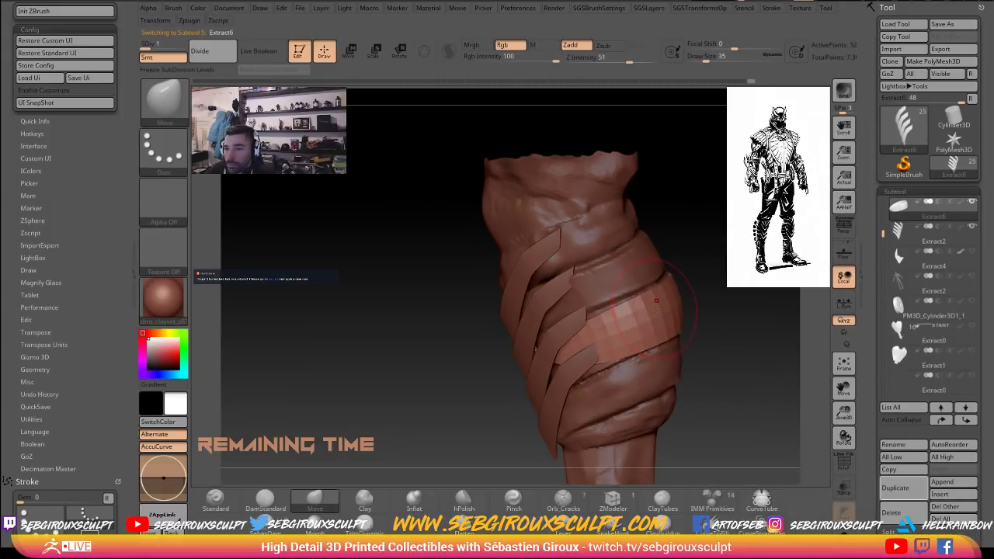
pyautogui.press('2')
pyautogui.press('2')
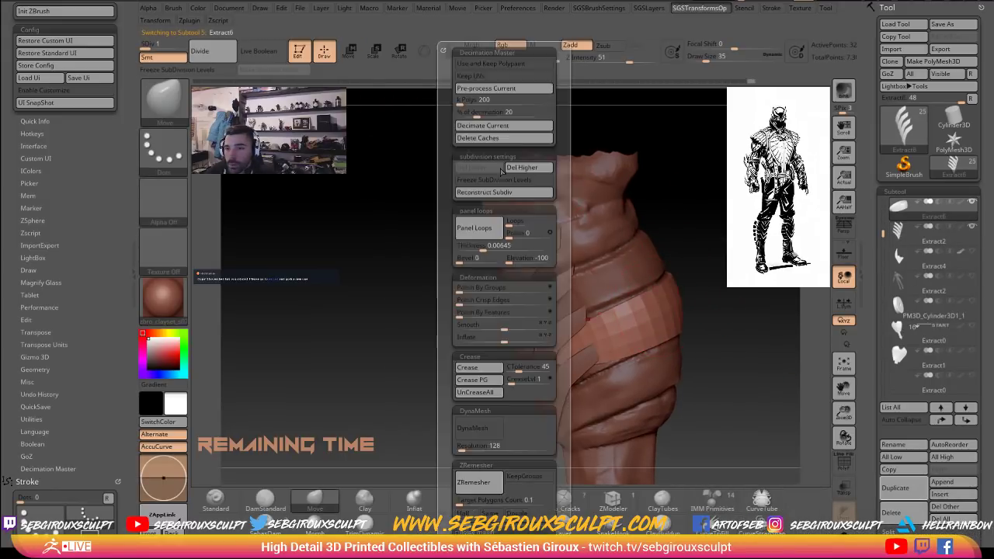
pyautogui.click(517, 169)
pyautogui.moveTo(721, 244); pyautogui.dragTo(434, 100)
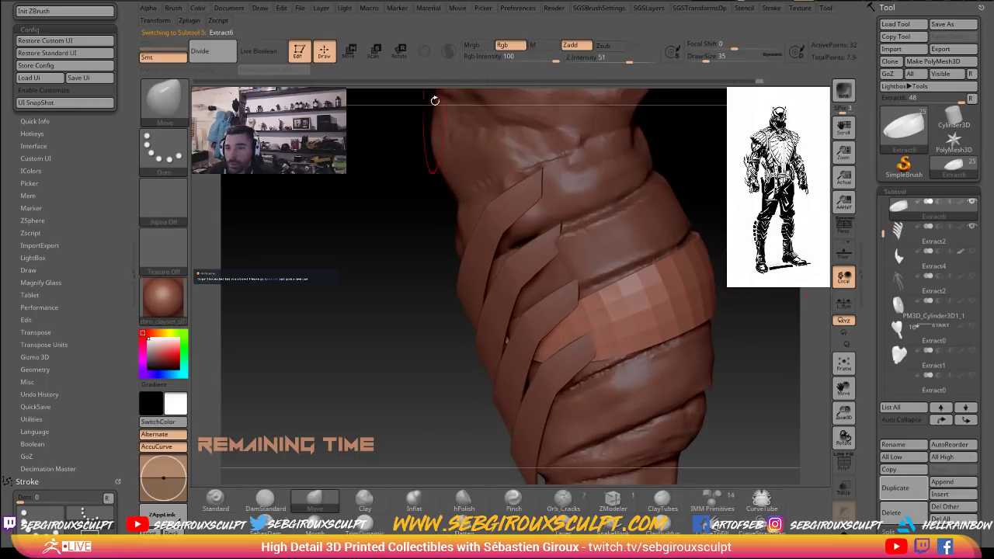
# Duplicate the strip within its own subtool using Transpose Move, placing the copy just above the masked original.
pyautogui.click(344, 55)
pyautogui.keyDown('ctrl'); pyautogui.moveTo(668, 237); pyautogui.dragTo(661, 192); pyautogui.keyUp('ctrl')
pyautogui.moveTo(744, 225); pyautogui.dragTo(526, 227)
pyautogui.moveTo(433, 301)
pyautogui.keyDown('alt'); pyautogui.mouseDown()
pyautogui.moveTo(603, 313)
pyautogui.moveTo(496, 352)
pyautogui.moveTo(494, 344)
pyautogui.moveTo(554, 326)
pyautogui.mouseUp(); pyautogui.keyUp('alt')
# Shape the copied strip around the leg from several sides using the Move brush at Draw Size 197.
pyautogui.press('q')
pyautogui.press('space')
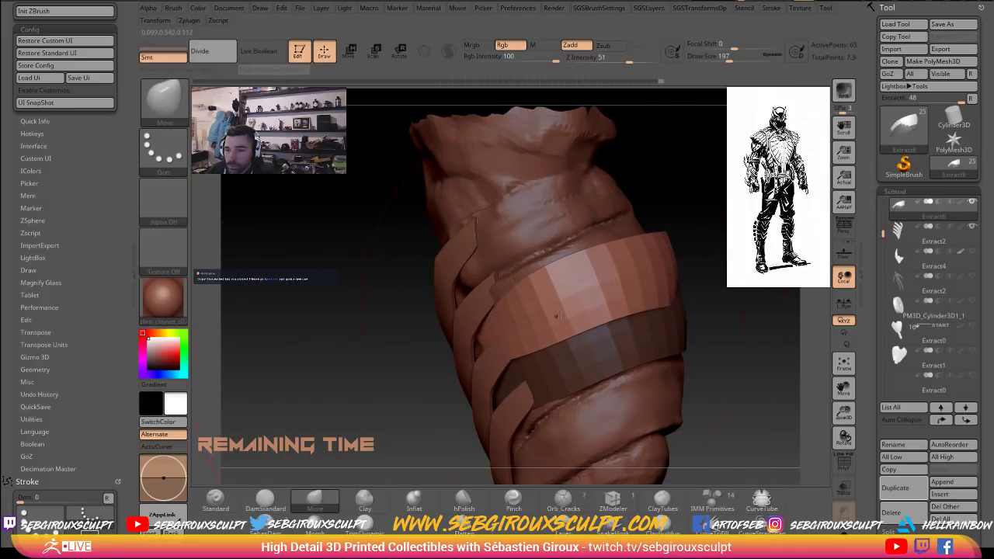
pyautogui.moveTo(605, 308); pyautogui.dragTo(638, 281)
pyautogui.moveTo(707, 269)
pyautogui.mouseDown()
pyautogui.moveTo(666, 275)
pyautogui.moveTo(701, 277)
pyautogui.mouseUp()
pyautogui.moveTo(547, 317)
pyautogui.mouseDown()
pyautogui.moveTo(346, 371)
pyautogui.moveTo(373, 381)
pyautogui.mouseUp()
pyautogui.moveTo(645, 330)
pyautogui.mouseDown()
pyautogui.moveTo(639, 340)
pyautogui.moveTo(677, 351)
pyautogui.moveTo(777, 363)
pyautogui.moveTo(724, 369)
pyautogui.mouseUp()
pyautogui.moveTo(574, 334)
pyautogui.mouseDown()
pyautogui.moveTo(544, 327)
pyautogui.moveTo(542, 359)
pyautogui.mouseUp()
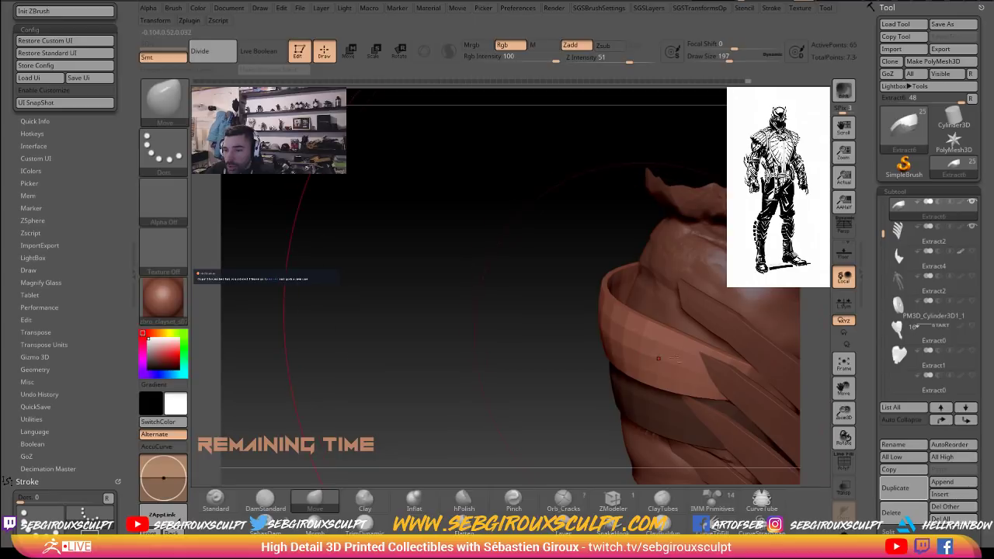
pyautogui.moveTo(659, 359); pyautogui.dragTo(643, 350)
pyautogui.moveTo(572, 324); pyautogui.dragTo(618, 327)
pyautogui.moveTo(466, 314); pyautogui.dragTo(538, 313)
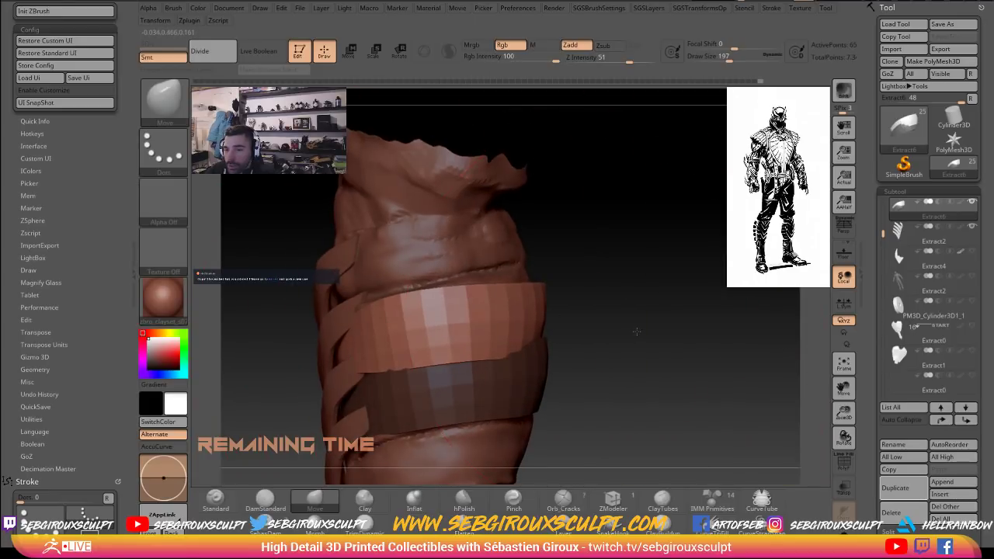
# Fit the copied strip's outer side closer around the leg using the Move brush at Draw Size 62.
pyautogui.moveTo(635, 331)
pyautogui.mouseDown()
pyautogui.moveTo(548, 345)
pyautogui.moveTo(569, 361)
pyautogui.moveTo(554, 331)
pyautogui.moveTo(542, 333)
pyautogui.mouseUp()
pyautogui.press('space')
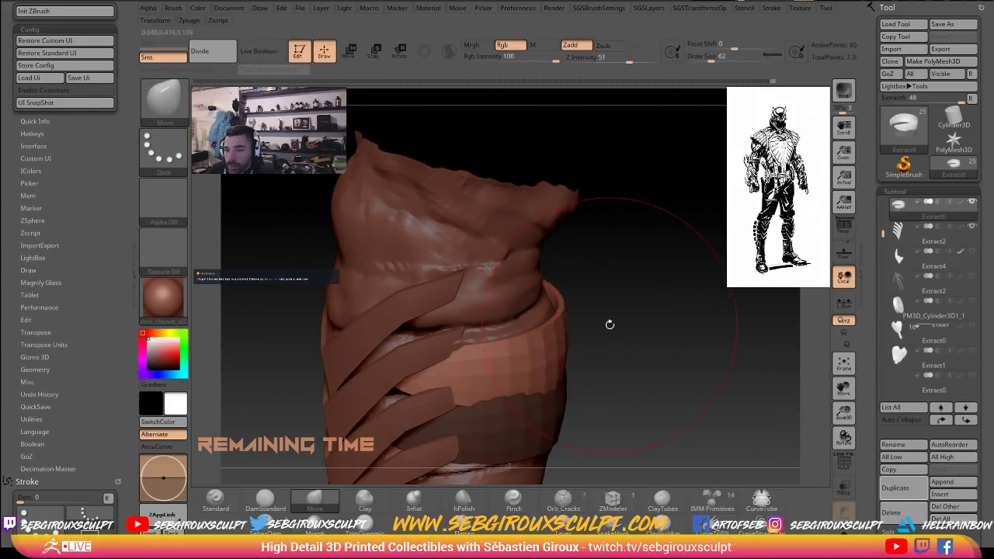
pyautogui.moveTo(610, 325); pyautogui.dragTo(536, 373)
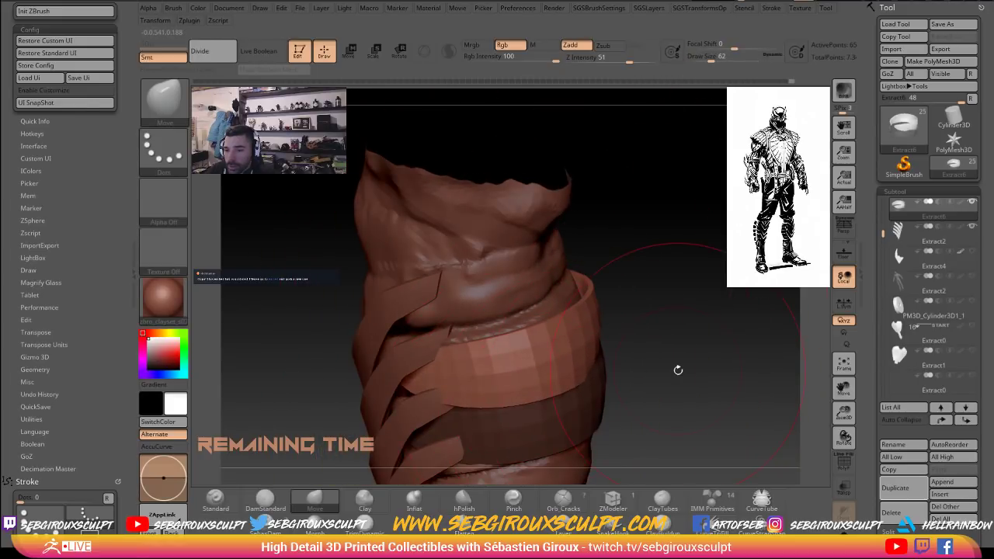
pyautogui.moveTo(678, 371)
pyautogui.mouseDown()
pyautogui.moveTo(732, 331)
pyautogui.moveTo(723, 244)
pyautogui.mouseUp()
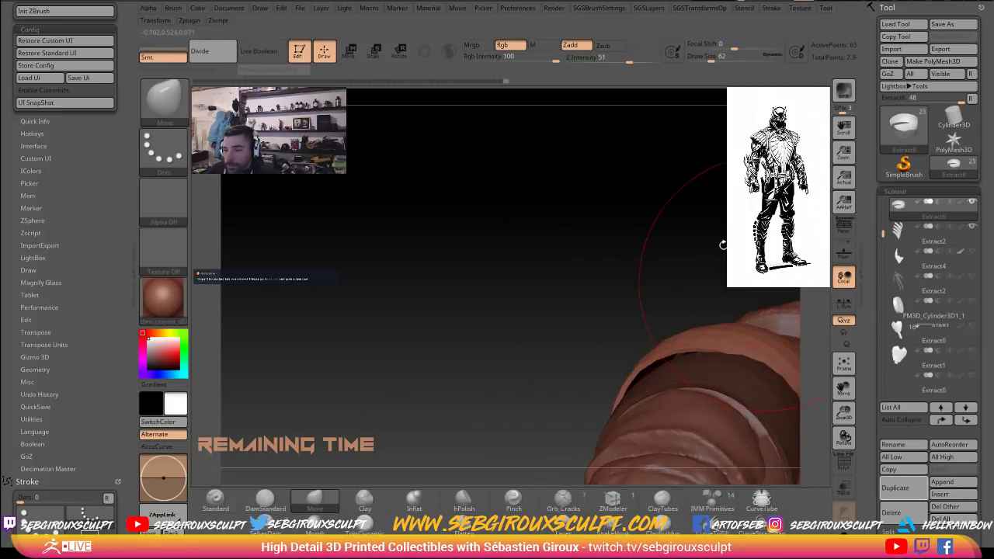
pyautogui.moveTo(670, 302)
pyautogui.mouseDown()
pyautogui.moveTo(555, 287)
pyautogui.moveTo(631, 321)
pyautogui.moveTo(687, 384)
pyautogui.moveTo(659, 342)
pyautogui.mouseUp()
pyautogui.moveTo(689, 262)
pyautogui.mouseDown()
pyautogui.moveTo(575, 301)
pyautogui.moveTo(587, 331)
pyautogui.mouseUp()
# Refine the copied strip's curve and its overlap with the masked strip using the Move brush at Draw Size 41.
pyautogui.press('space')
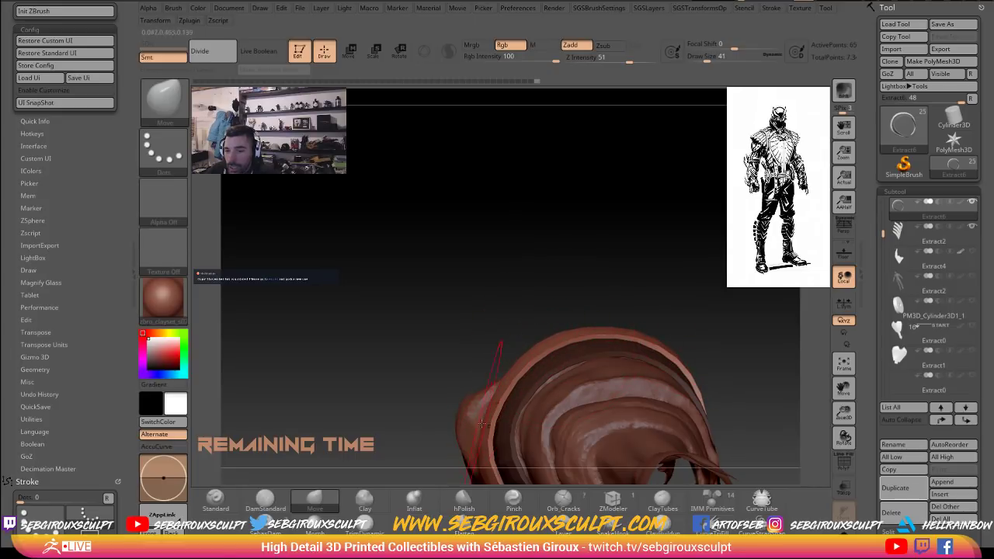
pyautogui.moveTo(425, 367)
pyautogui.mouseDown()
pyautogui.moveTo(559, 331)
pyautogui.moveTo(489, 386)
pyautogui.mouseUp()
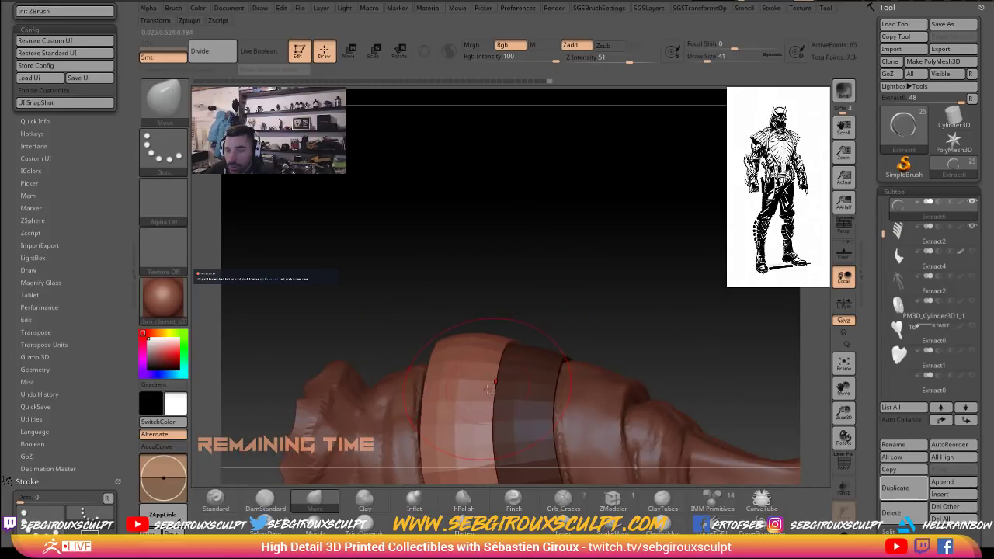
pyautogui.moveTo(583, 320); pyautogui.dragTo(582, 269)
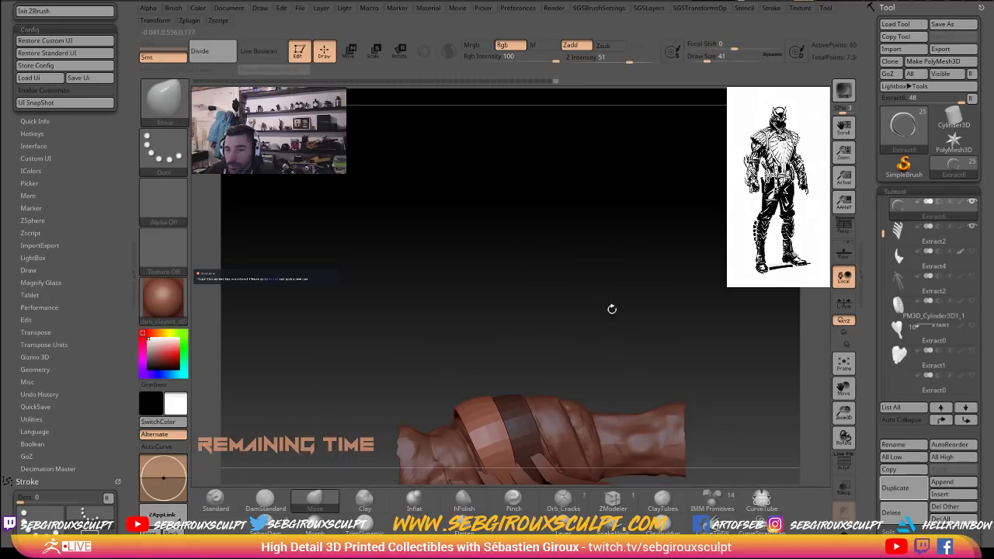
pyautogui.moveTo(612, 308)
pyautogui.mouseDown()
pyautogui.moveTo(633, 286)
pyautogui.moveTo(666, 411)
pyautogui.moveTo(649, 357)
pyautogui.moveTo(474, 344)
pyautogui.mouseUp()
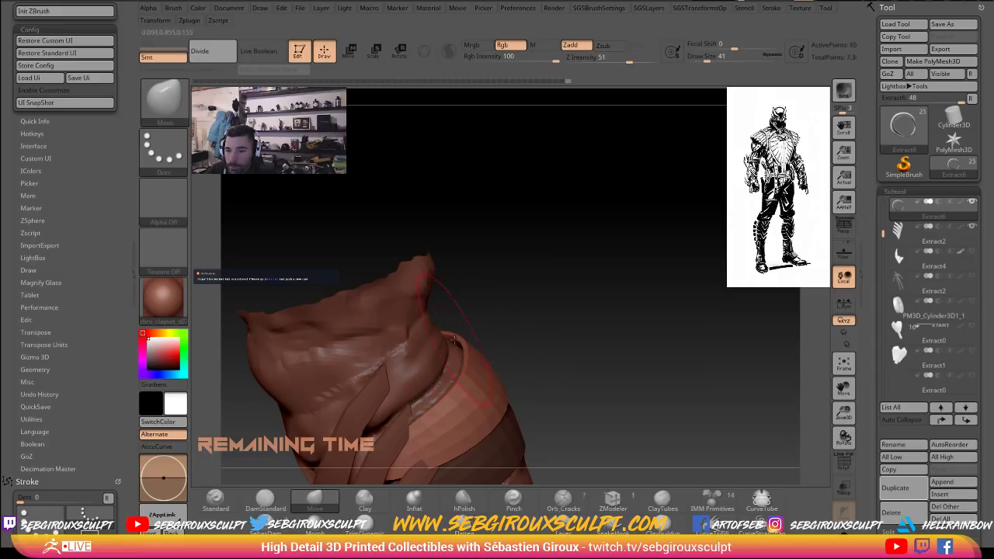
pyautogui.moveTo(486, 328)
pyautogui.mouseDown()
pyautogui.moveTo(452, 321)
pyautogui.moveTo(465, 327)
pyautogui.moveTo(450, 359)
pyautogui.moveTo(465, 327)
pyautogui.moveTo(432, 302)
pyautogui.moveTo(442, 301)
pyautogui.moveTo(430, 312)
pyautogui.moveTo(450, 299)
pyautogui.moveTo(477, 327)
pyautogui.mouseUp()
# Adjust the copied strip's profile along the back of the leg using the Move brush at Draw Size 65.
pyautogui.press('space')
pyautogui.press('space')
pyautogui.press('space')
pyautogui.press('ctrl')
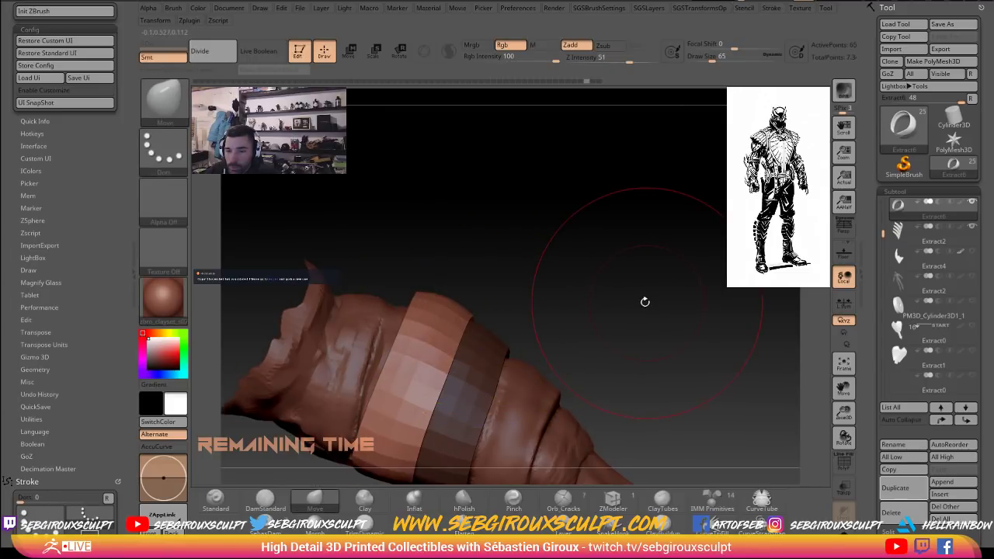
pyautogui.moveTo(644, 300)
pyautogui.mouseDown()
pyautogui.moveTo(648, 276)
pyautogui.moveTo(627, 298)
pyautogui.moveTo(679, 290)
pyautogui.moveTo(601, 304)
pyautogui.moveTo(673, 327)
pyautogui.moveTo(642, 322)
pyautogui.moveTo(626, 263)
pyautogui.moveTo(607, 272)
pyautogui.moveTo(640, 287)
pyautogui.mouseUp()
pyautogui.keyDown('ctrl'); pyautogui.moveTo(614, 417); pyautogui.dragTo(310, 324); pyautogui.keyUp('ctrl')
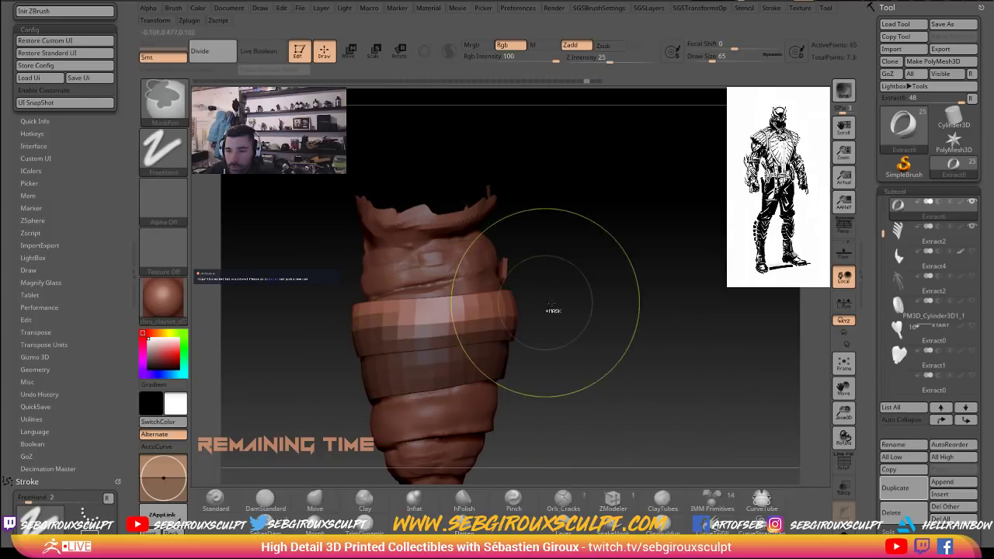
pyautogui.moveTo(587, 311)
pyautogui.mouseDown()
pyautogui.moveTo(722, 306)
pyautogui.moveTo(509, 314)
pyautogui.moveTo(539, 326)
pyautogui.moveTo(509, 311)
pyautogui.moveTo(533, 299)
pyautogui.mouseUp()
# Tighten the copied strip's upper rim around the leg using the Move brush at Draw Sizes 49 and 33.
pyautogui.press('space')
pyautogui.press('space')
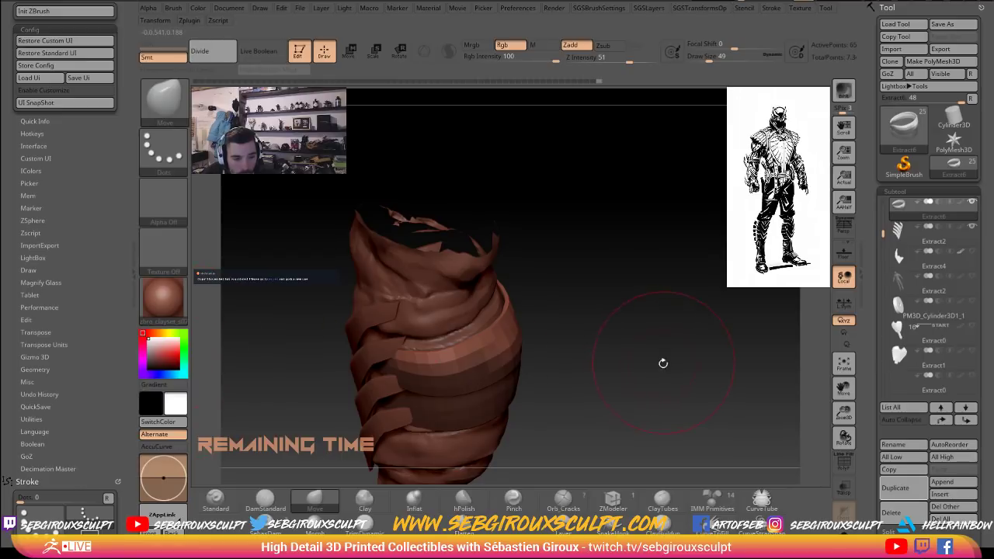
pyautogui.moveTo(664, 364)
pyautogui.mouseDown()
pyautogui.moveTo(671, 360)
pyautogui.moveTo(649, 384)
pyautogui.mouseUp()
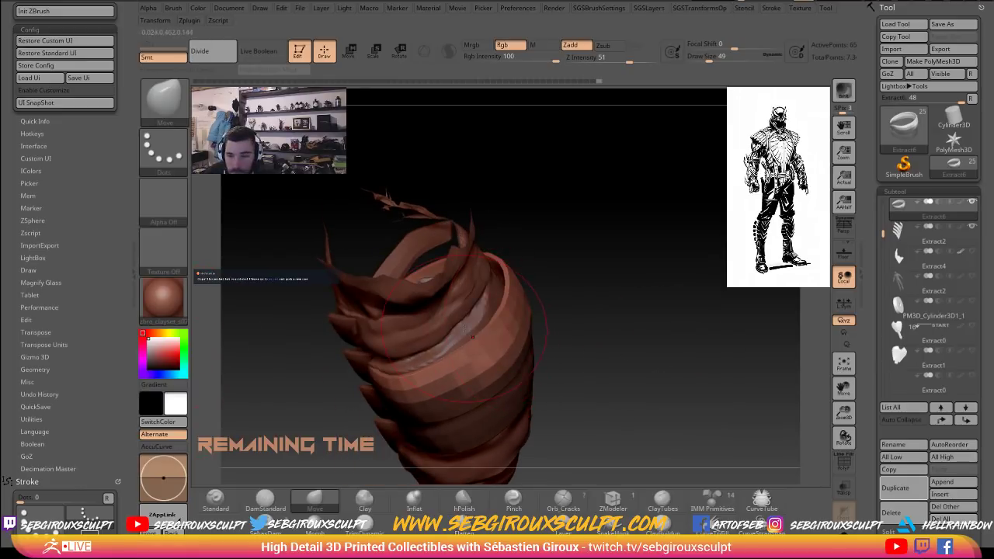
pyautogui.moveTo(539, 299); pyautogui.dragTo(491, 310)
pyautogui.press('space')
pyautogui.moveTo(528, 253); pyautogui.dragTo(522, 273)
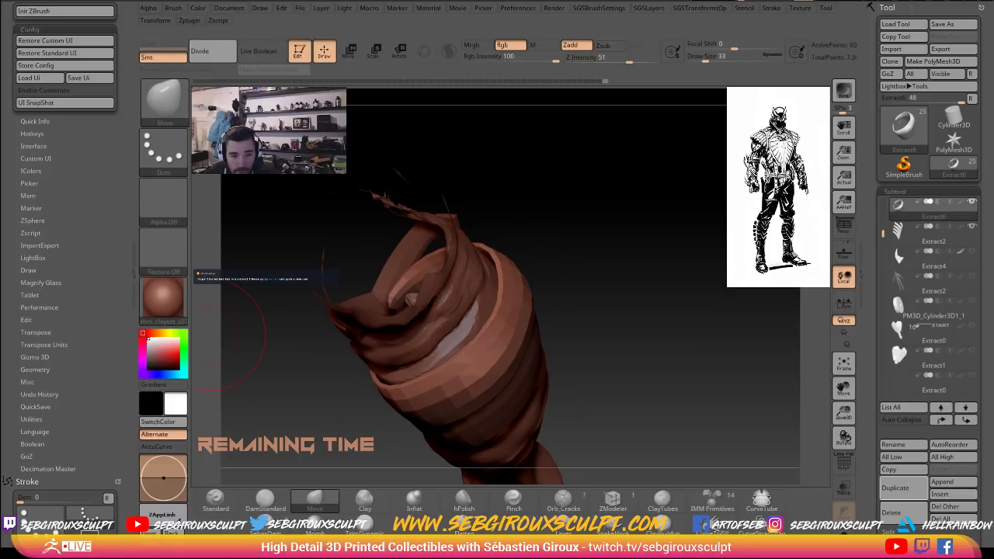
pyautogui.moveTo(652, 293)
pyautogui.mouseDown()
pyautogui.moveTo(491, 245)
pyautogui.moveTo(524, 252)
pyautogui.mouseUp()
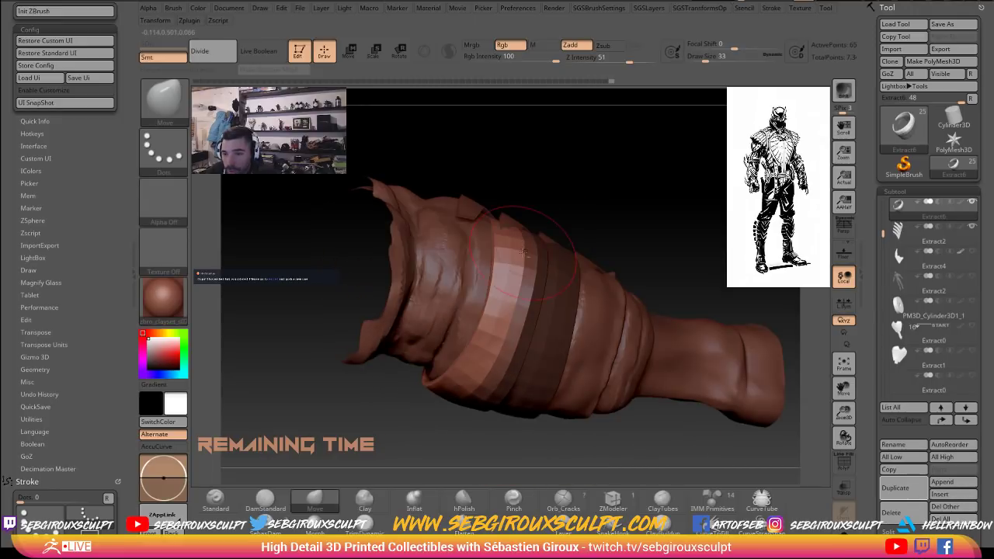
# Clear the mask from the original strip and touch up the outer edge where both strips meet at Draw Size 22.
pyautogui.moveTo(620, 220)
pyautogui.mouseDown()
pyautogui.moveTo(670, 255)
pyautogui.moveTo(666, 244)
pyautogui.mouseUp()
pyautogui.press('ctrl')
pyautogui.moveTo(716, 269)
pyautogui.keyDown('ctrl'); pyautogui.mouseDown()
pyautogui.moveTo(700, 298)
pyautogui.moveTo(619, 237)
pyautogui.mouseUp(); pyautogui.keyUp('ctrl')
pyautogui.press('space')
pyautogui.click(584, 224)
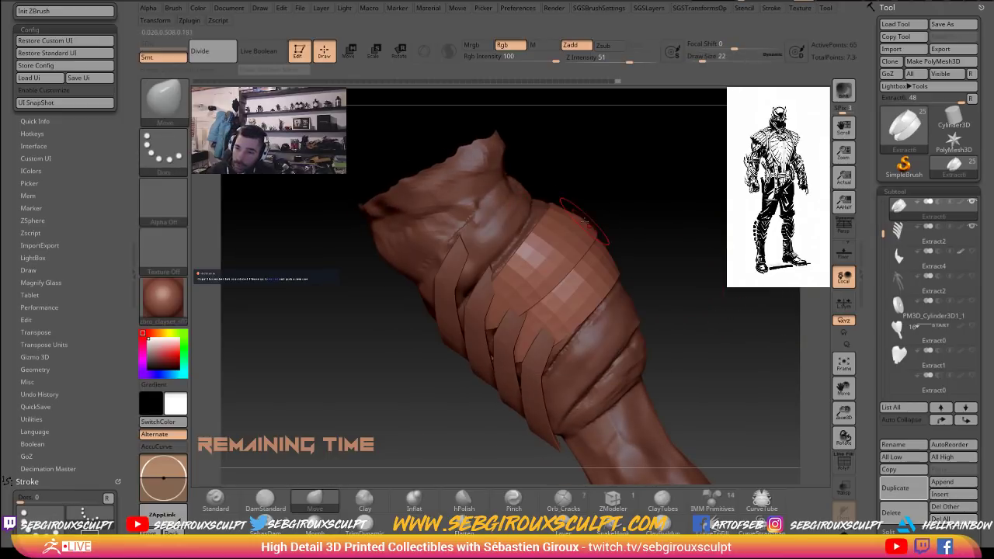
pyautogui.moveTo(632, 216)
pyautogui.mouseDown()
pyautogui.moveTo(617, 230)
pyautogui.moveTo(645, 215)
pyautogui.moveTo(575, 219)
pyautogui.moveTo(554, 179)
pyautogui.moveTo(588, 203)
pyautogui.moveTo(661, 224)
pyautogui.mouseUp()
# Smooth the seam between the two strips at Draw Size 5 and nudge the upper strip's edge with the Move brush at Draw Size 20.
pyautogui.press('shift')
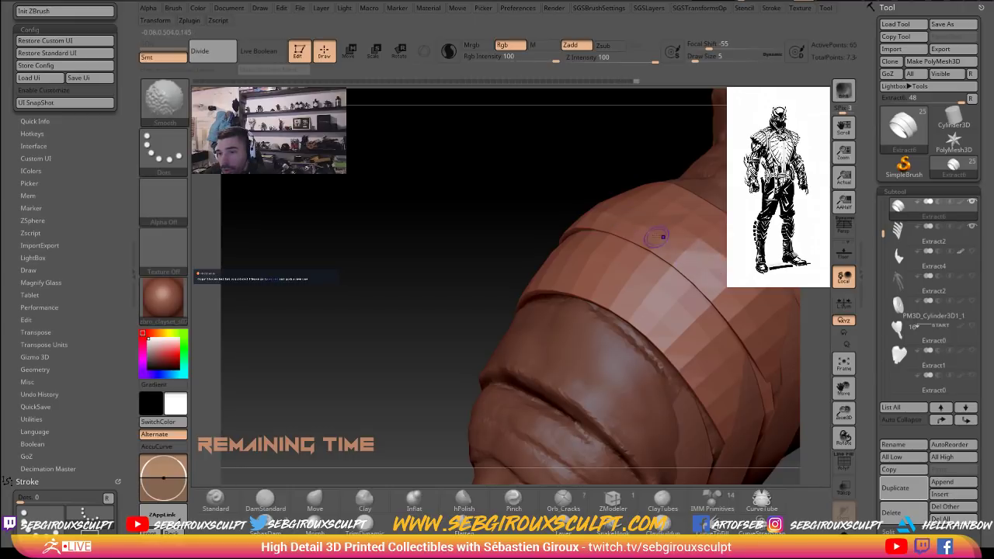
pyautogui.moveTo(656, 237); pyautogui.dragTo(596, 210)
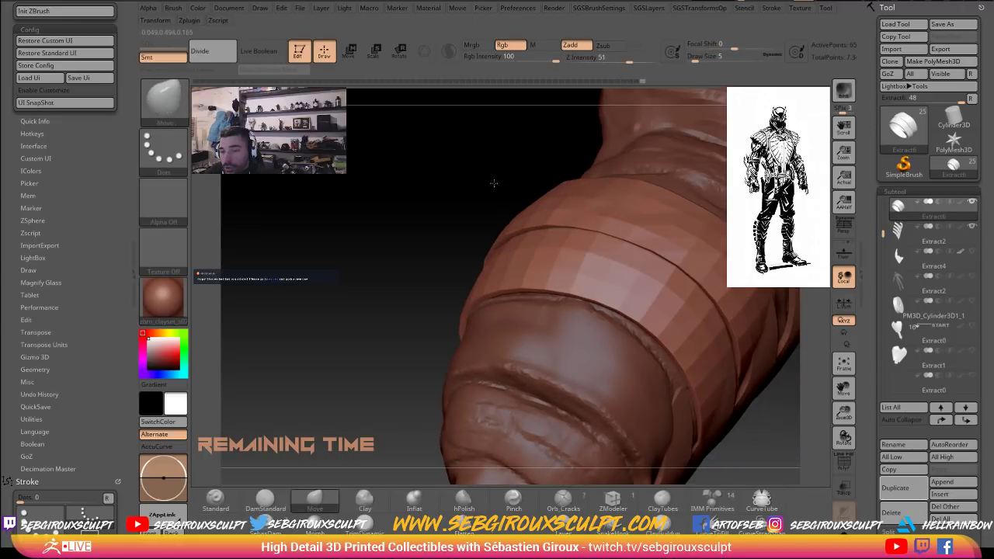
pyautogui.moveTo(451, 159)
pyautogui.keyDown('alt'); pyautogui.mouseDown()
pyautogui.moveTo(442, 155)
pyautogui.moveTo(505, 193)
pyautogui.moveTo(646, 213)
pyautogui.moveTo(622, 194)
pyautogui.mouseUp(); pyautogui.keyUp('alt')
pyautogui.press('space')
pyautogui.moveTo(553, 196); pyautogui.dragTo(560, 195)
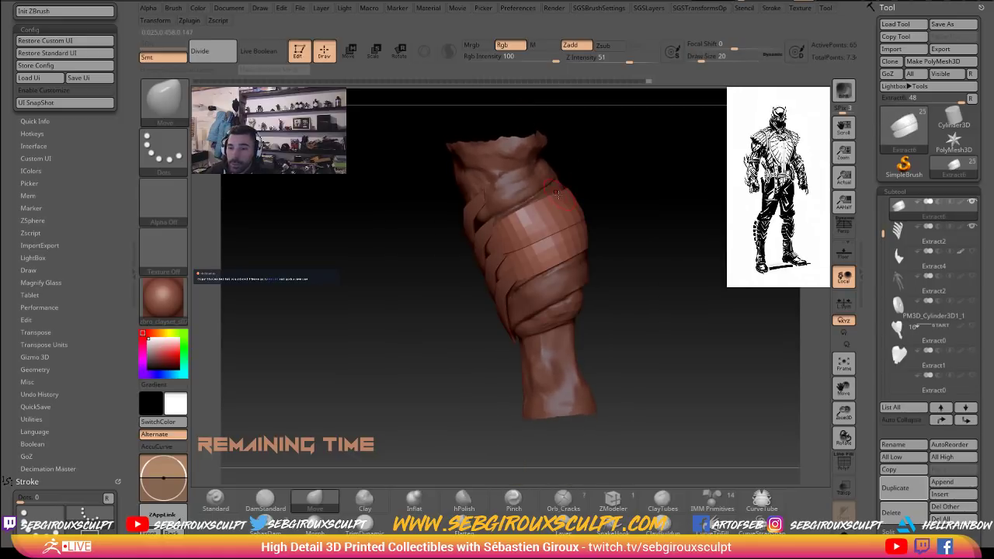
pyautogui.moveTo(660, 226)
pyautogui.keyDown('alt'); pyautogui.mouseDown()
pyautogui.moveTo(637, 195)
pyautogui.moveTo(724, 284)
pyautogui.moveTo(717, 268)
pyautogui.moveTo(689, 260)
pyautogui.moveTo(695, 307)
pyautogui.mouseUp(); pyautogui.keyUp('alt')
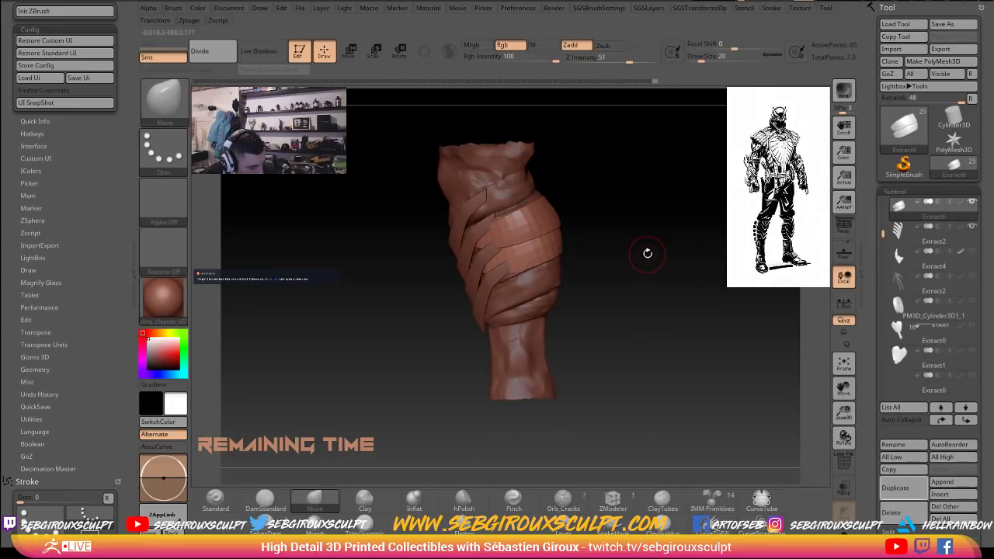
# Reposition the strip ends beneath the diagonal straps using the Move brush at Draw Size 49.
pyautogui.moveTo(671, 255)
pyautogui.mouseDown()
pyautogui.moveTo(697, 269)
pyautogui.moveTo(456, 289)
pyautogui.moveTo(471, 272)
pyautogui.mouseUp()
pyautogui.press('space')
pyautogui.moveTo(622, 278)
pyautogui.mouseDown()
pyautogui.moveTo(698, 270)
pyautogui.moveTo(459, 253)
pyautogui.mouseUp()
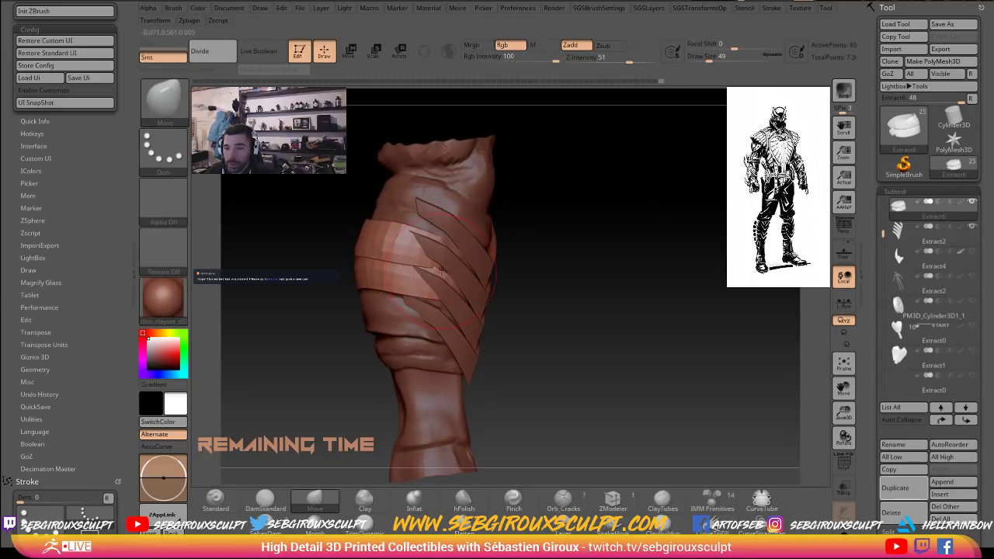
pyautogui.moveTo(521, 270)
pyautogui.keyDown('alt'); pyautogui.mouseDown()
pyautogui.moveTo(554, 284)
pyautogui.moveTo(576, 309)
pyautogui.moveTo(405, 267)
pyautogui.mouseUp(); pyautogui.keyUp('alt')
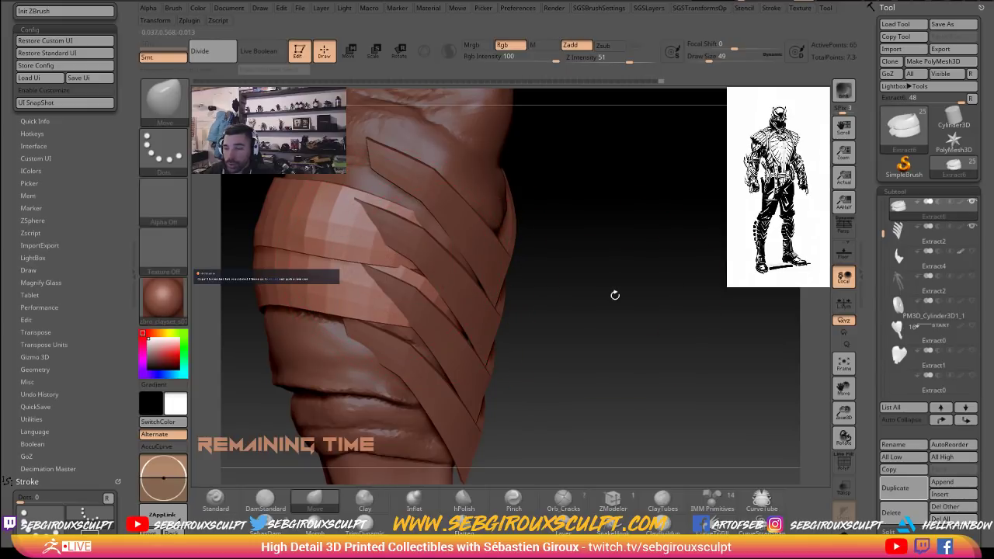
pyautogui.moveTo(614, 295); pyautogui.dragTo(359, 224)
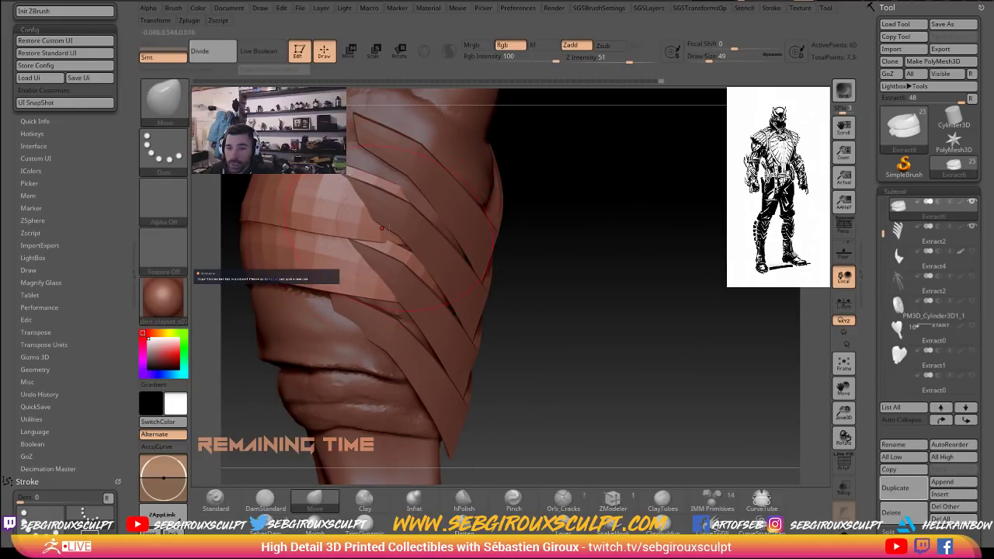
pyautogui.hotkey('ctrl', 'shift')
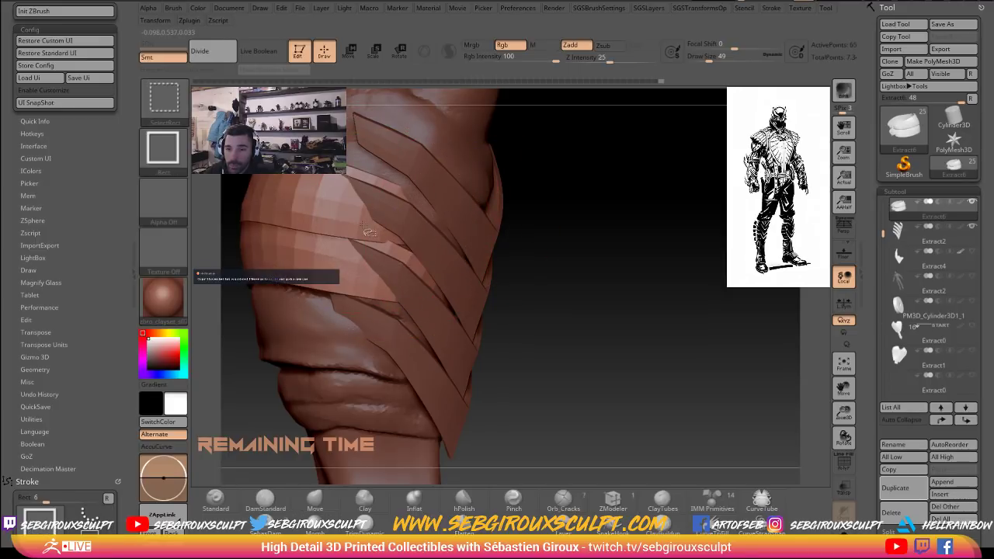
pyautogui.keyDown('ctrl'); pyautogui.keyDown('shift'); pyautogui.click(369, 225); pyautogui.keyUp('shift'); pyautogui.keyUp('ctrl')
pyautogui.keyDown('ctrl'); pyautogui.keyDown('shift'); pyautogui.click(590, 267); pyautogui.keyUp('shift'); pyautogui.keyUp('ctrl')
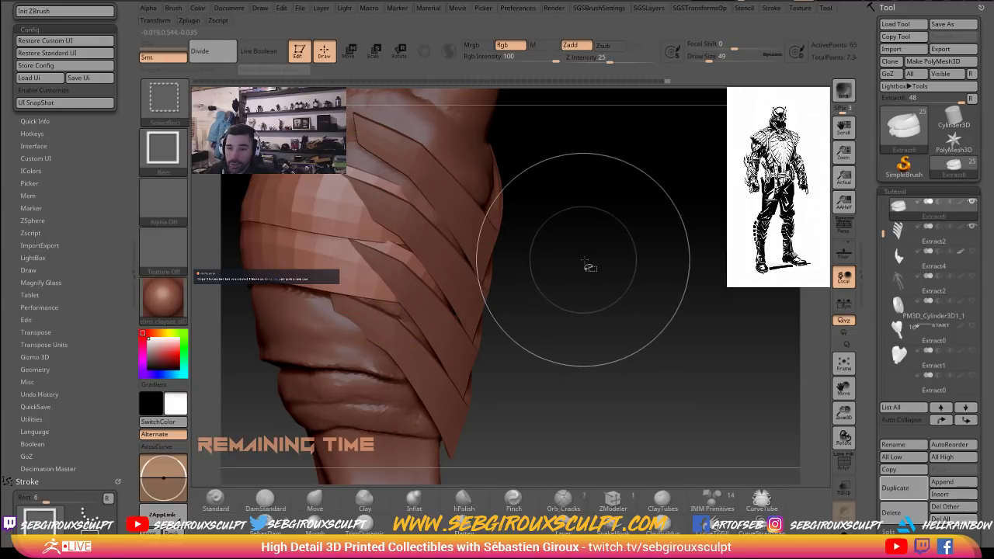
pyautogui.moveTo(590, 260); pyautogui.dragTo(542, 250)
pyautogui.press('2')
pyautogui.click(445, 235)
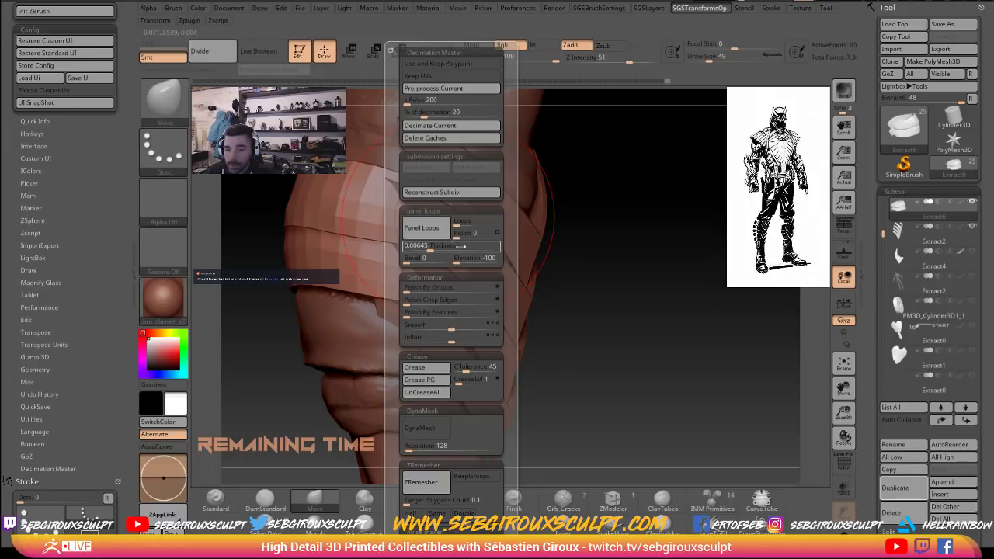
# Enable Topological auto masking for the Move brush.
pyautogui.moveTo(94, 364); pyautogui.dragTo(64, 276)
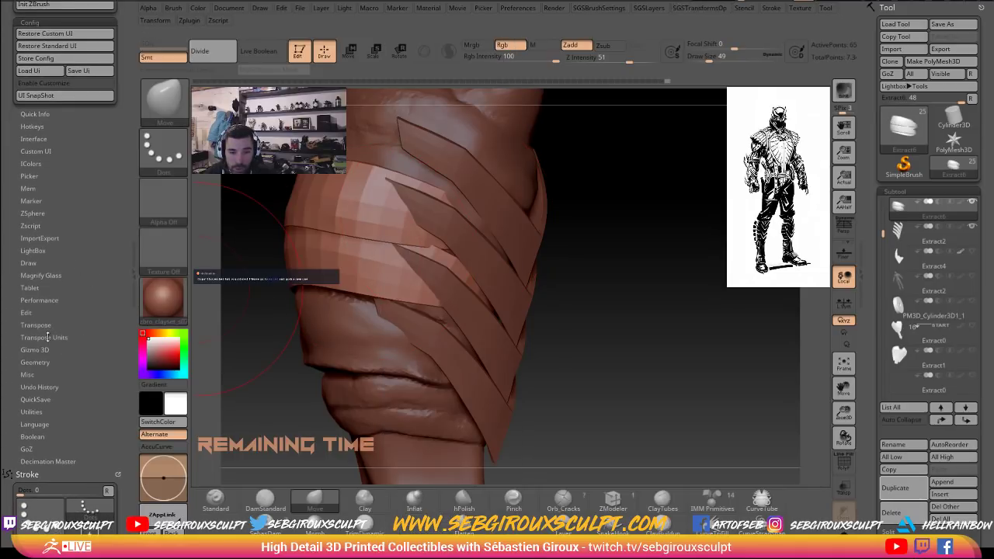
pyautogui.scroll(3, 108, 333)
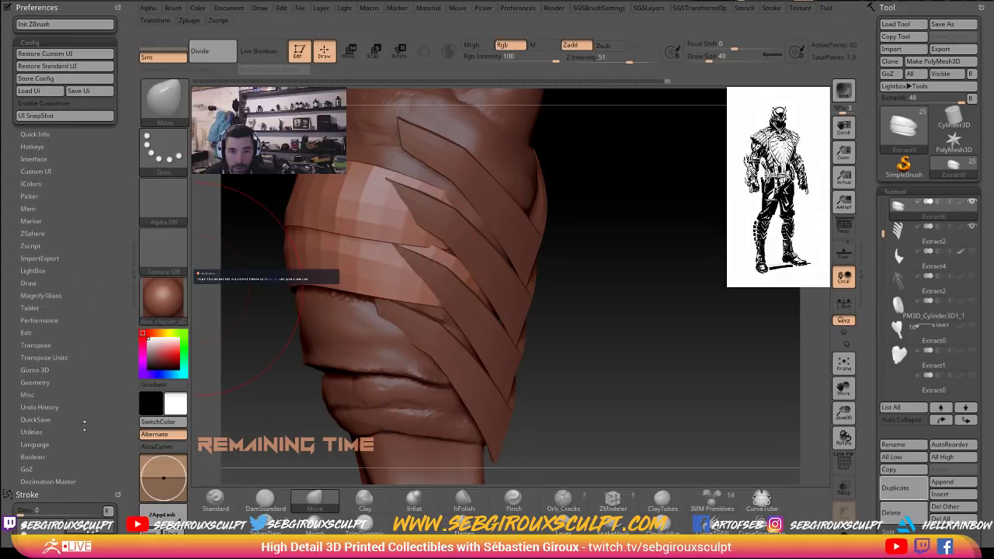
pyautogui.click(117, 7)
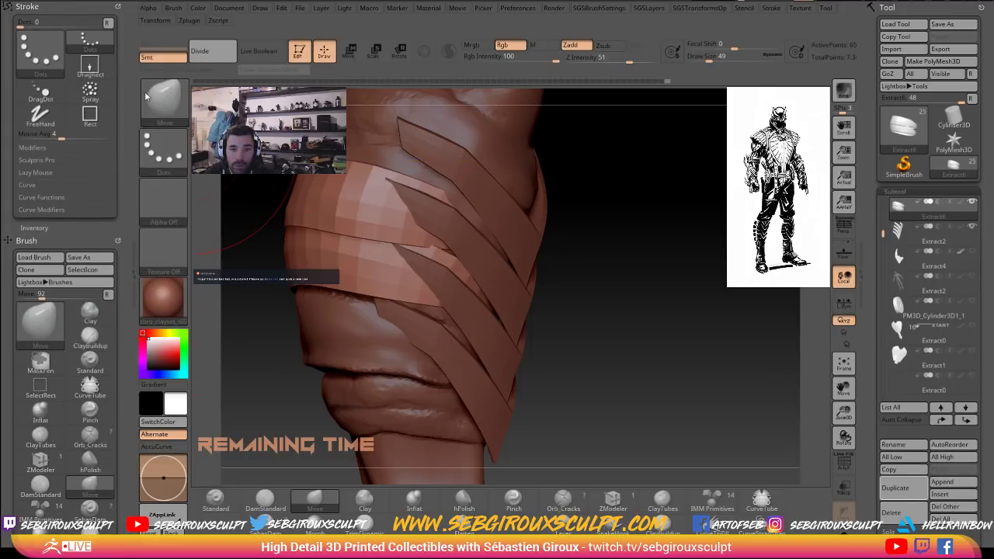
pyautogui.click(41, 197)
pyautogui.scroll(-10, 36, 354)
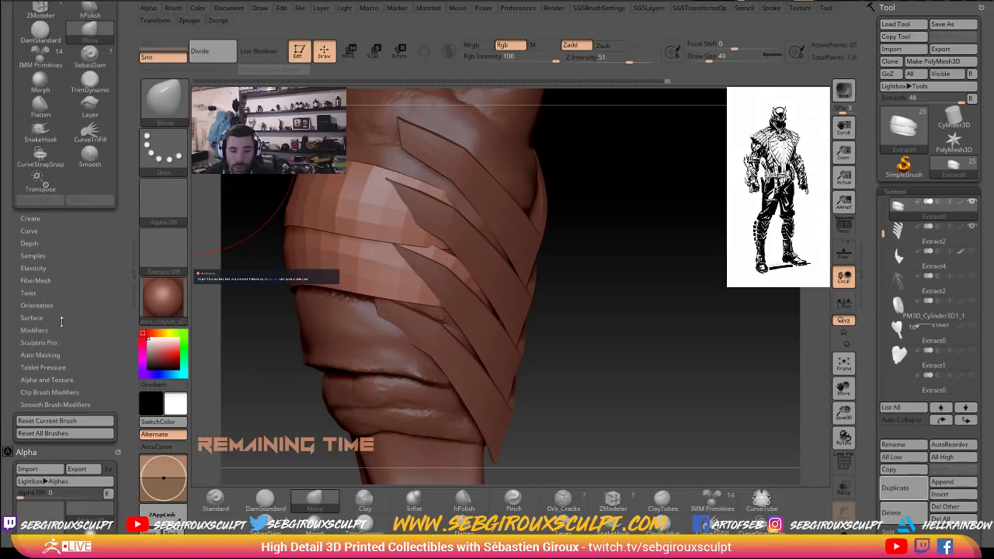
pyautogui.scroll(-1, 63, 321)
pyautogui.scroll(-5, 78, 309)
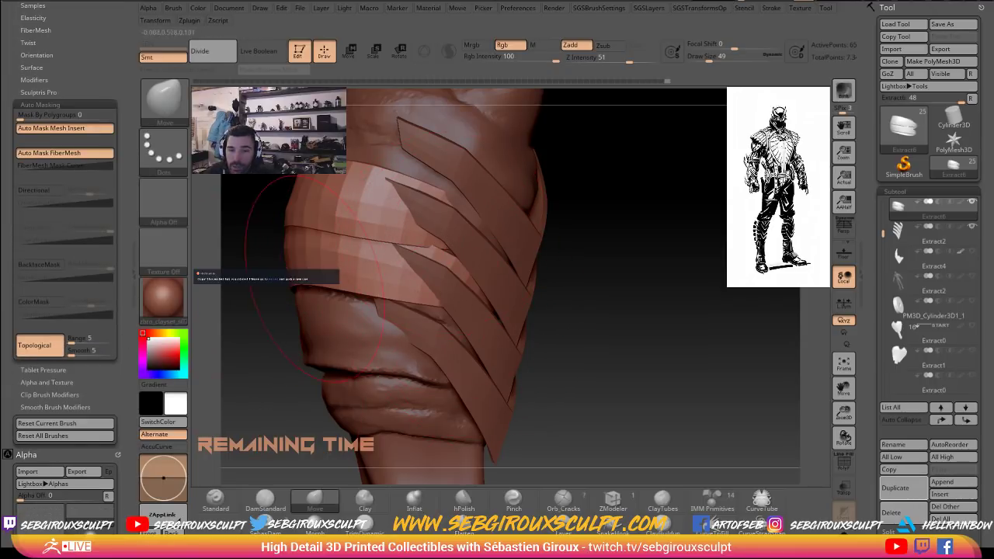
# Pull the strip ends farther beneath the straps with the topological Move brush, then reduce its Draw Size to 23.
pyautogui.moveTo(443, 244)
pyautogui.mouseDown()
pyautogui.moveTo(454, 252)
pyautogui.moveTo(442, 237)
pyautogui.mouseUp()
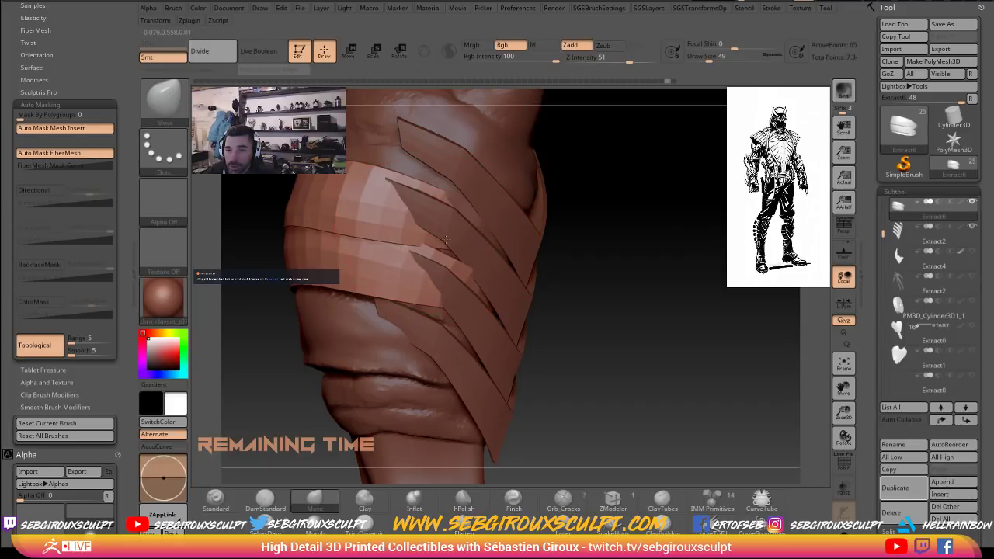
pyautogui.moveTo(603, 266); pyautogui.dragTo(549, 201)
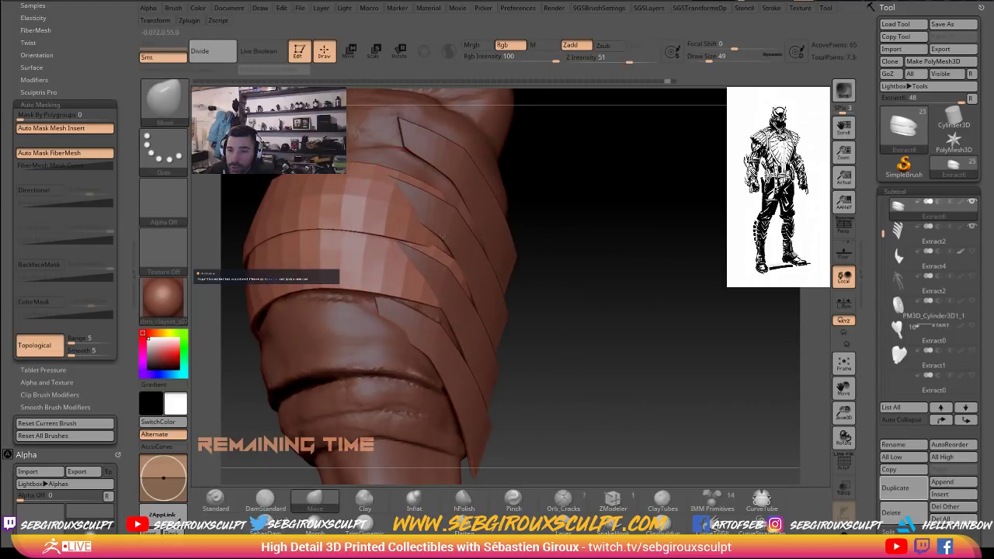
pyautogui.press('space')
pyautogui.click(440, 238)
# Hide the diagonal straps and reshape the upper strip's exposed end with an enlarged Move brush.
pyautogui.click(971, 227)
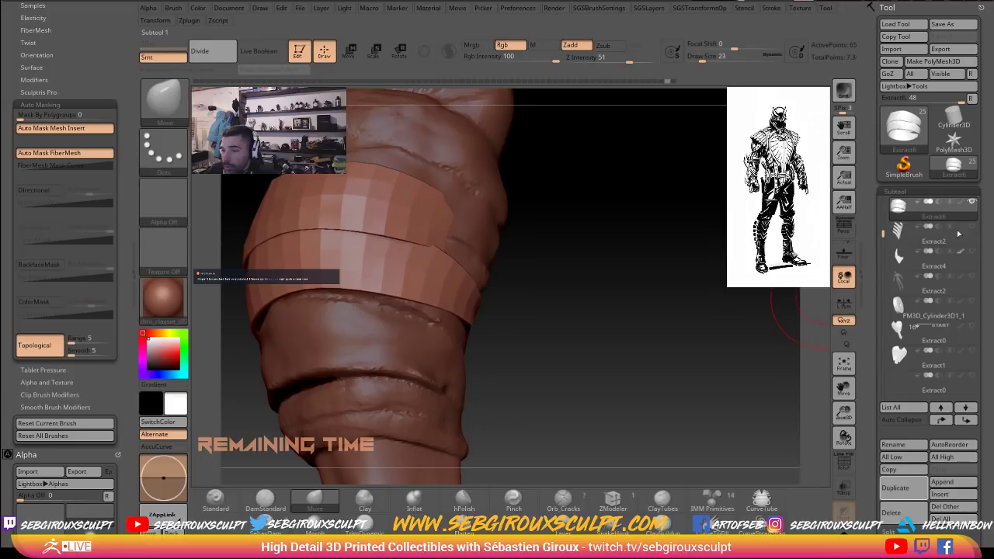
pyautogui.moveTo(697, 246); pyautogui.dragTo(470, 235)
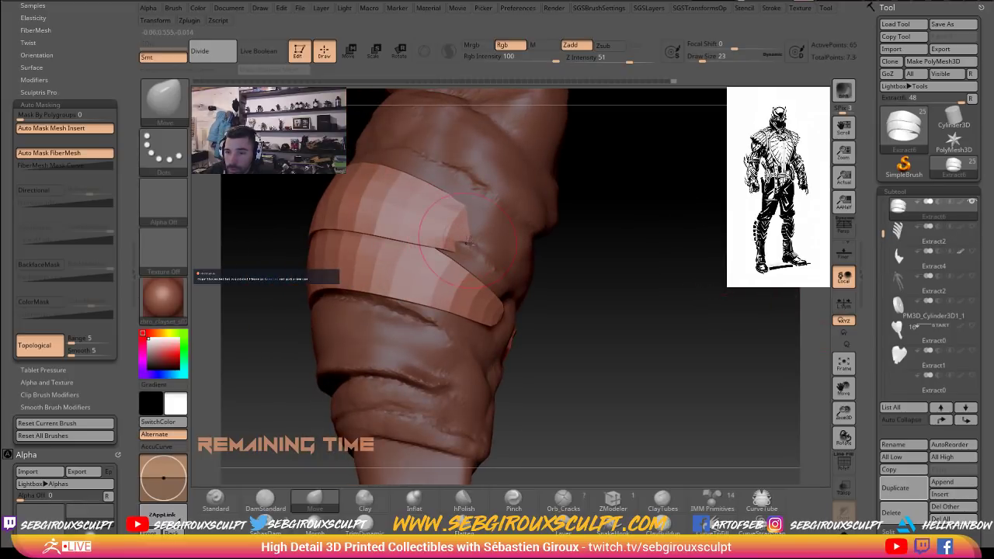
pyautogui.press('space')
pyautogui.click(470, 239)
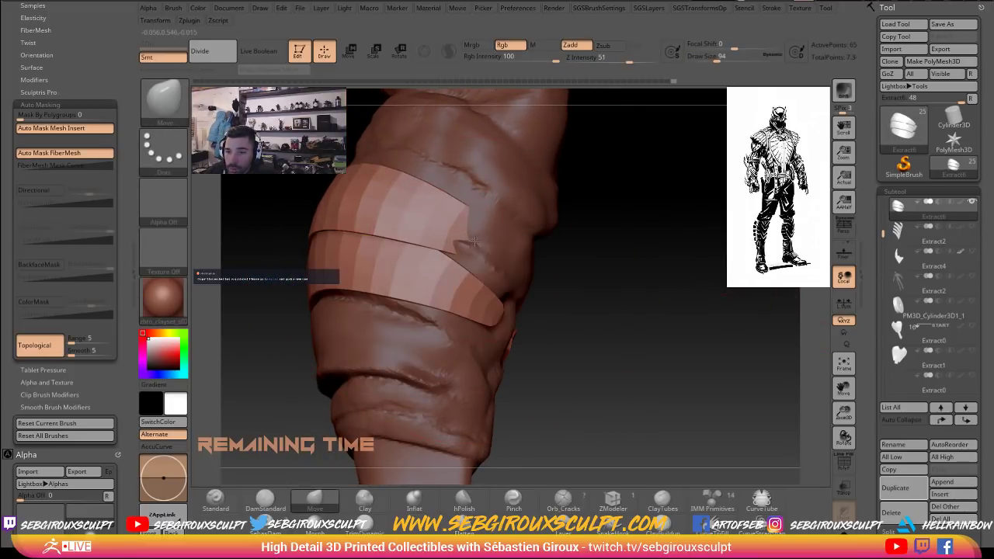
pyautogui.moveTo(461, 230)
pyautogui.mouseDown()
pyautogui.moveTo(497, 253)
pyautogui.moveTo(563, 250)
pyautogui.moveTo(579, 201)
pyautogui.mouseUp()
# Close the gap between the two strips with the Move brush at Draw Size 29, undoing unwanted changes.
pyautogui.press('space')
pyautogui.click(425, 230)
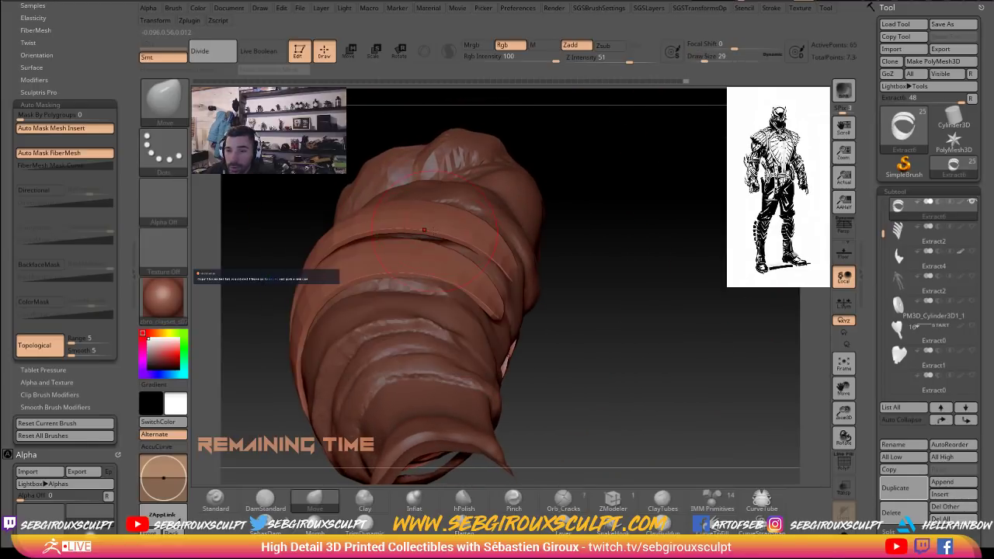
pyautogui.hotkey('ctrl', 'z')
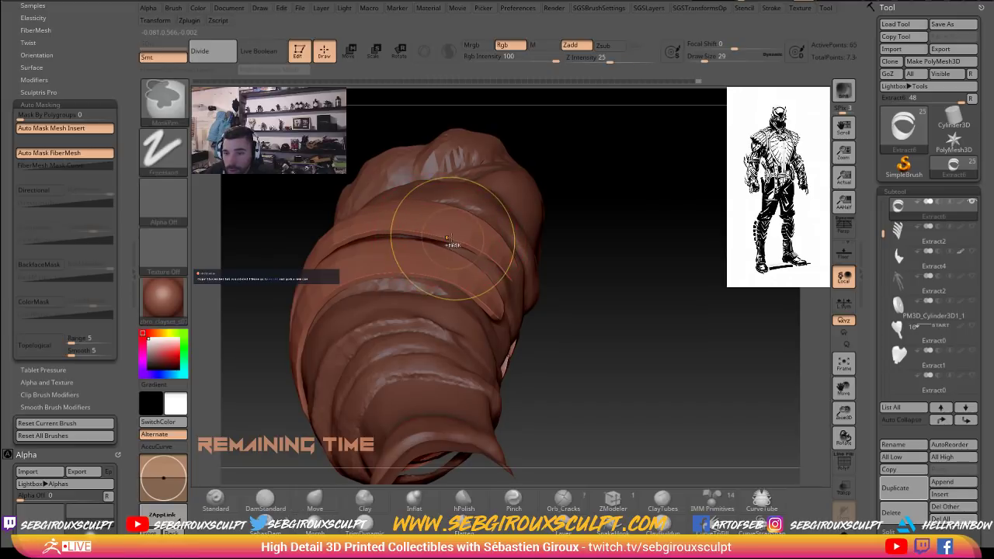
pyautogui.moveTo(586, 215); pyautogui.dragTo(588, 184)
pyautogui.hotkey('ctrl', 'z')
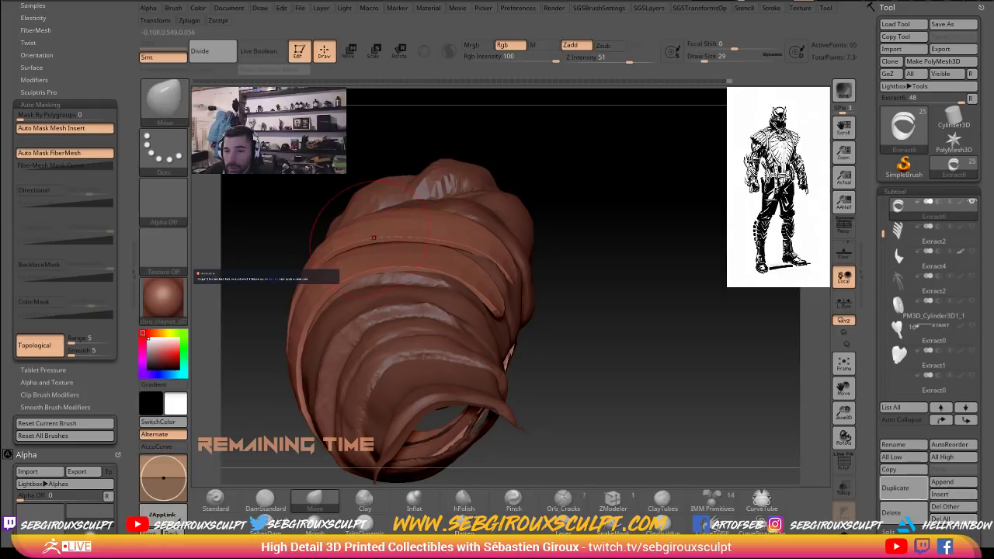
# Adjust the strips' outer contour along the leg with the Move brush at Draw Size 44 and then 27.
pyautogui.moveTo(583, 195)
pyautogui.mouseDown()
pyautogui.moveTo(598, 207)
pyautogui.moveTo(573, 206)
pyautogui.moveTo(592, 204)
pyautogui.mouseUp()
pyautogui.moveTo(297, 225); pyautogui.dragTo(310, 281)
pyautogui.press('s')
pyautogui.moveTo(308, 282); pyautogui.dragTo(319, 291)
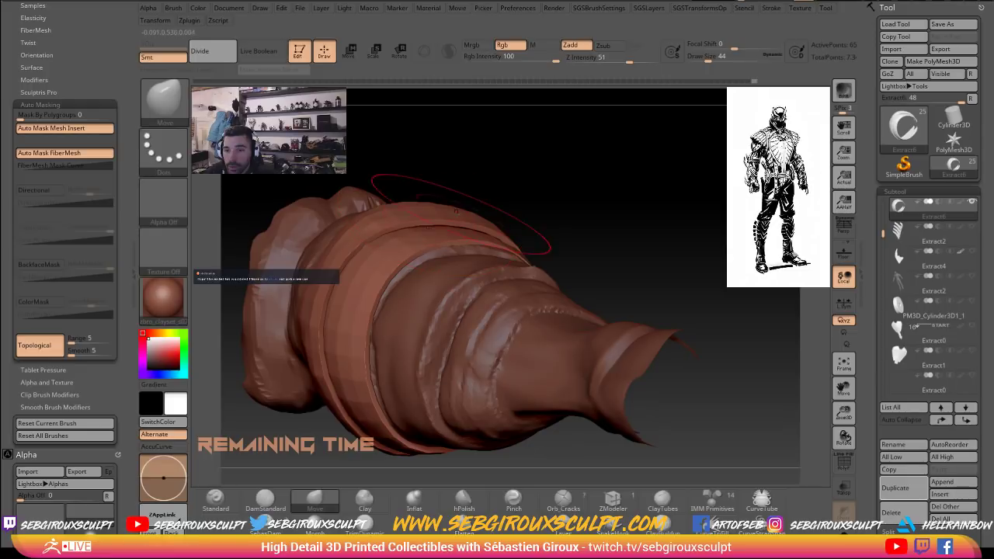
pyautogui.moveTo(434, 195); pyautogui.dragTo(440, 199)
pyautogui.press('s')
pyautogui.moveTo(449, 217); pyautogui.dragTo(435, 218)
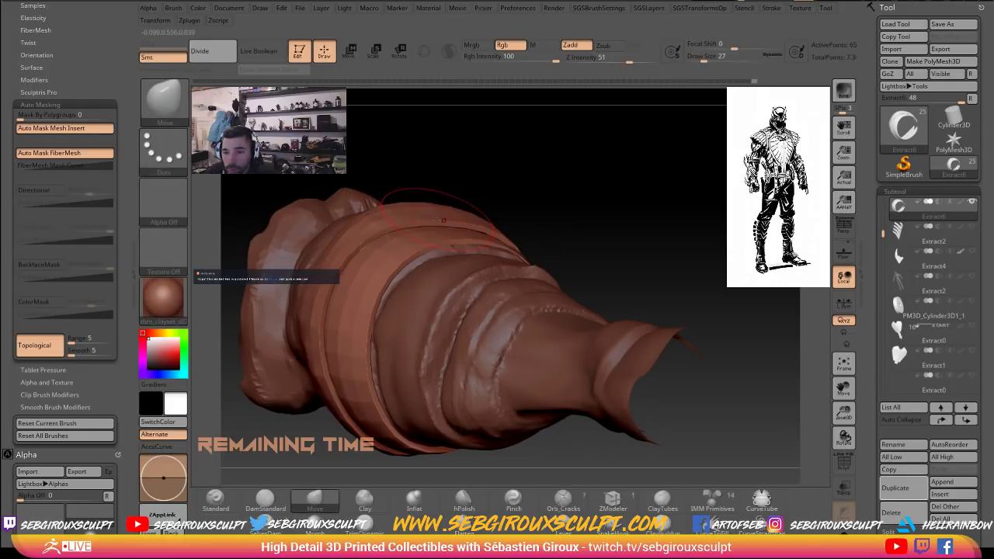
# Tighten the upper strip against the lower one all around the leg with the Move brush at Draw Size 27.
pyautogui.moveTo(586, 231)
pyautogui.mouseDown()
pyautogui.moveTo(568, 222)
pyautogui.moveTo(592, 257)
pyautogui.moveTo(604, 249)
pyautogui.moveTo(640, 288)
pyautogui.moveTo(653, 320)
pyautogui.mouseUp()
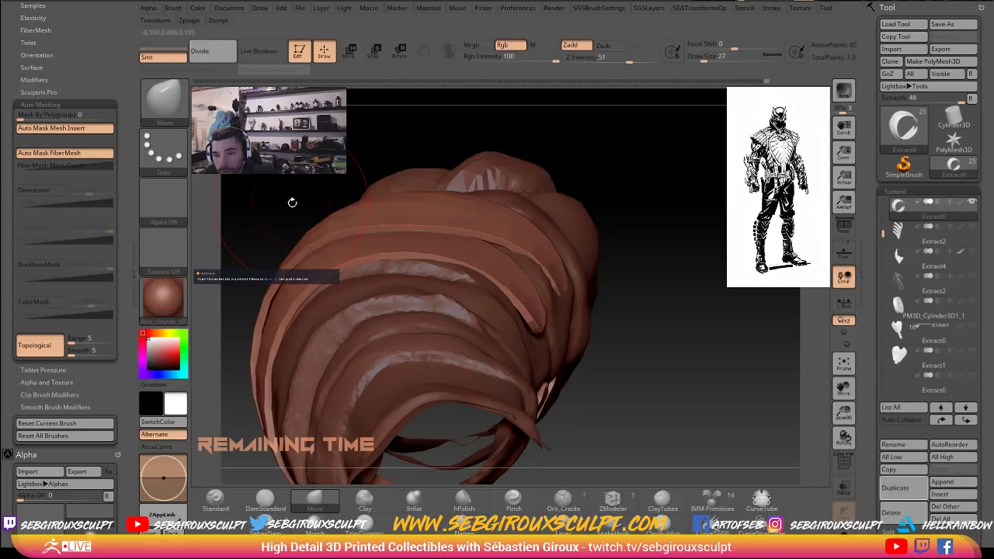
pyautogui.moveTo(292, 203); pyautogui.dragTo(355, 242)
pyautogui.moveTo(327, 211); pyautogui.dragTo(349, 249)
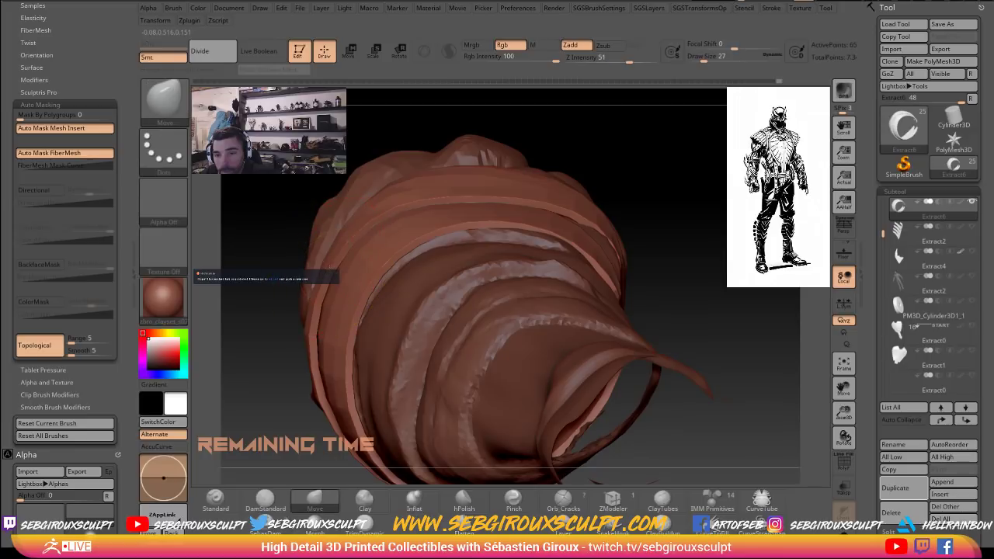
pyautogui.moveTo(260, 235); pyautogui.dragTo(332, 260)
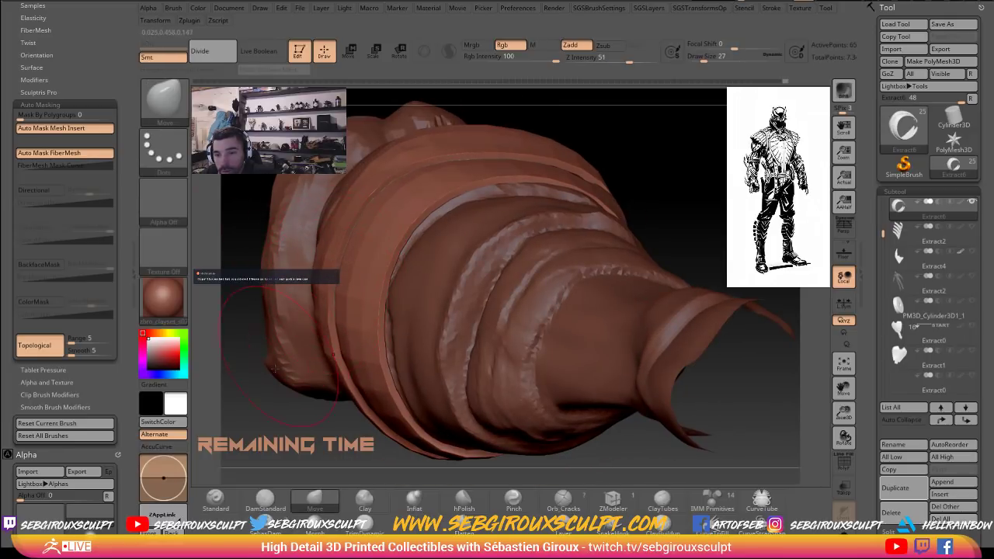
pyautogui.moveTo(278, 377); pyautogui.dragTo(478, 287)
pyautogui.keyDown('alt'); pyautogui.moveTo(707, 224); pyautogui.dragTo(657, 182); pyautogui.keyUp('alt')
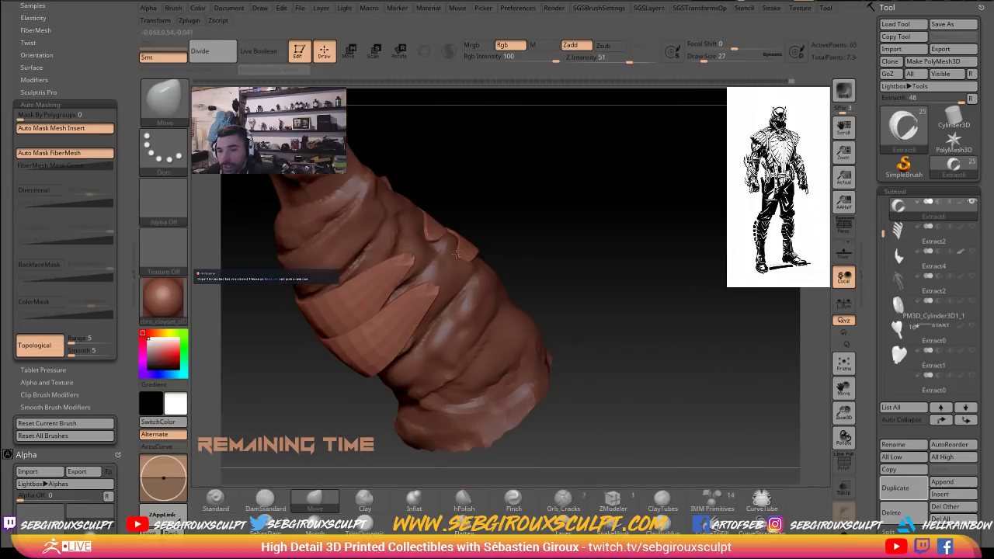
pyautogui.moveTo(457, 254); pyautogui.dragTo(498, 312)
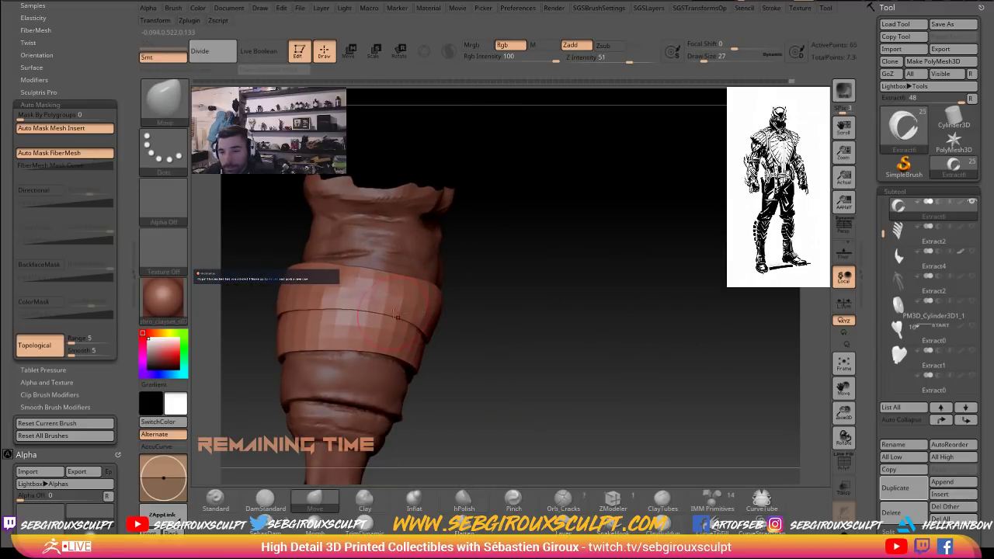
# Even out the two strips across the front of the leg using the Move brush at Draw Size 46 and then 17.
pyautogui.press('space')
pyautogui.click(396, 317)
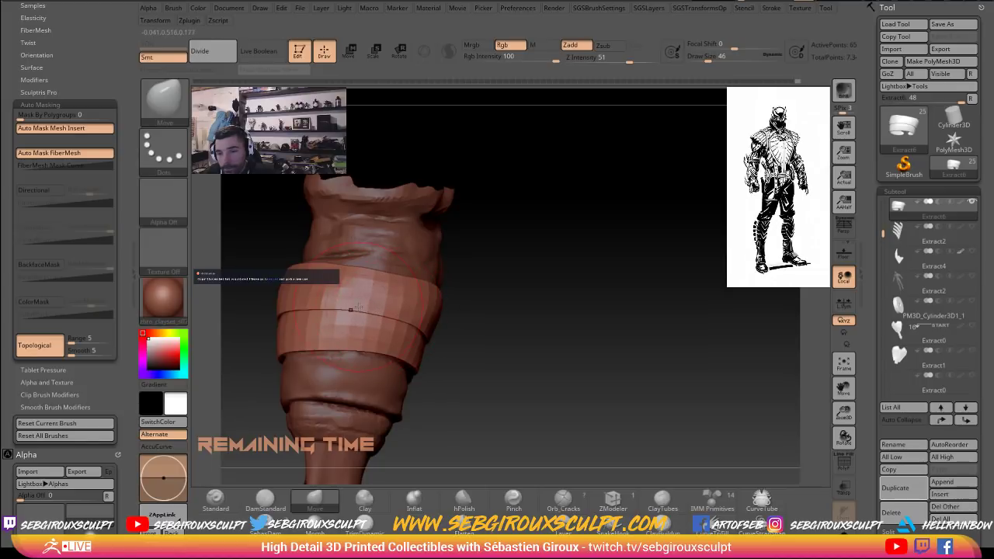
pyautogui.moveTo(398, 298); pyautogui.dragTo(436, 281, button='right')
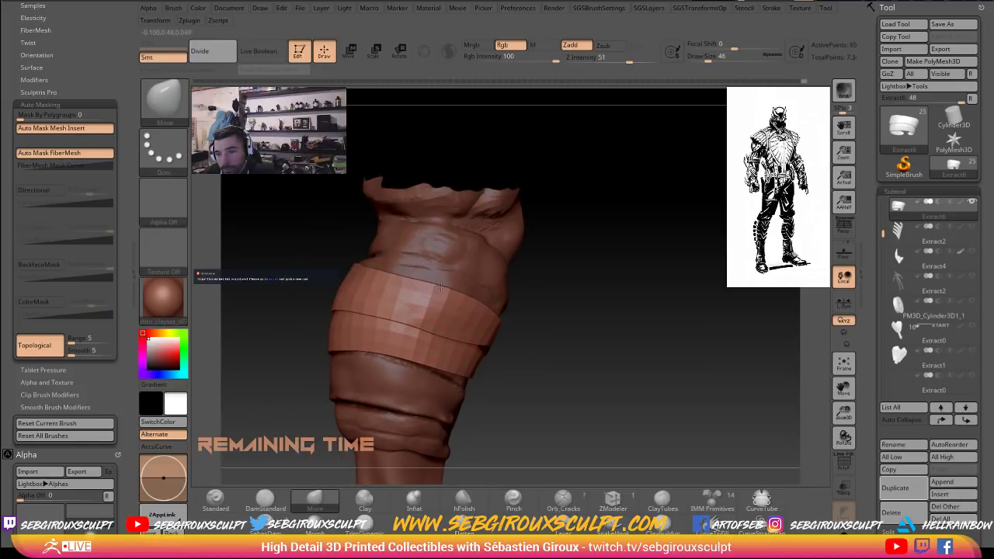
pyautogui.press('space')
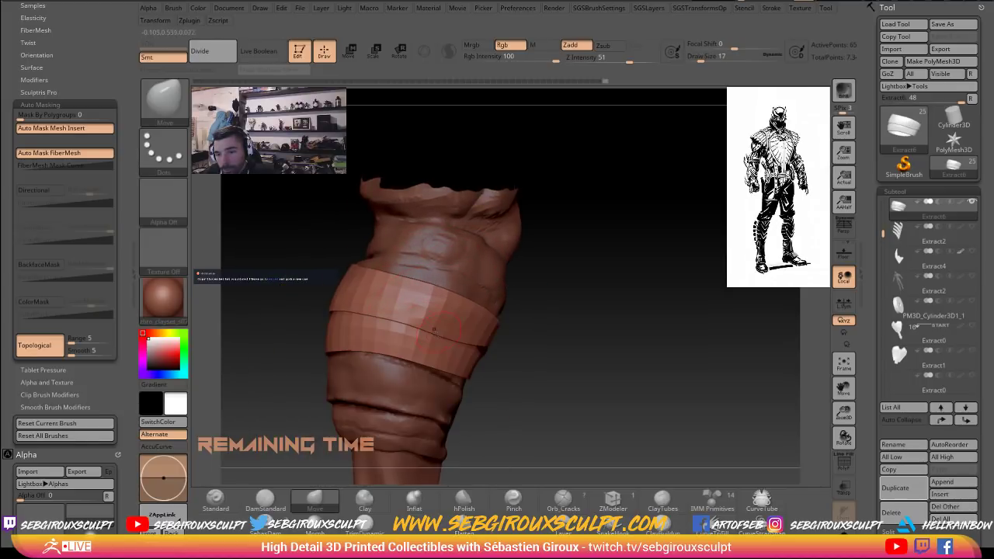
pyautogui.moveTo(537, 343); pyautogui.dragTo(435, 349)
# Refine the seam between the strips with the Move brush at Draw Size 25, then smooth it at Draw Size 13.
pyautogui.press('space')
pyautogui.click(429, 339)
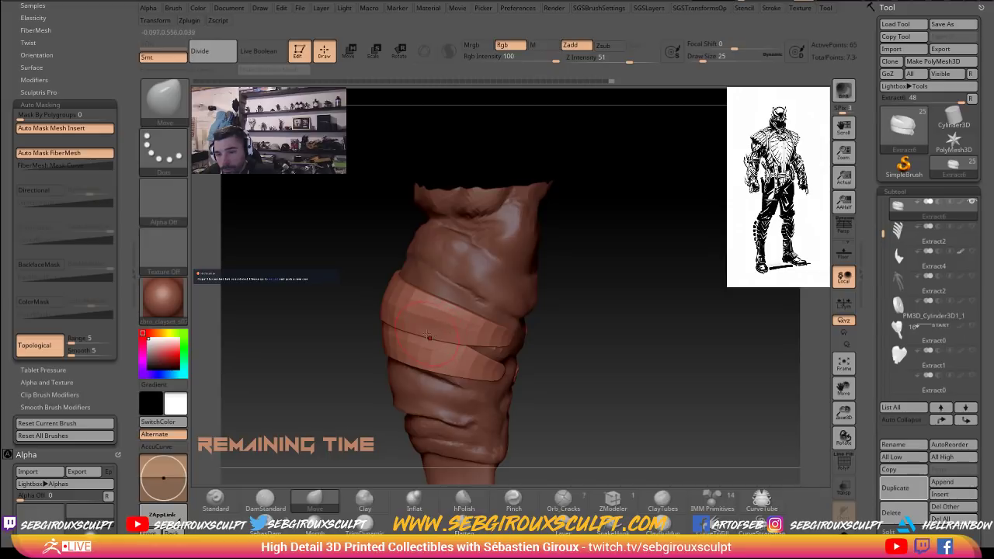
pyautogui.moveTo(345, 316); pyautogui.dragTo(412, 312)
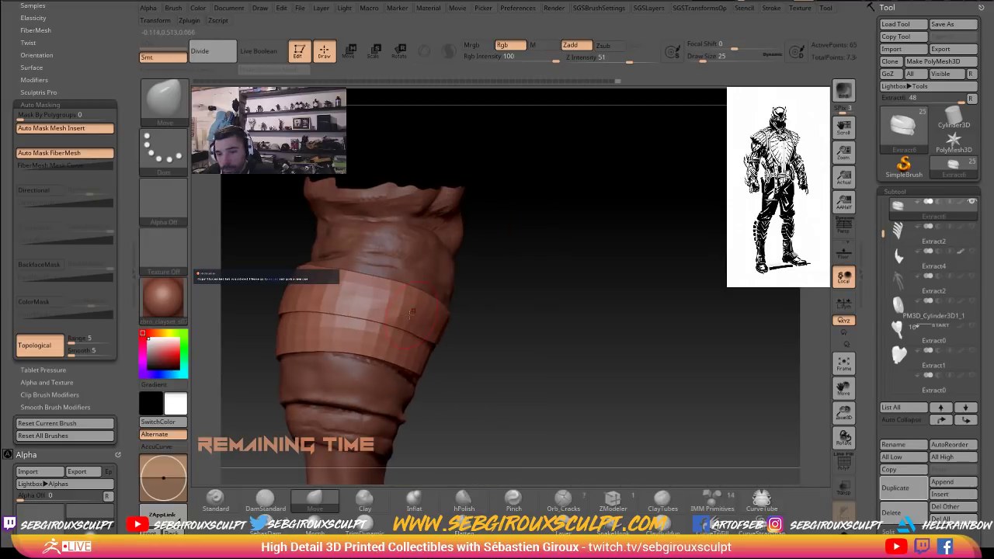
pyautogui.moveTo(492, 337)
pyautogui.mouseDown()
pyautogui.moveTo(497, 271)
pyautogui.moveTo(521, 317)
pyautogui.moveTo(446, 332)
pyautogui.mouseUp()
pyautogui.press('shift')
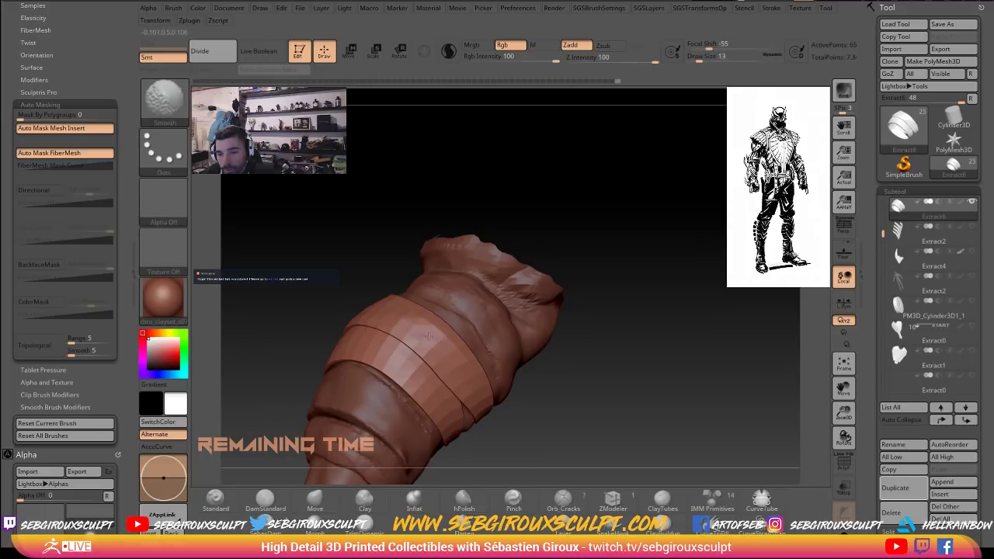
pyautogui.moveTo(468, 362); pyautogui.dragTo(499, 370)
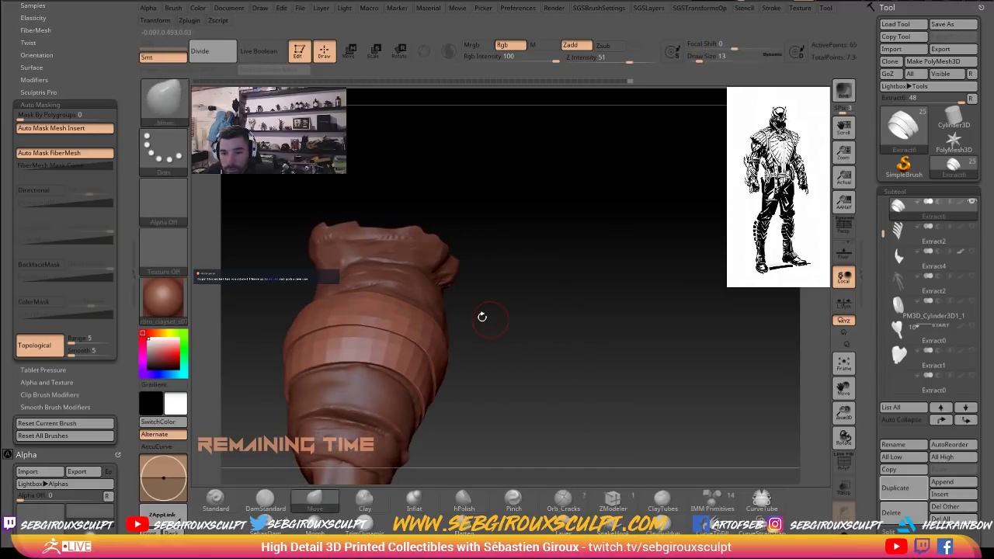
# Fit the strips' edges and tapered ends on the other side of the leg with the Move brush at Draw Size 29.
pyautogui.moveTo(481, 315)
pyautogui.mouseDown()
pyautogui.moveTo(528, 330)
pyautogui.moveTo(323, 251)
pyautogui.mouseUp()
pyautogui.moveTo(491, 327); pyautogui.dragTo(501, 344)
pyautogui.press('space')
pyautogui.moveTo(376, 336); pyautogui.dragTo(377, 337)
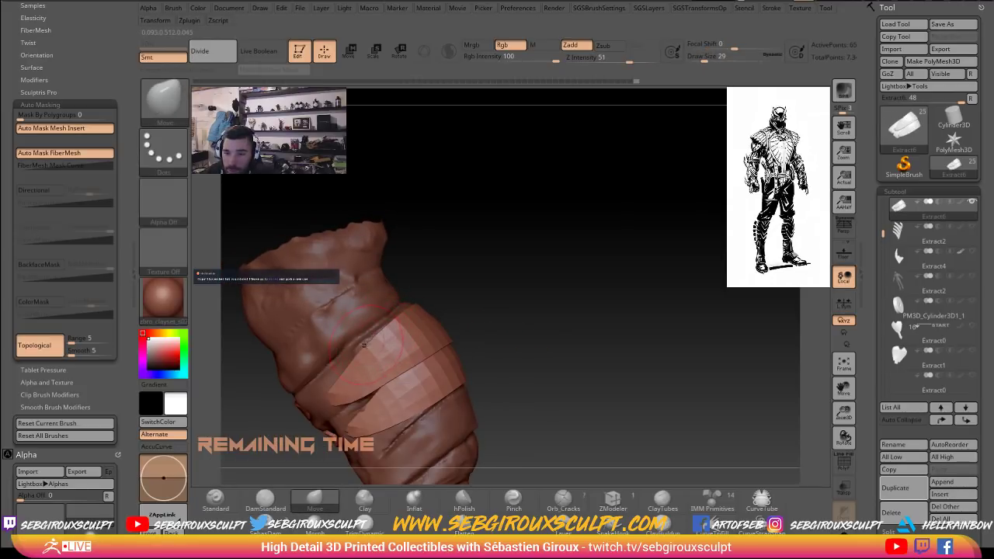
pyautogui.keyDown('shift'); pyautogui.moveTo(487, 355); pyautogui.dragTo(531, 323); pyautogui.keyUp('shift')
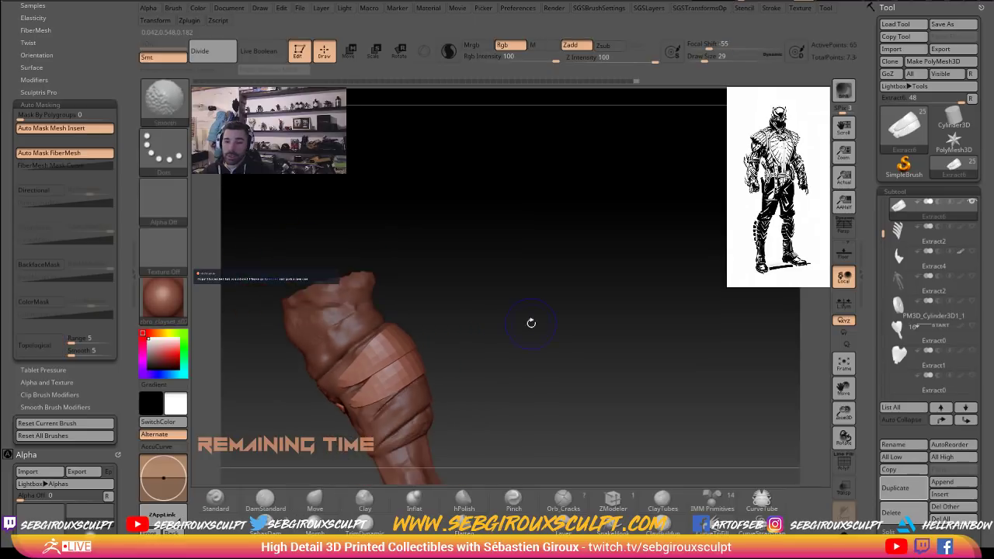
pyautogui.moveTo(555, 365)
pyautogui.keyDown('shift'); pyautogui.mouseDown()
pyautogui.moveTo(576, 356)
pyautogui.moveTo(613, 381)
pyautogui.moveTo(547, 365)
pyautogui.mouseUp(); pyautogui.keyUp('shift')
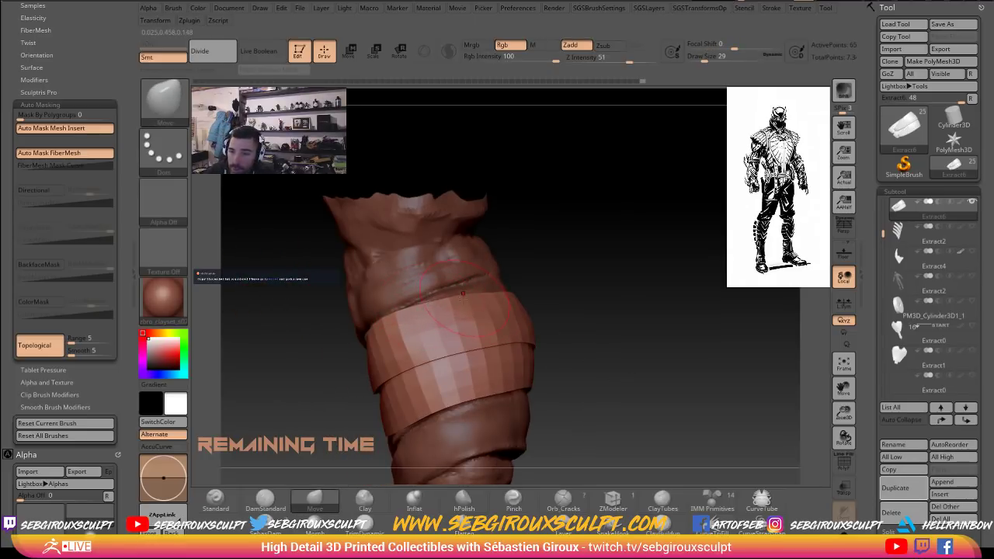
pyautogui.keyDown('alt'); pyautogui.moveTo(572, 300); pyautogui.dragTo(575, 267); pyautogui.keyUp('alt')
pyautogui.moveTo(575, 266)
pyautogui.keyDown('shift'); pyautogui.mouseDown()
pyautogui.moveTo(583, 304)
pyautogui.moveTo(598, 313)
pyautogui.moveTo(575, 230)
pyautogui.moveTo(590, 244)
pyautogui.moveTo(599, 331)
pyautogui.moveTo(649, 350)
pyautogui.moveTo(639, 357)
pyautogui.moveTo(584, 298)
pyautogui.mouseUp(); pyautogui.keyUp('shift')
# Try to separate the two strips into individual subtools with Groups Split.
pyautogui.press('space')
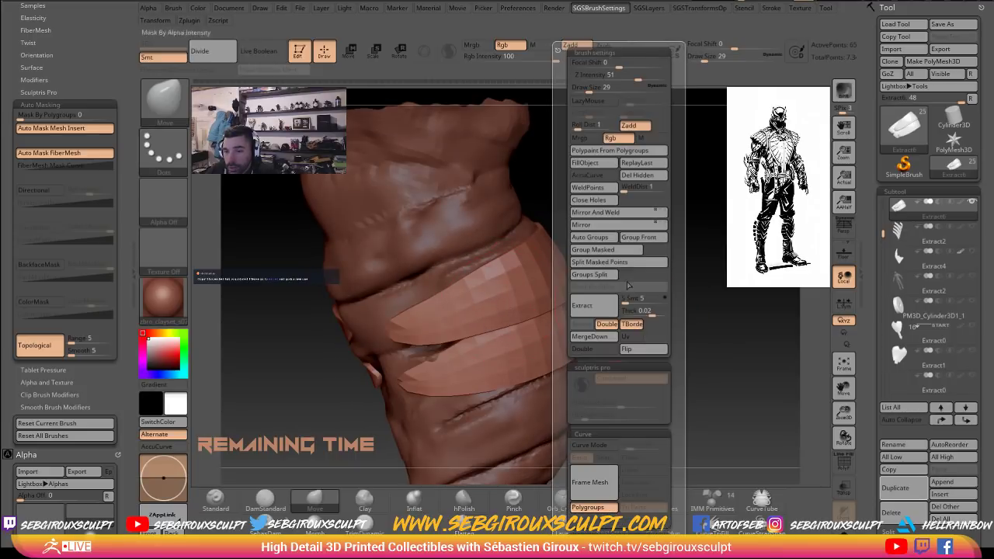
pyautogui.click(586, 276)
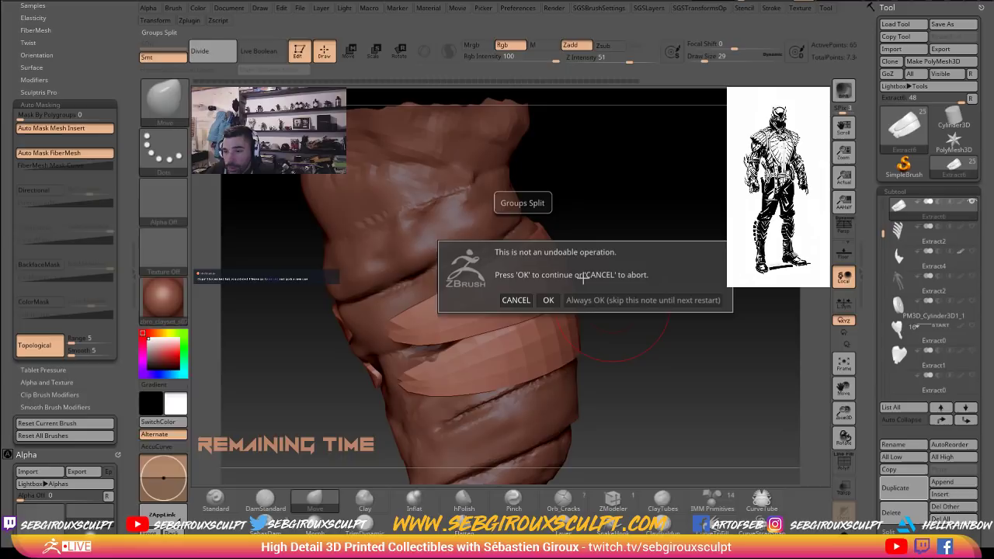
pyautogui.click(547, 300)
pyautogui.press('2')
# Assign each of the two strips its own polygroup and check the grouping with the polyframe display.
pyautogui.press('space')
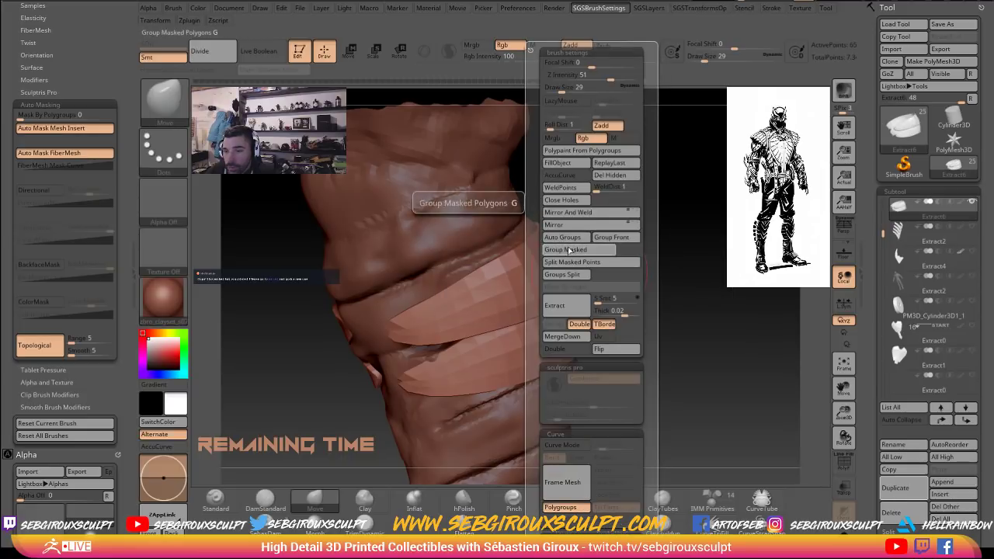
pyautogui.click(569, 250)
pyautogui.click(845, 464)
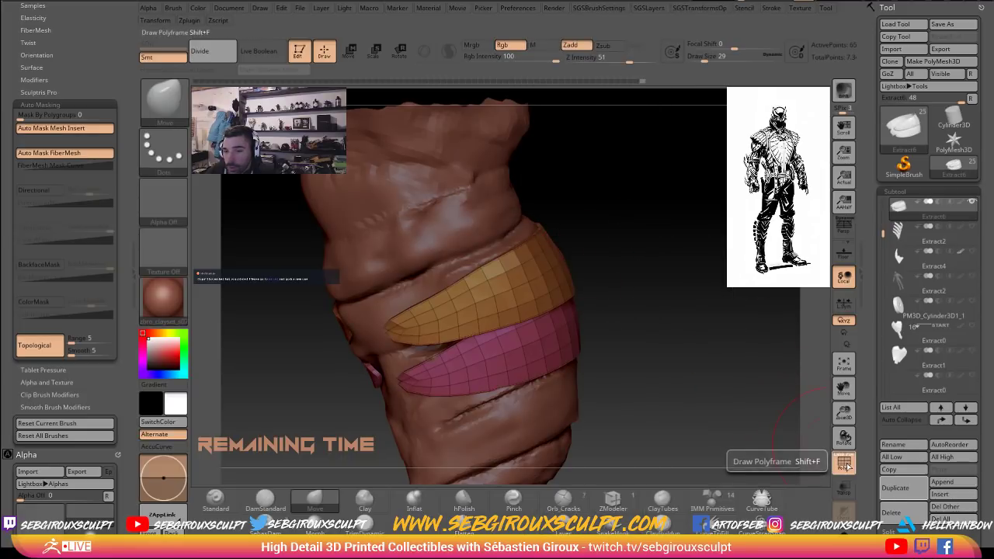
pyautogui.click(848, 466)
pyautogui.moveTo(714, 336); pyautogui.dragTo(672, 335)
pyautogui.keyDown('ctrl'); pyautogui.keyDown('shift'); pyautogui.click(556, 335); pyautogui.keyUp('shift'); pyautogui.keyUp('ctrl')
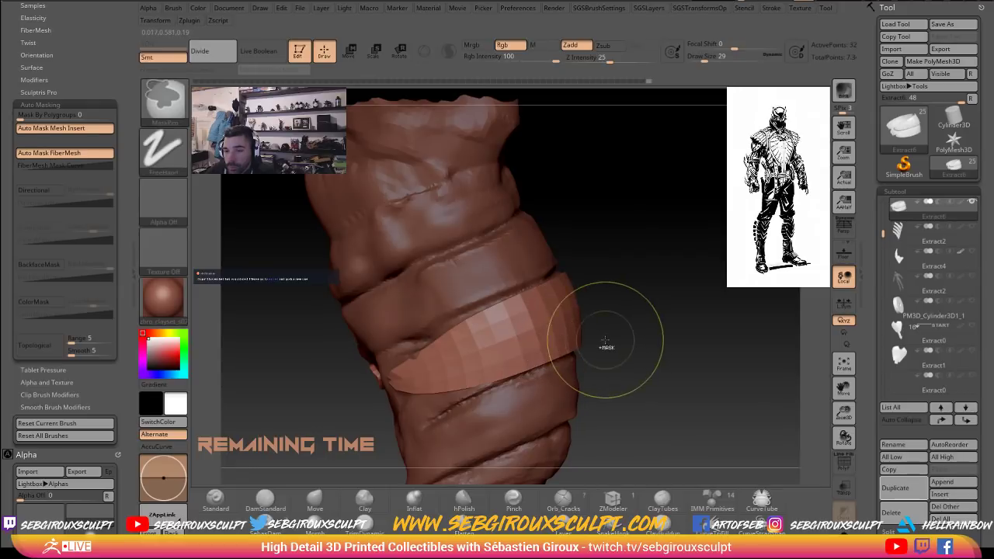
pyautogui.keyDown('ctrl'); pyautogui.keyDown('shift'); pyautogui.click(622, 342); pyautogui.keyUp('shift'); pyautogui.keyUp('ctrl')
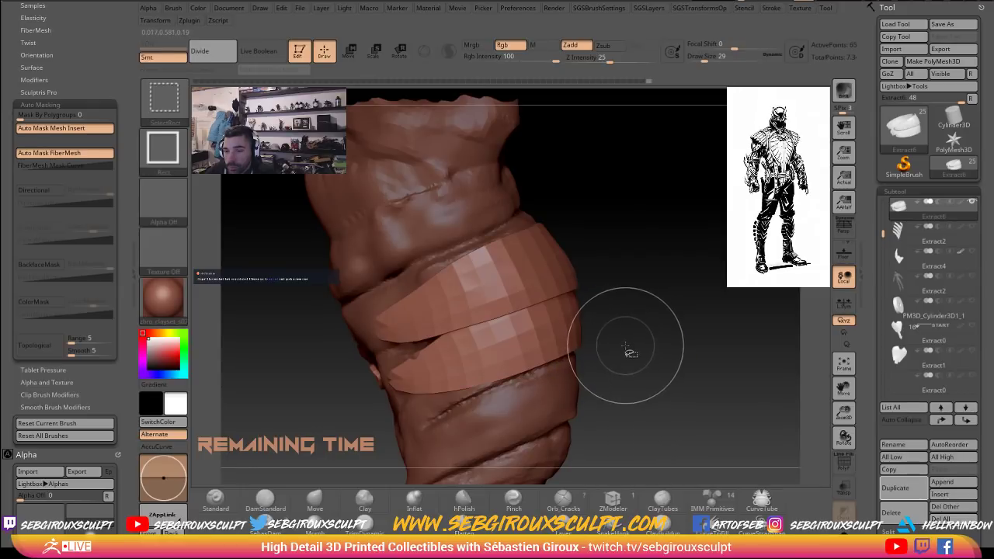
pyautogui.keyDown('ctrl'); pyautogui.keyDown('shift'); pyautogui.click(557, 342); pyautogui.keyUp('shift'); pyautogui.keyUp('ctrl')
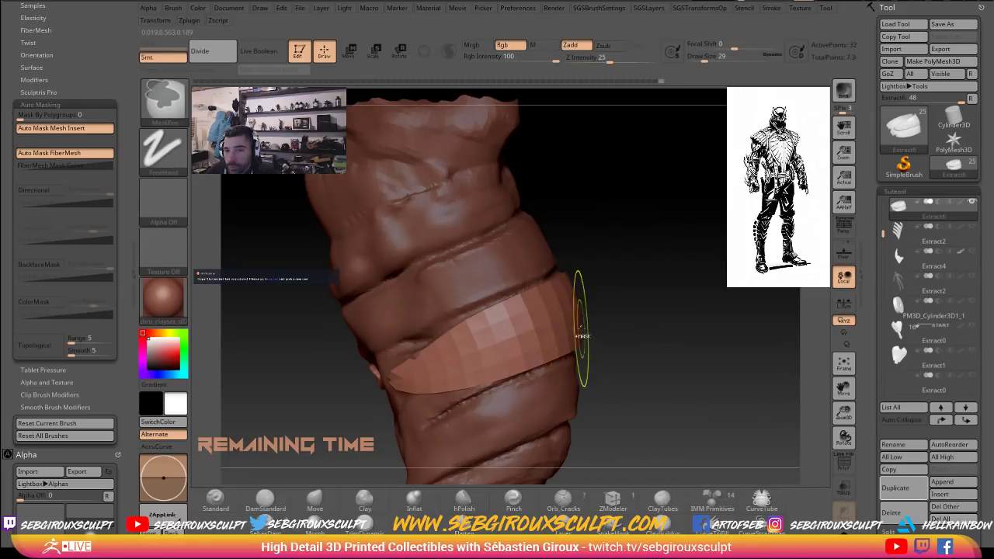
pyautogui.keyDown('ctrl'); pyautogui.keyDown('shift'); pyautogui.moveTo(598, 326); pyautogui.dragTo(623, 346); pyautogui.keyUp('shift'); pyautogui.keyUp('ctrl')
pyautogui.keyDown('ctrl'); pyautogui.click(621, 342); pyautogui.keyUp('ctrl')
pyautogui.keyDown('ctrl'); pyautogui.keyDown('shift'); pyautogui.click(647, 349); pyautogui.keyUp('shift'); pyautogui.keyUp('ctrl')
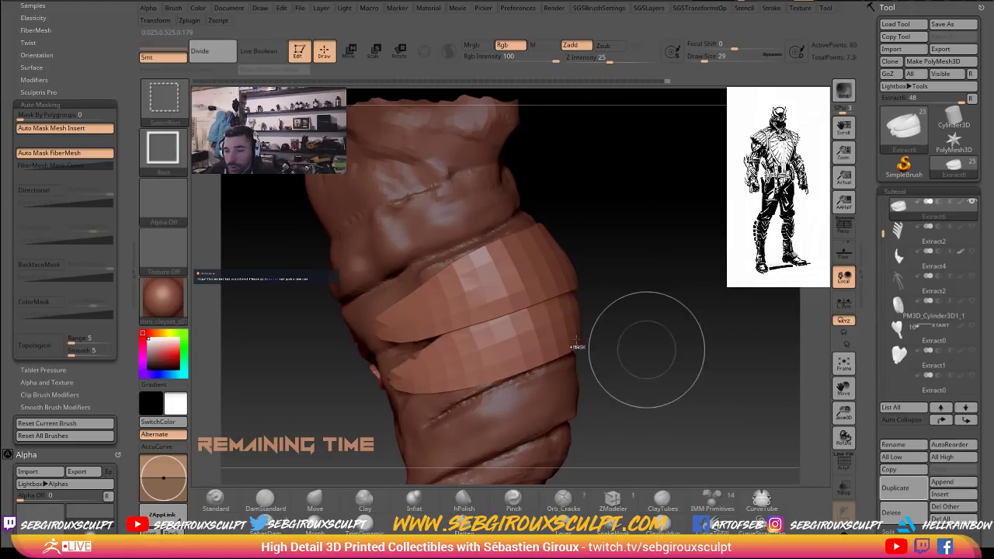
# Isolate and mask the lower strip, show both strips again, and invert the mask so only the upper strip is masked.
pyautogui.keyDown('ctrl'); pyautogui.keyDown('shift'); pyautogui.click(551, 339); pyautogui.keyUp('shift'); pyautogui.keyUp('ctrl')
pyautogui.keyDown('ctrl'); pyautogui.click(639, 341); pyautogui.keyUp('ctrl')
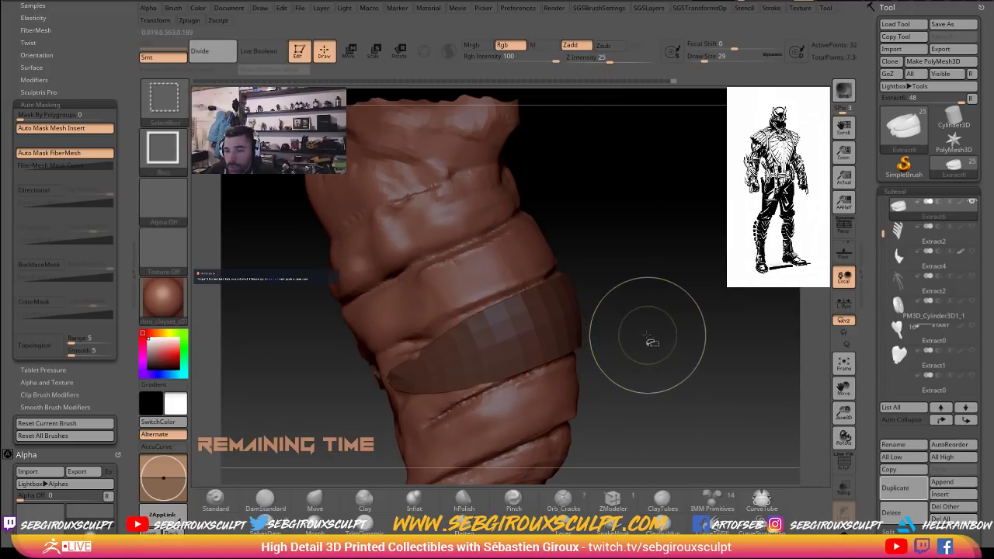
pyautogui.keyDown('ctrl'); pyautogui.keyDown('shift'); pyautogui.click(652, 337); pyautogui.keyUp('shift'); pyautogui.keyUp('ctrl')
pyautogui.keyDown('ctrl'); pyautogui.click(662, 346); pyautogui.keyUp('ctrl')
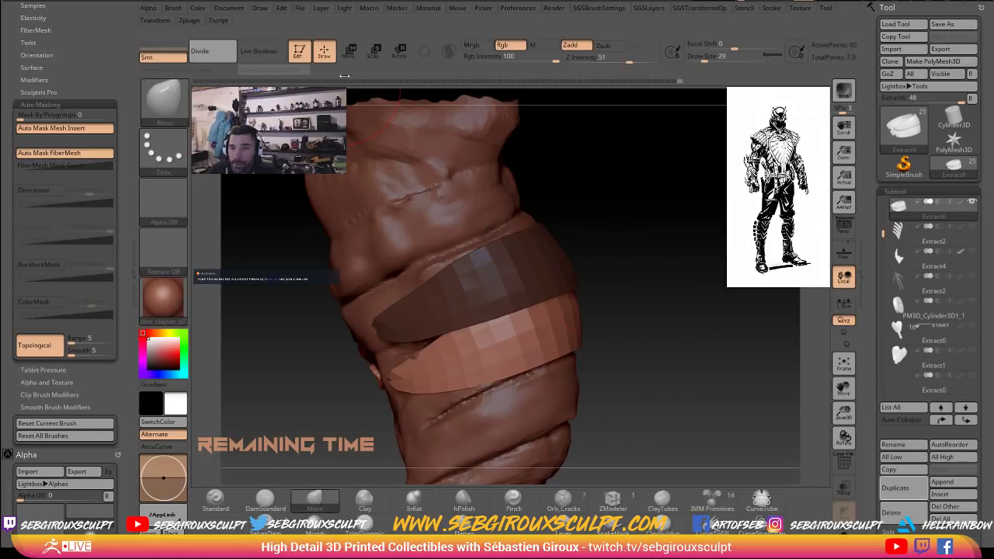
pyautogui.click(349, 51)
pyautogui.keyDown('shift'); pyautogui.moveTo(567, 329); pyautogui.dragTo(567, 412); pyautogui.keyUp('shift')
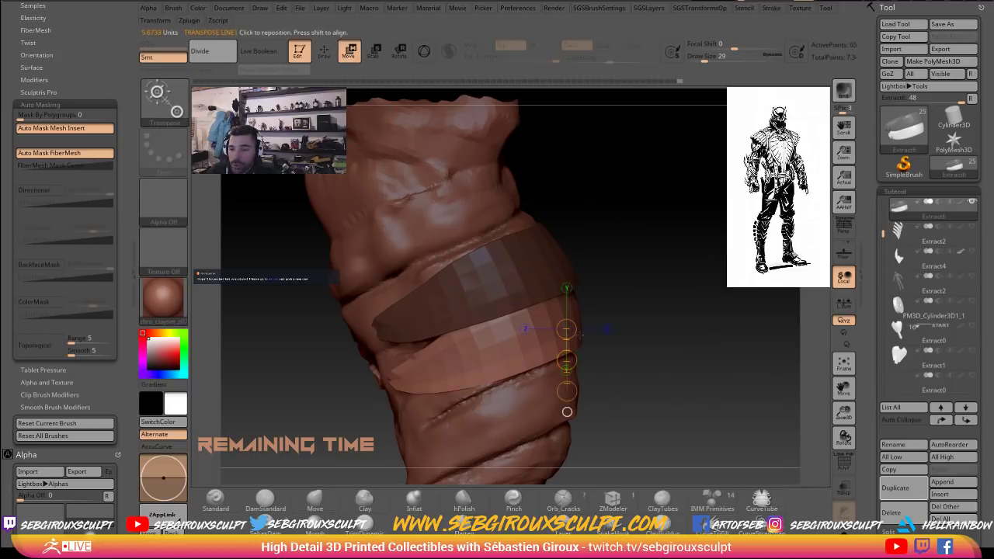
pyautogui.keyDown('ctrl'); pyautogui.moveTo(662, 290); pyautogui.dragTo(669, 319); pyautogui.keyUp('ctrl')
pyautogui.hotkey('ctrl', 'z')
pyautogui.hotkey('ctrl', 'z')
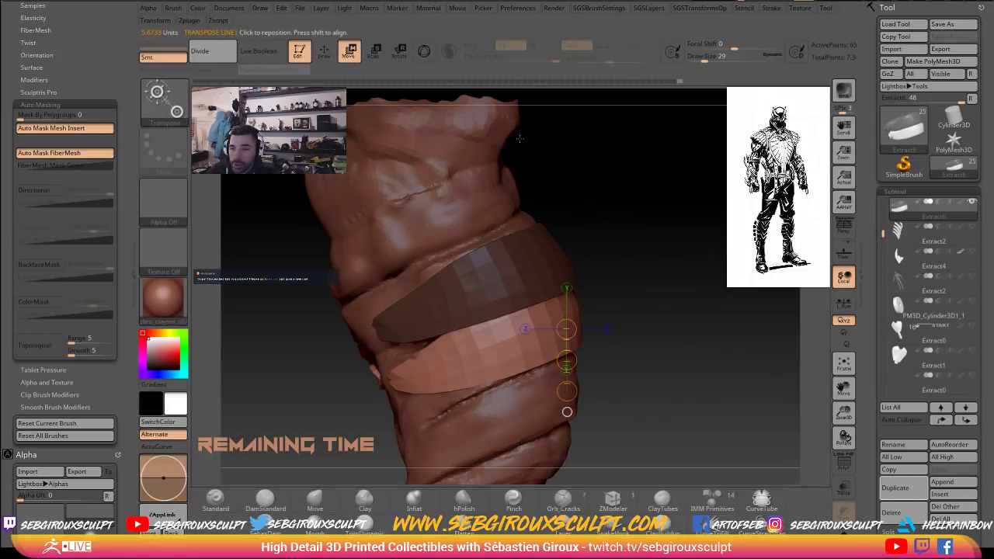
# Duplicate the lower strip and position the copy against the leg directly beneath it as a third band.
pyautogui.click(424, 52)
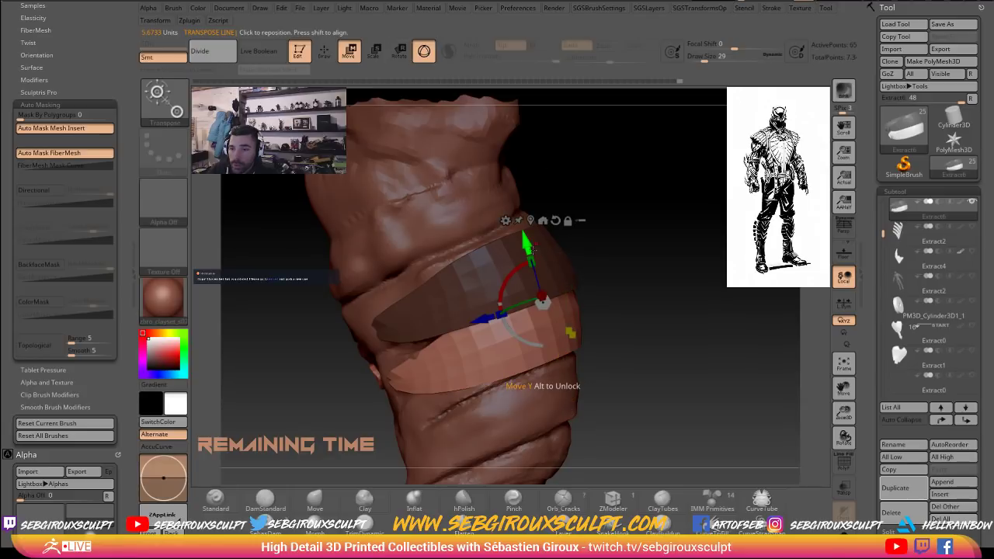
pyautogui.moveTo(520, 249); pyautogui.dragTo(524, 261)
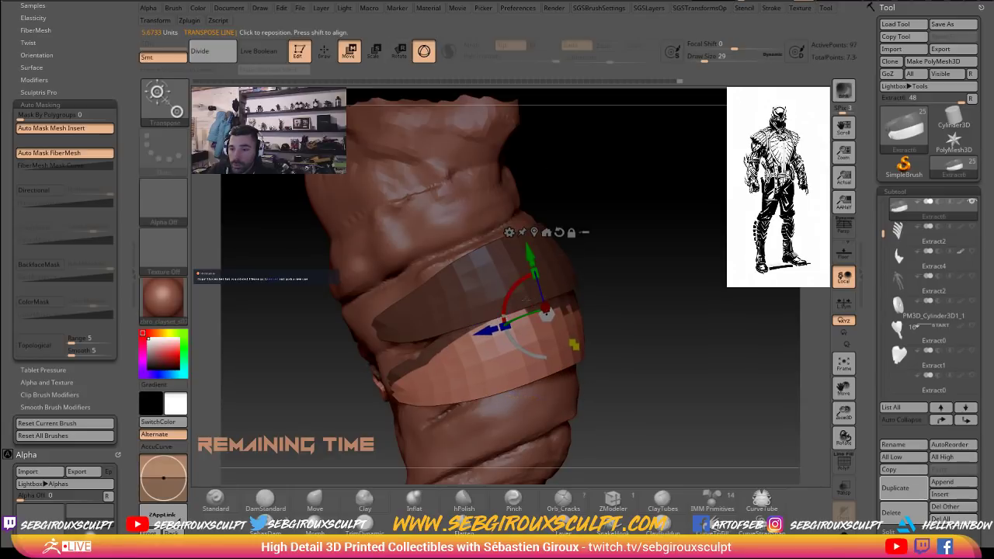
pyautogui.moveTo(547, 314); pyautogui.dragTo(534, 330)
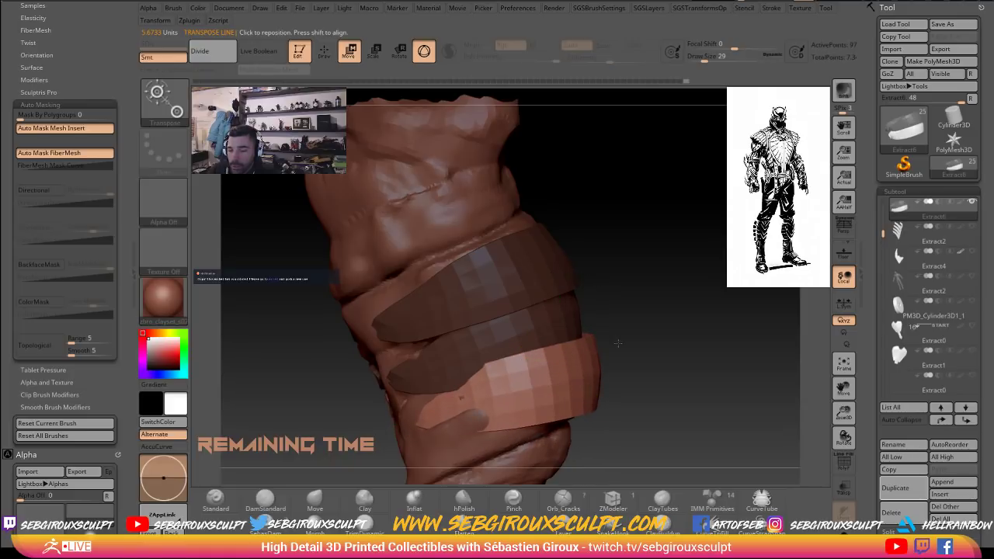
pyautogui.moveTo(618, 344)
pyautogui.mouseDown()
pyautogui.moveTo(466, 338)
pyautogui.moveTo(632, 336)
pyautogui.moveTo(631, 371)
pyautogui.mouseUp()
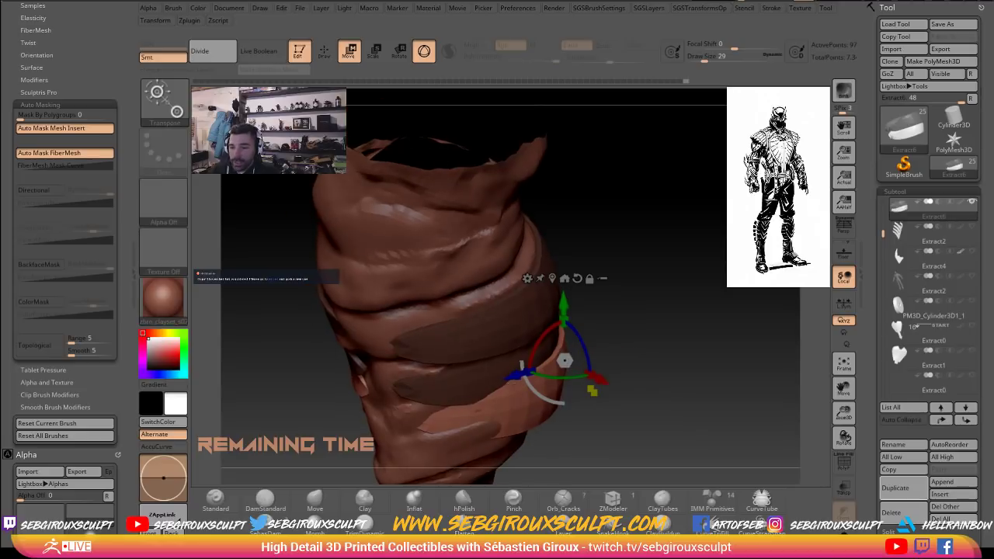
pyautogui.moveTo(517, 374); pyautogui.dragTo(509, 378)
pyautogui.moveTo(630, 372); pyautogui.dragTo(600, 332)
pyautogui.moveTo(553, 309); pyautogui.dragTo(553, 321)
pyautogui.moveTo(665, 334)
pyautogui.mouseDown()
pyautogui.moveTo(528, 327)
pyautogui.moveTo(673, 320)
pyautogui.mouseUp()
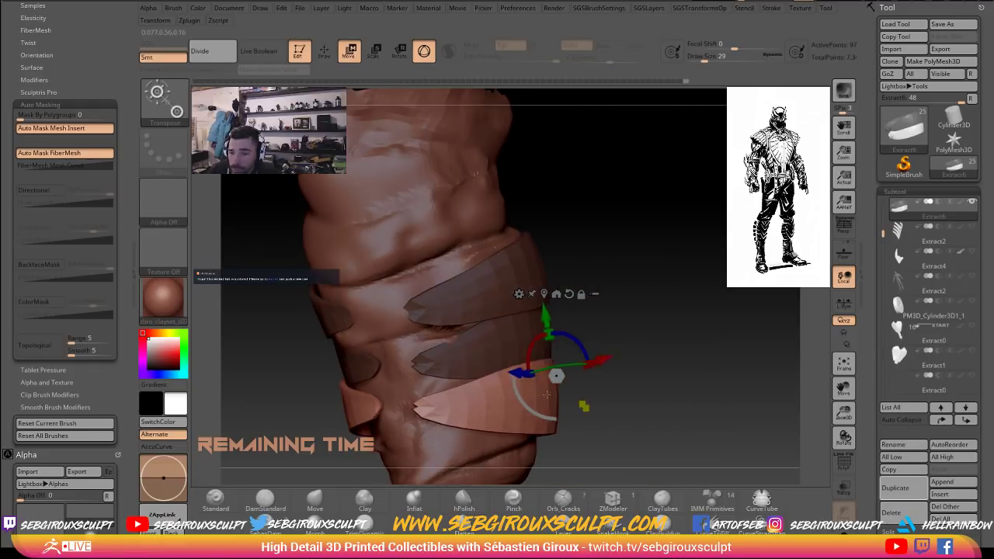
# Fit the new third strip around the narrower part of the leg with the Move brush at Draw Size 51.
pyautogui.press('q')
pyautogui.press('space')
pyautogui.click(595, 393)
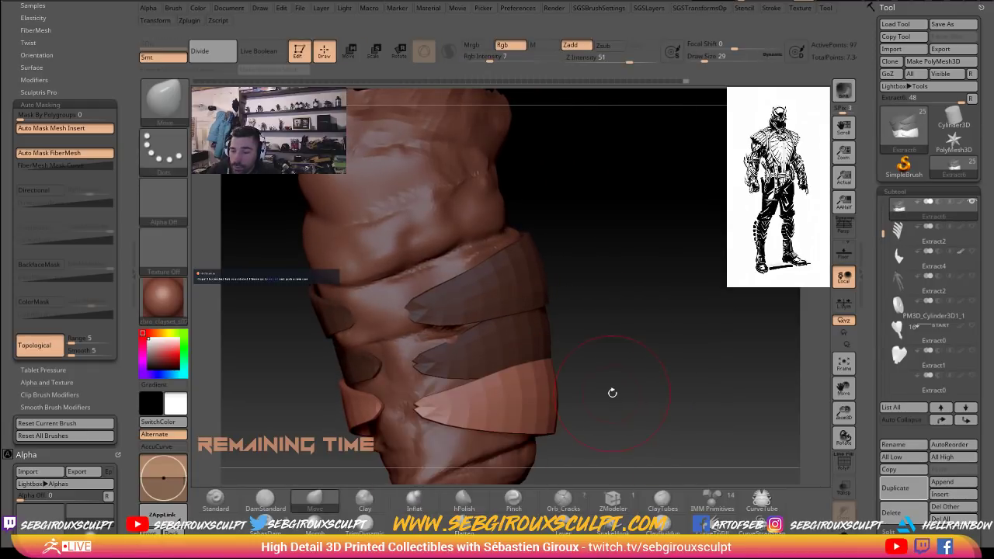
pyautogui.moveTo(613, 393)
pyautogui.mouseDown()
pyautogui.moveTo(632, 411)
pyautogui.moveTo(599, 355)
pyautogui.moveTo(506, 319)
pyautogui.moveTo(521, 355)
pyautogui.moveTo(534, 350)
pyautogui.moveTo(499, 271)
pyautogui.moveTo(536, 329)
pyautogui.moveTo(536, 296)
pyautogui.moveTo(538, 317)
pyautogui.moveTo(520, 349)
pyautogui.moveTo(513, 325)
pyautogui.moveTo(522, 343)
pyautogui.mouseUp()
pyautogui.press('space')
pyautogui.press('space')
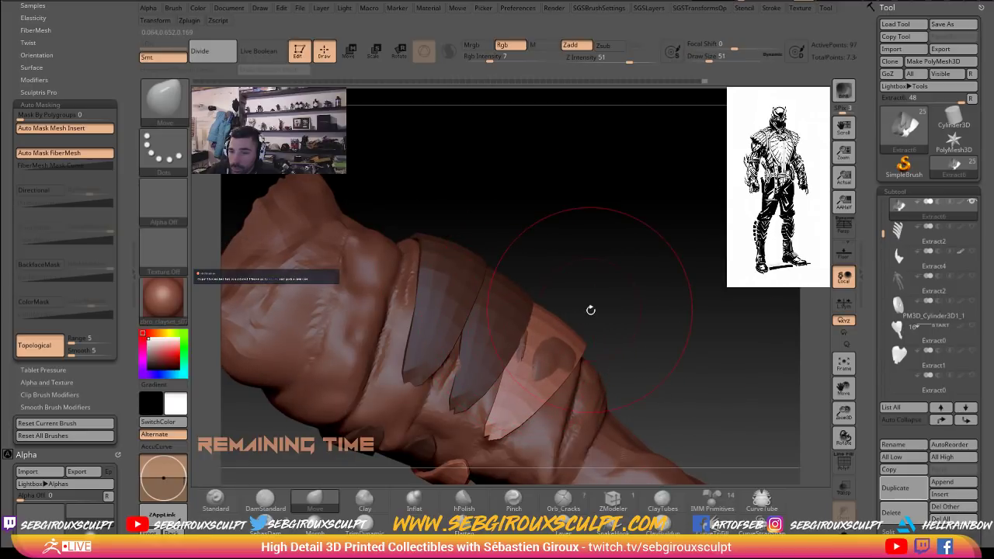
pyautogui.moveTo(591, 310)
pyautogui.mouseDown()
pyautogui.moveTo(626, 270)
pyautogui.moveTo(567, 236)
pyautogui.moveTo(613, 365)
pyautogui.mouseUp()
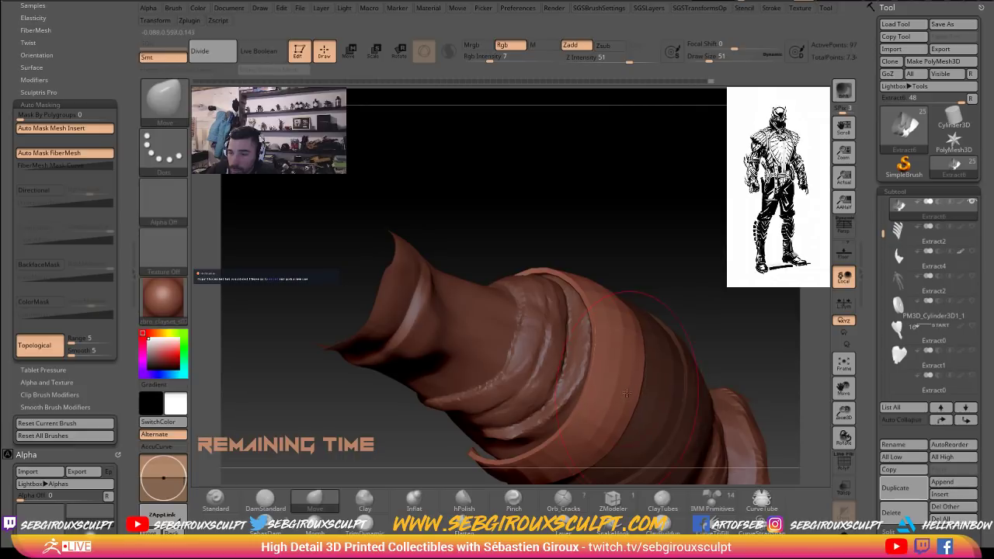
pyautogui.moveTo(713, 309); pyautogui.dragTo(616, 308)
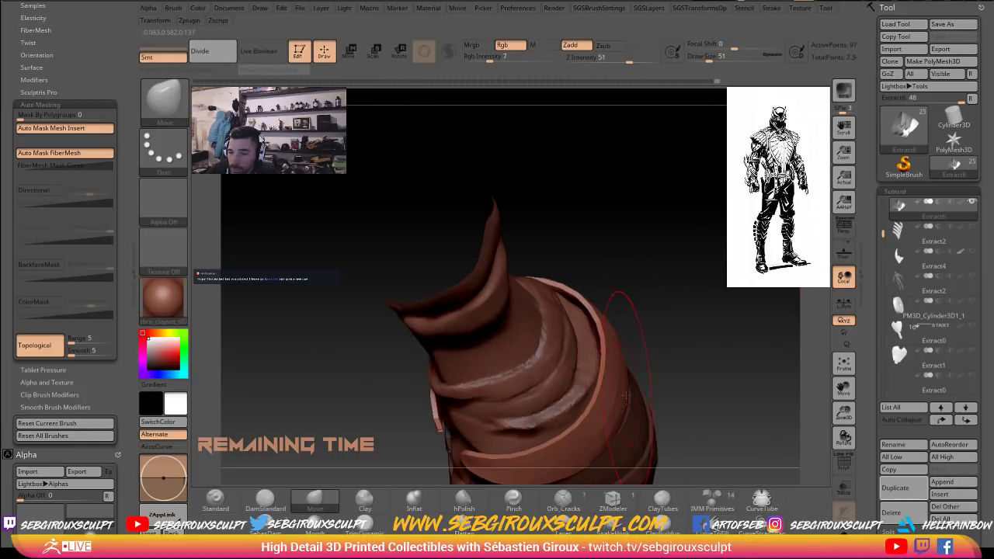
pyautogui.moveTo(703, 332)
pyautogui.mouseDown()
pyautogui.moveTo(647, 360)
pyautogui.moveTo(630, 389)
pyautogui.mouseUp()
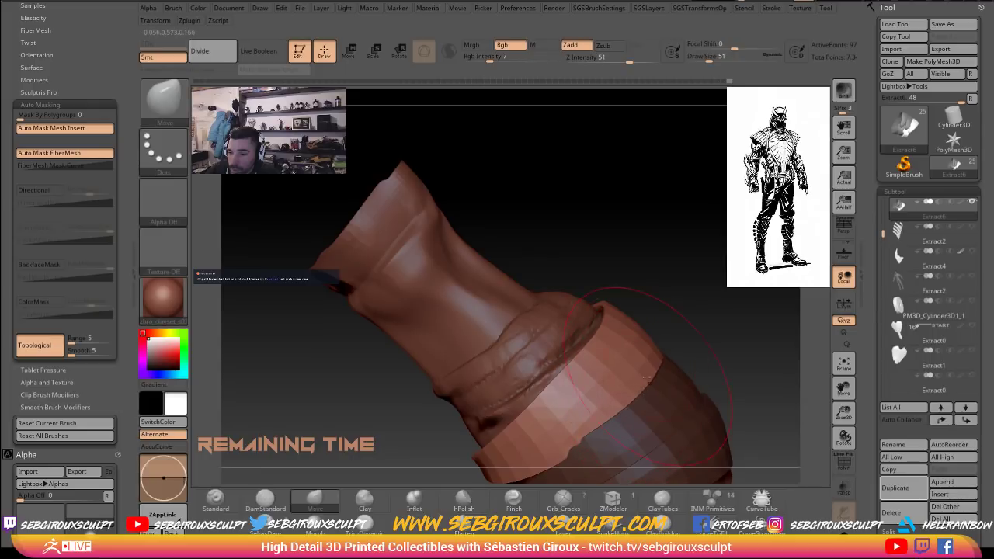
pyautogui.moveTo(704, 332); pyautogui.dragTo(641, 364)
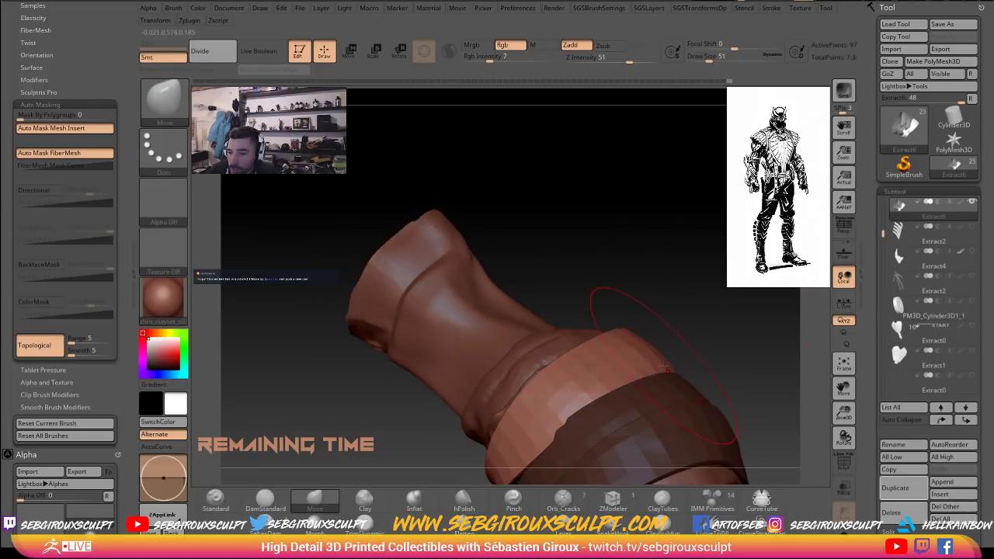
pyautogui.moveTo(710, 349)
pyautogui.mouseDown()
pyautogui.moveTo(646, 318)
pyautogui.moveTo(624, 356)
pyautogui.mouseUp()
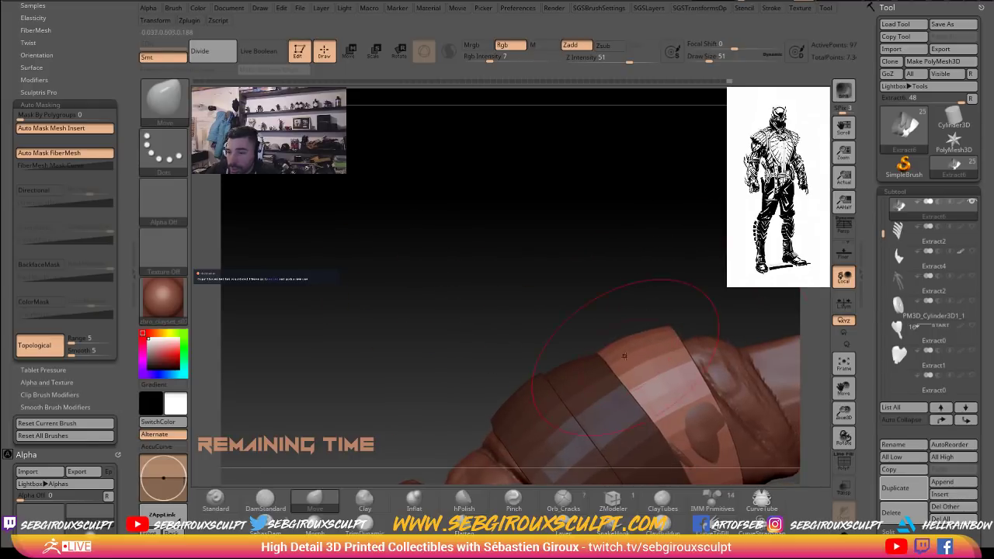
pyautogui.moveTo(662, 308)
pyautogui.mouseDown()
pyautogui.moveTo(658, 339)
pyautogui.moveTo(694, 327)
pyautogui.moveTo(655, 235)
pyautogui.moveTo(668, 309)
pyautogui.moveTo(699, 299)
pyautogui.moveTo(719, 311)
pyautogui.mouseUp()
# Adjust the third strip's contour beside the second strip with the Move brush at Draw Size 31.
pyautogui.press('space')
pyautogui.moveTo(703, 272); pyautogui.dragTo(657, 304)
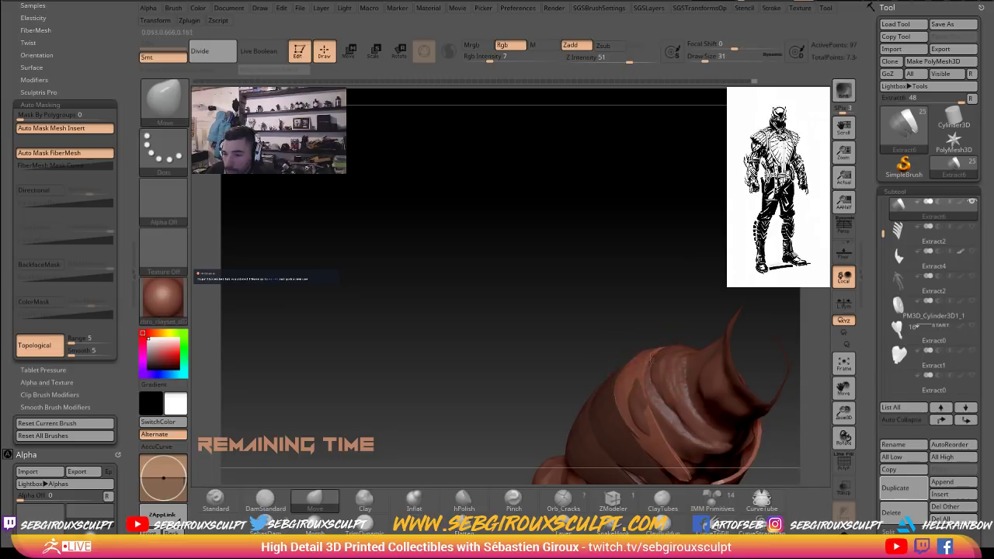
pyautogui.moveTo(651, 358)
pyautogui.mouseDown()
pyautogui.moveTo(595, 355)
pyautogui.moveTo(644, 350)
pyautogui.mouseUp()
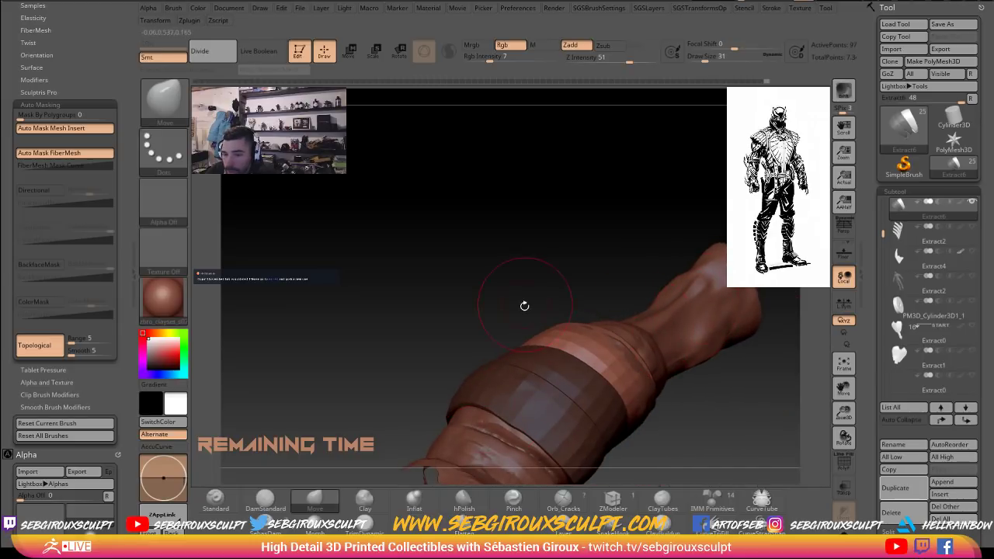
pyautogui.moveTo(525, 307)
pyautogui.mouseDown()
pyautogui.moveTo(614, 358)
pyautogui.moveTo(604, 315)
pyautogui.moveTo(607, 344)
pyautogui.moveTo(666, 313)
pyautogui.moveTo(637, 344)
pyautogui.moveTo(688, 266)
pyautogui.moveTo(602, 276)
pyautogui.mouseUp()
# Pull the third strip's free edge closer around the leg folds with the Move brush at Draw Size 27.
pyautogui.press('space')
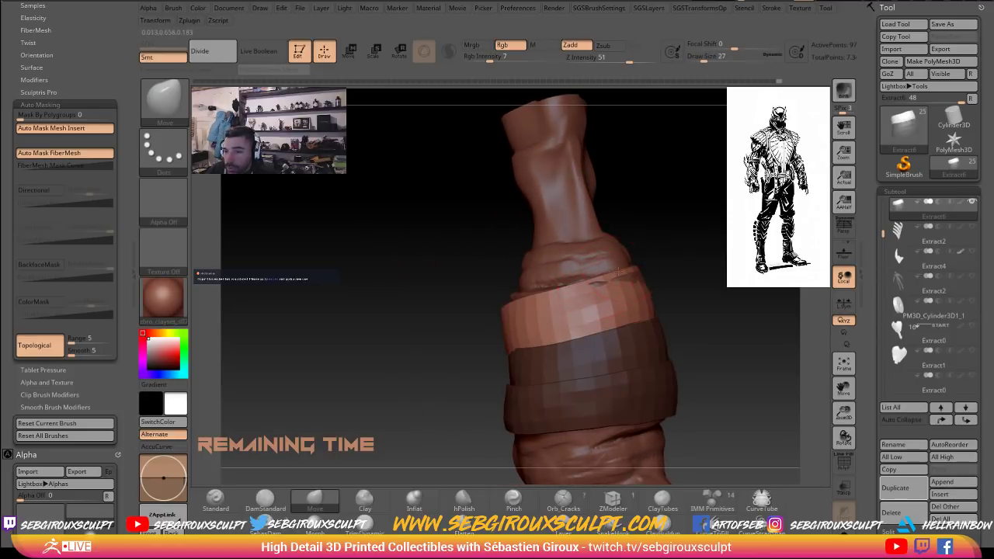
pyautogui.moveTo(658, 271); pyautogui.dragTo(627, 280)
pyautogui.moveTo(699, 270); pyautogui.dragTo(634, 322)
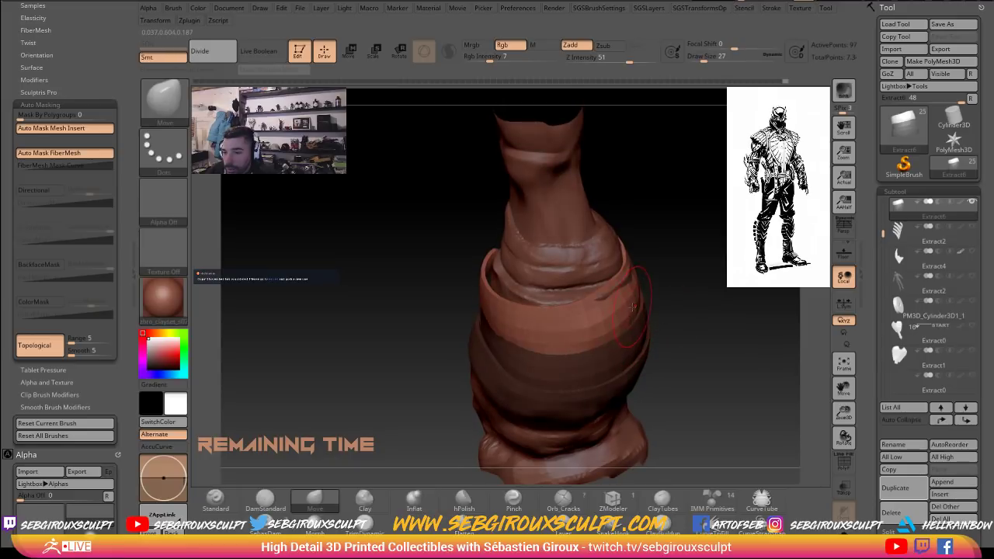
pyautogui.moveTo(705, 306)
pyautogui.mouseDown()
pyautogui.moveTo(672, 342)
pyautogui.moveTo(641, 346)
pyautogui.moveTo(605, 316)
pyautogui.moveTo(542, 340)
pyautogui.moveTo(715, 323)
pyautogui.moveTo(716, 365)
pyautogui.moveTo(683, 350)
pyautogui.mouseUp()
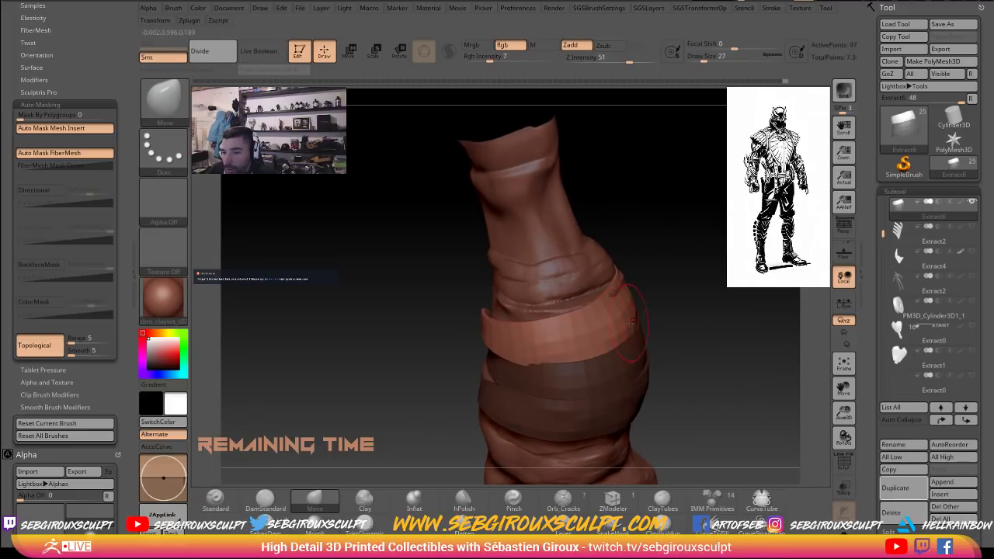
pyautogui.moveTo(657, 319); pyautogui.dragTo(623, 345)
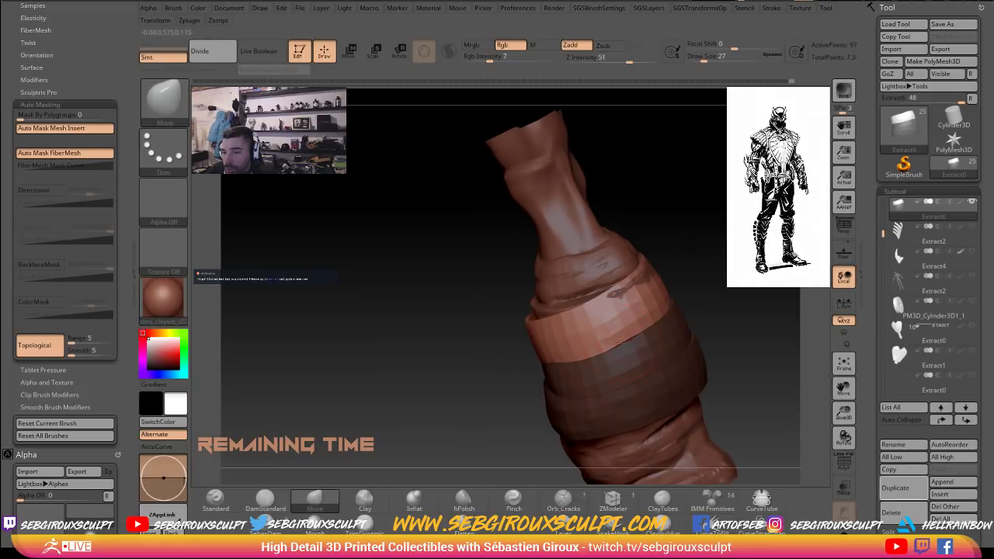
pyautogui.moveTo(734, 297); pyautogui.dragTo(618, 359)
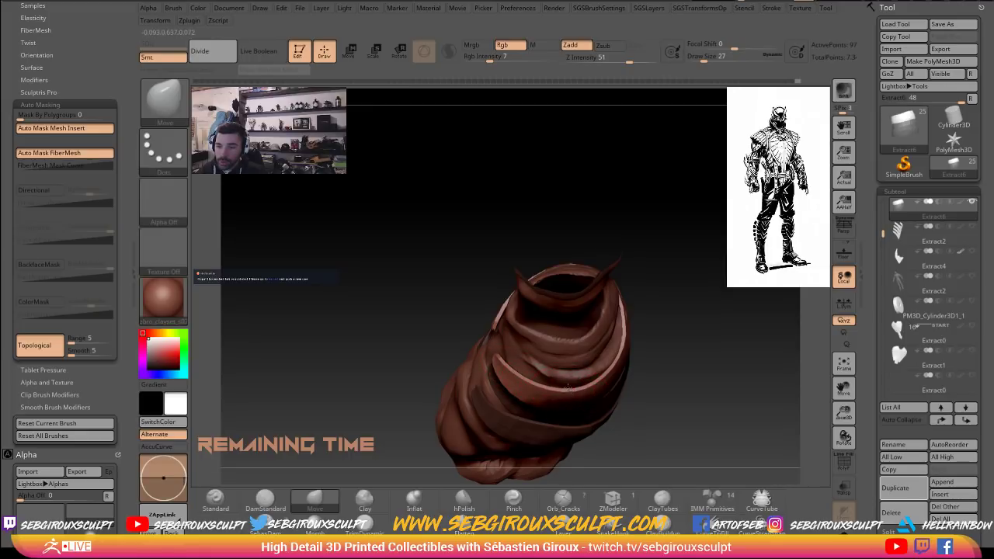
pyautogui.moveTo(668, 392)
pyautogui.mouseDown()
pyautogui.moveTo(542, 309)
pyautogui.moveTo(519, 373)
pyautogui.moveTo(524, 366)
pyautogui.moveTo(531, 388)
pyautogui.moveTo(563, 383)
pyautogui.mouseUp()
# Shape the third strip's tapered ends against the leg with the Move brush at Draw Size 39 and Focal Shift 14.
pyautogui.press('space')
pyautogui.press('space')
pyautogui.press('space')
pyautogui.press('space')
pyautogui.moveTo(522, 319)
pyautogui.mouseDown()
pyautogui.moveTo(508, 328)
pyautogui.moveTo(516, 355)
pyautogui.moveTo(485, 351)
pyautogui.moveTo(504, 361)
pyautogui.mouseUp()
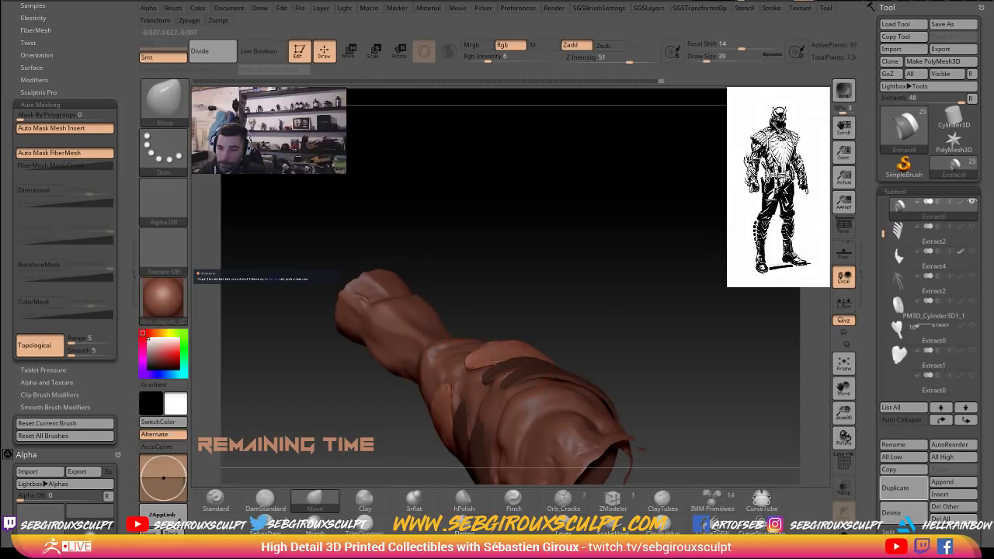
pyautogui.moveTo(564, 331); pyautogui.dragTo(489, 367, button='right')
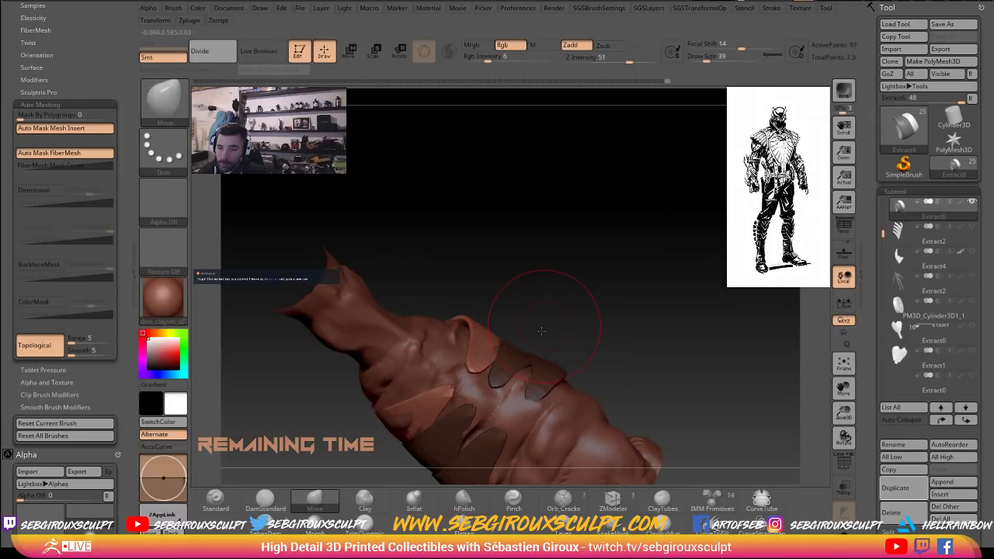
pyautogui.moveTo(542, 331); pyautogui.dragTo(513, 359, button='right')
pyautogui.keyDown('alt'); pyautogui.click(512, 328); pyautogui.keyUp('alt')
pyautogui.moveTo(561, 277); pyautogui.dragTo(503, 310, button='right')
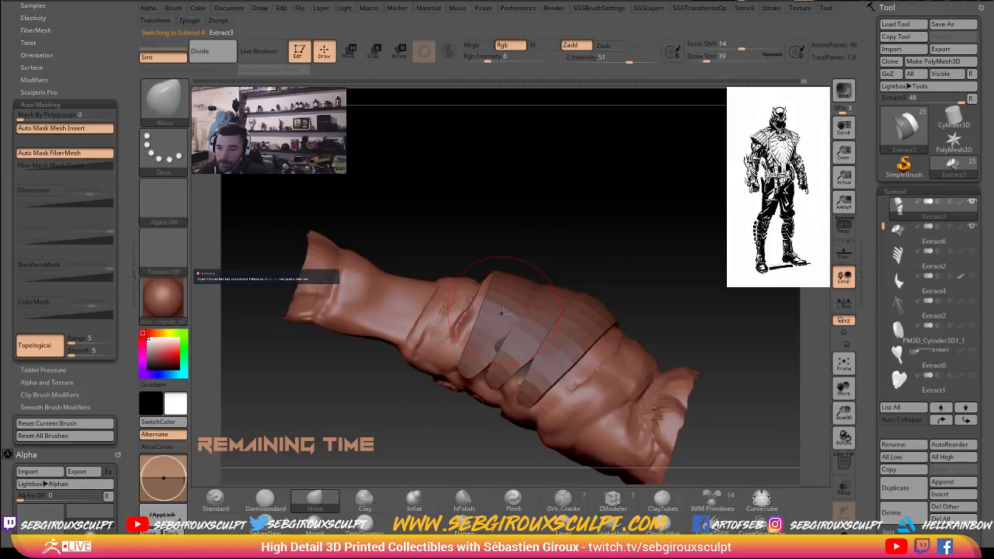
pyautogui.keyDown('alt'); pyautogui.click(505, 308); pyautogui.keyUp('alt')
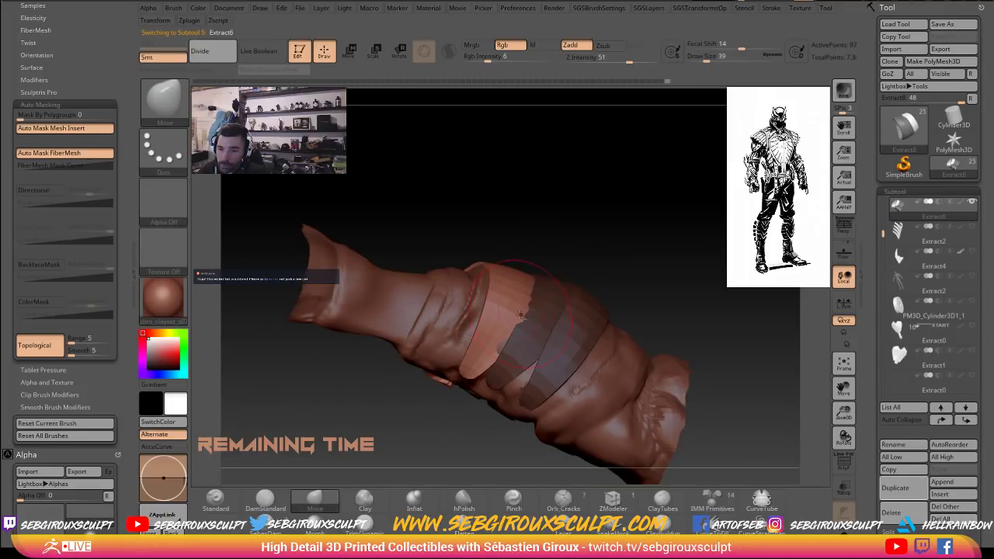
pyautogui.moveTo(522, 314); pyautogui.dragTo(518, 311, button='right')
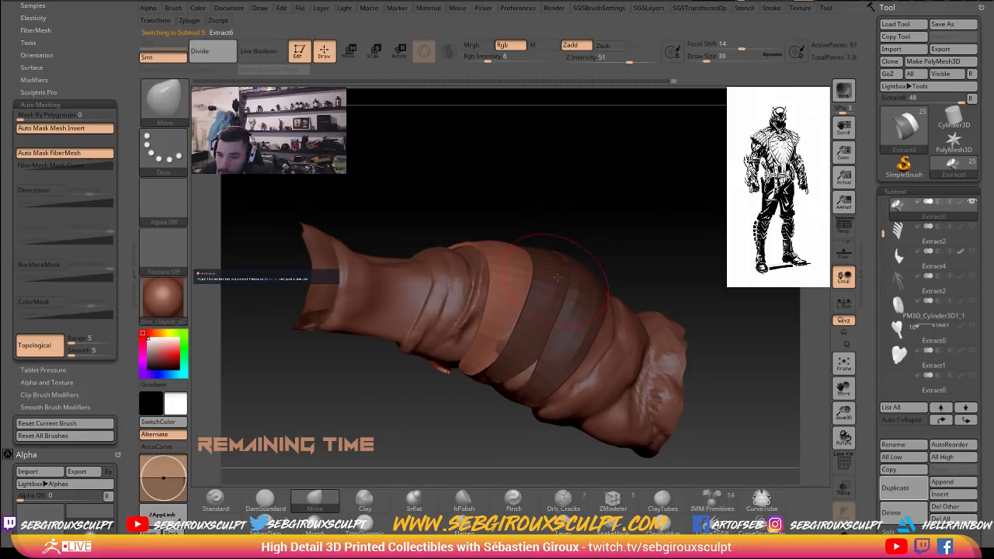
pyautogui.moveTo(557, 277)
pyautogui.mouseDown(button='right')
pyautogui.moveTo(662, 267)
pyautogui.moveTo(505, 342)
pyautogui.mouseUp(button='right')
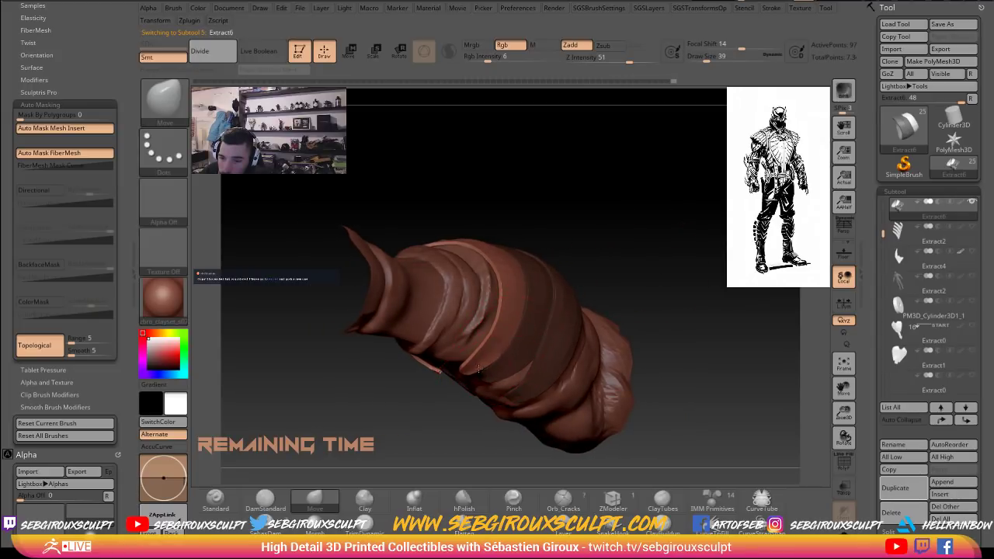
# Push the leg surface beneath the third strip where it pokes through, using the Move brush at Draw Size 20.
pyautogui.keyDown('alt'); pyautogui.click(503, 352); pyautogui.keyUp('alt')
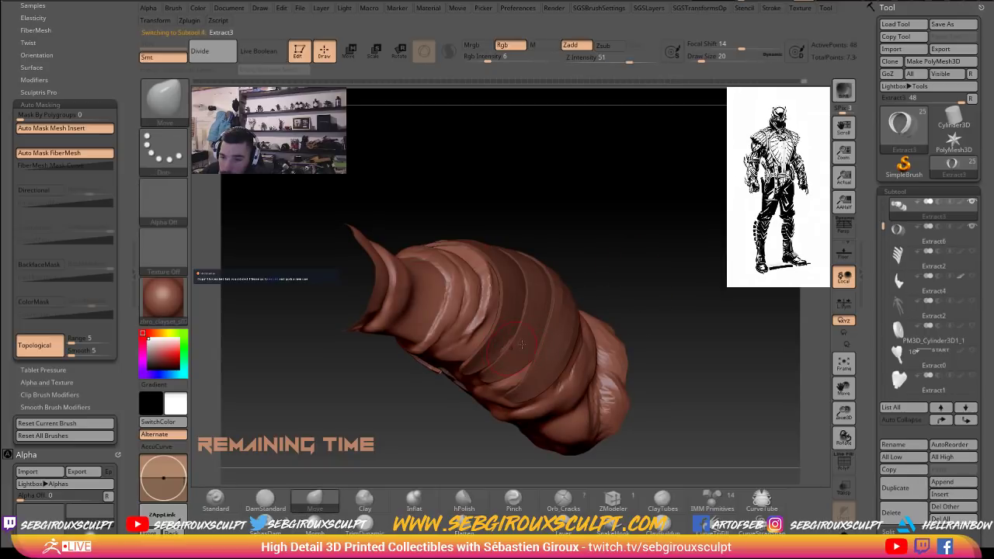
pyautogui.moveTo(629, 320)
pyautogui.mouseDown(button='right')
pyautogui.moveTo(638, 265)
pyautogui.moveTo(675, 298)
pyautogui.moveTo(703, 383)
pyautogui.moveTo(504, 373)
pyautogui.mouseUp(button='right')
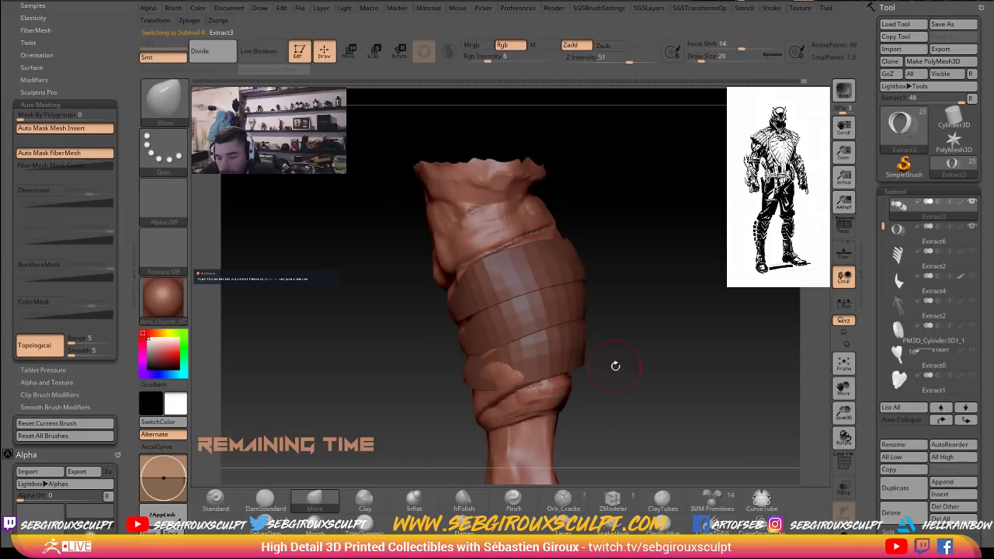
pyautogui.moveTo(615, 366)
pyautogui.mouseDown(button='right')
pyautogui.moveTo(621, 372)
pyautogui.moveTo(598, 375)
pyautogui.mouseUp(button='right')
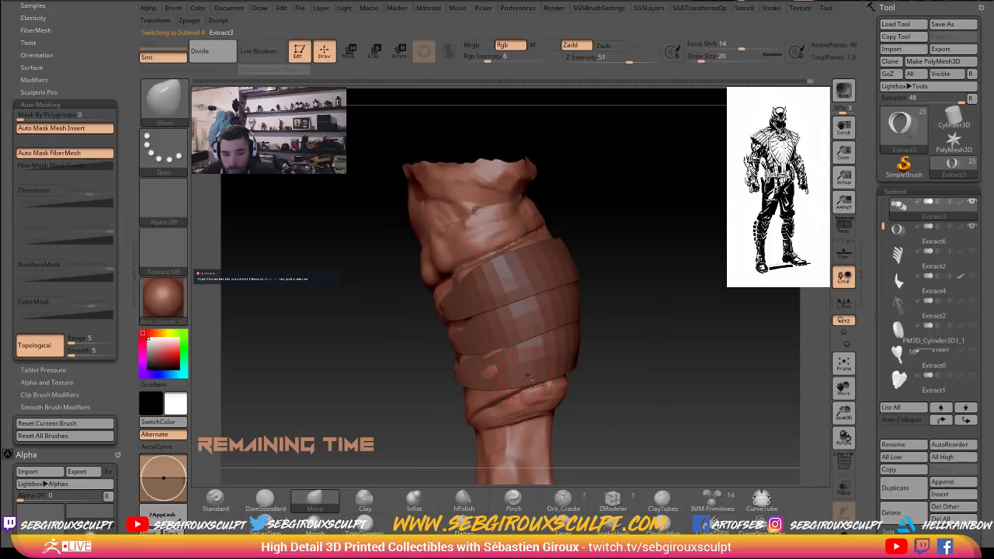
# Select the strips subtool again and reshape the third strip's open rim with the Move brush at Draw Size 33.
pyautogui.keyDown('alt'); pyautogui.click(491, 353); pyautogui.keyUp('alt')
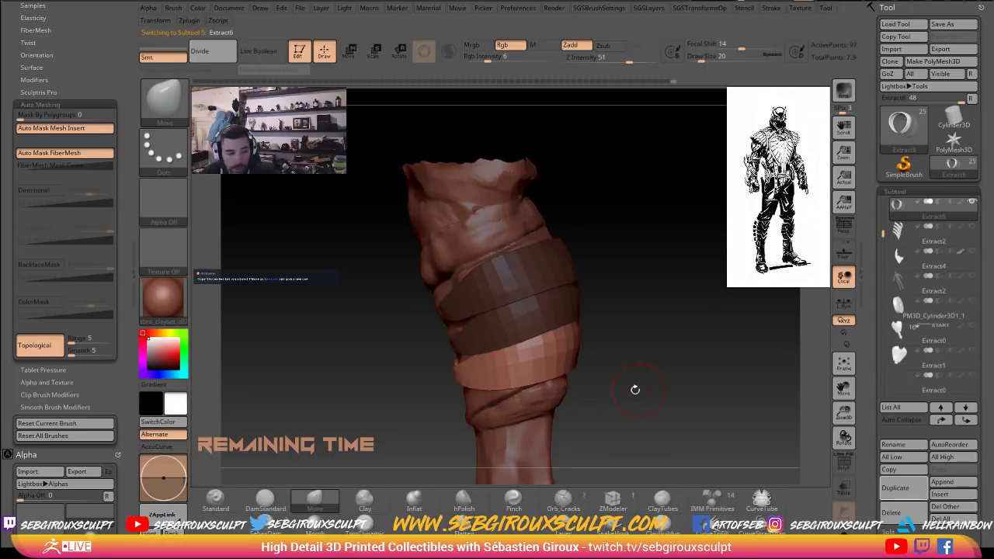
pyautogui.moveTo(665, 394)
pyautogui.mouseDown(button='right')
pyautogui.moveTo(640, 391)
pyautogui.moveTo(625, 403)
pyautogui.moveTo(661, 398)
pyautogui.moveTo(644, 382)
pyautogui.moveTo(648, 349)
pyautogui.moveTo(677, 374)
pyautogui.moveTo(540, 249)
pyautogui.mouseUp(button='right')
pyautogui.moveTo(602, 278); pyautogui.dragTo(583, 287, button='right')
pyautogui.press('space')
pyautogui.moveTo(466, 163); pyautogui.dragTo(473, 163)
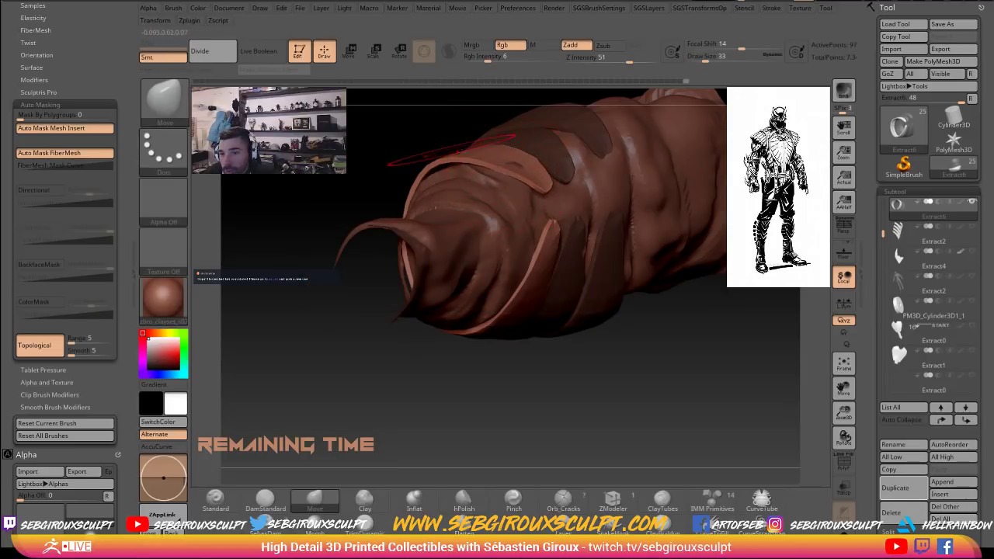
pyautogui.moveTo(502, 169); pyautogui.dragTo(512, 165, button='right')
# Refine the curve of the third strip's rim around the leg with the Move brush, alternating Draw Sizes 16 and 41.
pyautogui.press('space')
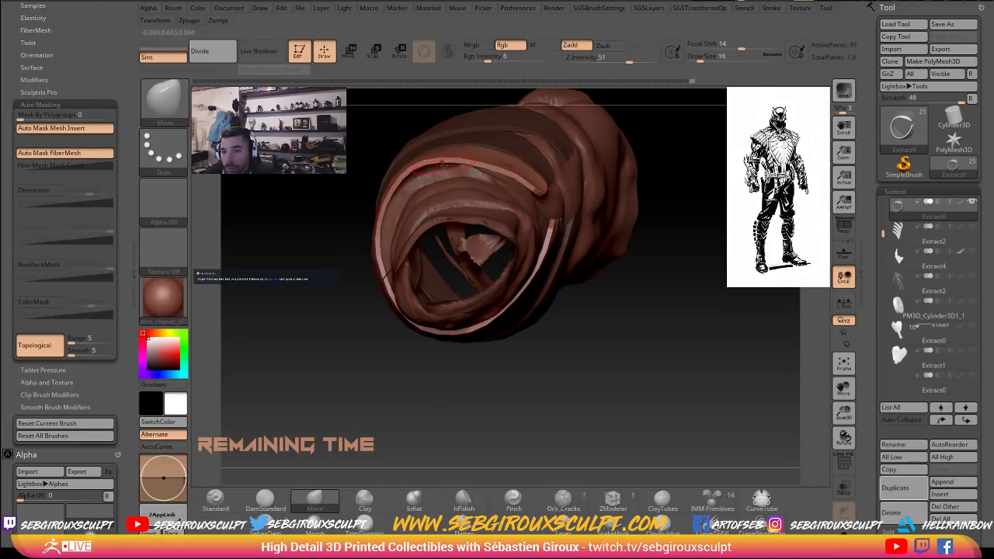
pyautogui.moveTo(442, 164); pyautogui.dragTo(424, 168, button='right')
pyautogui.press('space')
pyautogui.moveTo(414, 171); pyautogui.dragTo(422, 171)
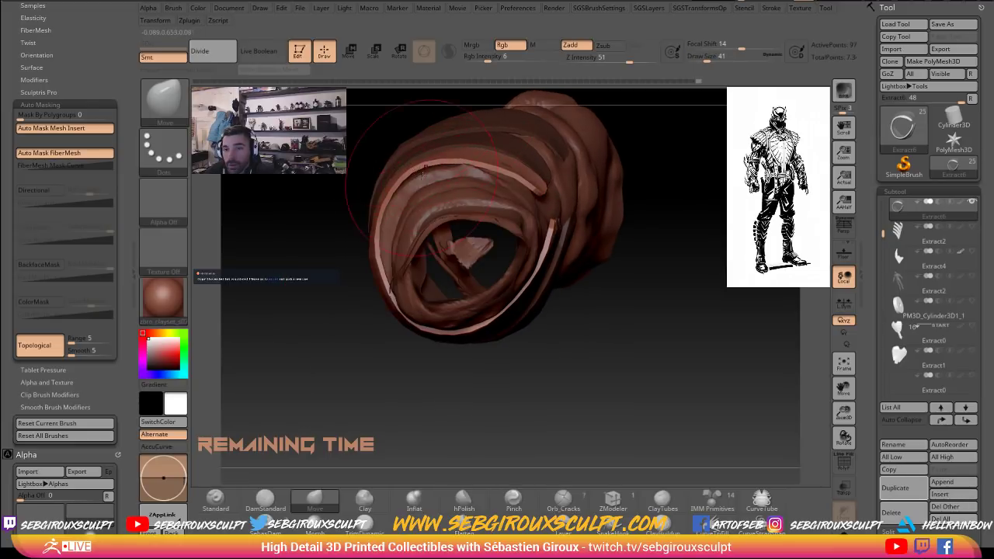
pyautogui.moveTo(336, 227)
pyautogui.mouseDown(button='right')
pyautogui.moveTo(371, 187)
pyautogui.moveTo(419, 171)
pyautogui.mouseUp(button='right')
pyautogui.press('space')
pyautogui.press('space')
pyautogui.moveTo(420, 172); pyautogui.dragTo(411, 172)
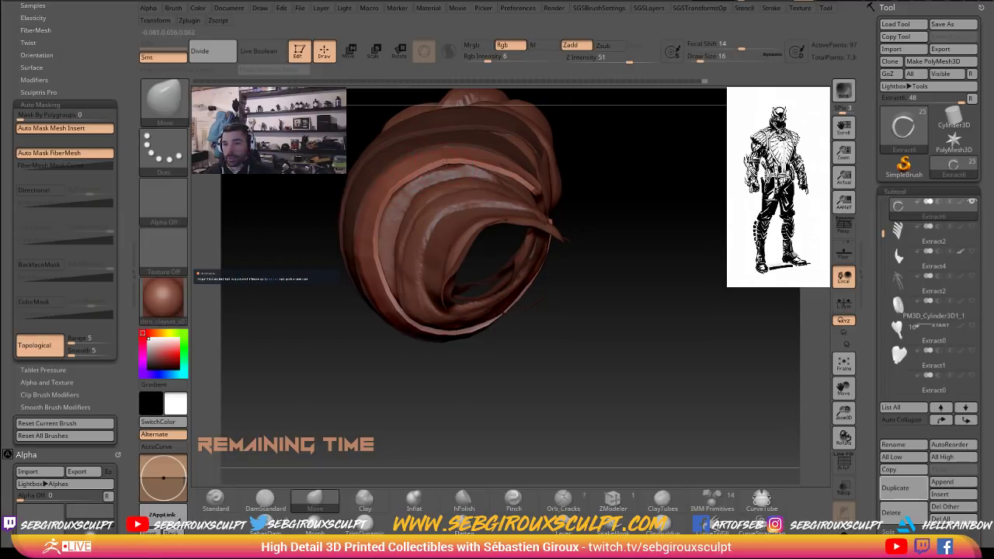
# Select the leg subtool and touch up its surface just below the third strip with the ClayTubes brush at Draw Size 16.
pyautogui.moveTo(628, 226)
pyautogui.keyDown('ctrl'); pyautogui.mouseDown(button='right')
pyautogui.moveTo(586, 157)
pyautogui.moveTo(679, 288)
pyautogui.moveTo(658, 334)
pyautogui.moveTo(661, 315)
pyautogui.moveTo(564, 296)
pyautogui.moveTo(661, 284)
pyautogui.moveTo(619, 295)
pyautogui.mouseUp(button='right'); pyautogui.keyUp('ctrl')
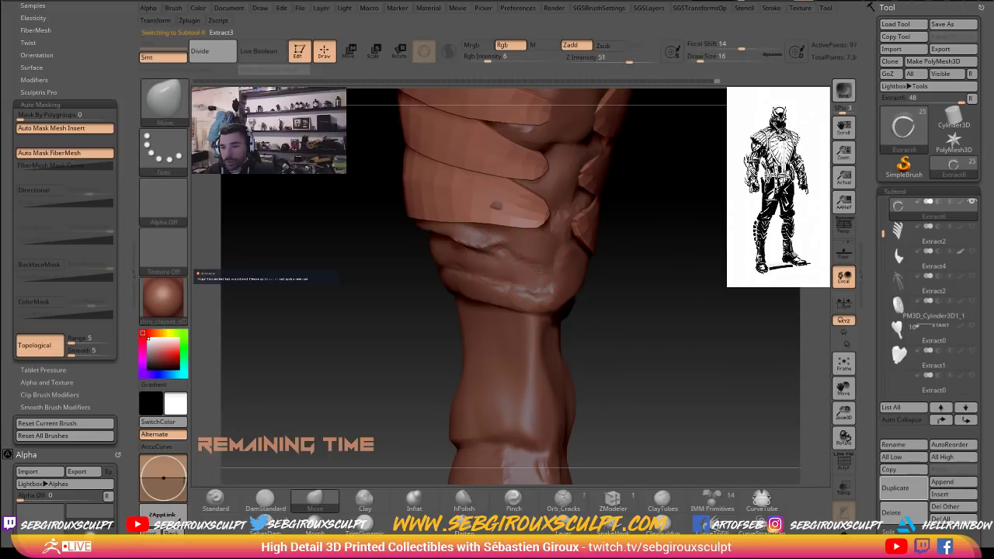
pyautogui.keyDown('alt'); pyautogui.click(535, 268); pyautogui.keyUp('alt')
pyautogui.press('b')
pyautogui.press('c')
pyautogui.press('t')
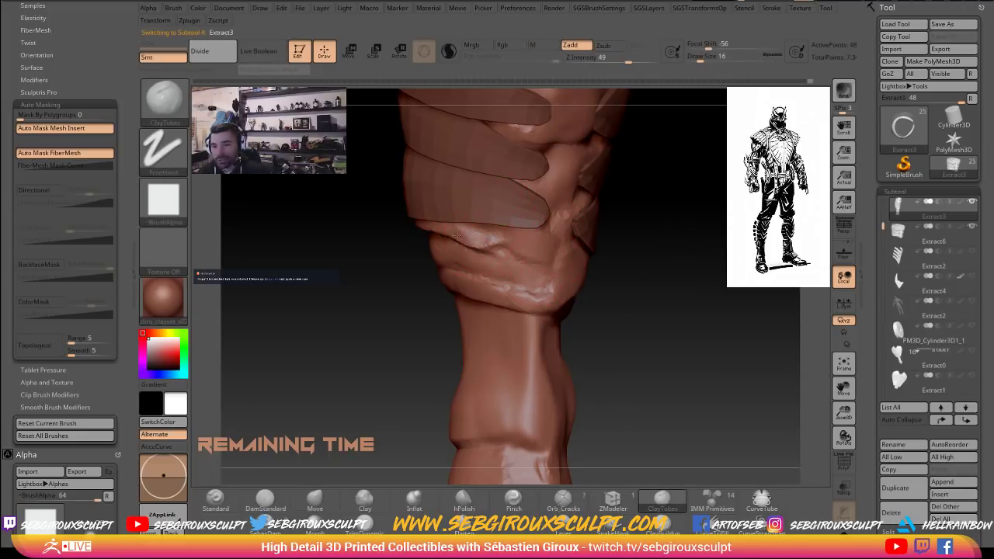
pyautogui.moveTo(355, 303)
pyautogui.keyDown('ctrl'); pyautogui.mouseDown(button='right')
pyautogui.moveTo(365, 334)
pyautogui.moveTo(623, 298)
pyautogui.mouseUp(button='right'); pyautogui.keyUp('ctrl')
pyautogui.moveTo(597, 233); pyautogui.dragTo(518, 234)
# Reselect the strips subtool with the Move brush and show the chevron straps over the front of the leg.
pyautogui.press('b')
pyautogui.press('m')
pyautogui.press('v')
pyautogui.keyDown('alt'); pyautogui.click(519, 232); pyautogui.keyUp('alt')
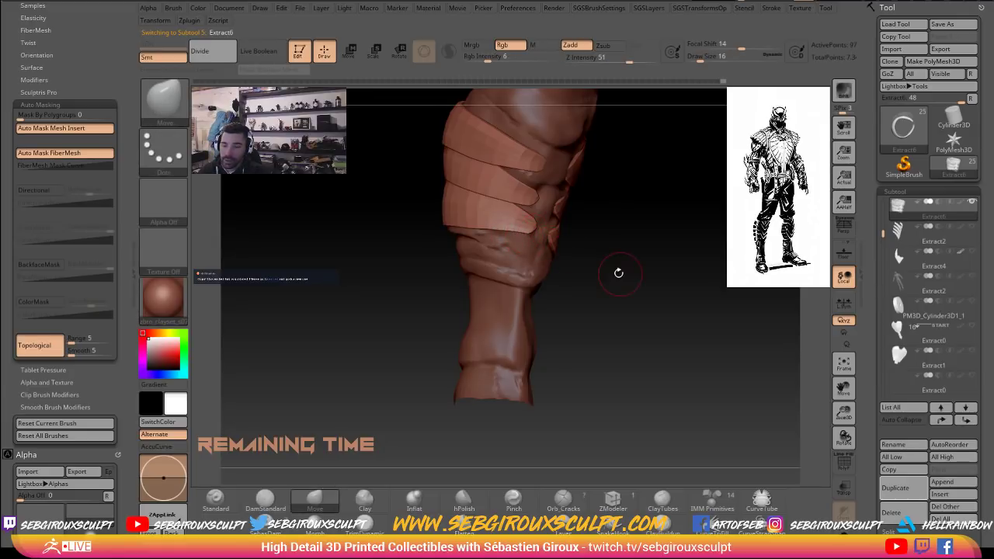
pyautogui.keyDown('alt'); pyautogui.moveTo(618, 273); pyautogui.dragTo(754, 334); pyautogui.keyUp('alt')
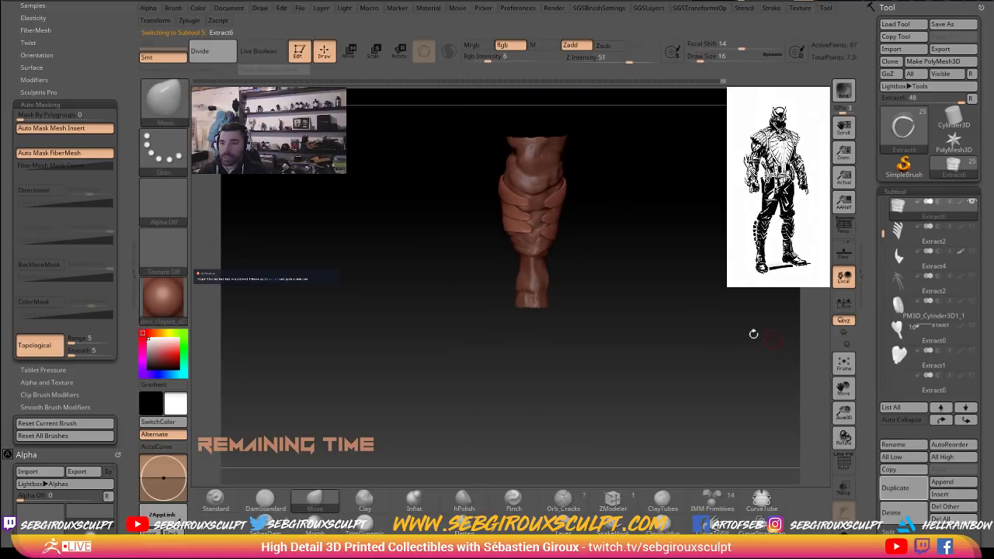
pyautogui.click(969, 229)
pyautogui.keyDown('alt'); pyautogui.moveTo(704, 276); pyautogui.dragTo(647, 246); pyautogui.keyUp('alt')
pyautogui.moveTo(527, 182); pyautogui.dragTo(491, 183, button='right')
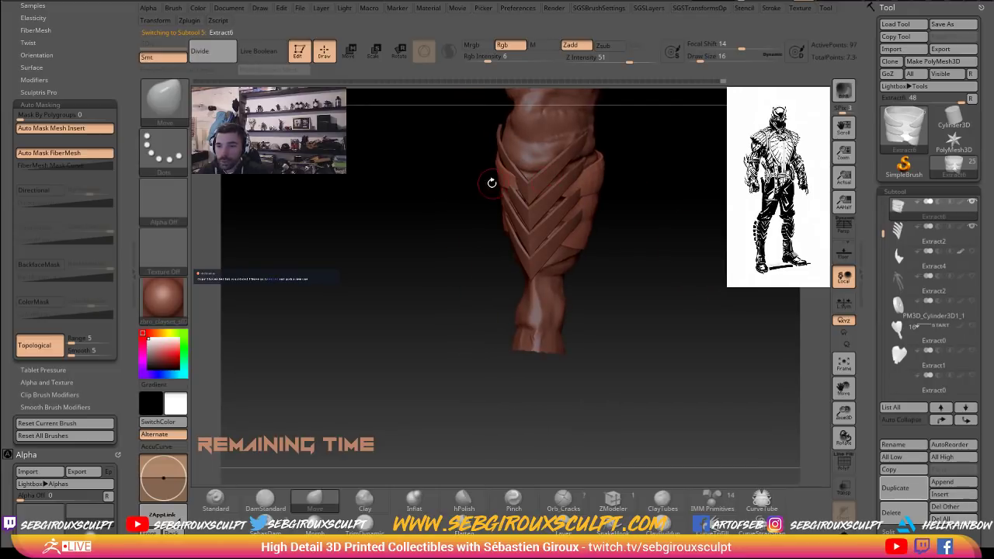
# Adjust the strips where they run beneath the chevron straps with the Move brush at Draw Size 39.
pyautogui.moveTo(466, 180); pyautogui.dragTo(460, 241)
pyautogui.press('space')
pyautogui.moveTo(501, 178); pyautogui.dragTo(508, 178)
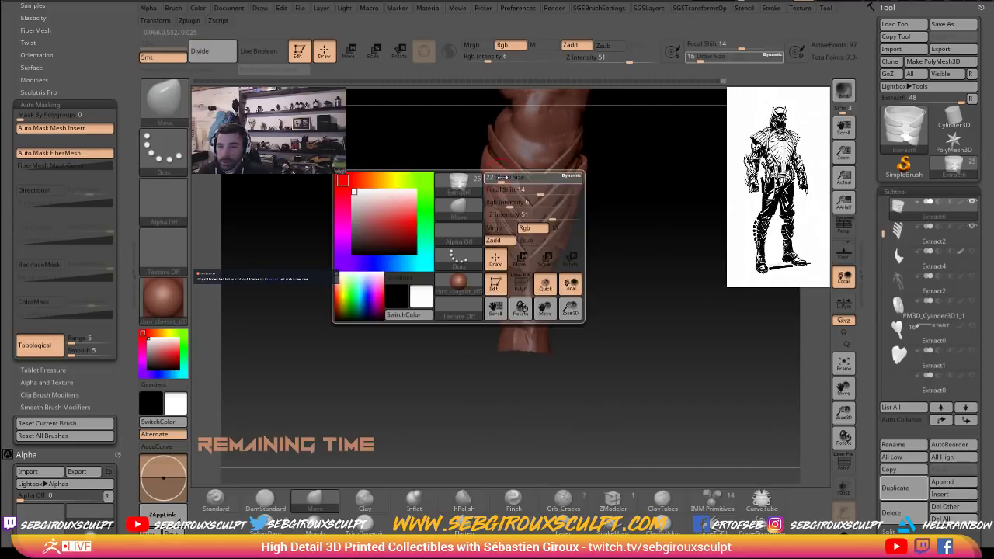
pyautogui.moveTo(450, 178); pyautogui.dragTo(504, 178, button='right')
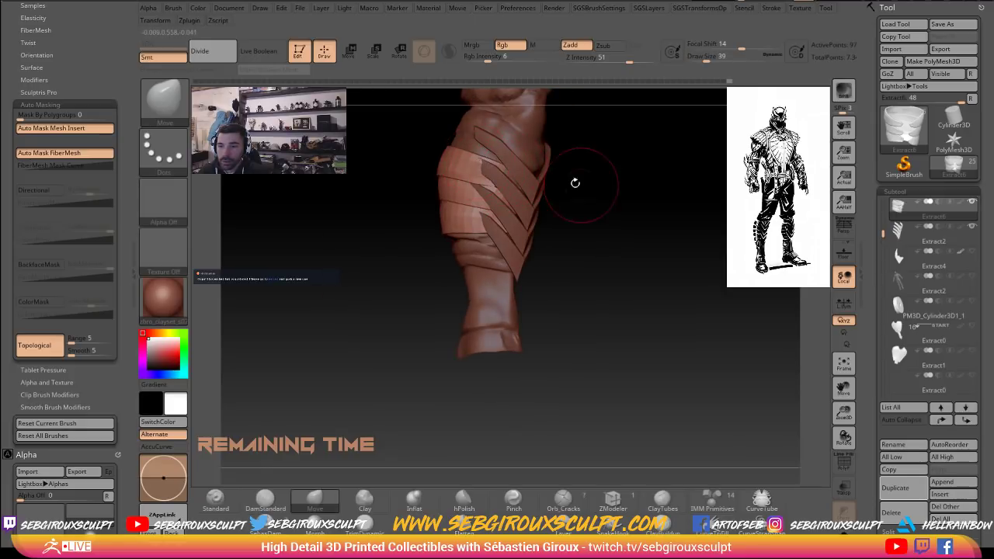
pyautogui.moveTo(576, 183); pyautogui.dragTo(522, 180, button='right')
# Check the fit between leg, strips and chevron straps from several sides, alternating between the leg and strips subtools.
pyautogui.keyDown('alt'); pyautogui.click(507, 178); pyautogui.keyUp('alt')
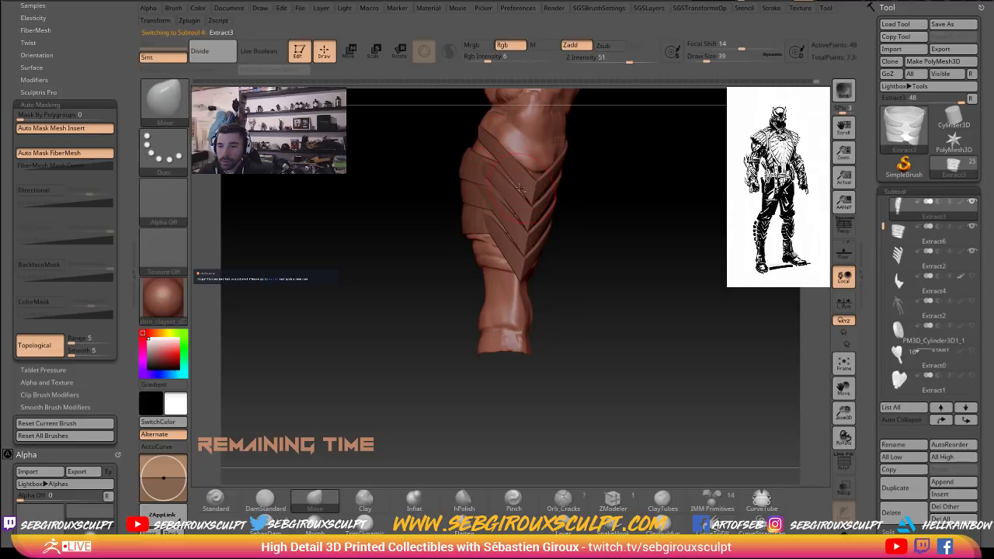
pyautogui.moveTo(609, 211); pyautogui.dragTo(487, 176)
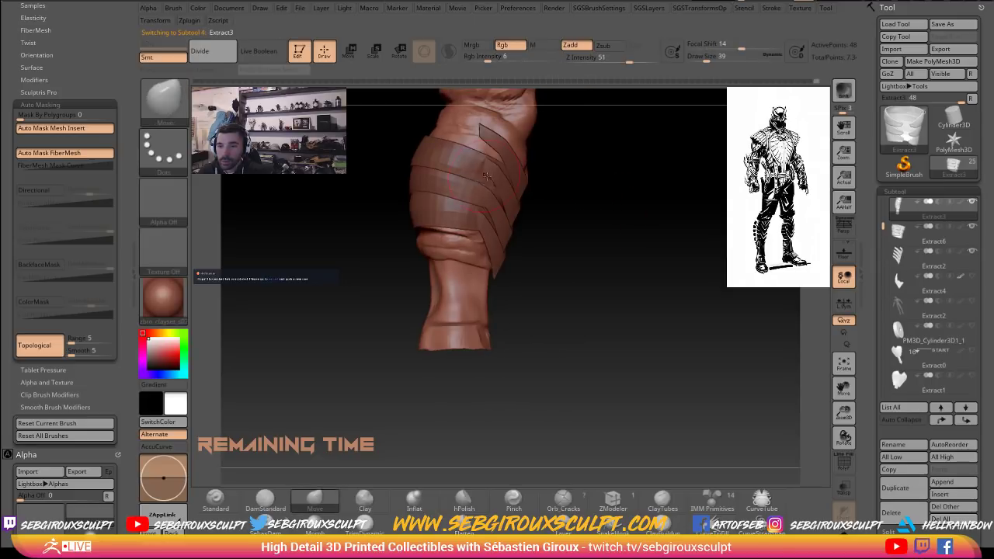
pyautogui.keyDown('alt'); pyautogui.click(477, 164); pyautogui.keyUp('alt')
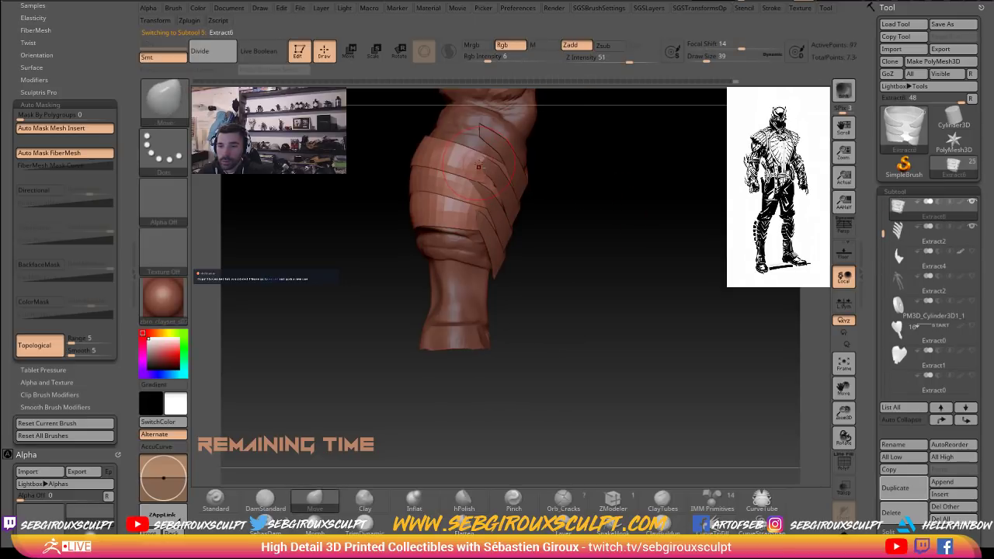
pyautogui.moveTo(566, 169); pyautogui.dragTo(640, 207, button='right')
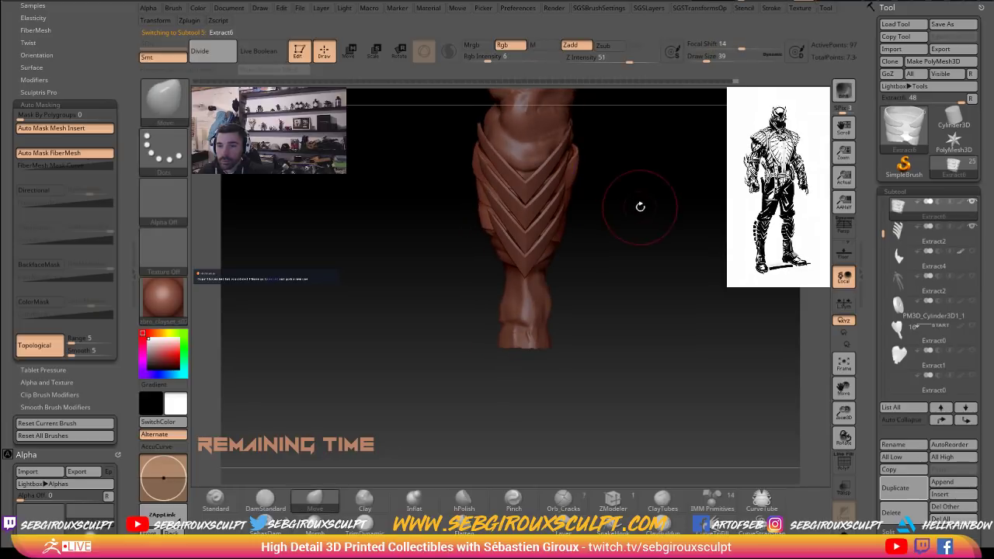
pyautogui.moveTo(483, 216)
pyautogui.mouseDown(button='right')
pyautogui.moveTo(544, 222)
pyautogui.moveTo(438, 230)
pyautogui.mouseUp(button='right')
pyautogui.keyDown('alt'); pyautogui.click(468, 222); pyautogui.keyUp('alt')
pyautogui.keyDown('alt'); pyautogui.click(478, 178); pyautogui.keyUp('alt')
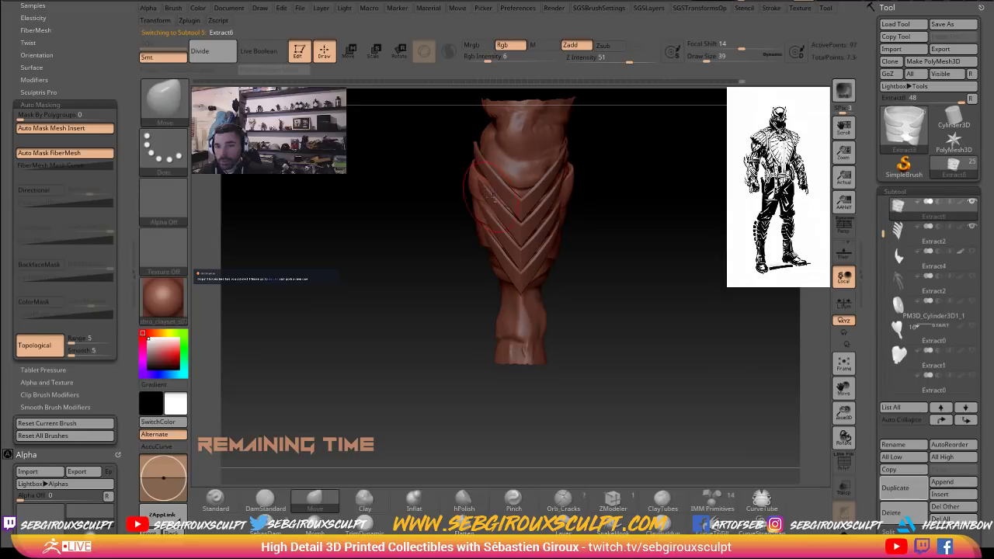
# Select the chevron straps, turn off topological masking and reshape their outer ends around the leg with the Move brush at Draw Size 80.
pyautogui.press('space')
pyautogui.moveTo(459, 194); pyautogui.dragTo(472, 192)
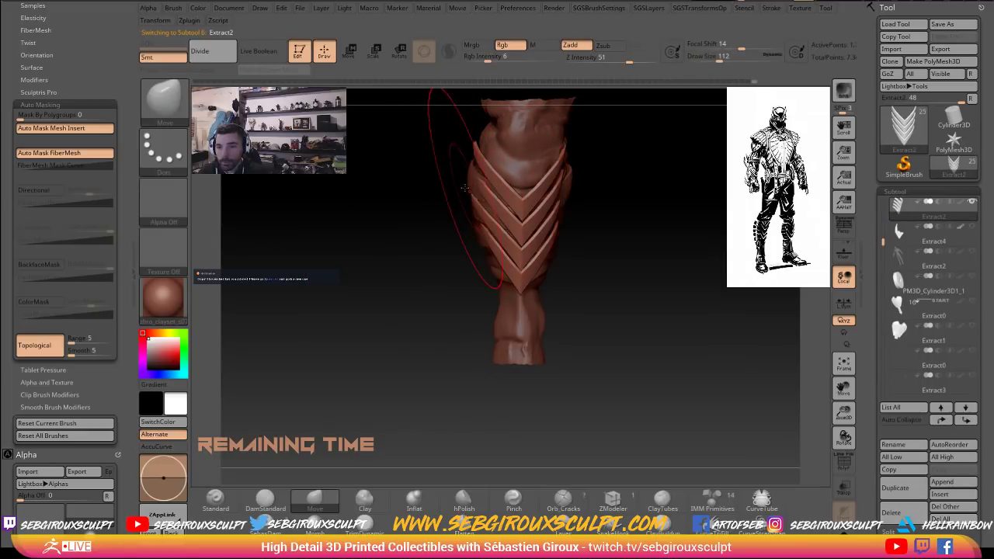
pyautogui.click(34, 350)
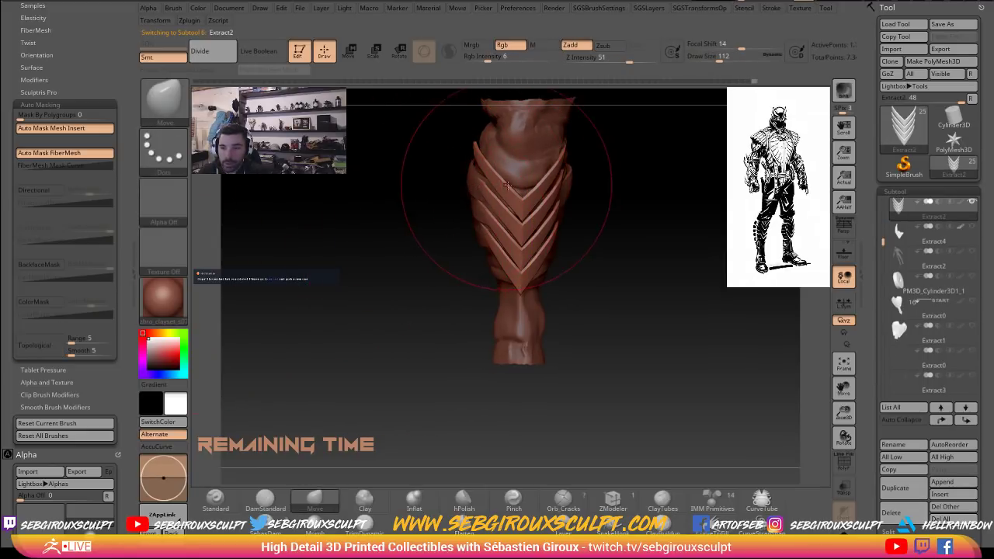
pyautogui.press('space')
pyautogui.moveTo(482, 190); pyautogui.dragTo(476, 190)
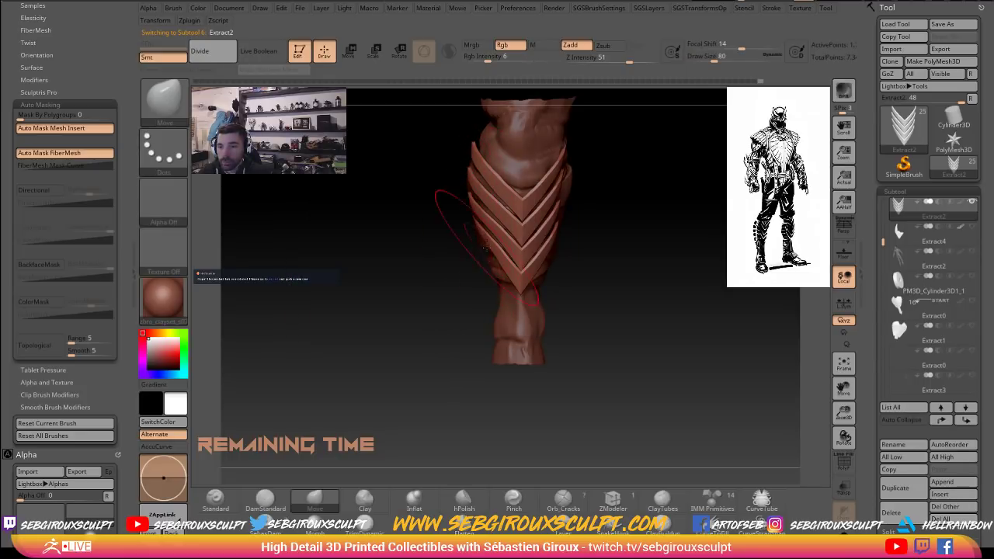
pyautogui.moveTo(437, 206)
pyautogui.mouseDown()
pyautogui.moveTo(508, 235)
pyautogui.moveTo(626, 260)
pyautogui.moveTo(651, 281)
pyautogui.moveTo(595, 233)
pyautogui.moveTo(598, 207)
pyautogui.moveTo(655, 195)
pyautogui.moveTo(651, 217)
pyautogui.moveTo(544, 176)
pyautogui.mouseUp()
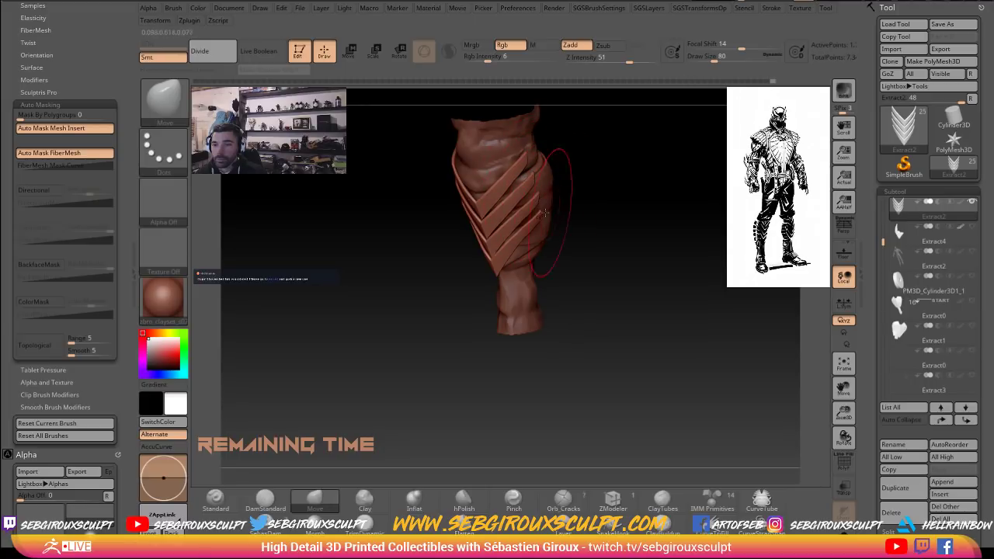
pyautogui.moveTo(592, 204); pyautogui.dragTo(635, 195)
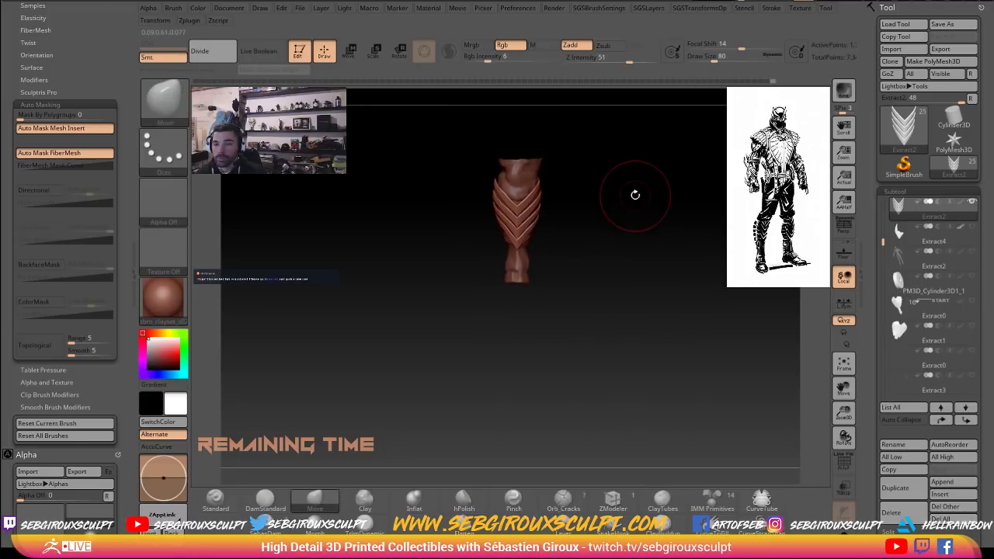
pyautogui.moveTo(628, 233)
pyautogui.keyDown('alt'); pyautogui.mouseDown()
pyautogui.moveTo(689, 297)
pyautogui.moveTo(623, 275)
pyautogui.moveTo(619, 246)
pyautogui.moveTo(688, 256)
pyautogui.mouseUp(); pyautogui.keyUp('alt')
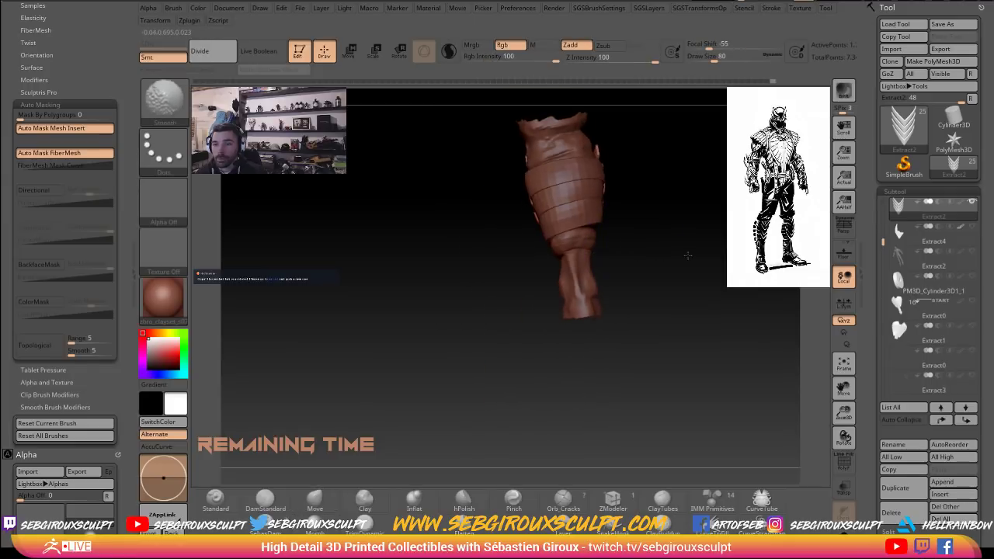
# Select the strips subtool and display its polyframe.
pyautogui.keyDown('alt'); pyautogui.click(578, 195); pyautogui.keyUp('alt')
pyautogui.moveTo(652, 195)
pyautogui.mouseDown()
pyautogui.moveTo(677, 242)
pyautogui.moveTo(752, 308)
pyautogui.mouseUp()
pyautogui.moveTo(757, 344)
pyautogui.mouseDown()
pyautogui.moveTo(757, 333)
pyautogui.moveTo(777, 365)
pyautogui.mouseUp()
pyautogui.click(845, 462)
pyautogui.click(848, 464)
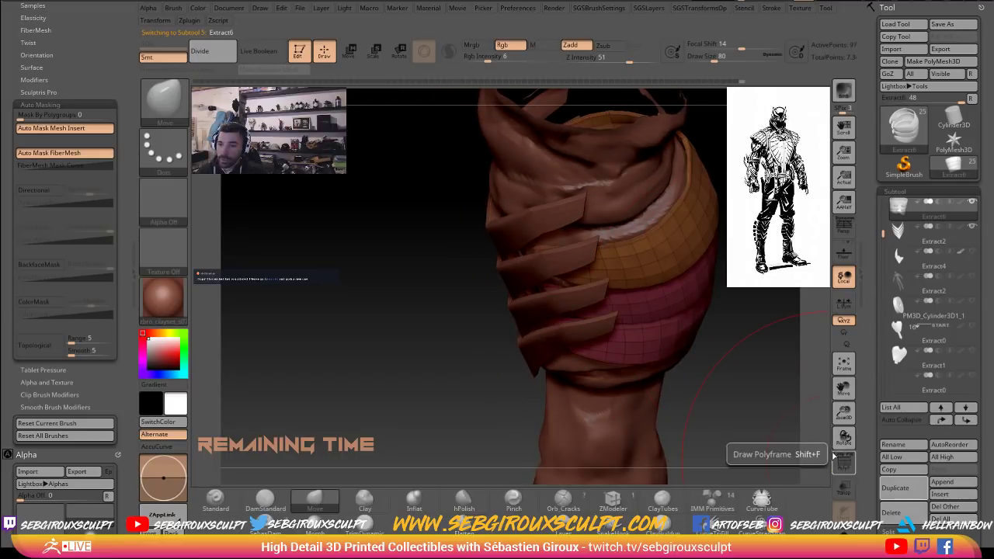
pyautogui.moveTo(752, 402)
pyautogui.keyDown('alt'); pyautogui.mouseDown()
pyautogui.moveTo(729, 311)
pyautogui.moveTo(711, 307)
pyautogui.moveTo(730, 296)
pyautogui.mouseUp(); pyautogui.keyUp('alt')
pyautogui.keyDown('alt'); pyautogui.moveTo(712, 251); pyautogui.dragTo(650, 290); pyautogui.keyUp('alt')
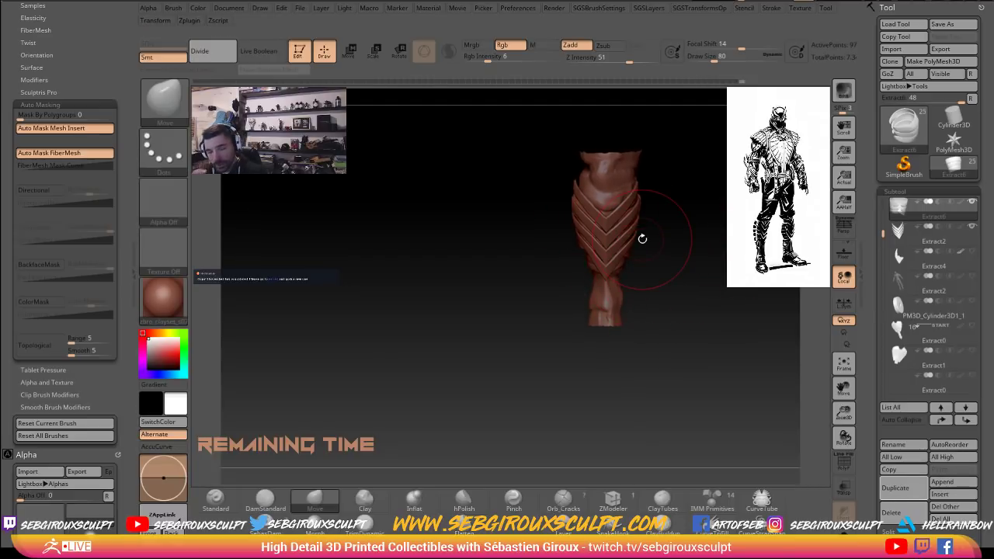
pyautogui.moveTo(692, 342)
pyautogui.keyDown('alt'); pyautogui.mouseDown()
pyautogui.moveTo(752, 382)
pyautogui.moveTo(739, 359)
pyautogui.moveTo(768, 360)
pyautogui.moveTo(731, 377)
pyautogui.moveTo(734, 360)
pyautogui.moveTo(707, 329)
pyautogui.moveTo(744, 355)
pyautogui.moveTo(706, 316)
pyautogui.moveTo(690, 321)
pyautogui.moveTo(724, 330)
pyautogui.moveTo(728, 345)
pyautogui.moveTo(718, 342)
pyautogui.moveTo(808, 409)
pyautogui.moveTo(727, 396)
pyautogui.moveTo(728, 373)
pyautogui.moveTo(685, 339)
pyautogui.mouseUp(); pyautogui.keyUp('alt')
pyautogui.click(845, 532)
pyautogui.click(844, 531)
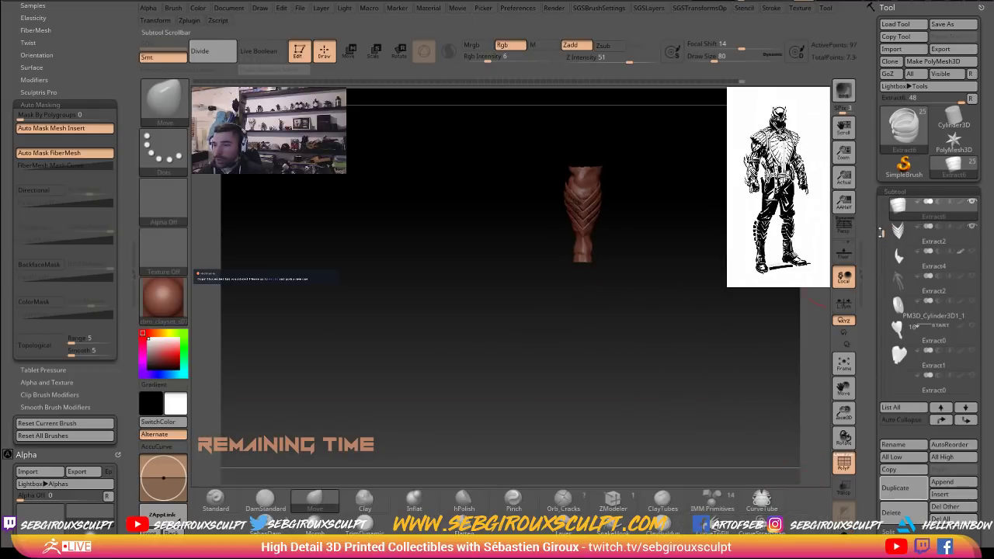
# Adjust the side profile of the strips beside the chevron straps with the Move brush at Draw Size 68.
pyautogui.moveTo(883, 232); pyautogui.dragTo(884, 209)
pyautogui.keyDown('alt'); pyautogui.moveTo(747, 226); pyautogui.dragTo(732, 338); pyautogui.keyUp('alt')
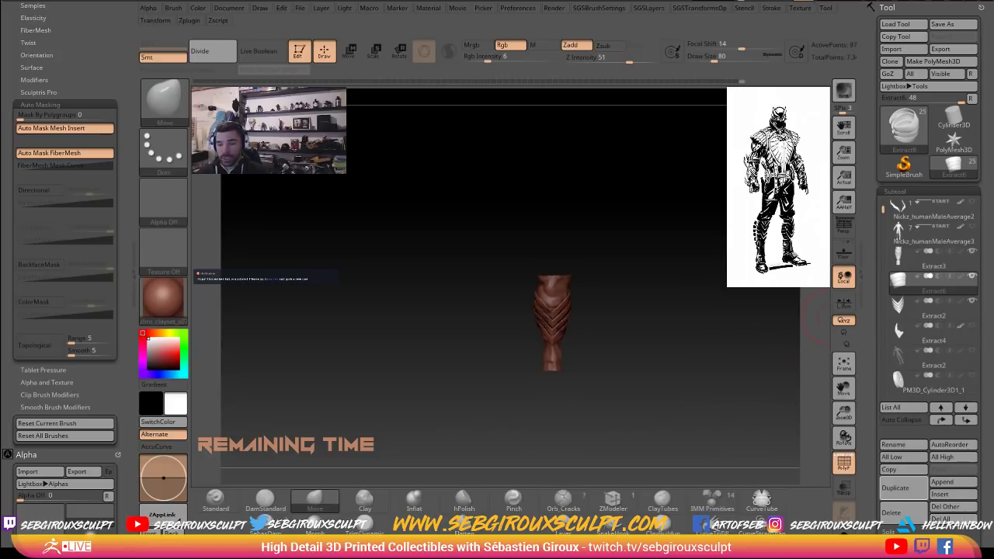
pyautogui.keyDown('alt'); pyautogui.moveTo(691, 331); pyautogui.dragTo(673, 359); pyautogui.keyUp('alt')
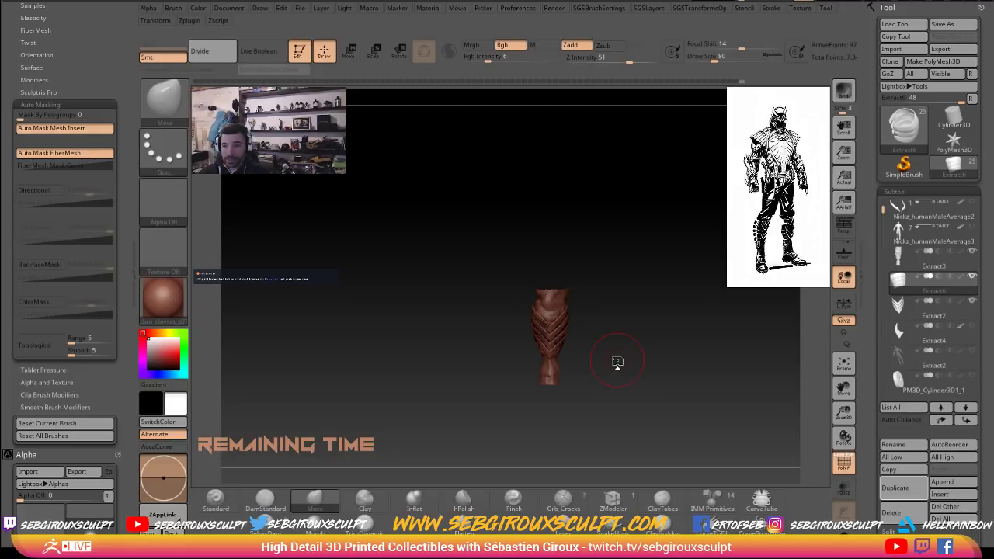
pyautogui.keyDown('alt'); pyautogui.moveTo(674, 322); pyautogui.dragTo(691, 333); pyautogui.keyUp('alt')
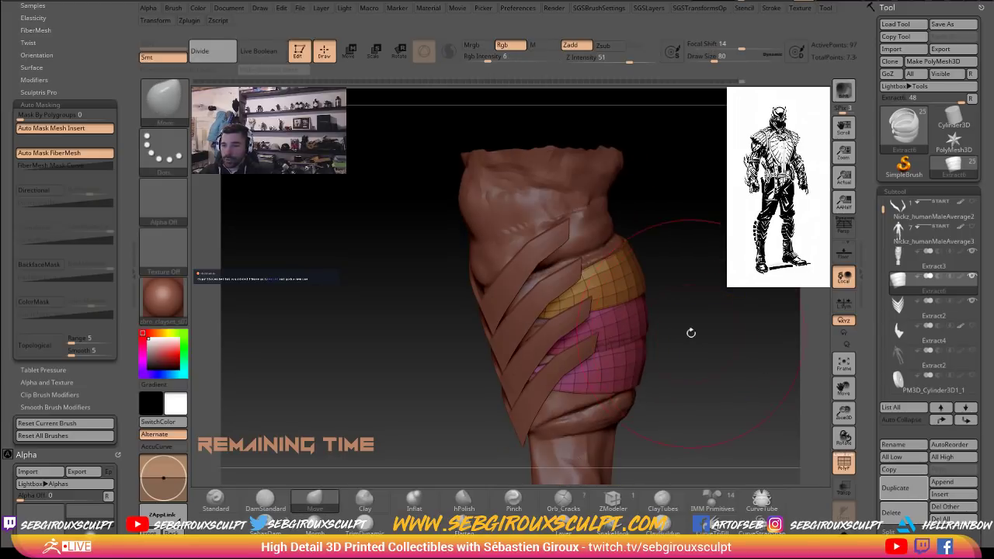
pyautogui.keyDown('alt'); pyautogui.moveTo(660, 295); pyautogui.dragTo(703, 315); pyautogui.keyUp('alt')
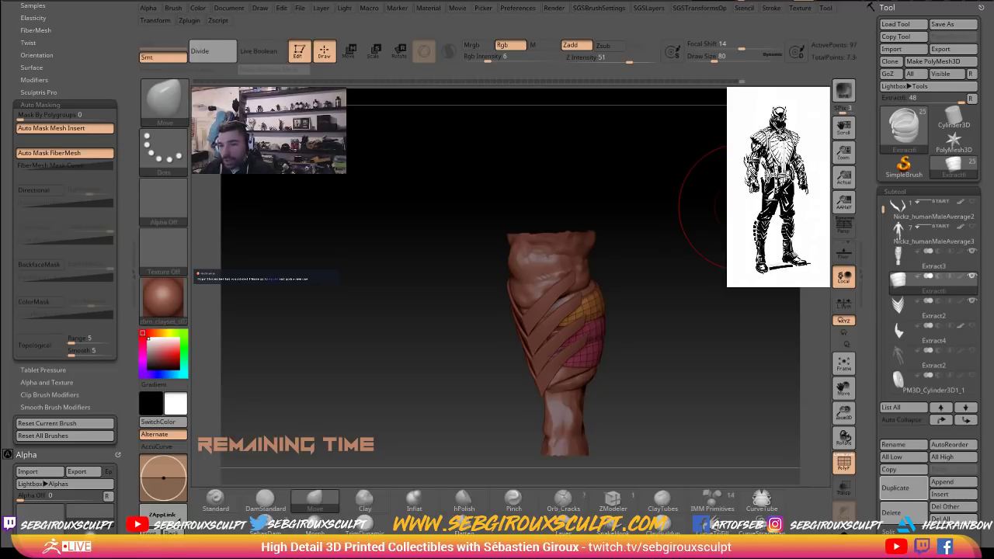
pyautogui.keyDown('alt'); pyautogui.moveTo(724, 337); pyautogui.dragTo(667, 346); pyautogui.keyUp('alt')
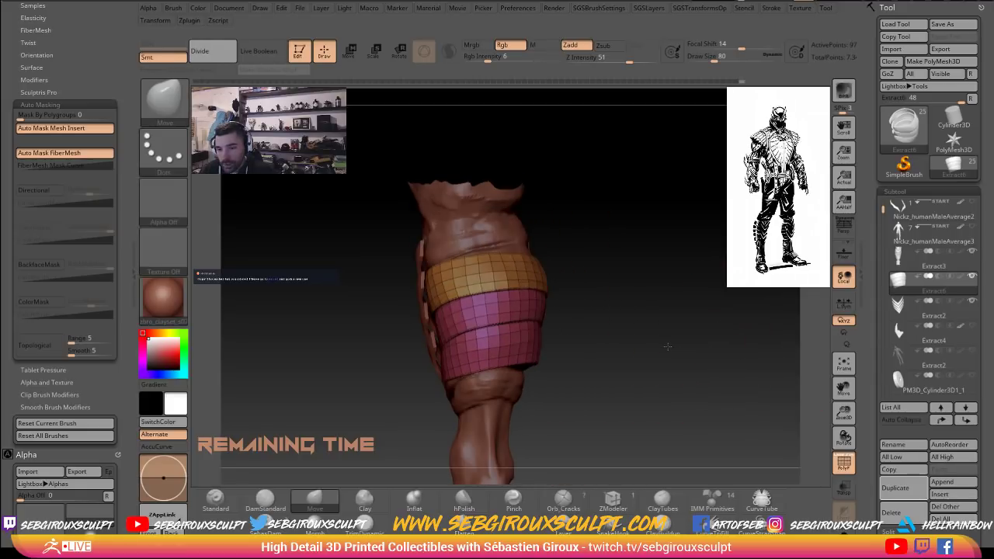
pyautogui.moveTo(440, 336); pyautogui.dragTo(431, 337, button='right')
pyautogui.press('space')
pyautogui.moveTo(440, 337); pyautogui.dragTo(431, 338)
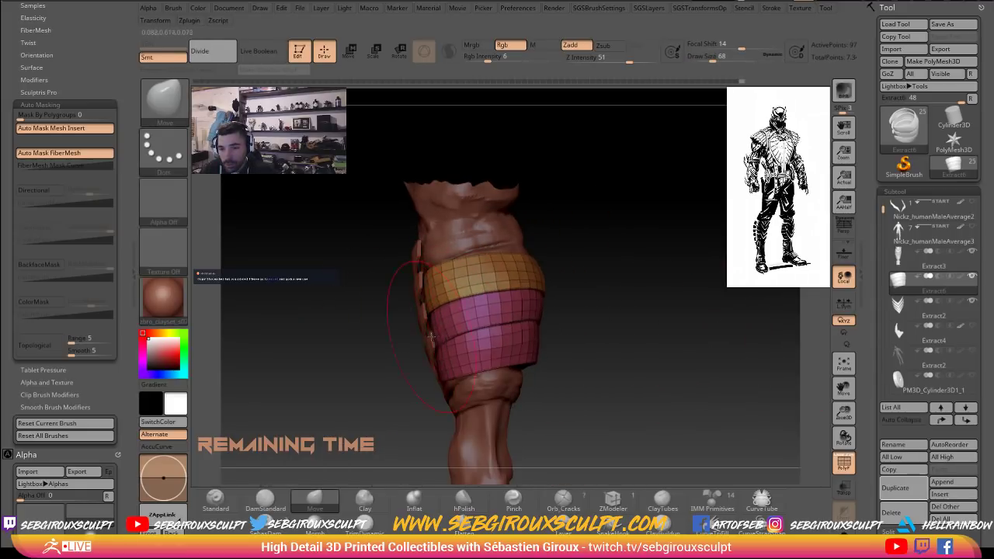
pyautogui.moveTo(370, 310); pyautogui.dragTo(451, 311)
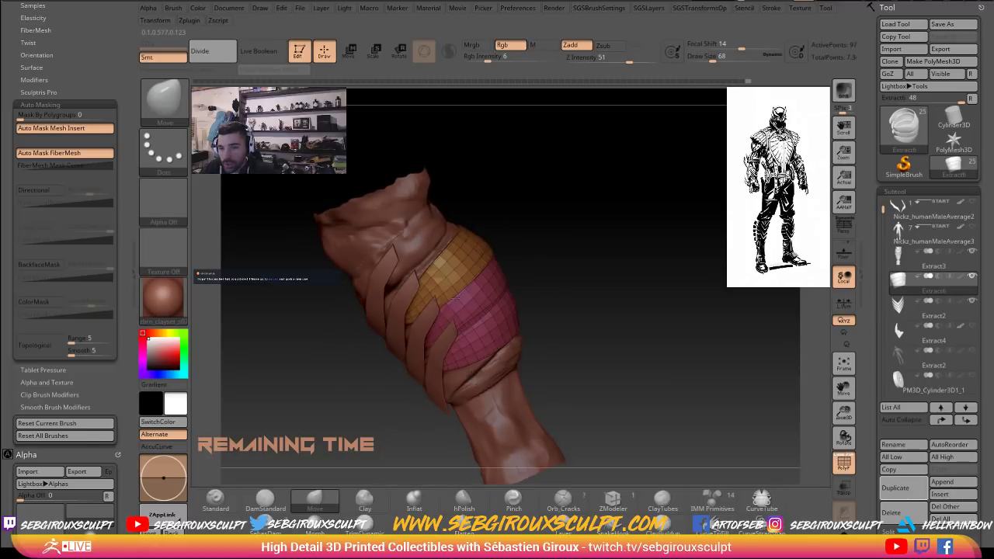
# Show all the character's subtools again and select the separate lower-leg subtool between the two legs.
pyautogui.keyDown('alt'); pyautogui.click(433, 307); pyautogui.keyUp('alt')
pyautogui.keyDown('shift'); pyautogui.moveTo(577, 291); pyautogui.dragTo(598, 300); pyautogui.keyUp('shift')
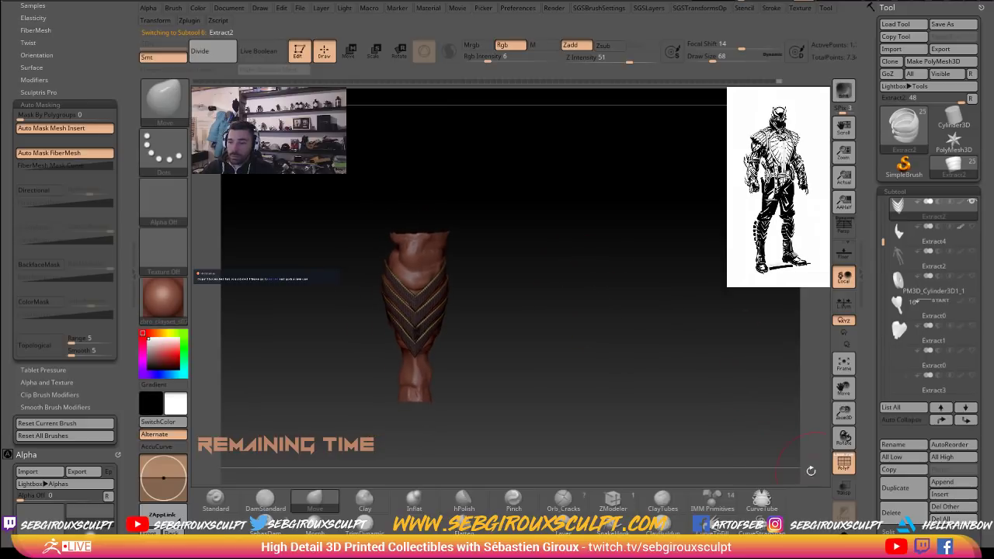
pyautogui.click(974, 227)
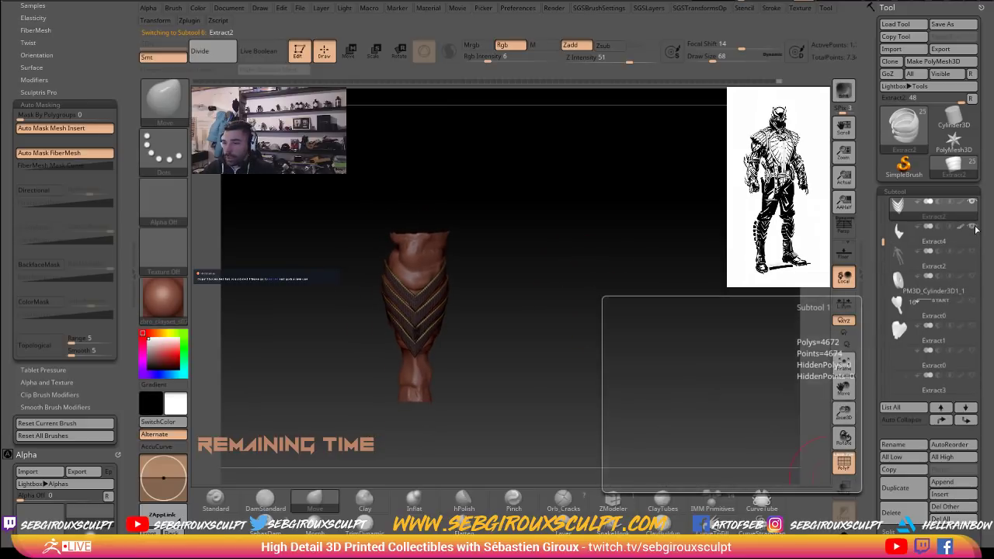
pyautogui.keyDown('ctrl'); pyautogui.keyDown('shift'); pyautogui.click(972, 202); pyautogui.keyUp('shift'); pyautogui.keyUp('ctrl')
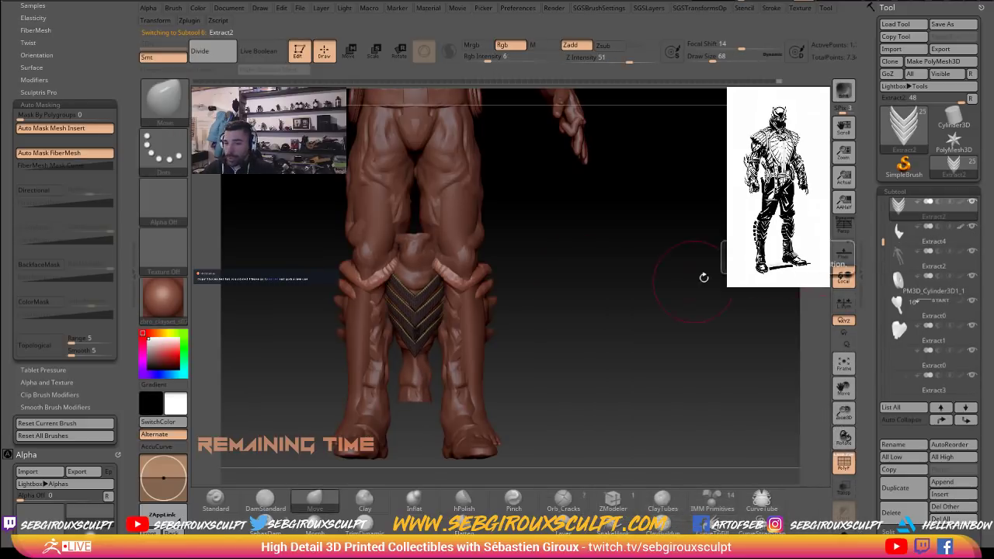
pyautogui.keyDown('alt'); pyautogui.moveTo(683, 302); pyautogui.dragTo(619, 262); pyautogui.keyUp('alt')
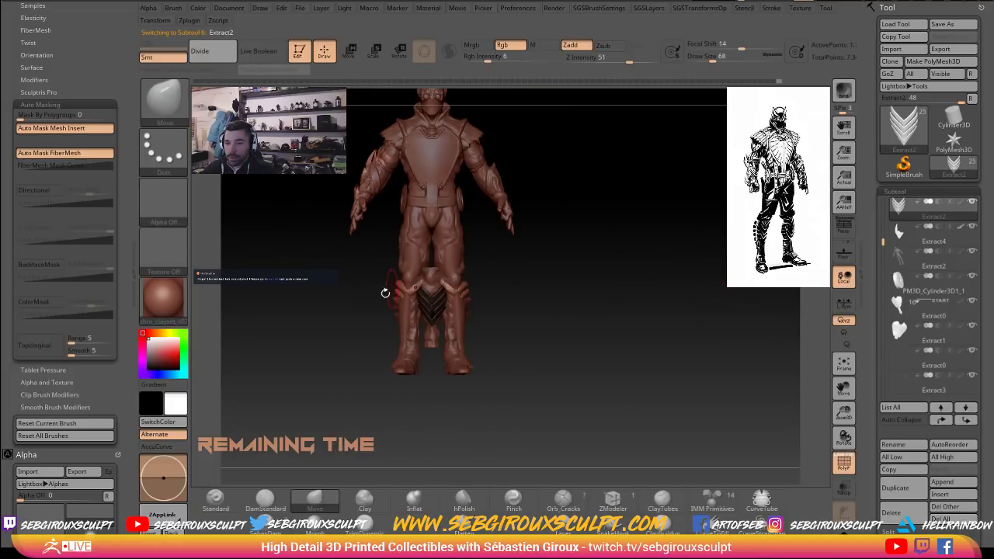
pyautogui.keyDown('alt'); pyautogui.click(415, 262); pyautogui.keyUp('alt')
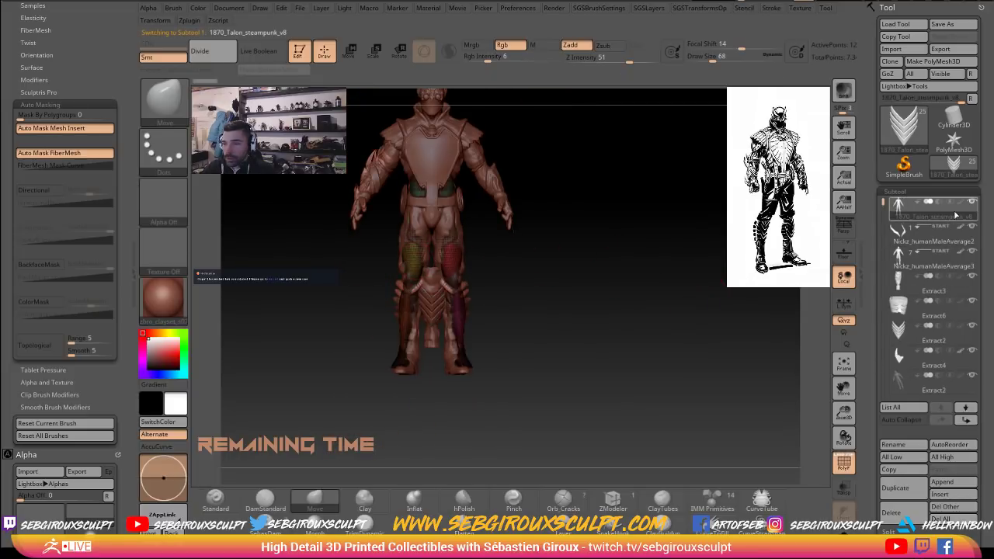
pyautogui.keyDown('alt'); pyautogui.click(435, 283); pyautogui.keyUp('alt')
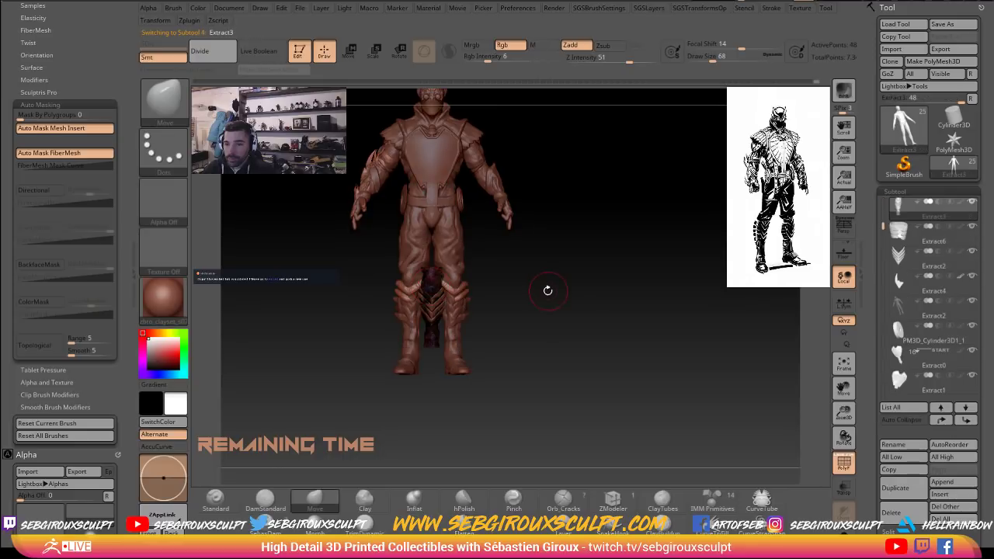
pyautogui.keyDown('alt'); pyautogui.moveTo(544, 289); pyautogui.dragTo(498, 269); pyautogui.keyUp('alt')
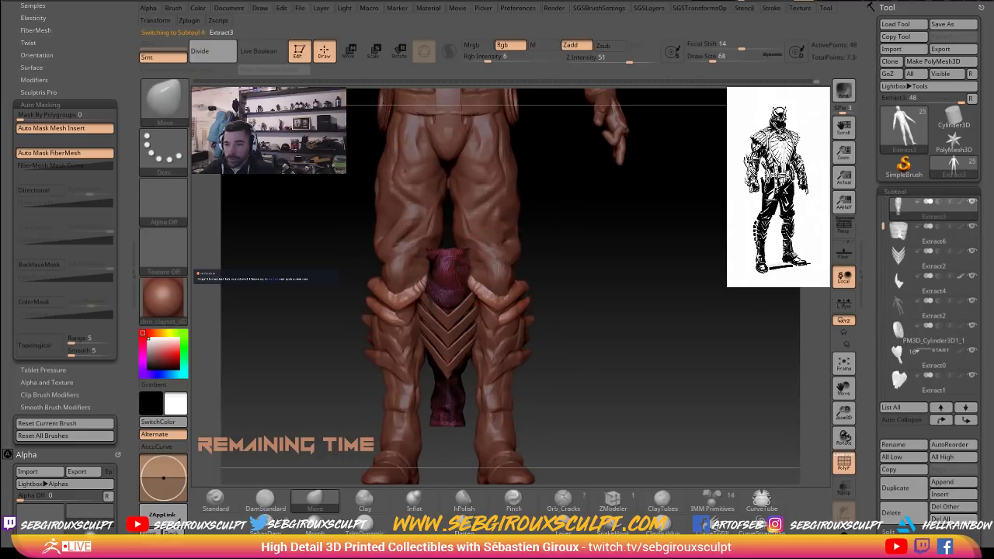
# Select the base human body subtool and turn off the polyframe display on the figure.
pyautogui.keyDown('alt'); pyautogui.click(394, 318); pyautogui.keyUp('alt')
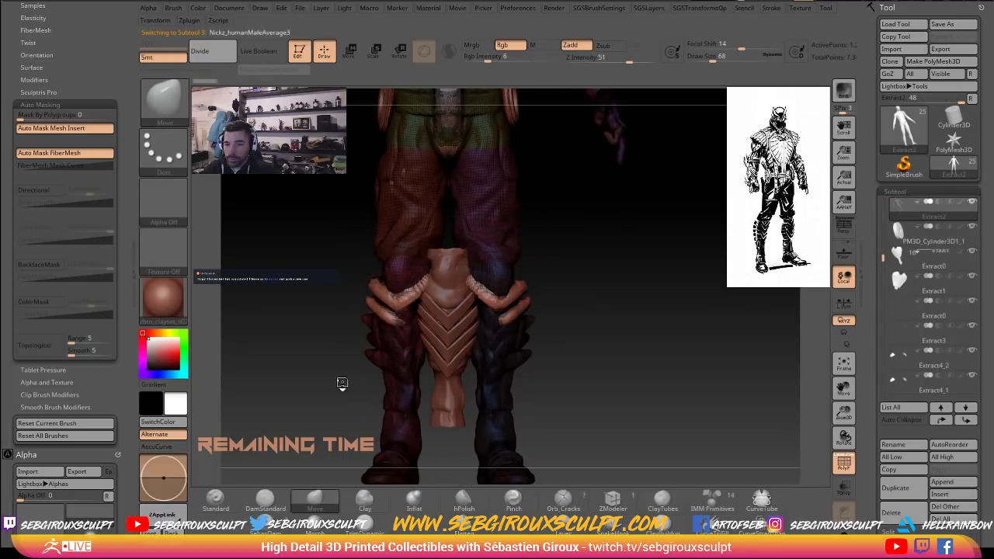
pyautogui.moveTo(344, 379)
pyautogui.mouseDown()
pyautogui.moveTo(597, 366)
pyautogui.moveTo(633, 337)
pyautogui.mouseUp()
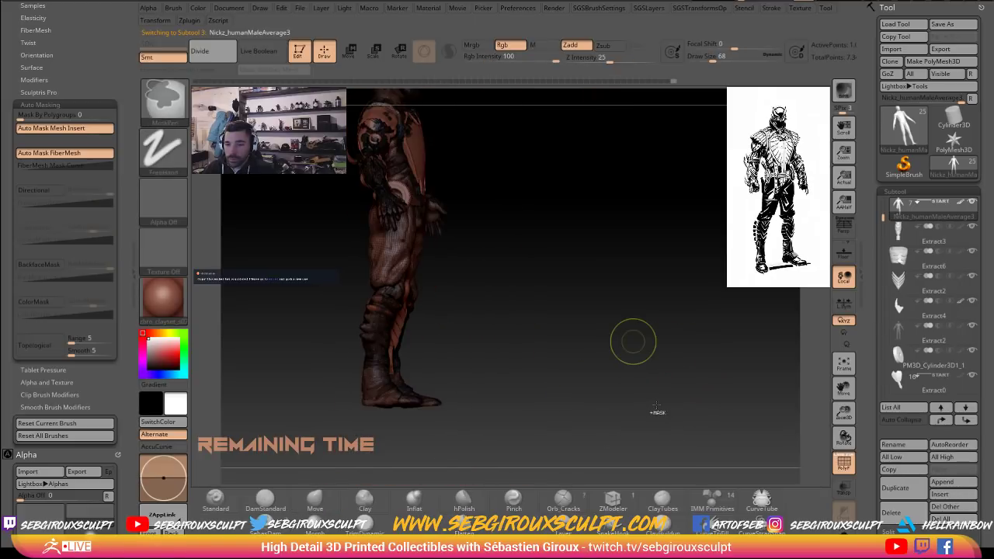
pyautogui.keyDown('shift'); pyautogui.moveTo(676, 368); pyautogui.dragTo(626, 354); pyautogui.keyUp('shift')
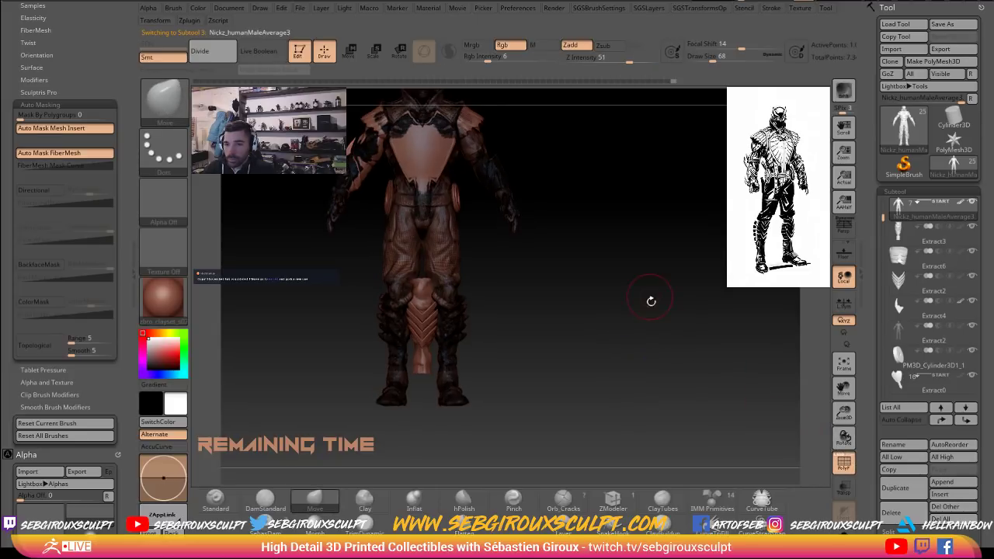
pyautogui.keyDown('alt'); pyautogui.moveTo(651, 300); pyautogui.dragTo(665, 411); pyautogui.keyUp('alt')
pyautogui.click(847, 463)
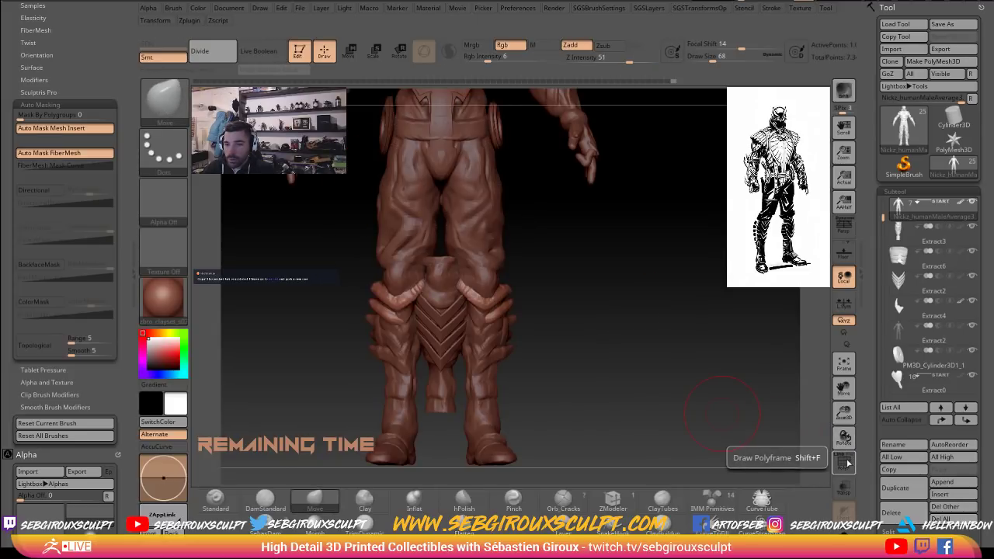
pyautogui.click(847, 463)
pyautogui.click(847, 463)
# Examine the full figure from several angles, covering the helmet, chest plate, forearm armour, belt gears and lower-leg wrap.
pyautogui.keyDown('alt'); pyautogui.moveTo(697, 276); pyautogui.dragTo(743, 429); pyautogui.keyUp('alt')
pyautogui.keyDown('alt'); pyautogui.moveTo(725, 279); pyautogui.dragTo(710, 356); pyautogui.keyUp('alt')
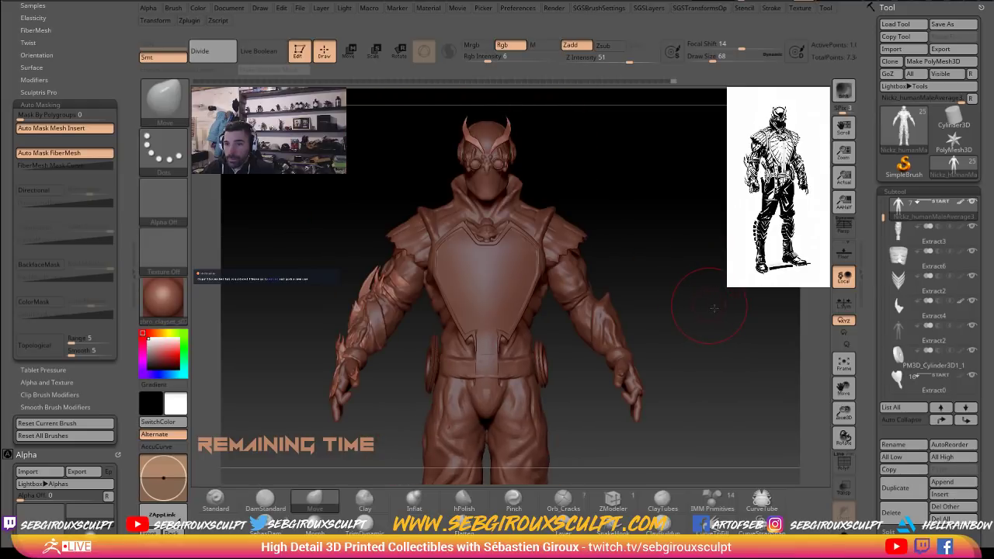
pyautogui.moveTo(714, 308); pyautogui.dragTo(686, 439)
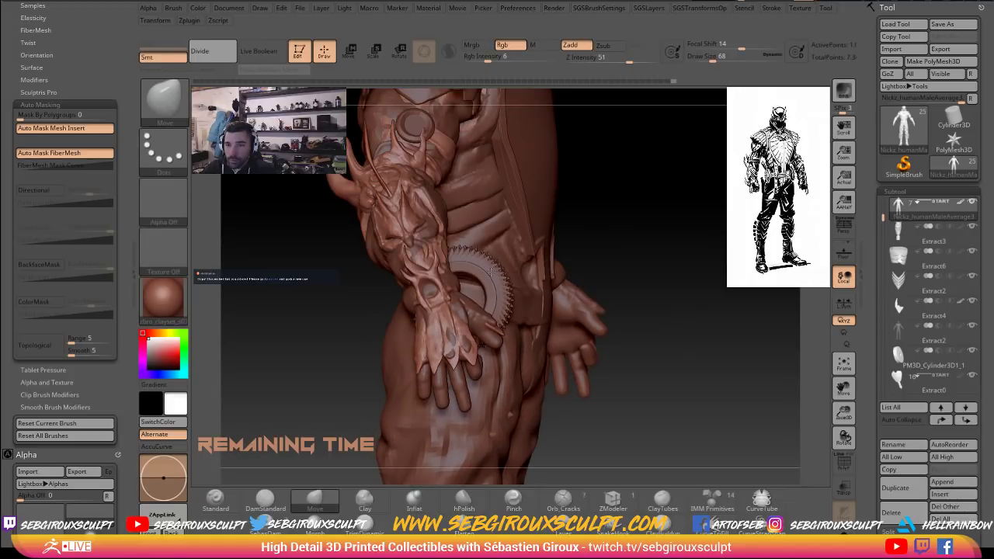
pyautogui.moveTo(491, 272); pyautogui.dragTo(742, 396)
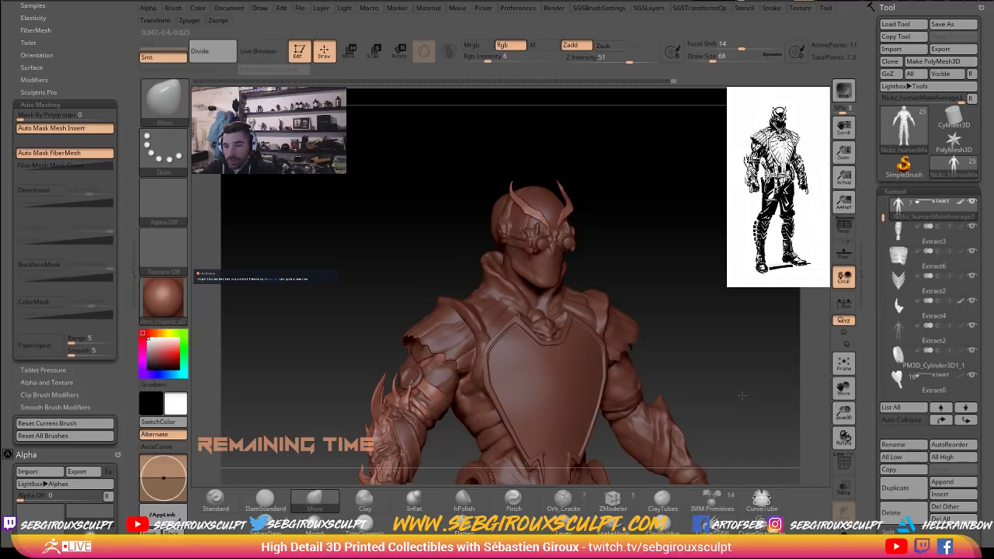
pyautogui.moveTo(742, 397); pyautogui.dragTo(607, 356)
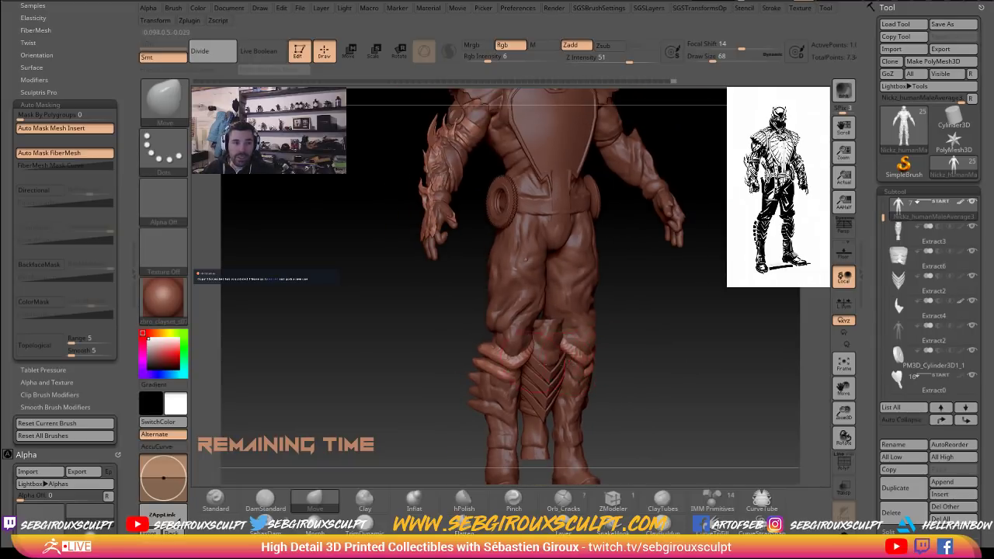
pyautogui.moveTo(732, 373)
pyautogui.mouseDown()
pyautogui.moveTo(719, 369)
pyautogui.moveTo(723, 391)
pyautogui.moveTo(722, 382)
pyautogui.mouseUp()
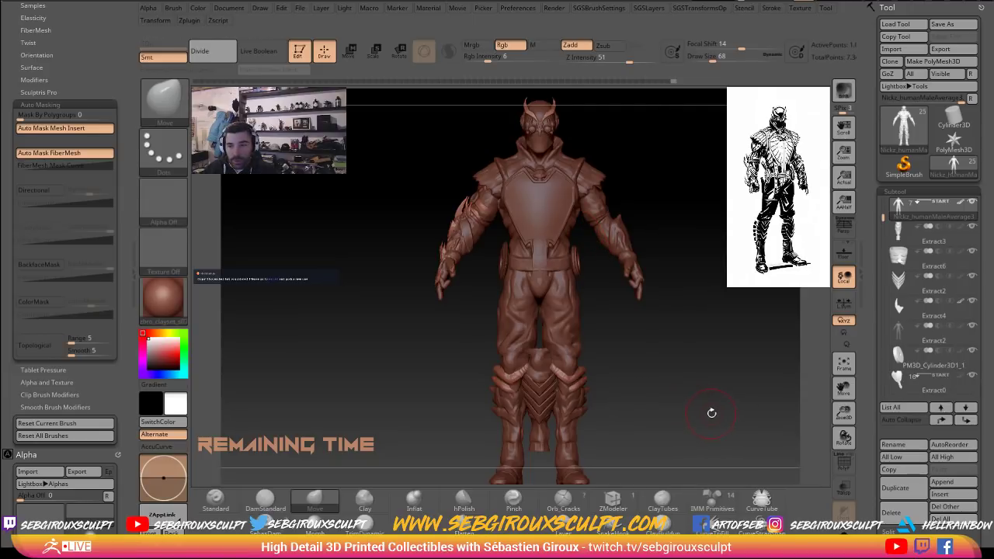
pyautogui.moveTo(695, 408); pyautogui.dragTo(719, 410)
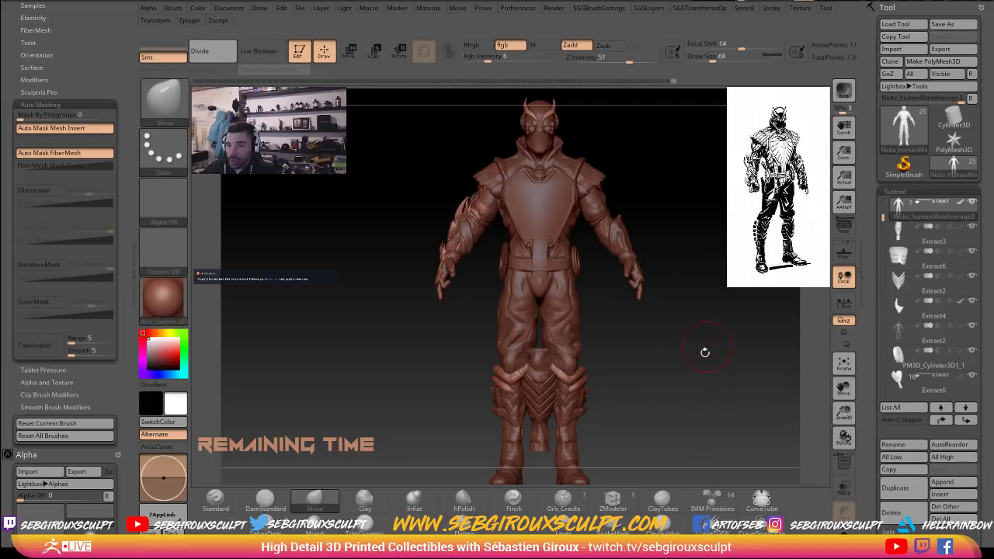
# Select the suited body subtool, save the file and isolate that body with Solo mode.
pyautogui.keyDown('alt'); pyautogui.click(619, 235); pyautogui.keyUp('alt')
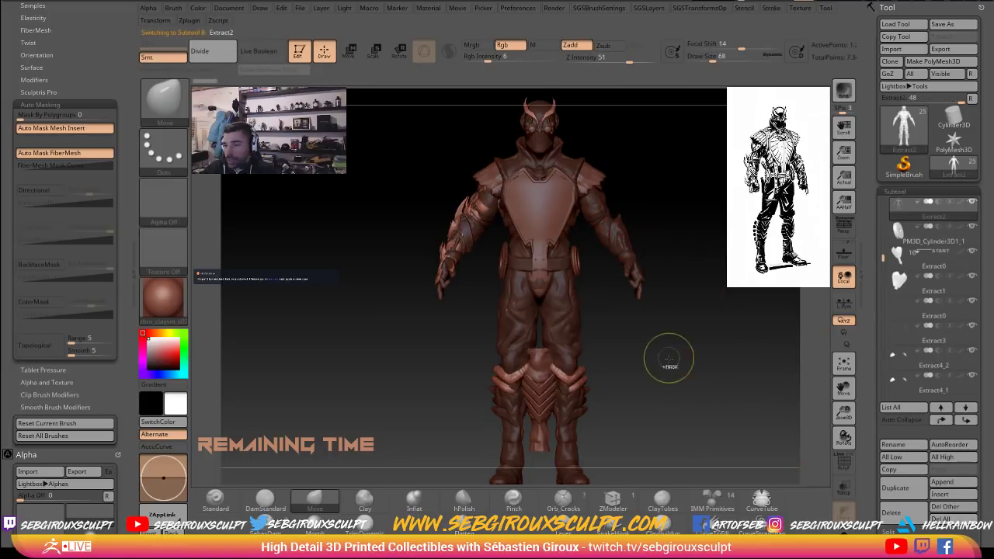
pyautogui.press('ctrl')
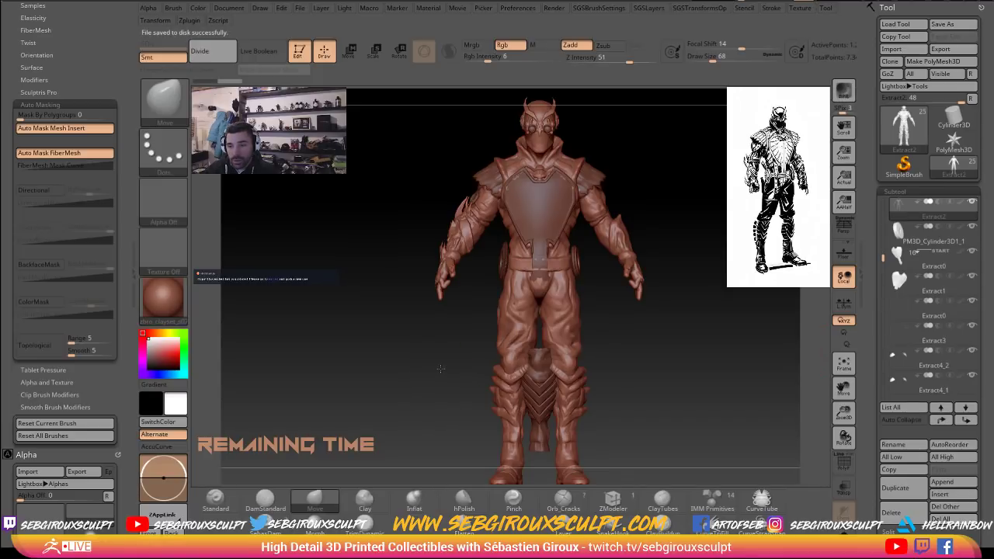
pyautogui.keyDown('alt'); pyautogui.moveTo(762, 325); pyautogui.dragTo(655, 257); pyautogui.keyUp('alt')
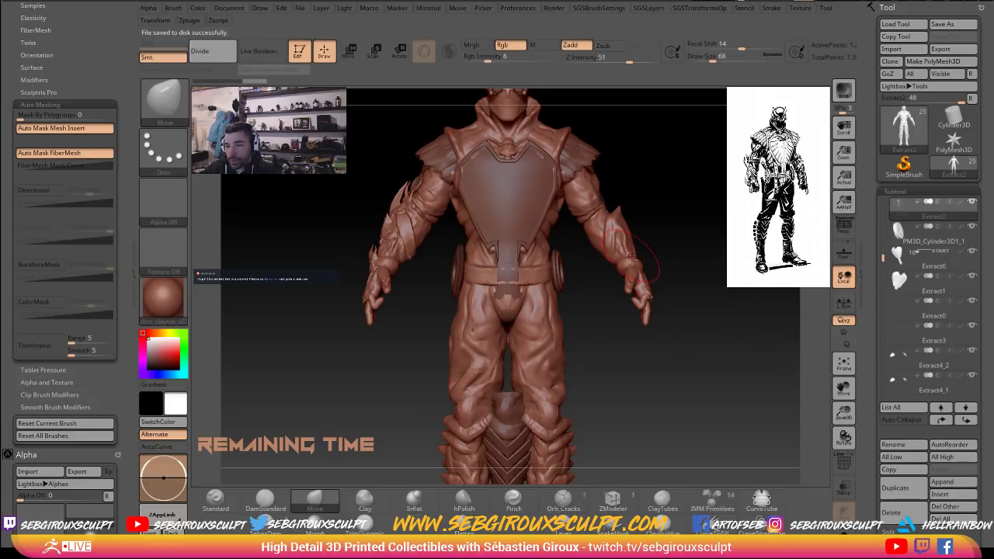
pyautogui.click(845, 464)
pyautogui.click(845, 464)
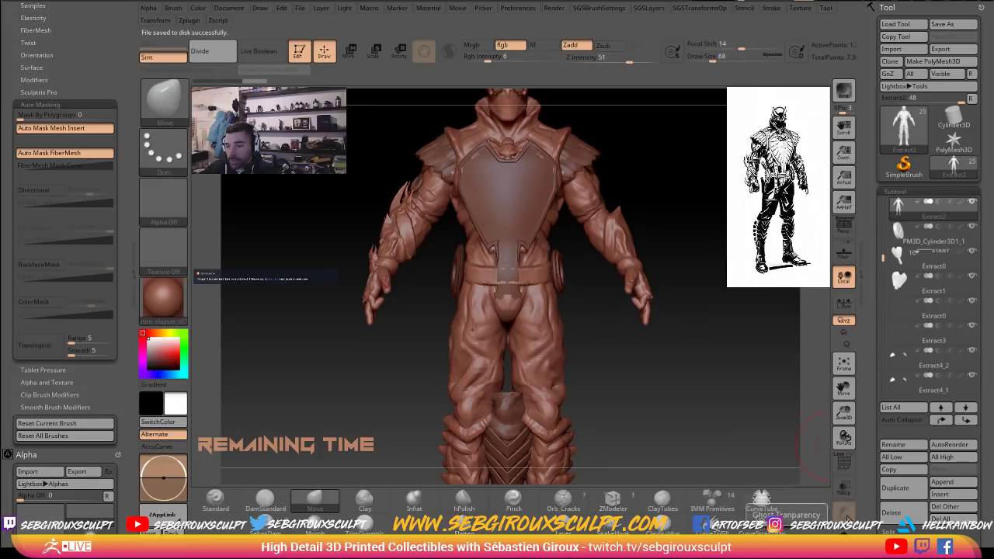
pyautogui.click(845, 516)
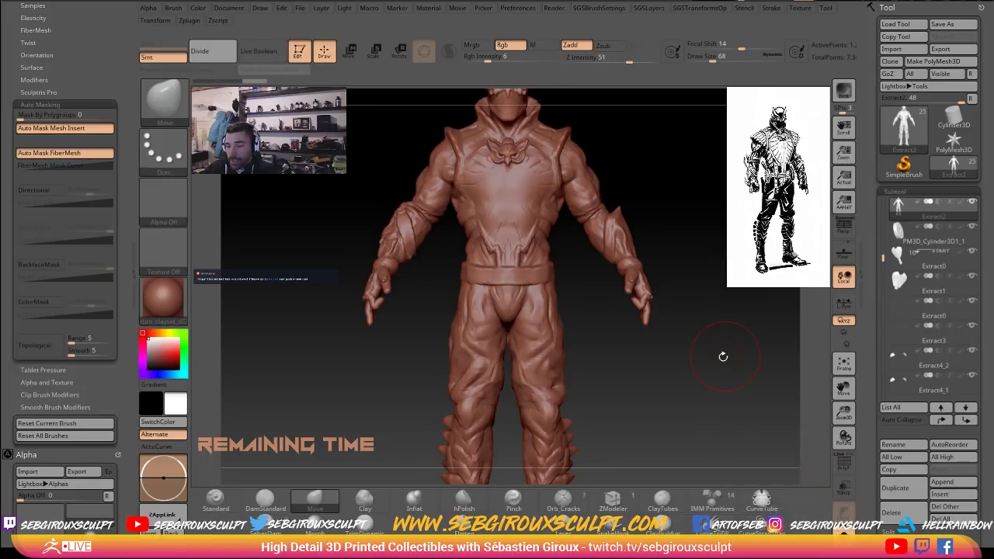
# Mask the character's left forearm and hand at Draw Size 83 and invert the mask to leave only them editable.
pyautogui.moveTo(723, 356); pyautogui.dragTo(750, 351)
pyautogui.press('space')
pyautogui.moveTo(655, 268); pyautogui.dragTo(674, 251)
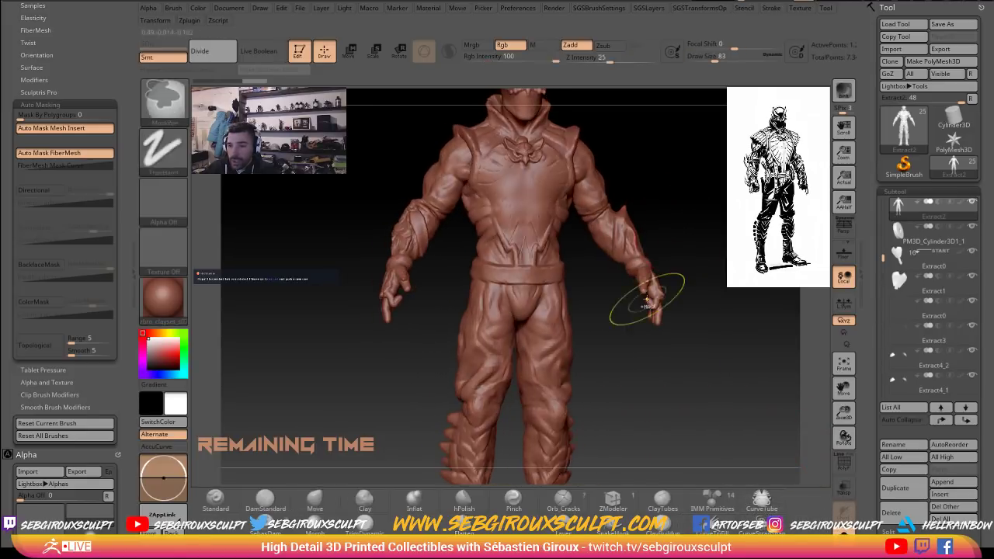
pyautogui.keyDown('ctrl'); pyautogui.moveTo(701, 340); pyautogui.dragTo(595, 216); pyautogui.keyUp('ctrl')
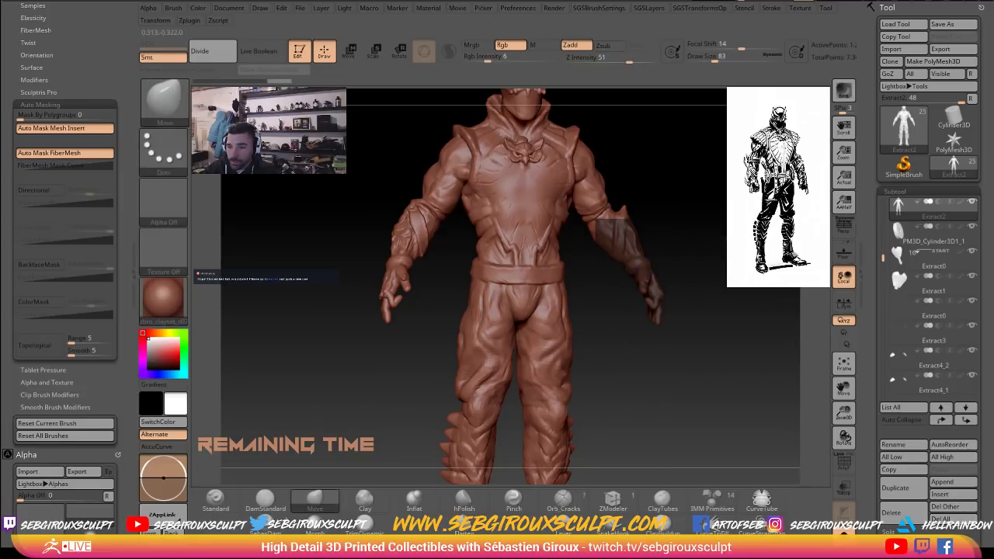
pyautogui.moveTo(625, 350)
pyautogui.mouseDown()
pyautogui.moveTo(723, 284)
pyautogui.moveTo(687, 224)
pyautogui.moveTo(722, 284)
pyautogui.moveTo(753, 296)
pyautogui.moveTo(722, 285)
pyautogui.moveTo(738, 302)
pyautogui.moveTo(743, 371)
pyautogui.moveTo(749, 338)
pyautogui.moveTo(722, 329)
pyautogui.mouseUp()
pyautogui.keyDown('ctrl'); pyautogui.moveTo(727, 386); pyautogui.dragTo(599, 195); pyautogui.keyUp('ctrl')
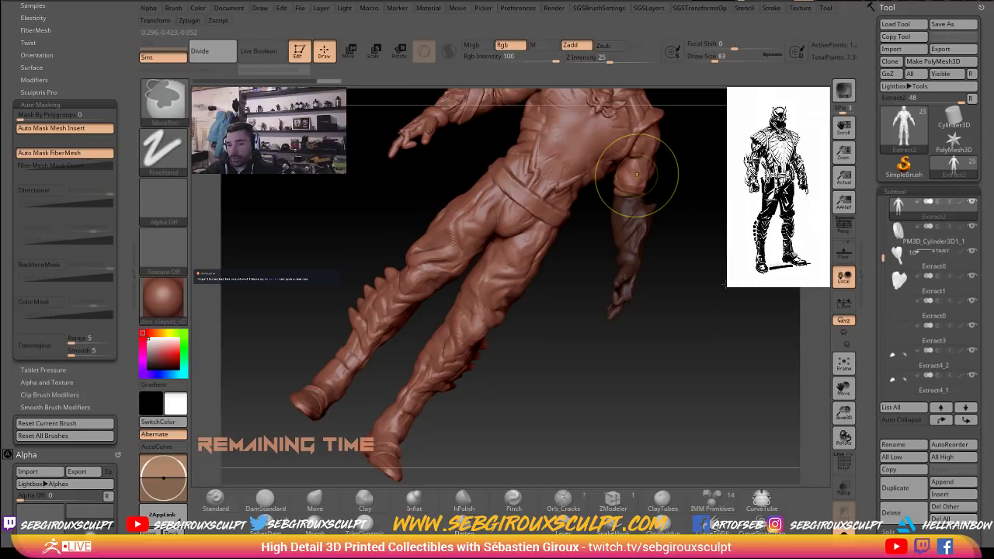
pyautogui.moveTo(730, 290)
pyautogui.keyDown('alt'); pyautogui.mouseDown()
pyautogui.moveTo(704, 195)
pyautogui.moveTo(730, 197)
pyautogui.moveTo(736, 242)
pyautogui.moveTo(602, 243)
pyautogui.moveTo(669, 217)
pyautogui.moveTo(647, 239)
pyautogui.moveTo(620, 232)
pyautogui.mouseUp(); pyautogui.keyUp('alt')
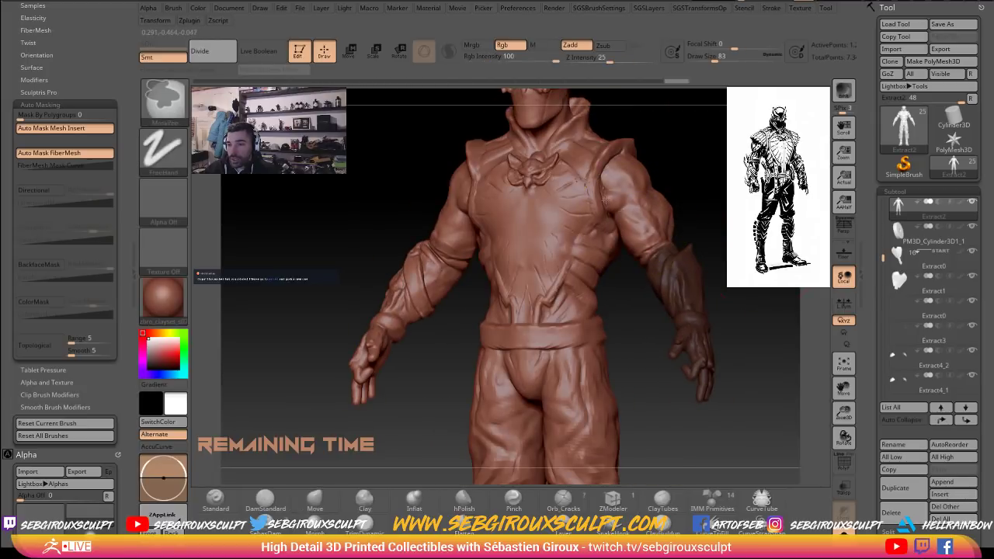
pyautogui.moveTo(703, 186)
pyautogui.keyDown('shift'); pyautogui.mouseDown()
pyautogui.moveTo(724, 194)
pyautogui.moveTo(737, 250)
pyautogui.moveTo(777, 299)
pyautogui.moveTo(742, 255)
pyautogui.moveTo(742, 226)
pyautogui.mouseUp(); pyautogui.keyUp('shift')
pyautogui.moveTo(784, 276); pyautogui.dragTo(754, 319)
pyautogui.keyDown('ctrl'); pyautogui.click(761, 276); pyautogui.keyUp('ctrl')
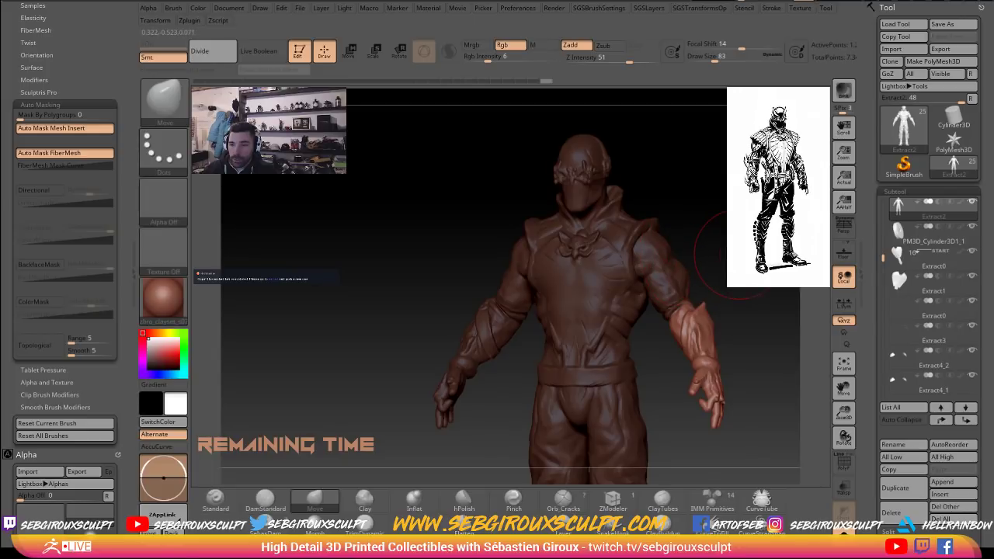
# Try bending the unmasked left forearm upward at the elbow with a Transpose line in Rotate mode.
pyautogui.keyDown('alt'); pyautogui.moveTo(739, 255); pyautogui.dragTo(763, 264); pyautogui.keyUp('alt')
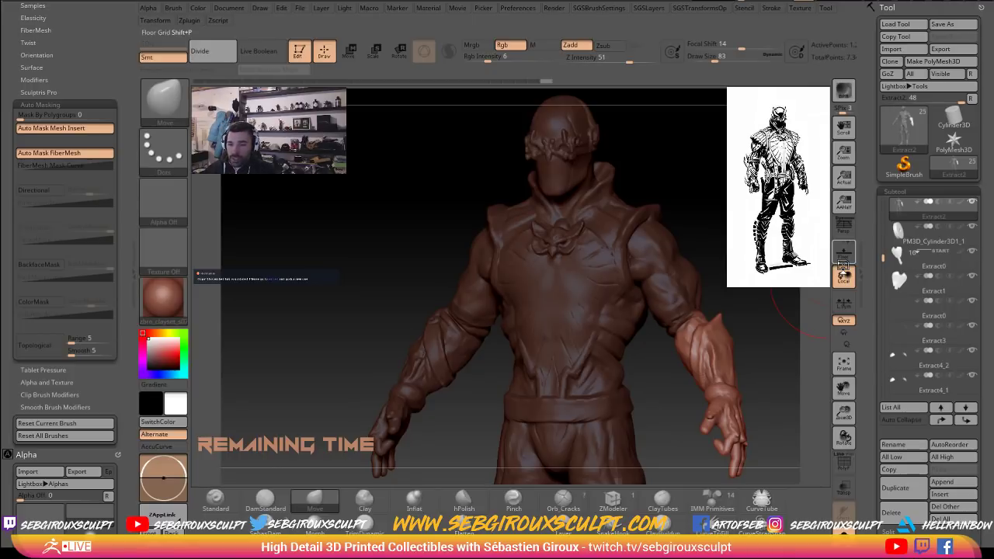
pyautogui.keyDown('alt'); pyautogui.moveTo(760, 283); pyautogui.dragTo(772, 231); pyautogui.keyUp('alt')
pyautogui.click(366, 59)
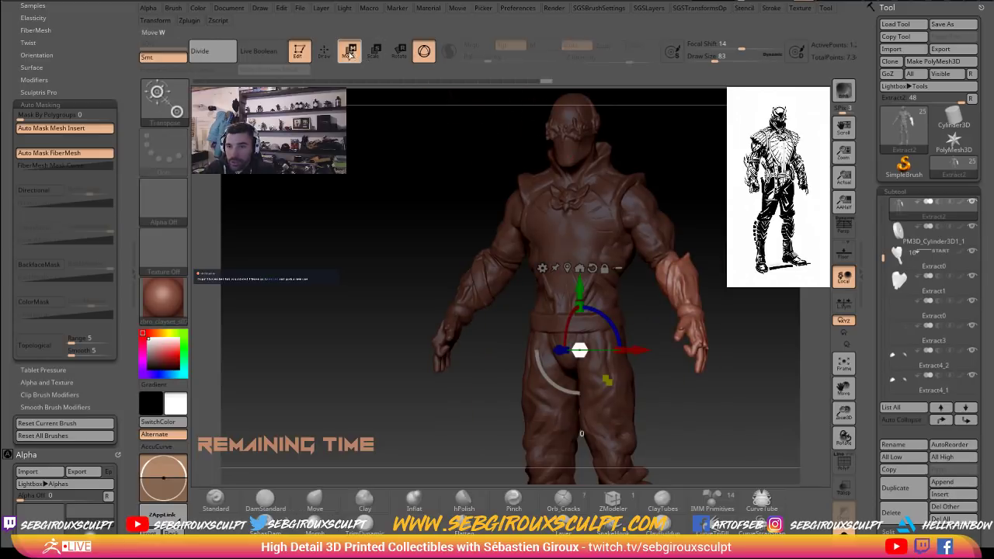
pyautogui.press('r')
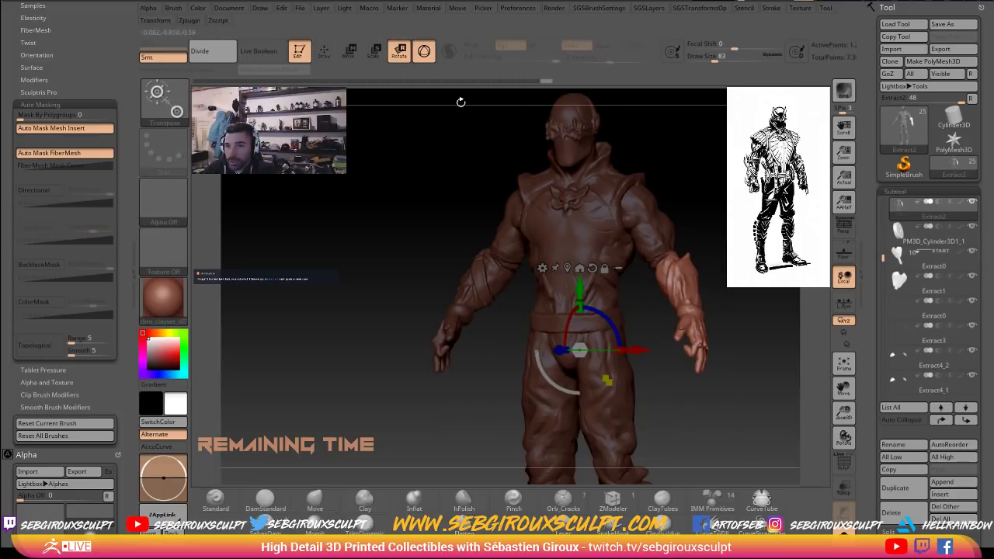
pyautogui.press('y')
pyautogui.moveTo(673, 265); pyautogui.dragTo(706, 337)
pyautogui.moveTo(705, 339); pyautogui.dragTo(667, 330, button='right')
pyautogui.moveTo(667, 327); pyautogui.dragTo(593, 237)
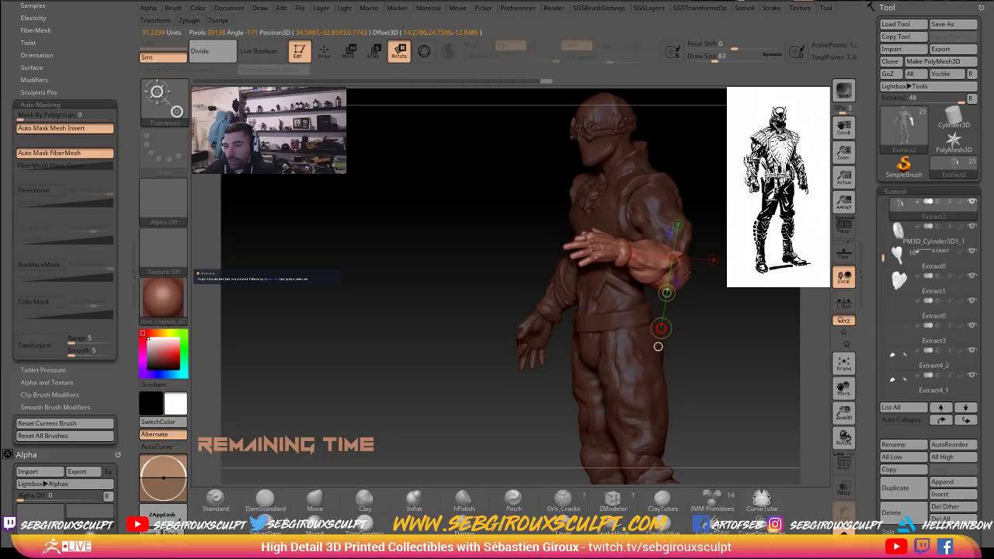
pyautogui.moveTo(659, 346)
pyautogui.mouseDown(button='right')
pyautogui.moveTo(596, 333)
pyautogui.moveTo(667, 354)
pyautogui.mouseUp(button='right')
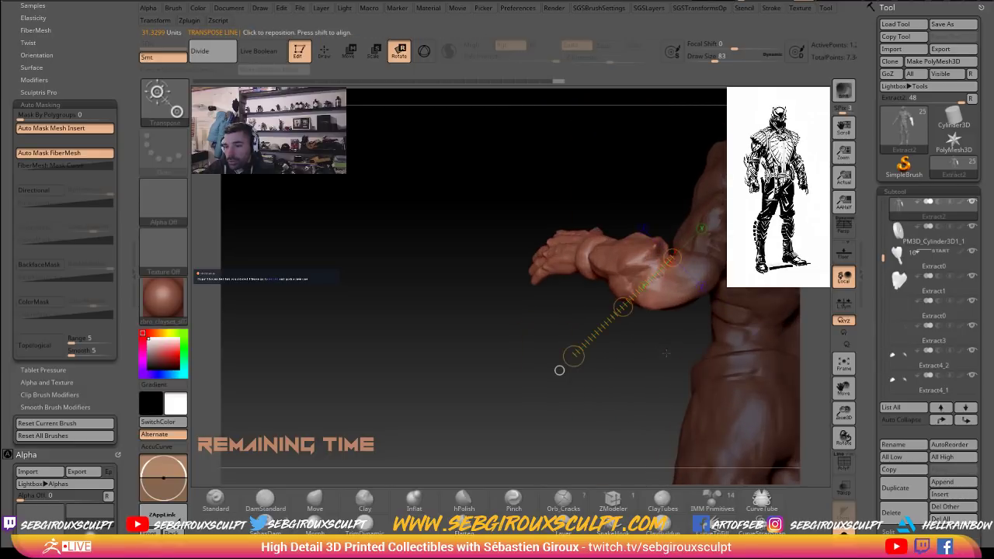
pyautogui.moveTo(559, 371); pyautogui.dragTo(579, 383)
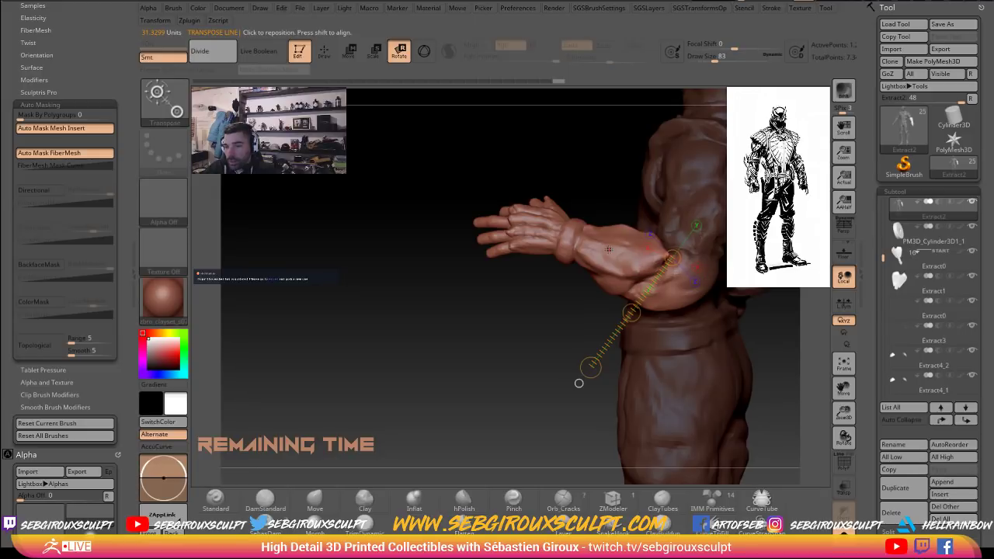
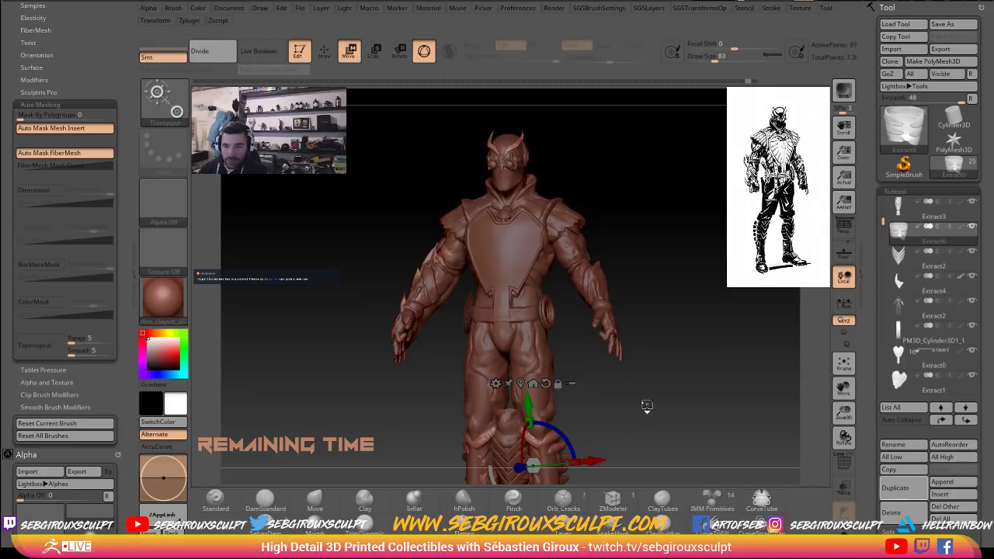
# Return from the gizmo to Draw mode with the Standard brush and select the suited body subtool at the trousers.
pyautogui.moveTo(581, 356); pyautogui.dragTo(637, 366)
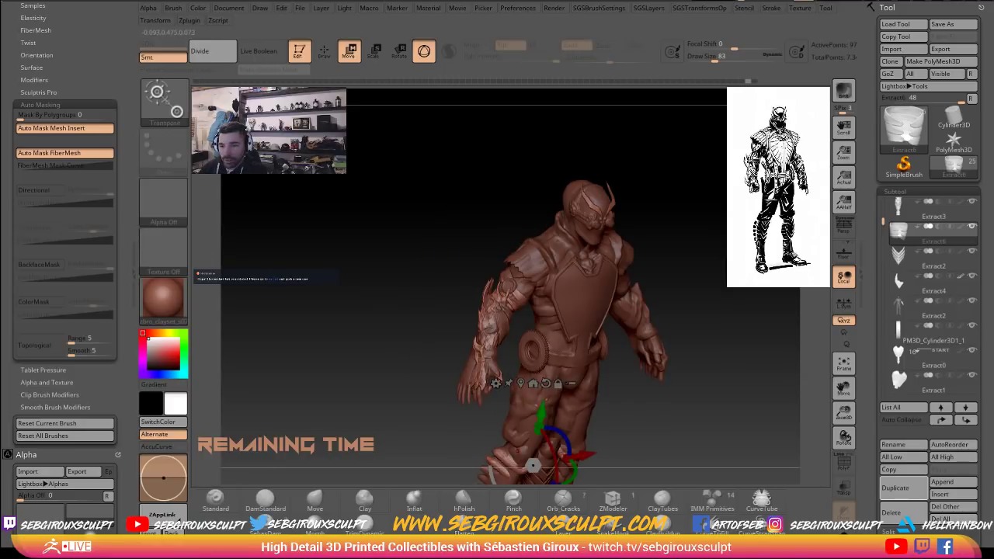
pyautogui.moveTo(671, 427); pyautogui.dragTo(669, 413)
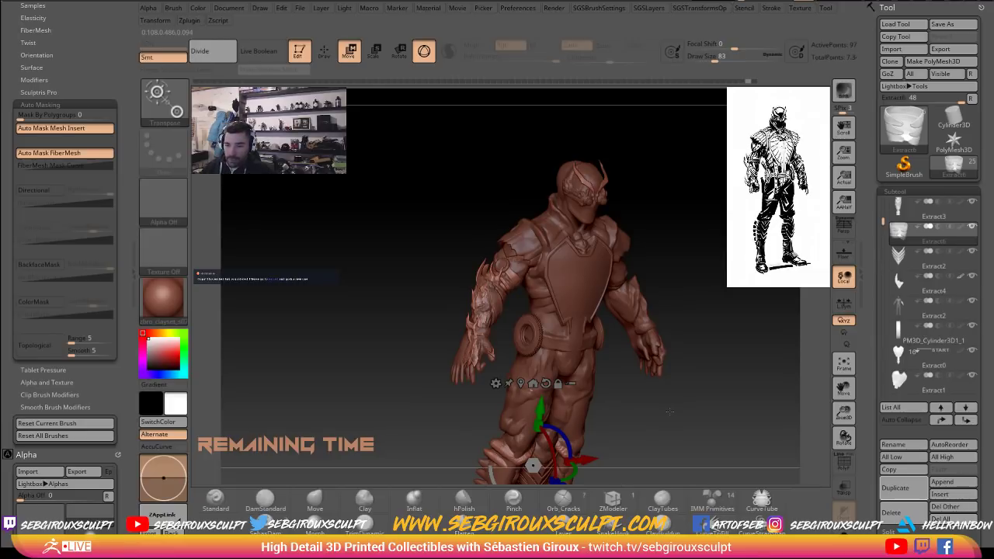
pyautogui.press('q')
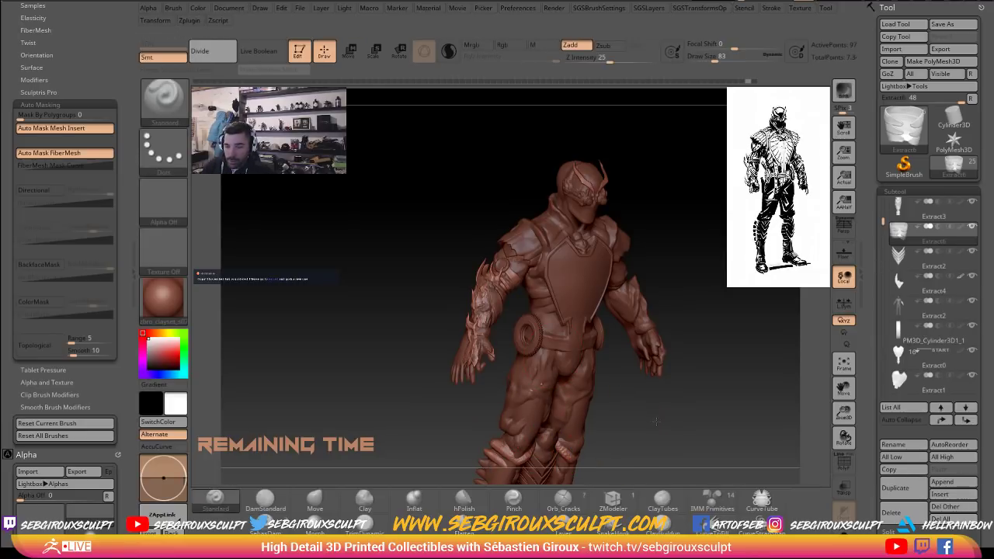
pyautogui.moveTo(656, 422)
pyautogui.mouseDown()
pyautogui.moveTo(649, 416)
pyautogui.moveTo(660, 447)
pyautogui.moveTo(669, 373)
pyautogui.moveTo(691, 365)
pyautogui.mouseUp()
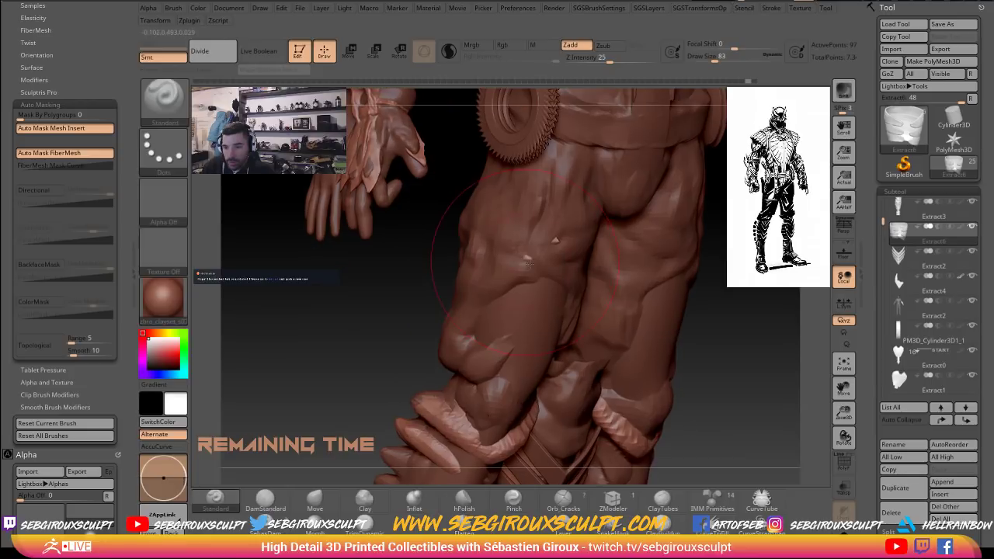
pyautogui.keyDown('alt'); pyautogui.click(509, 247); pyautogui.keyUp('alt')
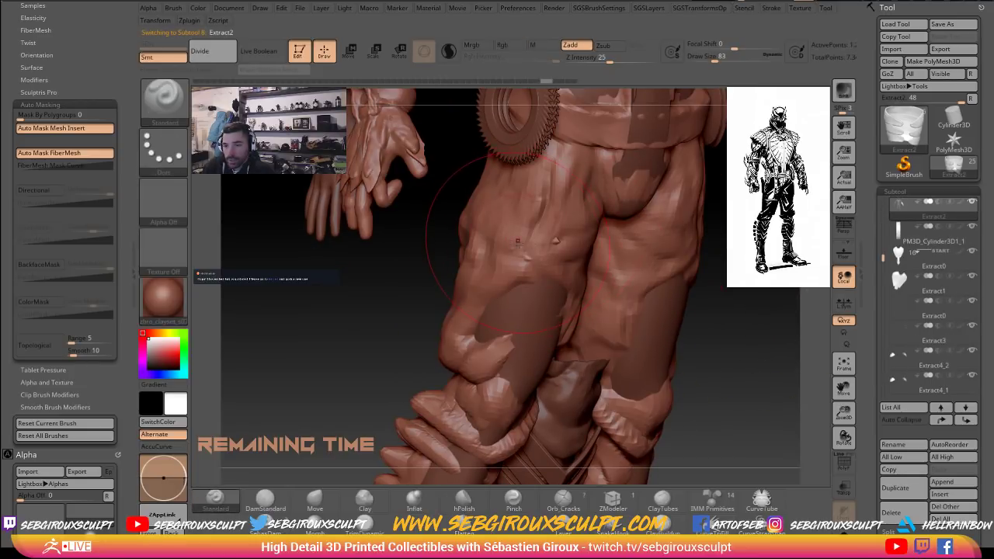
# Sculpt a diagonal cloth fold across the character's right thigh with the Standard brush at Draw Size 31.
pyautogui.press('space')
pyautogui.moveTo(530, 242); pyautogui.dragTo(510, 243)
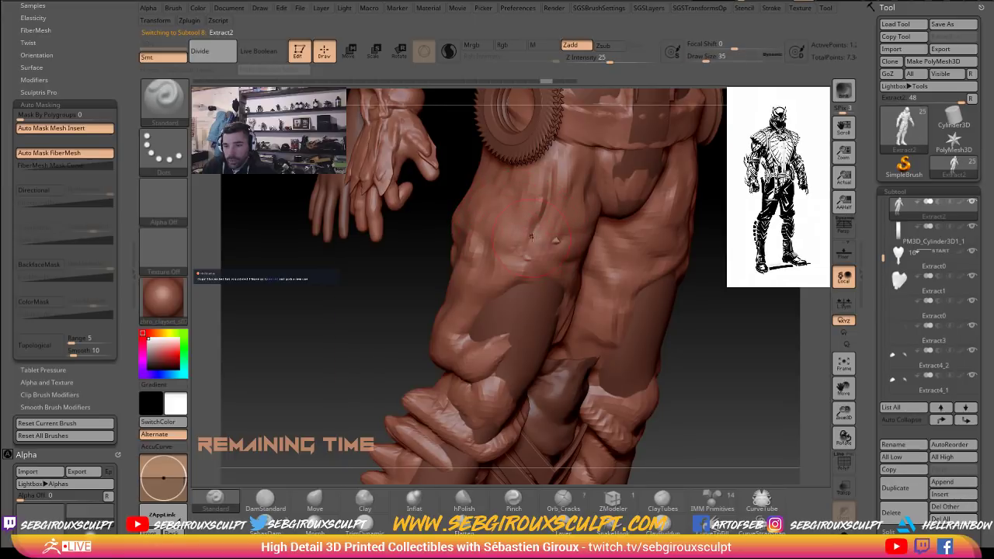
pyautogui.moveTo(513, 266); pyautogui.dragTo(537, 268, button='right')
pyautogui.press('space')
pyautogui.moveTo(537, 268); pyautogui.dragTo(534, 268)
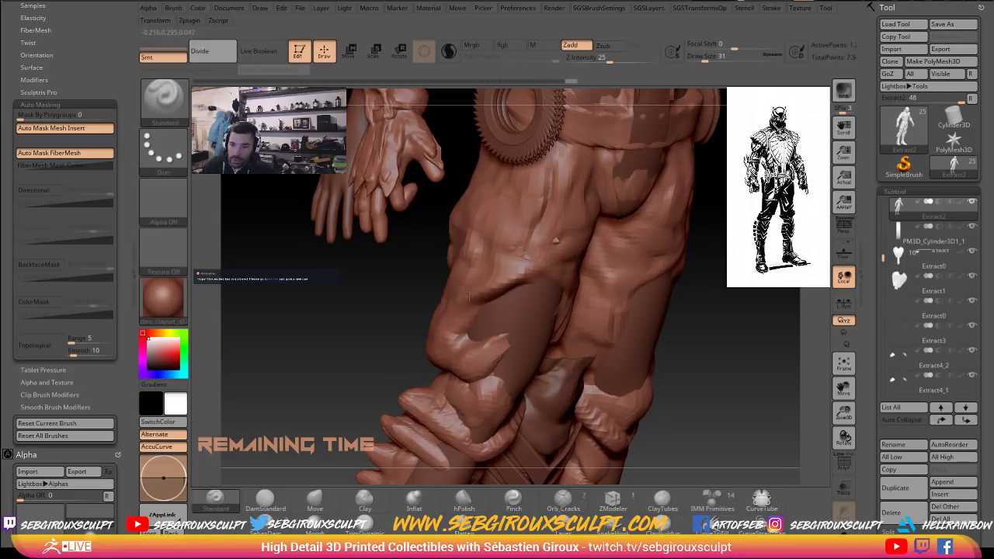
pyautogui.moveTo(437, 311); pyautogui.dragTo(578, 255)
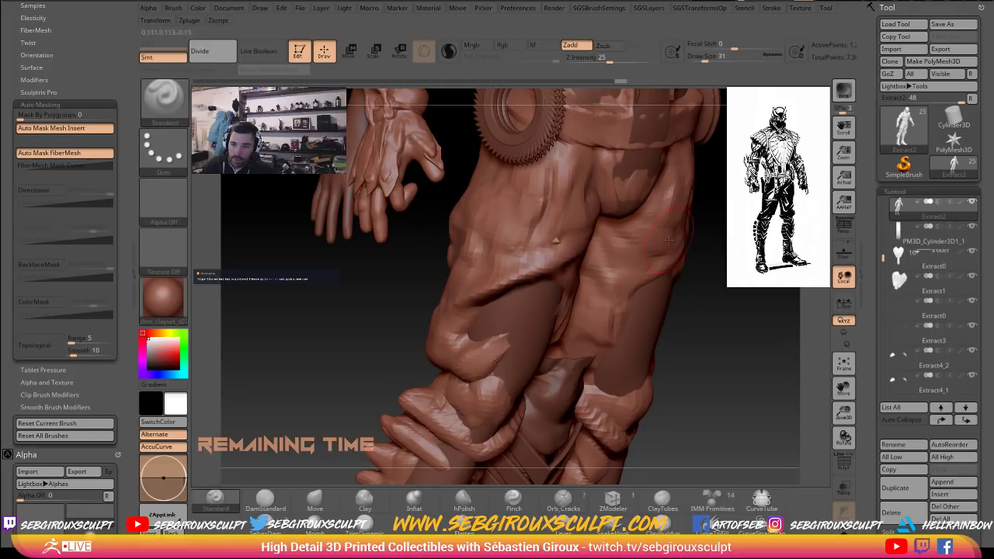
# Refine the cloth folds across the upper part of the character's right thigh with the Standard brush at Draw Size 31.
pyautogui.moveTo(755, 266); pyautogui.dragTo(682, 288)
pyautogui.moveTo(556, 275)
pyautogui.mouseDown()
pyautogui.moveTo(542, 281)
pyautogui.moveTo(587, 228)
pyautogui.mouseUp()
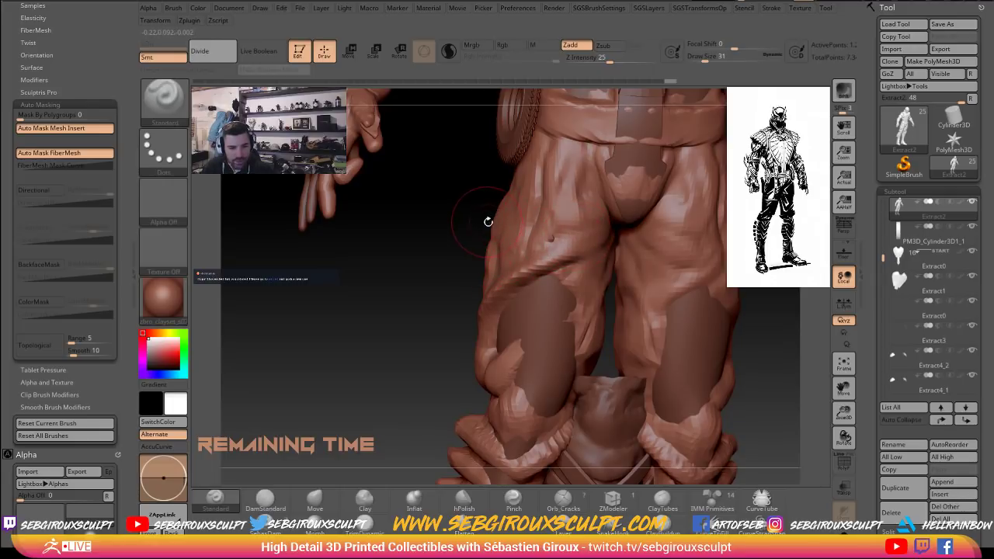
pyautogui.moveTo(554, 169)
pyautogui.mouseDown()
pyautogui.moveTo(569, 214)
pyautogui.moveTo(584, 212)
pyautogui.moveTo(585, 222)
pyautogui.moveTo(575, 177)
pyautogui.mouseUp()
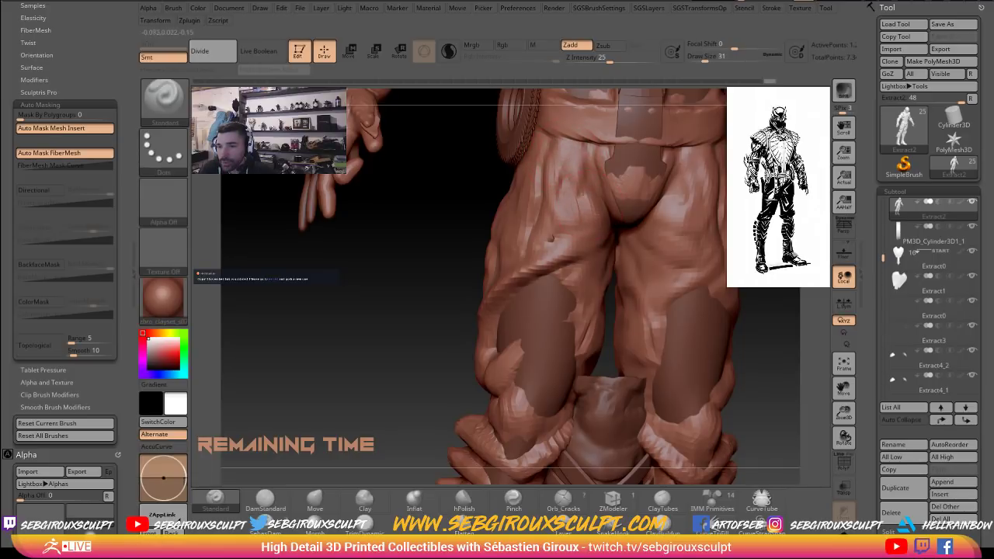
# Sculpt a diagonal cloth fold running from the crotch across the character's left thigh with the Standard brush at Draw Size 25.
pyautogui.moveTo(611, 232); pyautogui.dragTo(622, 238)
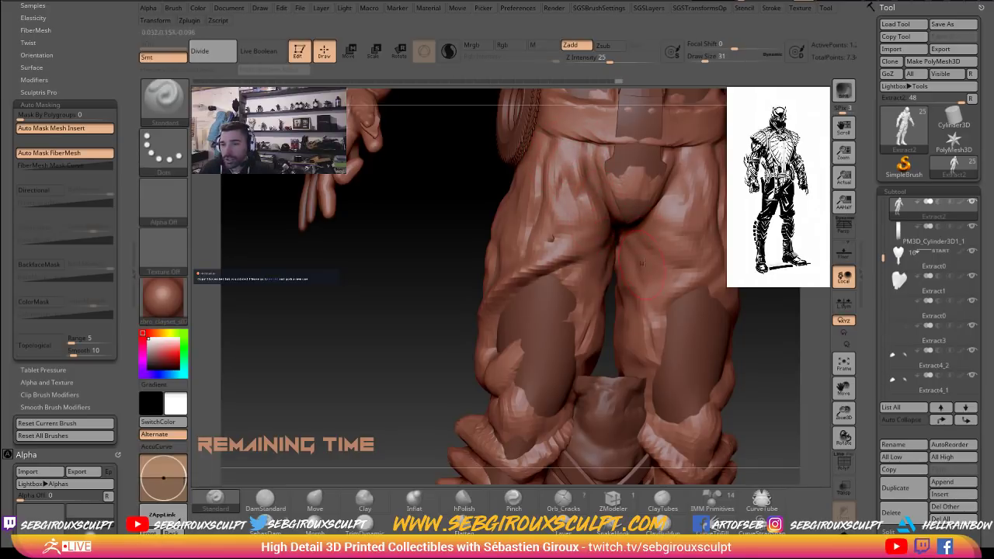
pyautogui.moveTo(390, 334); pyautogui.dragTo(373, 338)
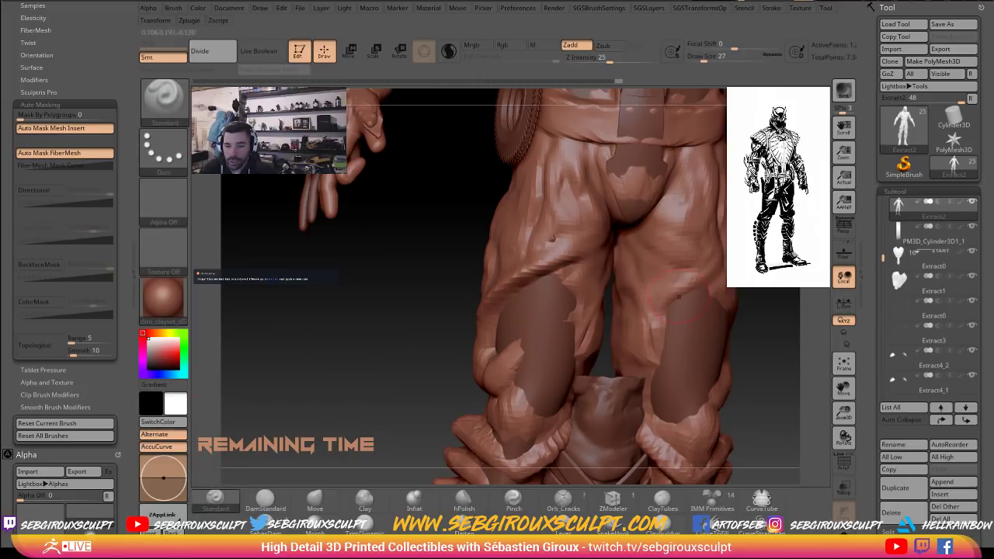
pyautogui.press('space')
pyautogui.click(641, 318)
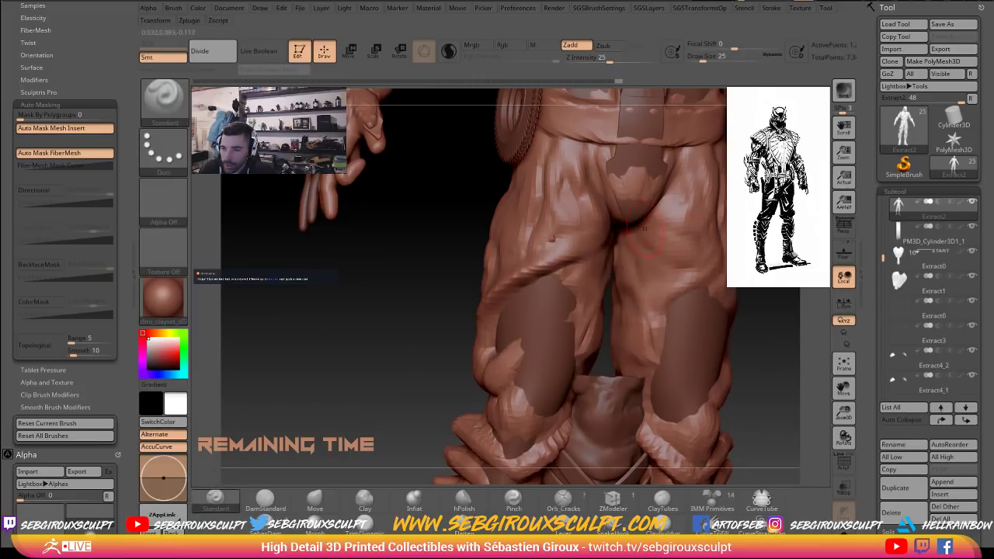
pyautogui.moveTo(641, 215)
pyautogui.mouseDown()
pyautogui.moveTo(635, 223)
pyautogui.moveTo(649, 236)
pyautogui.moveTo(671, 230)
pyautogui.moveTo(666, 210)
pyautogui.moveTo(678, 216)
pyautogui.mouseUp()
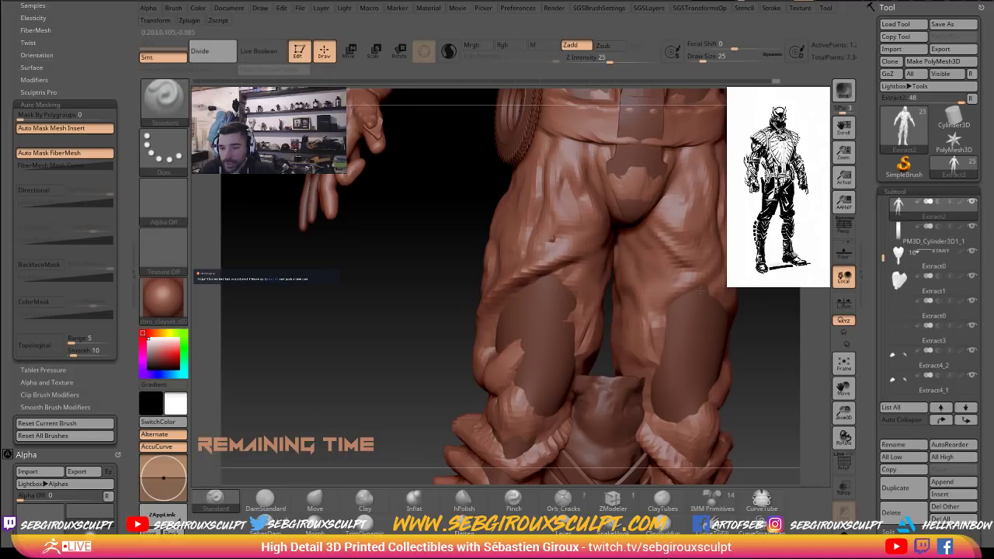
pyautogui.moveTo(354, 421); pyautogui.dragTo(364, 422)
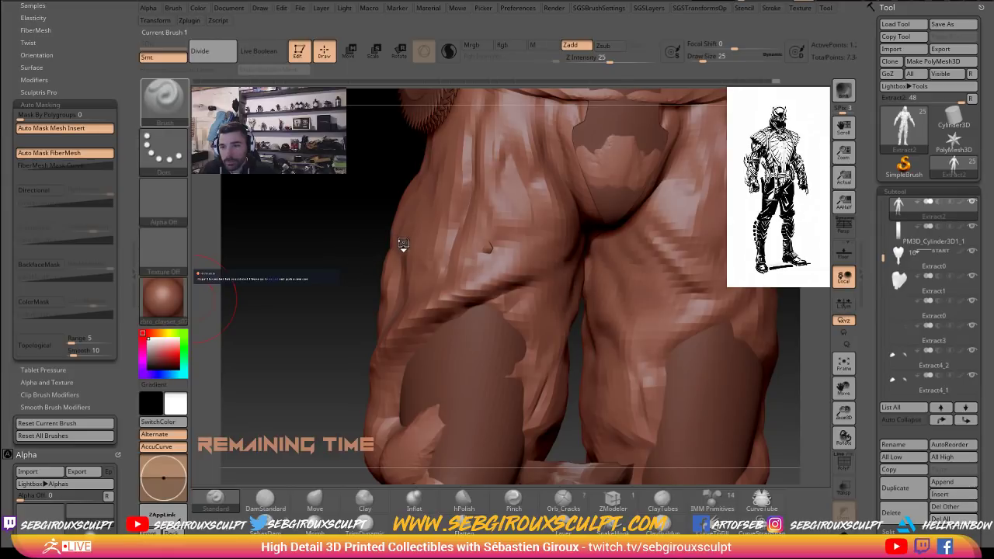
# Choose the Slash3 brush and try cutting a sharp crease along the character's left upper thigh, undoing the last stroke.
pyautogui.press('b')
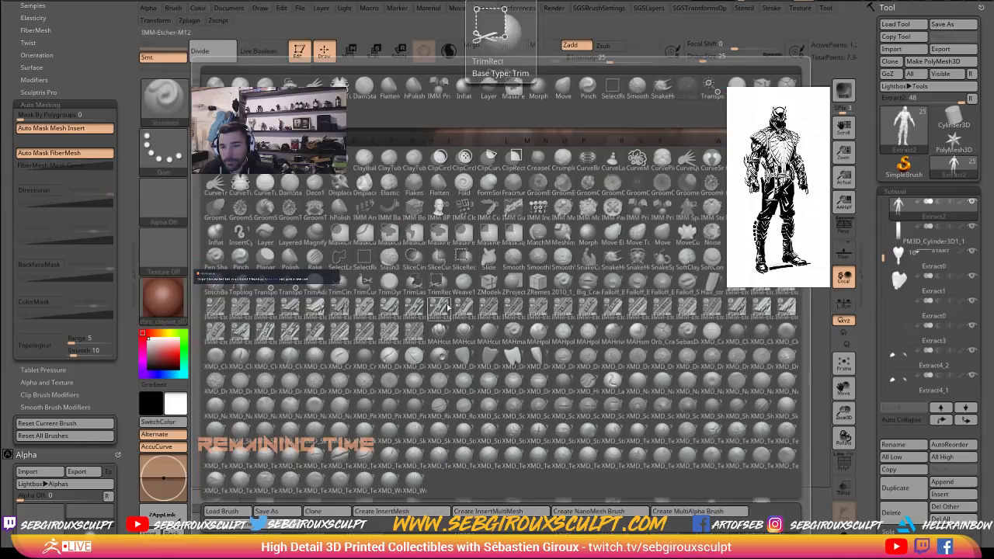
pyautogui.press('s')
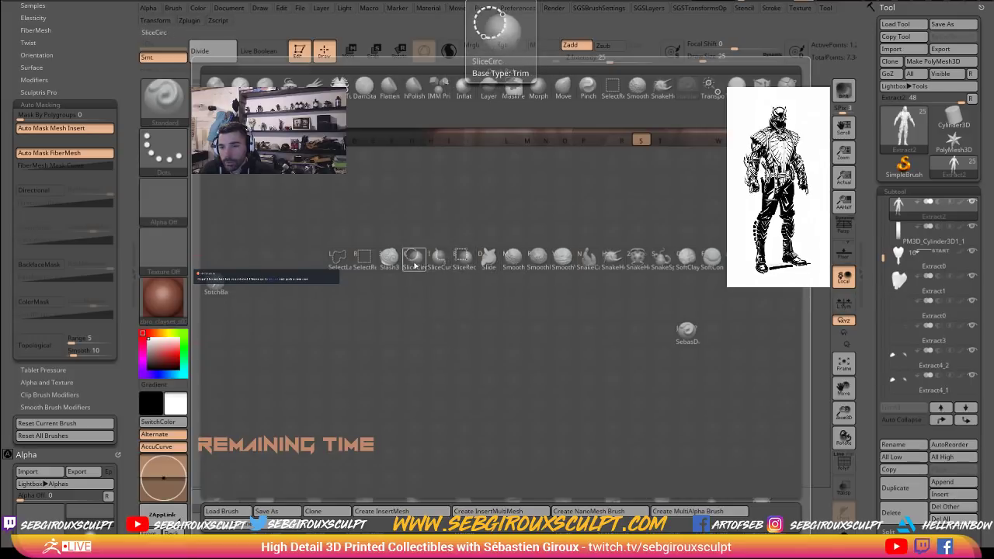
pyautogui.click(388, 266)
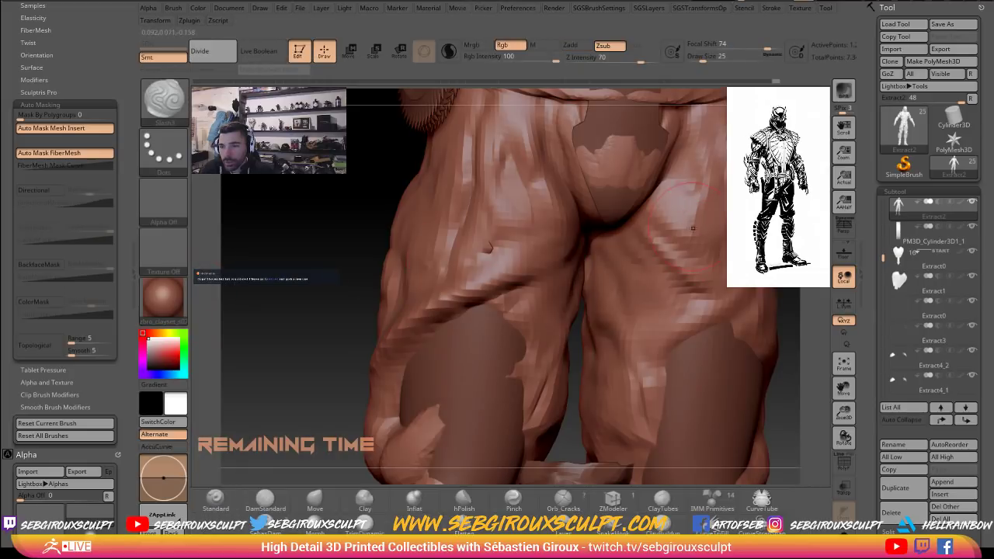
pyautogui.press('ctrl')
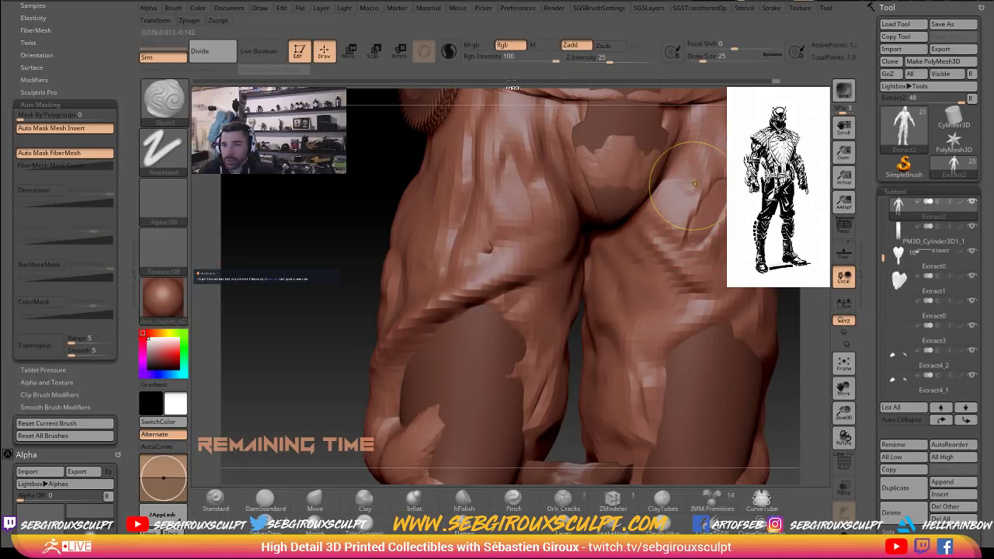
pyautogui.moveTo(703, 172); pyautogui.dragTo(657, 228)
pyautogui.hotkey('ctrl', 'z')
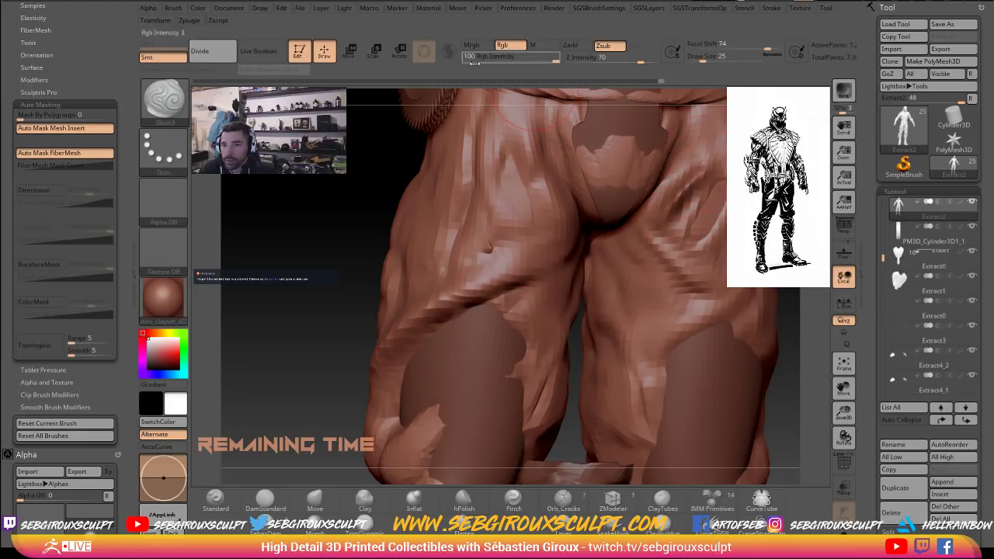
# Cut and smooth diagonal creases below the character's left hip with Sculptris Pro enabled, turning it off when done.
pyautogui.click(449, 51)
pyautogui.moveTo(703, 158)
pyautogui.mouseDown()
pyautogui.moveTo(674, 189)
pyautogui.moveTo(669, 216)
pyautogui.mouseUp()
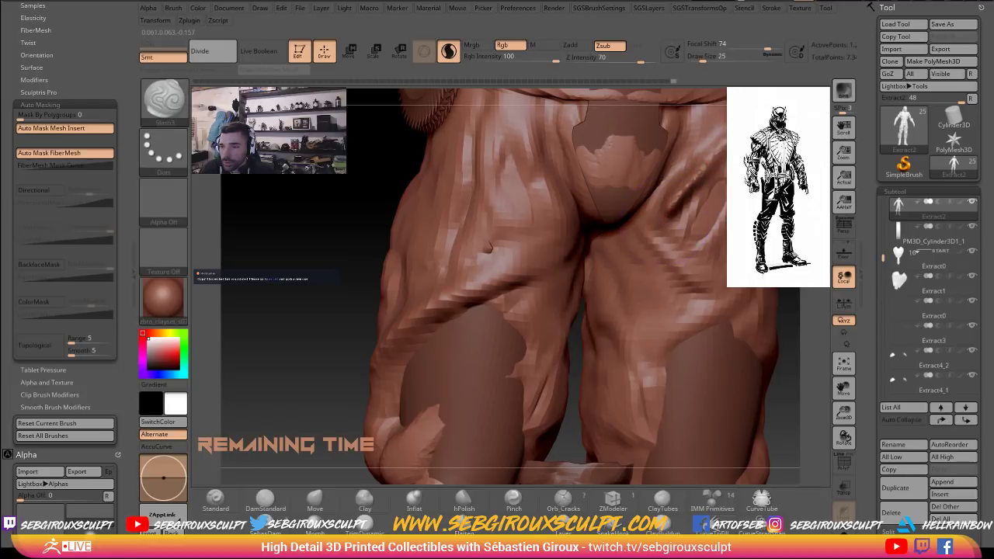
pyautogui.moveTo(715, 152); pyautogui.dragTo(672, 221)
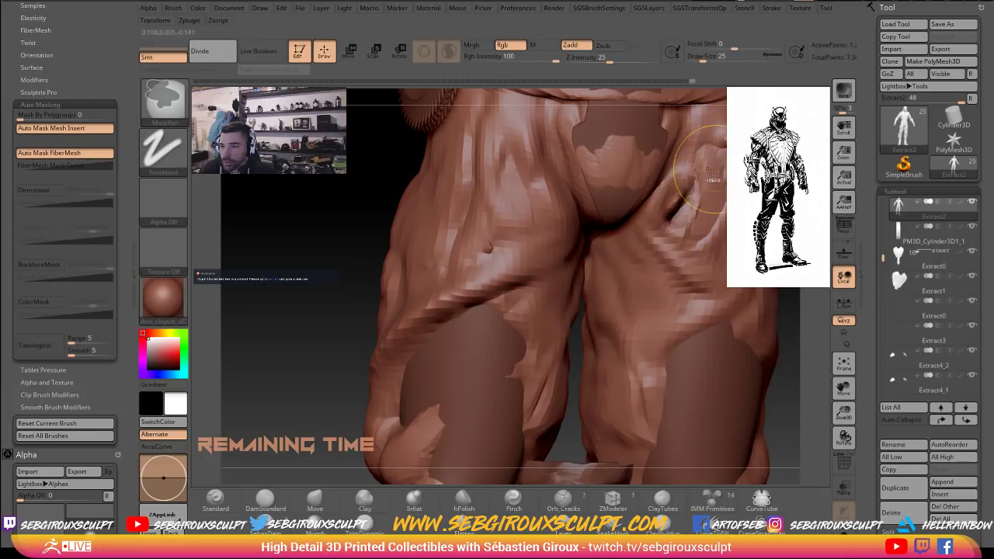
pyautogui.keyDown('shift'); pyautogui.moveTo(704, 161); pyautogui.dragTo(680, 204); pyautogui.keyUp('shift')
pyautogui.click(448, 51)
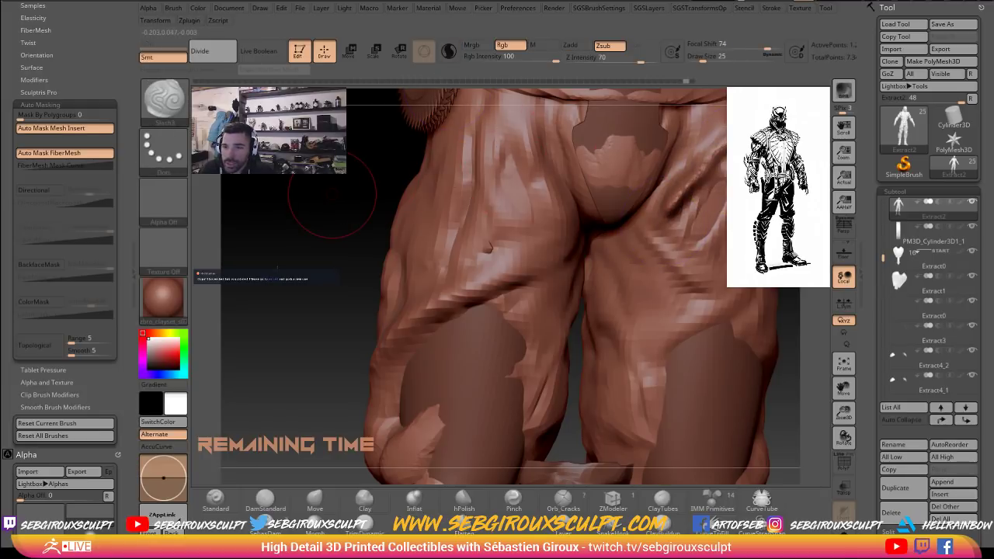
# Duplicate the underlying body subtool 1870_Talon_steampunk_v9, isolate the copy and subdivide it to level 2.
pyautogui.keyDown('alt'); pyautogui.moveTo(333, 195); pyautogui.dragTo(263, 304); pyautogui.keyUp('alt')
pyautogui.keyDown('alt'); pyautogui.click(641, 462); pyautogui.keyUp('alt')
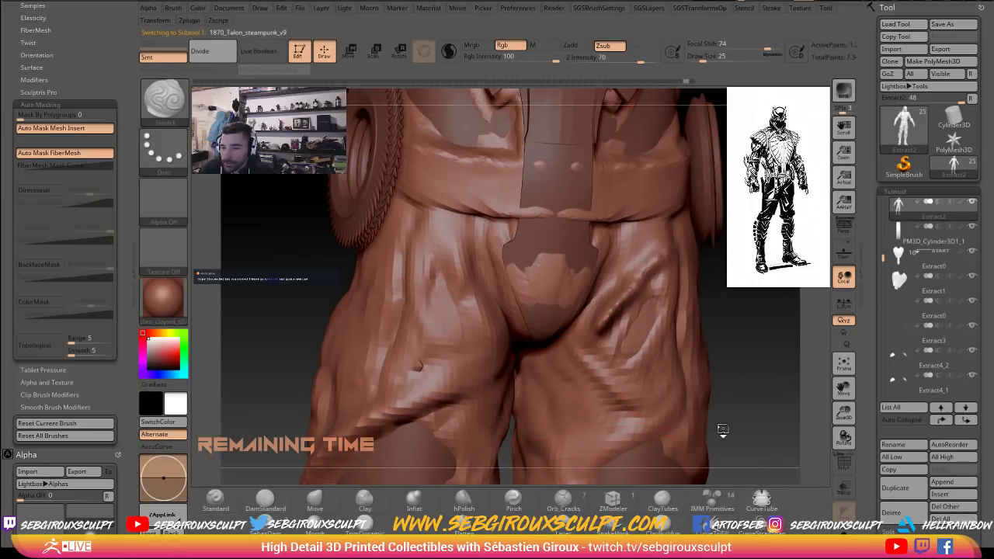
pyautogui.keyDown('alt'); pyautogui.moveTo(764, 327); pyautogui.dragTo(770, 208); pyautogui.keyUp('alt')
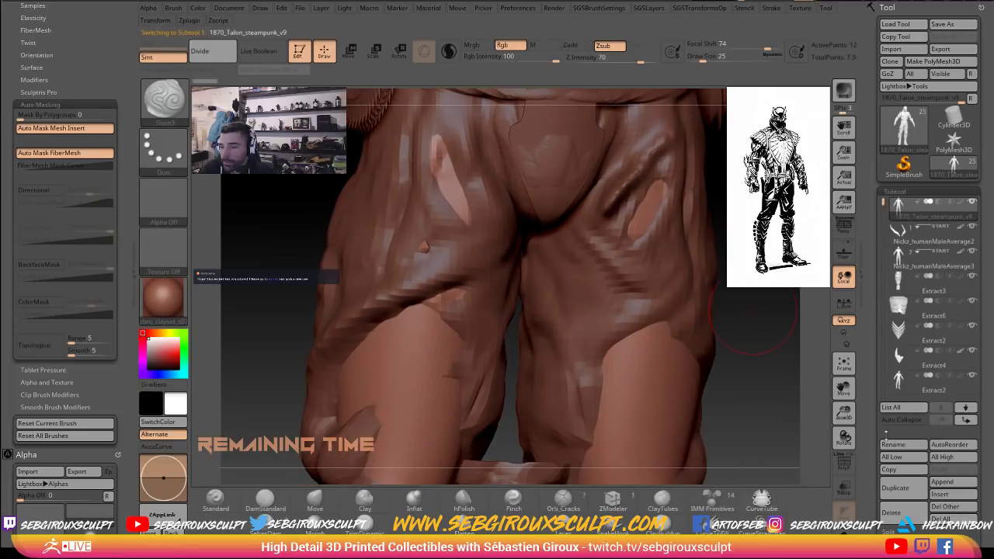
pyautogui.click(845, 533)
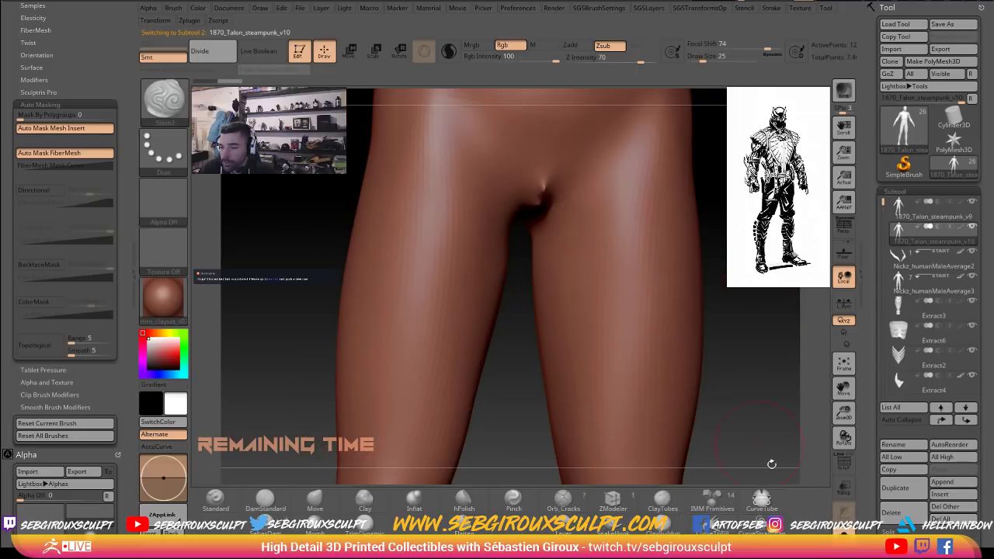
pyautogui.keyDown('alt'); pyautogui.moveTo(747, 347); pyautogui.dragTo(740, 330); pyautogui.keyUp('alt')
pyautogui.hotkey('ctrl', 'd')
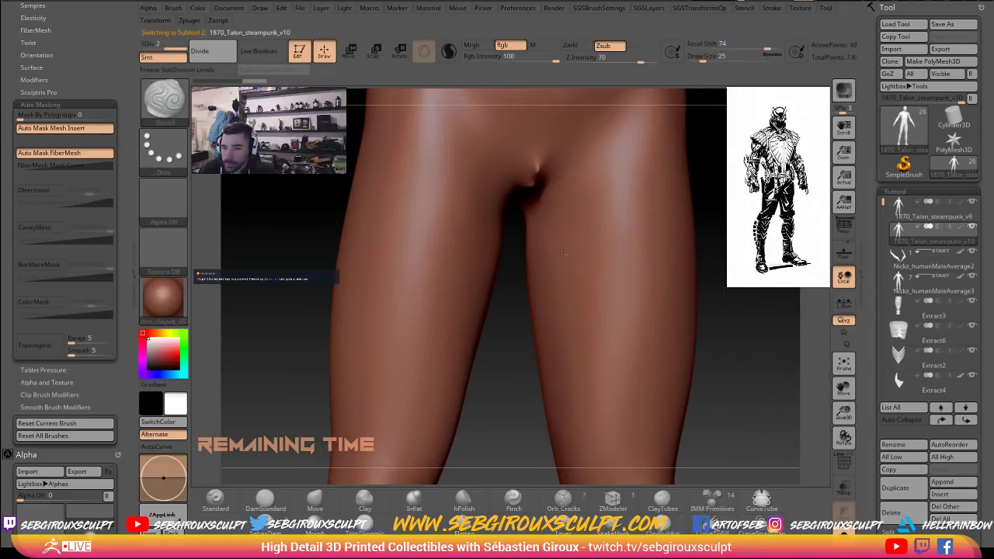
# Carve creases fanning out from the crotch over the copy's left inner thigh with the Slash3 brush at Draw Size 25 and smooth them.
pyautogui.moveTo(572, 258); pyautogui.dragTo(642, 359)
pyautogui.hotkey('ctrl', 'z')
pyautogui.moveTo(536, 200)
pyautogui.mouseDown()
pyautogui.moveTo(622, 284)
pyautogui.moveTo(637, 278)
pyautogui.moveTo(631, 266)
pyautogui.mouseUp()
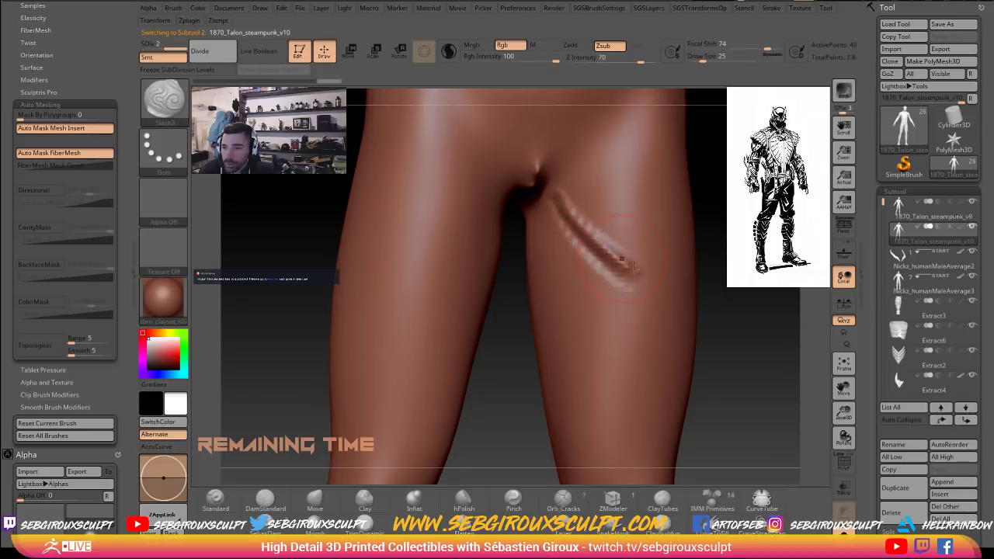
pyautogui.moveTo(567, 202); pyautogui.dragTo(651, 244)
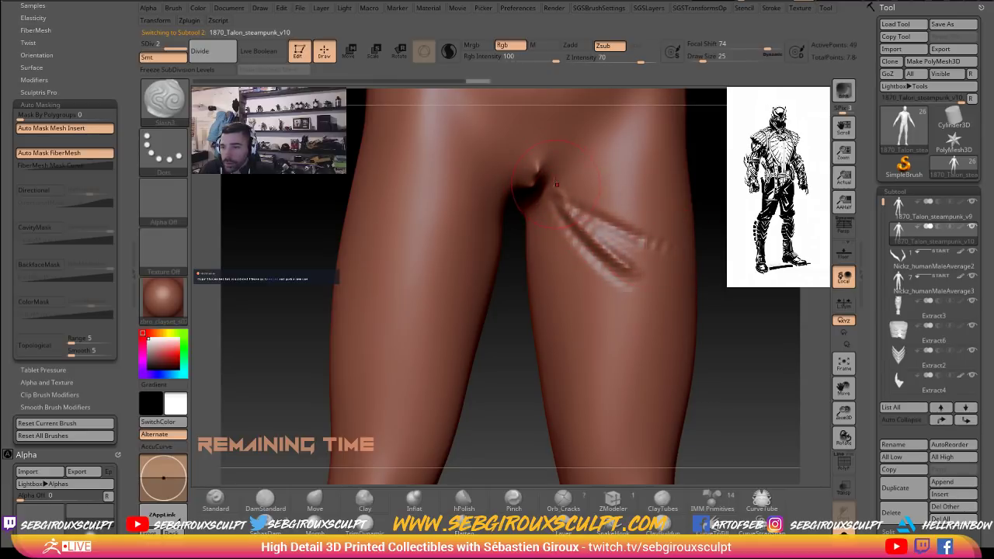
pyautogui.moveTo(567, 200)
pyautogui.mouseDown()
pyautogui.moveTo(593, 212)
pyautogui.moveTo(564, 186)
pyautogui.moveTo(639, 209)
pyautogui.mouseUp()
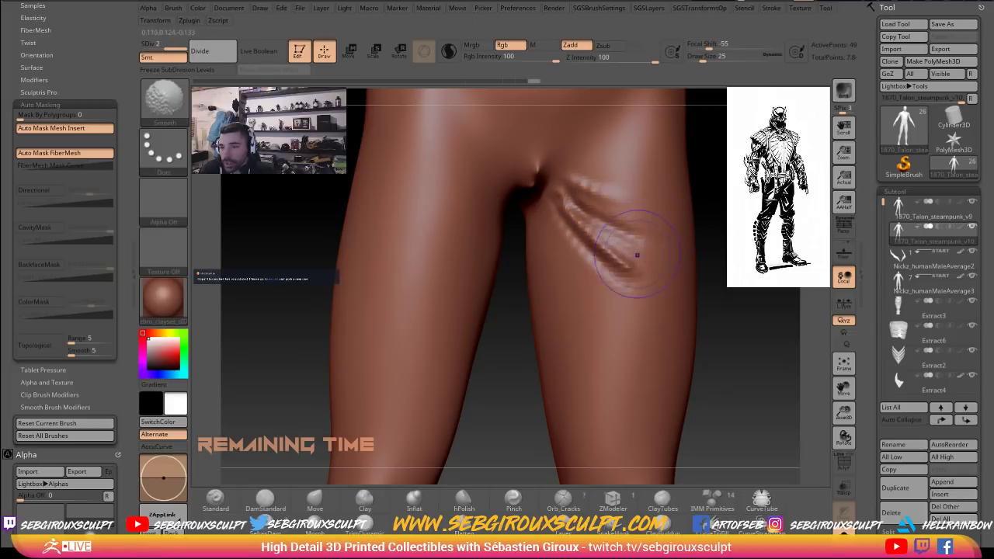
pyautogui.moveTo(621, 268)
pyautogui.mouseDown()
pyautogui.moveTo(610, 248)
pyautogui.moveTo(618, 260)
pyautogui.moveTo(565, 247)
pyautogui.moveTo(581, 224)
pyautogui.moveTo(569, 216)
pyautogui.moveTo(592, 187)
pyautogui.moveTo(590, 203)
pyautogui.moveTo(556, 218)
pyautogui.moveTo(537, 264)
pyautogui.moveTo(595, 312)
pyautogui.moveTo(534, 219)
pyautogui.moveTo(618, 303)
pyautogui.moveTo(578, 250)
pyautogui.moveTo(588, 303)
pyautogui.moveTo(558, 282)
pyautogui.mouseUp()
pyautogui.keyDown('shift'); pyautogui.moveTo(523, 228); pyautogui.dragTo(588, 298); pyautogui.keyUp('shift')
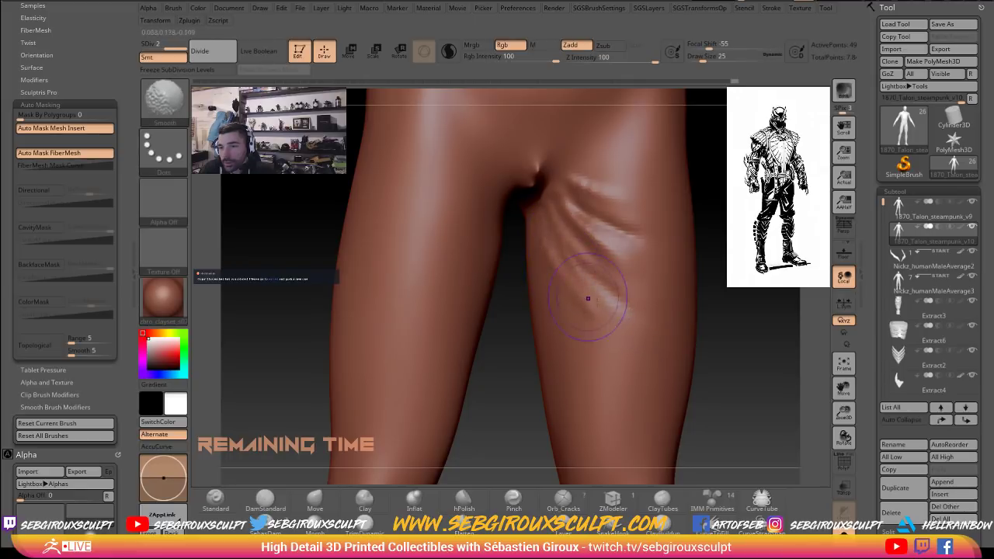
# Soften the fanned creases on the left inner thigh further with the Smooth brush.
pyautogui.moveTo(711, 334)
pyautogui.keyDown('alt'); pyautogui.mouseDown()
pyautogui.moveTo(722, 326)
pyautogui.moveTo(764, 345)
pyautogui.moveTo(738, 365)
pyautogui.mouseUp(); pyautogui.keyUp('alt')
pyautogui.press('alt')
pyautogui.moveTo(613, 306)
pyautogui.keyDown('shift'); pyautogui.mouseDown()
pyautogui.moveTo(613, 317)
pyautogui.moveTo(627, 296)
pyautogui.moveTo(612, 231)
pyautogui.moveTo(592, 221)
pyautogui.mouseUp(); pyautogui.keyUp('shift')
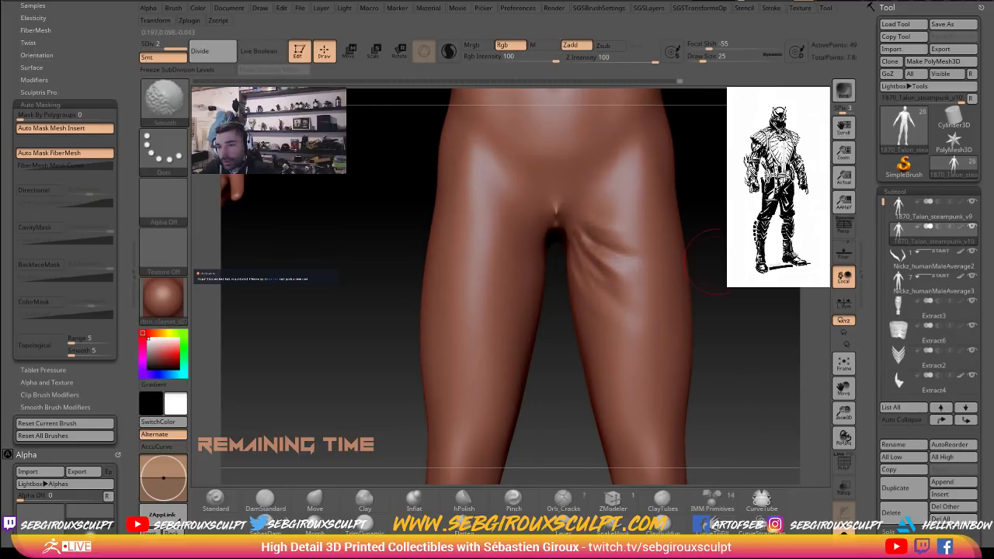
pyautogui.keyDown('alt'); pyautogui.moveTo(738, 334); pyautogui.dragTo(733, 331); pyautogui.keyUp('alt')
pyautogui.keyDown('alt'); pyautogui.moveTo(736, 366); pyautogui.dragTo(707, 320); pyautogui.keyUp('alt')
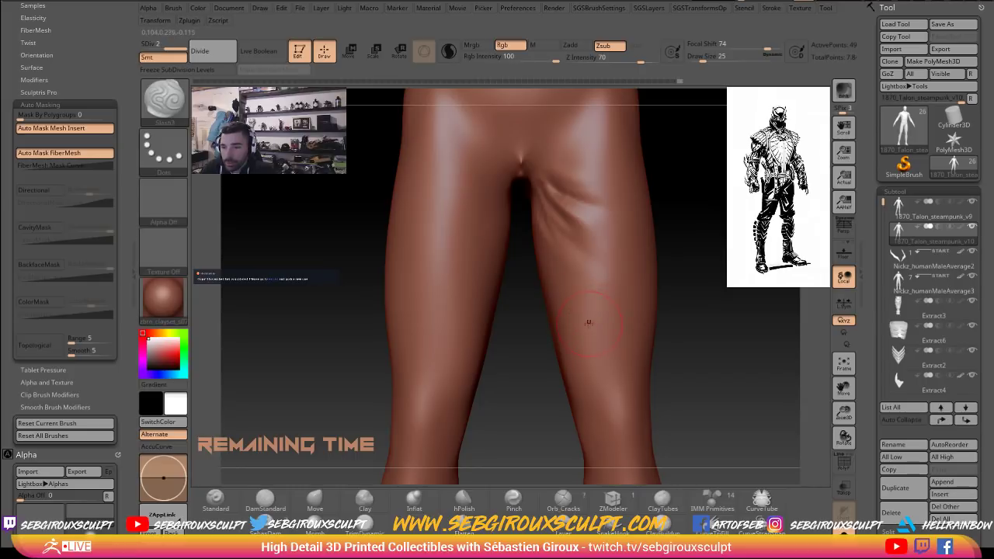
# Switch to the Standard brush at Draw Size 20 and restore the current colour to white.
pyautogui.press('shift')
pyautogui.rightClick(571, 305)
pyautogui.moveTo(571, 305); pyautogui.dragTo(566, 301)
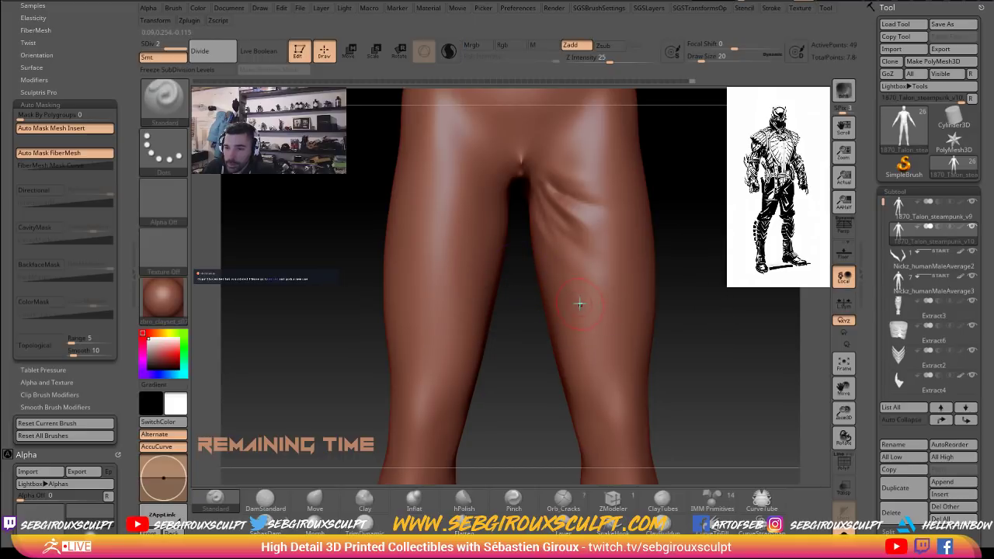
pyautogui.keyDown('ctrl'); pyautogui.click(690, 194); pyautogui.keyUp('ctrl')
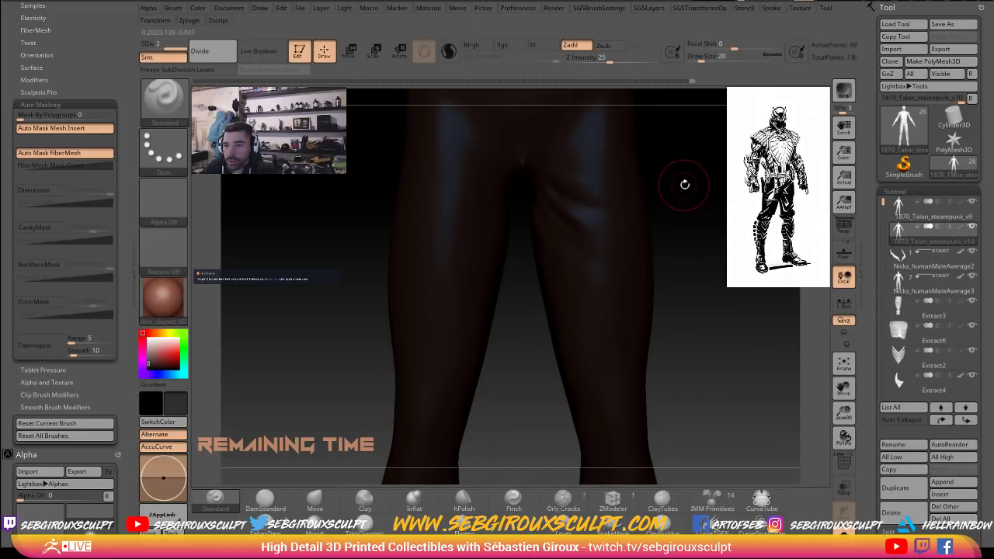
pyautogui.click(148, 339)
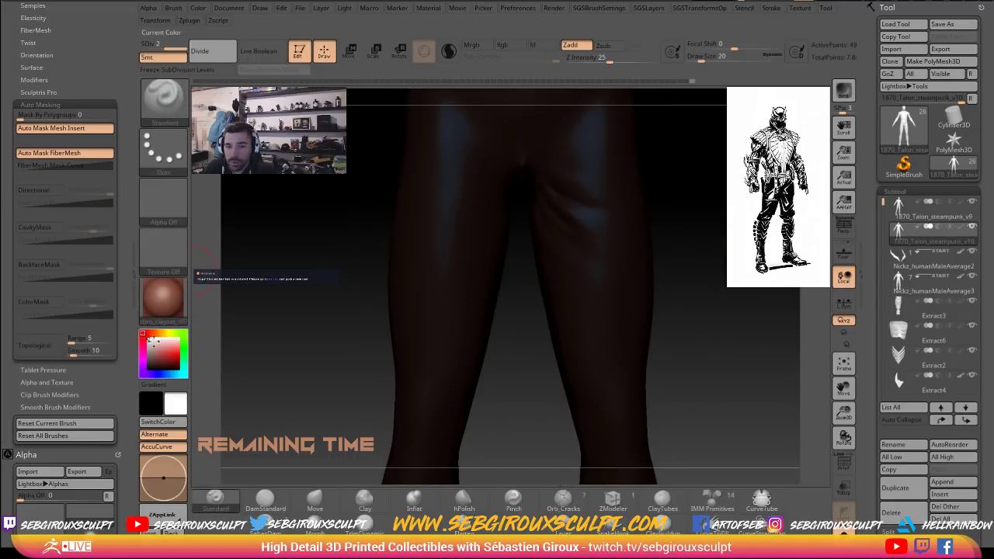
# Remove the copied body's subdivision levels and enable Sculptris Pro.
pyautogui.press('space')
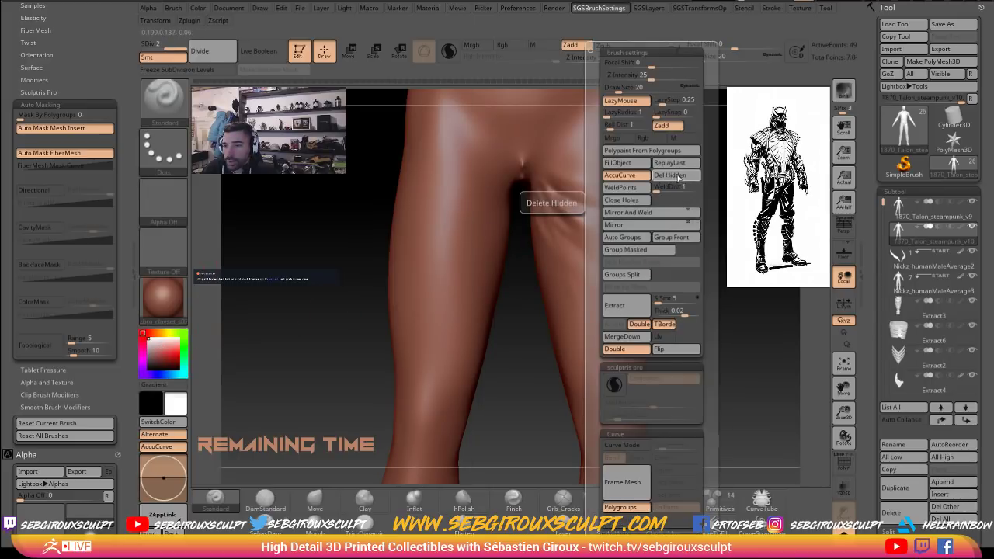
pyautogui.press('2')
pyautogui.press('space')
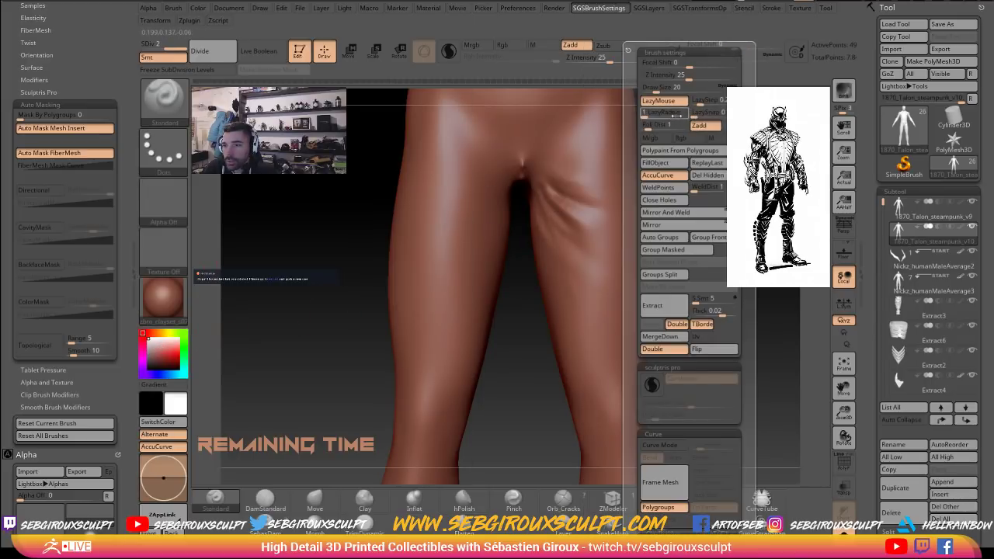
pyautogui.press('2')
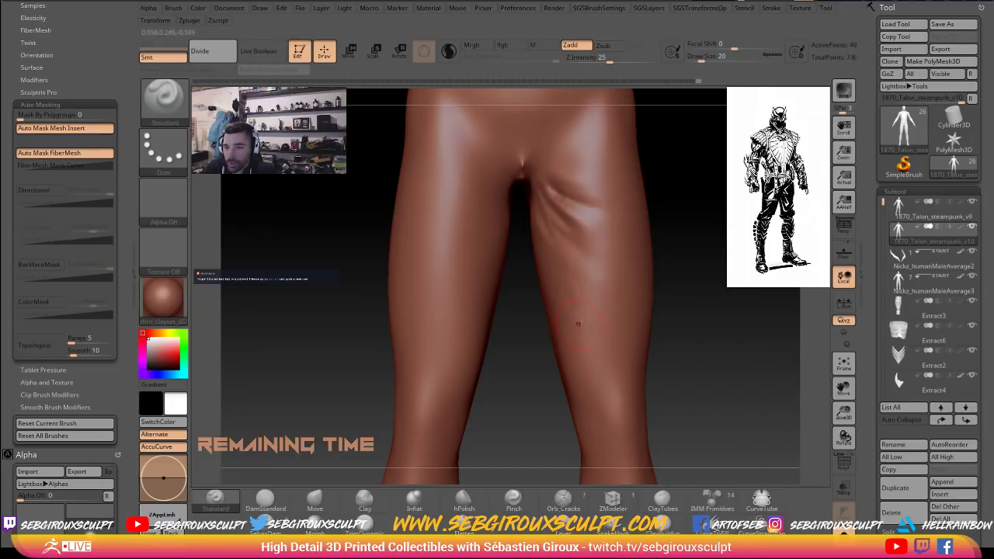
pyautogui.press('a')
pyautogui.press('a')
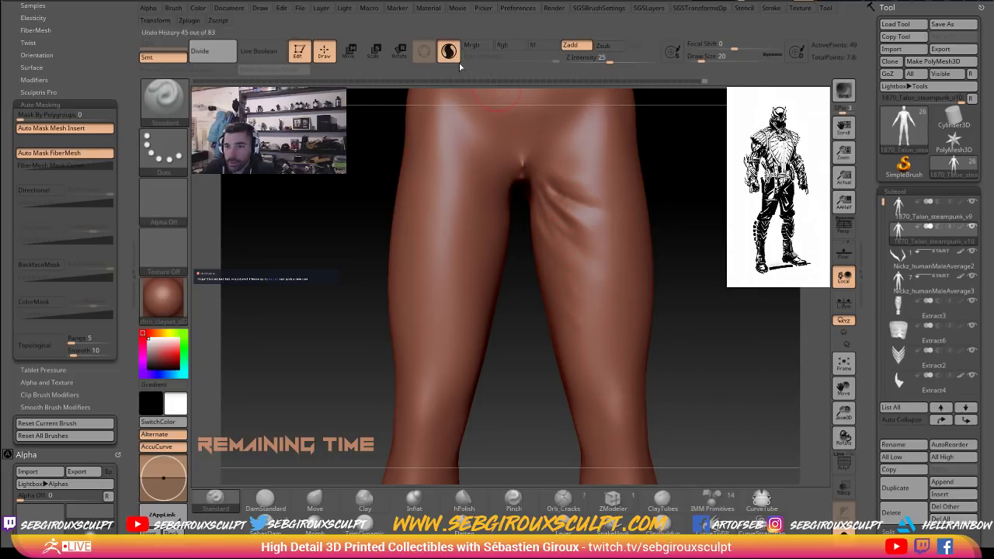
# Sculpt bunched cloth folds around the inner side of the left knee with the Standard brush at Draw Size 20 and smooth them.
pyautogui.moveTo(565, 298)
pyautogui.mouseDown()
pyautogui.moveTo(598, 332)
pyautogui.moveTo(577, 343)
pyautogui.moveTo(540, 323)
pyautogui.moveTo(545, 309)
pyautogui.moveTo(545, 338)
pyautogui.moveTo(626, 354)
pyautogui.moveTo(594, 356)
pyautogui.mouseUp()
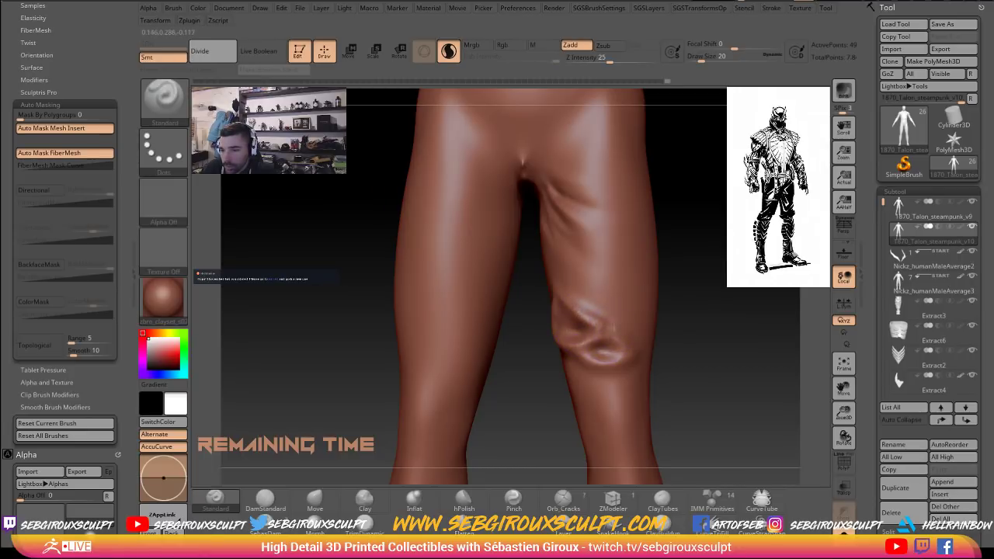
pyautogui.moveTo(622, 331); pyautogui.dragTo(595, 300)
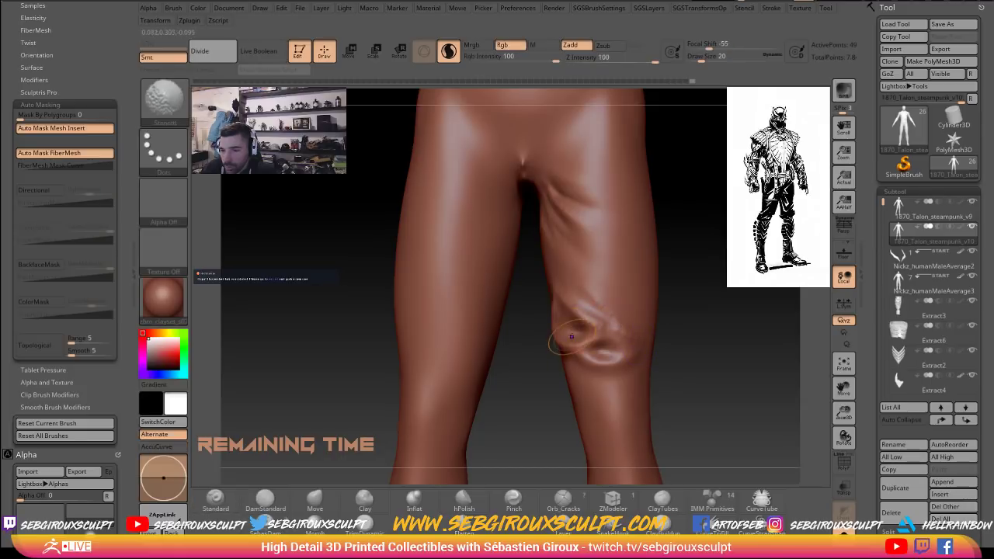
pyautogui.keyDown('shift'); pyautogui.moveTo(556, 342); pyautogui.dragTo(579, 332); pyautogui.keyUp('shift')
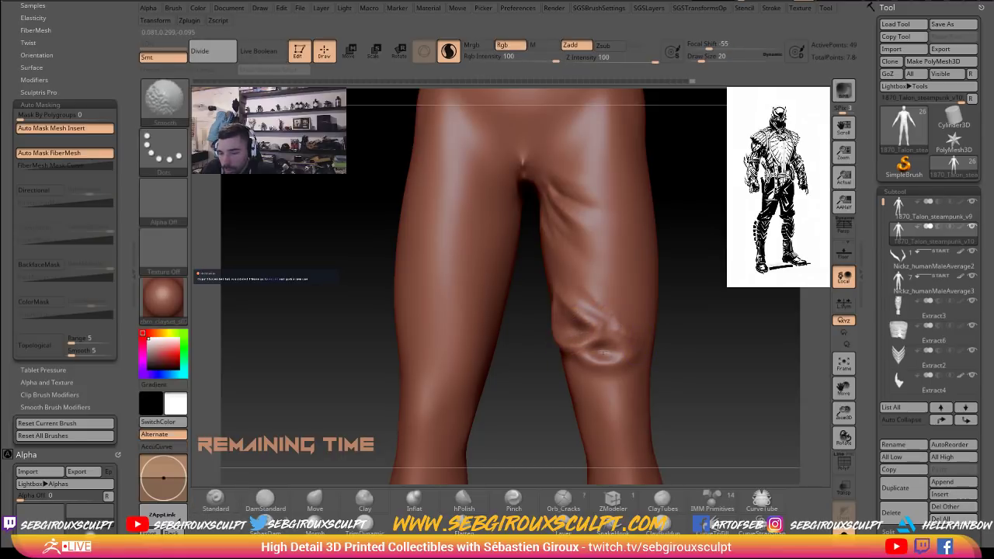
# Smooth the bunched folds at the left knee and sculpt diagonal folds above it with the Standard brush at Draw Size 20.
pyautogui.moveTo(584, 333)
pyautogui.mouseDown(button='right')
pyautogui.moveTo(630, 350)
pyautogui.moveTo(598, 332)
pyautogui.mouseUp(button='right')
pyautogui.keyDown('shift'); pyautogui.moveTo(583, 322); pyautogui.dragTo(586, 332); pyautogui.keyUp('shift')
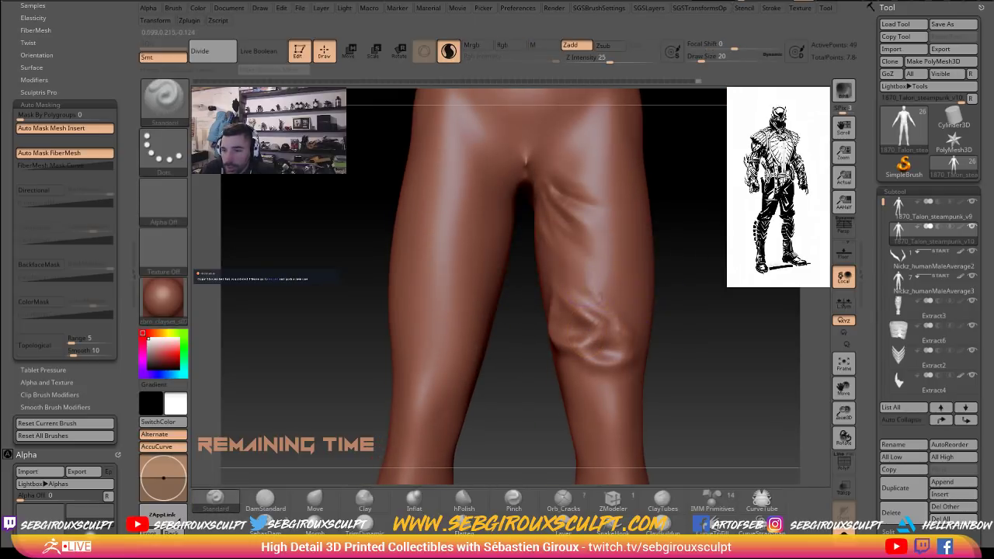
pyautogui.moveTo(587, 286); pyautogui.dragTo(629, 313)
pyautogui.moveTo(584, 302); pyautogui.dragTo(624, 316)
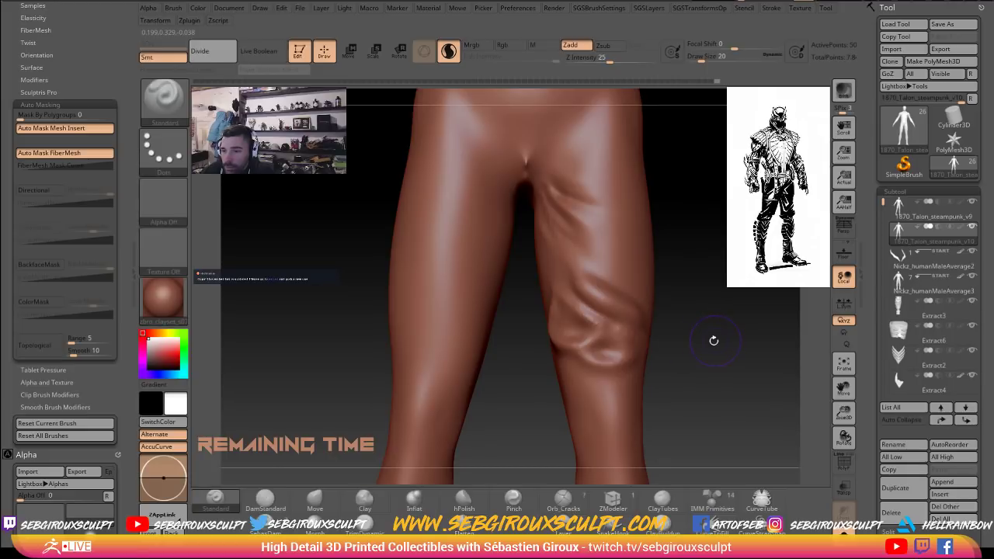
# Isolate the left leg from upper thigh to below the knee and delete the hidden rest of the copied body.
pyautogui.moveTo(712, 342); pyautogui.dragTo(679, 313)
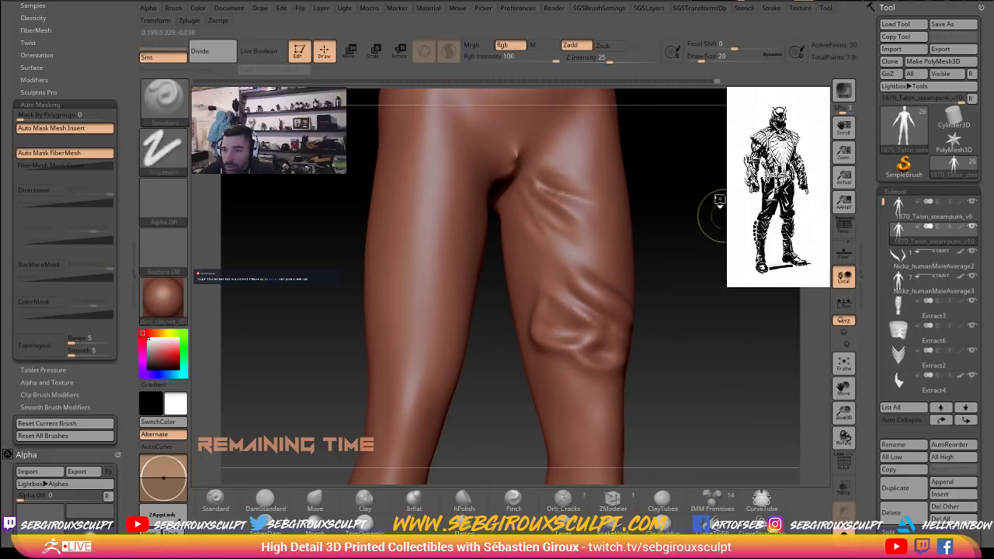
pyautogui.moveTo(711, 163)
pyautogui.keyDown('ctrl'); pyautogui.keyDown('shift'); pyautogui.mouseDown()
pyautogui.moveTo(591, 211)
pyautogui.moveTo(488, 433)
pyautogui.mouseUp(); pyautogui.keyUp('shift'); pyautogui.keyUp('ctrl')
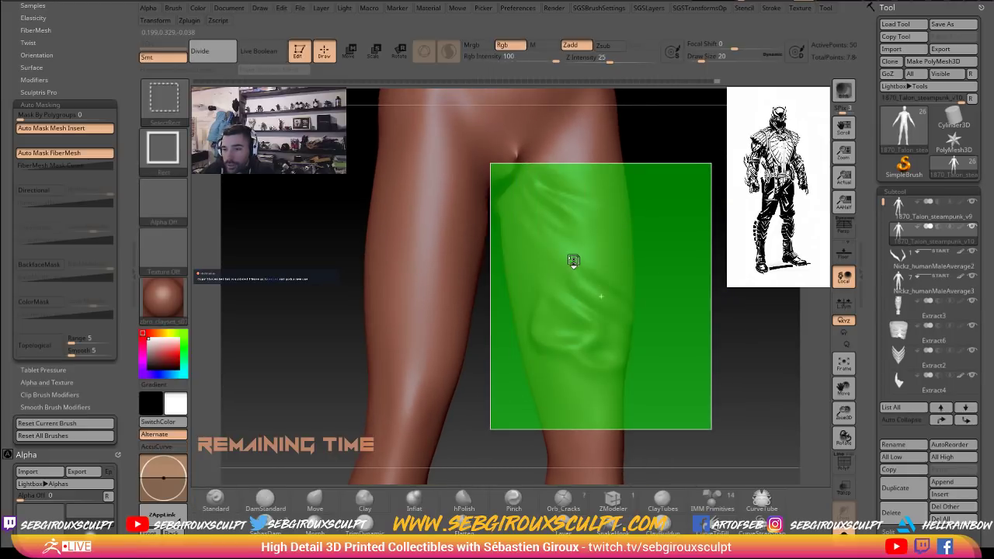
pyautogui.press('1')
pyautogui.click(603, 162)
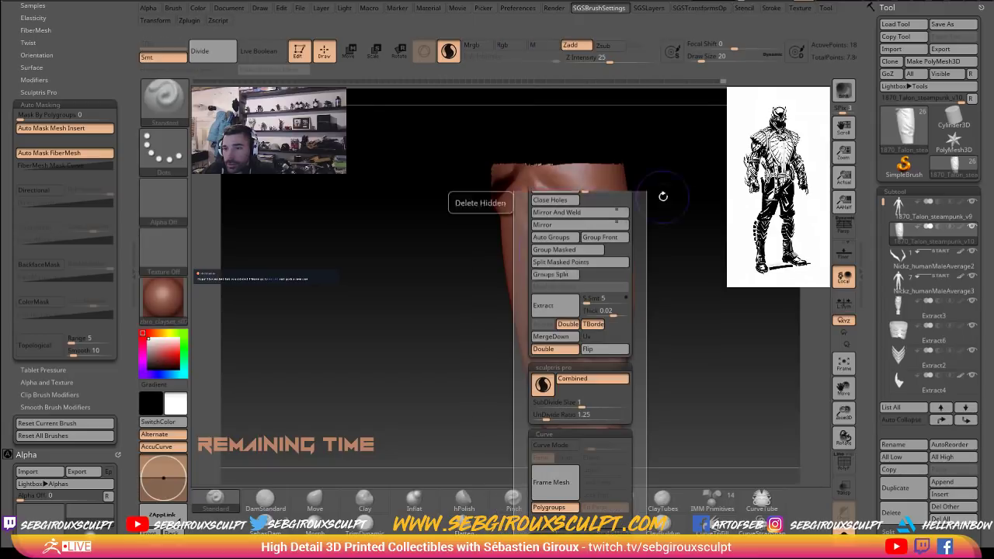
# Carve a deep diagonal crease between the folds above the knee with the DamStandard brush at Draw Size 20.
pyautogui.moveTo(697, 274)
pyautogui.keyDown('alt'); pyautogui.mouseDown()
pyautogui.moveTo(703, 319)
pyautogui.moveTo(545, 293)
pyautogui.moveTo(608, 323)
pyautogui.mouseUp(); pyautogui.keyUp('alt')
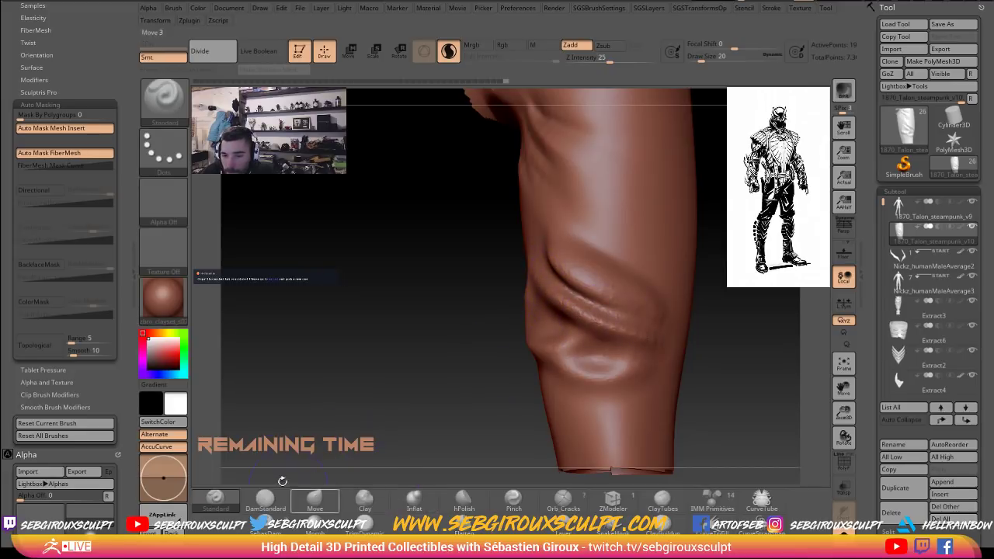
pyautogui.click(269, 498)
pyautogui.moveTo(356, 441)
pyautogui.mouseDown()
pyautogui.moveTo(572, 298)
pyautogui.moveTo(567, 286)
pyautogui.moveTo(577, 292)
pyautogui.mouseUp()
pyautogui.press('space')
pyautogui.moveTo(550, 274)
pyautogui.mouseDown()
pyautogui.moveTo(670, 334)
pyautogui.moveTo(674, 367)
pyautogui.mouseUp()
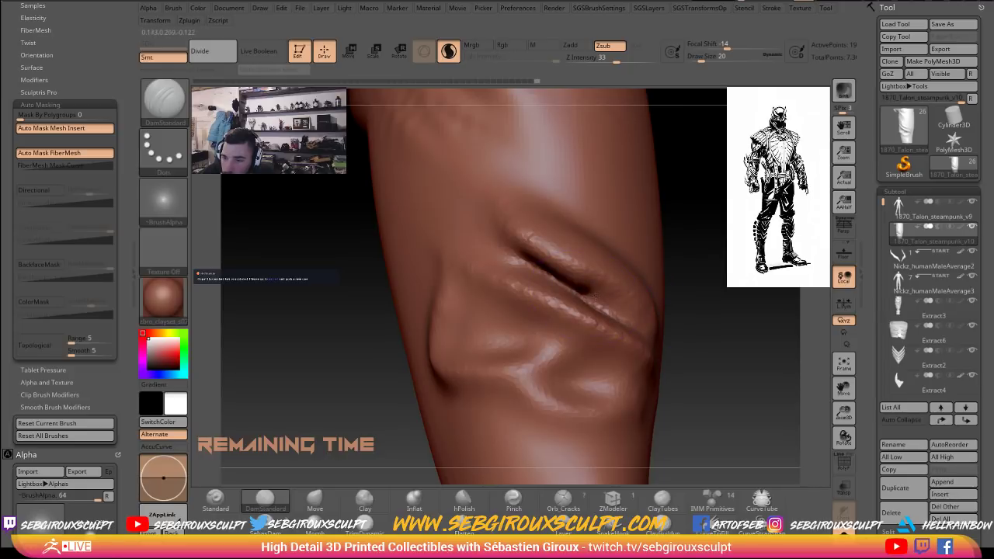
pyautogui.moveTo(535, 263)
pyautogui.mouseDown()
pyautogui.moveTo(499, 229)
pyautogui.moveTo(581, 292)
pyautogui.mouseUp()
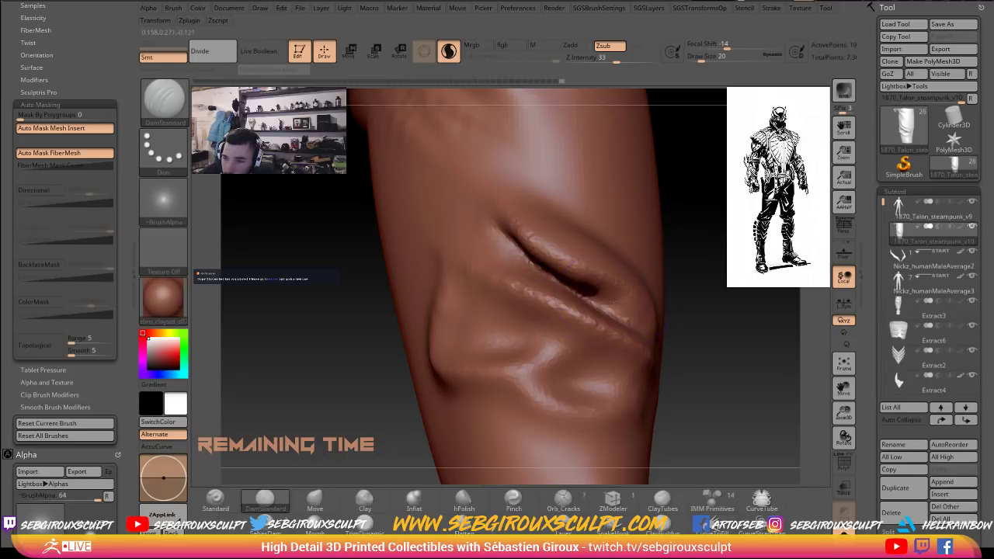
# Sharpen the crease and its neighbouring fold edges with DamStandard at Draw Sizes 6 to 8, and smooth inside the crease.
pyautogui.moveTo(684, 313); pyautogui.dragTo(567, 301)
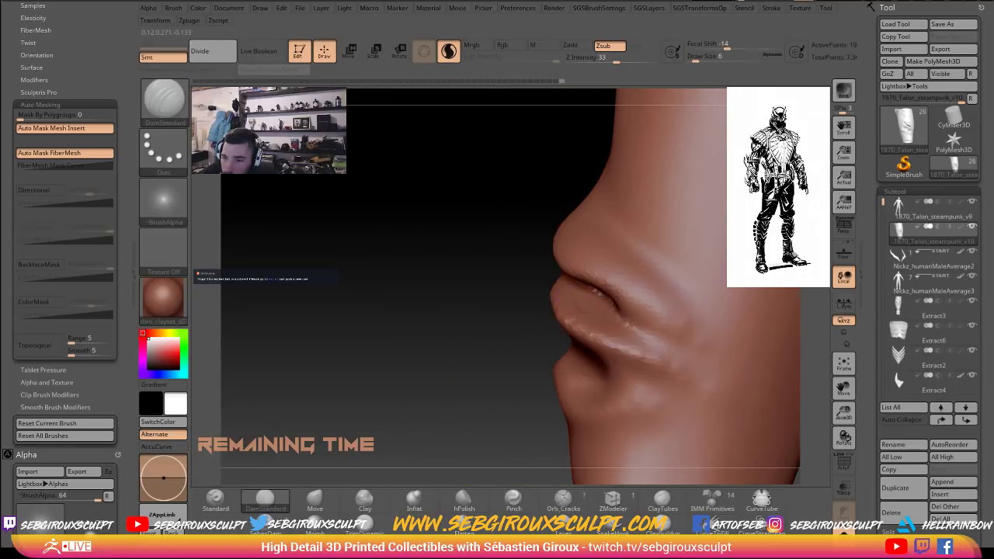
pyautogui.moveTo(592, 314); pyautogui.dragTo(588, 312, button='right')
pyautogui.moveTo(587, 306); pyautogui.dragTo(641, 346)
pyautogui.moveTo(583, 289); pyautogui.dragTo(583, 305, button='right')
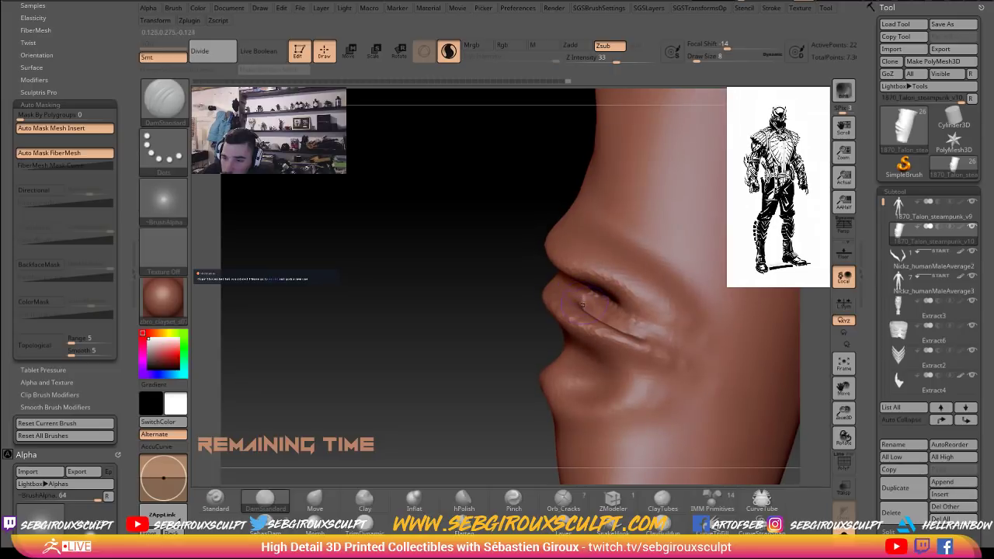
pyautogui.moveTo(540, 257); pyautogui.dragTo(571, 292, button='right')
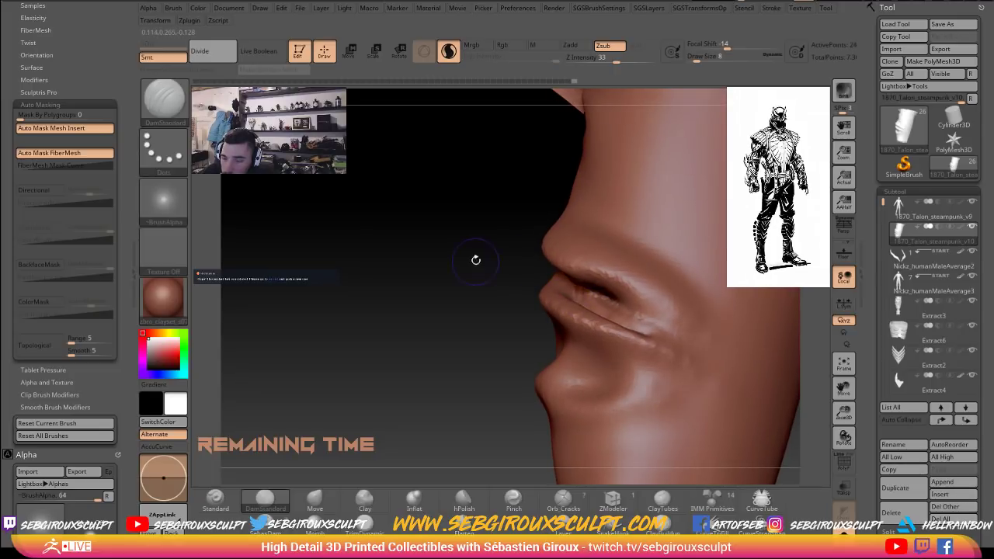
pyautogui.moveTo(489, 264)
pyautogui.mouseDown(button='right')
pyautogui.moveTo(584, 286)
pyautogui.moveTo(575, 277)
pyautogui.mouseUp(button='right')
pyautogui.keyDown('shift'); pyautogui.moveTo(575, 276); pyautogui.dragTo(583, 284); pyautogui.keyUp('shift')
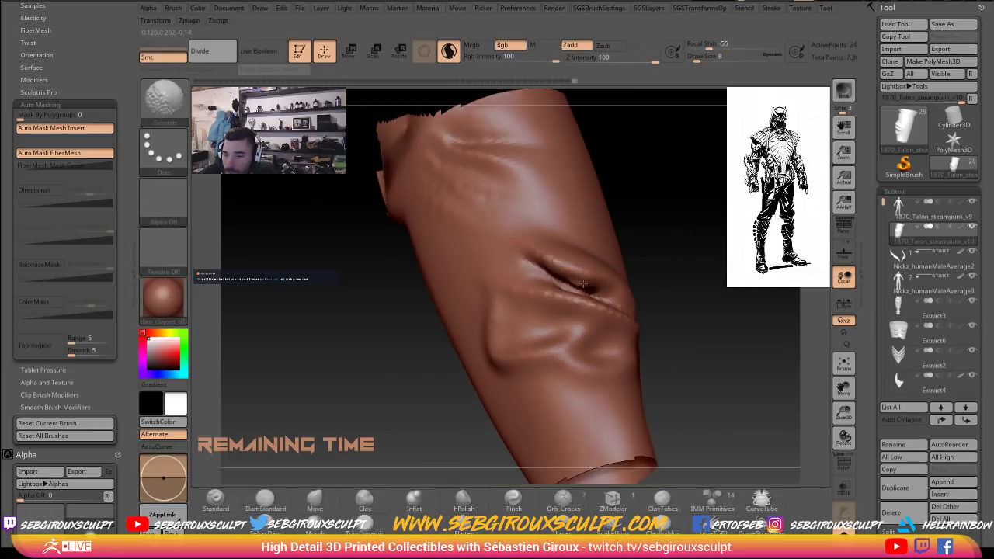
# Puff up the two diagonal folds on either side of the crease with the Inflat brush at Draw Sizes 22 and 17.
pyautogui.click(414, 497)
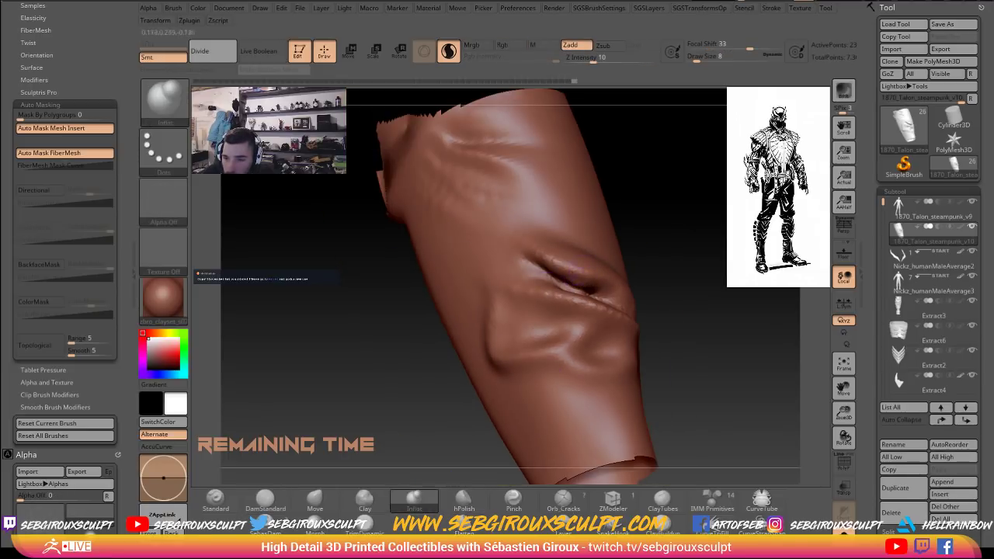
pyautogui.press('space')
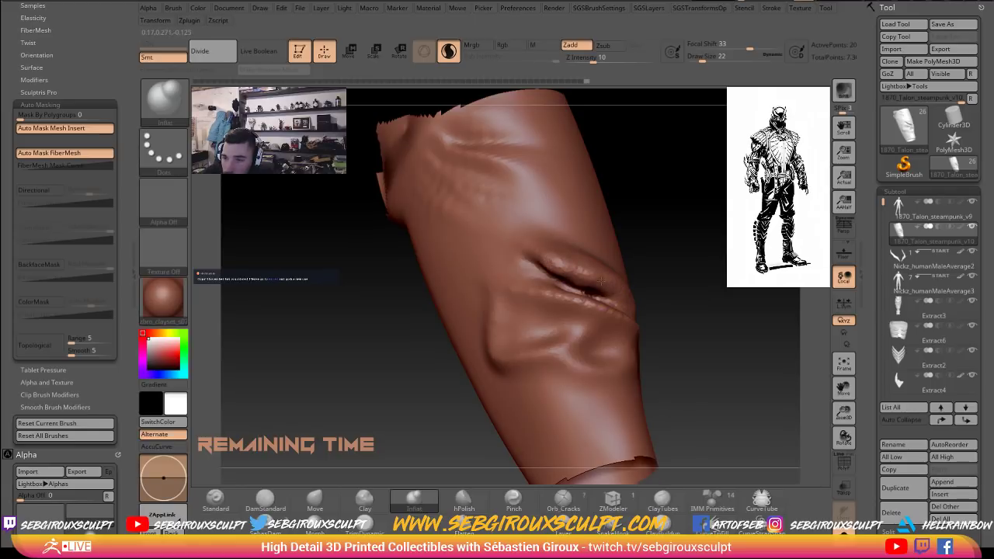
pyautogui.keyDown('ctrl'); pyautogui.moveTo(645, 278); pyautogui.dragTo(641, 333, button='right'); pyautogui.keyUp('ctrl')
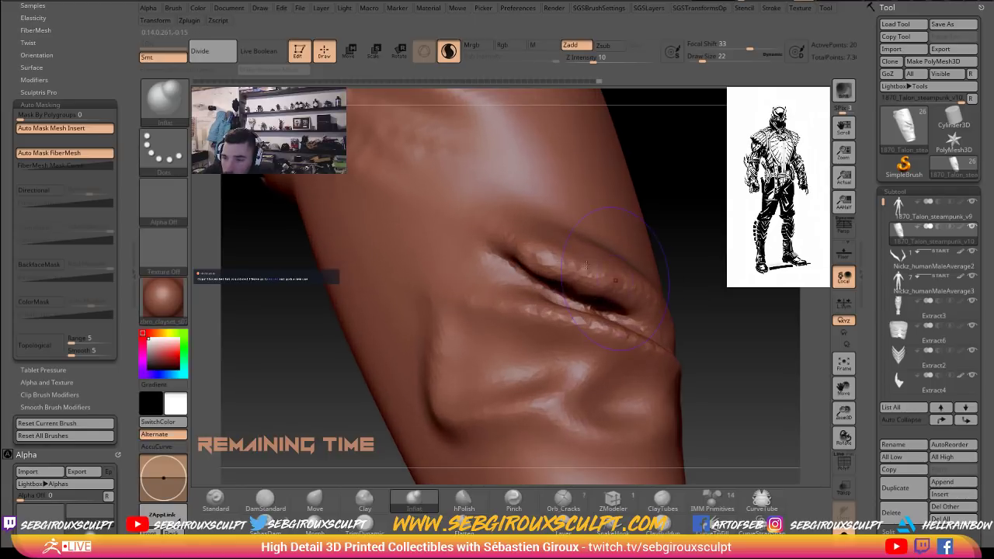
pyautogui.press('space')
pyautogui.moveTo(629, 265); pyautogui.dragTo(625, 265)
pyautogui.keyDown('ctrl'); pyautogui.moveTo(713, 235); pyautogui.dragTo(710, 280, button='right'); pyautogui.keyUp('ctrl')
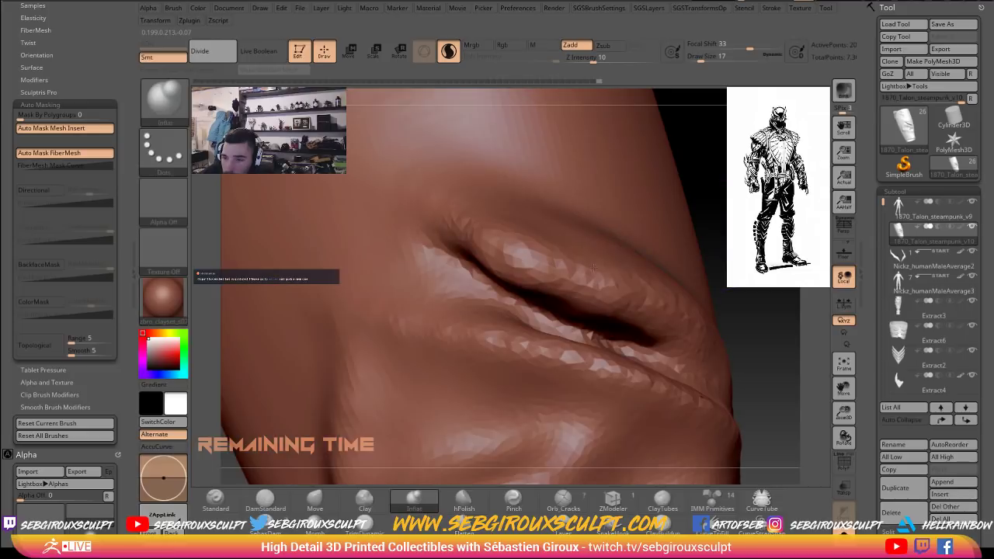
pyautogui.moveTo(600, 283)
pyautogui.mouseDown()
pyautogui.moveTo(519, 257)
pyautogui.moveTo(454, 260)
pyautogui.moveTo(673, 336)
pyautogui.moveTo(703, 359)
pyautogui.mouseUp()
pyautogui.moveTo(645, 382)
pyautogui.mouseDown()
pyautogui.moveTo(501, 337)
pyautogui.moveTo(691, 393)
pyautogui.moveTo(652, 376)
pyautogui.moveTo(557, 365)
pyautogui.moveTo(611, 379)
pyautogui.moveTo(595, 378)
pyautogui.mouseUp()
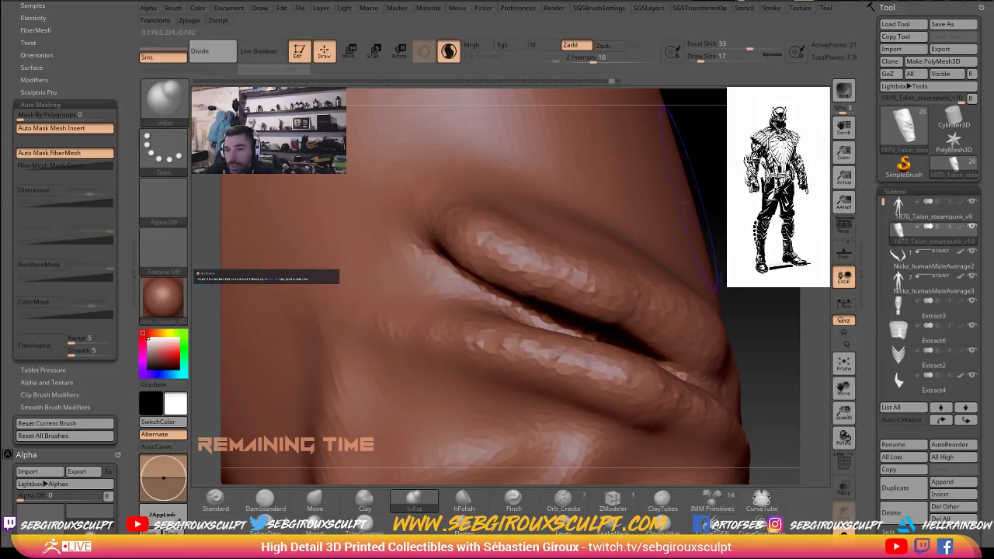
# Pull the upper knee fold outward into an overhanging roll with the Move brush at Draw Size 12.
pyautogui.moveTo(703, 233)
pyautogui.mouseDown()
pyautogui.moveTo(722, 240)
pyautogui.moveTo(534, 323)
pyautogui.moveTo(609, 336)
pyautogui.mouseUp()
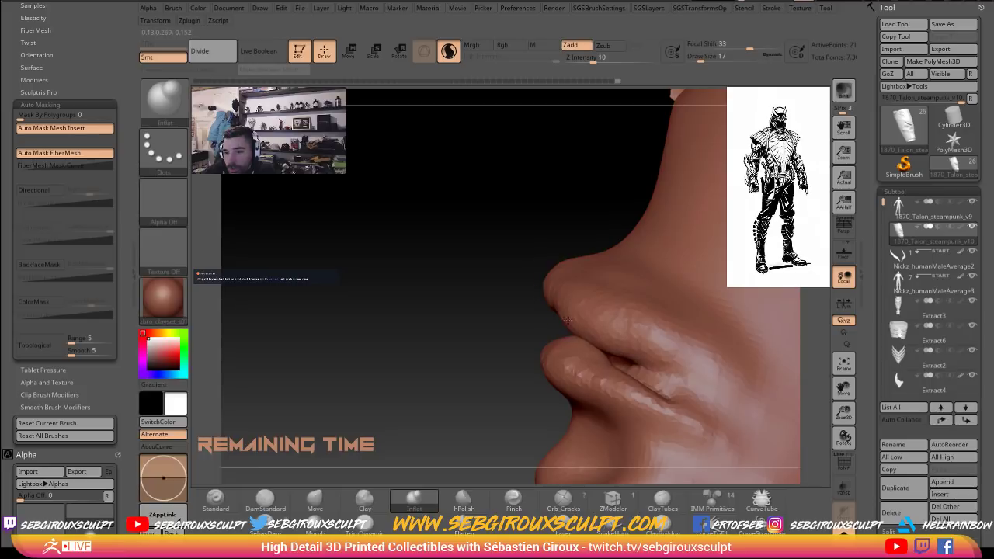
pyautogui.moveTo(508, 277)
pyautogui.mouseDown()
pyautogui.moveTo(560, 317)
pyautogui.moveTo(532, 311)
pyautogui.mouseUp()
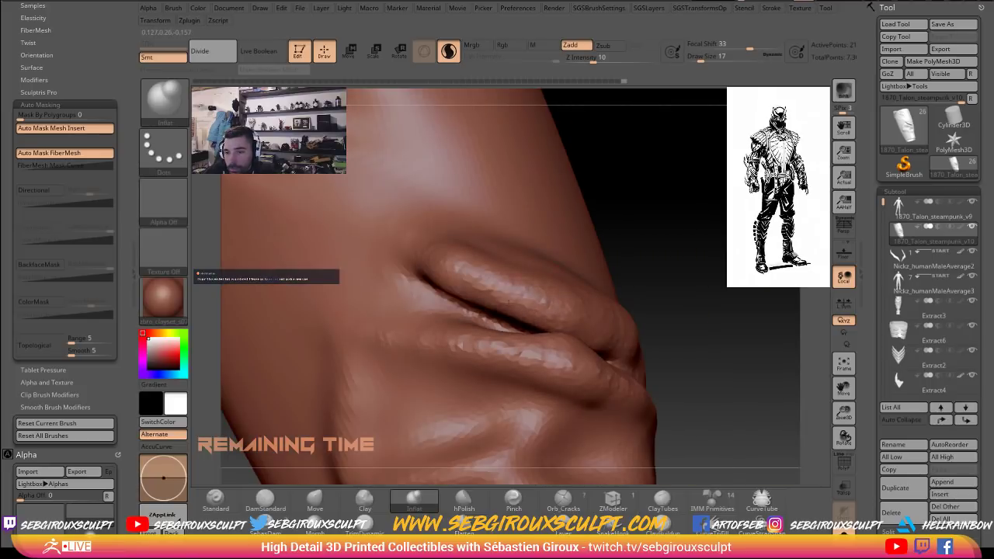
pyautogui.moveTo(608, 254); pyautogui.dragTo(543, 257)
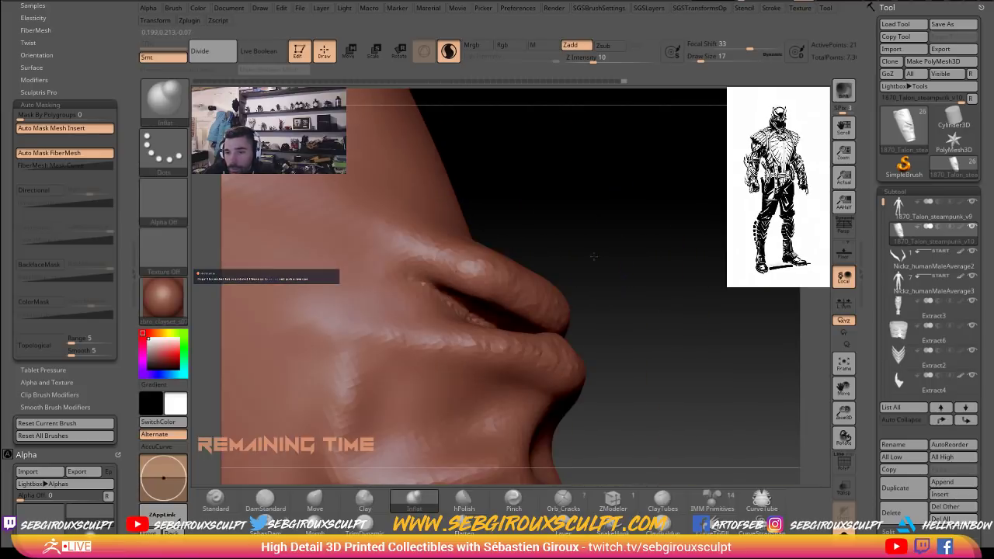
pyautogui.moveTo(511, 222)
pyautogui.mouseDown()
pyautogui.moveTo(509, 281)
pyautogui.moveTo(569, 294)
pyautogui.moveTo(607, 332)
pyautogui.moveTo(456, 324)
pyautogui.mouseUp()
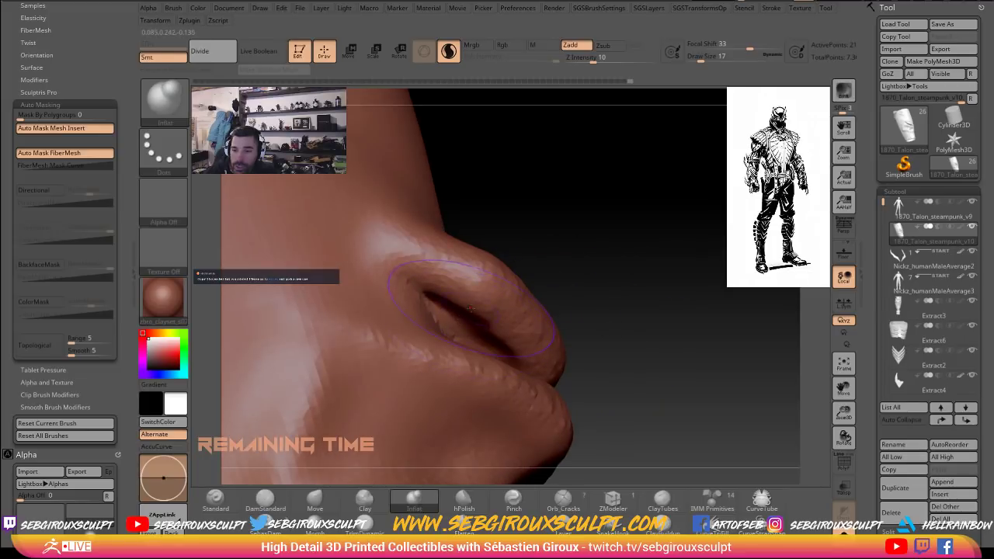
pyautogui.moveTo(587, 313)
pyautogui.mouseDown()
pyautogui.moveTo(549, 319)
pyautogui.moveTo(532, 353)
pyautogui.moveTo(603, 359)
pyautogui.moveTo(471, 315)
pyautogui.mouseUp()
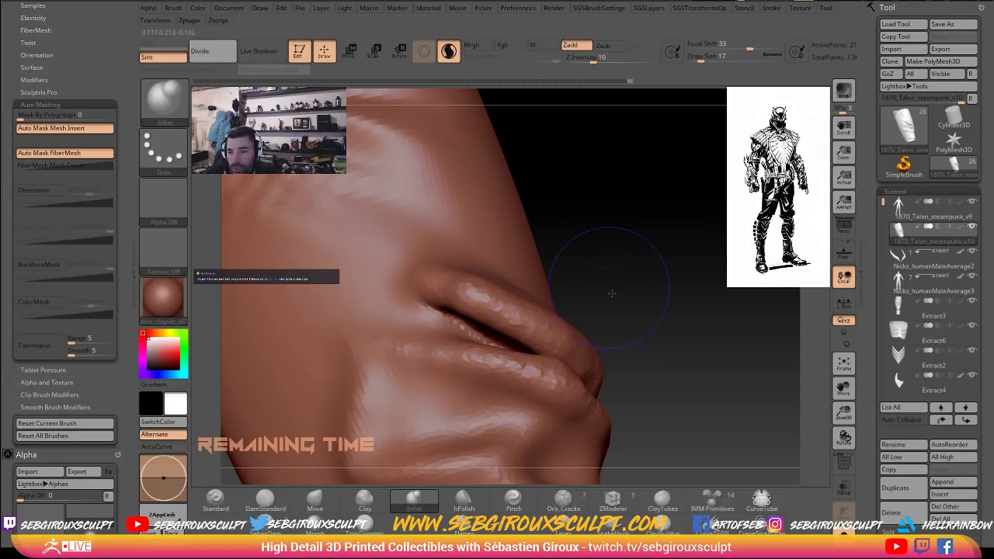
pyautogui.moveTo(612, 294); pyautogui.dragTo(531, 315)
pyautogui.press('b')
pyautogui.press('m')
pyautogui.press('v')
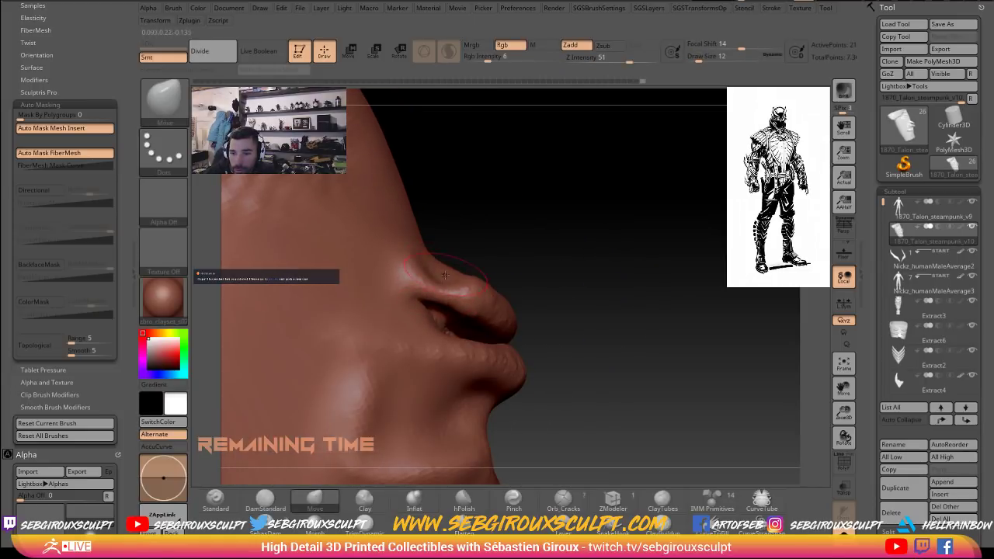
pyautogui.moveTo(447, 274)
pyautogui.mouseDown()
pyautogui.moveTo(533, 324)
pyautogui.moveTo(497, 271)
pyautogui.mouseUp()
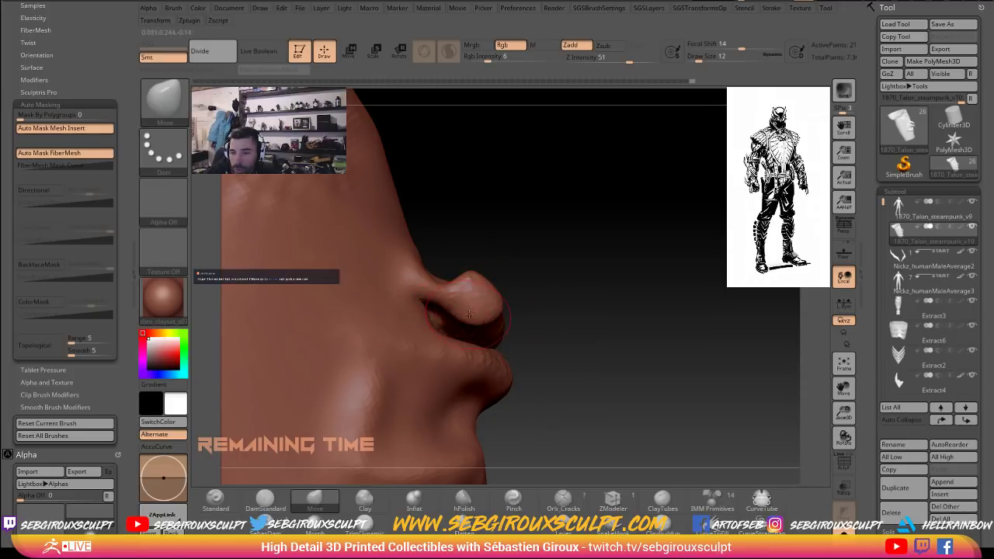
pyautogui.moveTo(456, 318); pyautogui.dragTo(445, 311)
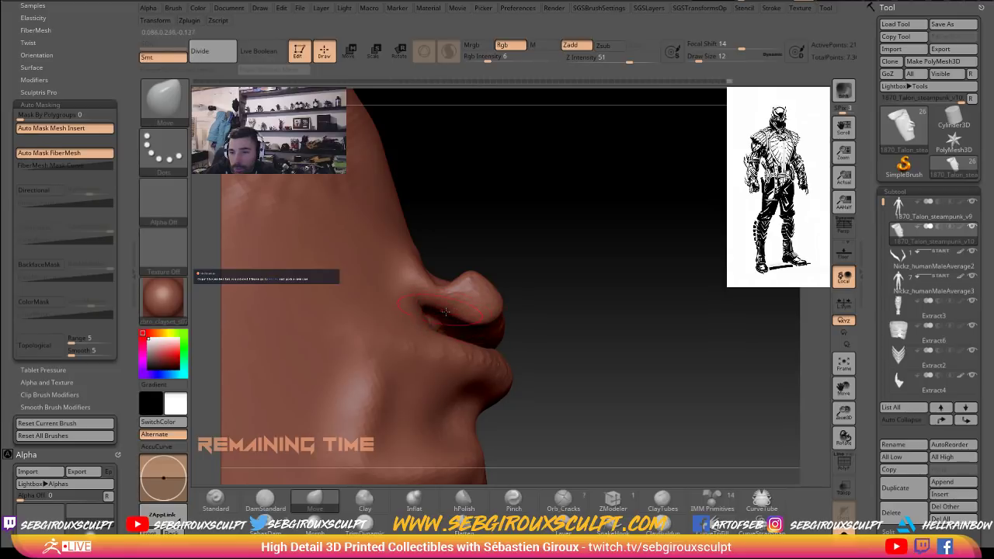
pyautogui.moveTo(513, 299)
pyautogui.mouseDown()
pyautogui.moveTo(610, 304)
pyautogui.moveTo(703, 277)
pyautogui.mouseUp()
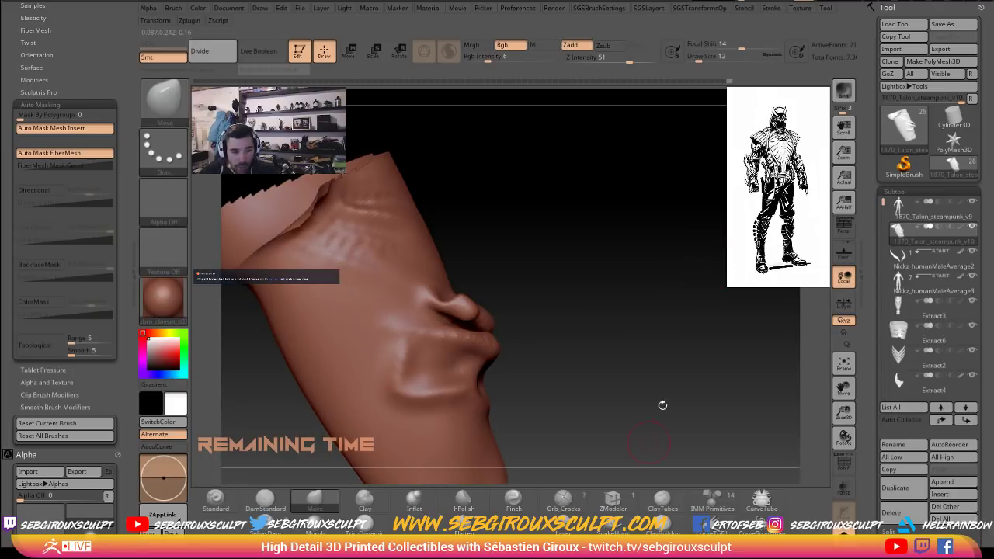
pyautogui.moveTo(642, 344)
pyautogui.mouseDown()
pyautogui.moveTo(639, 359)
pyautogui.moveTo(651, 352)
pyautogui.mouseUp()
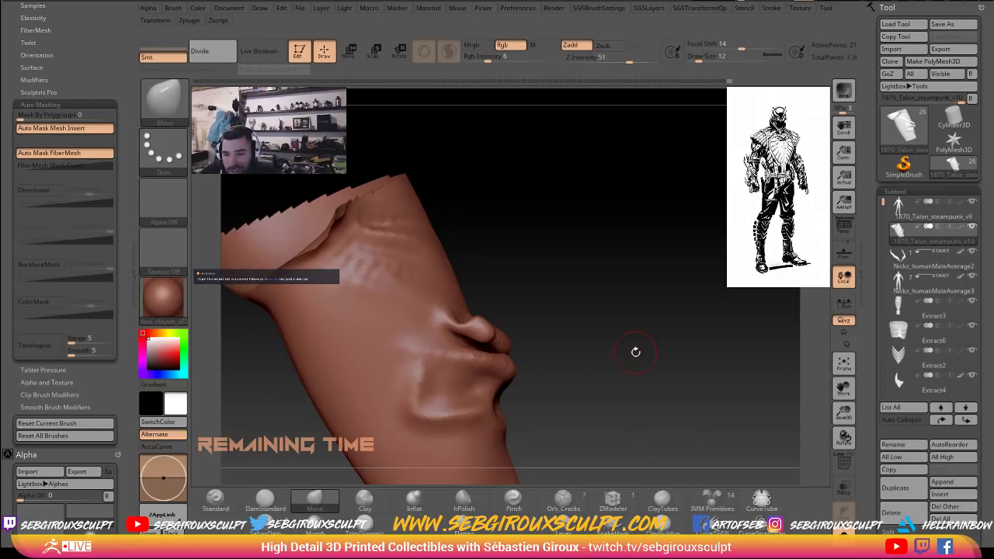
pyautogui.moveTo(635, 352)
pyautogui.mouseDown()
pyautogui.moveTo(669, 355)
pyautogui.moveTo(666, 396)
pyautogui.moveTo(661, 349)
pyautogui.moveTo(678, 342)
pyautogui.moveTo(667, 338)
pyautogui.moveTo(660, 377)
pyautogui.moveTo(674, 409)
pyautogui.moveTo(684, 392)
pyautogui.moveTo(678, 363)
pyautogui.moveTo(663, 379)
pyautogui.mouseUp()
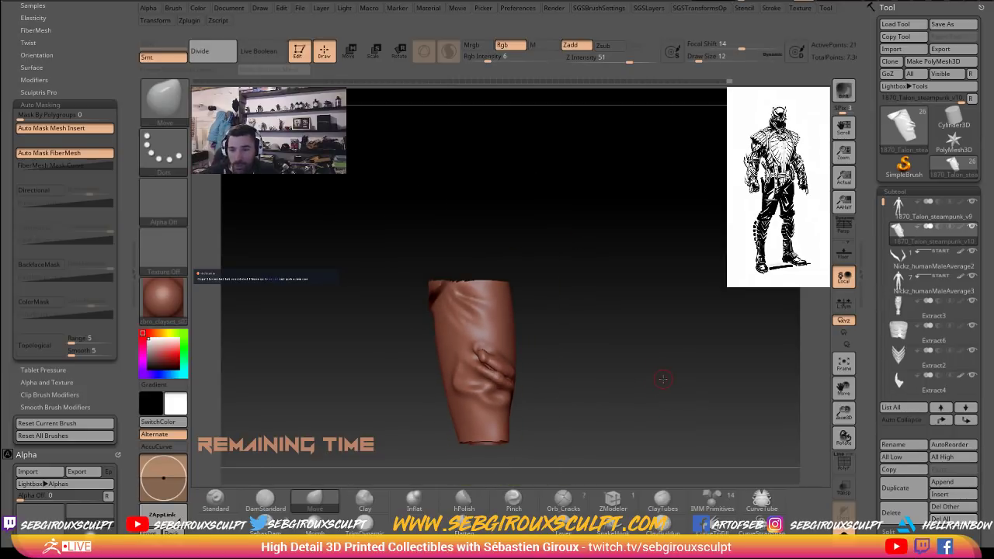
pyautogui.keyDown('alt'); pyautogui.moveTo(663, 324); pyautogui.dragTo(654, 339); pyautogui.keyUp('alt')
pyautogui.moveTo(663, 272)
pyautogui.mouseDown()
pyautogui.moveTo(676, 337)
pyautogui.moveTo(672, 288)
pyautogui.moveTo(656, 328)
pyautogui.mouseUp()
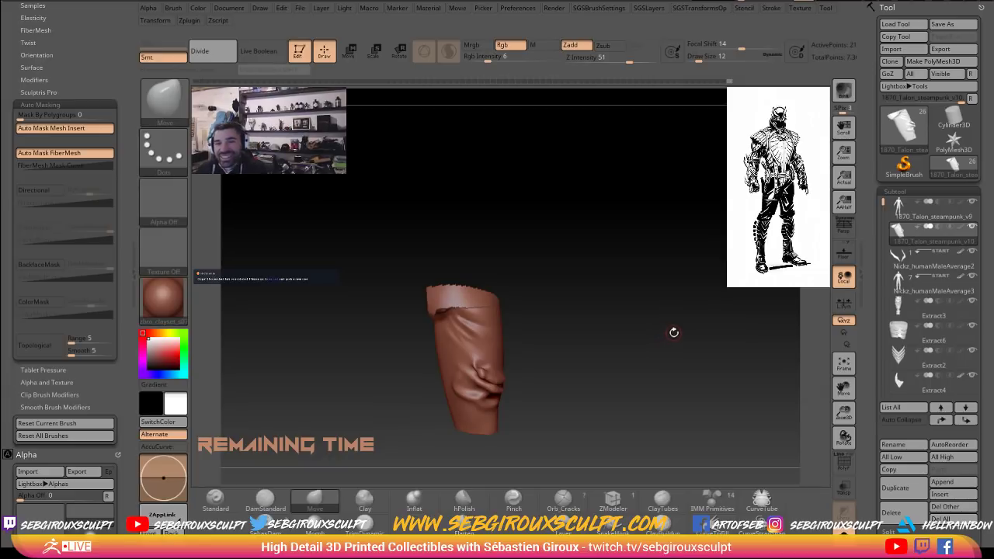
pyautogui.moveTo(669, 331); pyautogui.dragTo(666, 328)
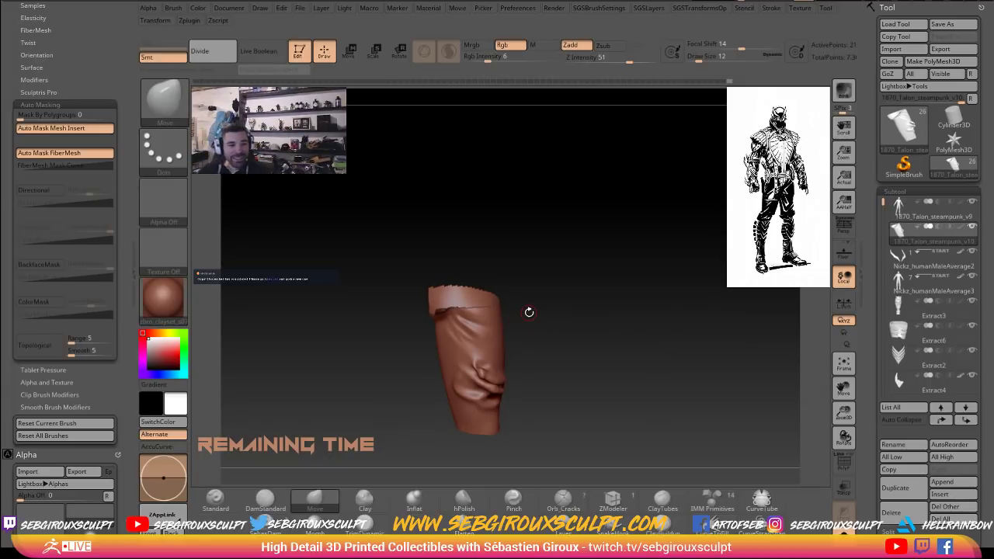